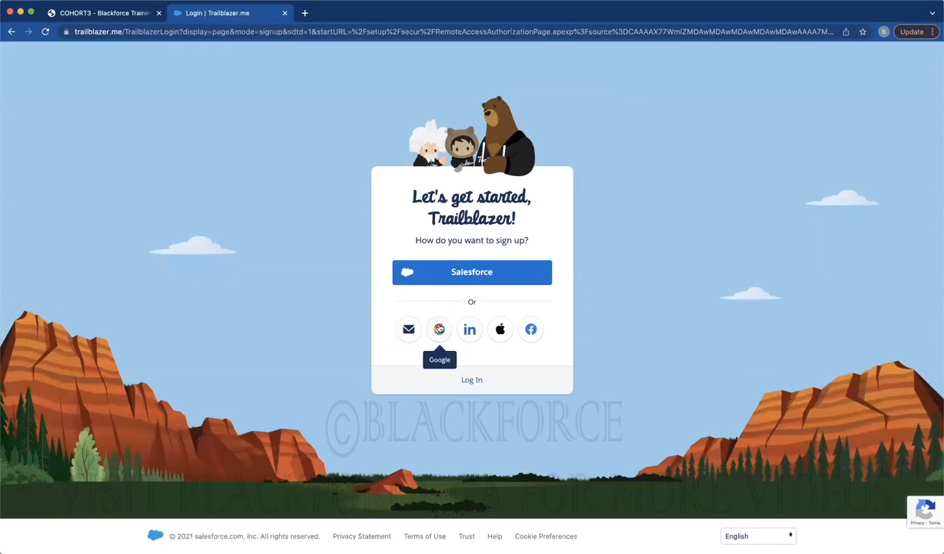
Sign in to Trailhead using a Google account from the account chooser
left_click(439, 329)
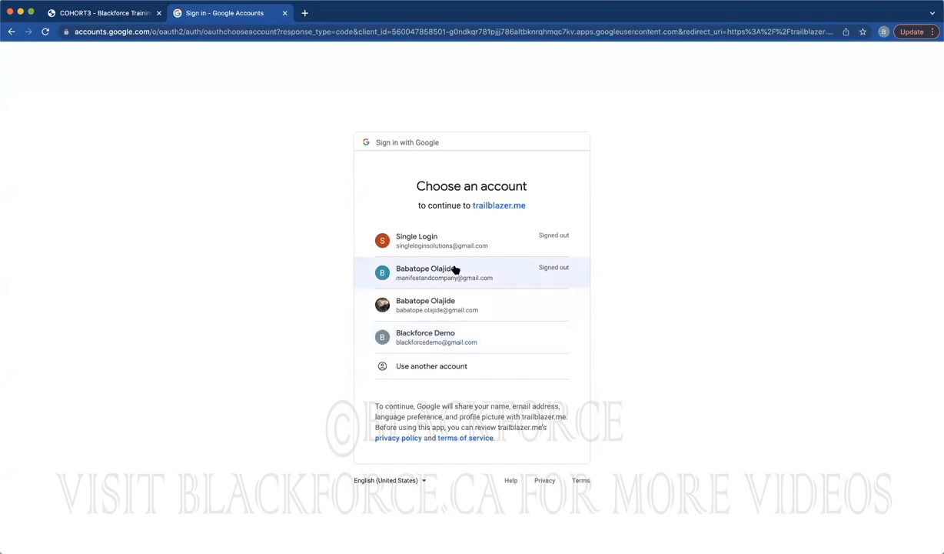
left_click(420, 306)
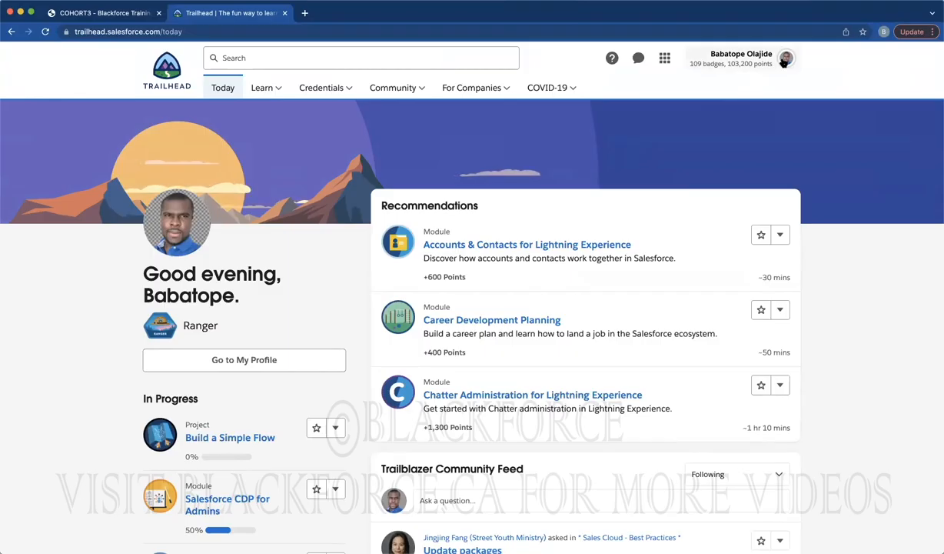
Launch the Salesforce Revision playground org from the Hands-On Orgs list
left_click(783, 63)
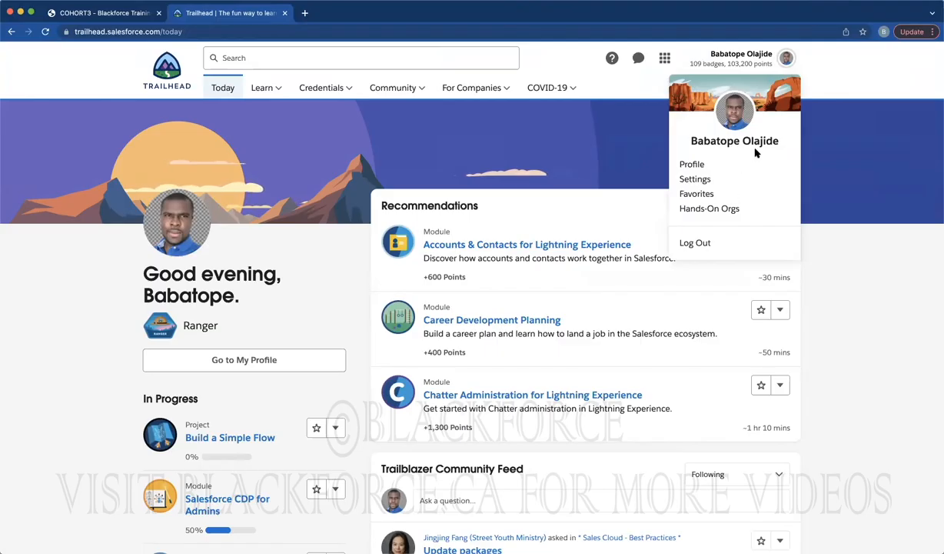
left_click(712, 208)
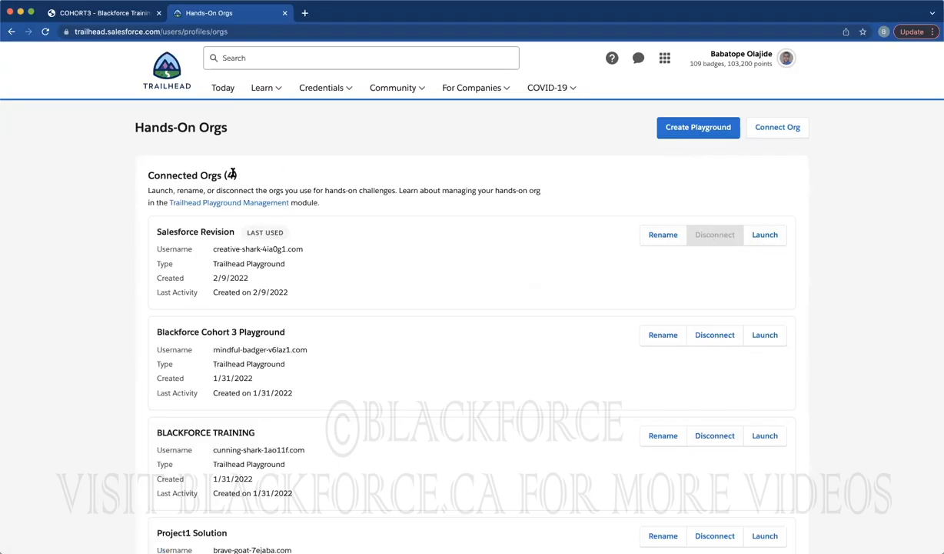
left_click(765, 234)
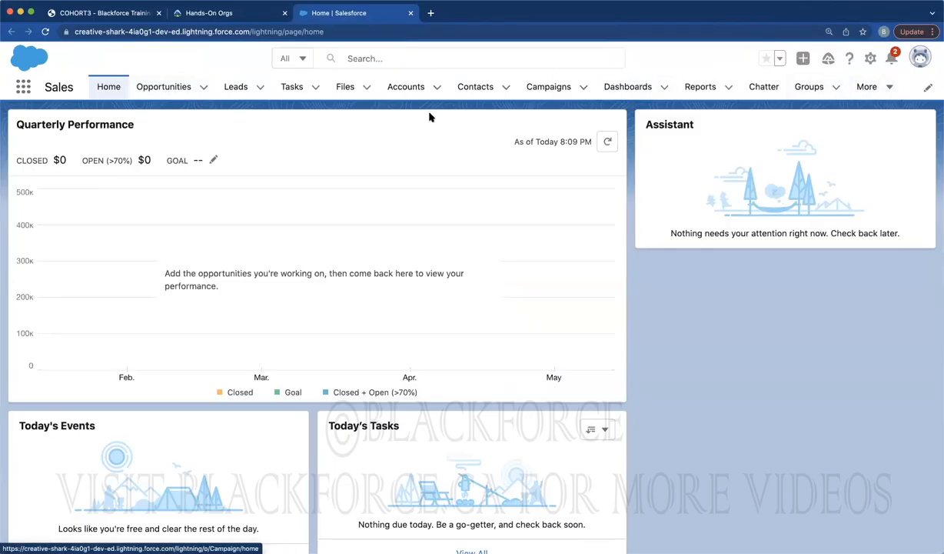
Browse the Opportunities, Leads, Accounts, Contacts and Campaigns lists, ending on Opportunities
left_click(169, 88)
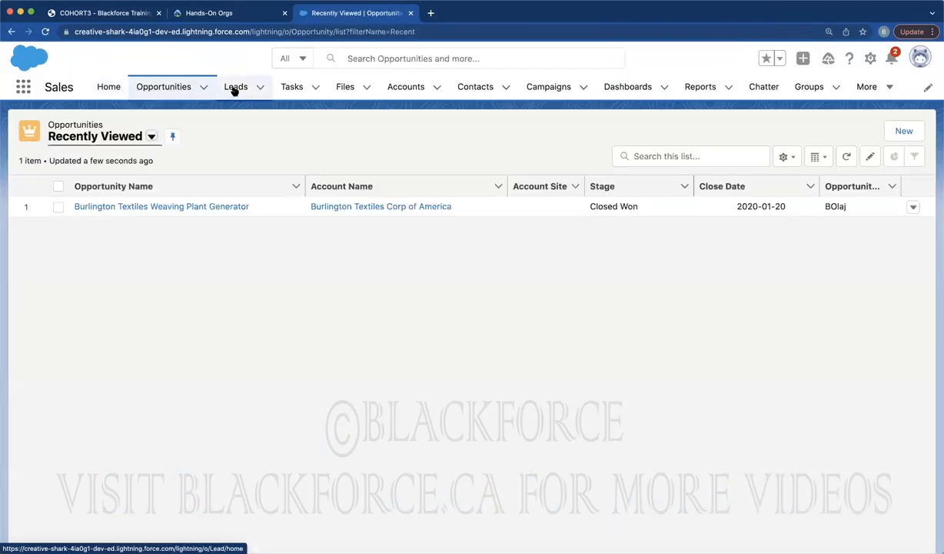
left_click(236, 89)
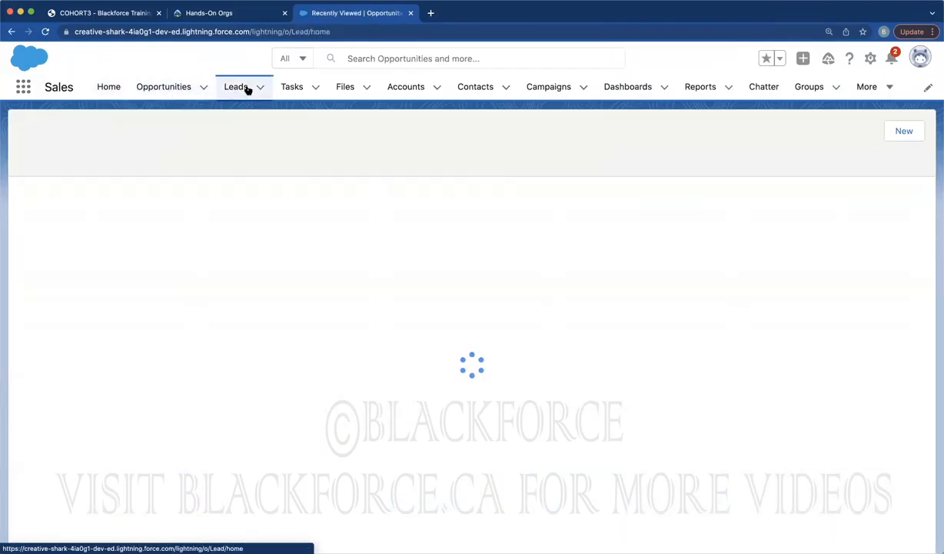
left_click(409, 89)
left_click(481, 90)
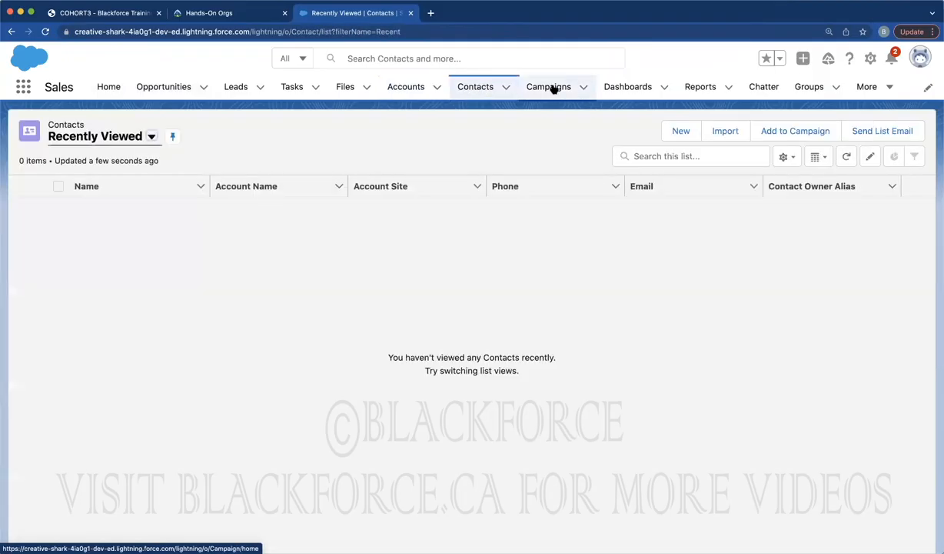
left_click(549, 87)
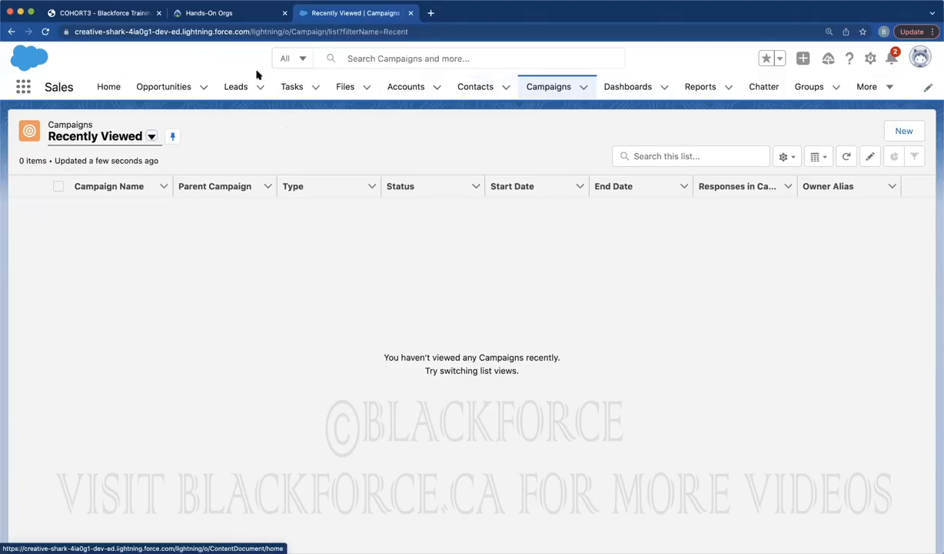
left_click(152, 88)
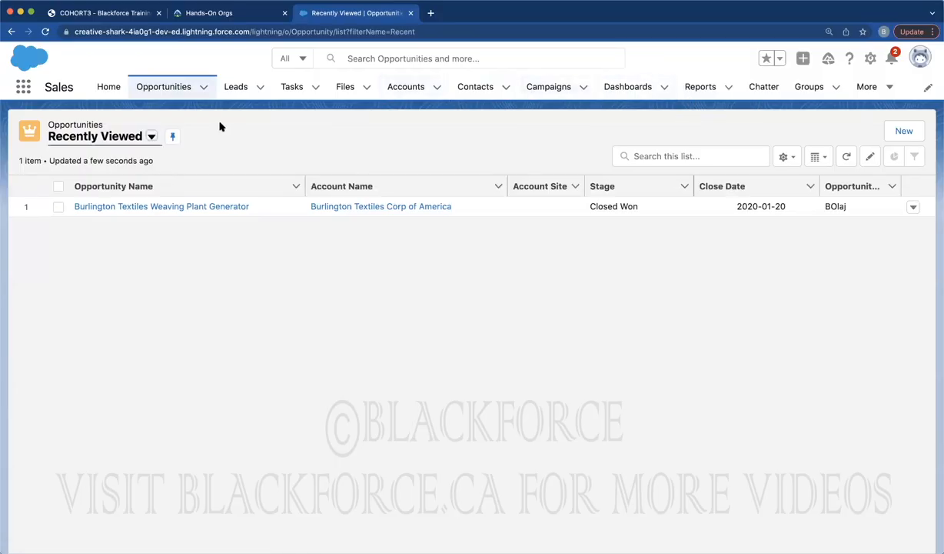
left_click(870, 59)
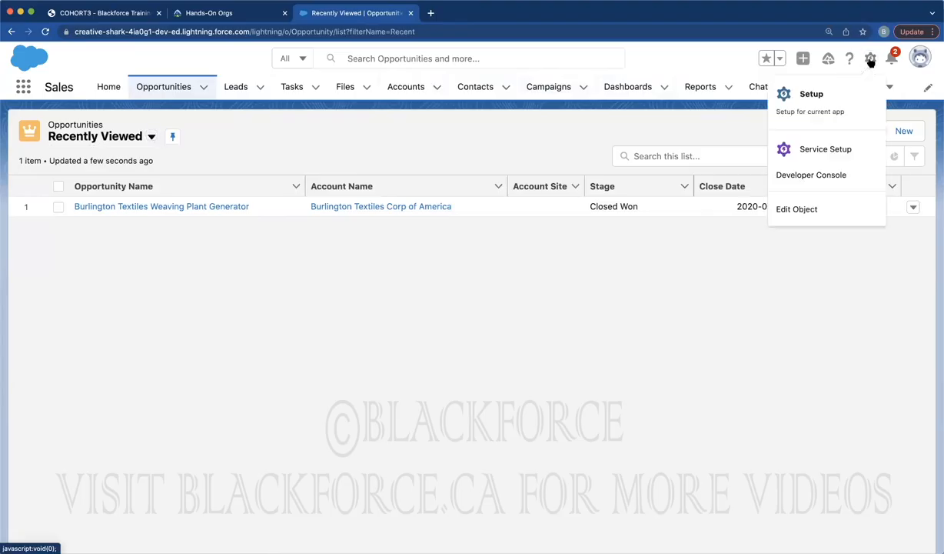
Open Setup's Object Manager in a new tab and dismiss the announcement panel
left_click(811, 93)
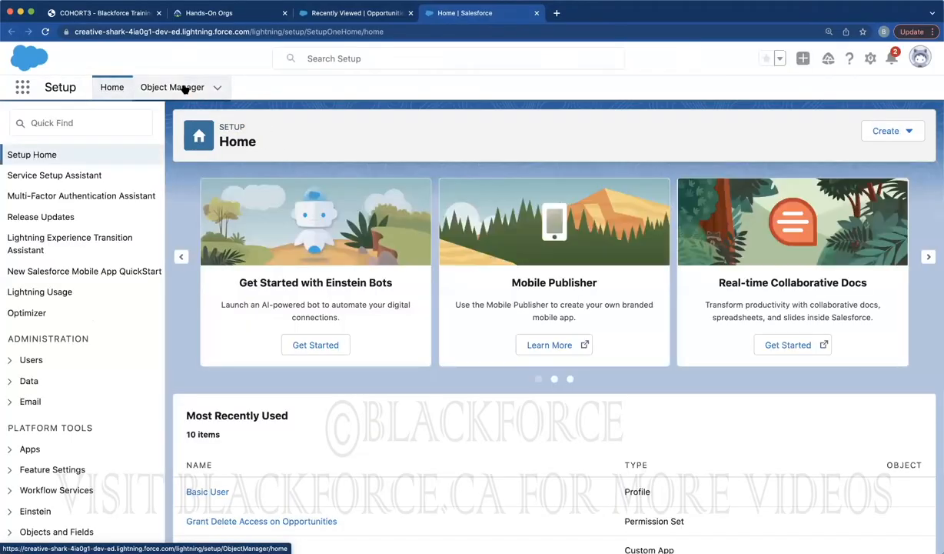
left_click(184, 89)
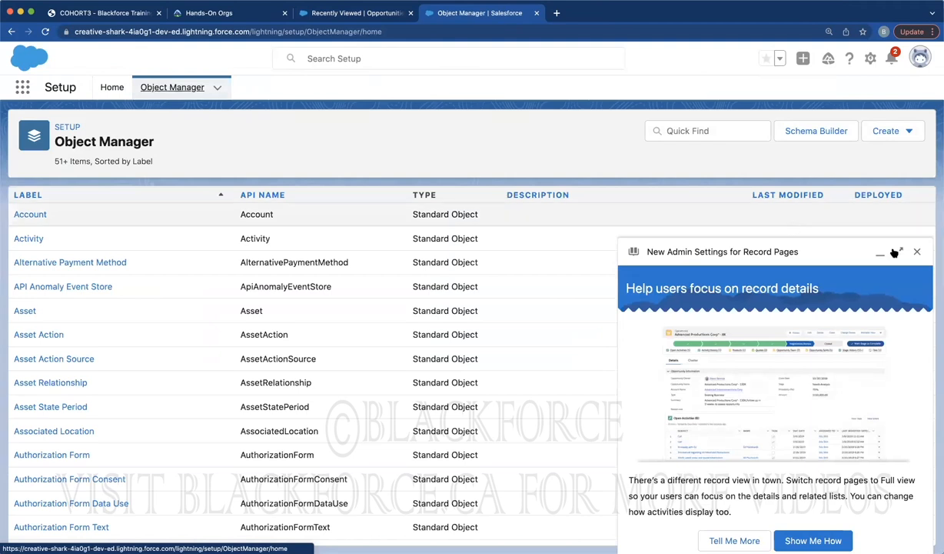
left_click(918, 252)
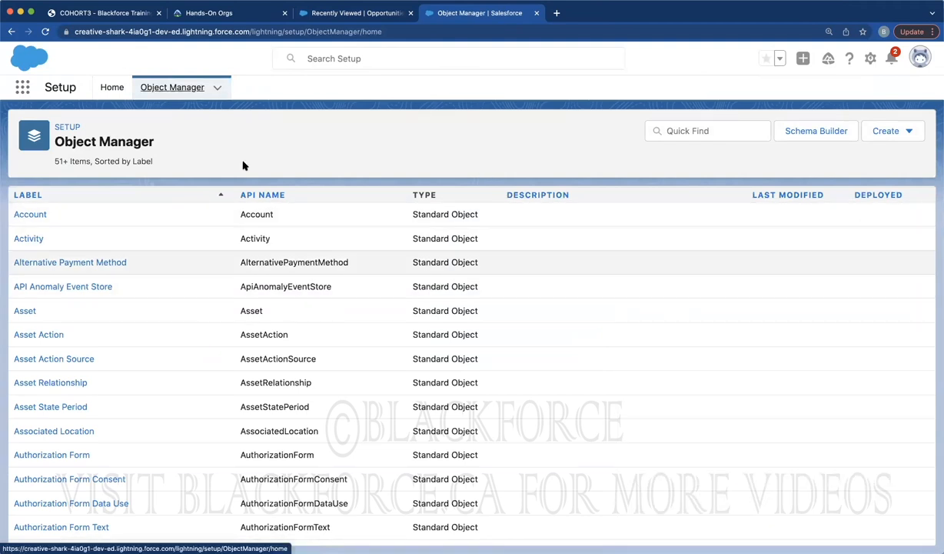
Show the Accounts list, then open the Account object's details in Object Manager
left_click(332, 11)
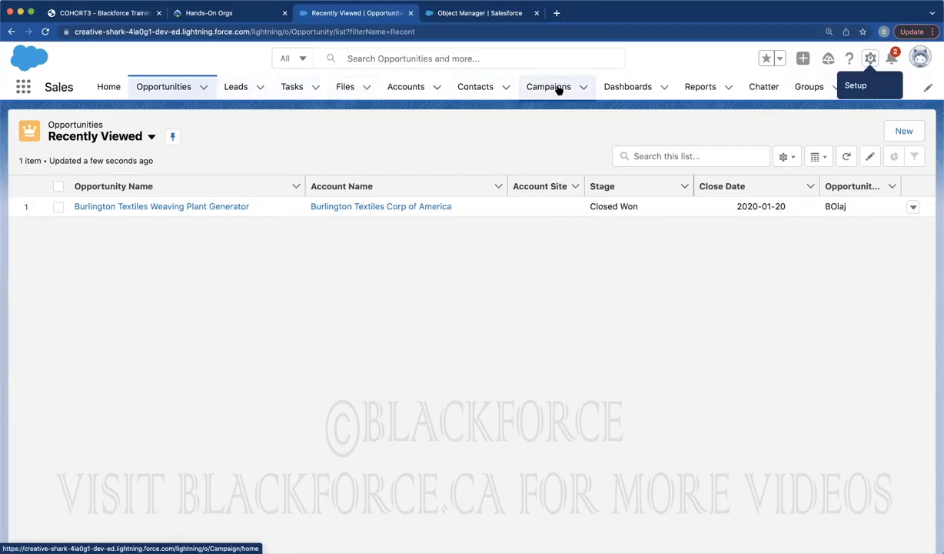
left_click(406, 87)
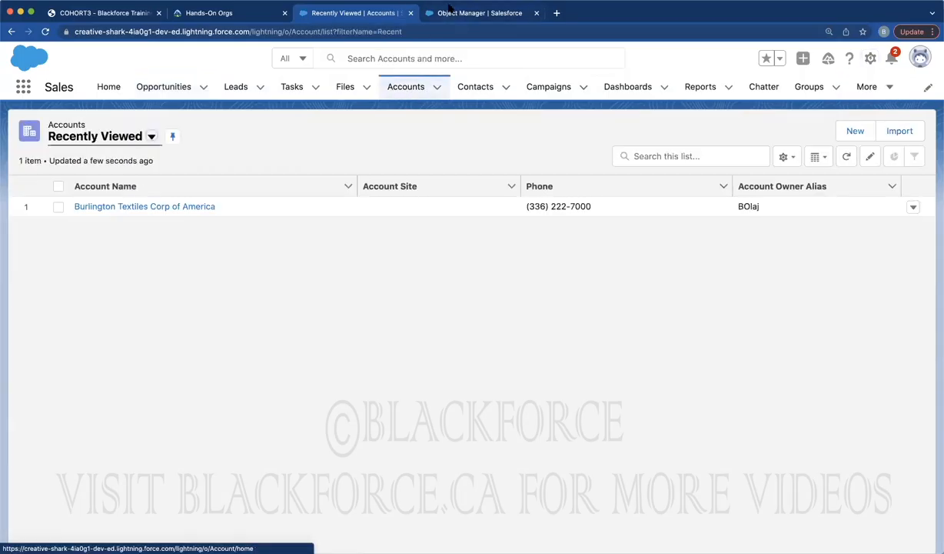
left_click(447, 14)
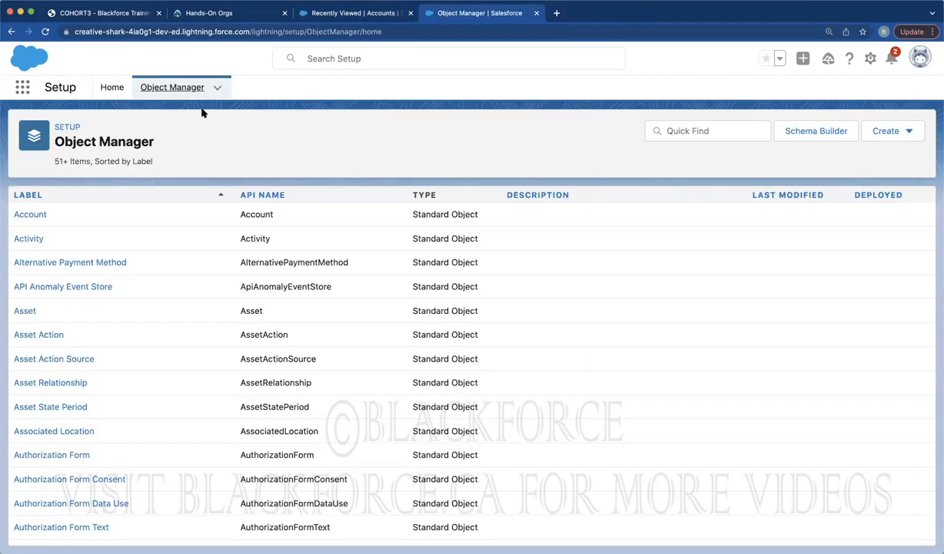
left_click(33, 214)
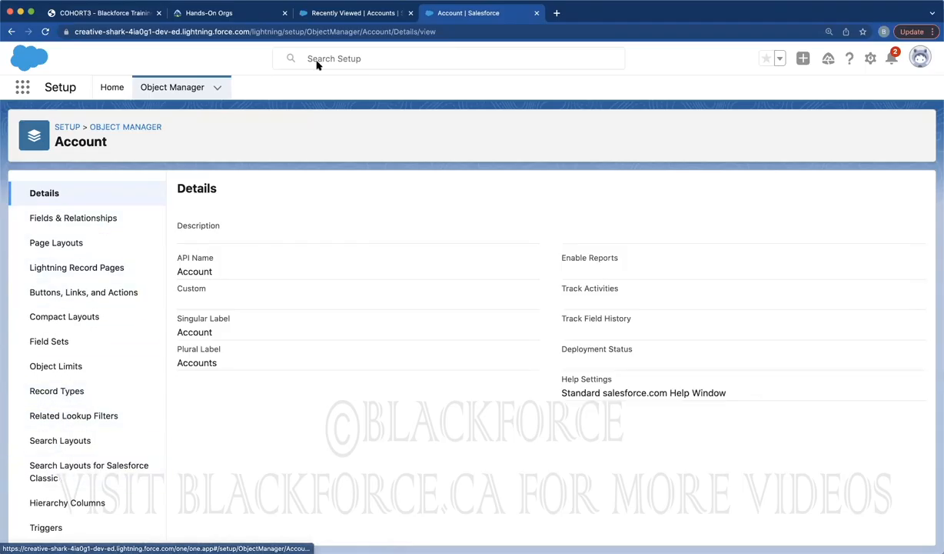
left_click(323, 14)
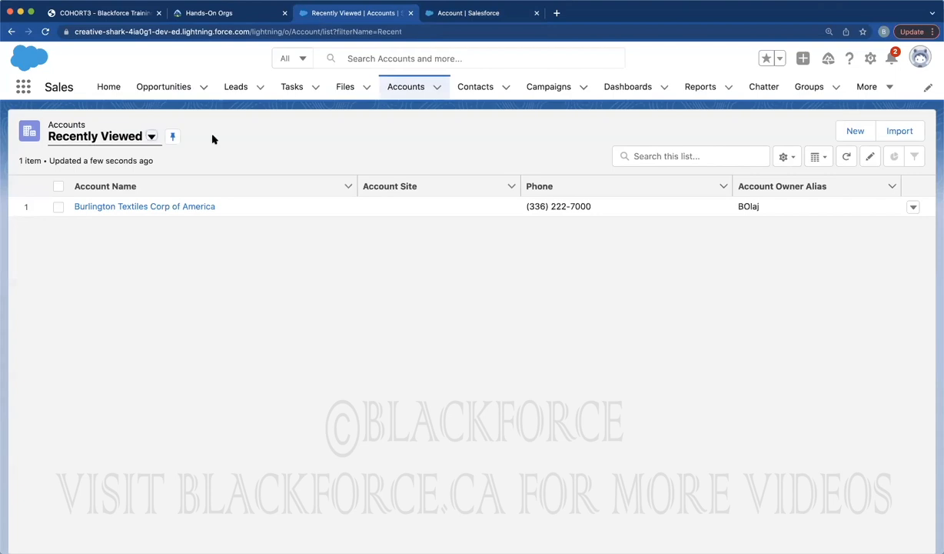
Switch to All Accounts and view the Burlington Textiles Corp of America record's details
left_click(394, 87)
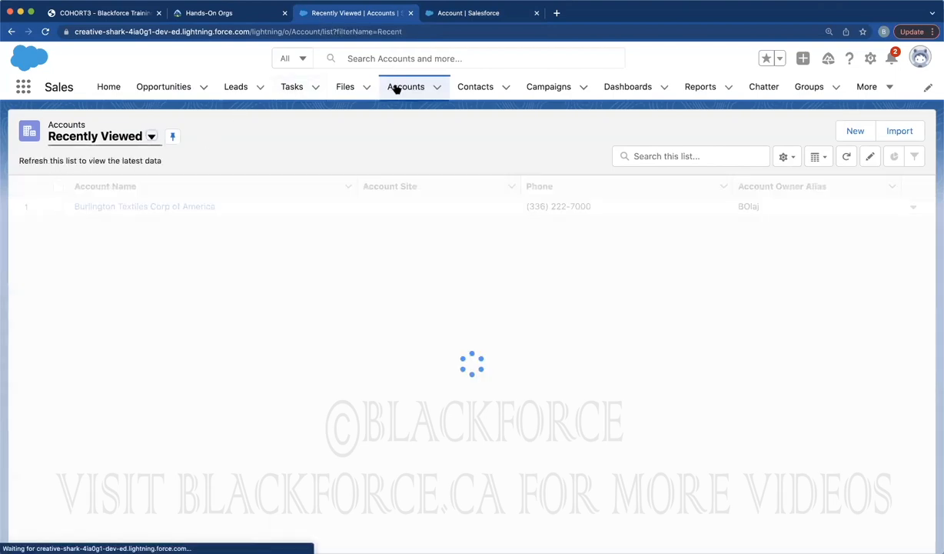
left_click(109, 138)
left_click(81, 182)
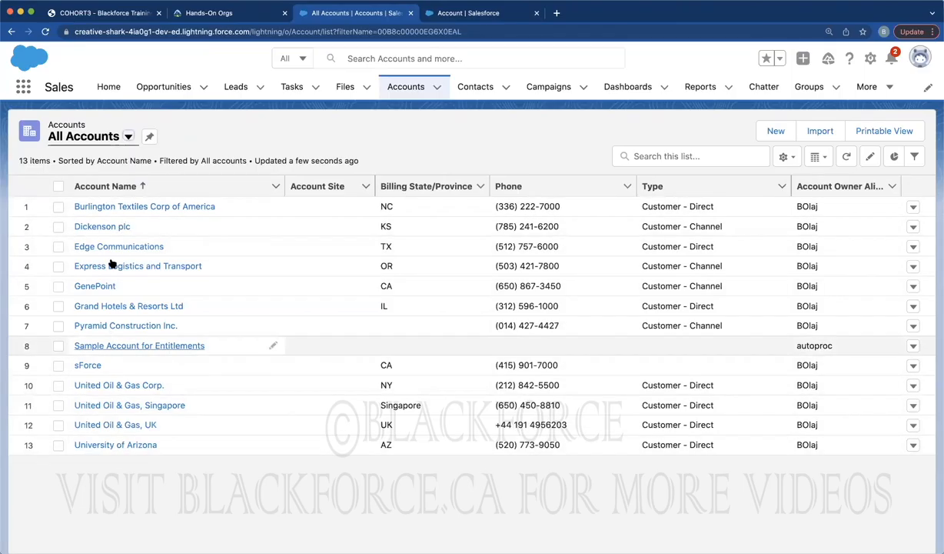
left_click(113, 207)
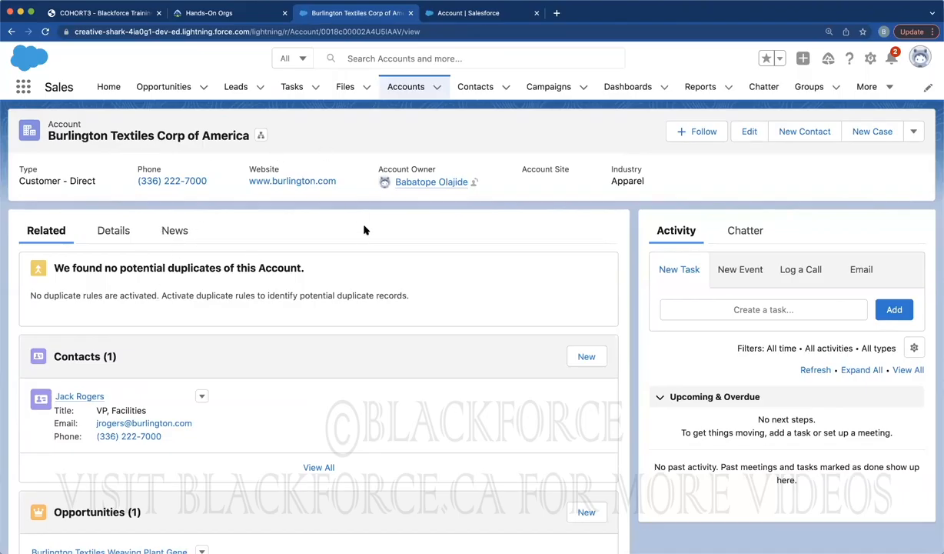
left_click(112, 231)
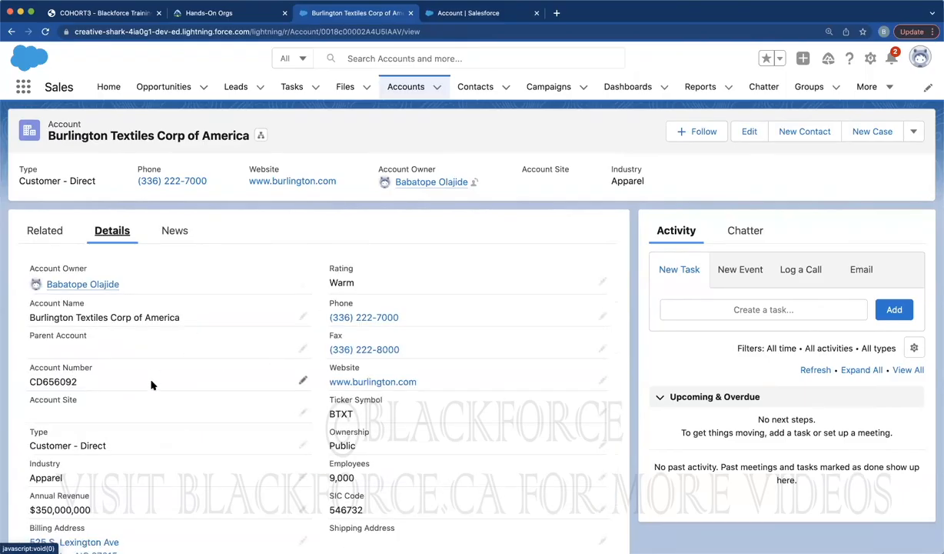
scroll(152, 385, "down", 2)
Return to All Accounts and reopen the Burlington Textiles Corp of America record
left_click(407, 88)
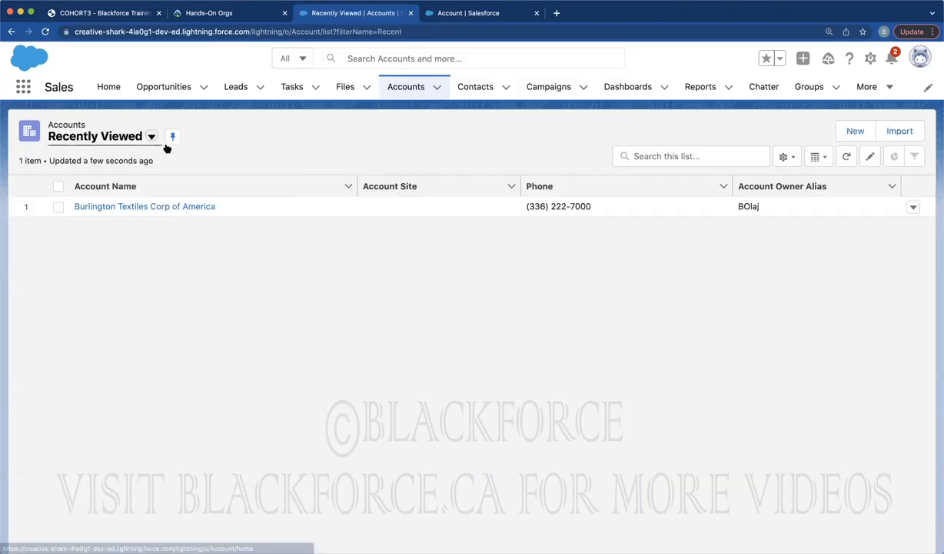
left_click(120, 138)
left_click(93, 182)
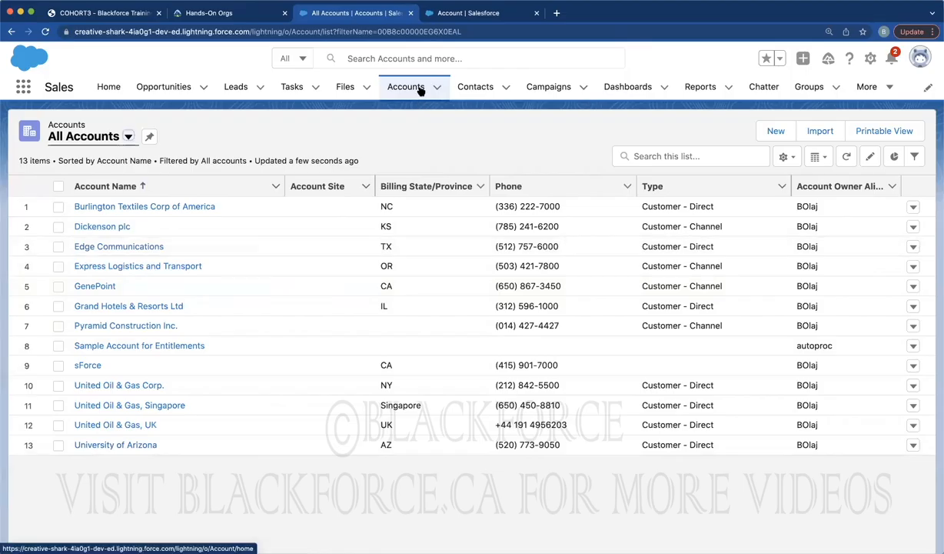
left_click(116, 208)
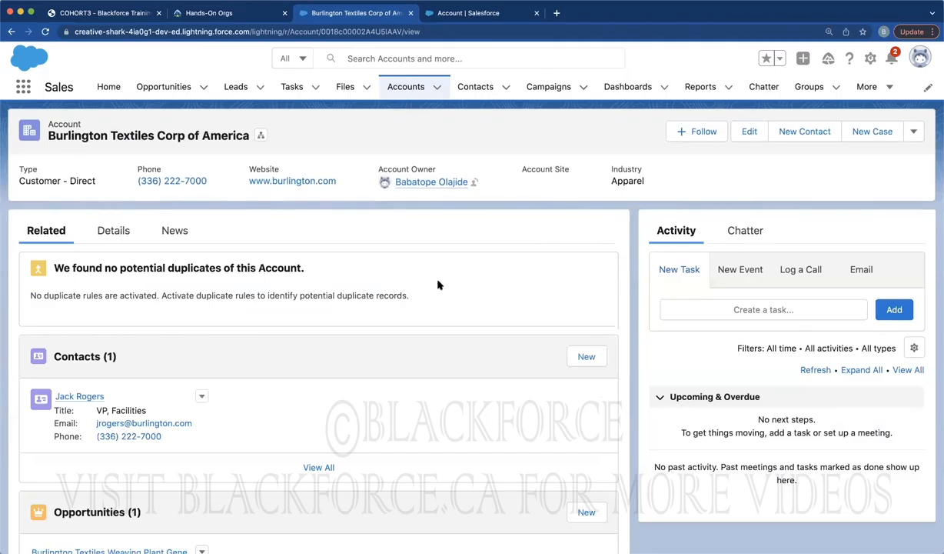
Show the Burlington Textiles account details, try inline editing, then cancel back to read-only
left_click(114, 235)
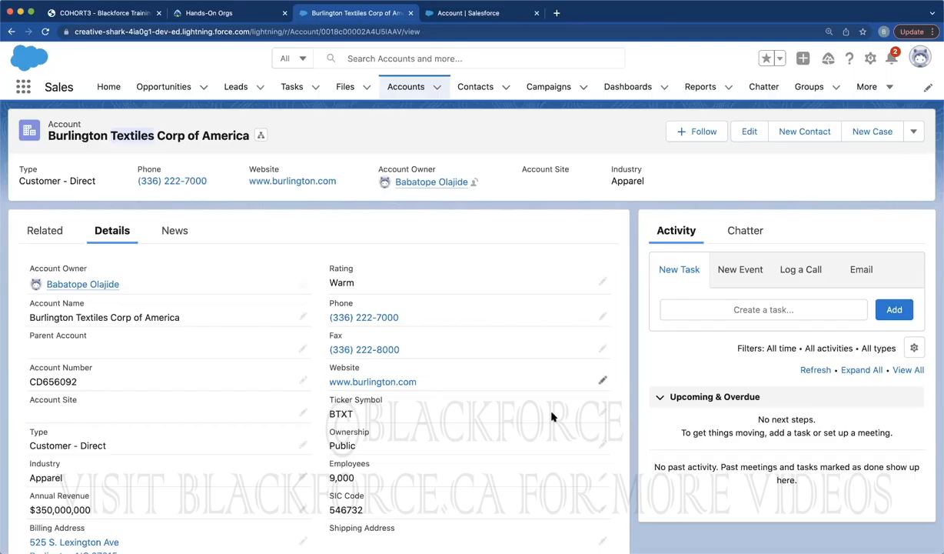
triple_click(73, 266)
double_click(343, 268)
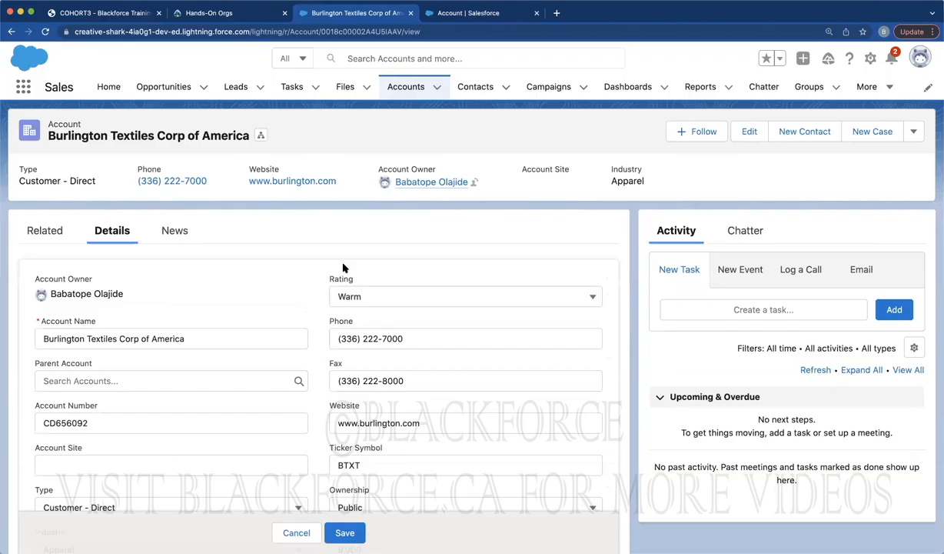
left_click(290, 530)
mouse_move(77, 279)
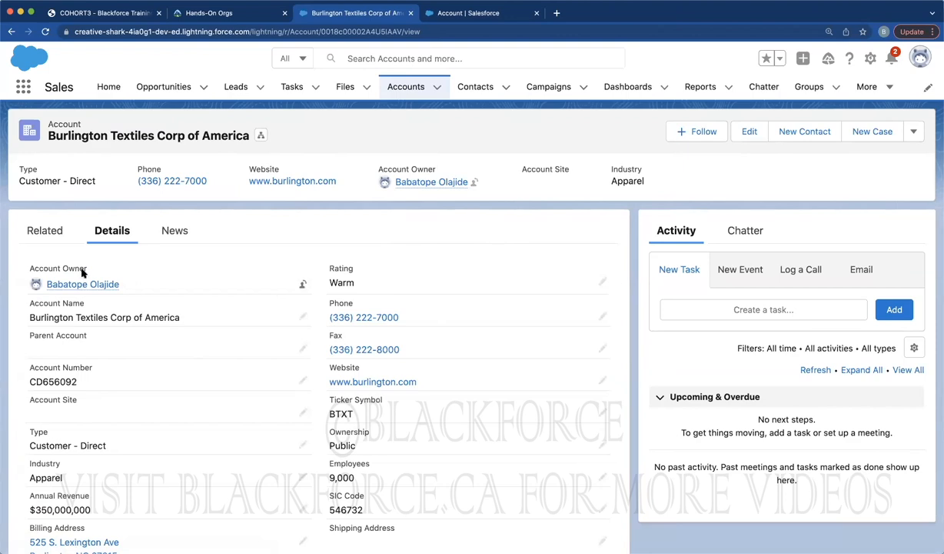
Enter inline editing and highlight the Phone, Fax, Account Number and Website fields
double_click(347, 266)
double_click(338, 322)
double_click(335, 362)
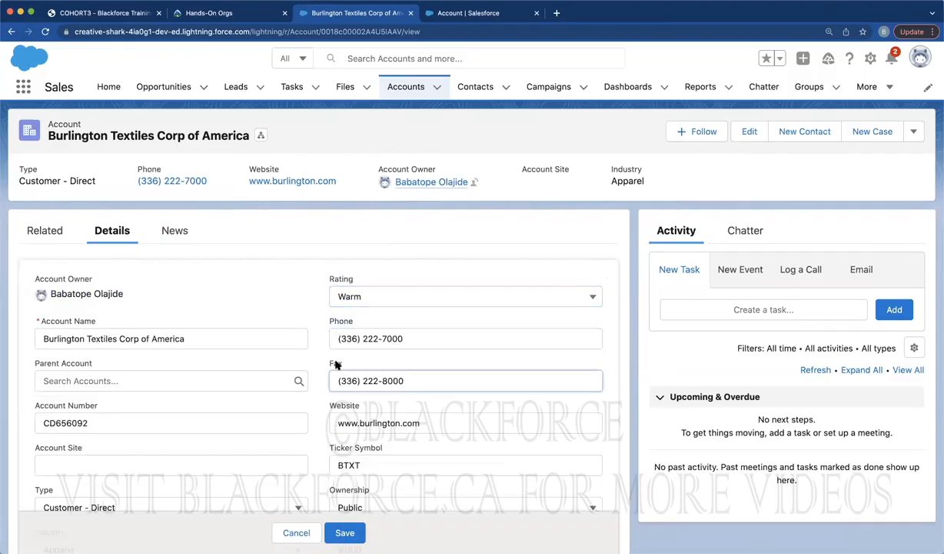
double_click(73, 406)
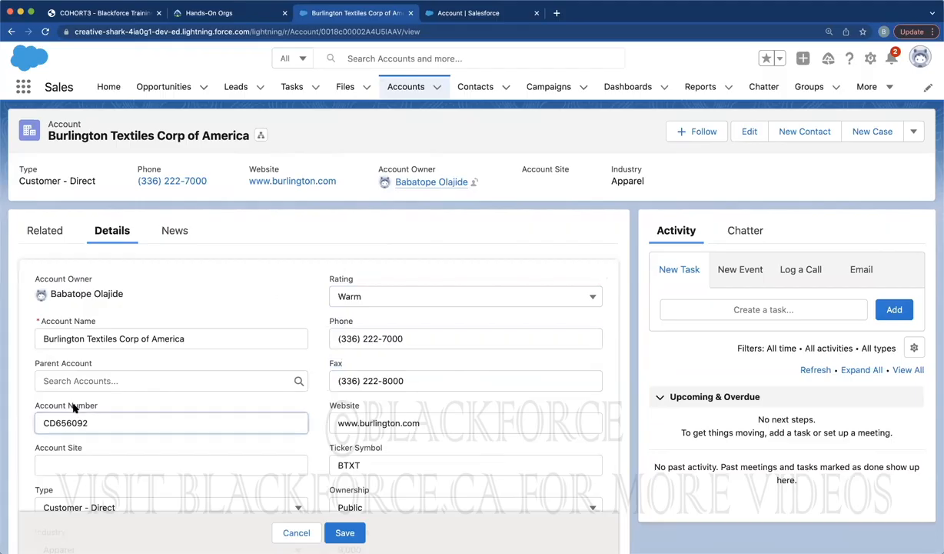
double_click(339, 405)
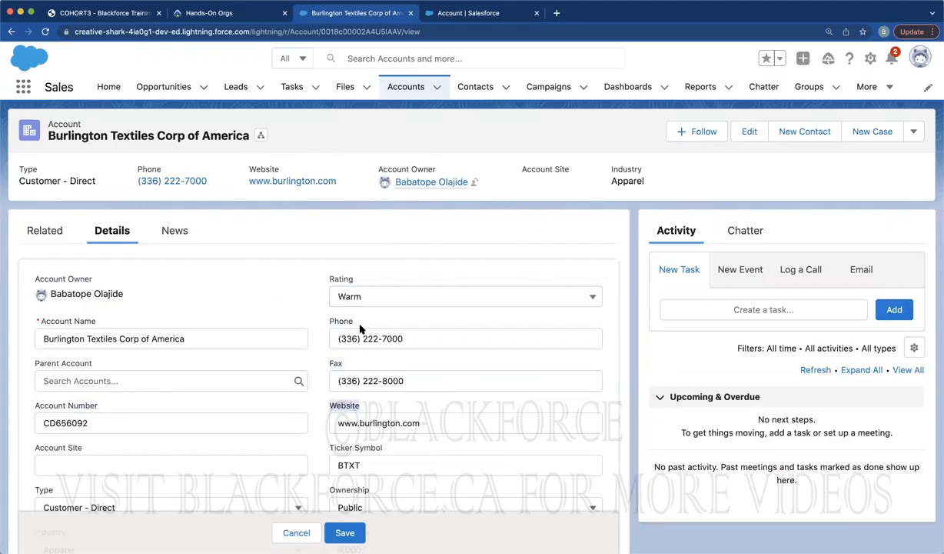
Open the Account Fields & Relationships list and start a New Custom Field
left_click(454, 16)
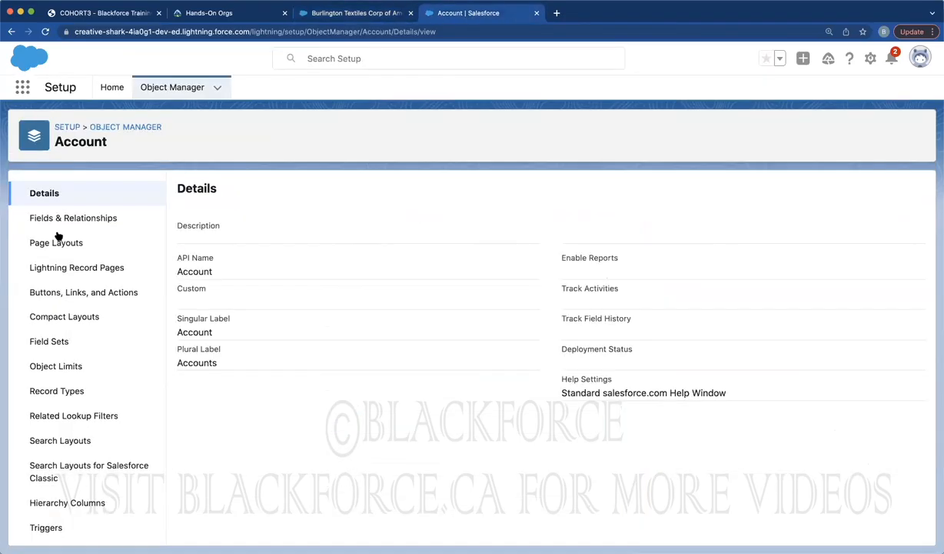
left_click(39, 216)
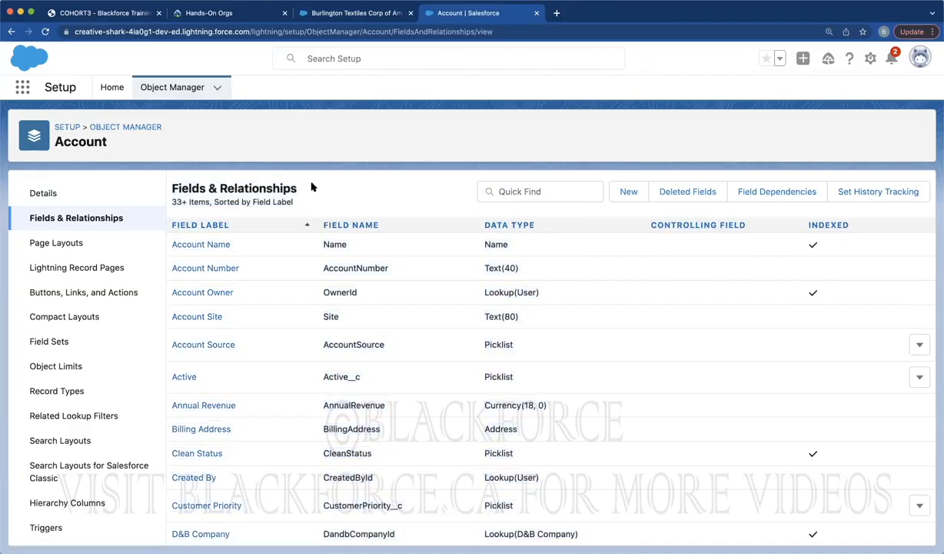
left_click(362, 15)
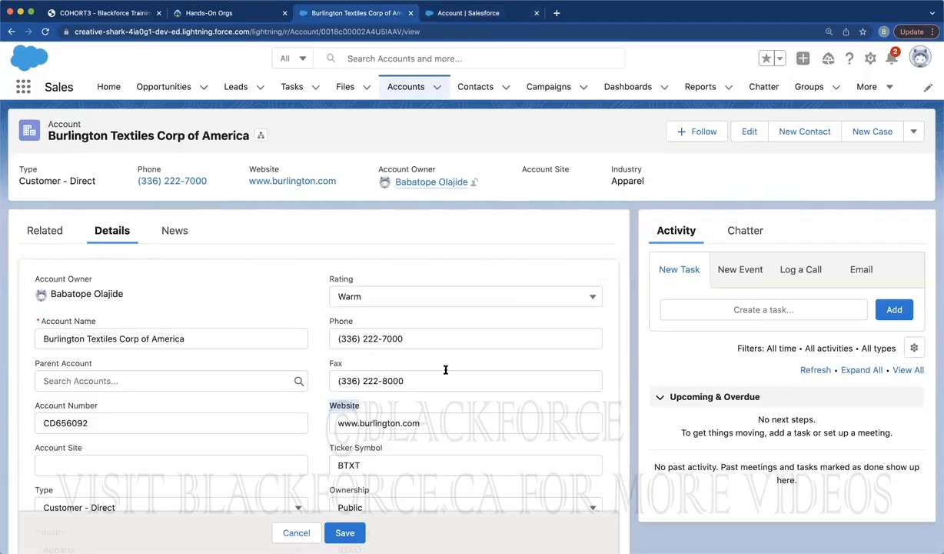
left_click(467, 14)
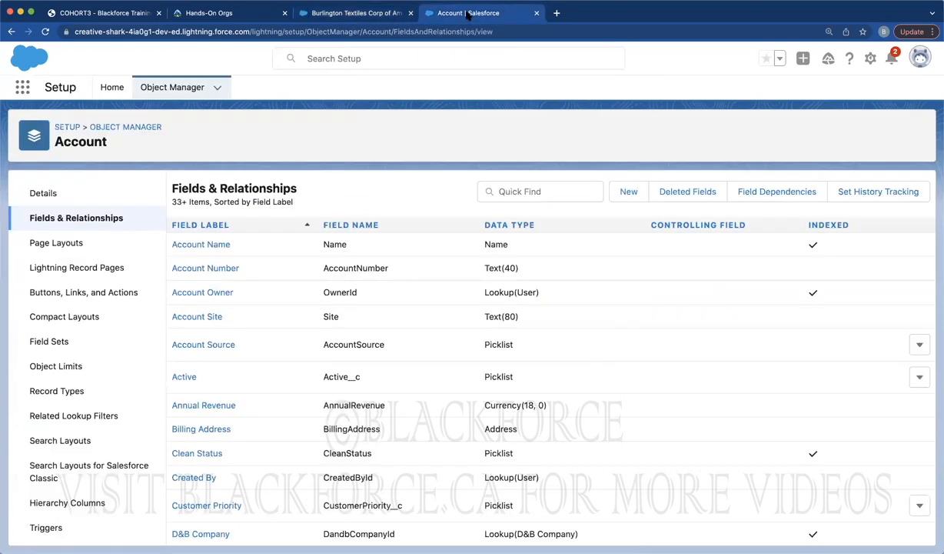
left_click(629, 193)
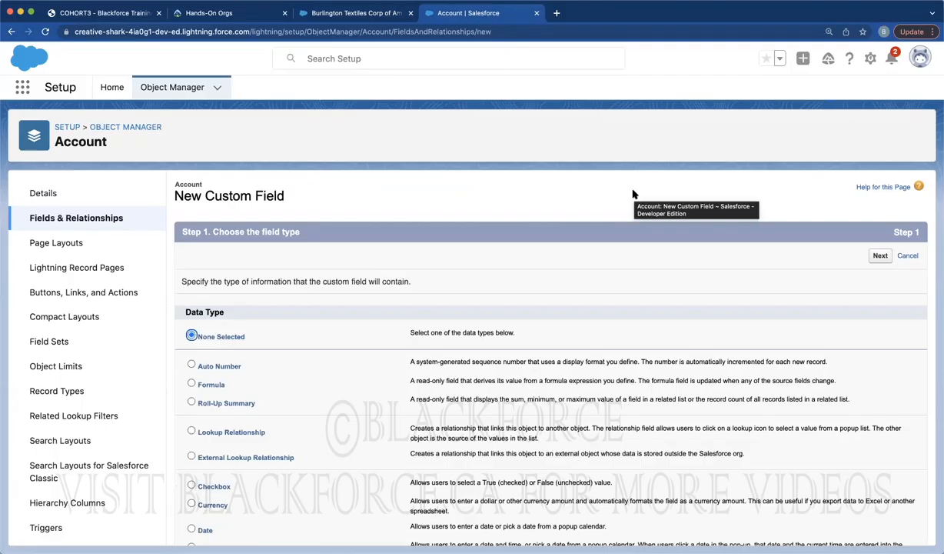
Cancel the Burlington Textiles record edits, review its details, and return to New Custom Field
left_click(353, 13)
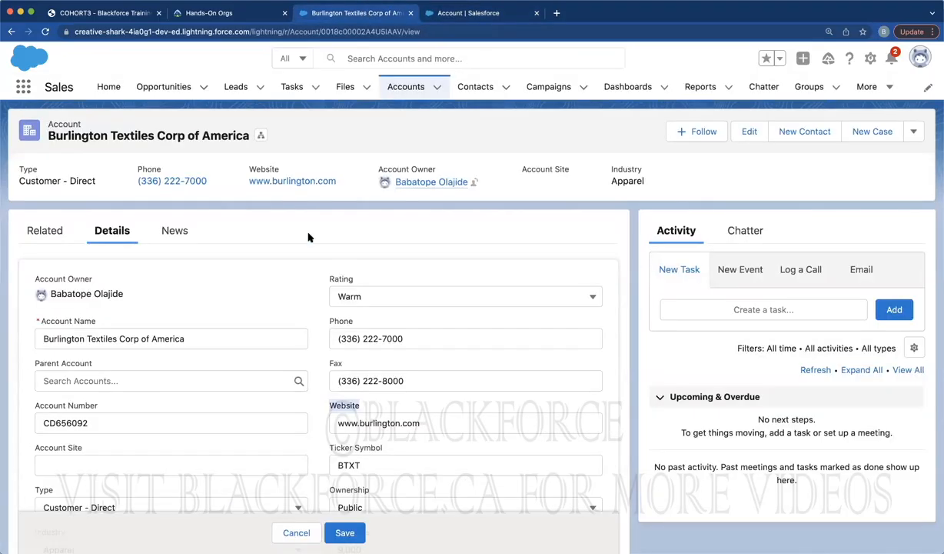
left_click(283, 532)
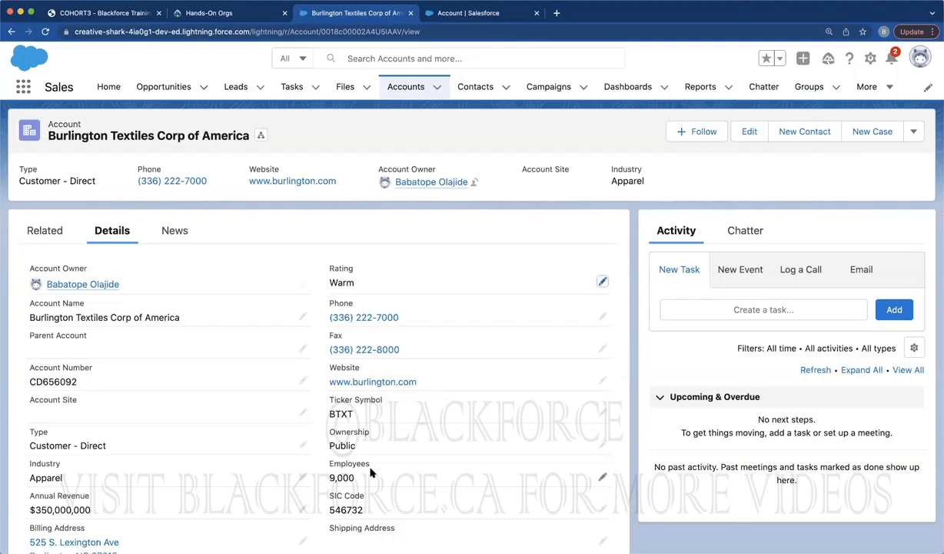
scroll(343, 487, "down", 5)
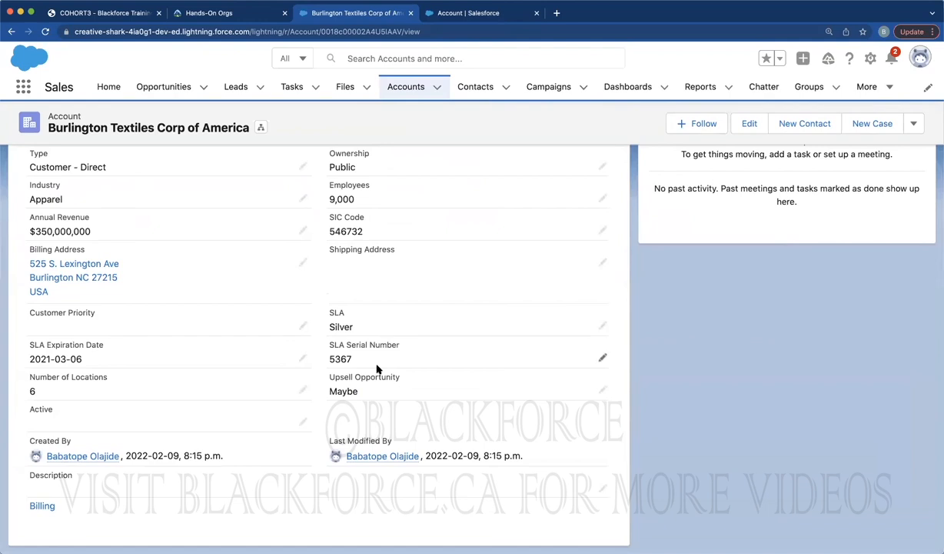
scroll(377, 369, "up", 5)
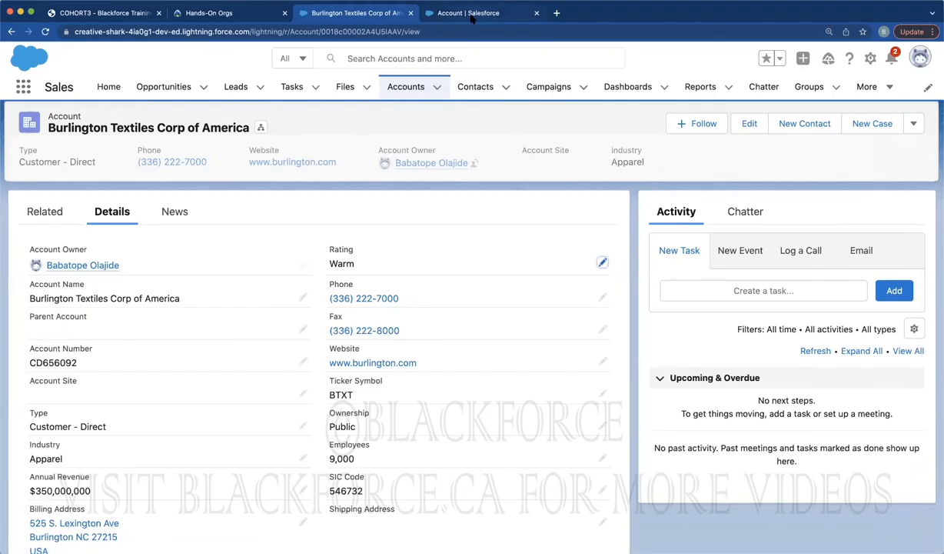
key("ctrl+Tab")
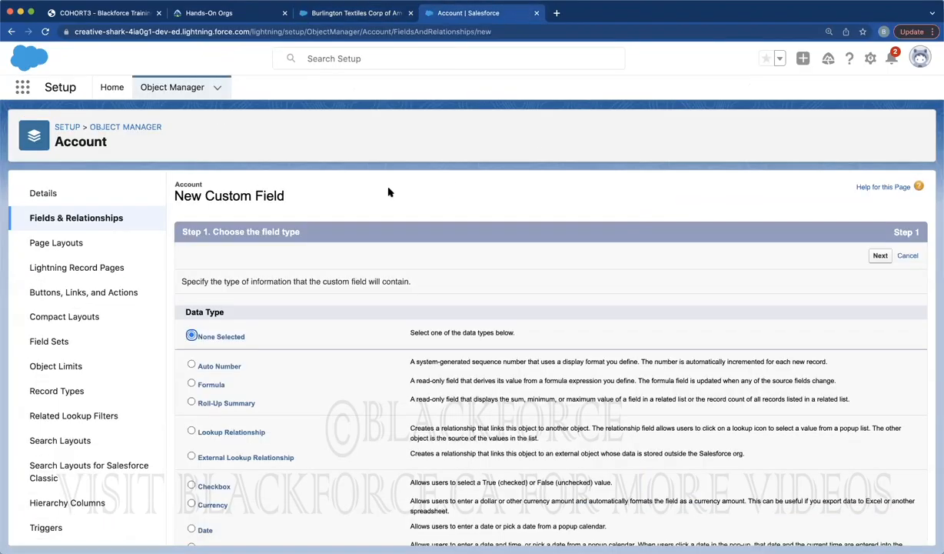
Reopen the Account New Custom Field wizard at step 1, then open a blank browser tab
left_click(104, 218)
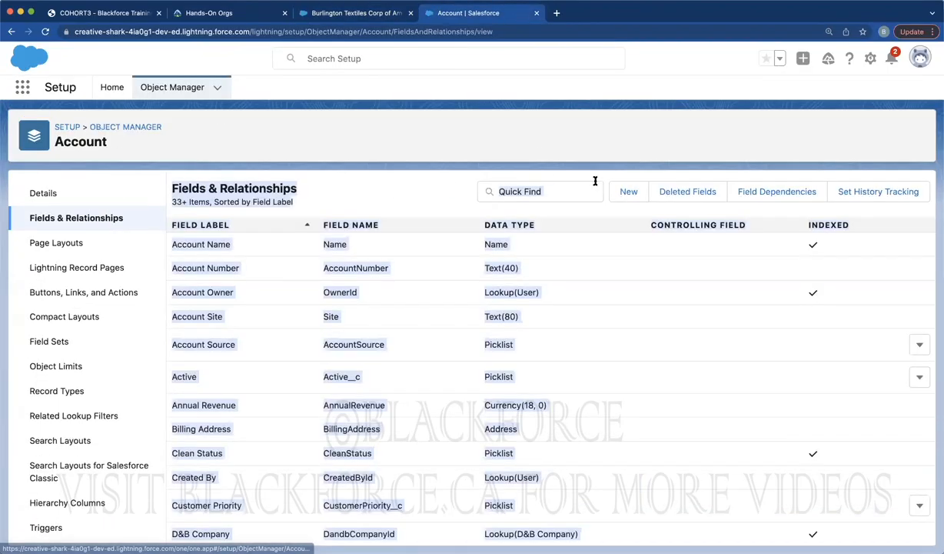
left_click(627, 192)
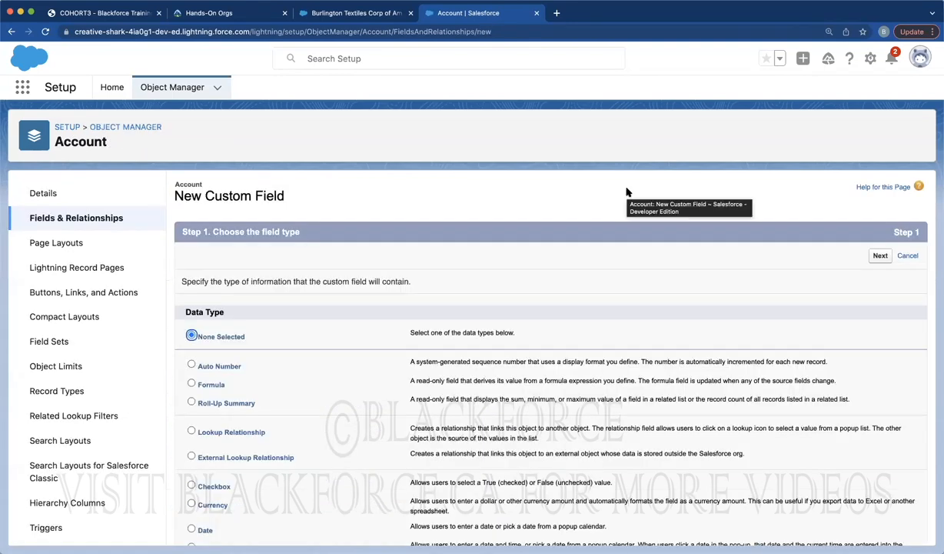
left_click(189, 310)
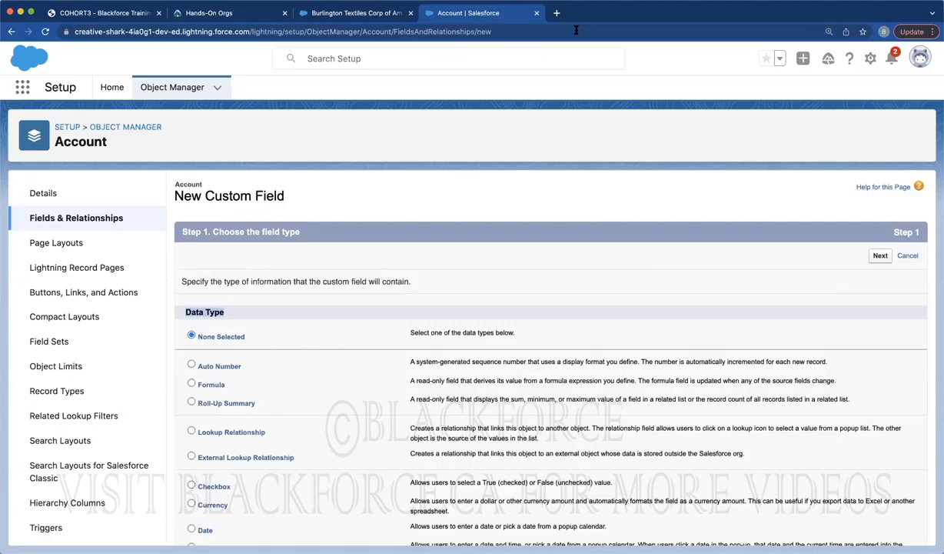
left_click(557, 13)
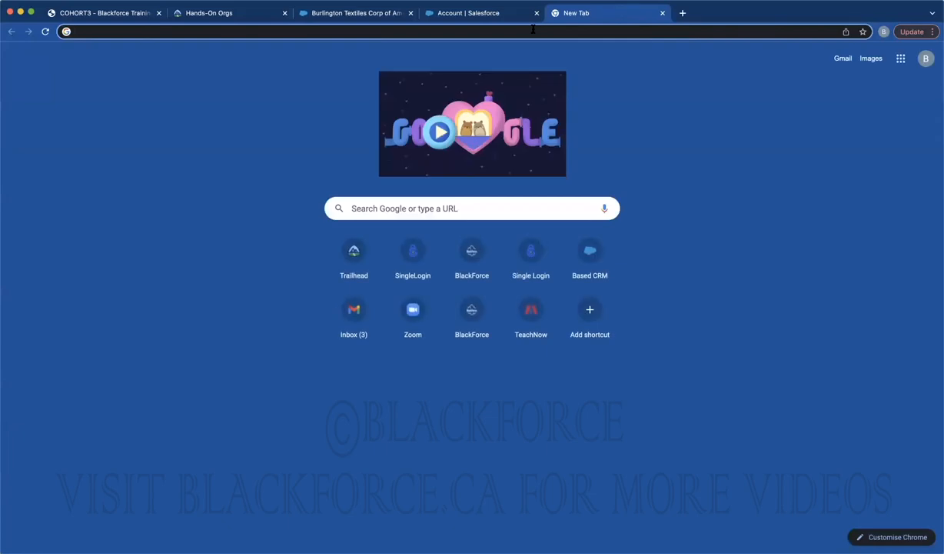
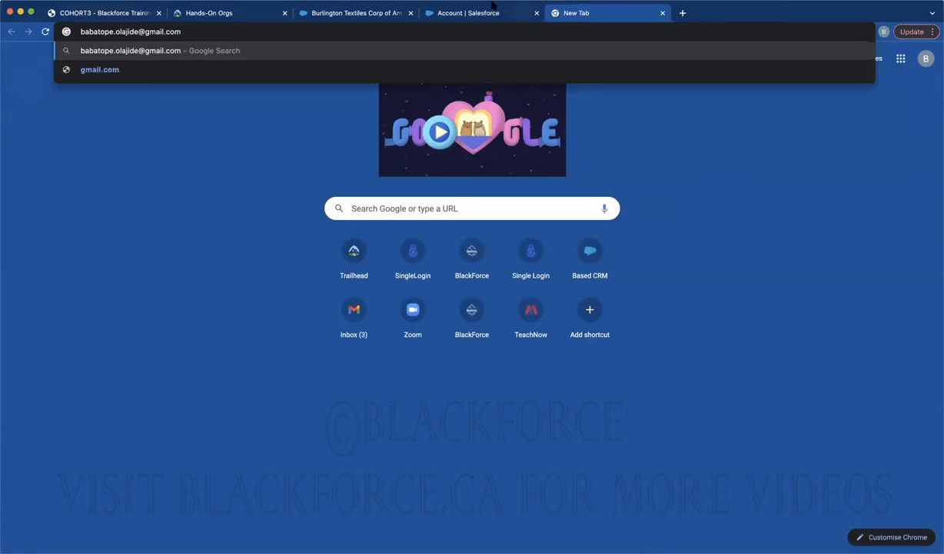
Type an e-mail address in the address bar, select its domain, and return to Salesforce
left_click_drag(138, 32, 194, 32)
left_click(477, 13)
scroll(261, 414, "down", 4)
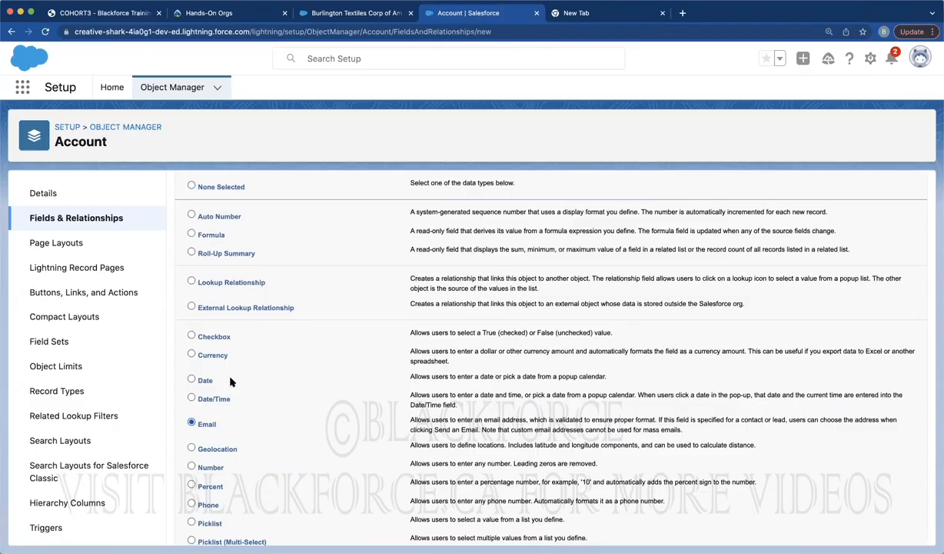
Switch the new Account field's data type to Auto Number, then view the Burlington Textiles Corp of America record
scroll(274, 331, "up", 3)
left_click(261, 307)
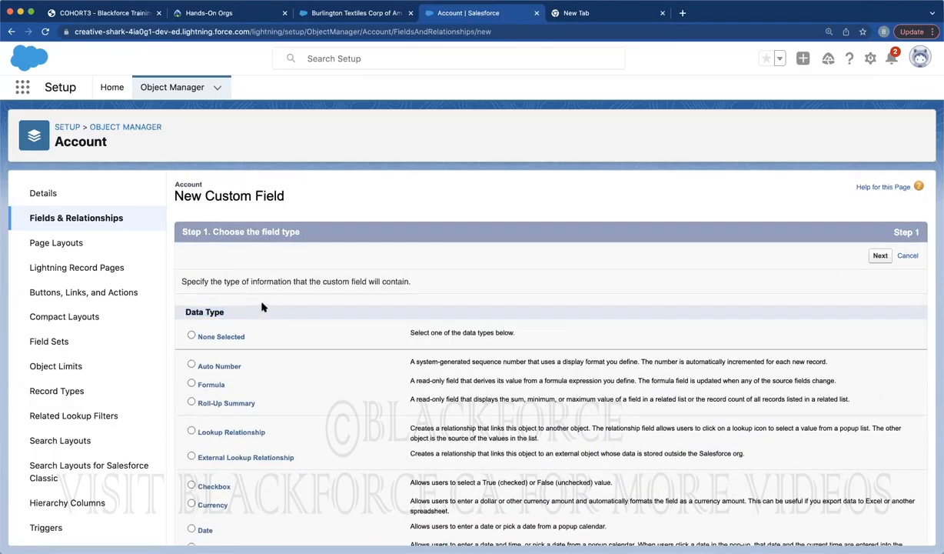
scroll(276, 358, "down", 5)
scroll(276, 361, "up", 1)
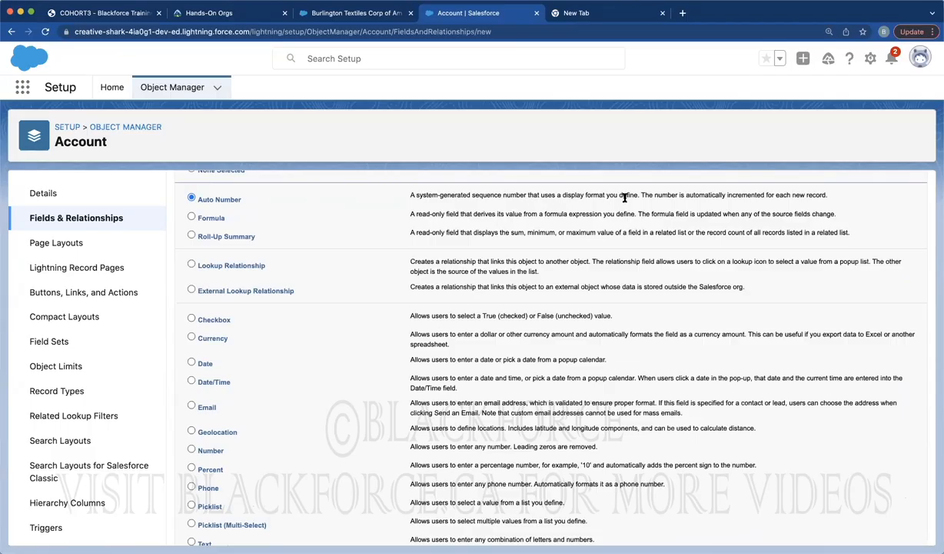
left_click(354, 12)
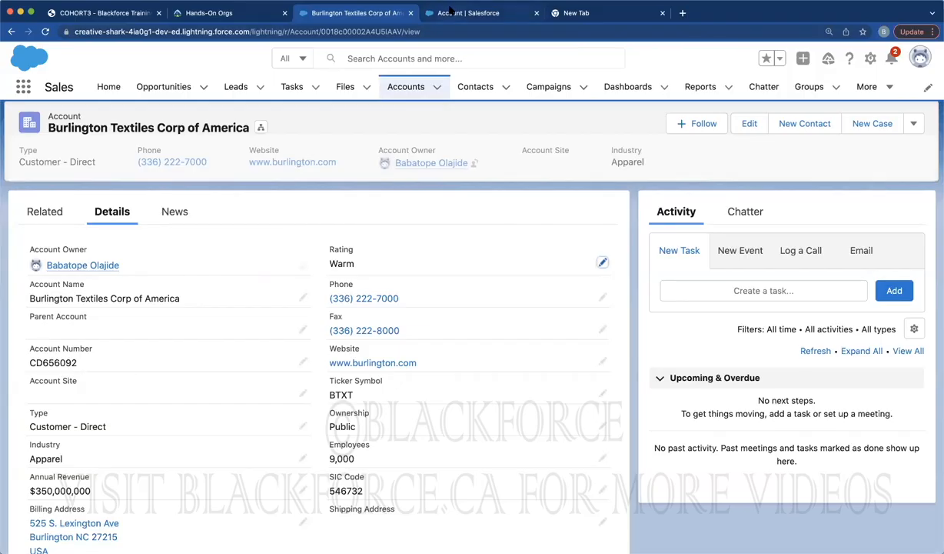
Set the new field's data type to Formula after rechecking the Burlington Textiles record
key("ctrl+Tab")
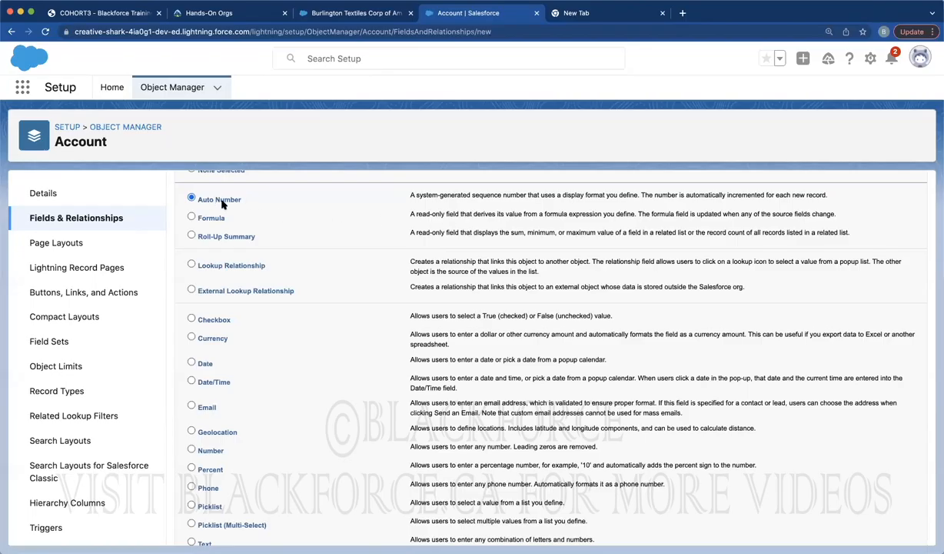
scroll(223, 205, "up", 2)
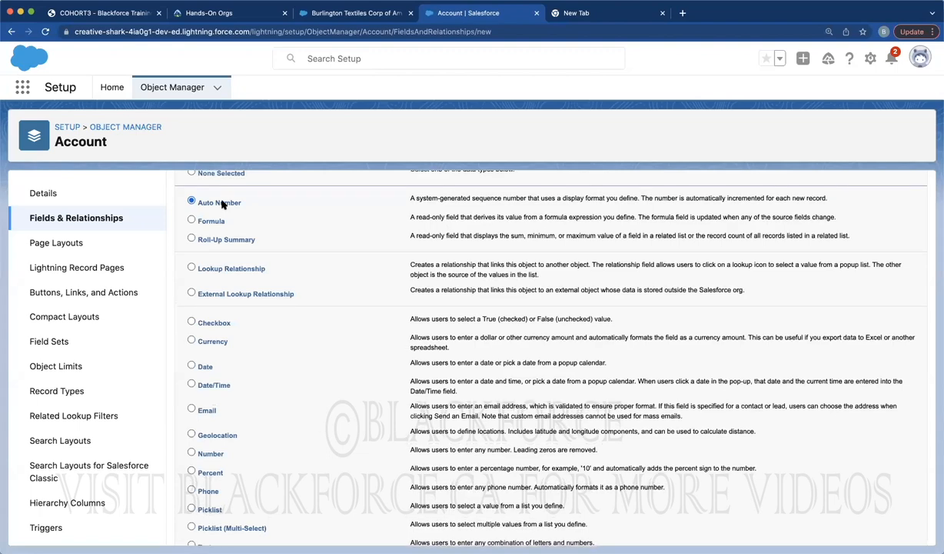
scroll(229, 293, "down", 1)
scroll(229, 294, "down", 1)
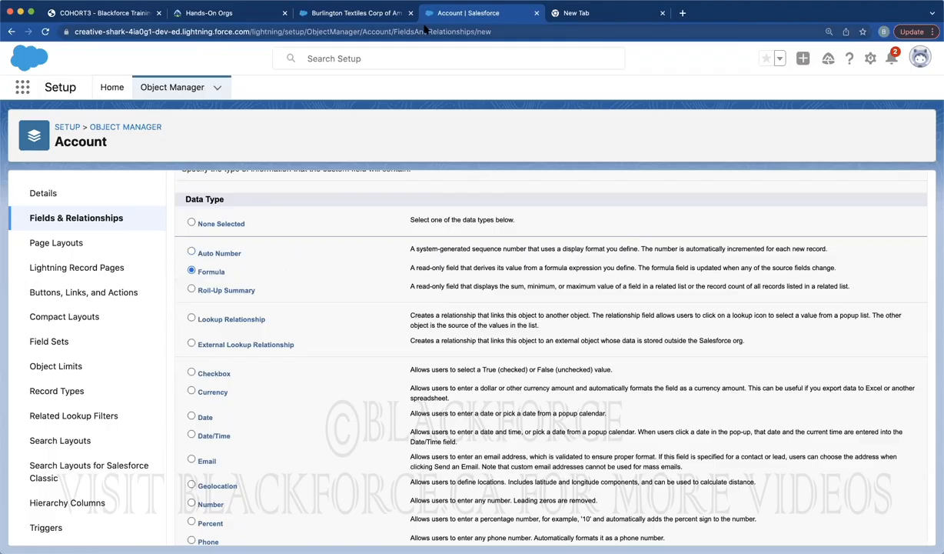
left_click(359, 13)
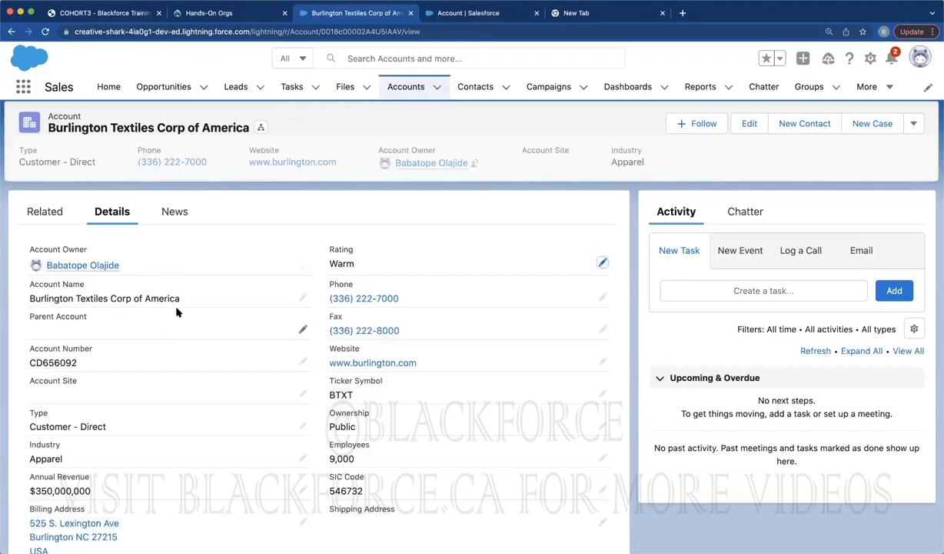
left_click(464, 22)
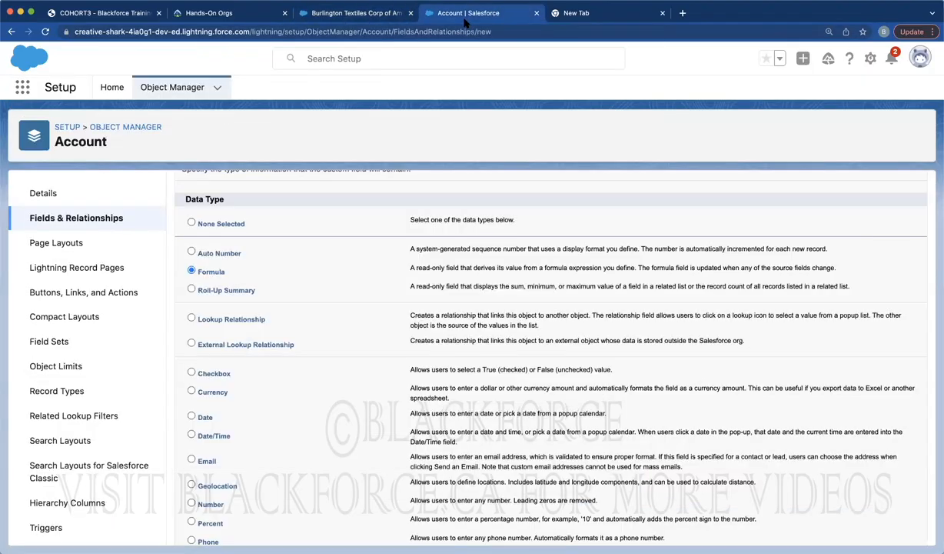
scroll(420, 215, "up", 3)
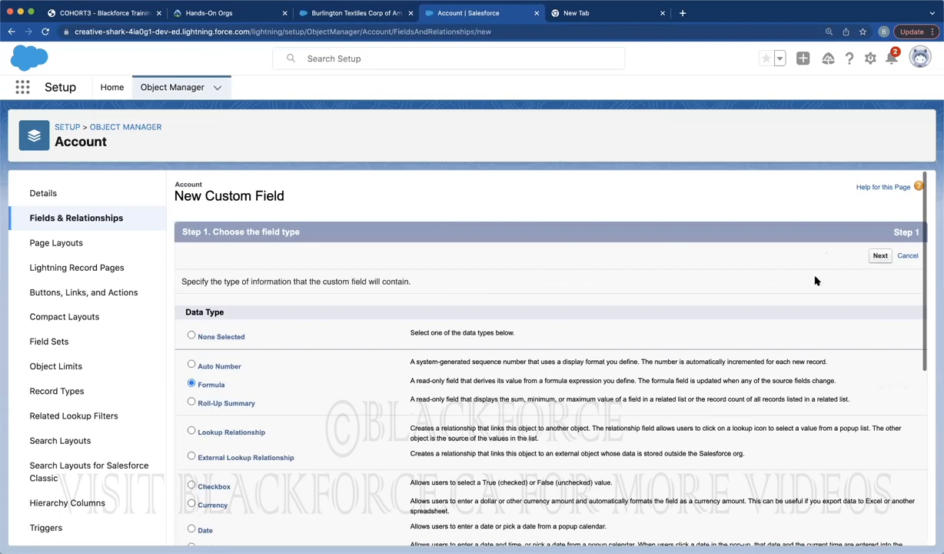
Label the formula field 'Account Name and Number' with a Text return type and proceed to formula entry
left_click(880, 255)
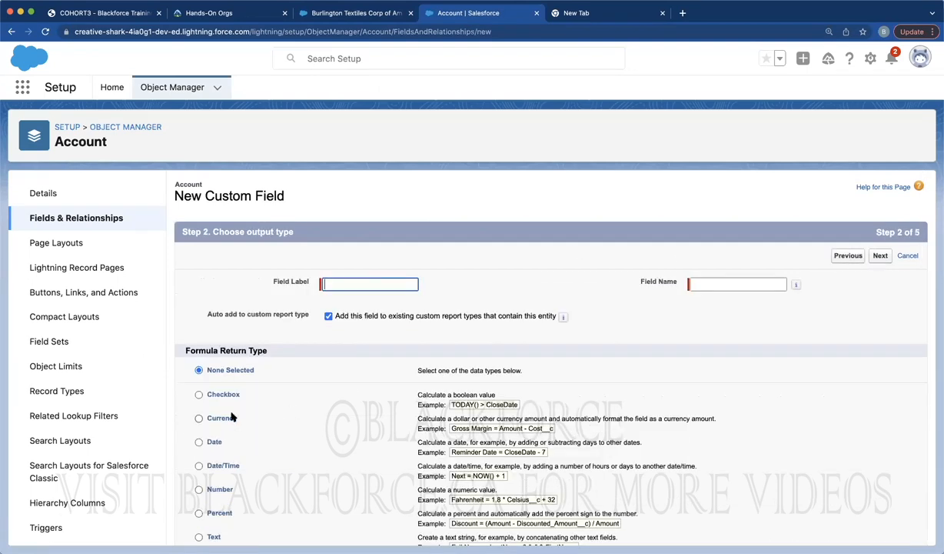
left_click(376, 280)
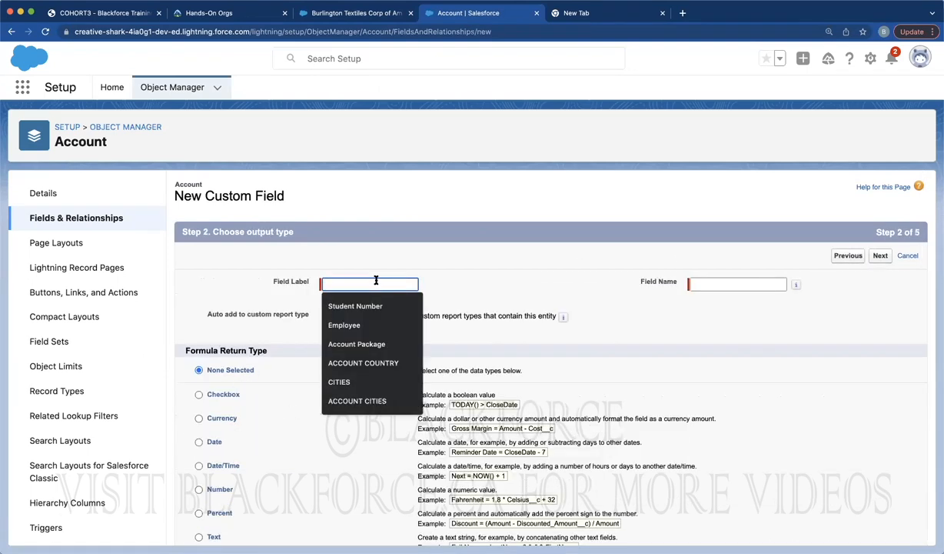
type("Account Name")
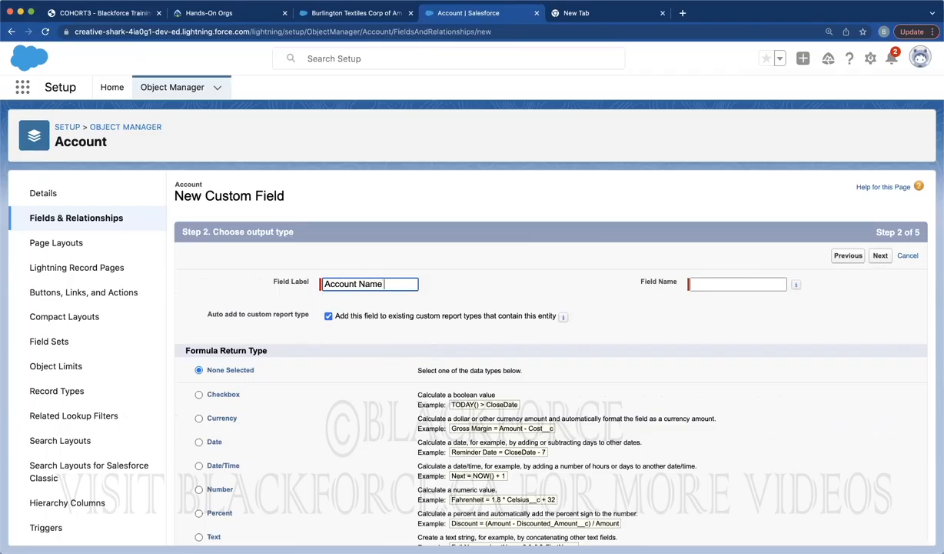
type(" and Number")
left_click(580, 277)
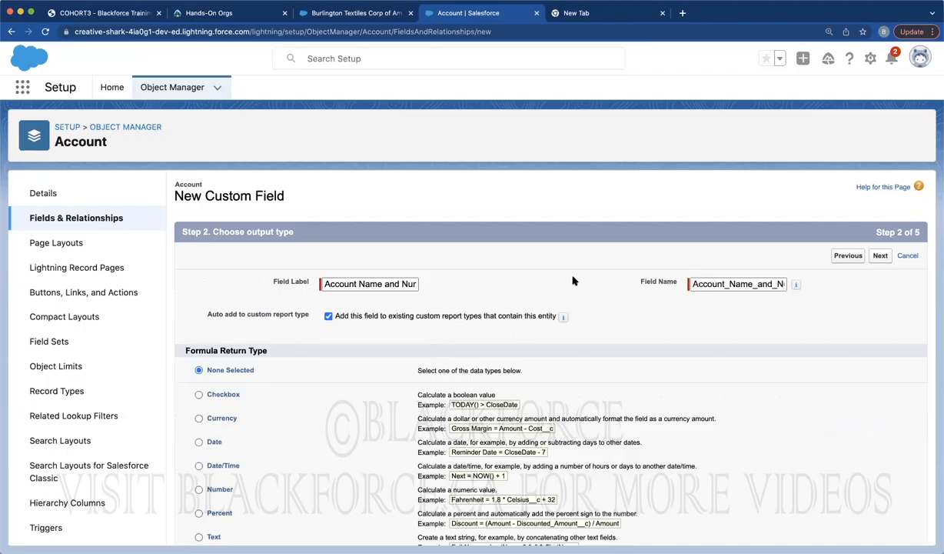
scroll(245, 444, "down", 3)
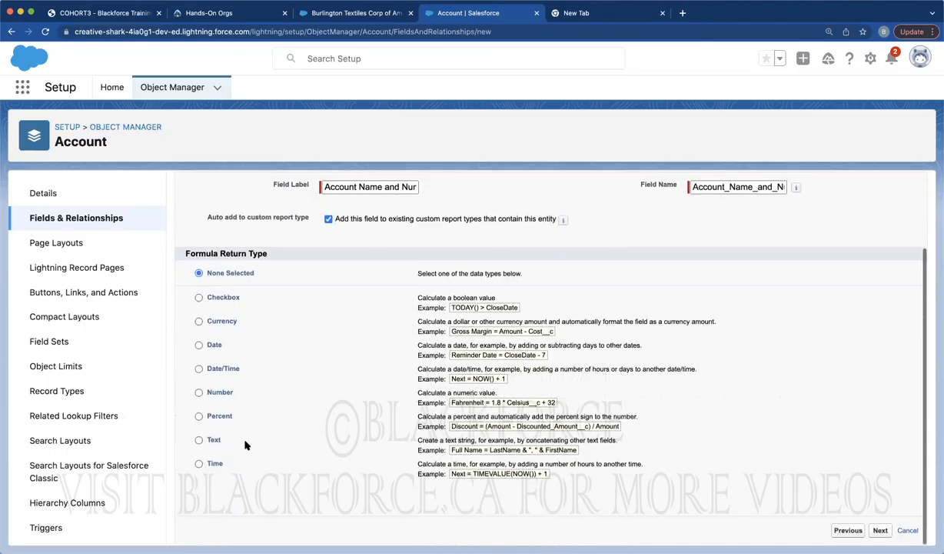
left_click(199, 440)
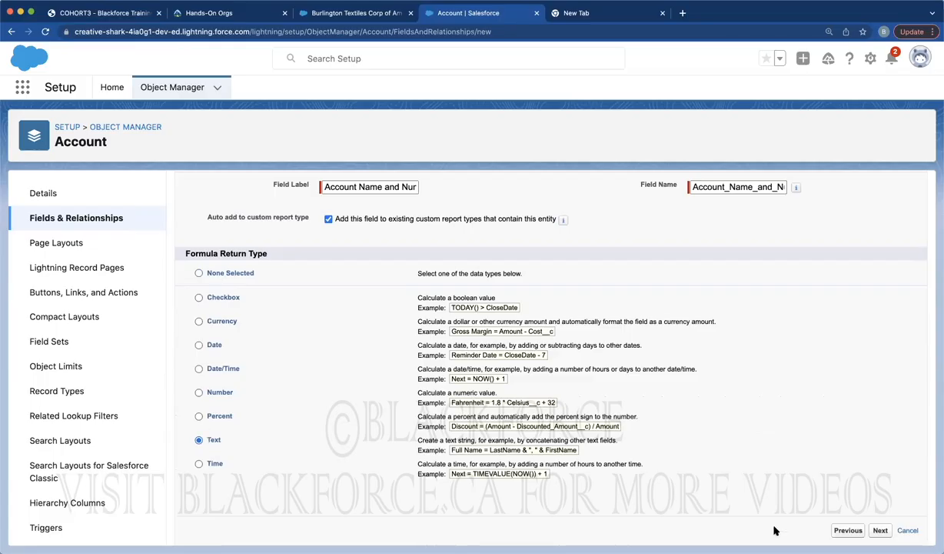
left_click(881, 530)
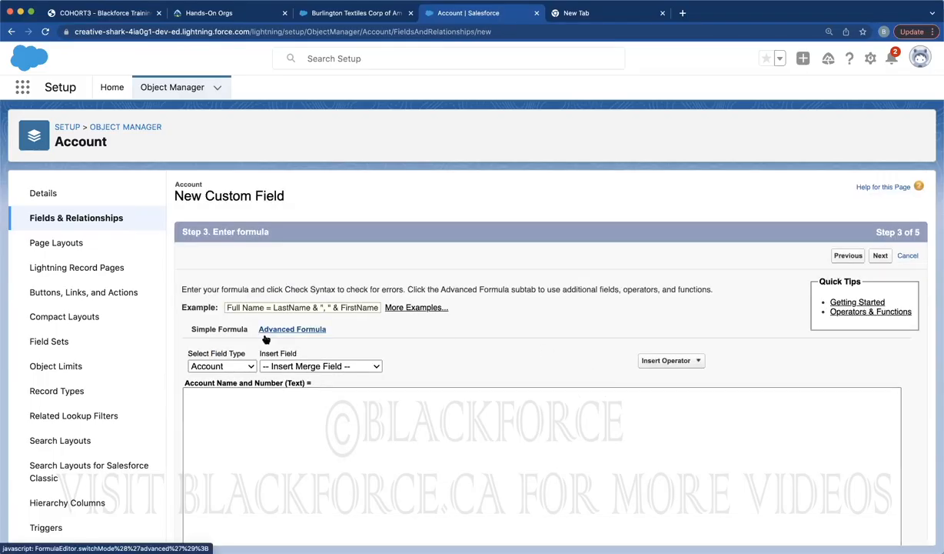
Build the formula Name & AccountNumber from the Account Name and Account Number merge fields
left_click(237, 366)
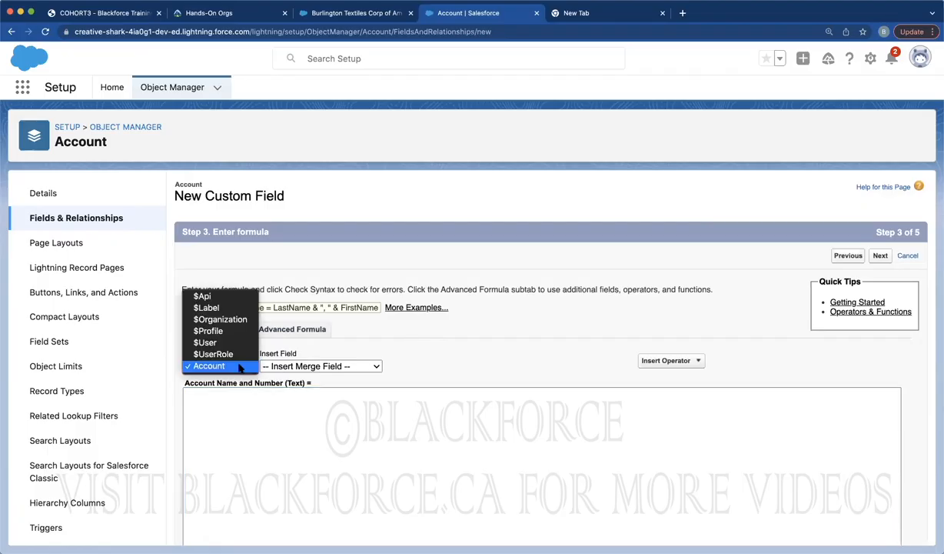
left_click(314, 367)
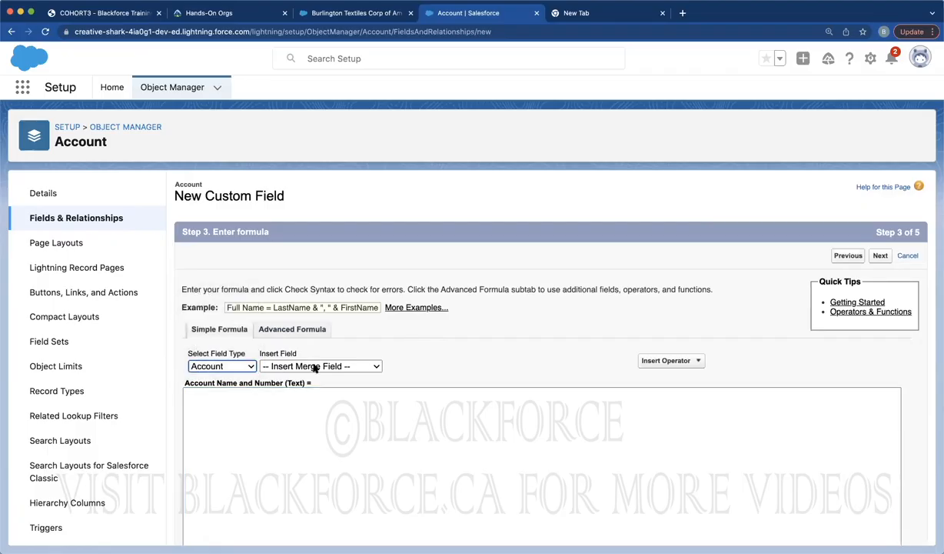
left_click(315, 367)
left_click(312, 378)
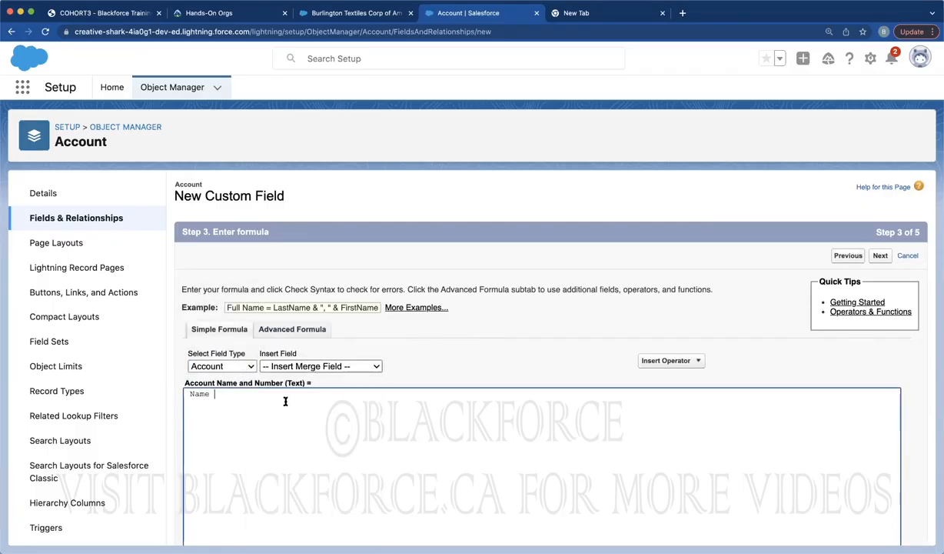
left_click(676, 362)
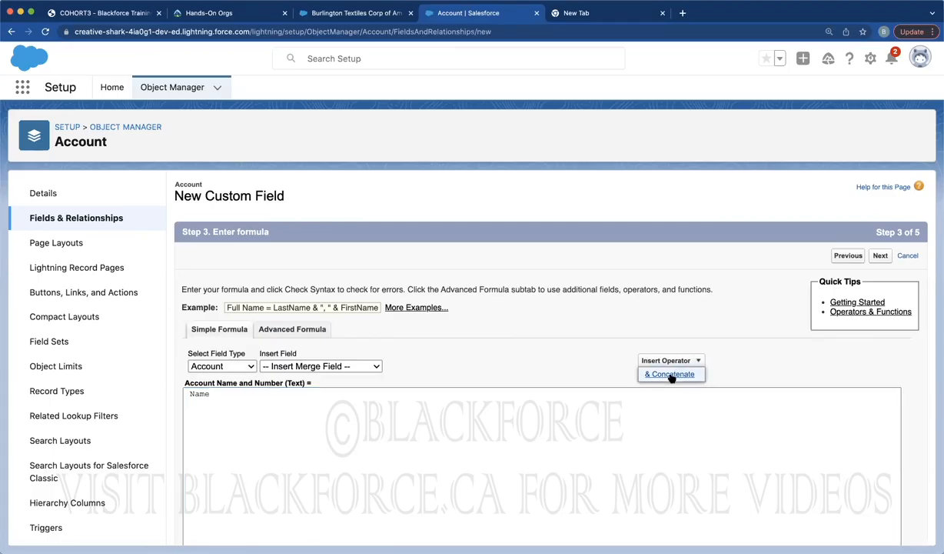
left_click(671, 374)
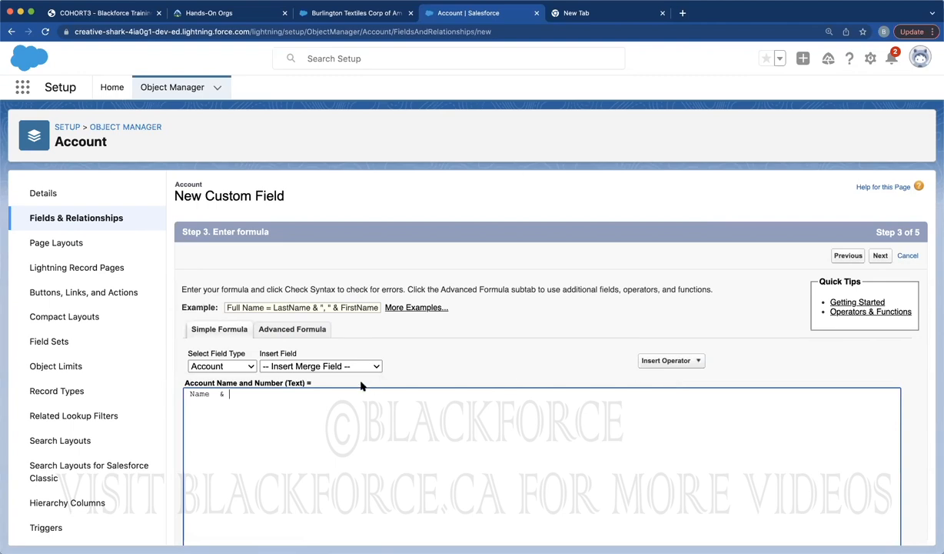
left_click(282, 365)
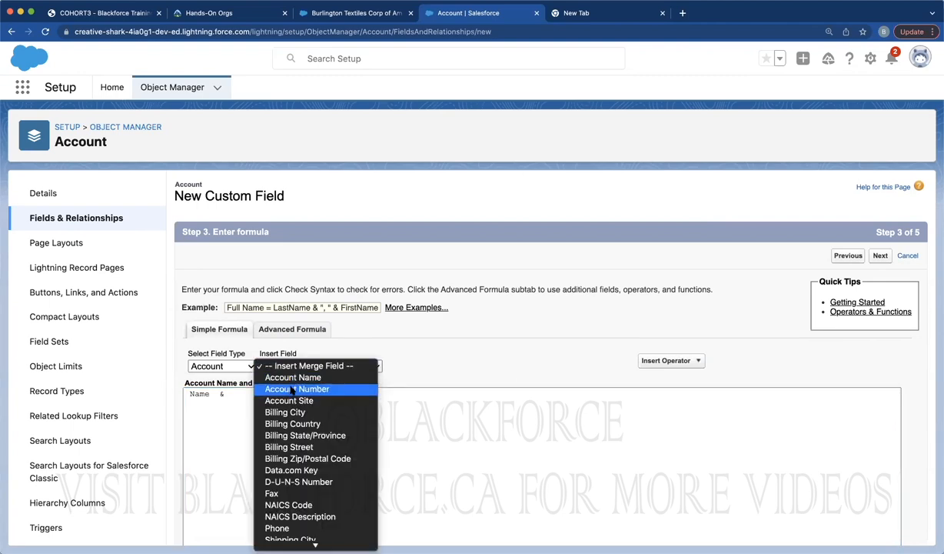
left_click(295, 389)
scroll(703, 323, "down", 5)
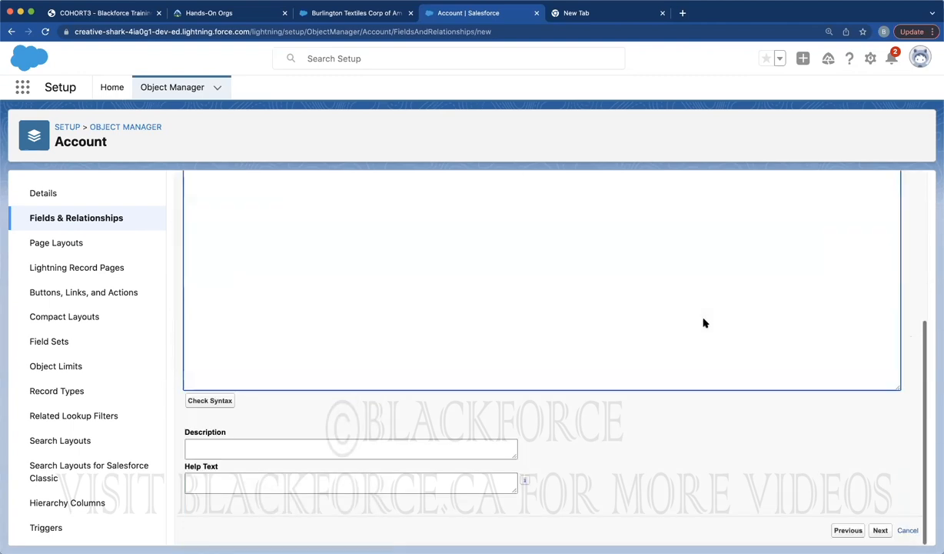
Step back through the wizard from field-level security to the Step 1 data type choice
left_click(880, 532)
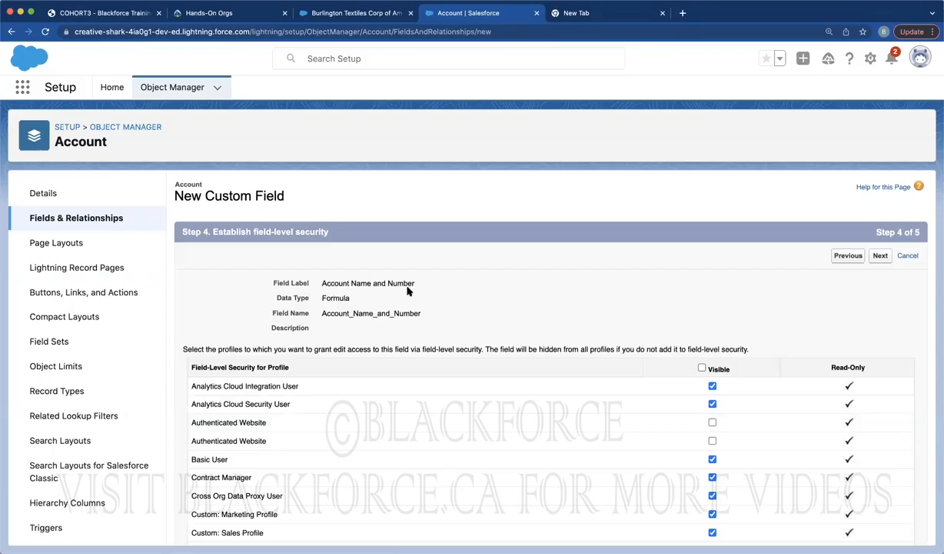
left_click(848, 256)
left_click(845, 257)
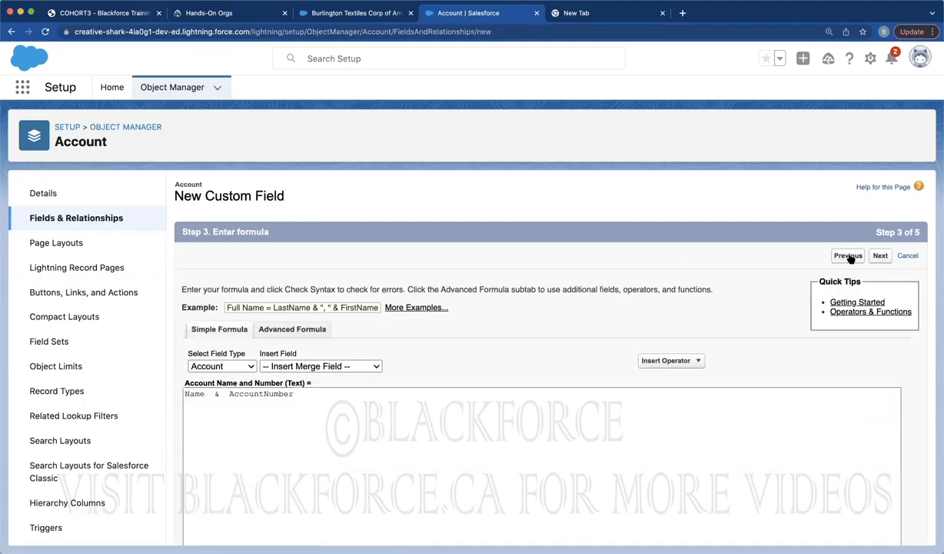
left_click(848, 256)
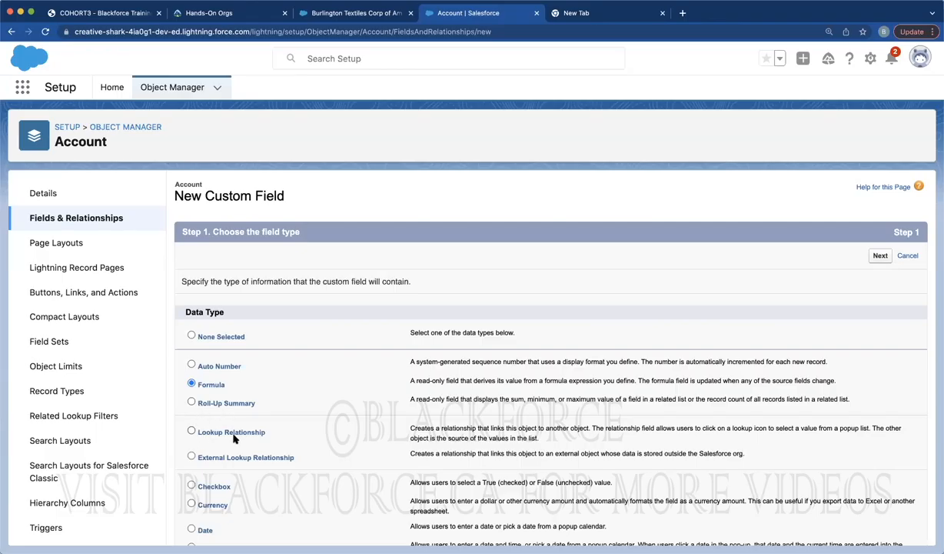
Change the field's data type to Checkbox and switch to the Burlington Textiles Corp of America record
scroll(233, 434, "down", 2)
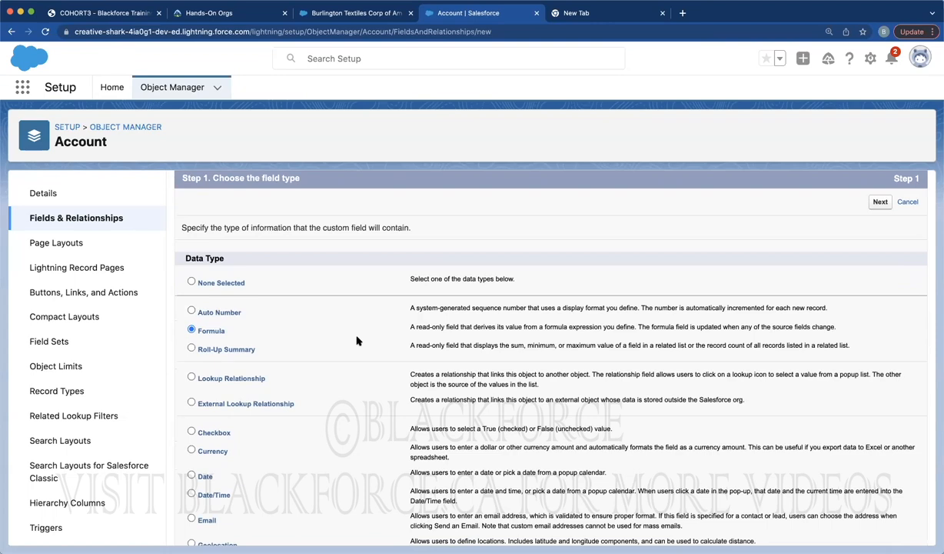
scroll(356, 341, "down", 3)
left_click(221, 312)
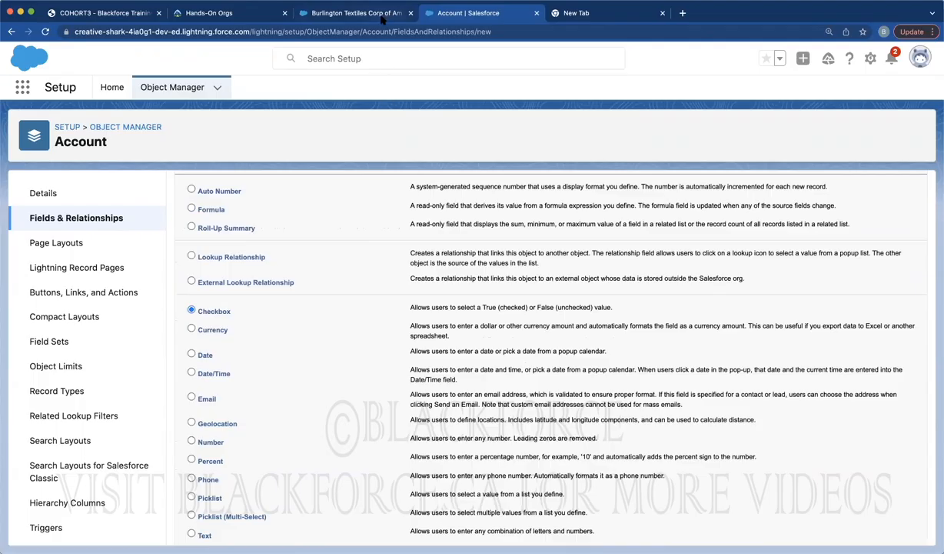
left_click(359, 13)
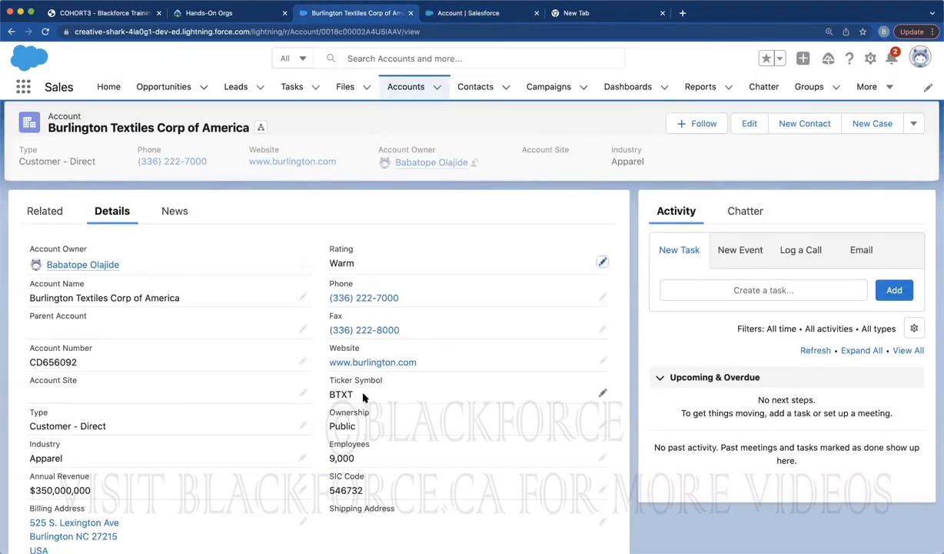
Open Burlington Textiles' Active field for inline editing, leaving its value at --None--
scroll(363, 386, "down", 3)
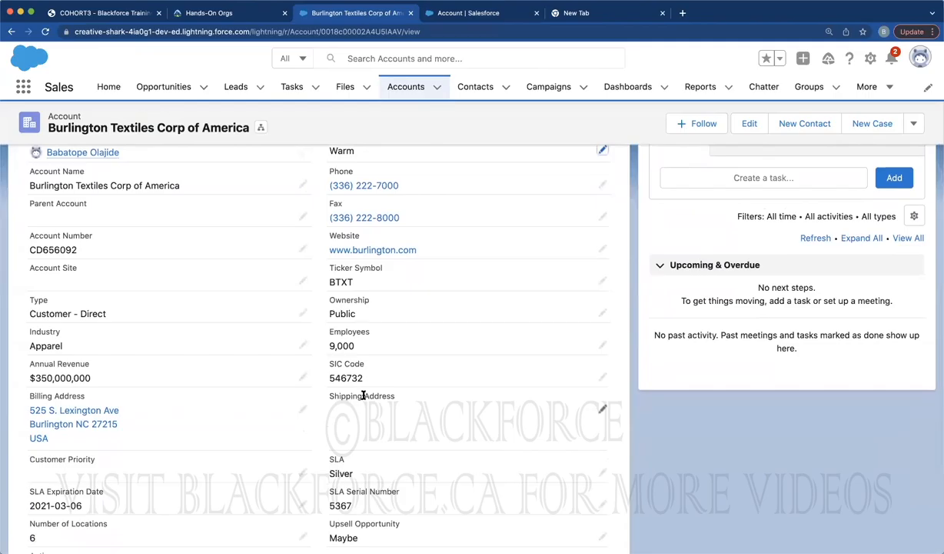
scroll(364, 397, "down", 3)
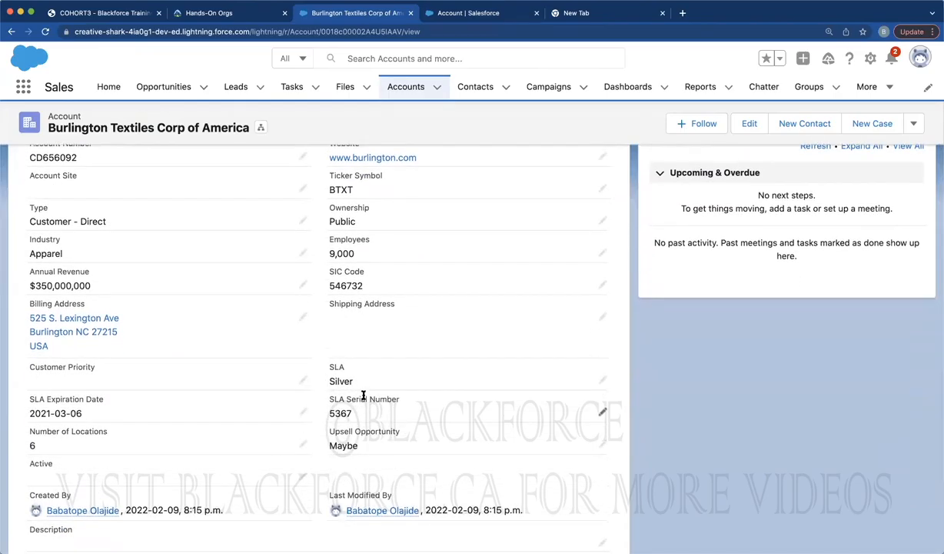
scroll(314, 406, "down", 2)
left_click(303, 421)
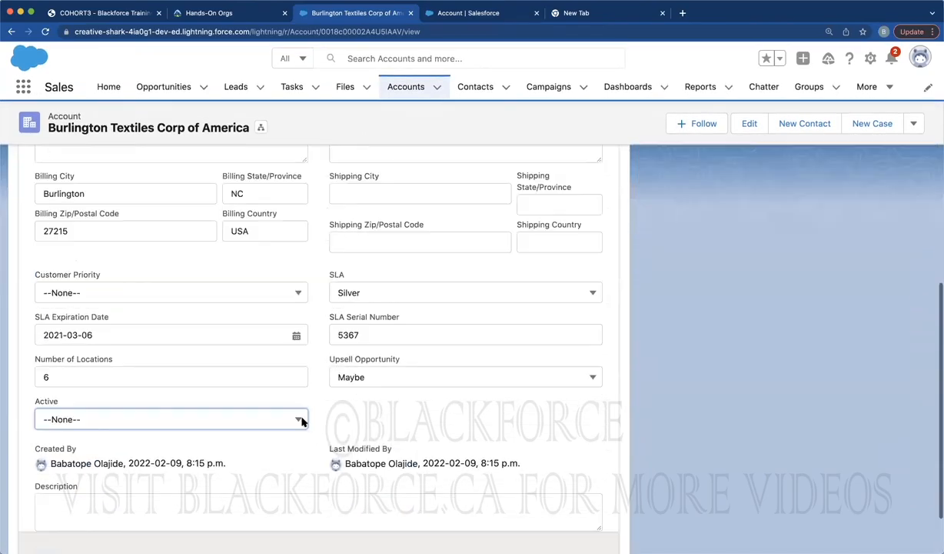
left_click(174, 422)
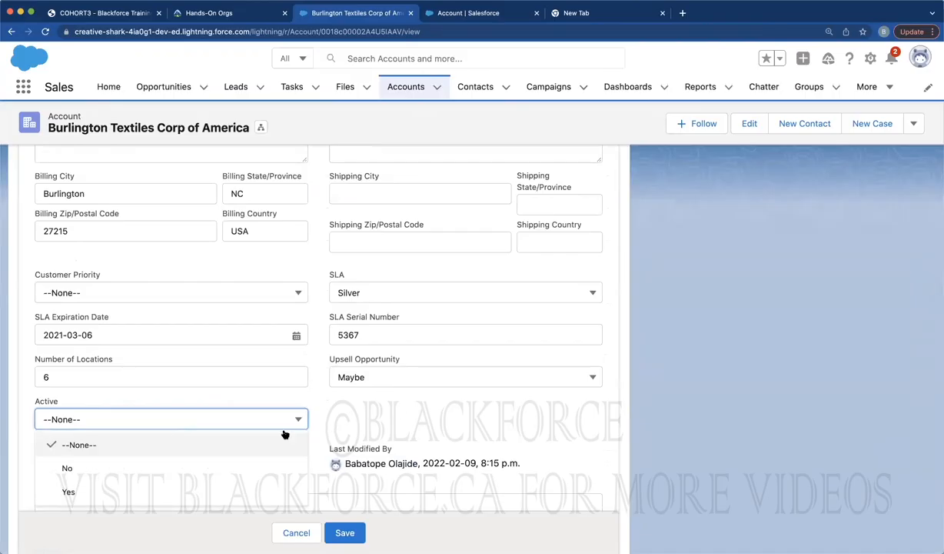
left_click(464, 416)
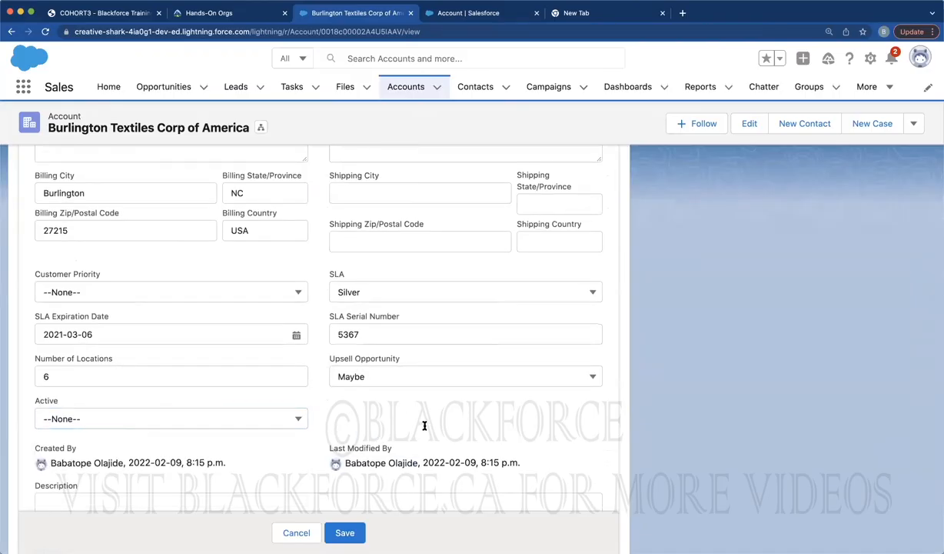
scroll(424, 425, "down", 3)
scroll(493, 309, "up", 10)
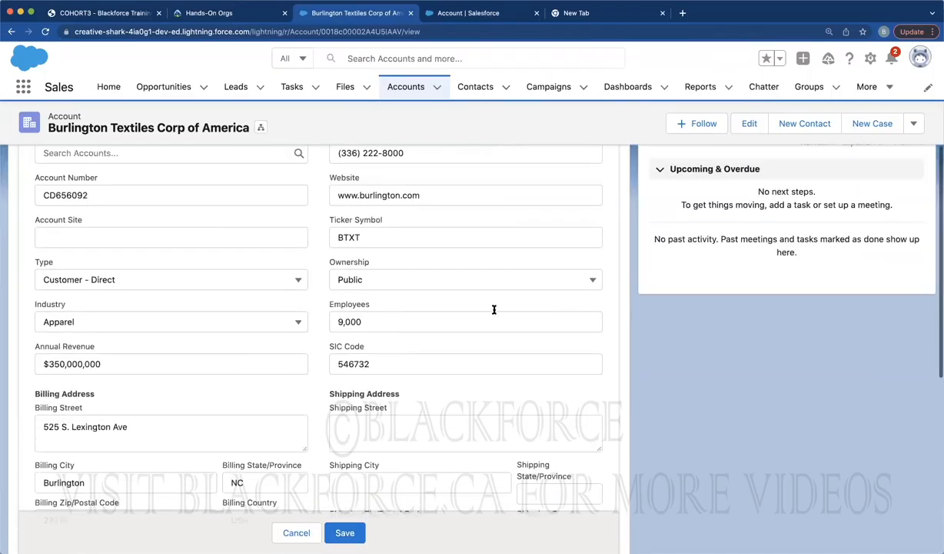
scroll(493, 309, "up", 3)
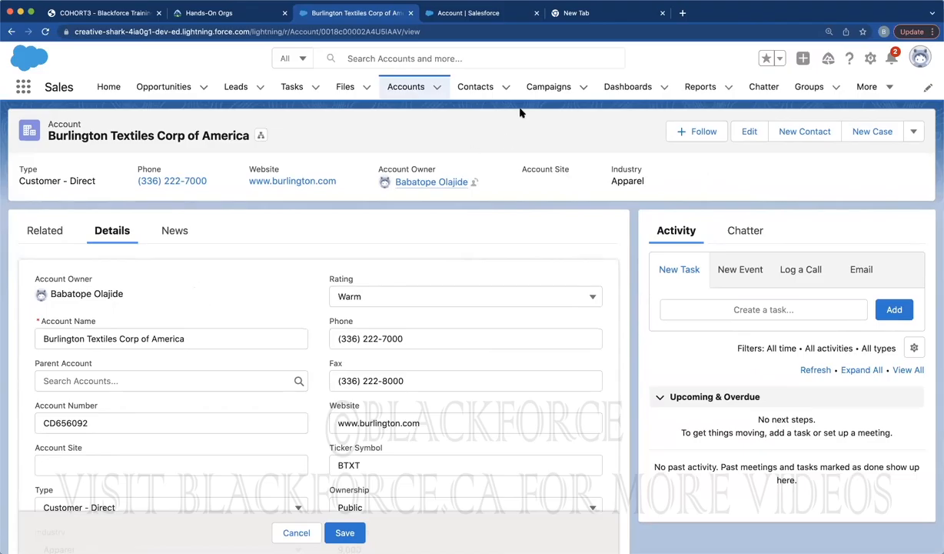
Enter isPaid as the checkbox field's label and adjust its field name
left_click(481, 16)
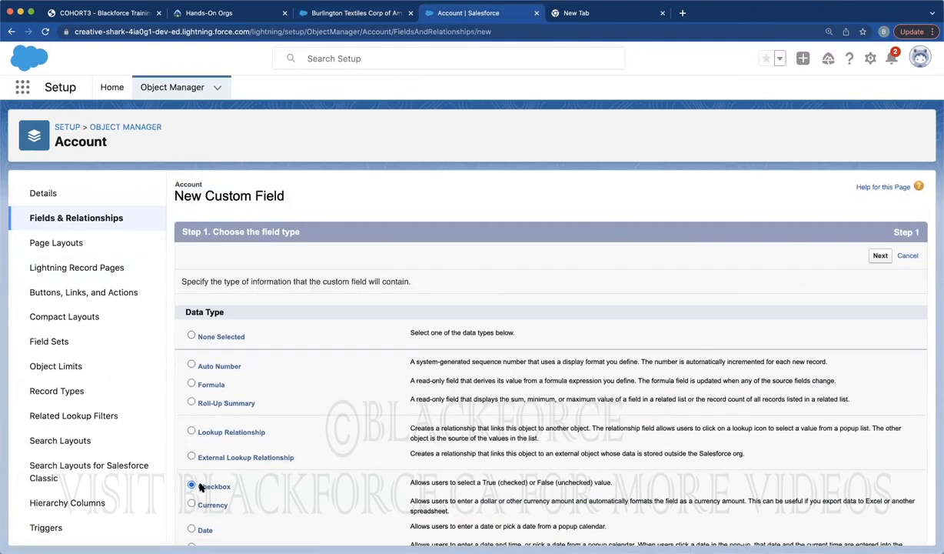
left_click(876, 255)
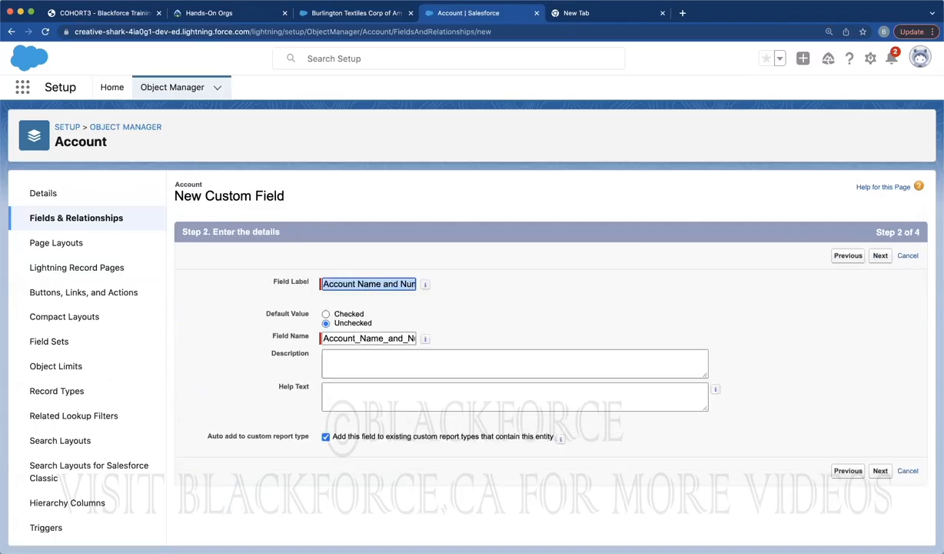
type("isPaid")
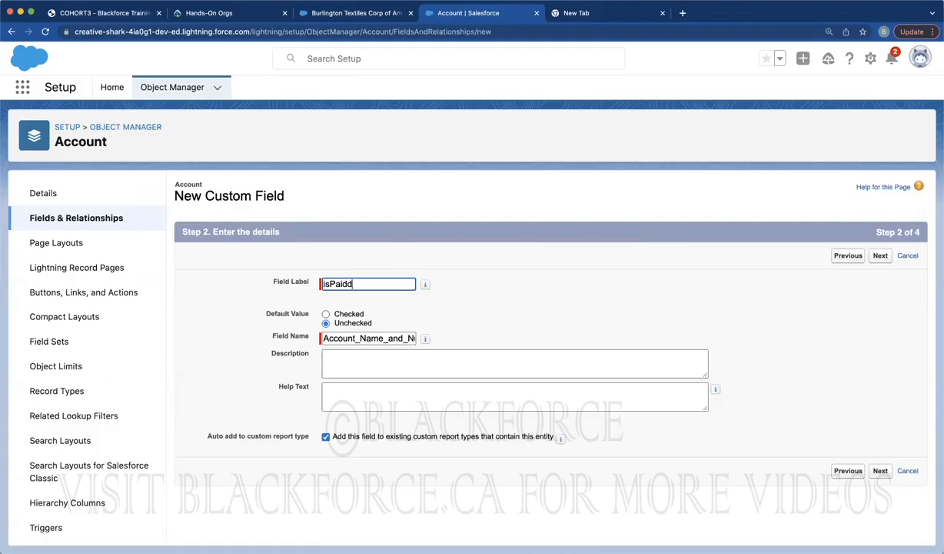
double_click(362, 338)
type("isPaid")
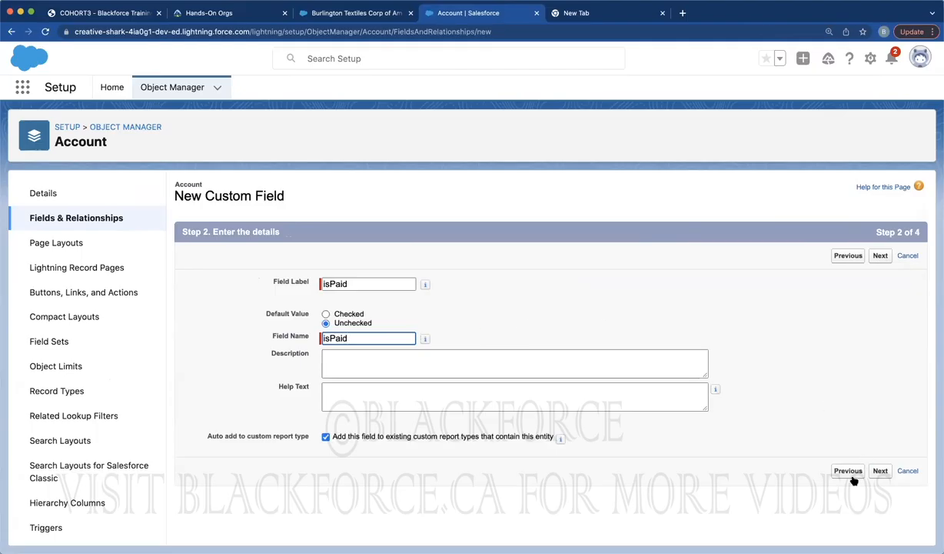
Add the isPaid field to the Account Layout only and save it
left_click(879, 471)
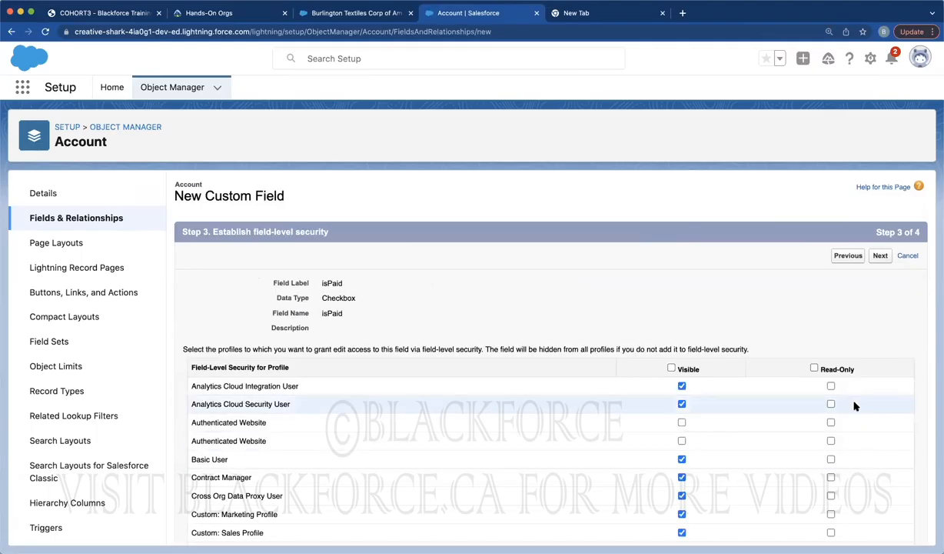
left_click(879, 256)
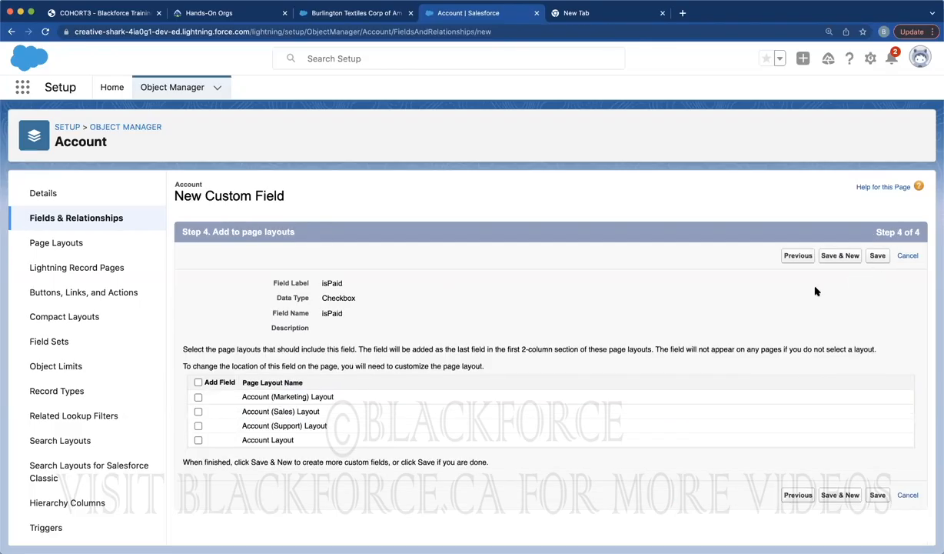
left_click(197, 440)
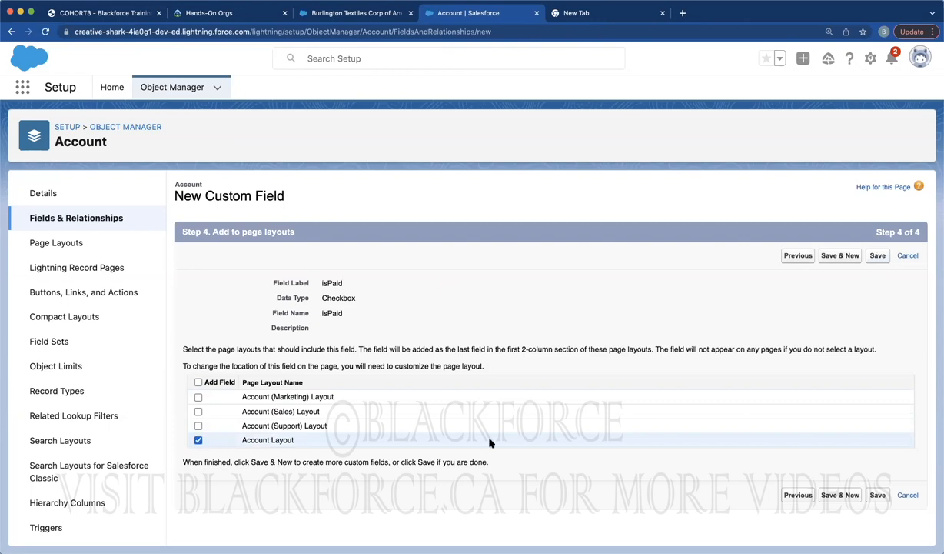
left_click(877, 495)
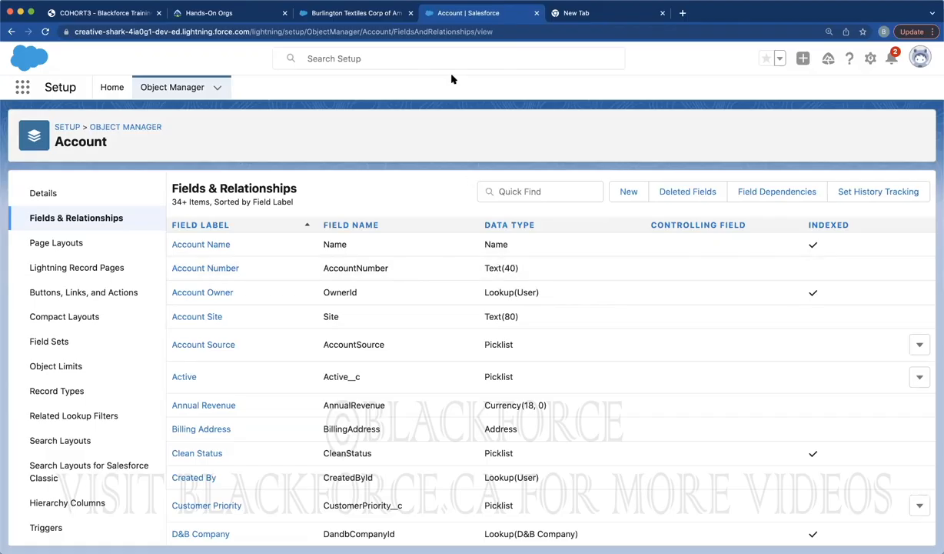
Cancel the unsaved Burlington Textiles edit form, review its details, and return to Account fields setup
left_click(382, 15)
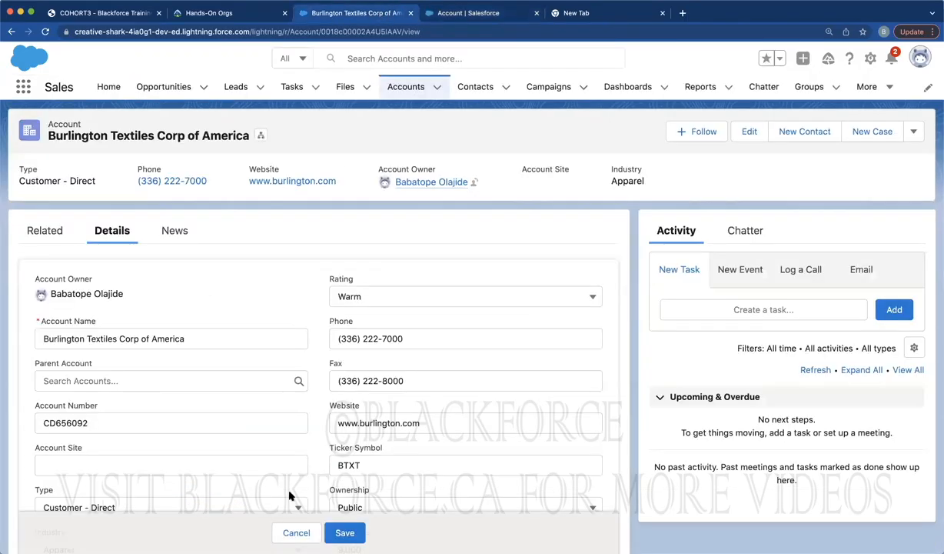
left_click(294, 532)
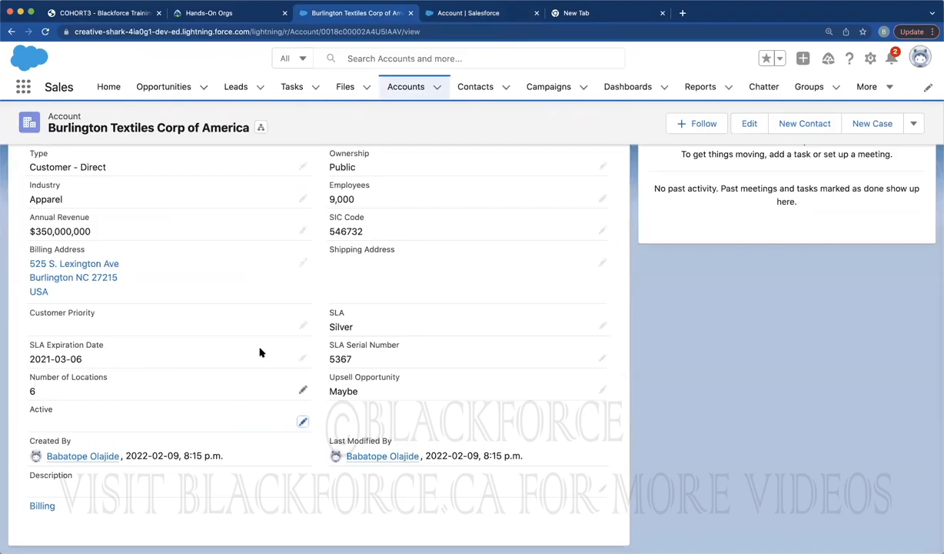
scroll(310, 333, "up", 1)
scroll(308, 323, "up", 2)
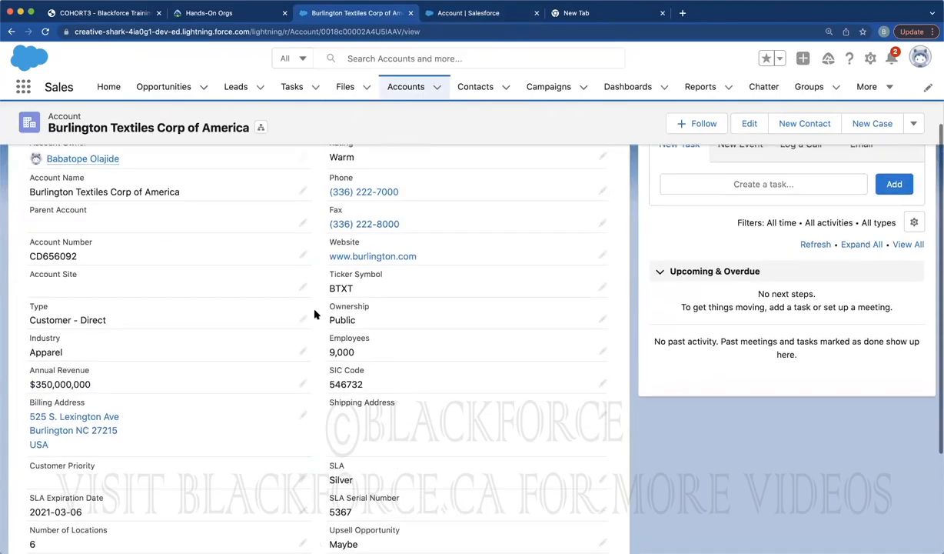
scroll(314, 316, "up", 1)
scroll(314, 313, "up", 1)
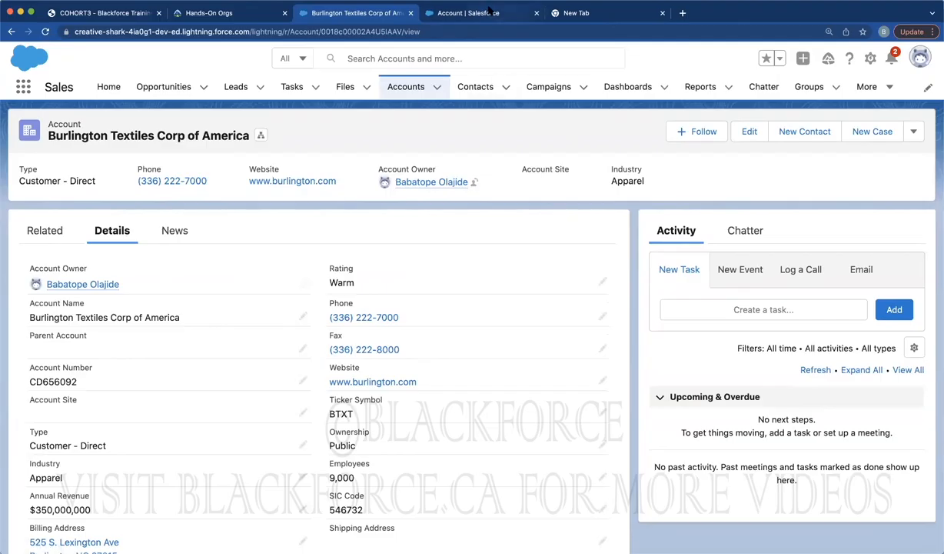
left_click(487, 11)
Start another new Account custom field and scroll through its data type options
left_click(624, 190)
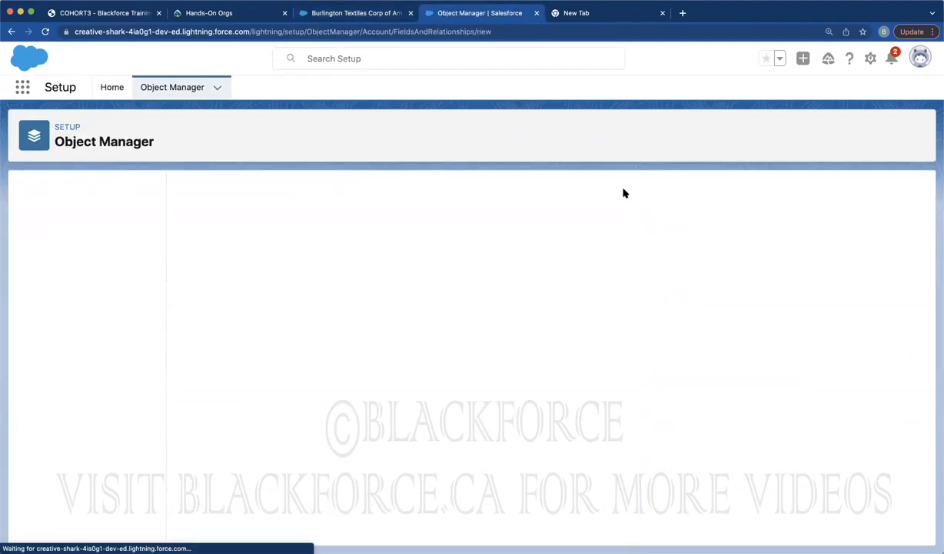
scroll(358, 301, "down", 5)
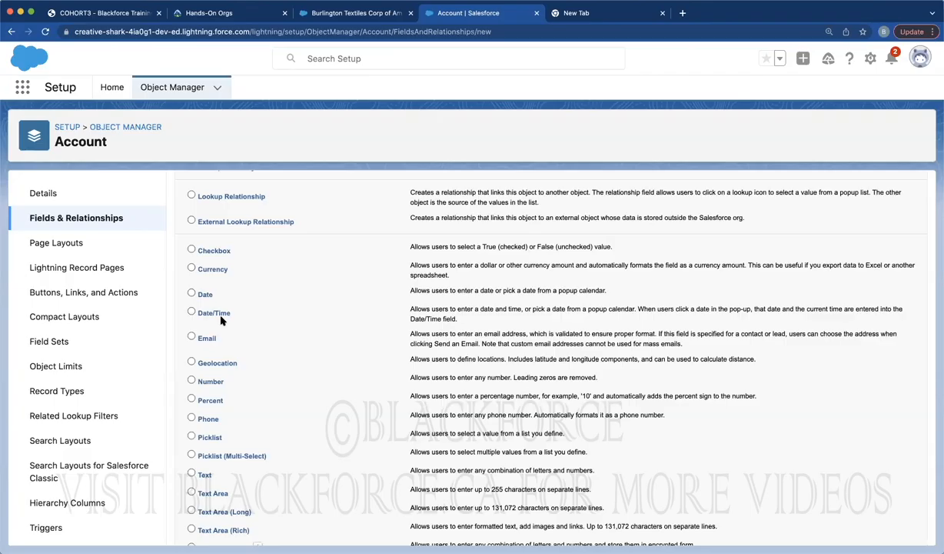
Scroll the Data Type list to pick Email for the new Account field
scroll(244, 291, "up", 4)
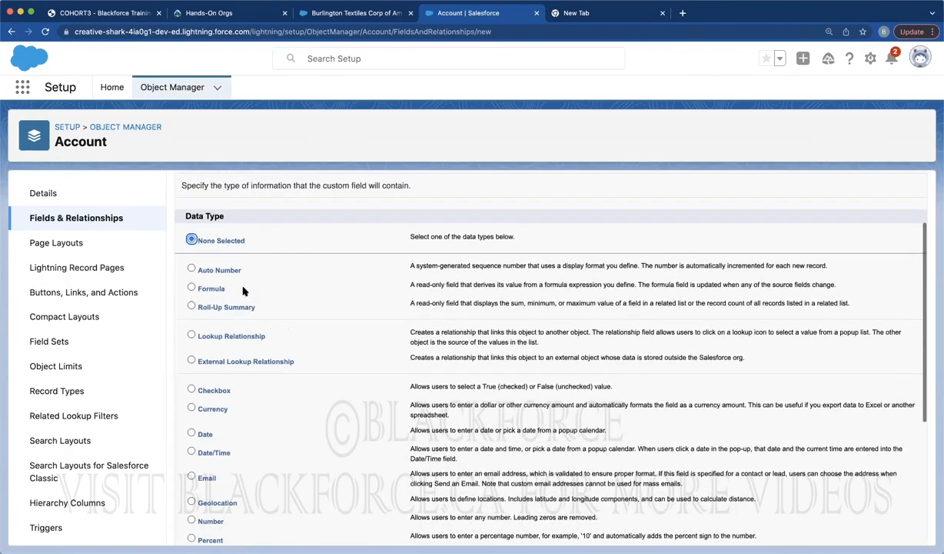
scroll(222, 327, "down", 3)
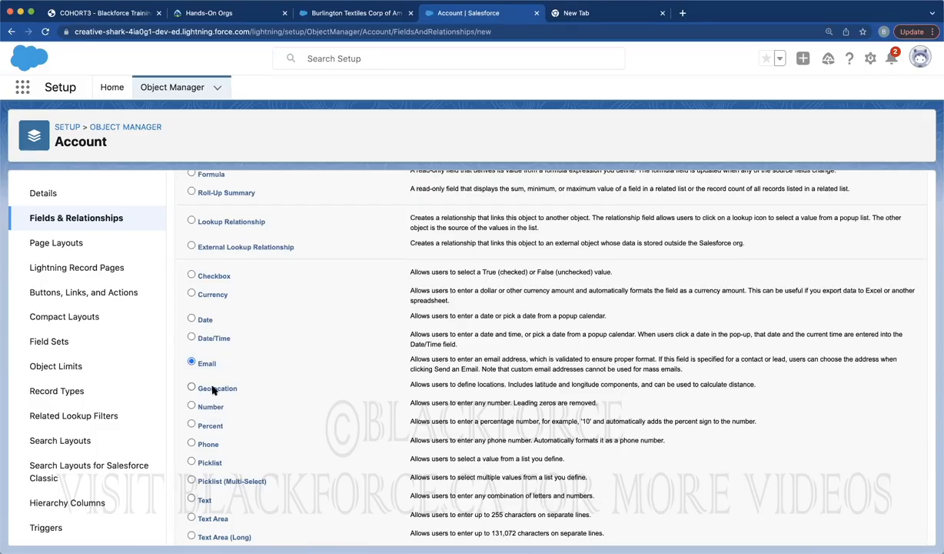
scroll(246, 416, "down", 3)
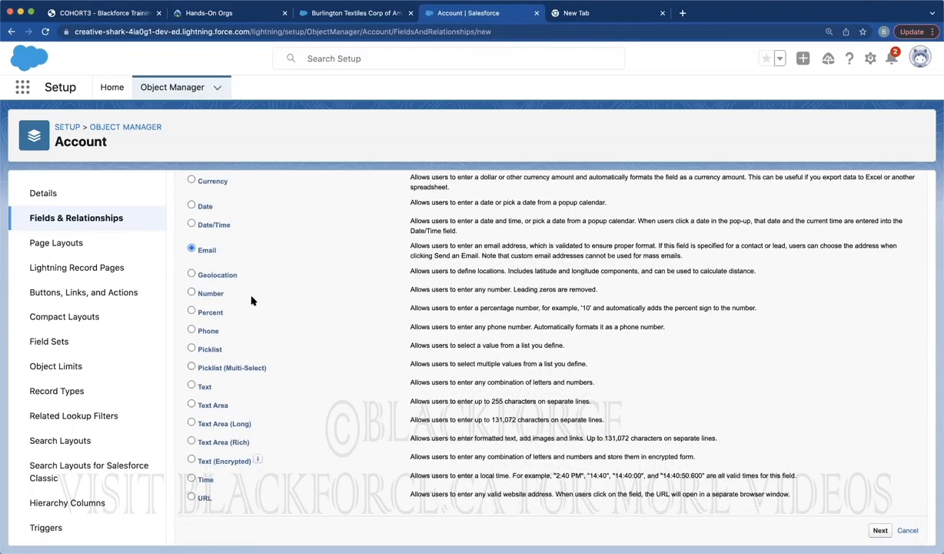
scroll(245, 292, "up", 7)
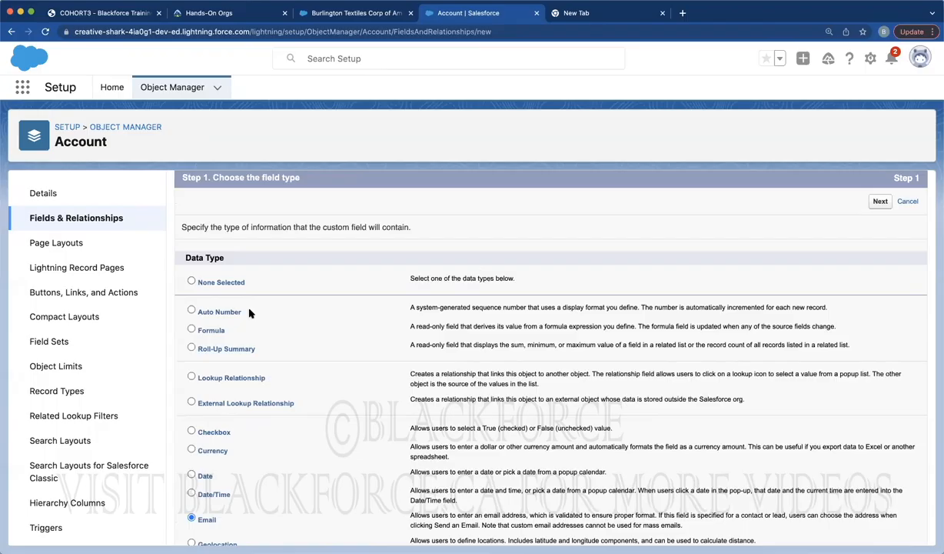
scroll(249, 313, "down", 3)
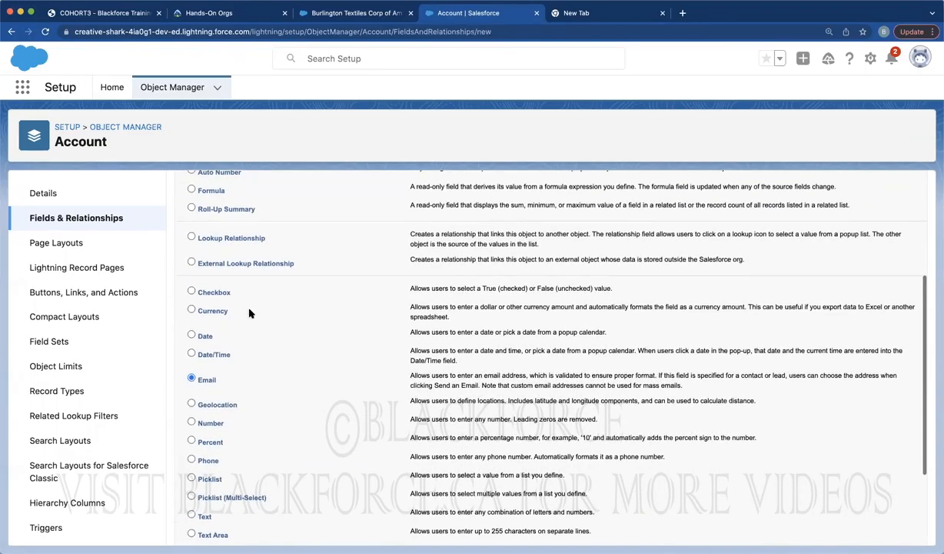
scroll(249, 312, "up", 2)
scroll(249, 313, "up", 3)
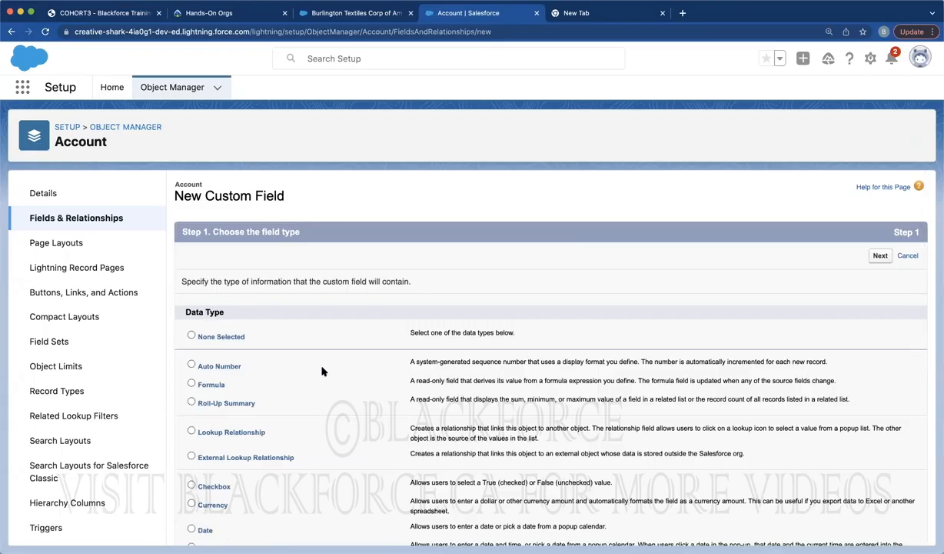
scroll(333, 415, "down", 6)
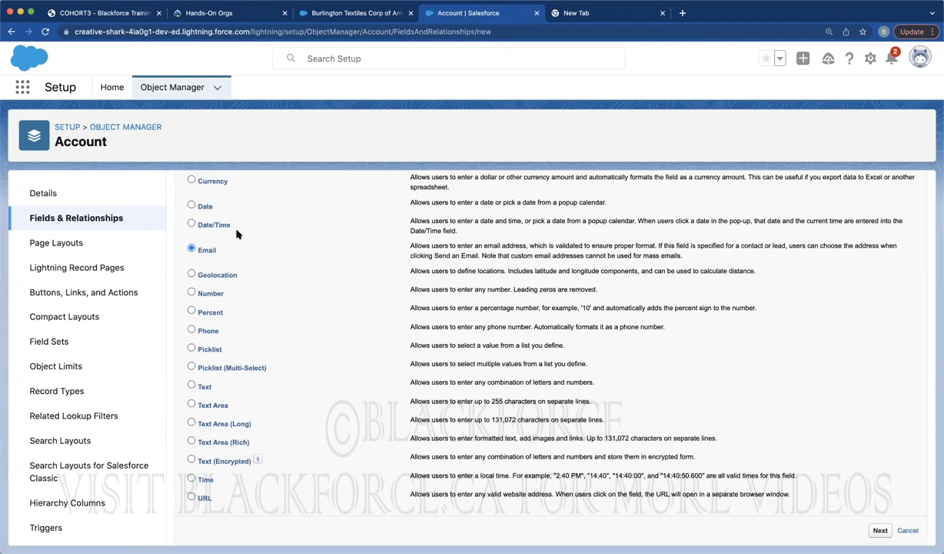
scroll(238, 234, "up", 5)
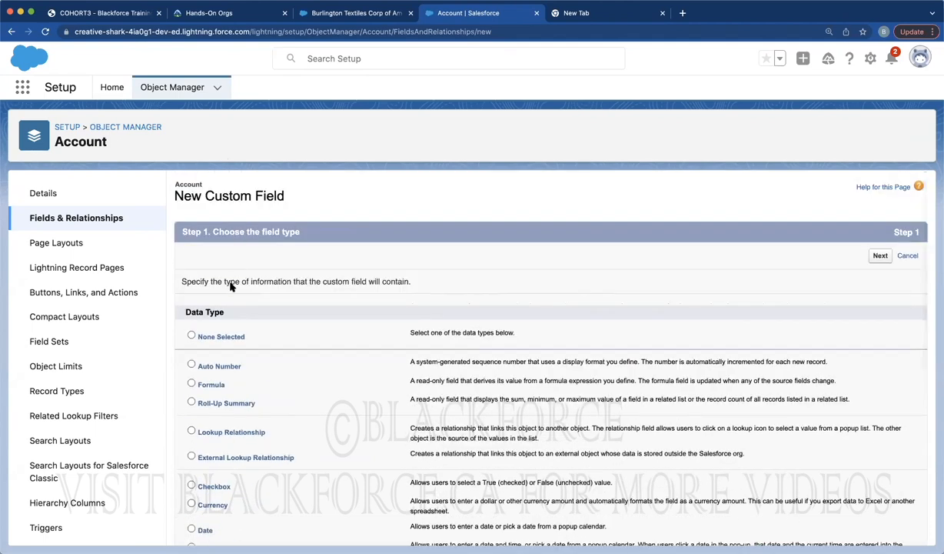
scroll(249, 339, "down", 5)
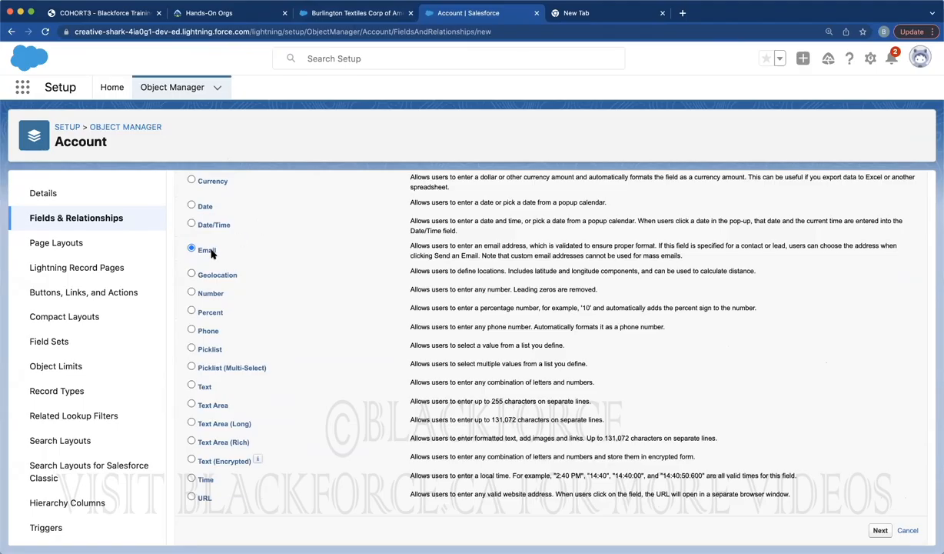
Create the Account Email field on all four Account page layouts, then return to Burlington Textiles
left_click(880, 531)
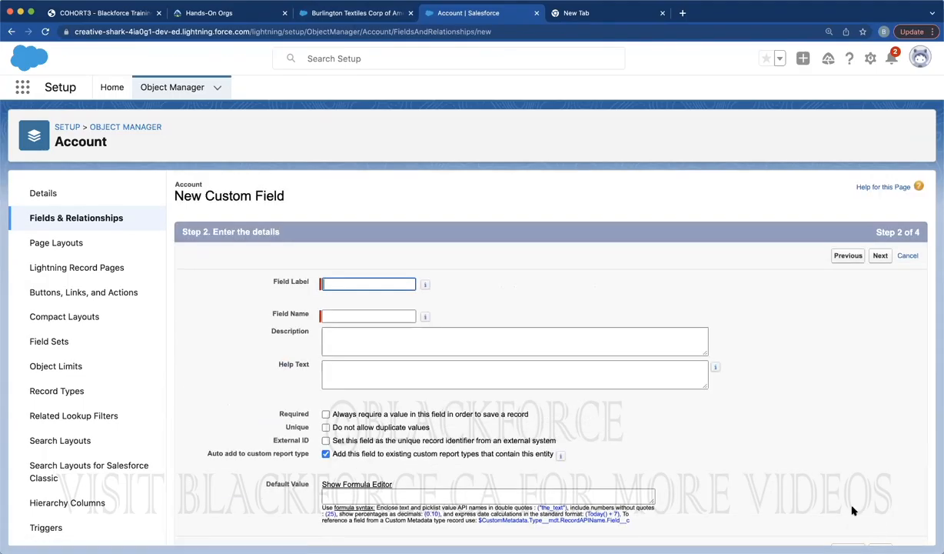
type("Account Email")
left_click(545, 282)
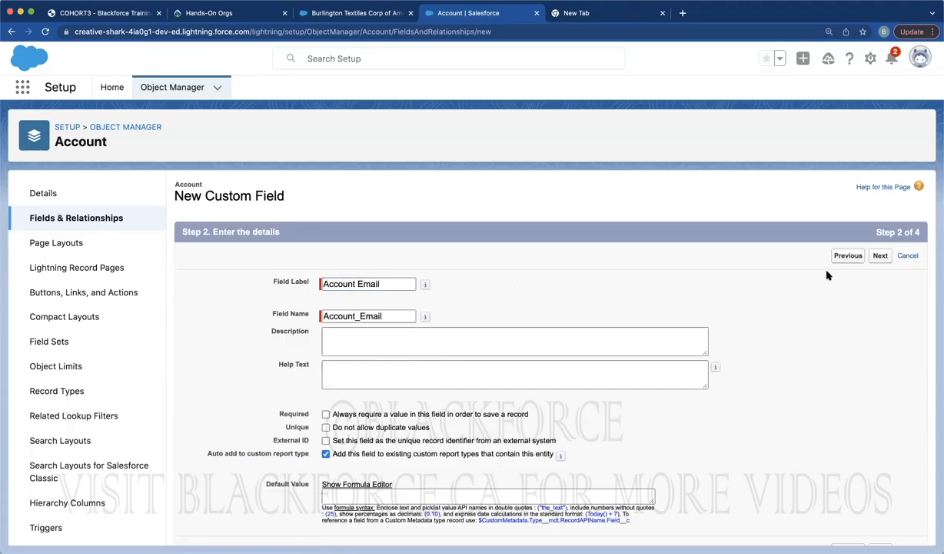
left_click(879, 256)
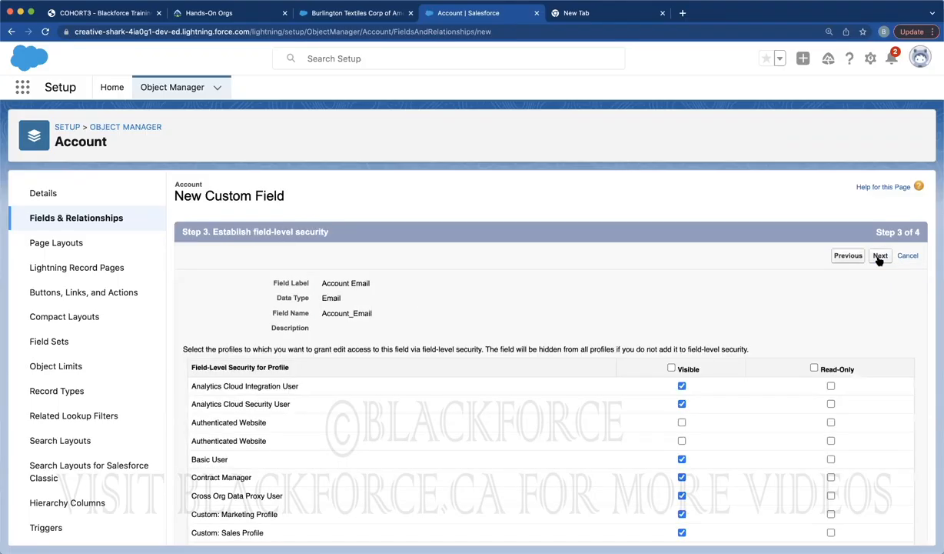
left_click(880, 257)
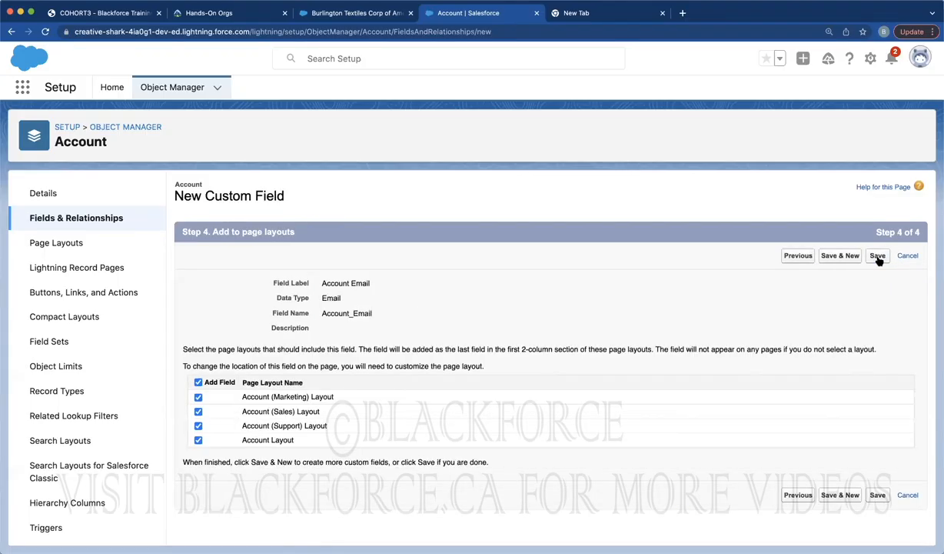
left_click(878, 256)
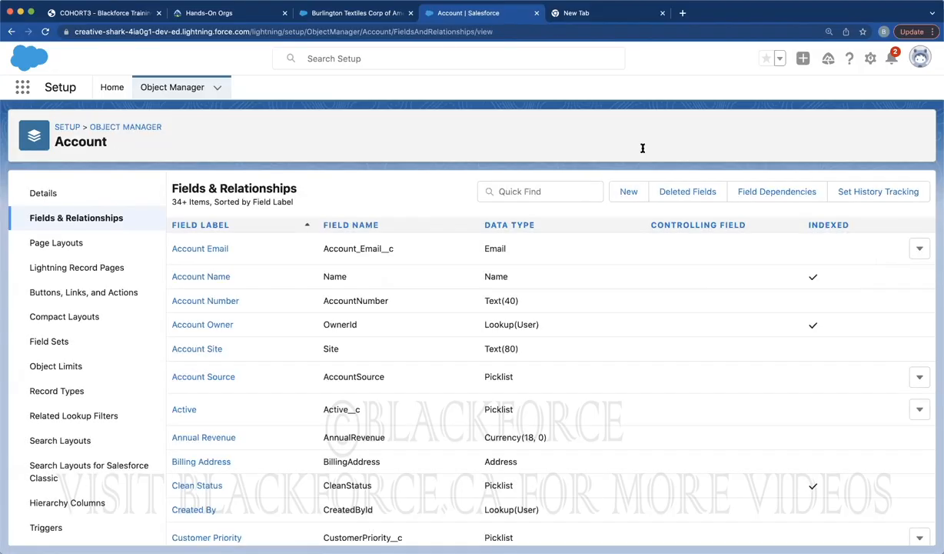
left_click(353, 14)
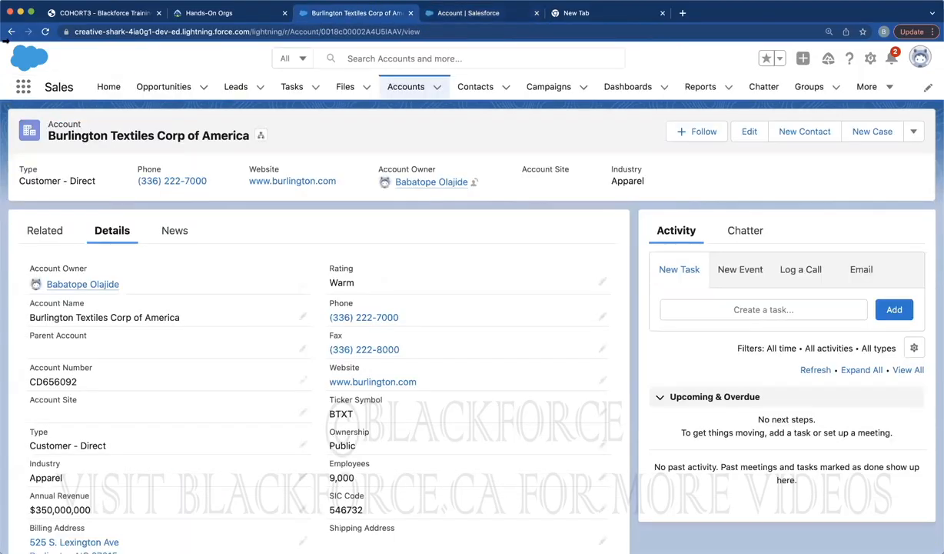
Reload the account page and open a New Account form from the Accounts list
left_click(46, 32)
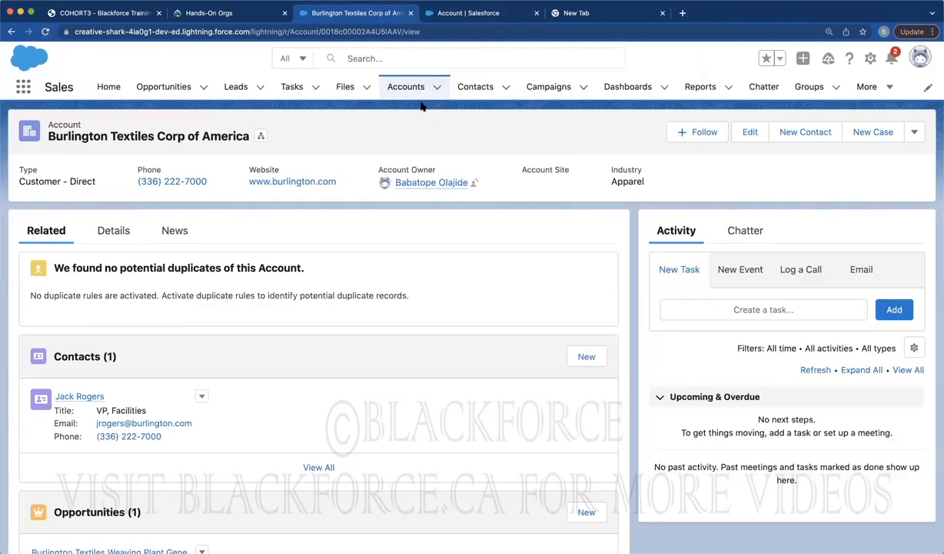
left_click(404, 88)
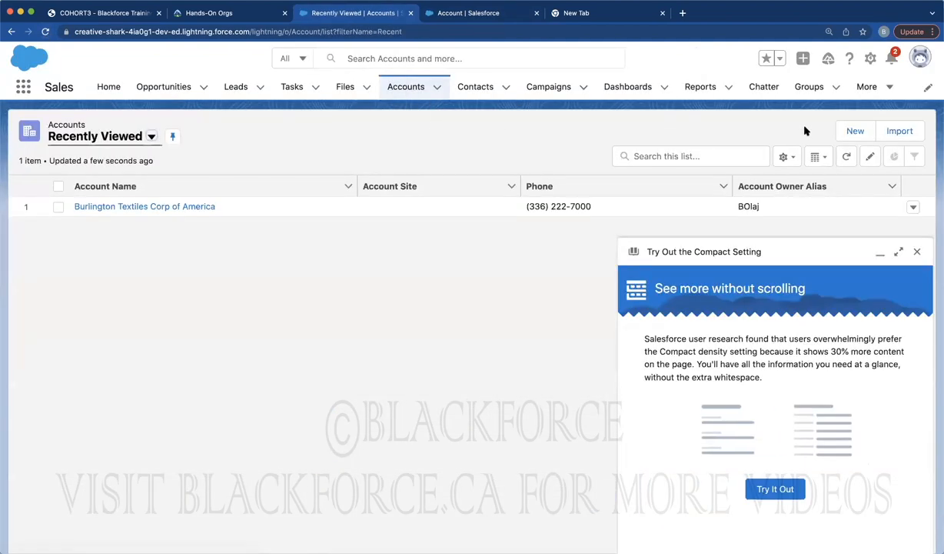
left_click(846, 135)
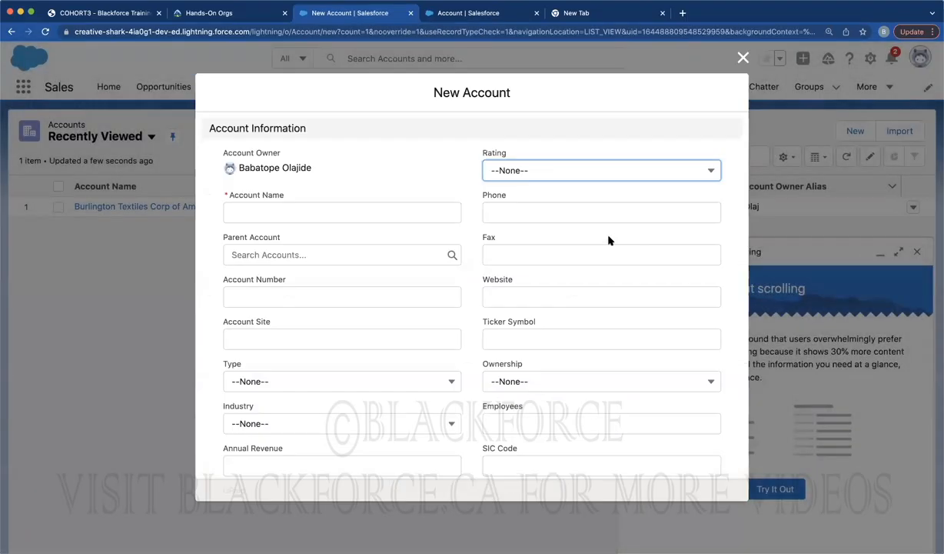
scroll(608, 241, "down", 5)
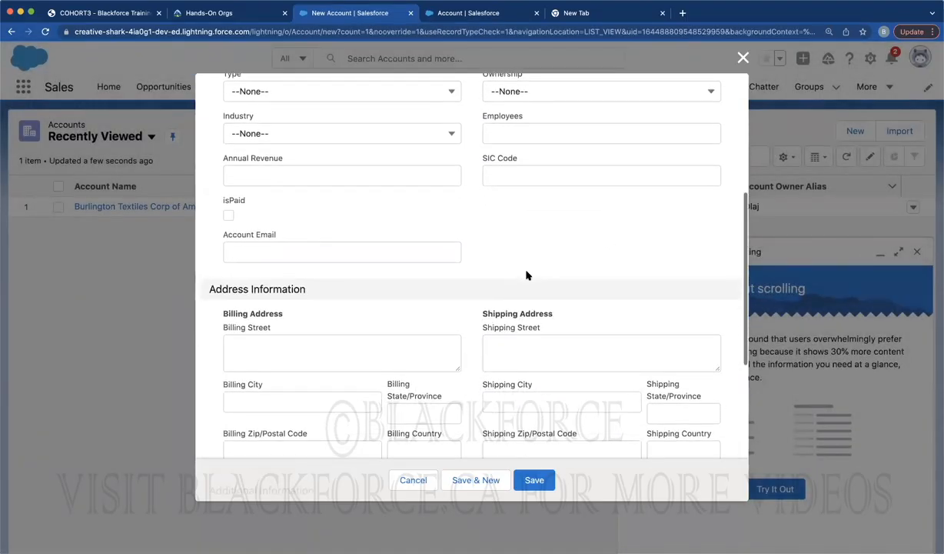
Enter the invalid value 'baba' in Account Email and try saving to trigger the format error
left_click(246, 248)
type("dsnkdskjsdjkdsjkds")
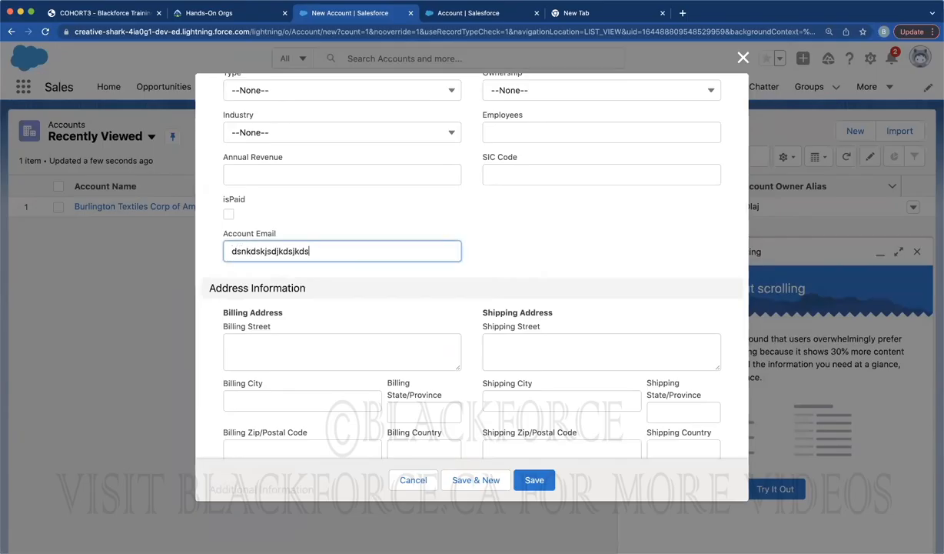
double_click(263, 251)
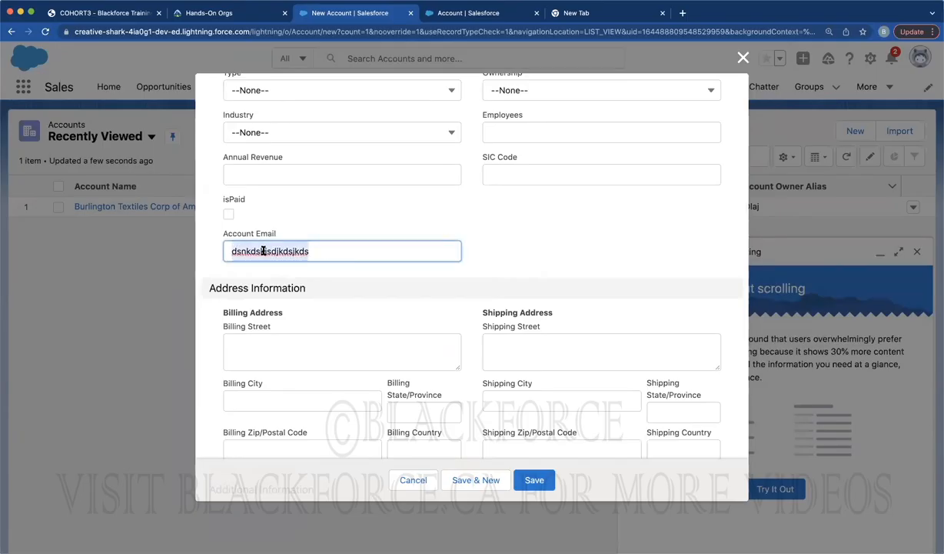
type("babatope")
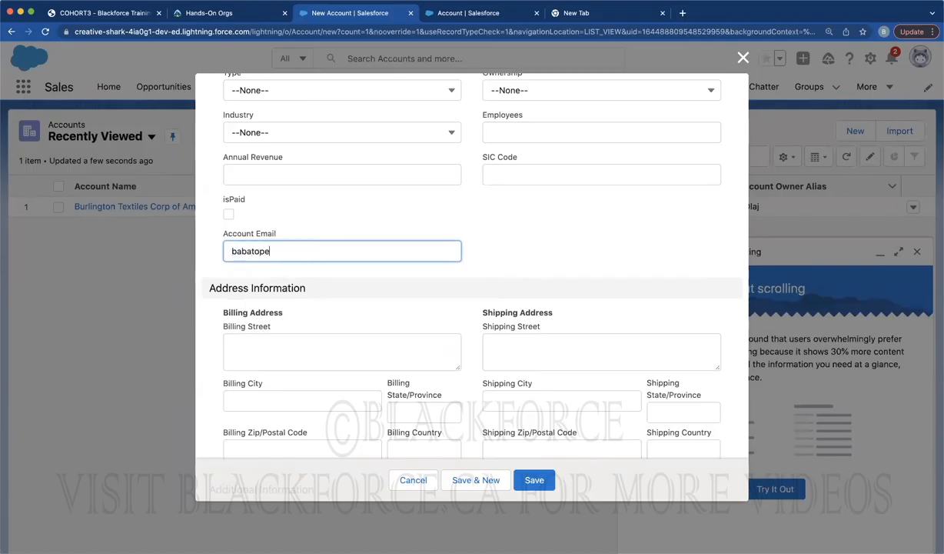
left_click(535, 481)
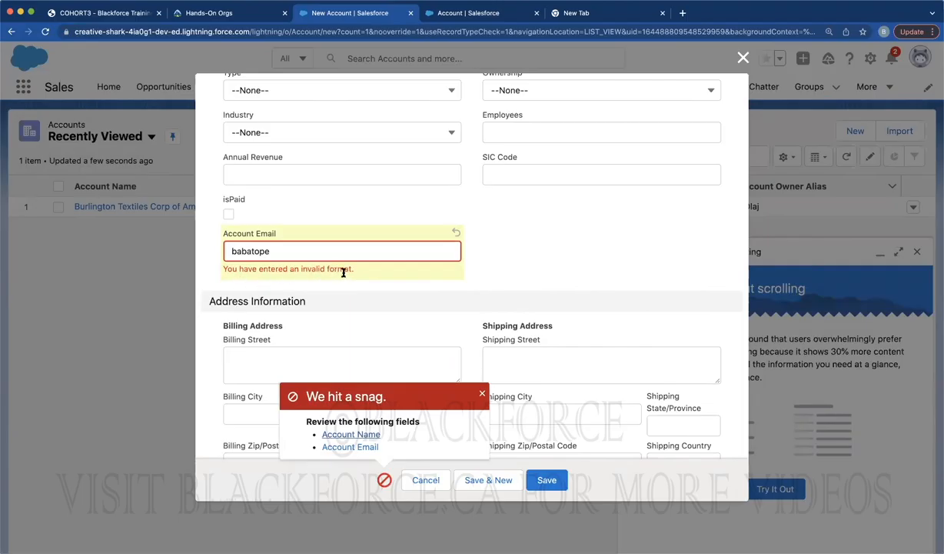
double_click(260, 250)
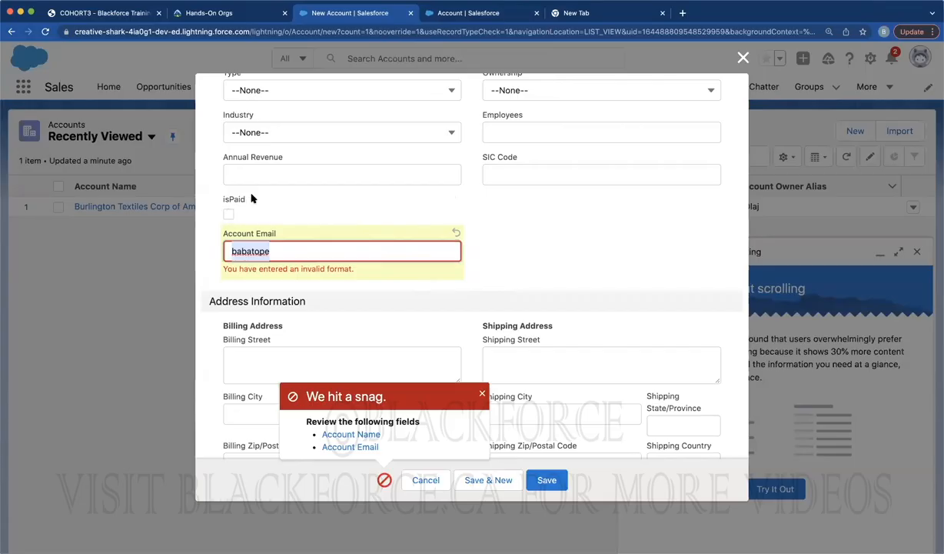
Find isPaid with Quick Find 'isPa' and change its Default Value to Checked
left_click(471, 16)
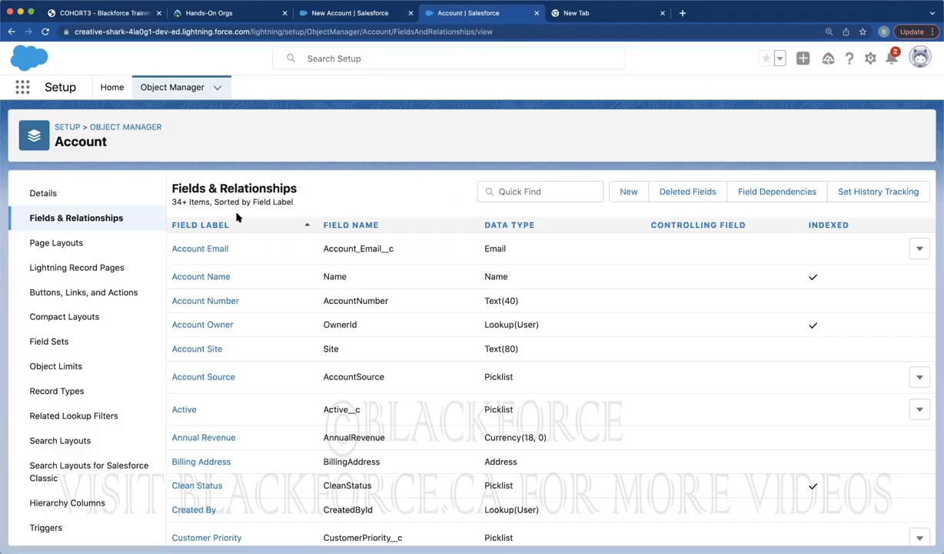
left_click(582, 191)
type("is")
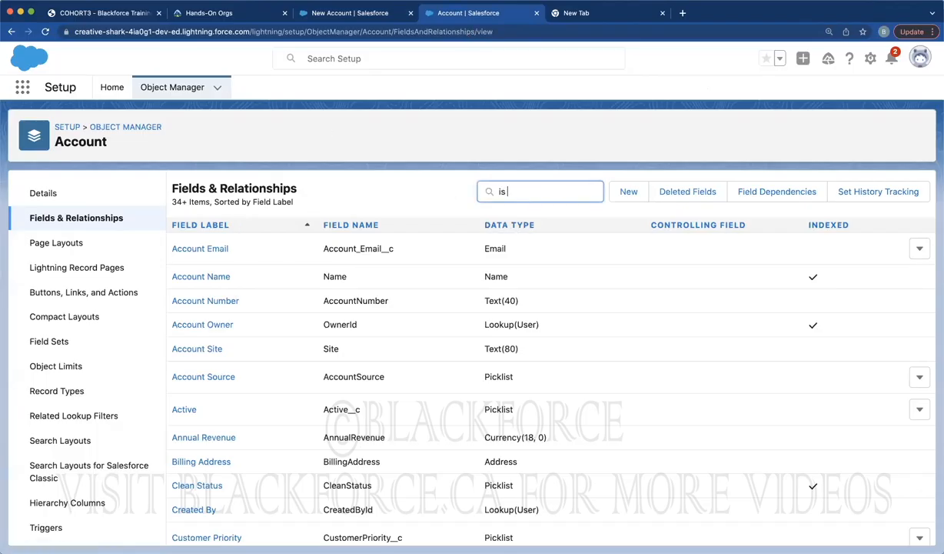
type("Pa")
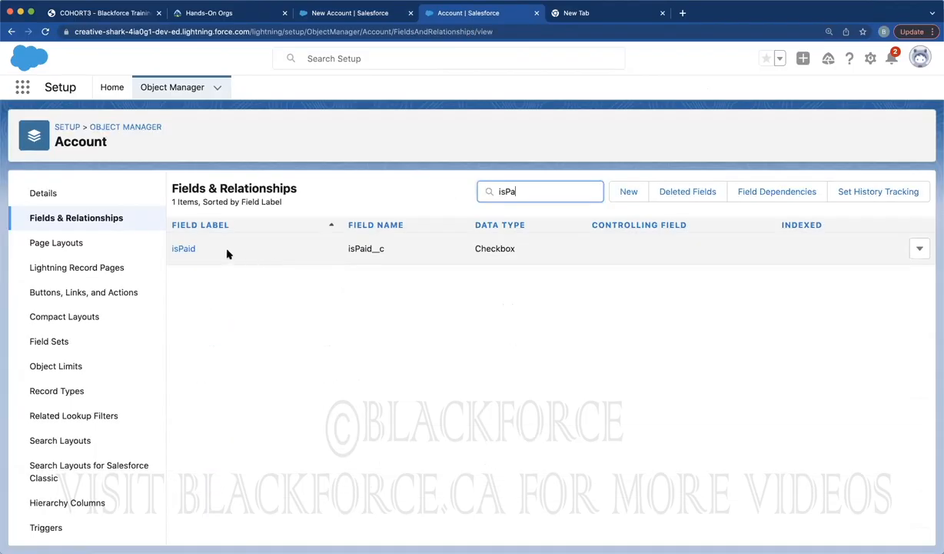
left_click(186, 249)
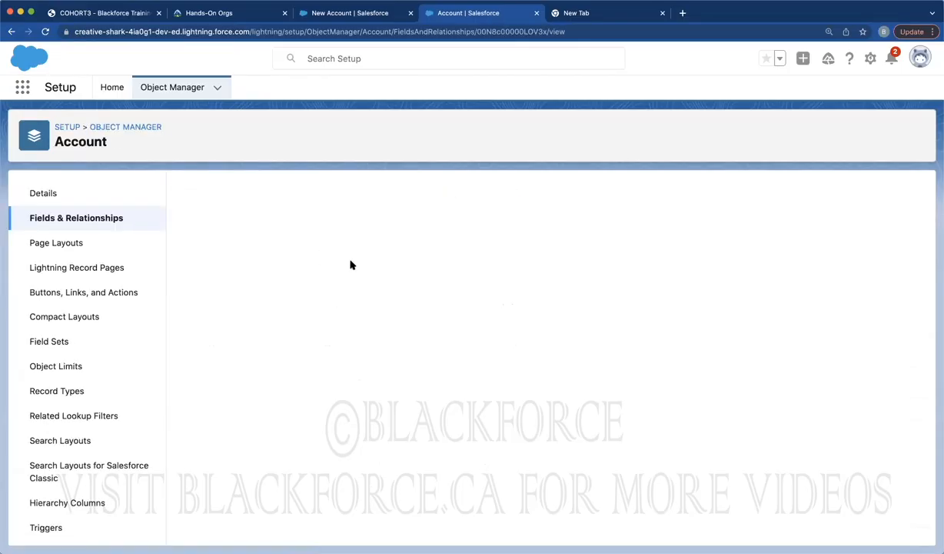
left_click(420, 248)
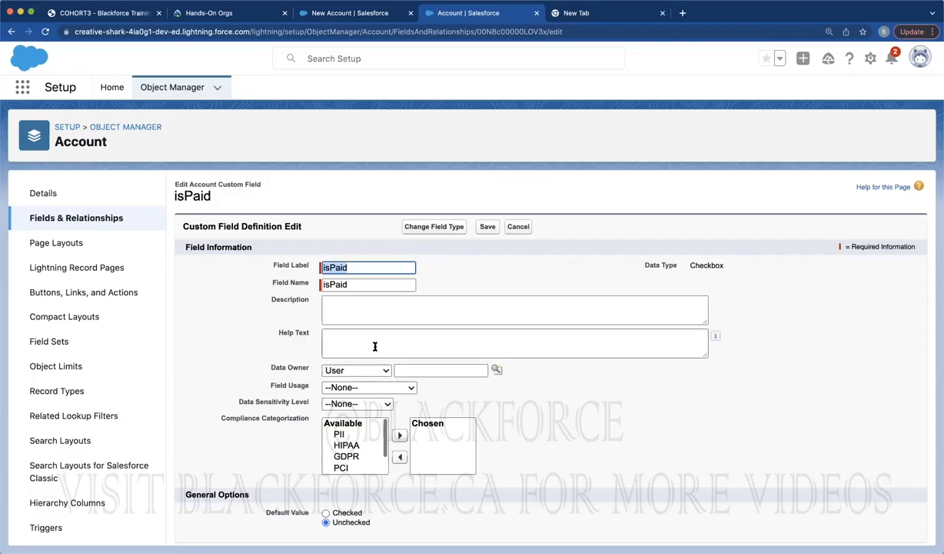
scroll(377, 343, "down", 1)
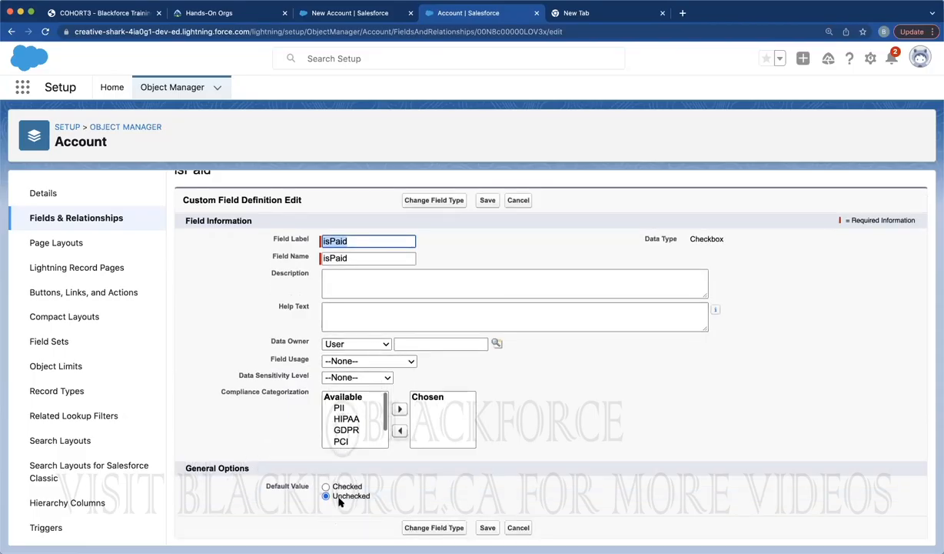
left_click(326, 486)
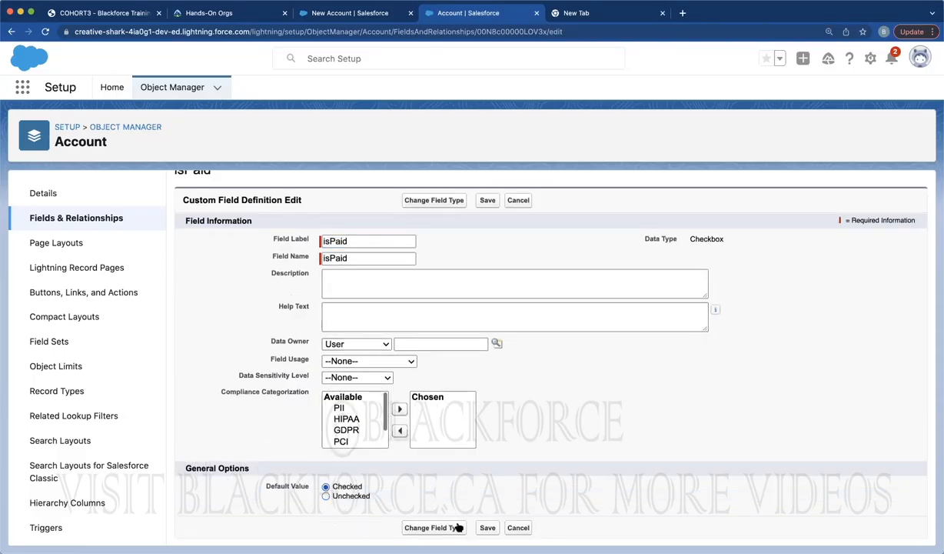
left_click(488, 527)
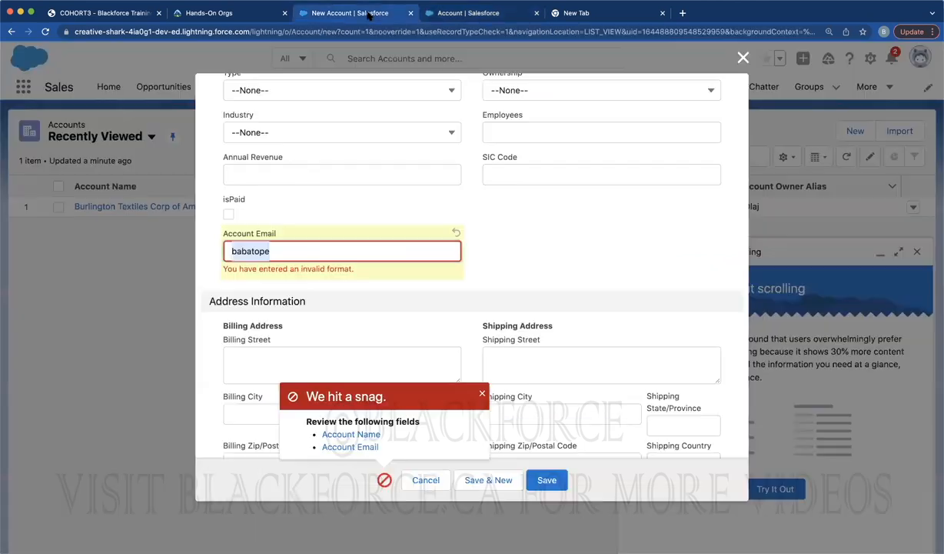
Discard the failed form, reload Accounts, and open a fresh New Account form with isPaid checked
left_click(353, 12)
left_click(743, 58)
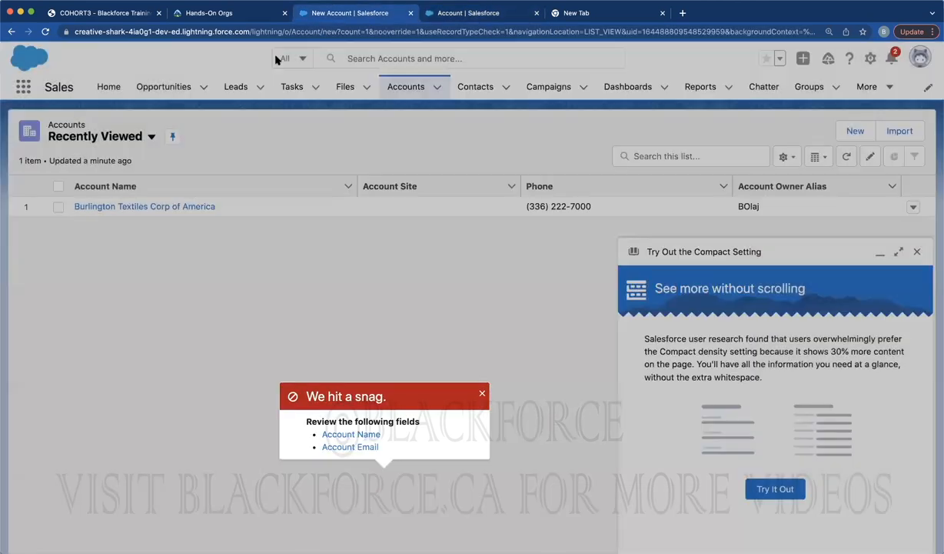
left_click(45, 31)
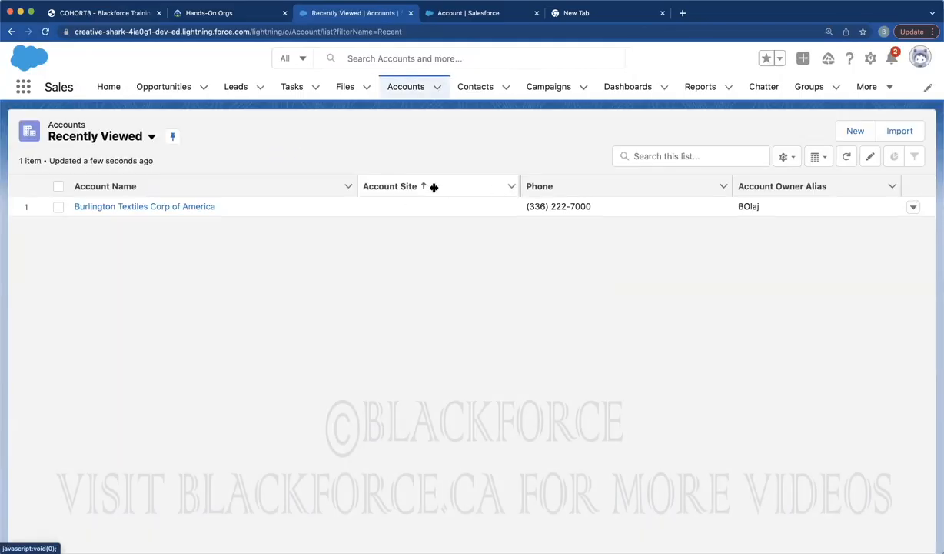
left_click(138, 207)
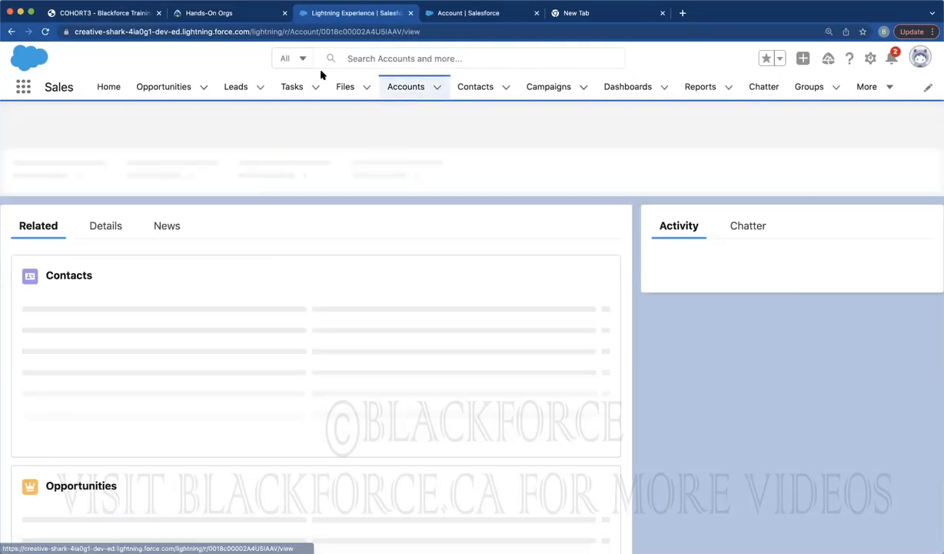
left_click(403, 86)
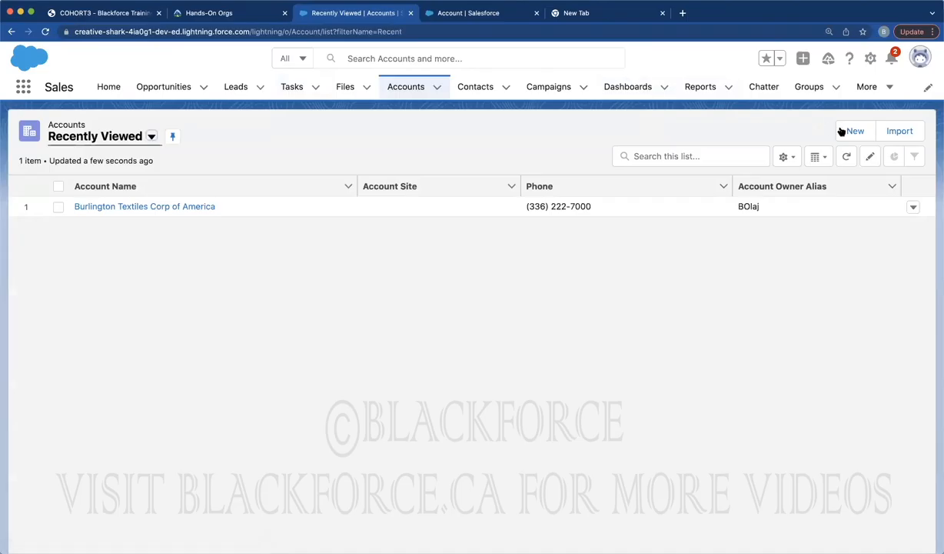
left_click(856, 132)
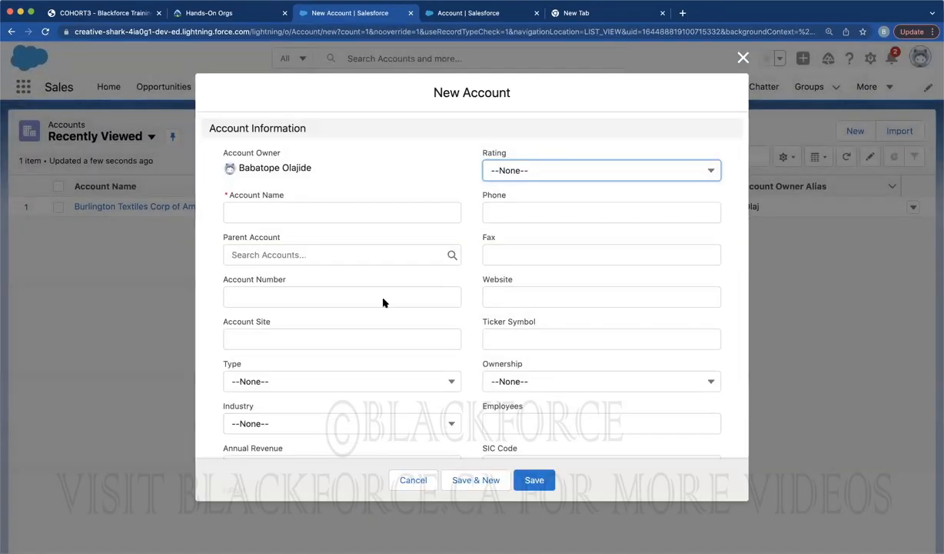
scroll(383, 302, "down", 10)
scroll(287, 245, "up", 5)
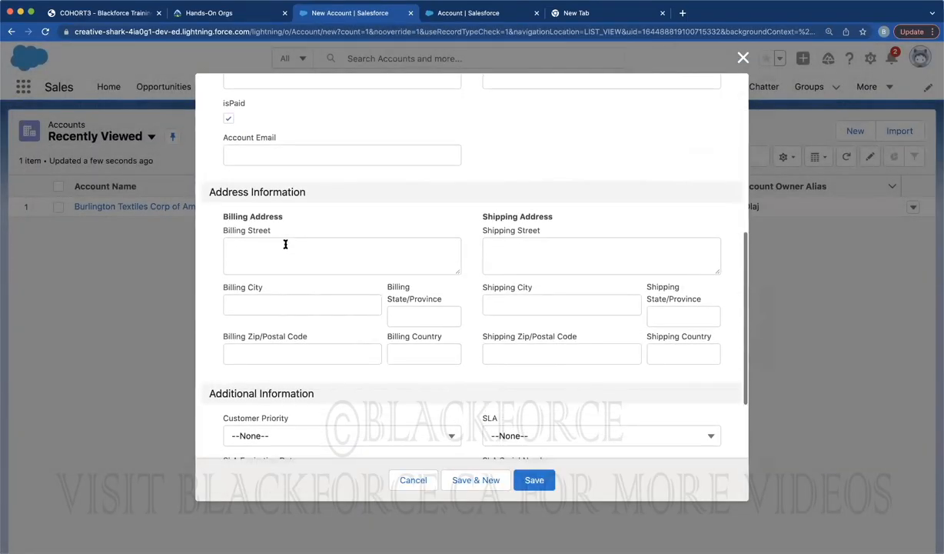
scroll(285, 244, "up", 1)
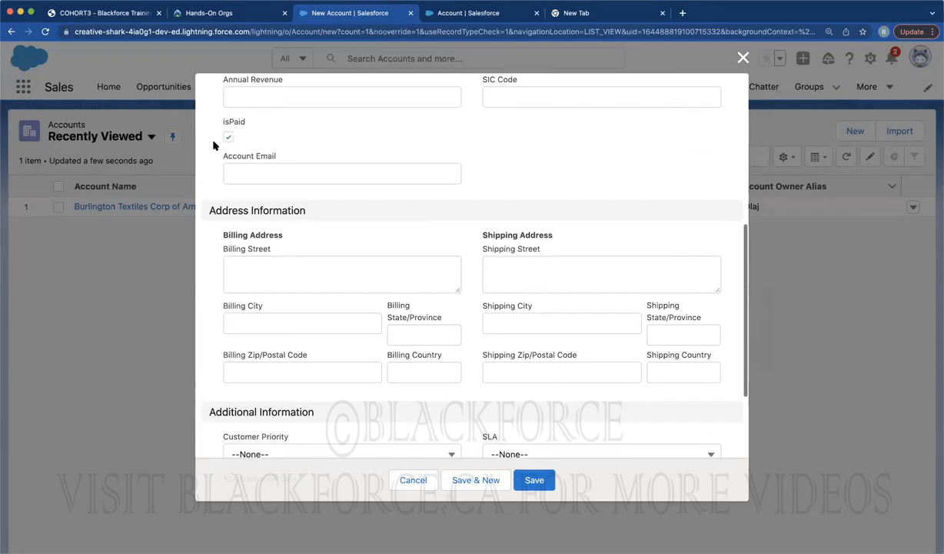
Start a new custom field from the Account Fields & Relationships list
left_click(438, 12)
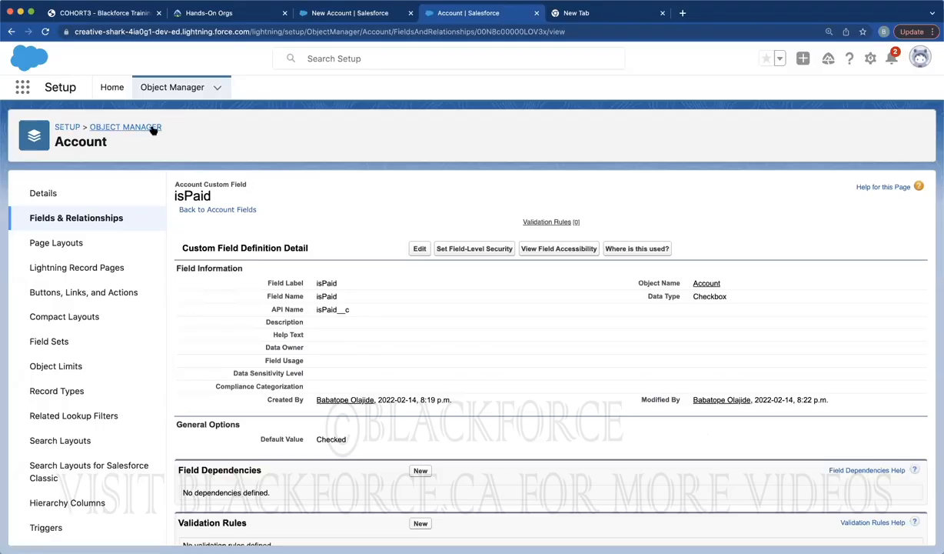
left_click(60, 217)
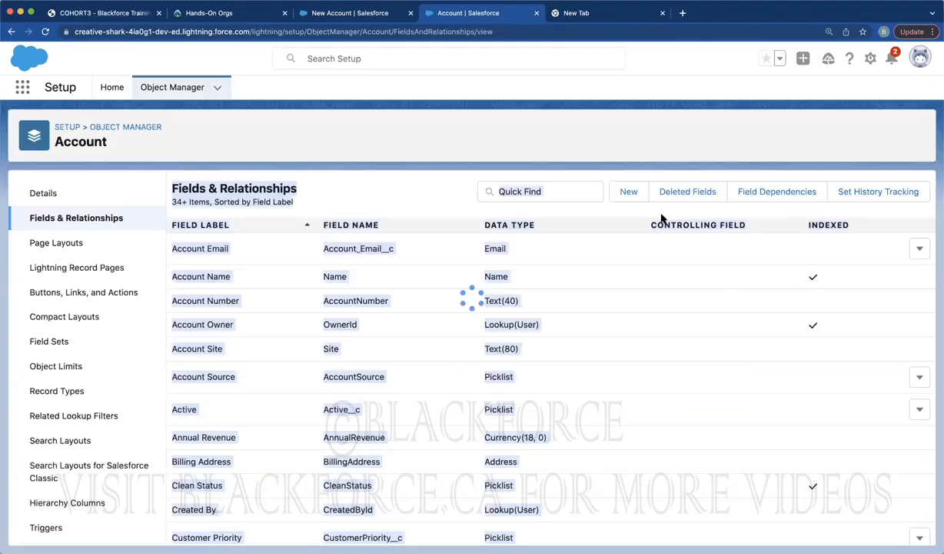
left_click(628, 192)
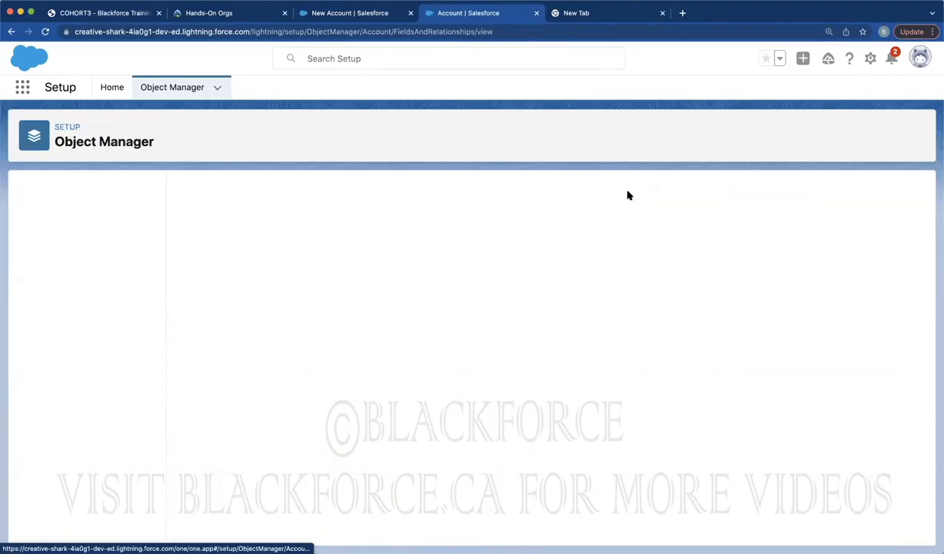
scroll(432, 330, "down", 5)
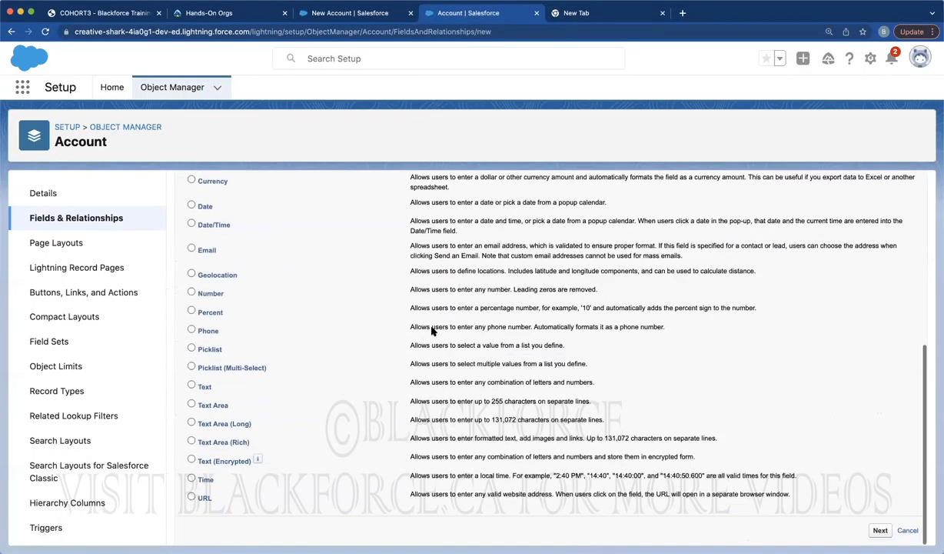
Compare the Text, Text Area and URL data types, then view the New Account form again
left_click(192, 386)
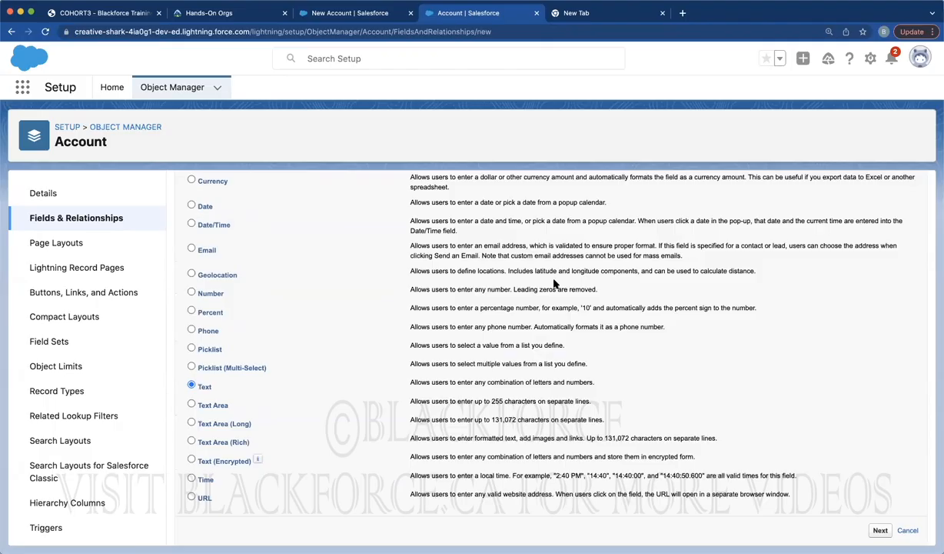
left_click(191, 406)
left_click(192, 498)
left_click(368, 11)
scroll(582, 181, "up", 5)
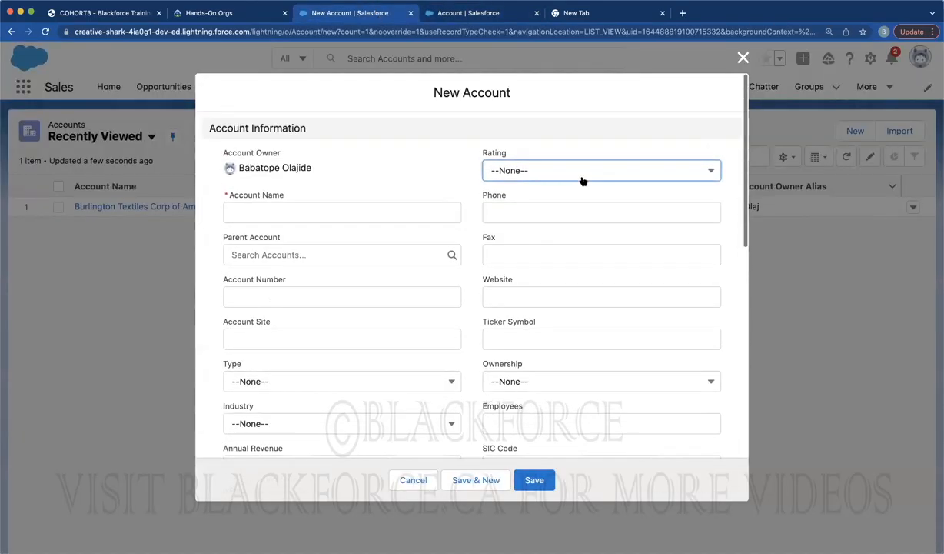
Look at the Website field as a URL example, then select Picklist as the data type
left_click(493, 294)
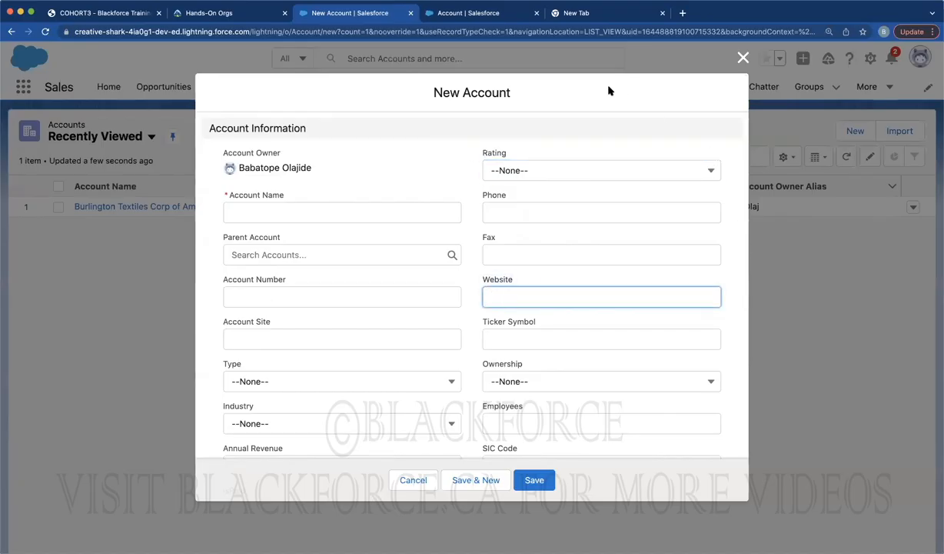
left_click(496, 13)
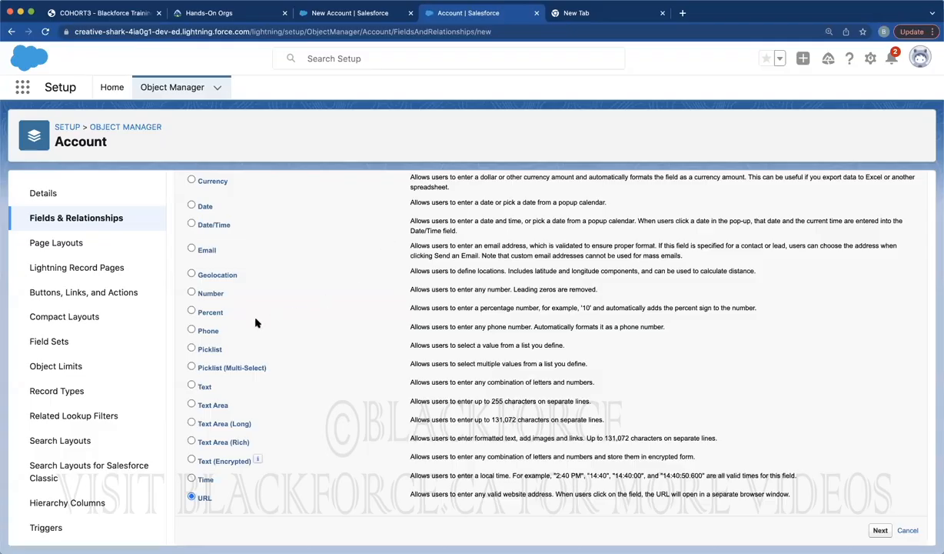
left_click(192, 350)
Review the Type field's dropdown on the New Account form as a picklist example
left_click(366, 15)
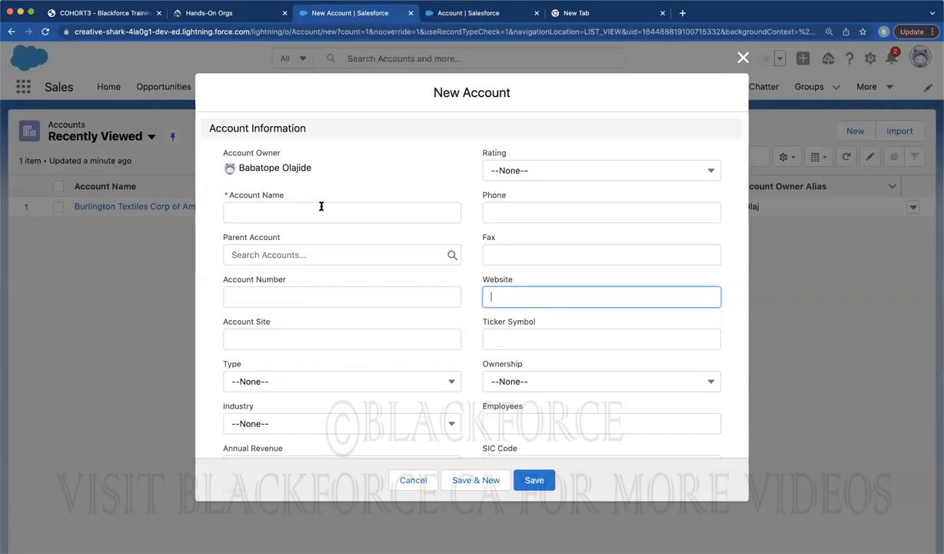
scroll(302, 304, "down", 2)
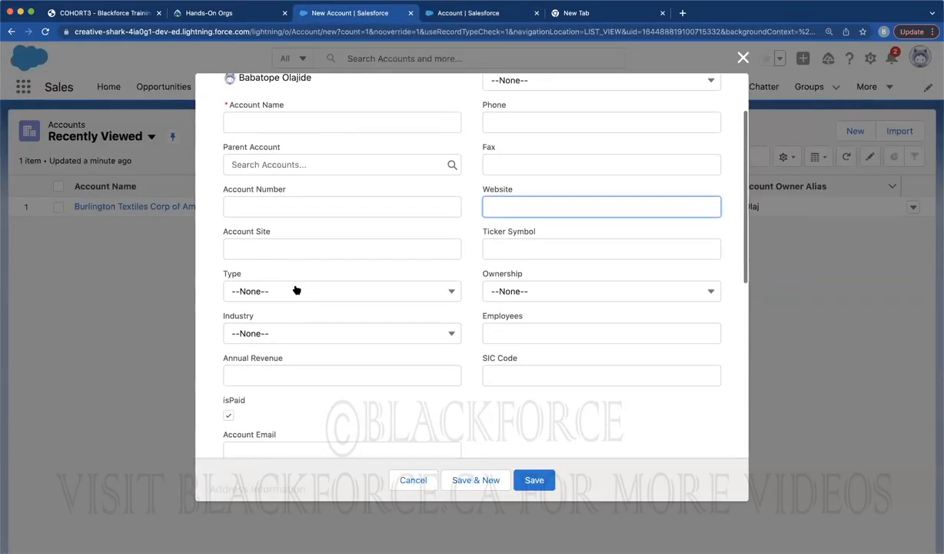
left_click(297, 292)
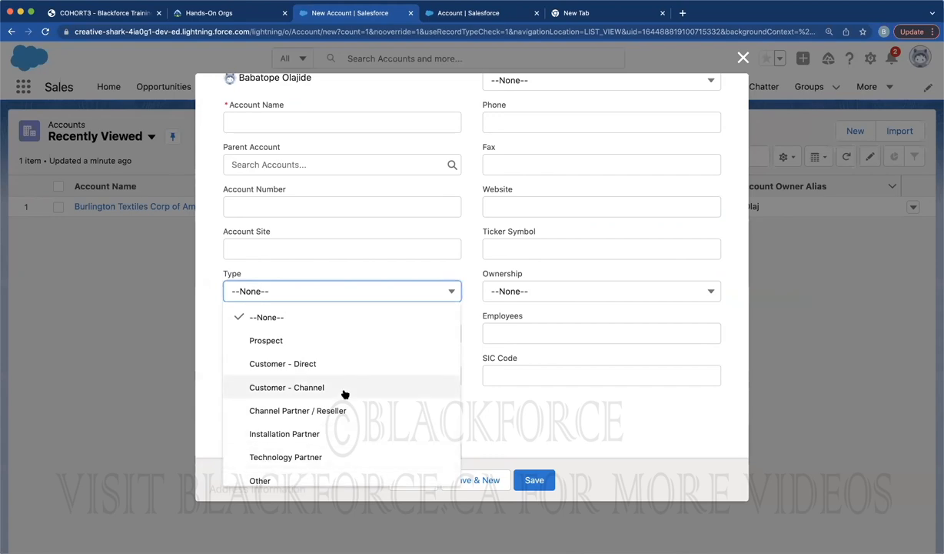
left_click(320, 291)
left_click(320, 291)
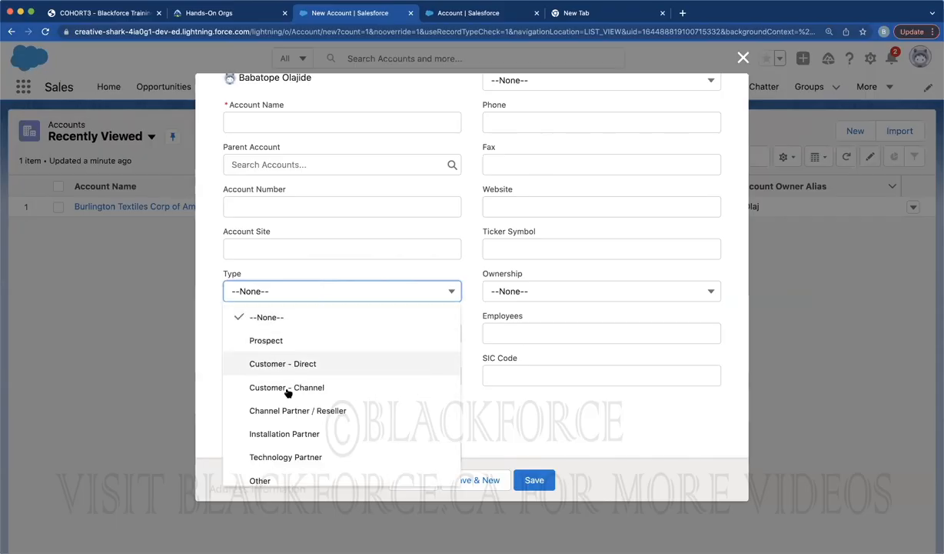
left_click(483, 14)
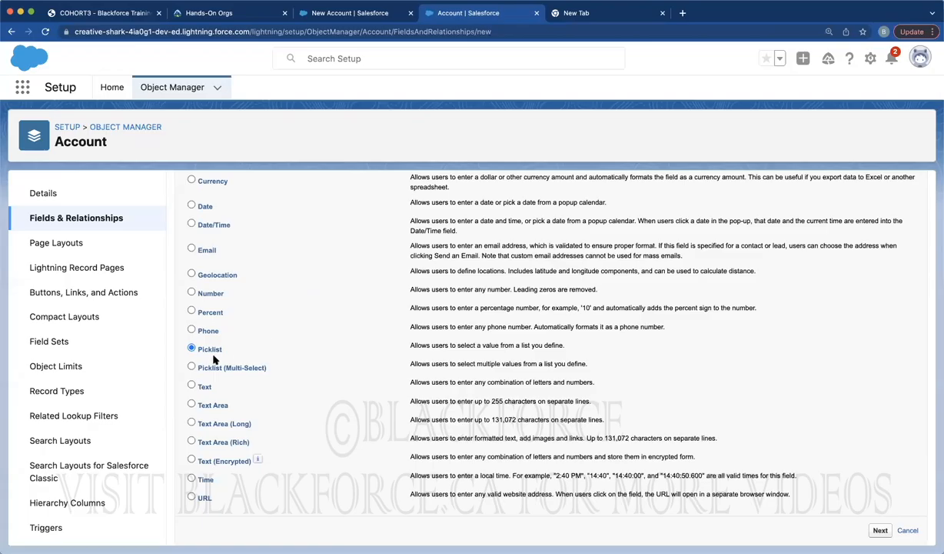
Continue to the field details and label the new picklist field Customer
scroll(377, 290, "up", 1)
scroll(375, 291, "up", 5)
scroll(375, 291, "down", 5)
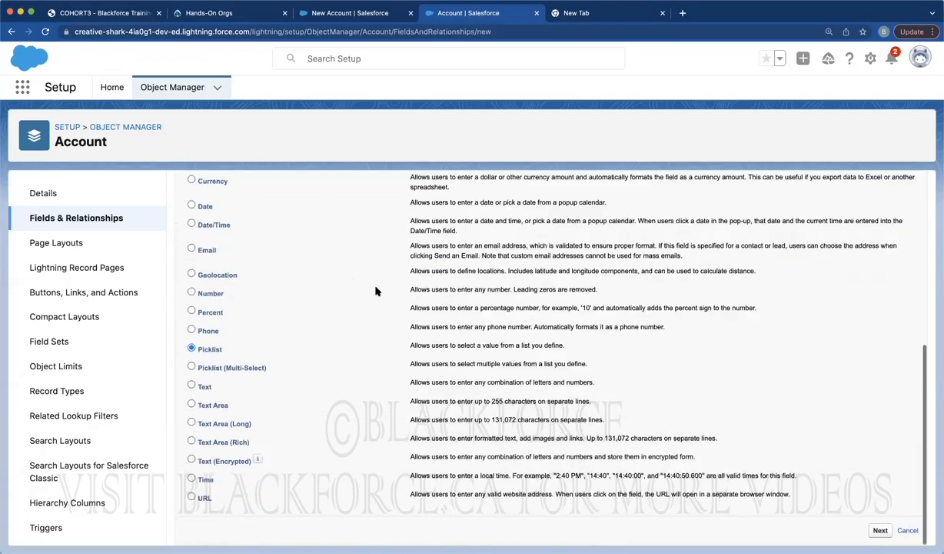
left_click(880, 529)
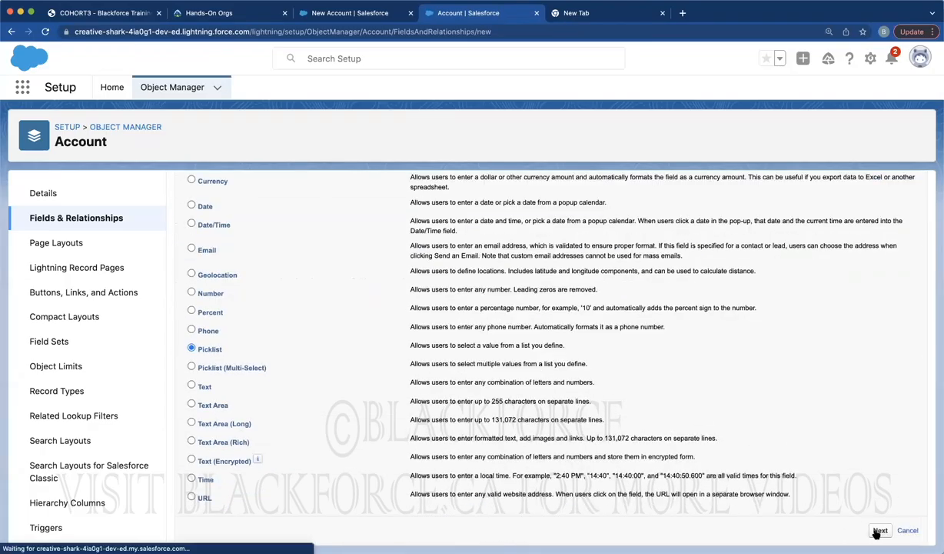
left_click(370, 284)
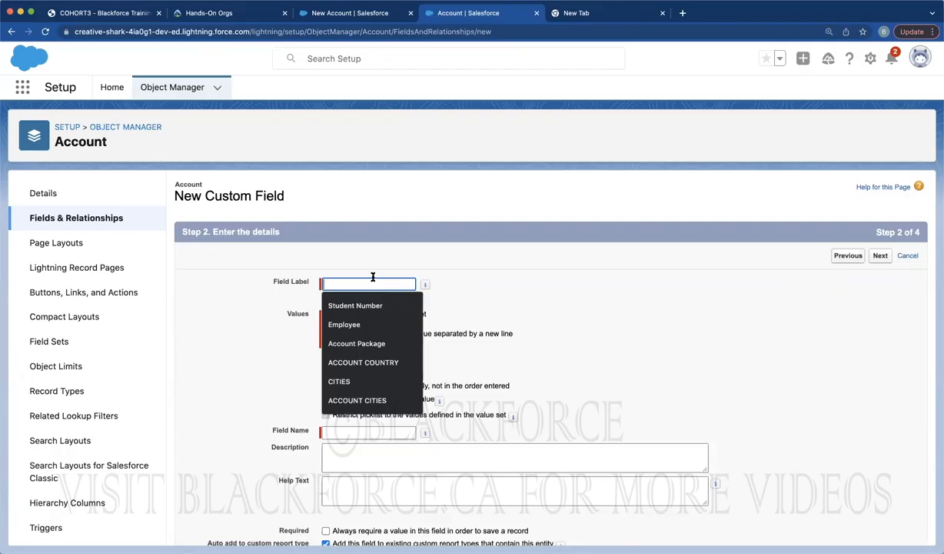
type("C")
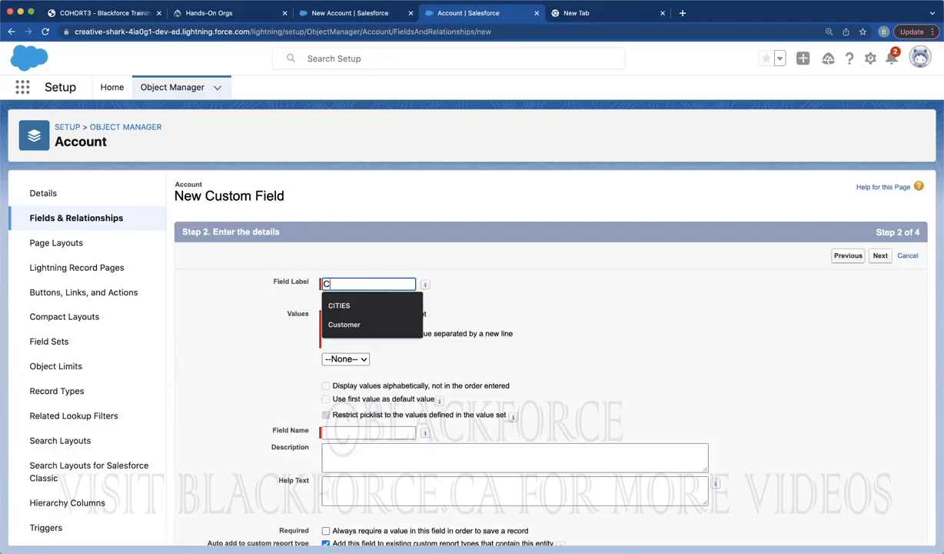
type("ustomer")
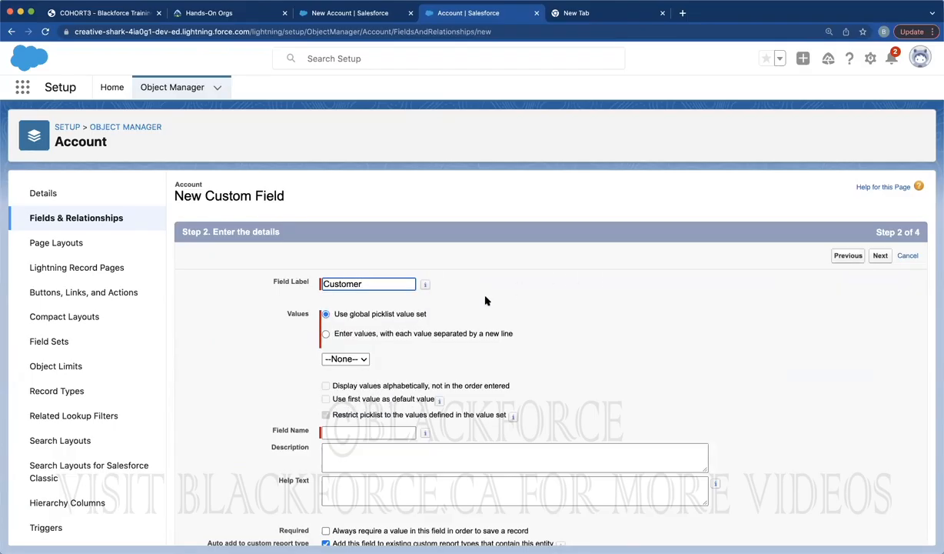
Enter the values Basic, Standard and Professional, then save through security and layouts
left_click(391, 336)
left_click(368, 379)
type("Standard")
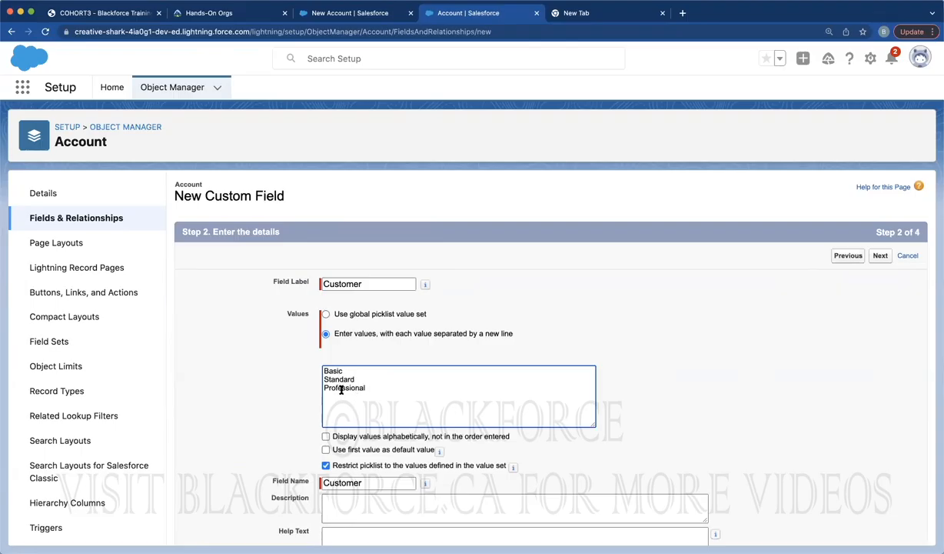
left_click(880, 256)
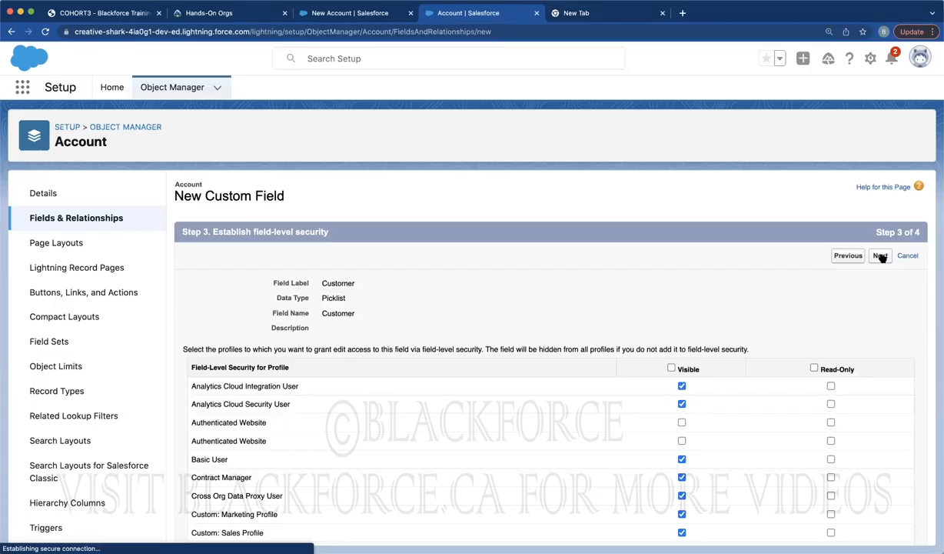
left_click(879, 256)
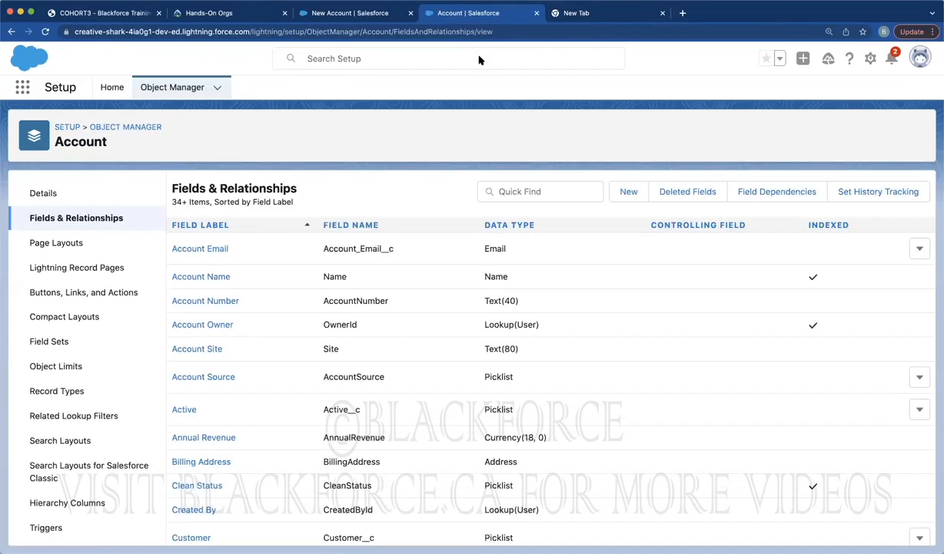
left_click(352, 13)
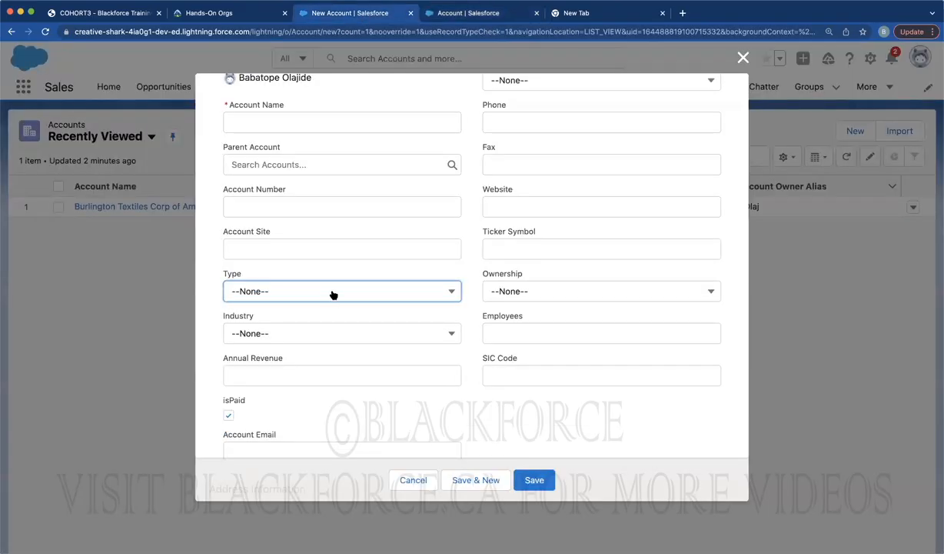
left_click(333, 292)
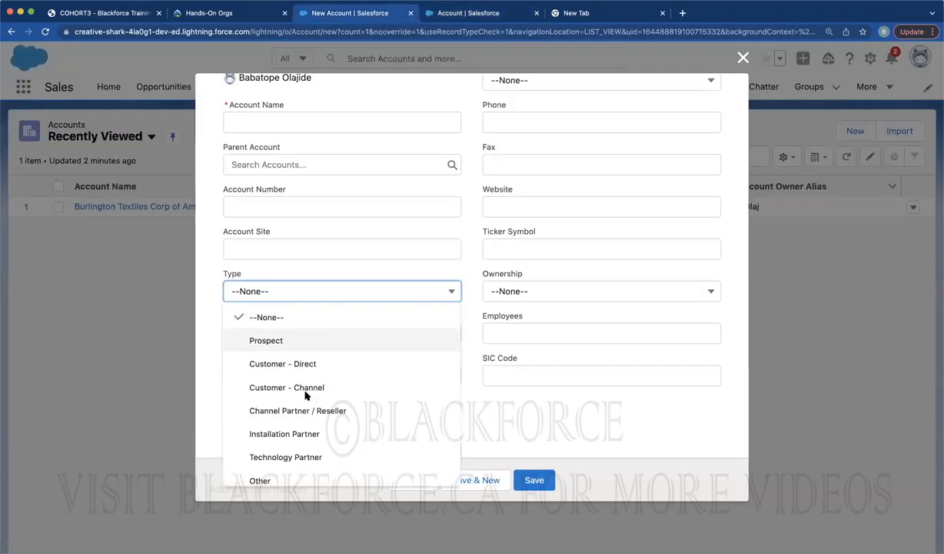
left_click(743, 57)
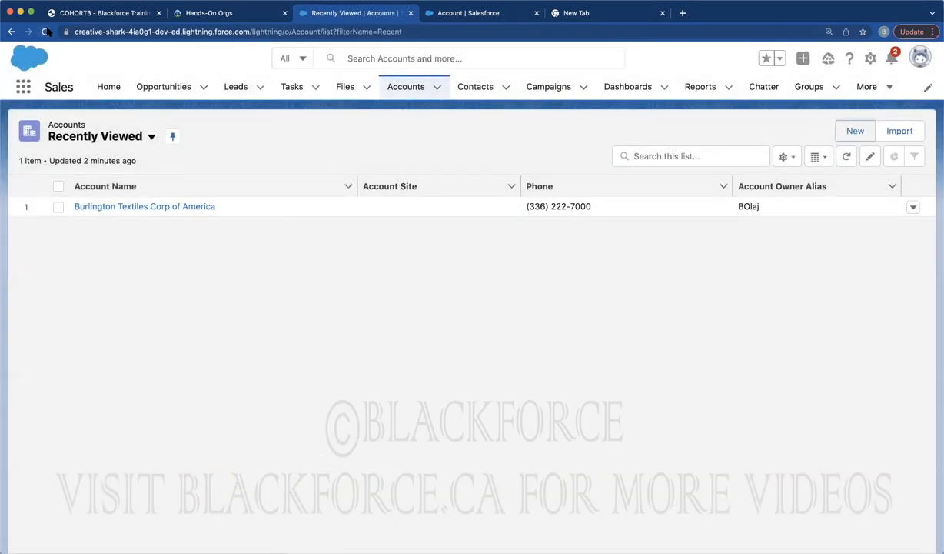
left_click(46, 32)
left_click(849, 130)
scroll(449, 309, "down", 5)
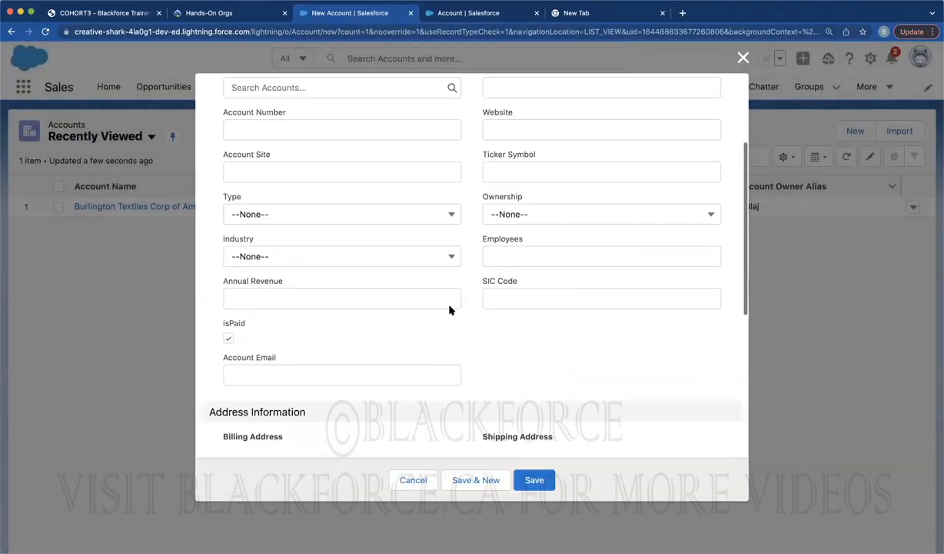
scroll(449, 308, "up", 2)
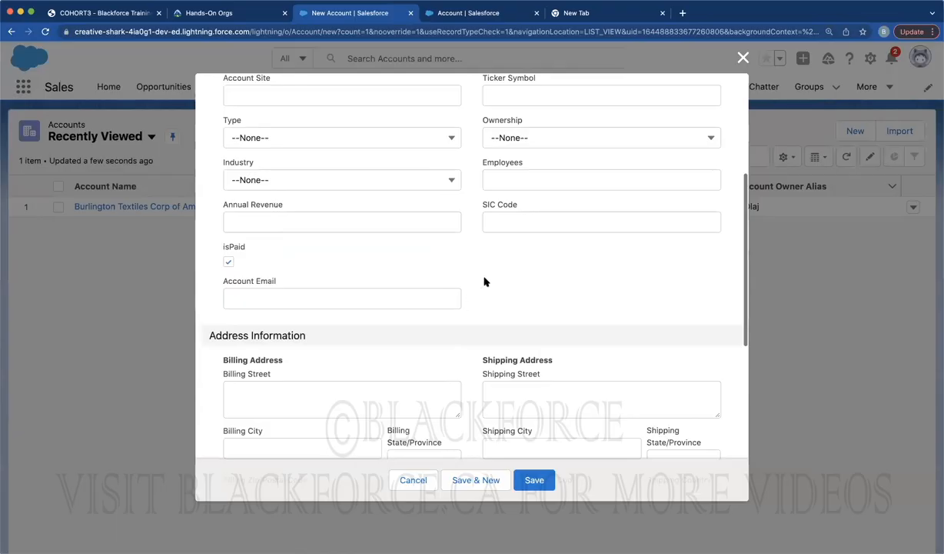
scroll(485, 282, "up", 4)
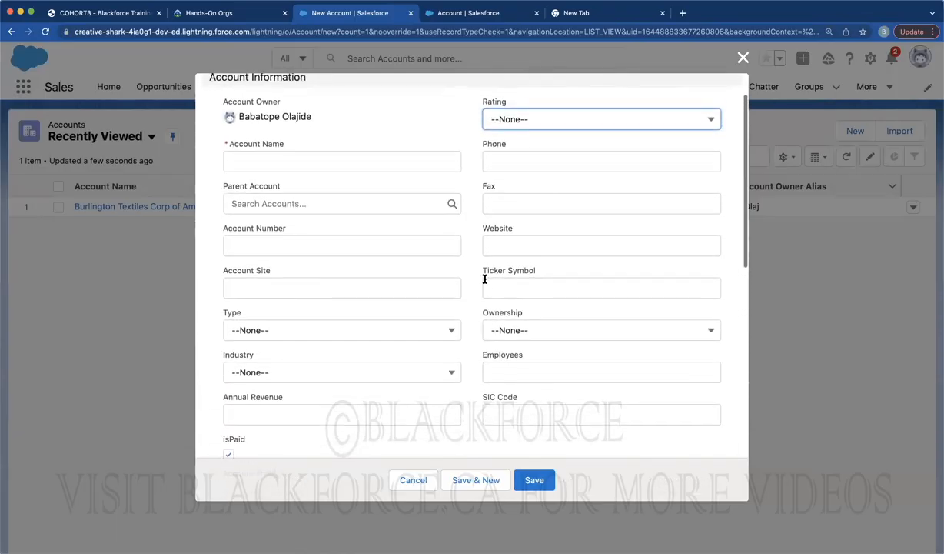
scroll(484, 279, "up", 1)
scroll(484, 281, "down", 10)
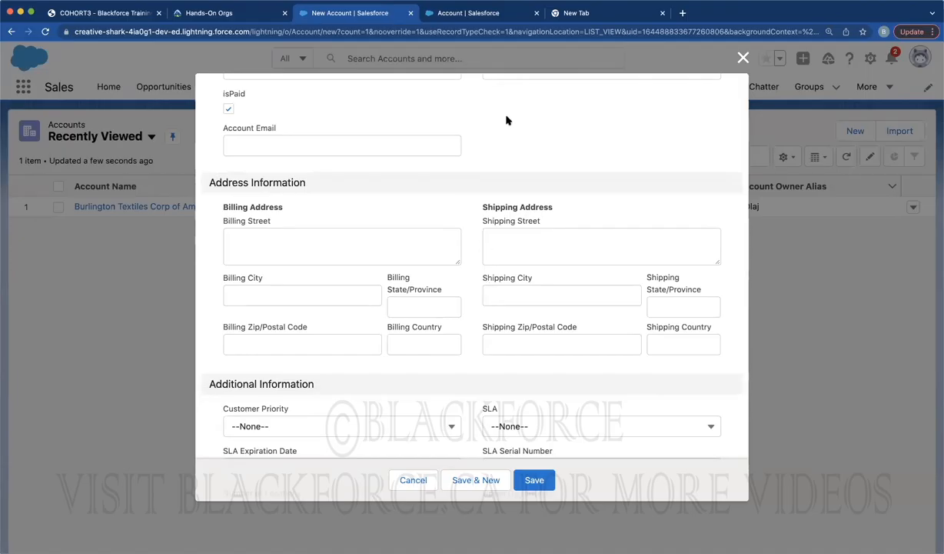
key("super+f")
type("customer")
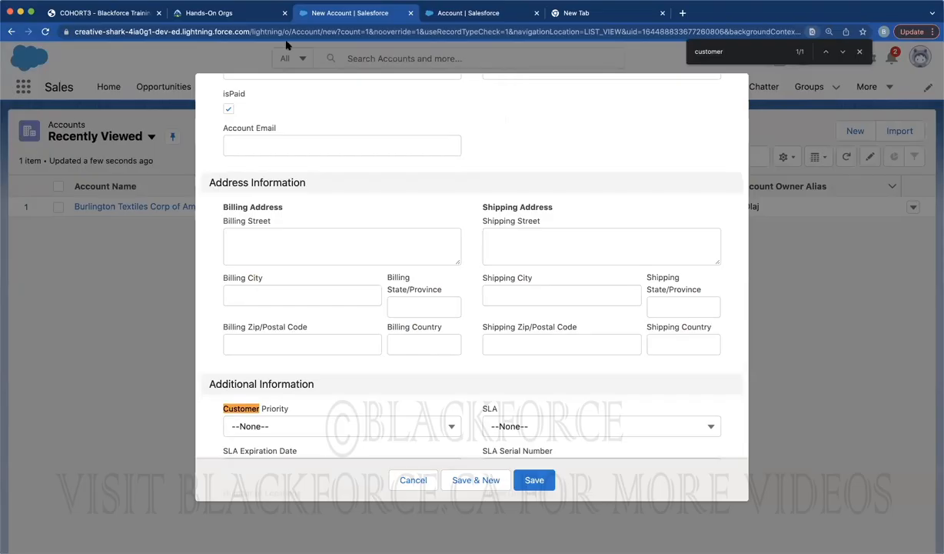
left_click(45, 31)
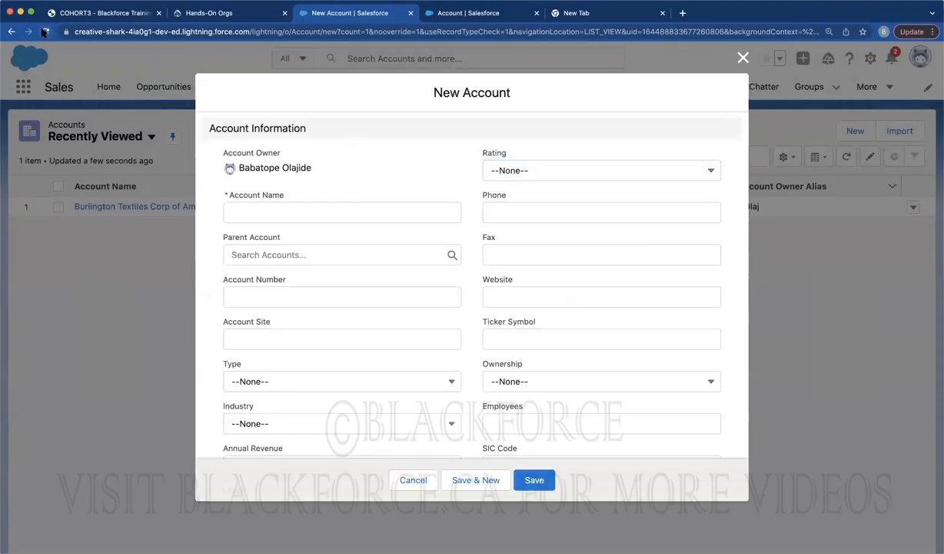
key("super+f")
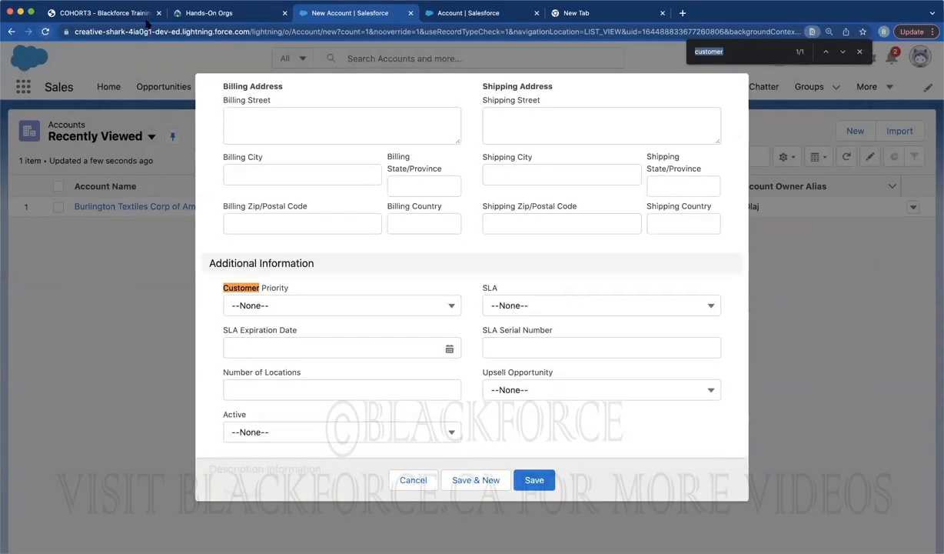
Find the Customer field via Quick Find 'cust', edit it and save the definition
left_click(473, 14)
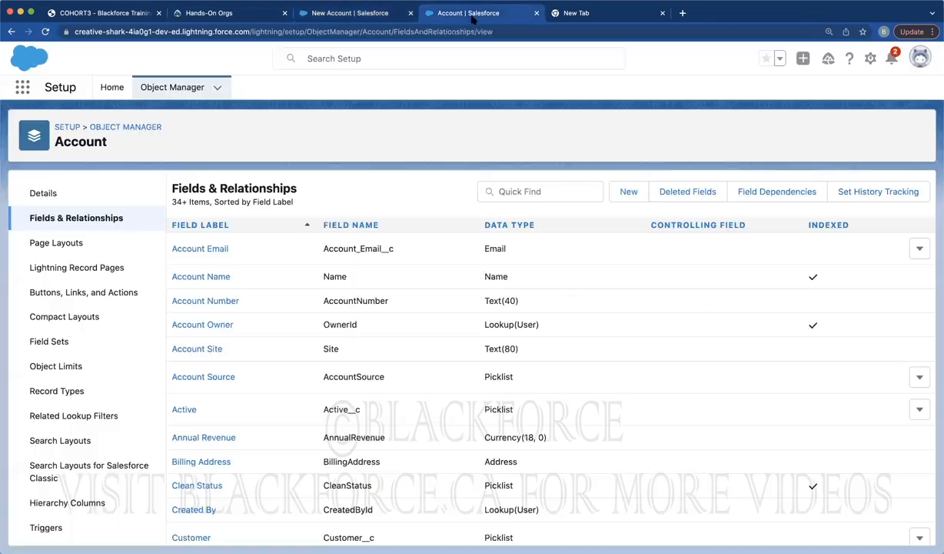
left_click(519, 192)
type("customer")
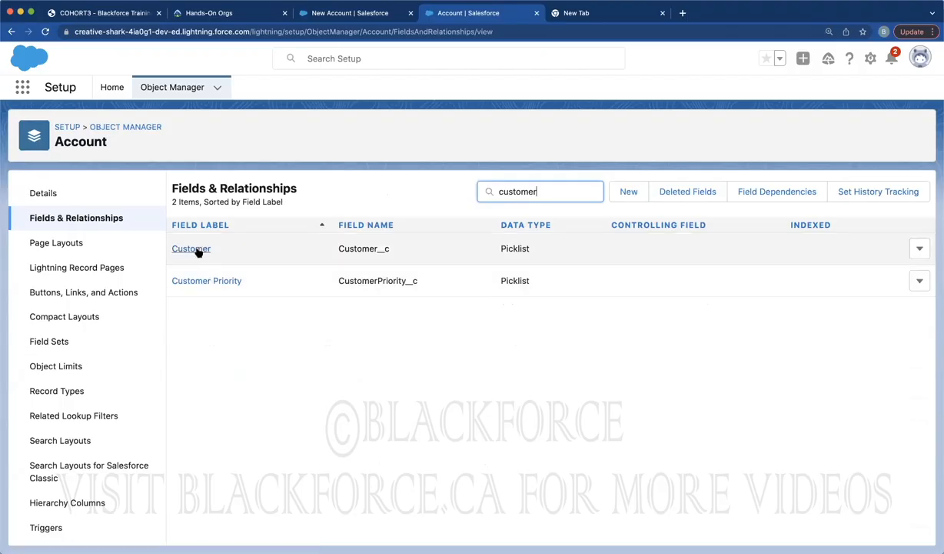
left_click(197, 250)
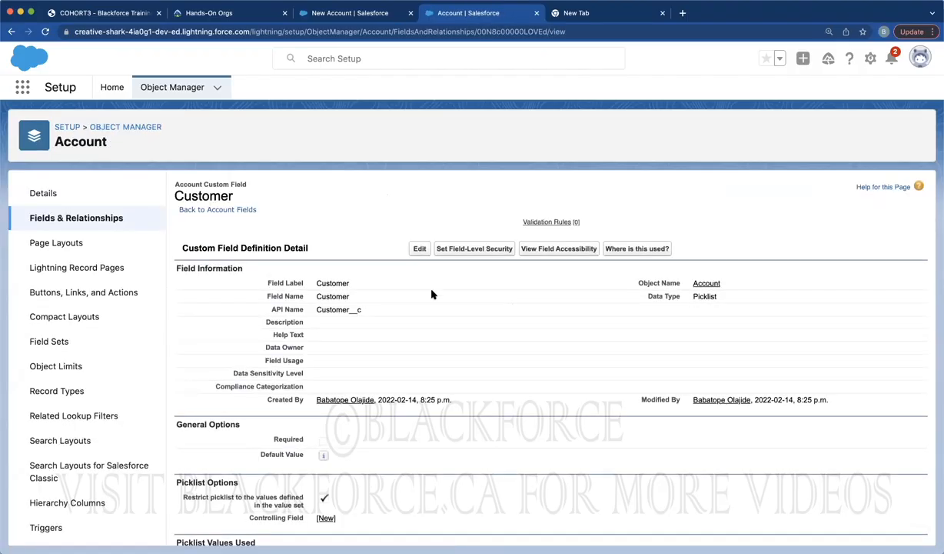
left_click(420, 250)
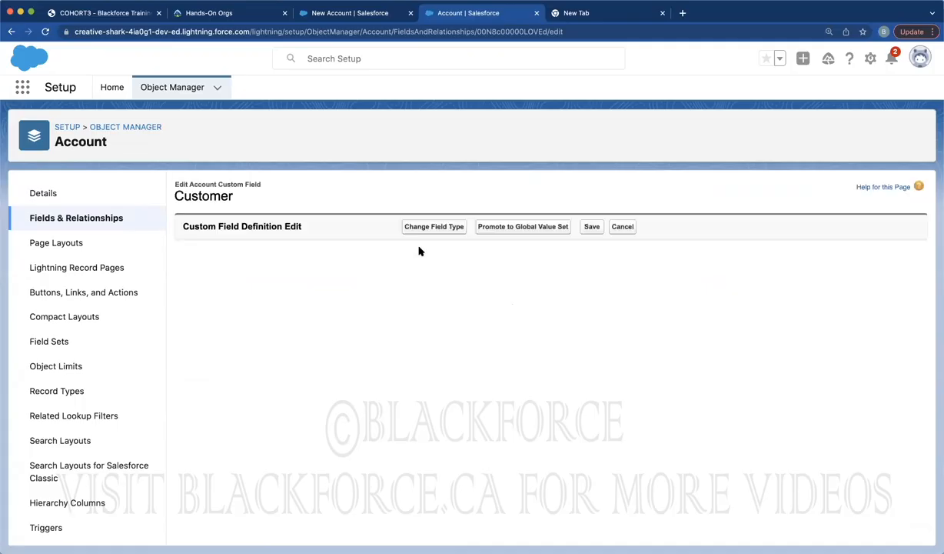
scroll(609, 312, "down", 3)
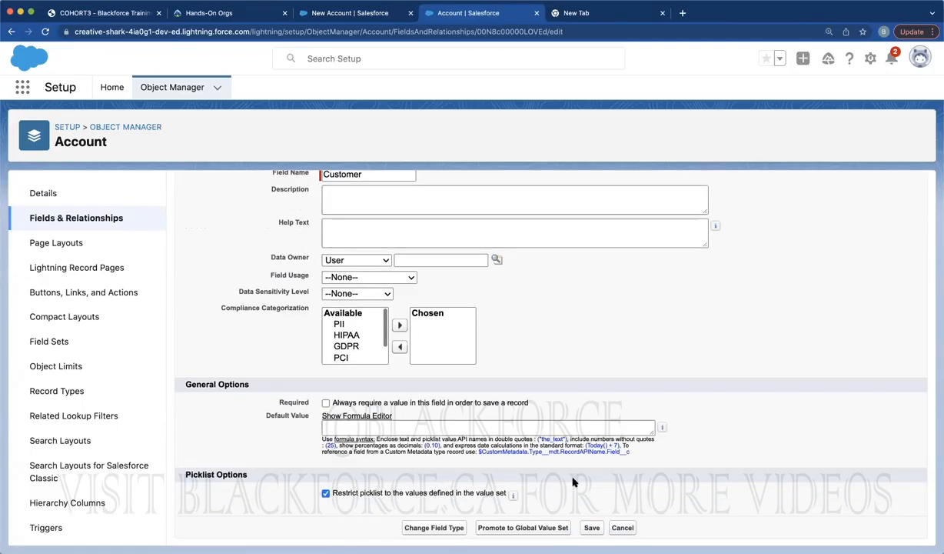
left_click(591, 528)
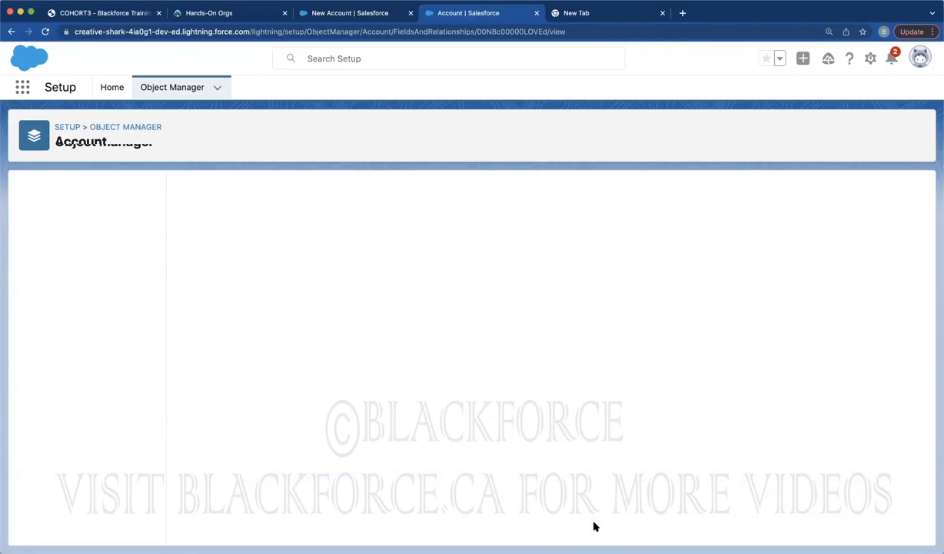
Review the Customer field's field-level security profiles, then return to the New Account form
left_click(495, 252)
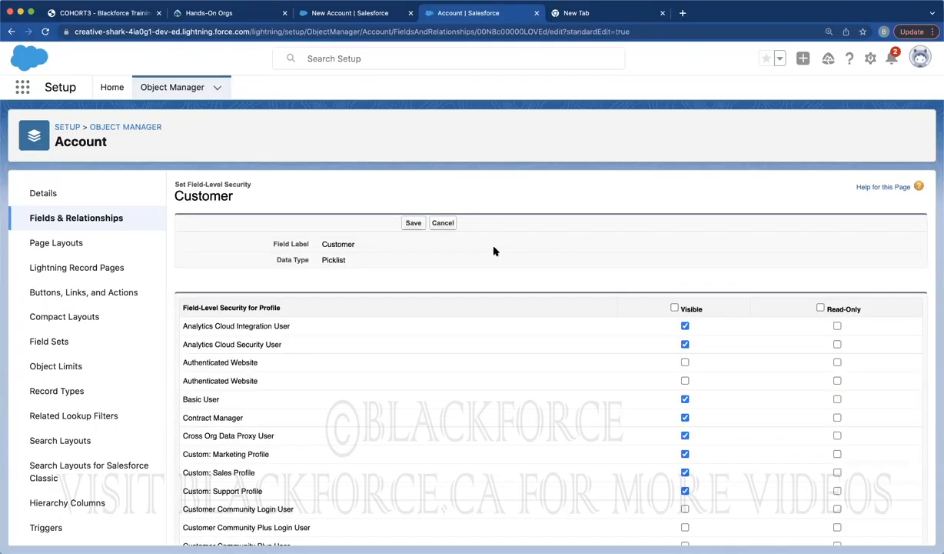
scroll(494, 252, "down", 10)
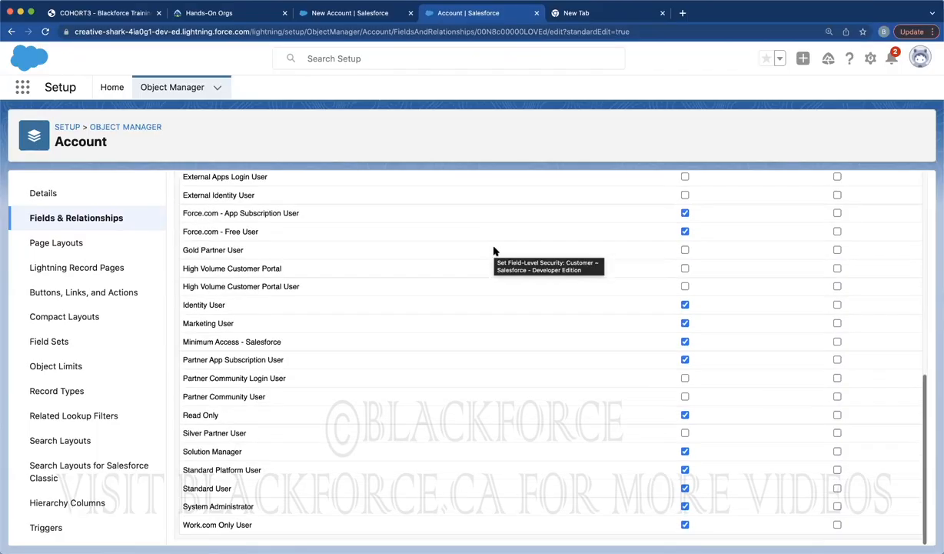
scroll(864, 316, "up", 10)
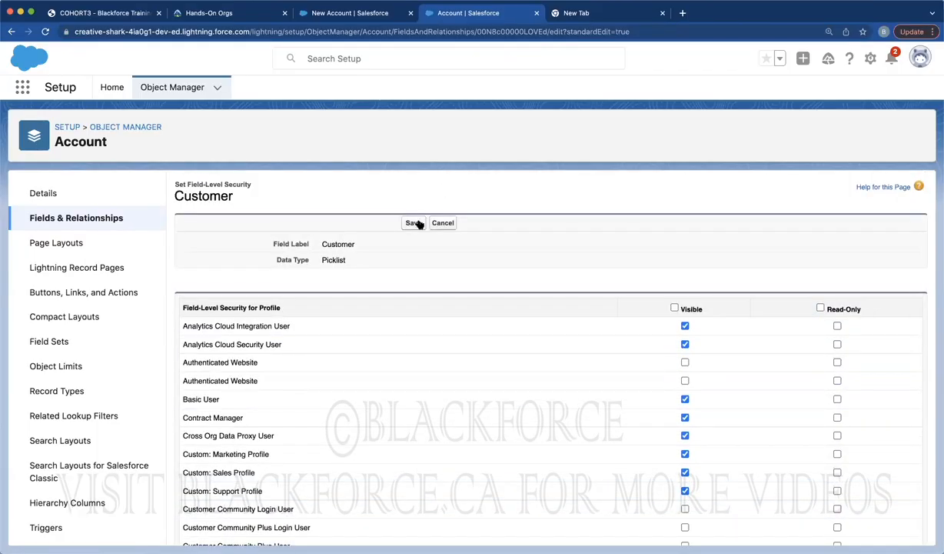
left_click(347, 15)
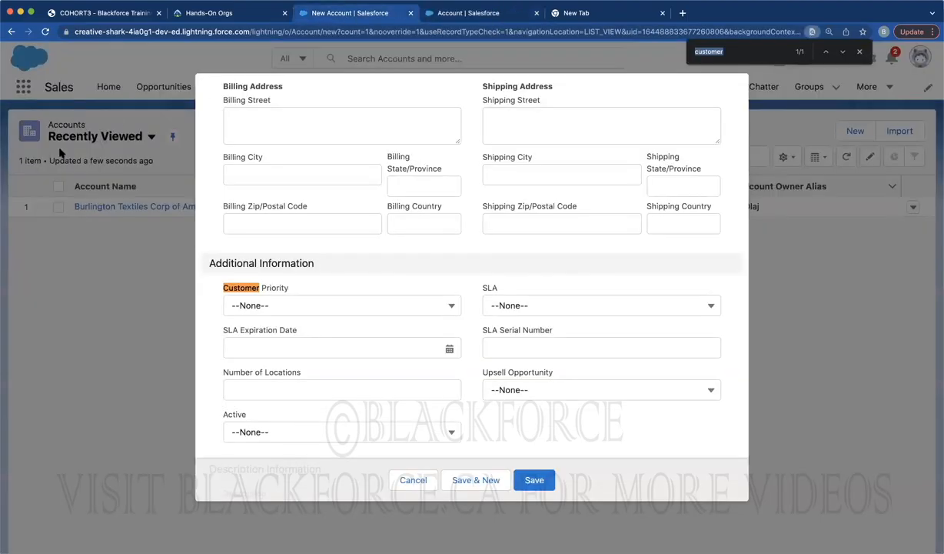
Reload the New Account form and search the page for the Customer field
left_click(45, 32)
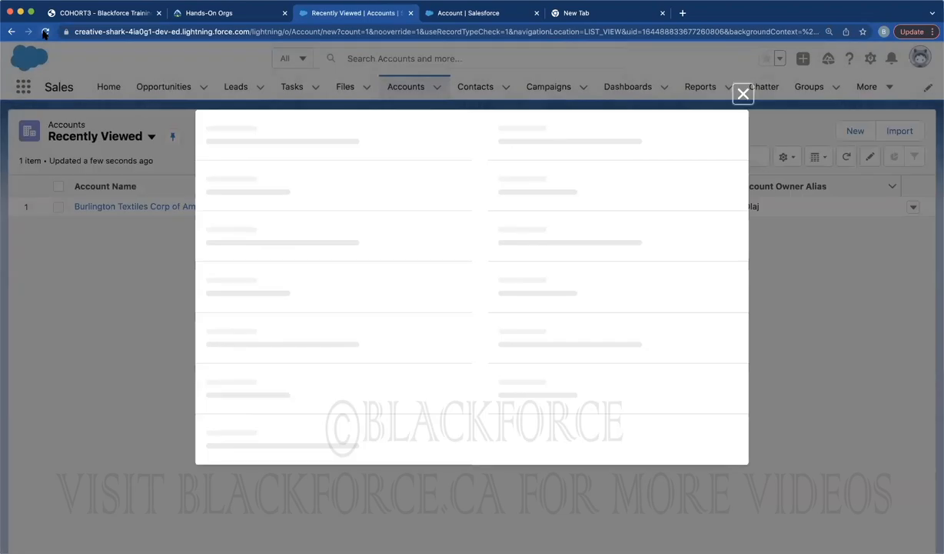
scroll(411, 235, "down", 3)
scroll(411, 234, "down", 10)
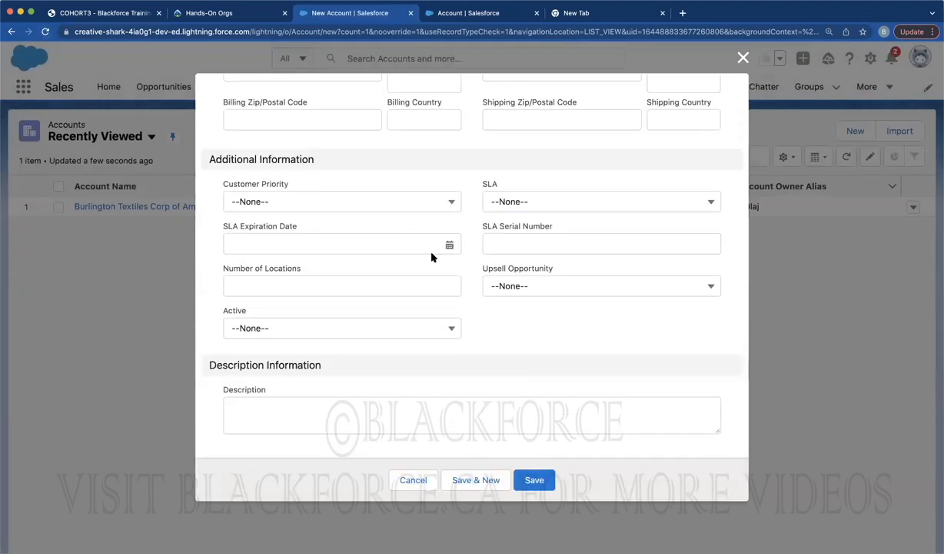
scroll(435, 249, "up", 8)
scroll(431, 257, "up", 1)
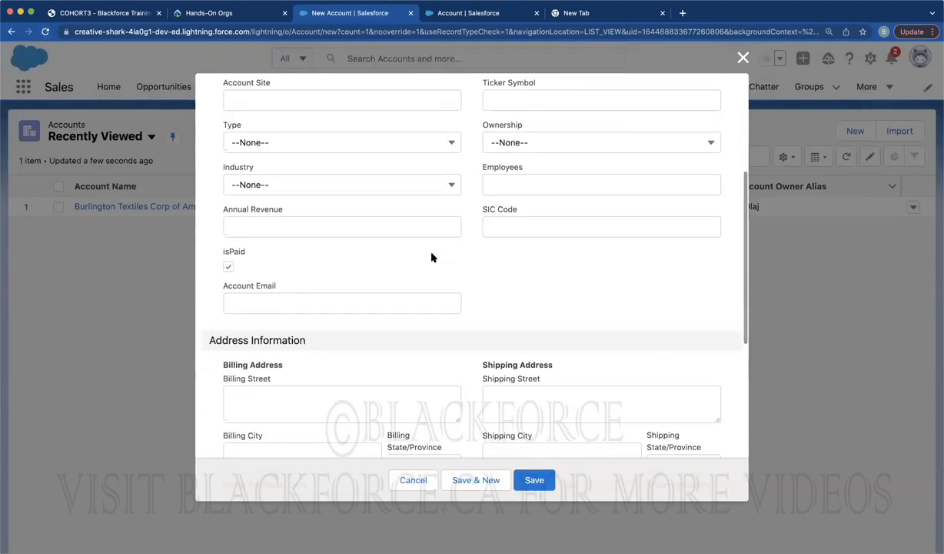
key("super+f")
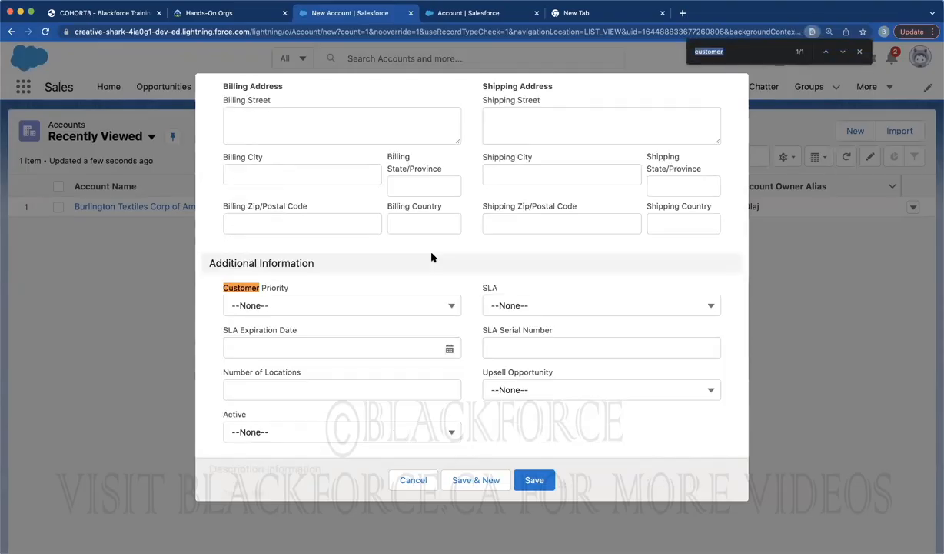
left_click(815, 176)
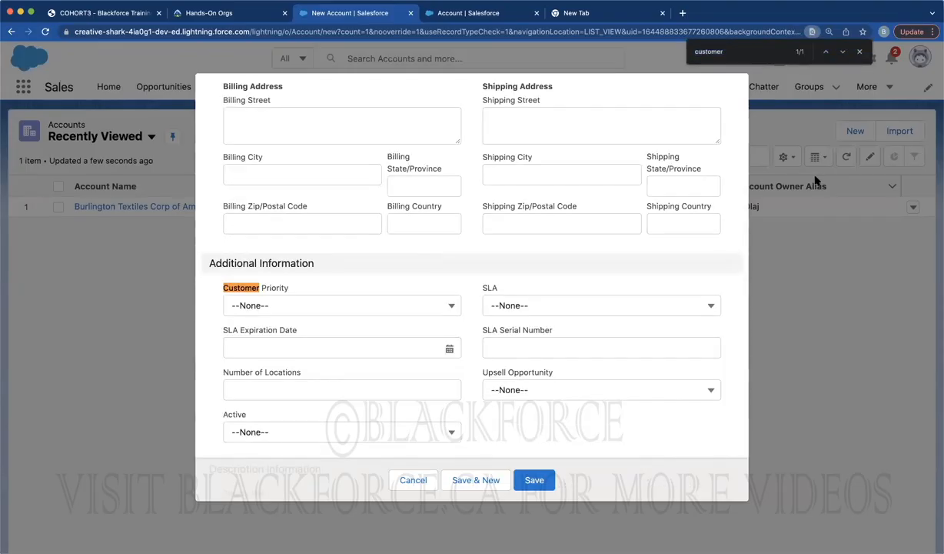
left_click(859, 51)
Close the New Account form without saving and open the Account Page Layouts list
left_click(742, 58)
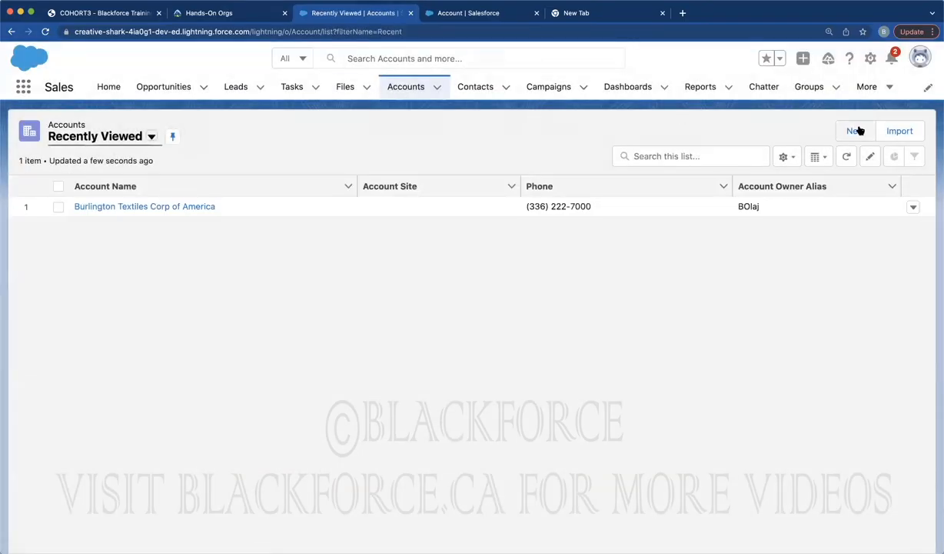
left_click(856, 131)
scroll(449, 310, "down", 10)
scroll(449, 312, "up", 4)
scroll(446, 318, "up", 3)
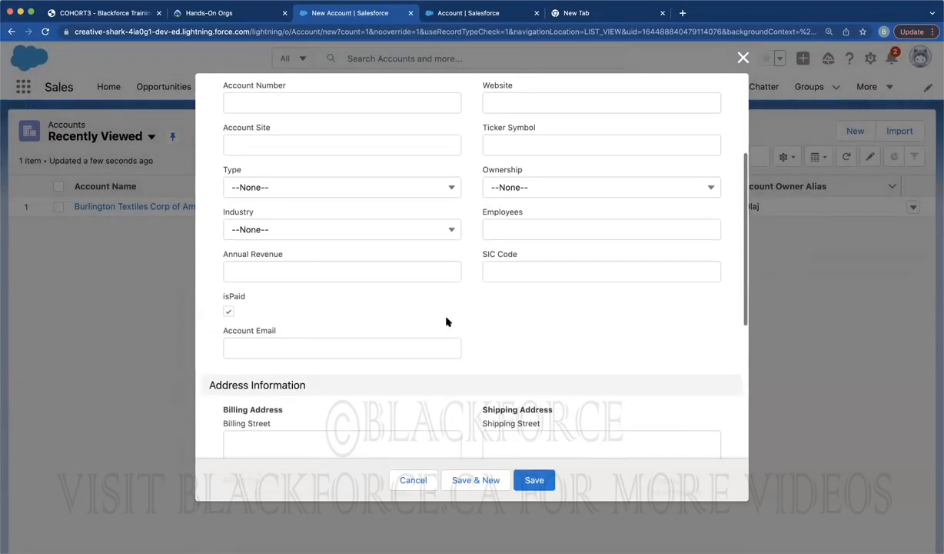
scroll(448, 319, "up", 5)
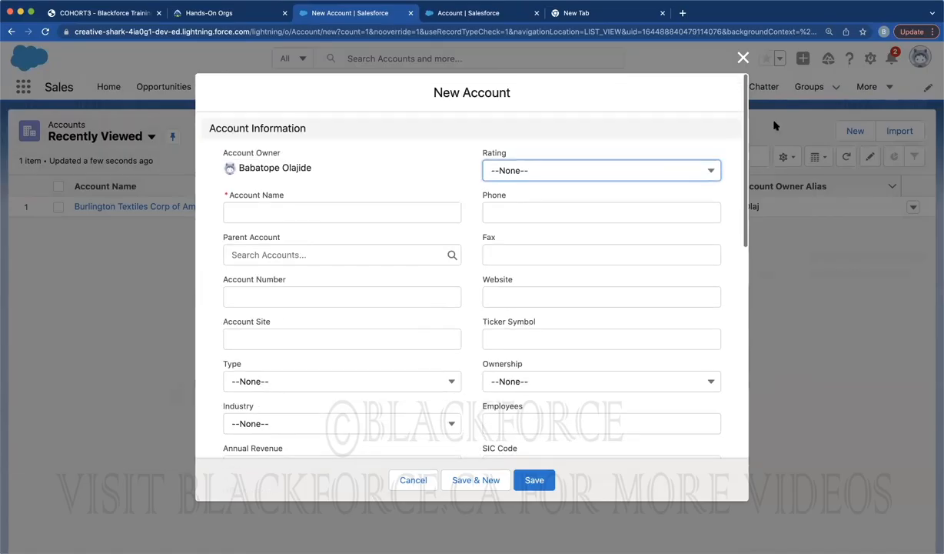
left_click(745, 58)
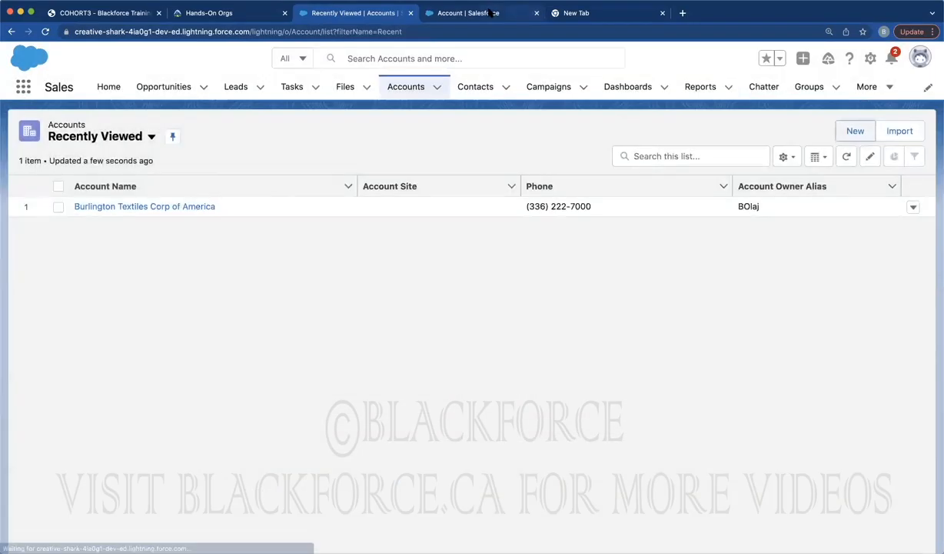
key("ctrl+Tab")
left_click(69, 243)
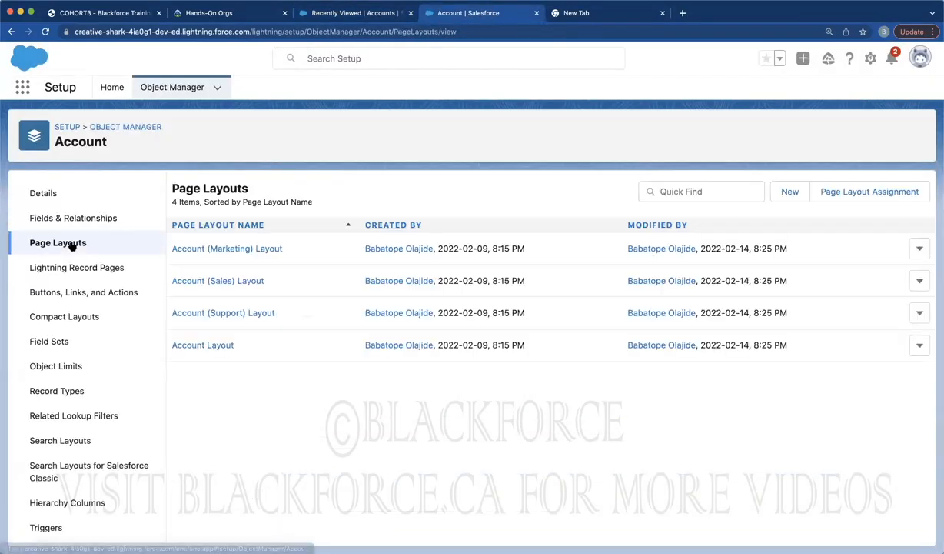
Open Account Layout and scroll to Account Information showing isPaid, Account Email and Customer
left_click(217, 348)
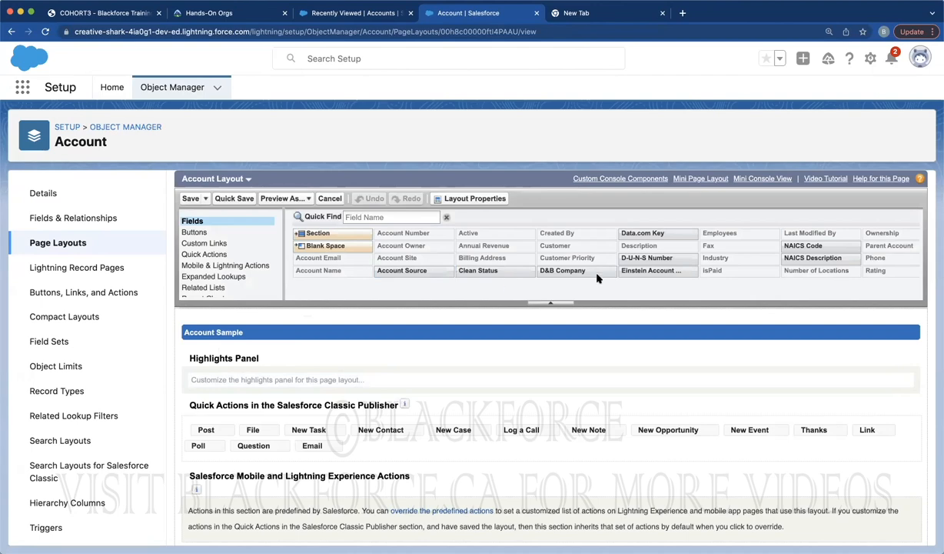
scroll(783, 263, "right", 5)
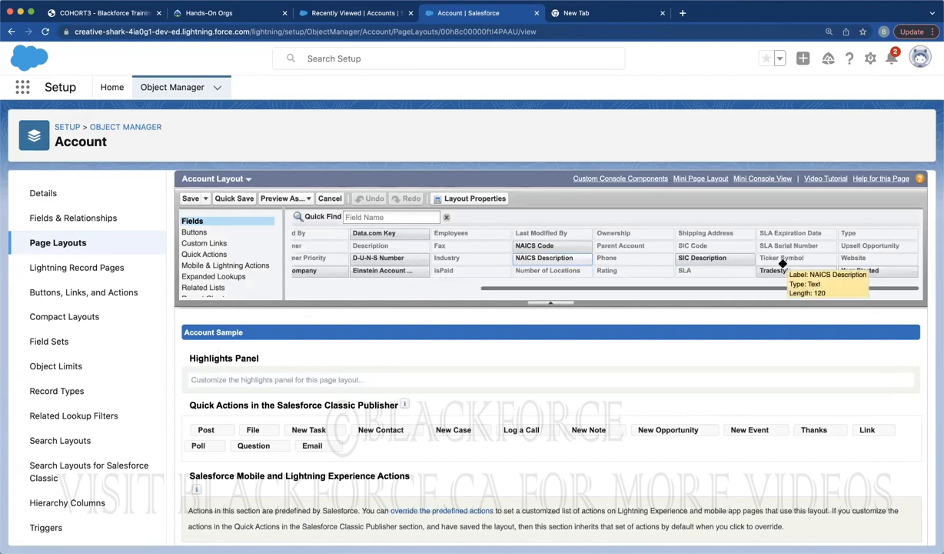
scroll(670, 379, "down", 10)
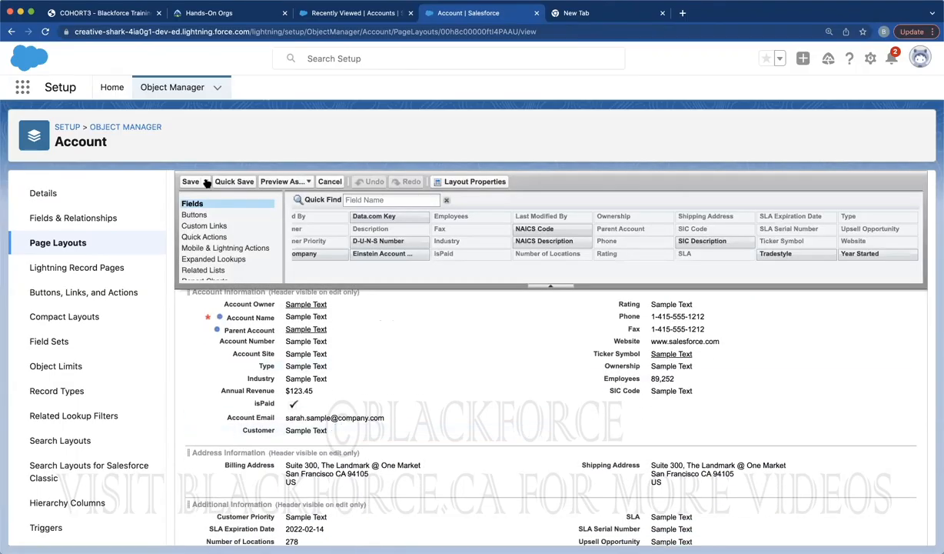
Open and close the Preview As profile list, then return to the Recently Viewed Accounts list
left_click(278, 182)
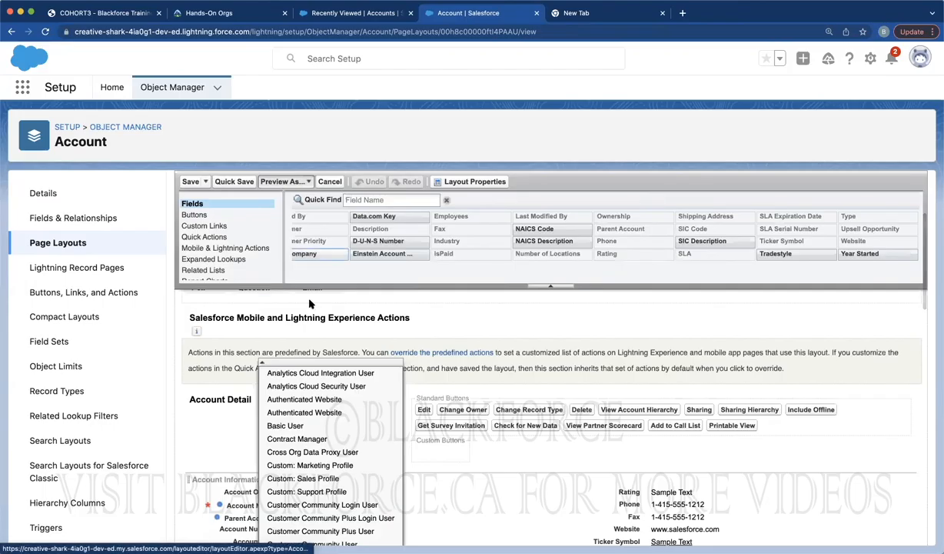
scroll(311, 456, "down", 1)
scroll(311, 459, "down", 5)
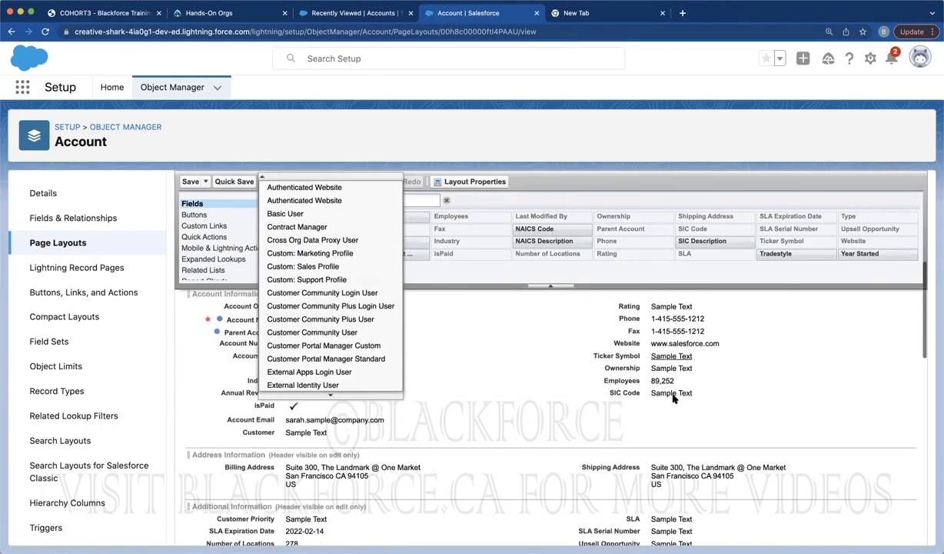
scroll(674, 398, "up", 1)
mouse_move(332, 405)
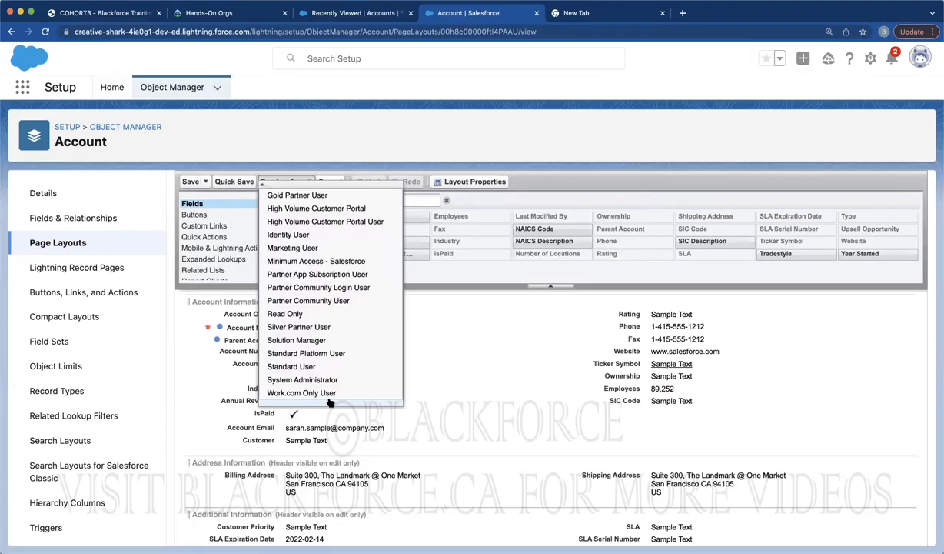
left_click(319, 372)
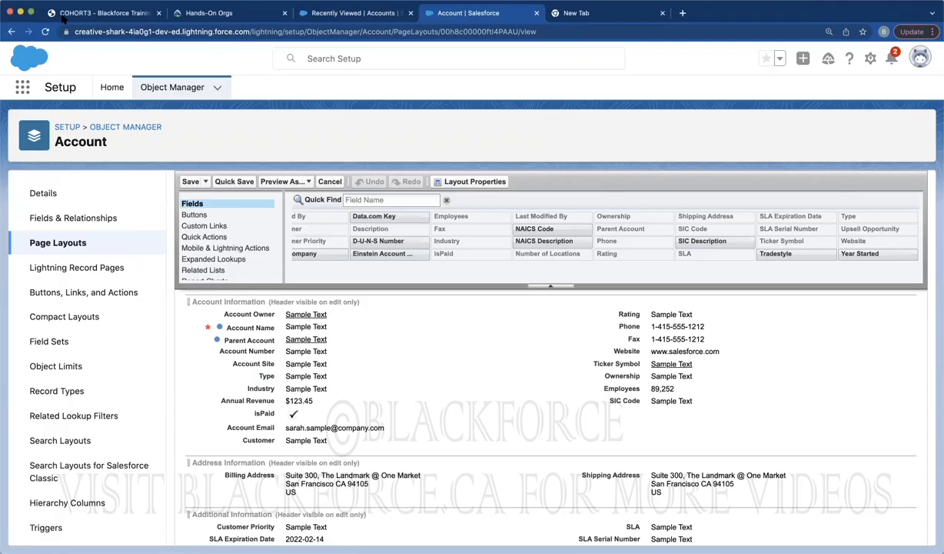
left_click(317, 13)
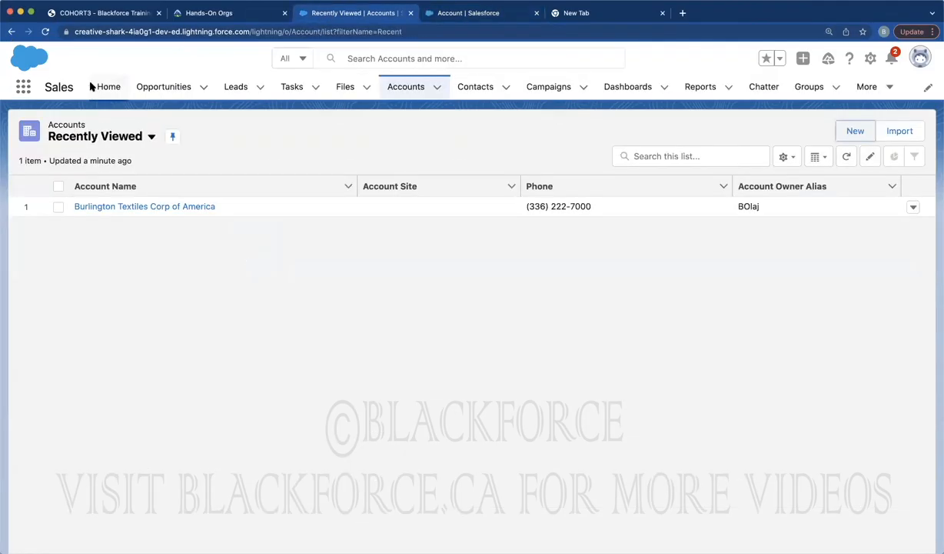
Reload the Accounts list and start a fresh New Account record
left_click(45, 31)
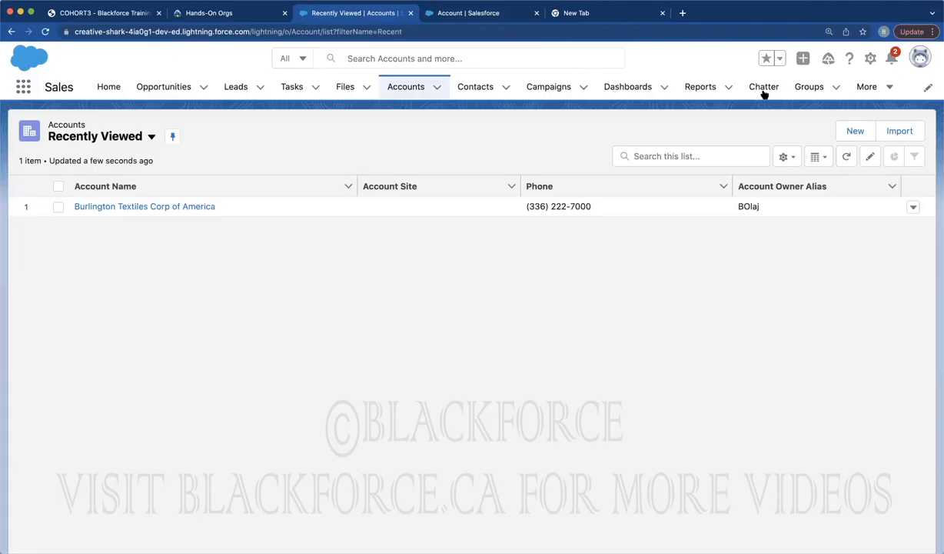
left_click(849, 132)
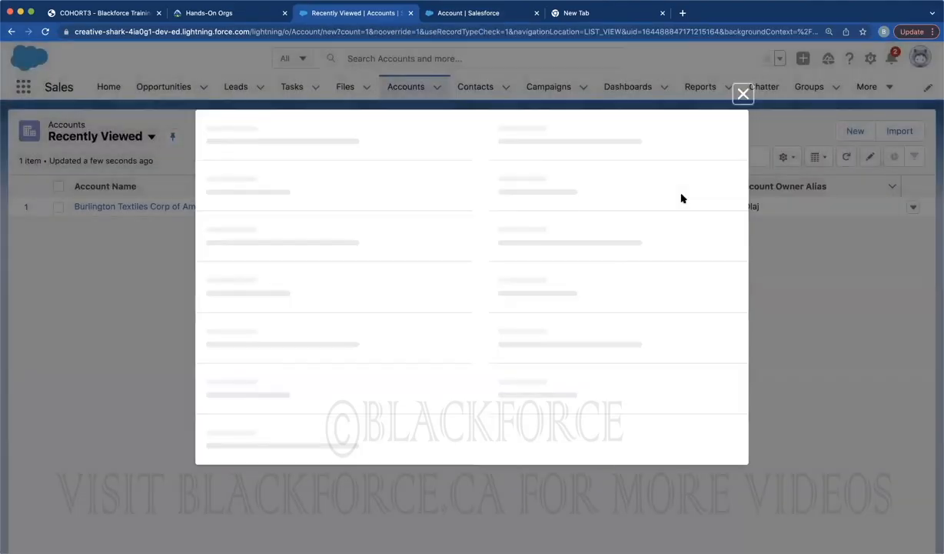
scroll(469, 262, "down", 10)
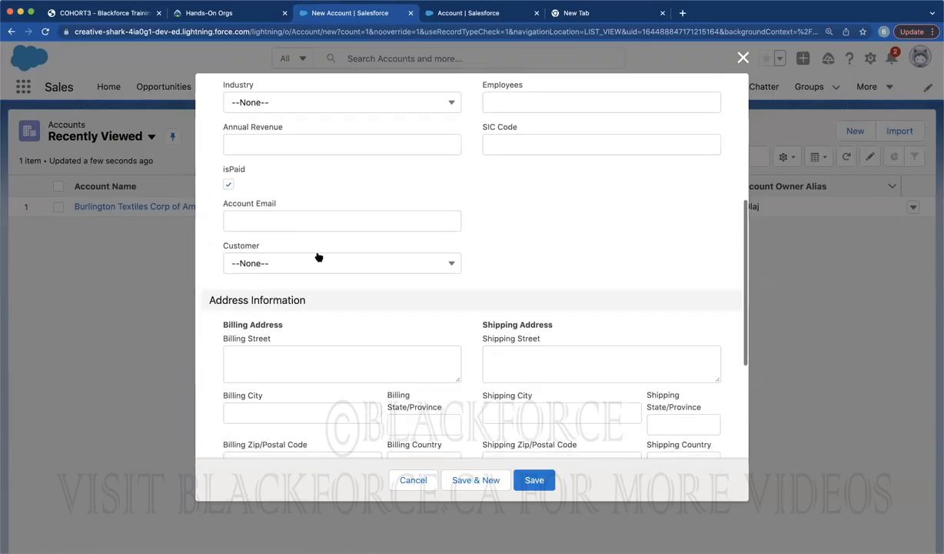
Cycle the Customer picklist through Basic and Standard, ending on Professional
left_click(241, 247)
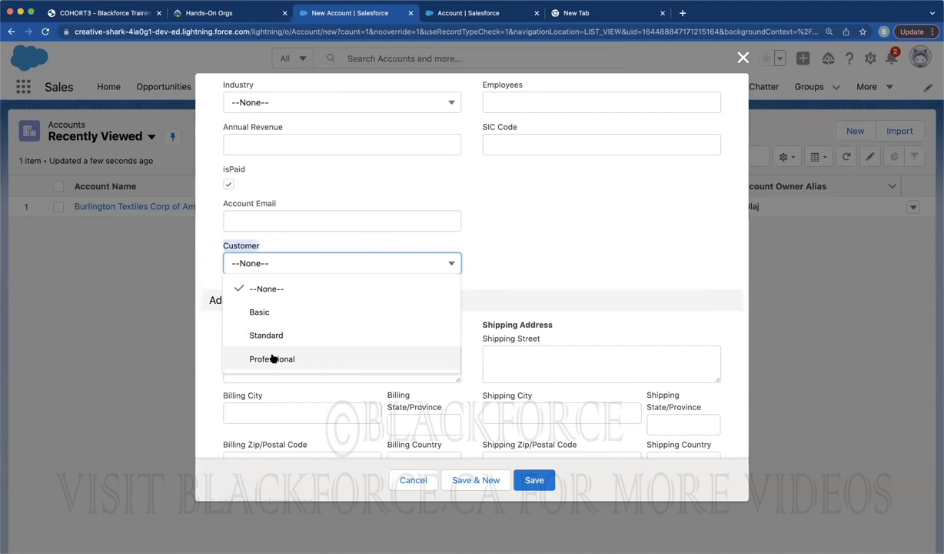
left_click(260, 313)
left_click(265, 264)
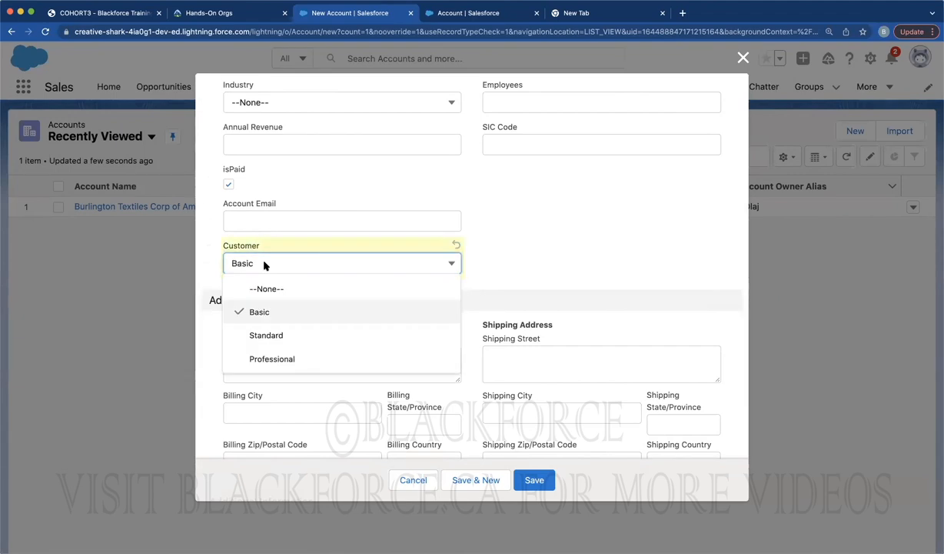
left_click(267, 334)
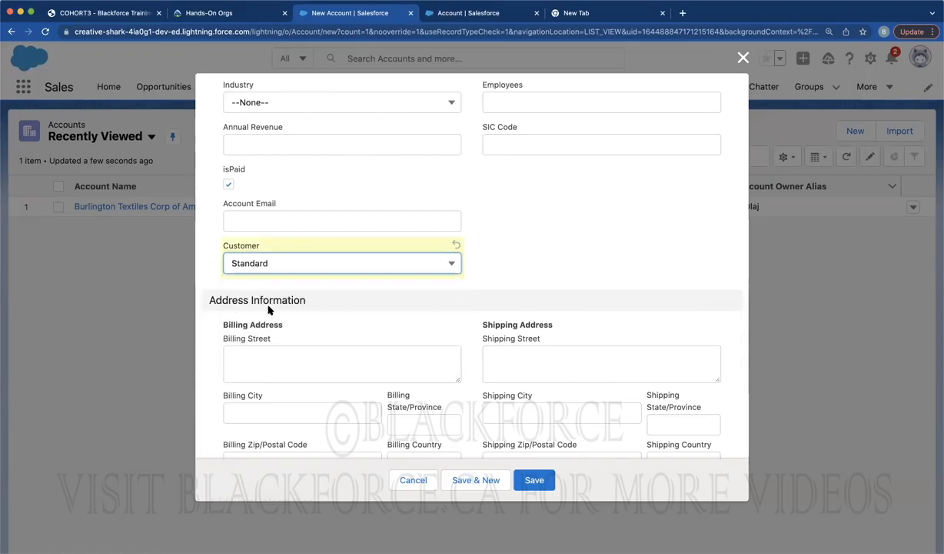
left_click(272, 266)
left_click(278, 358)
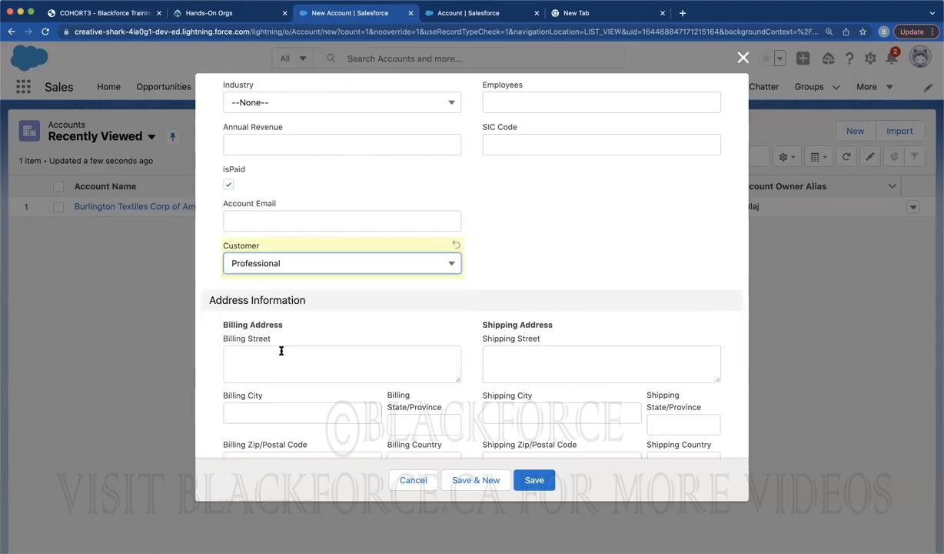
left_click(305, 264)
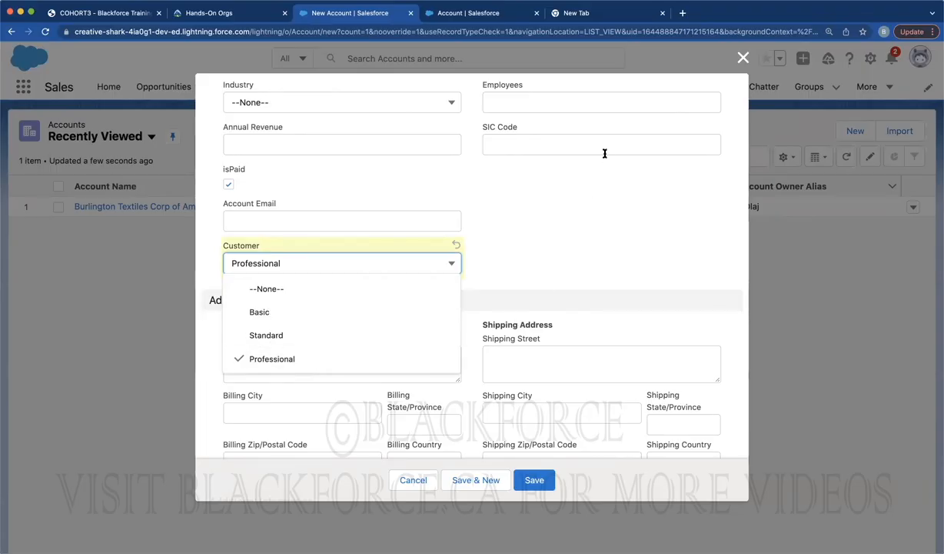
left_click(500, 12)
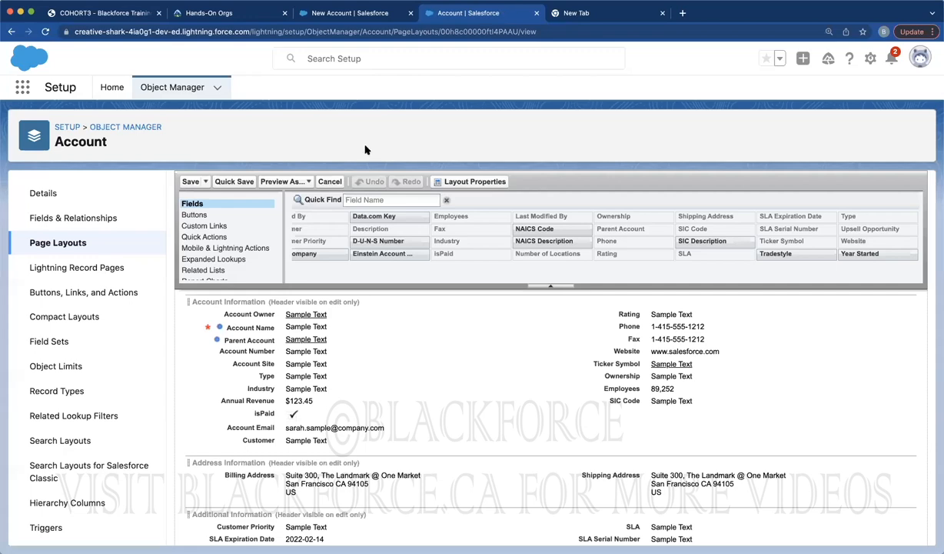
Open the Account object's Fields & Relationships and start a new custom field
left_click(67, 217)
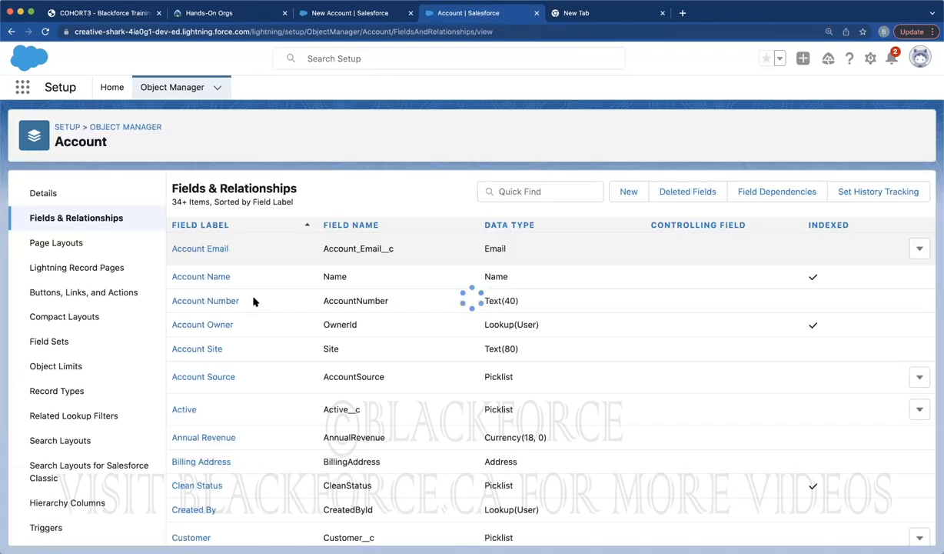
scroll(246, 311, "down", 10)
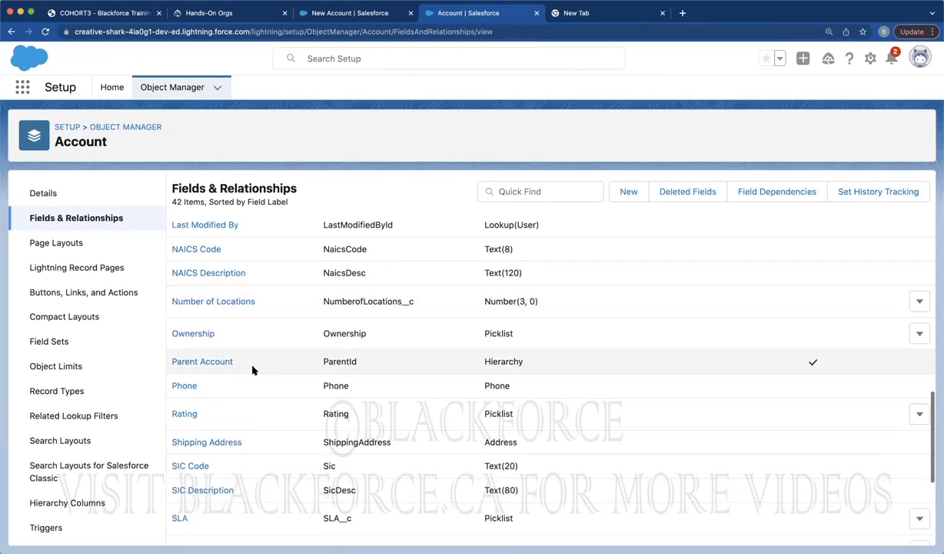
left_click(633, 186)
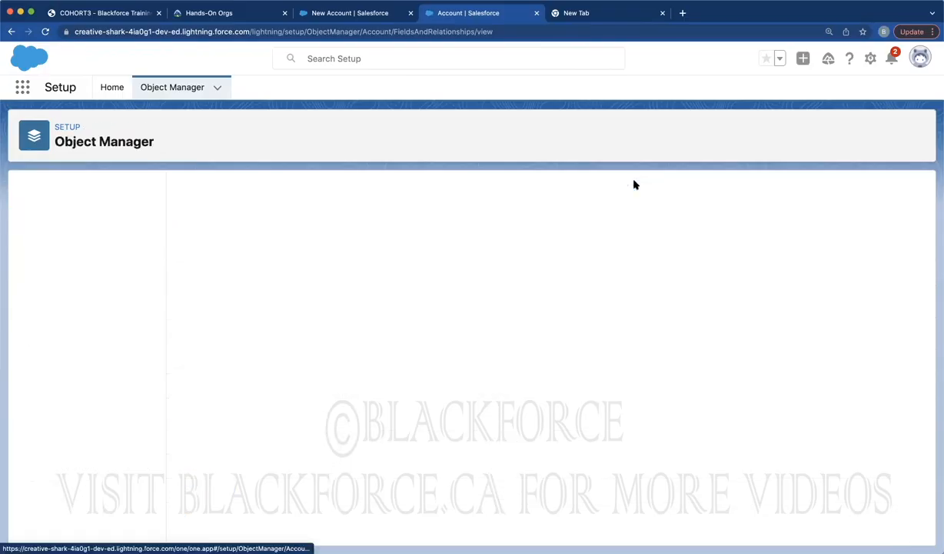
scroll(333, 376, "down", 5)
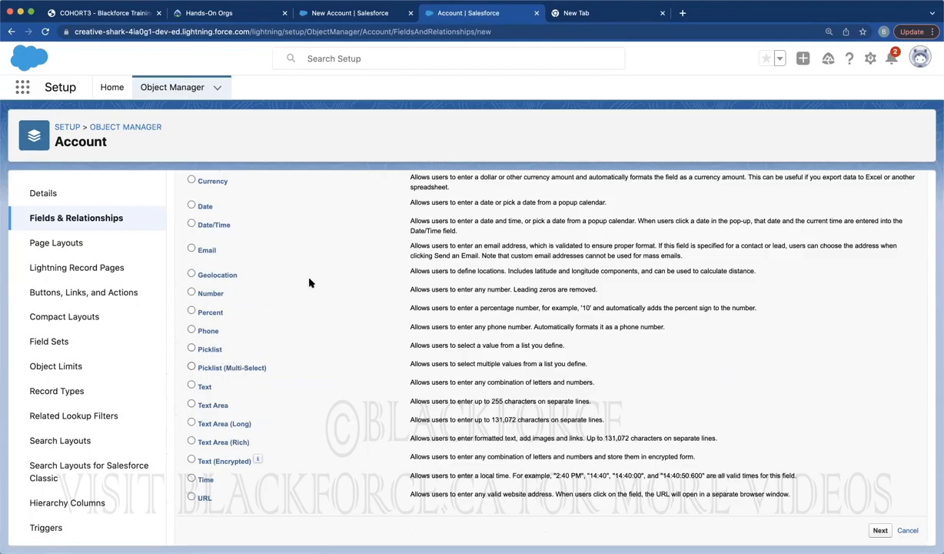
scroll(304, 269, "up", 5)
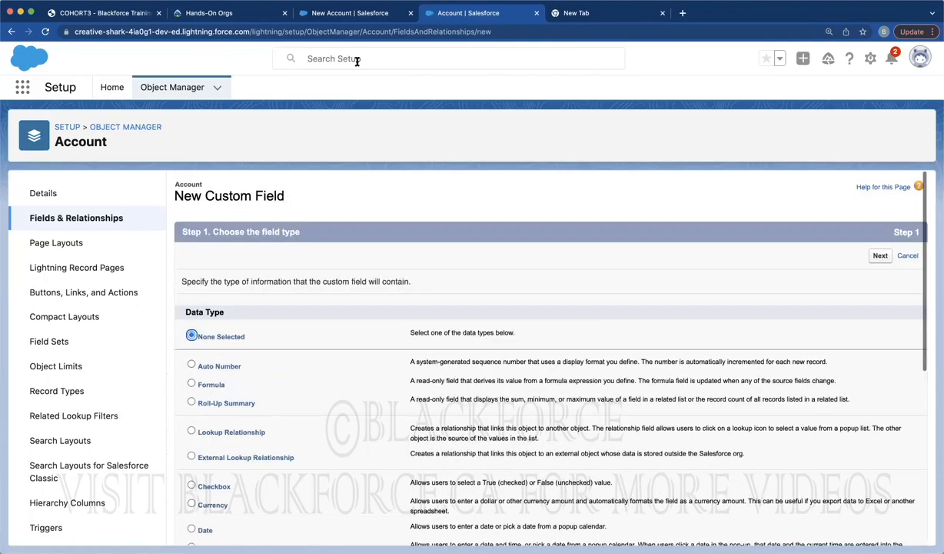
Discard the unsaved New Account form and show the Account Page Layouts list
left_click(365, 13)
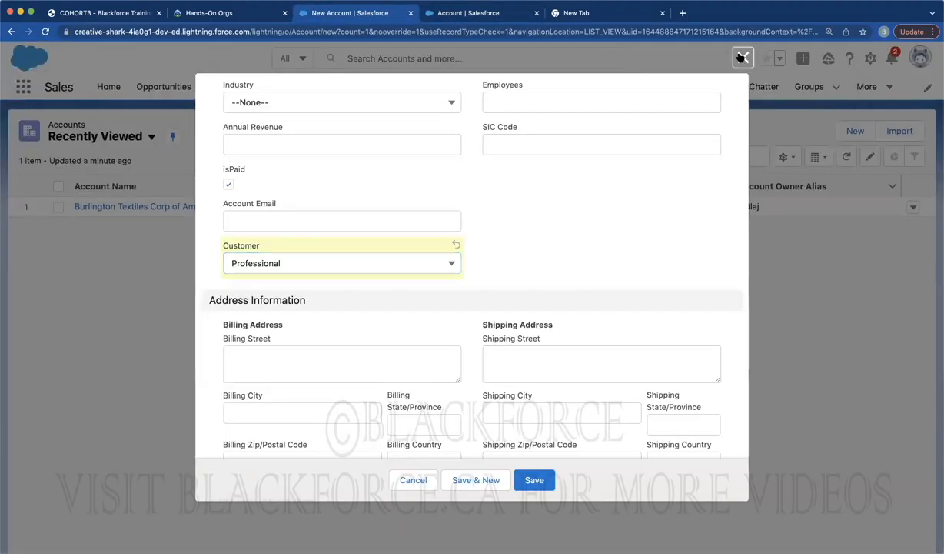
key("Escape")
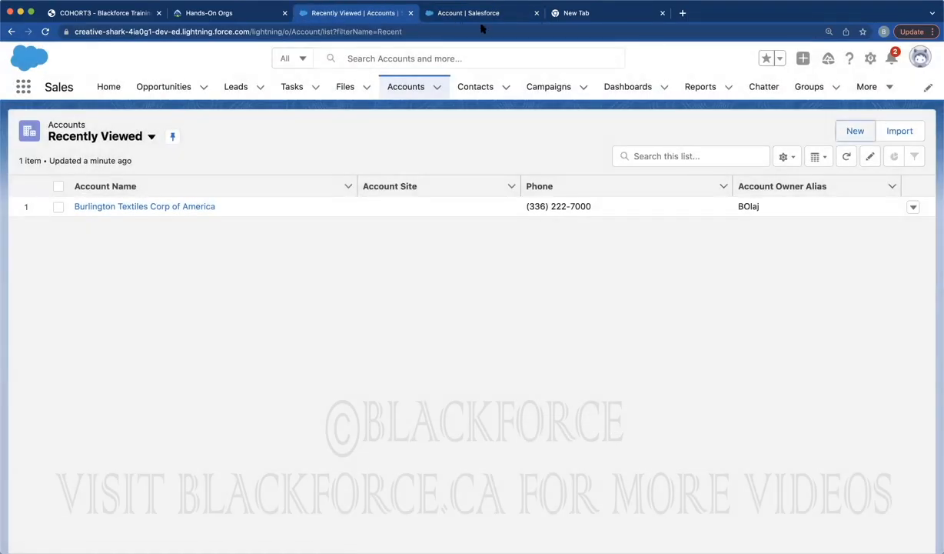
left_click(435, 13)
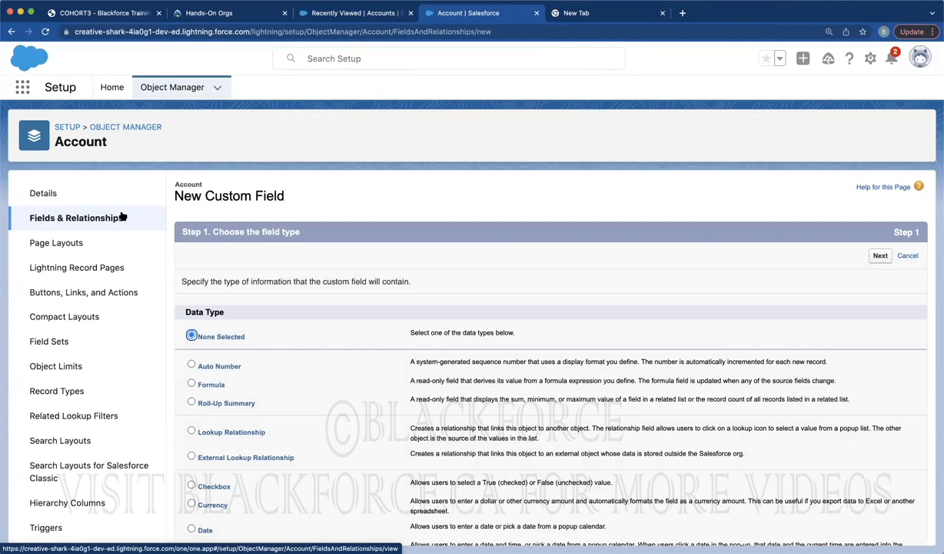
left_click(68, 244)
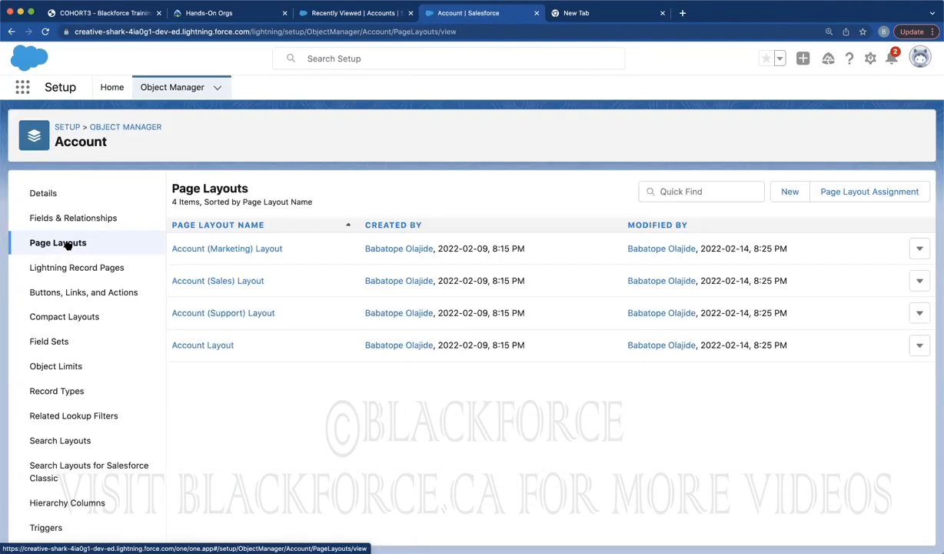
Review isPaid, Account Email and Customer on Burlington Textiles Corp of America's Details tab
left_click(309, 16)
left_click(146, 207)
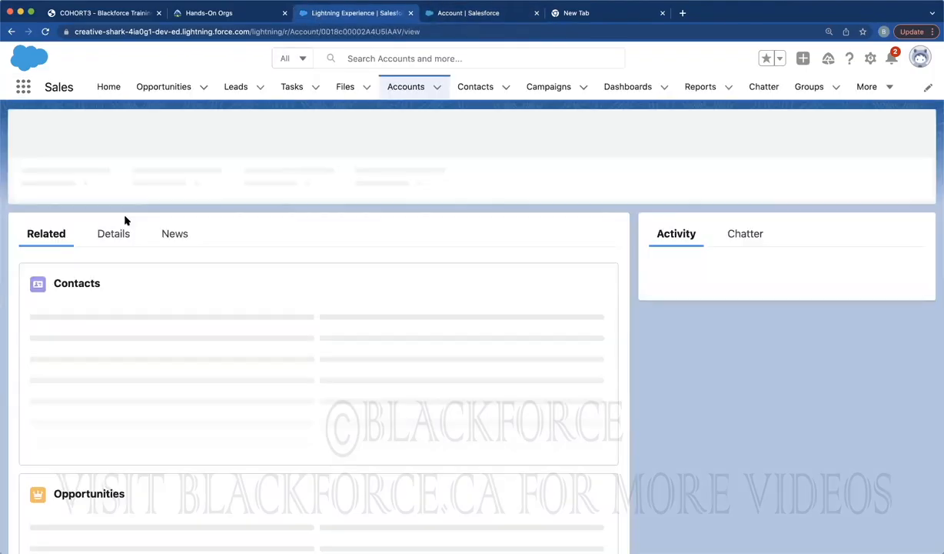
left_click(109, 237)
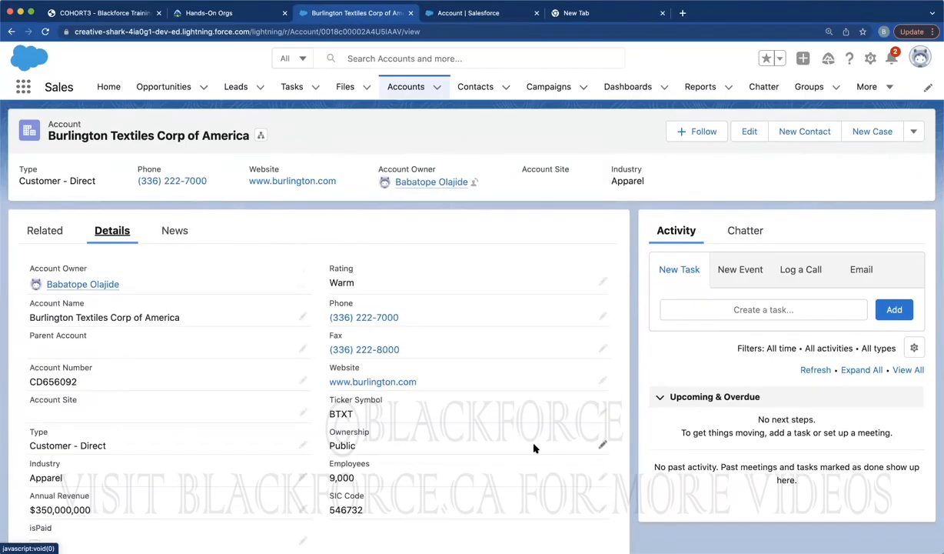
scroll(535, 448, "down", 5)
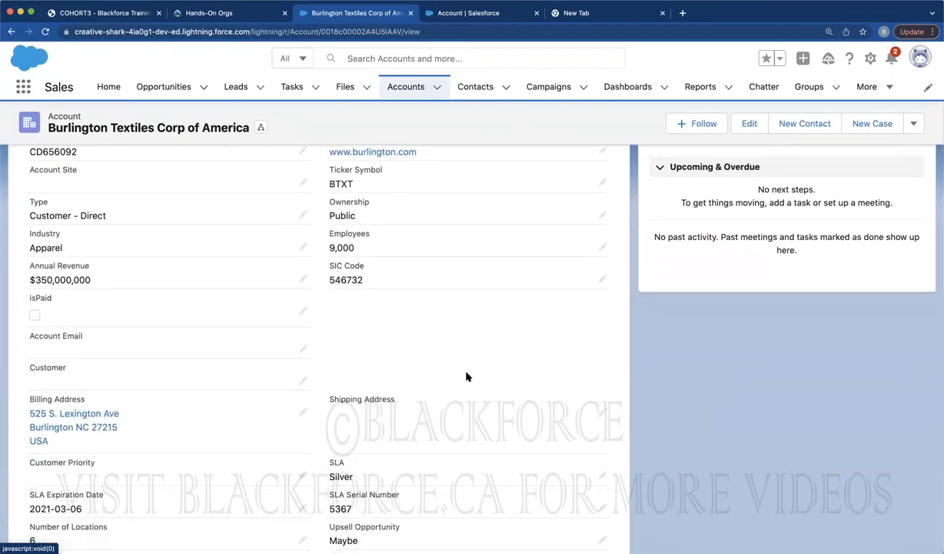
scroll(466, 374, "down", 3)
scroll(256, 413, "up", 8)
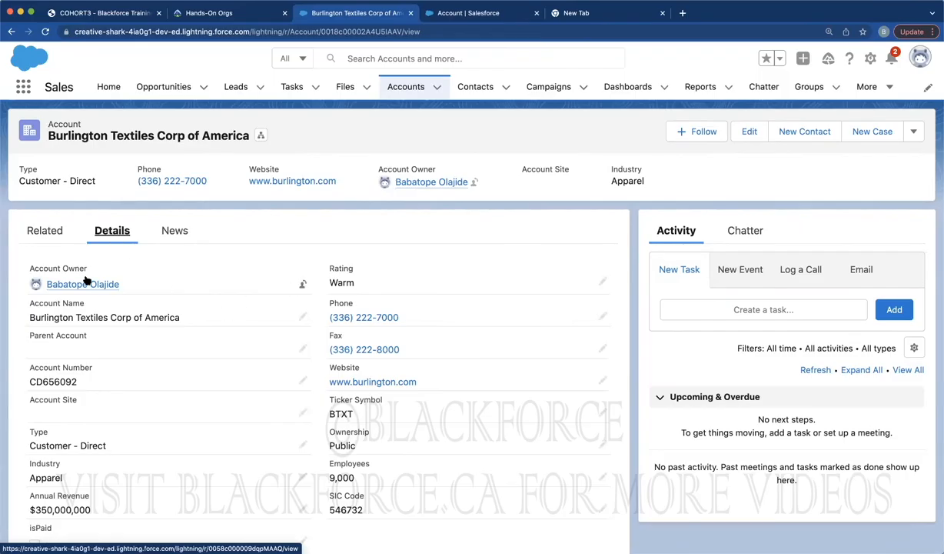
scroll(413, 413, "down", 3)
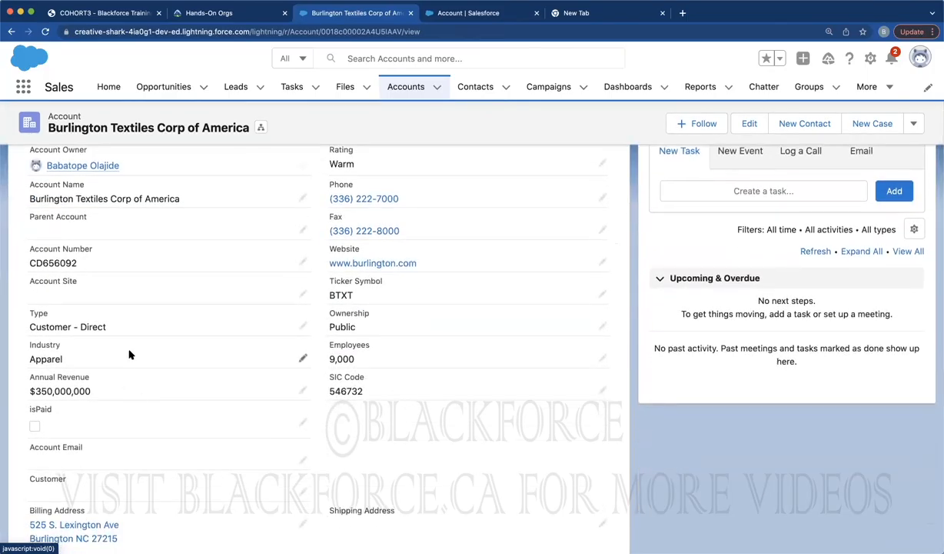
left_click(457, 14)
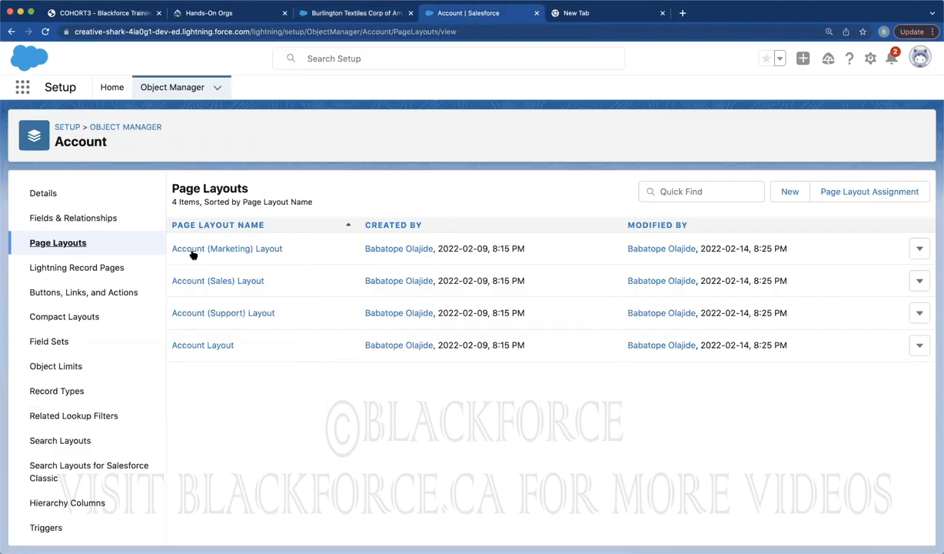
Open Account Layout in the layout editor and scroll to its Account Information section
left_click(200, 346)
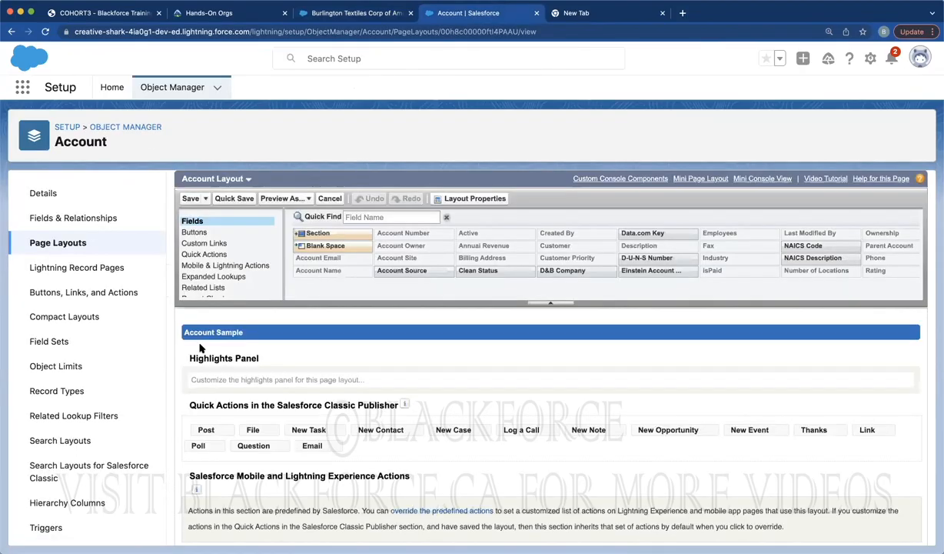
scroll(200, 348, "down", 10)
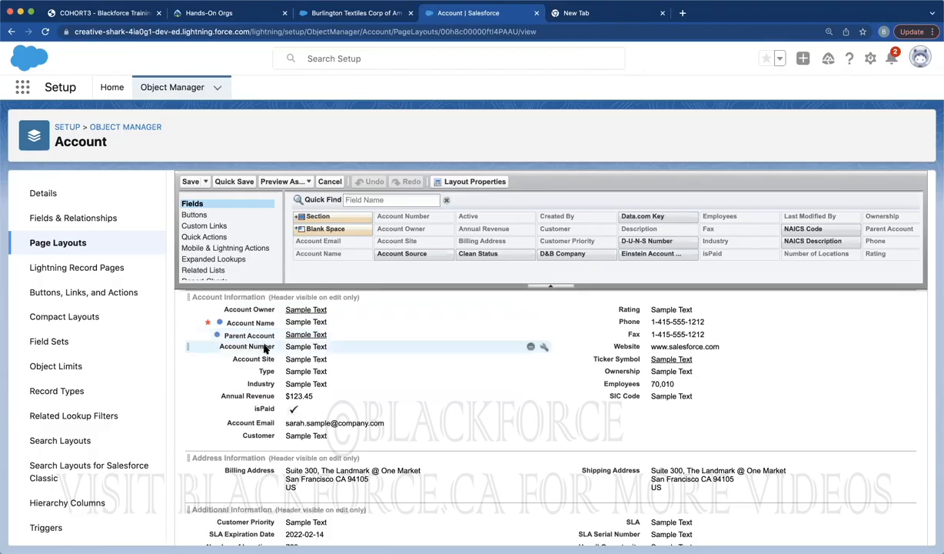
left_click(352, 12)
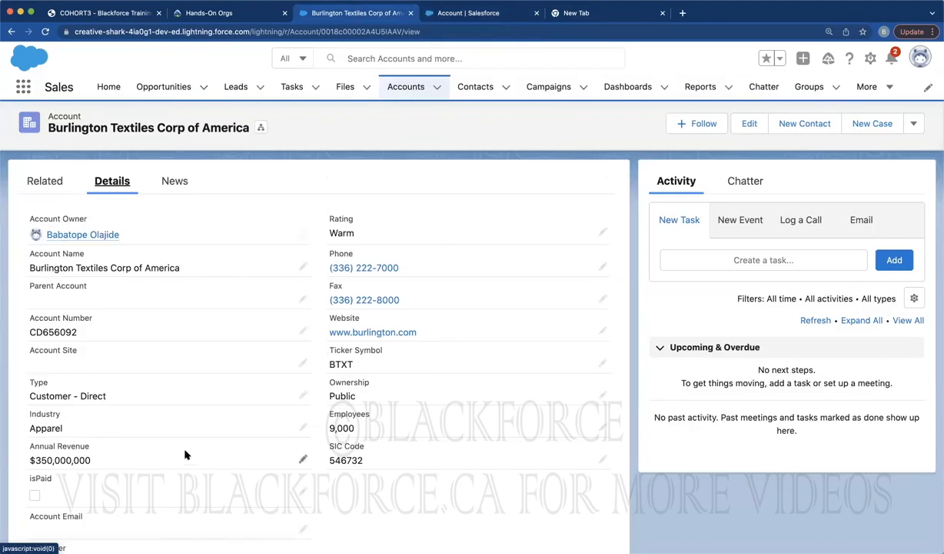
left_click(475, 13)
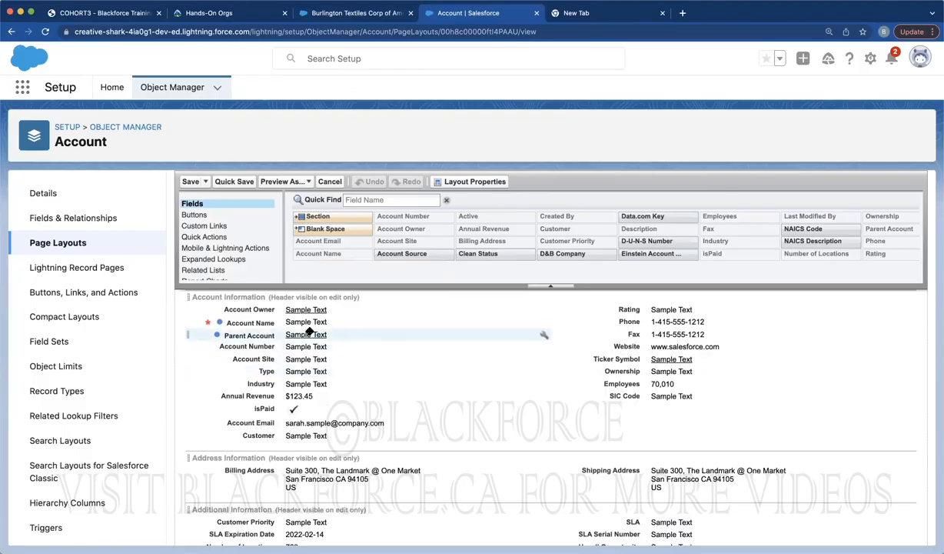
scroll(396, 423, "down", 5)
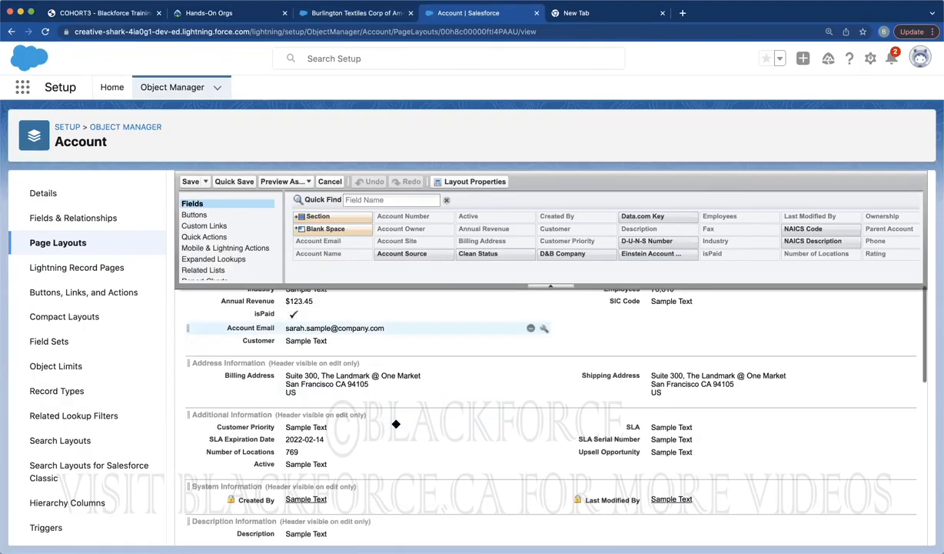
scroll(396, 423, "up", 7)
scroll(396, 423, "up", 2)
scroll(394, 428, "down", 3)
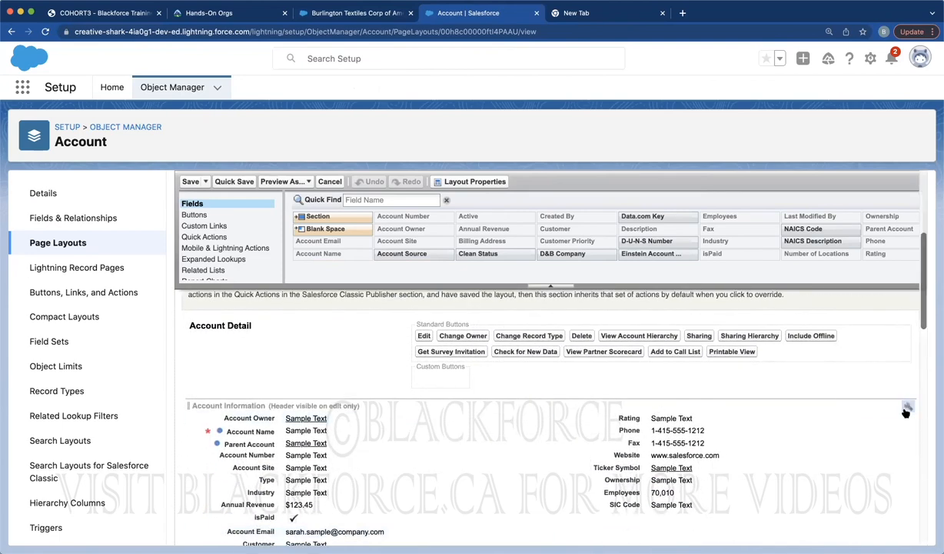
Switch the Account Information section to 1-Column, then restore 2-Column layout
left_click(908, 408)
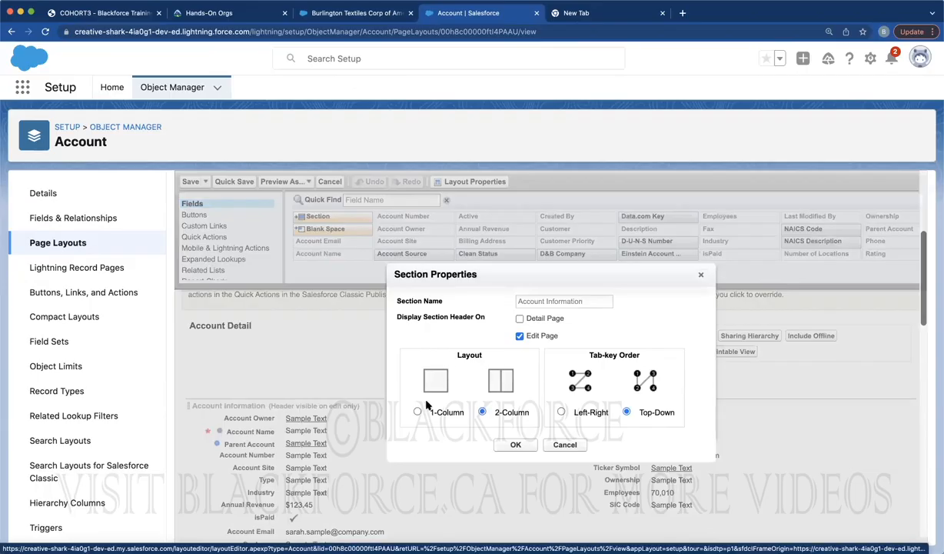
left_click(417, 412)
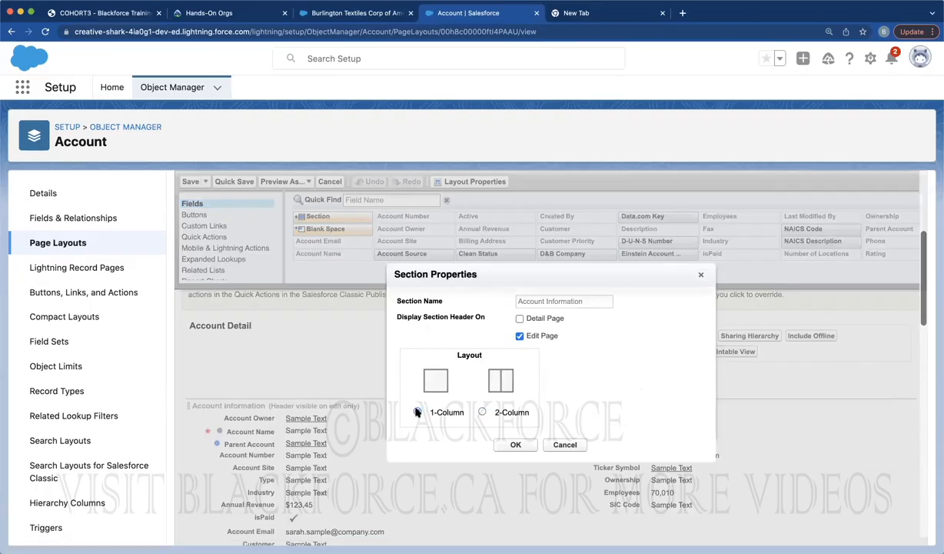
left_click(481, 413)
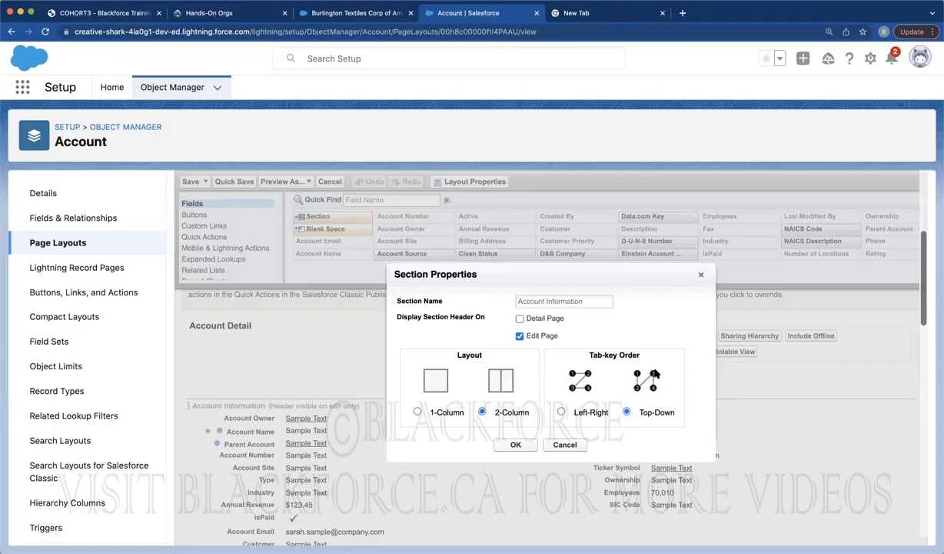
left_click(369, 16)
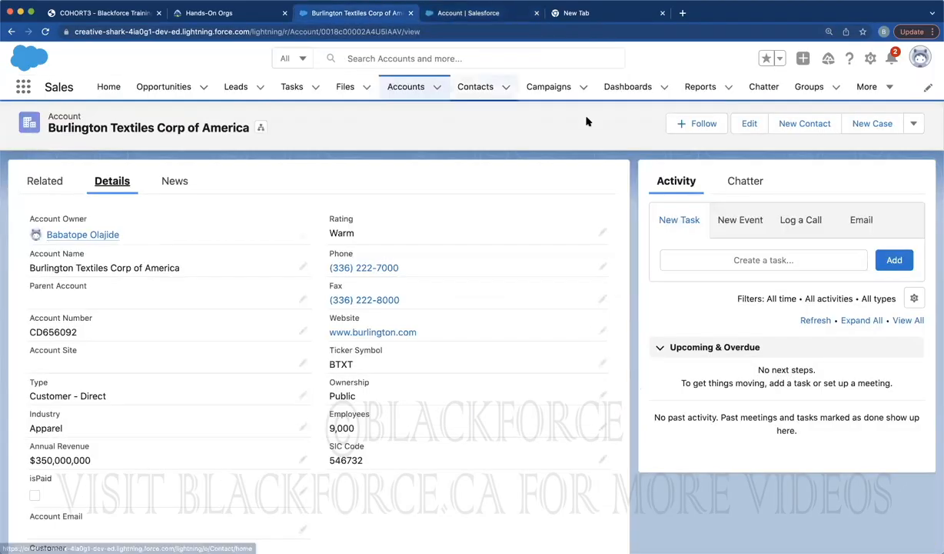
Start a New Account and step through Account Name, Phone, Parent Account and Fax fields
left_click(405, 88)
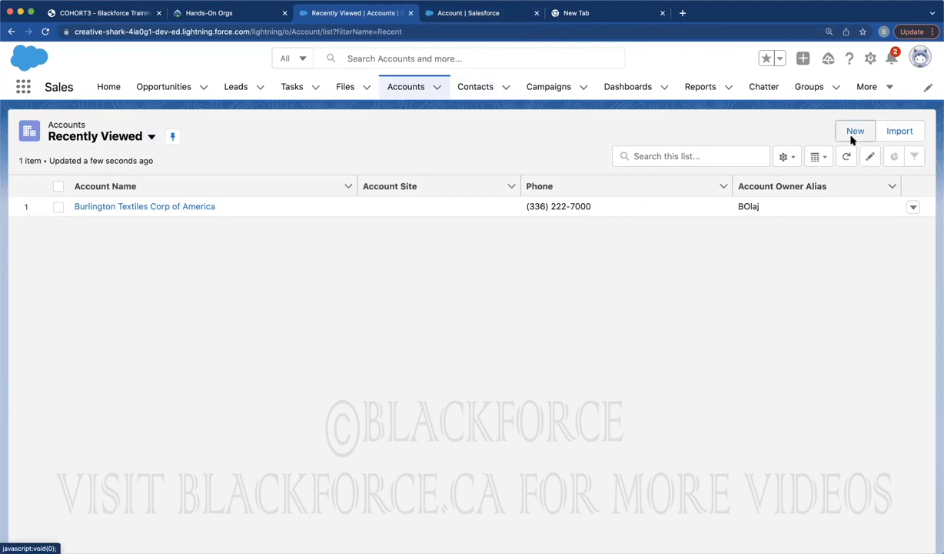
left_click(854, 133)
left_click(274, 209)
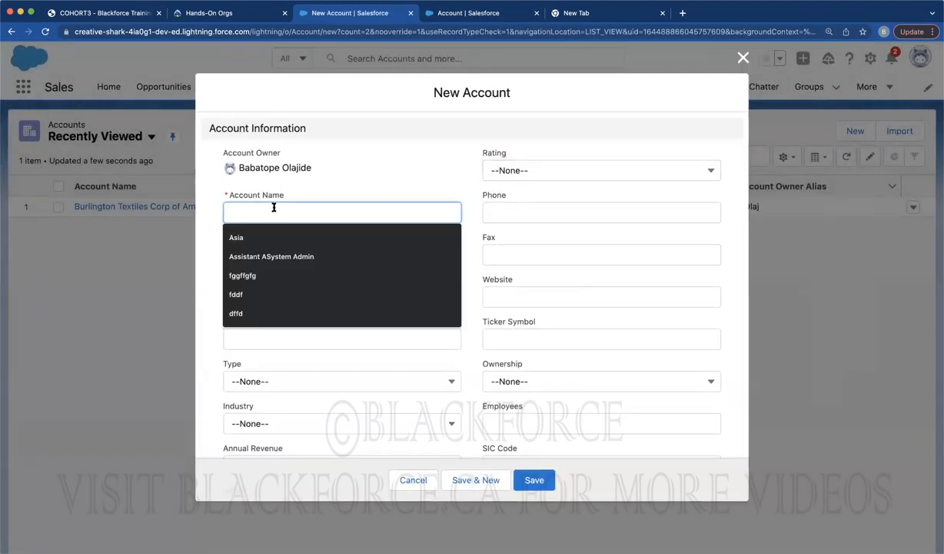
key("Tab")
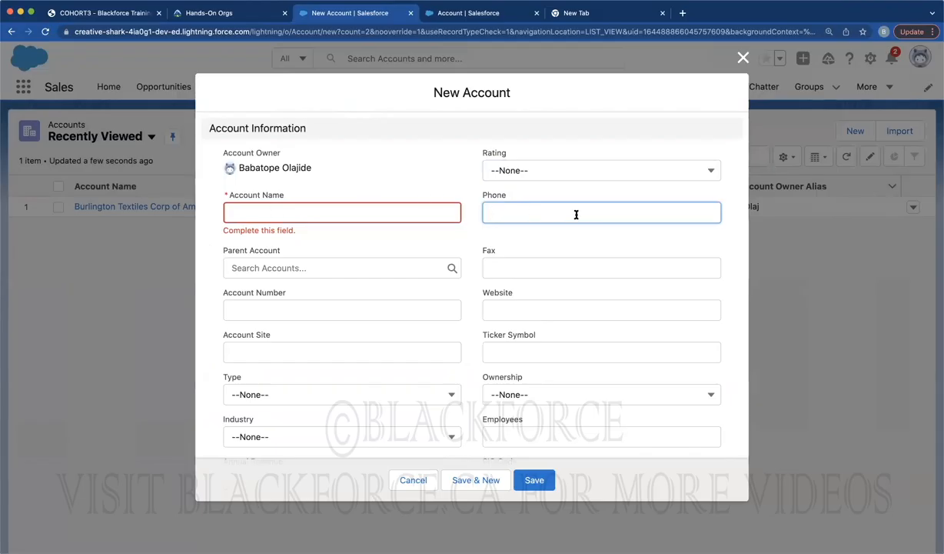
key("Tab")
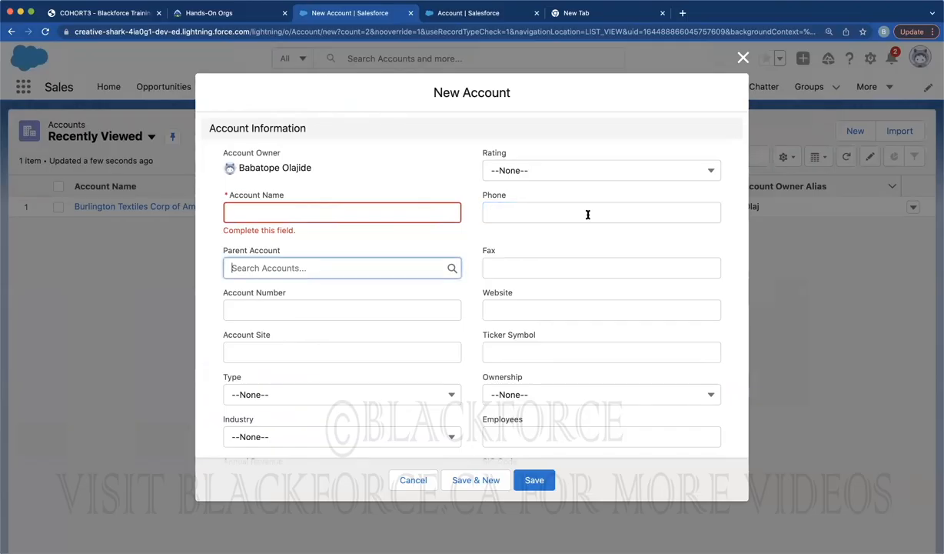
key("Tab")
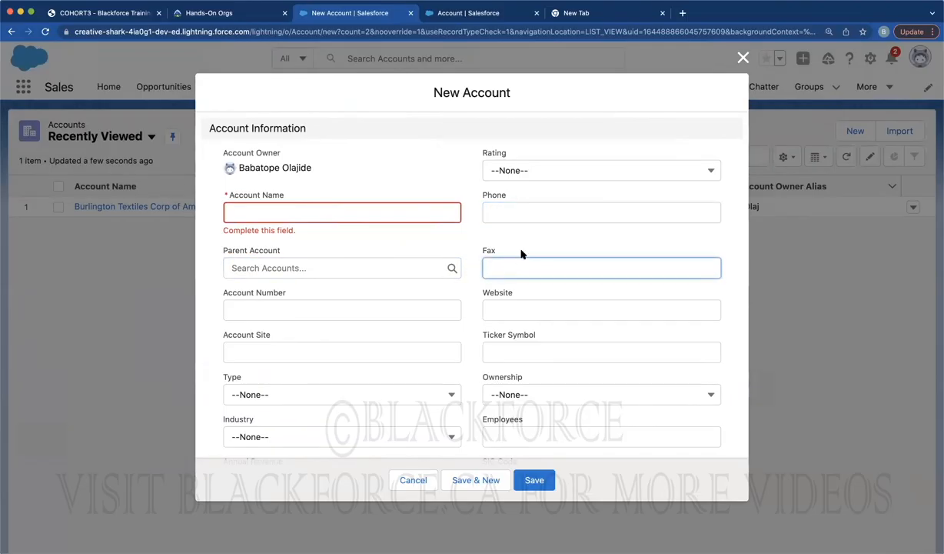
left_click(463, 12)
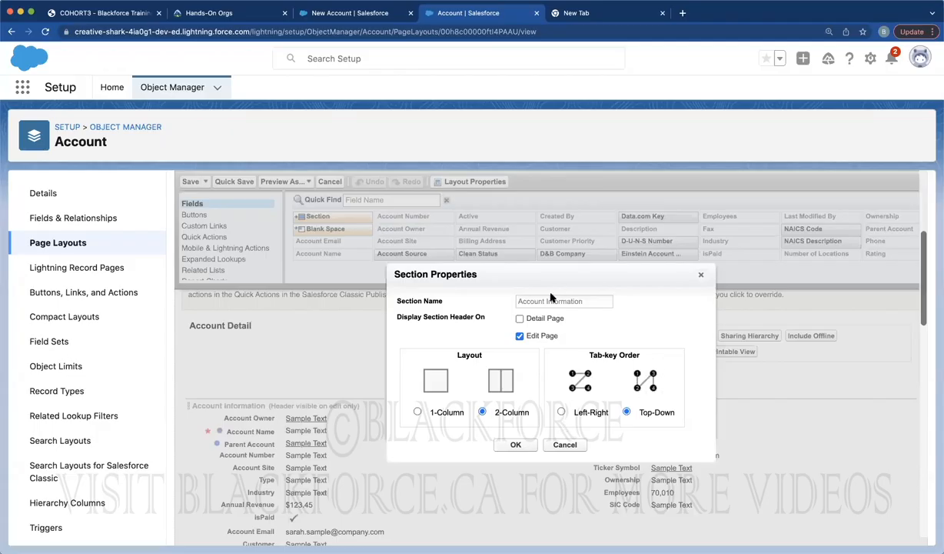
Compare the Account Information heading with the section name, then close Section Properties unchanged
left_click(317, 18)
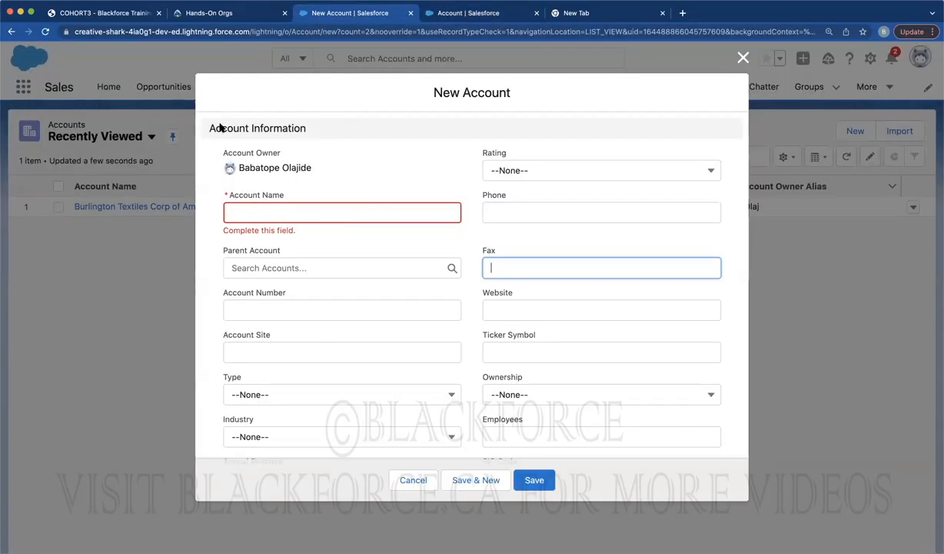
left_click_drag(209, 130, 302, 127)
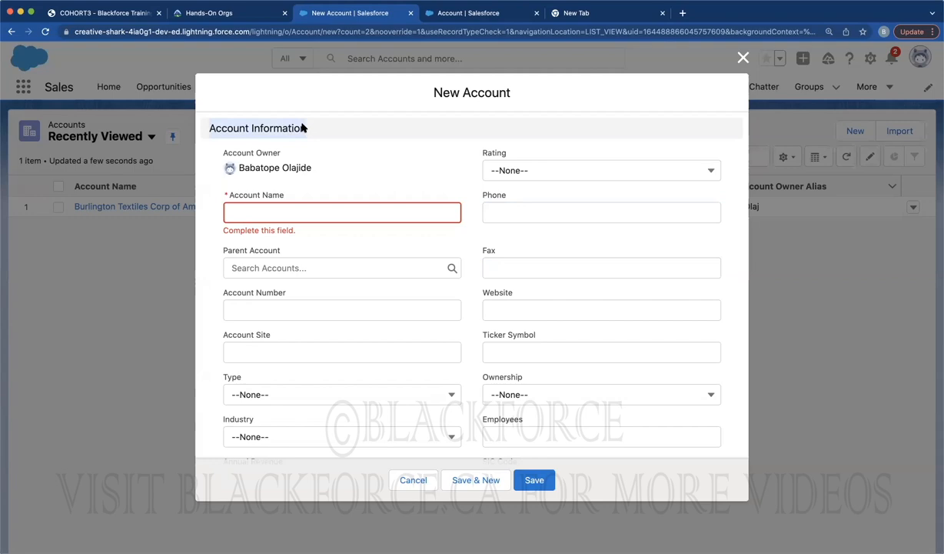
left_click(452, 13)
double_click(567, 303)
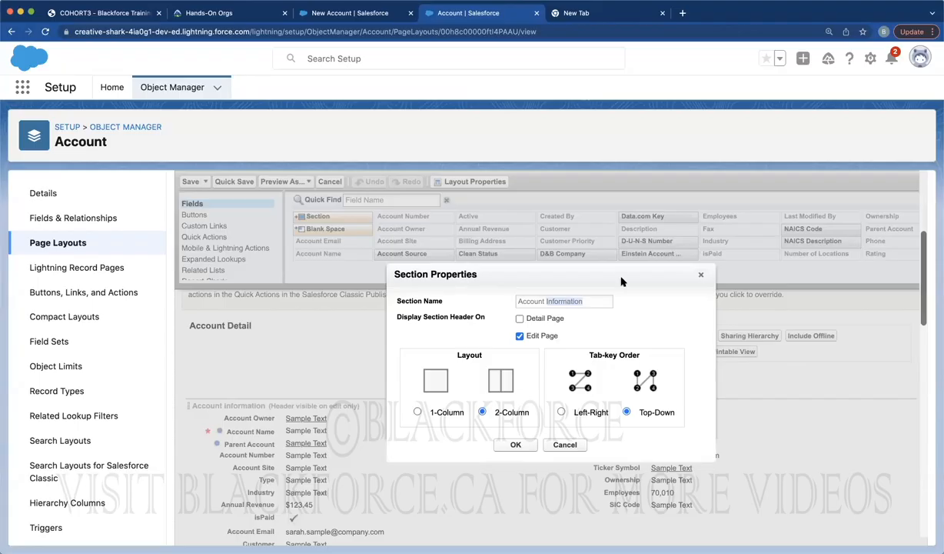
left_click(701, 276)
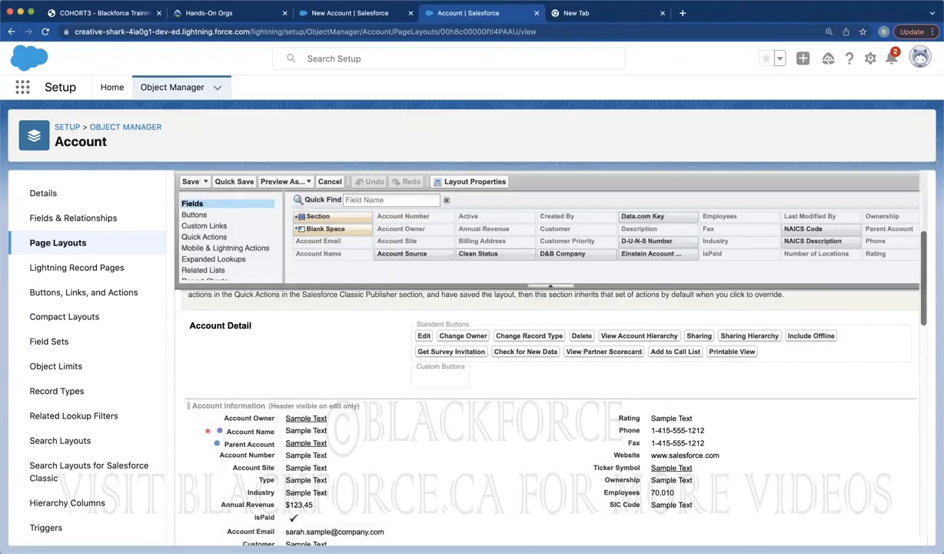
Close the New Account form and return to the Account Page Layouts list
left_click(353, 12)
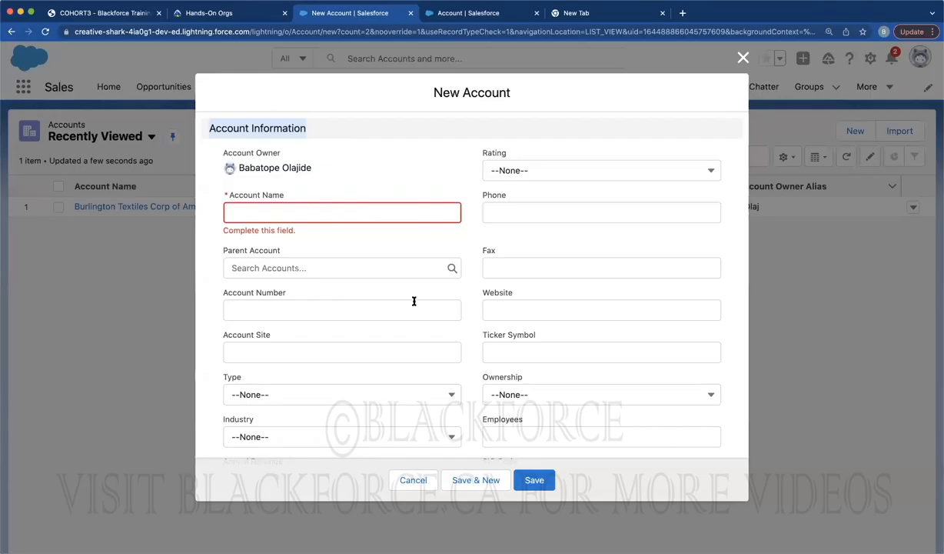
scroll(376, 307, "down", 15)
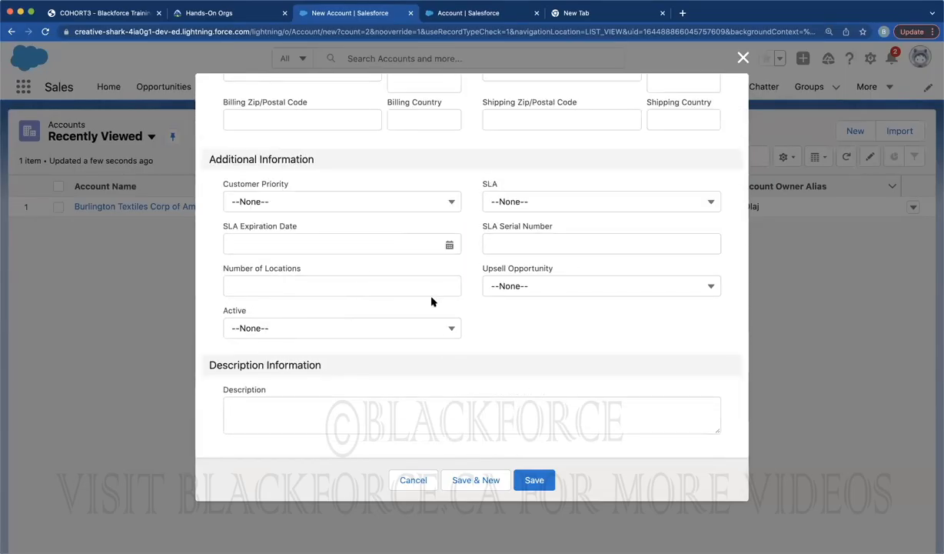
left_click(742, 57)
left_click(471, 12)
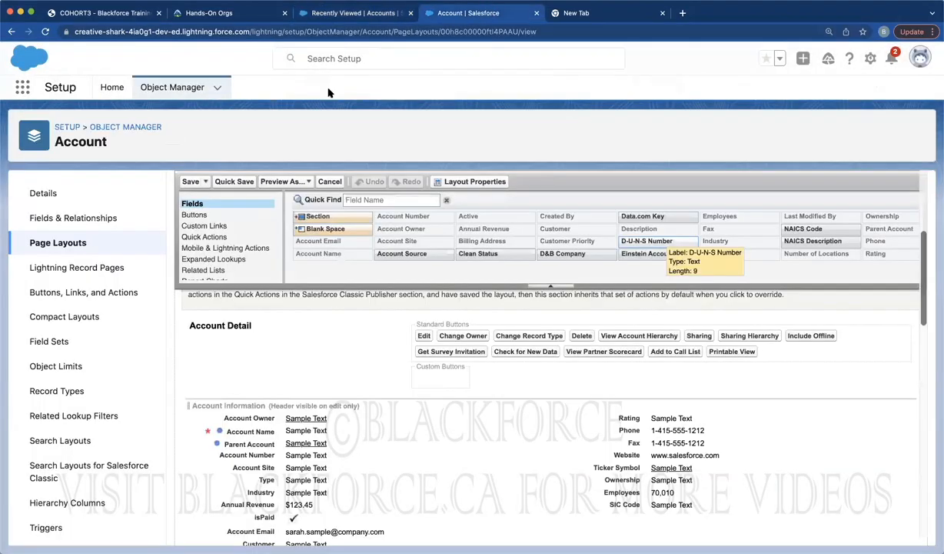
left_click(58, 243)
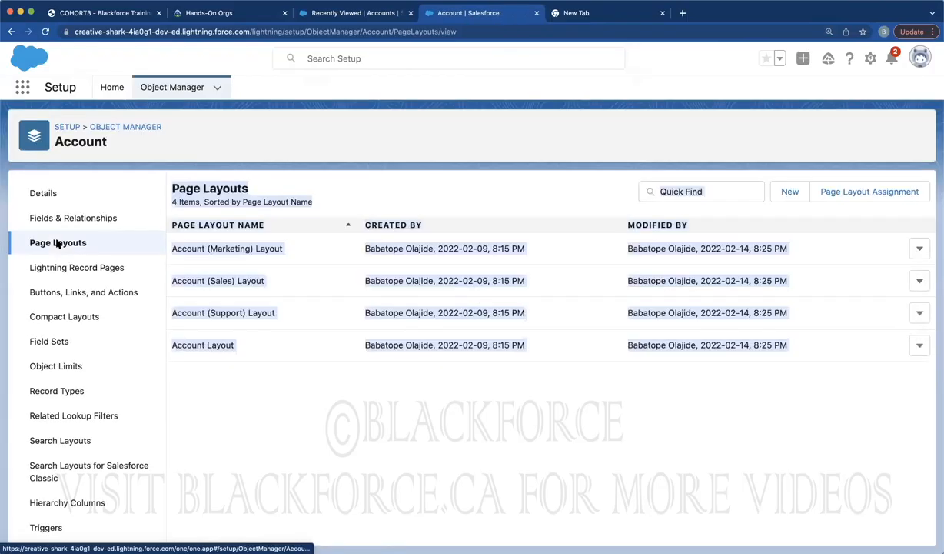
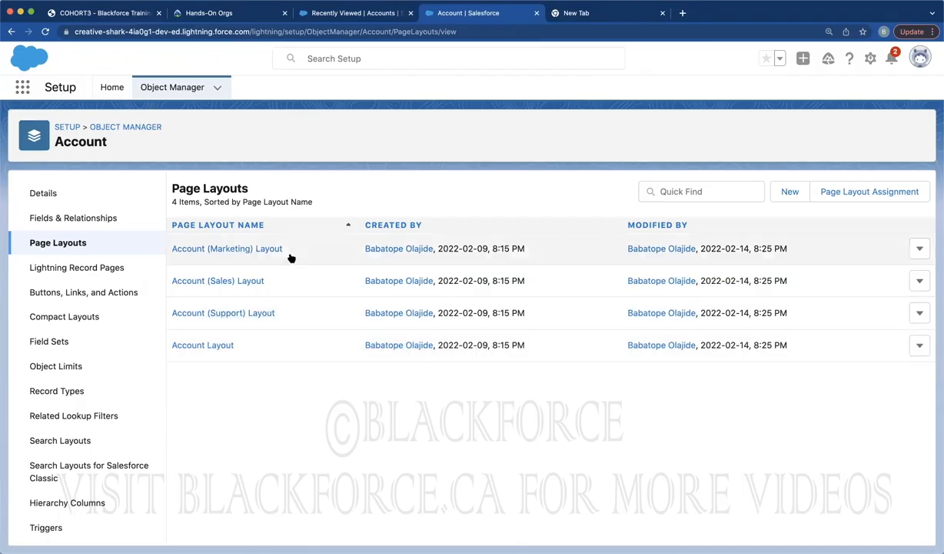
Check the Burlington Textiles Corp of America record's details, then return to Account page layouts
left_click(375, 10)
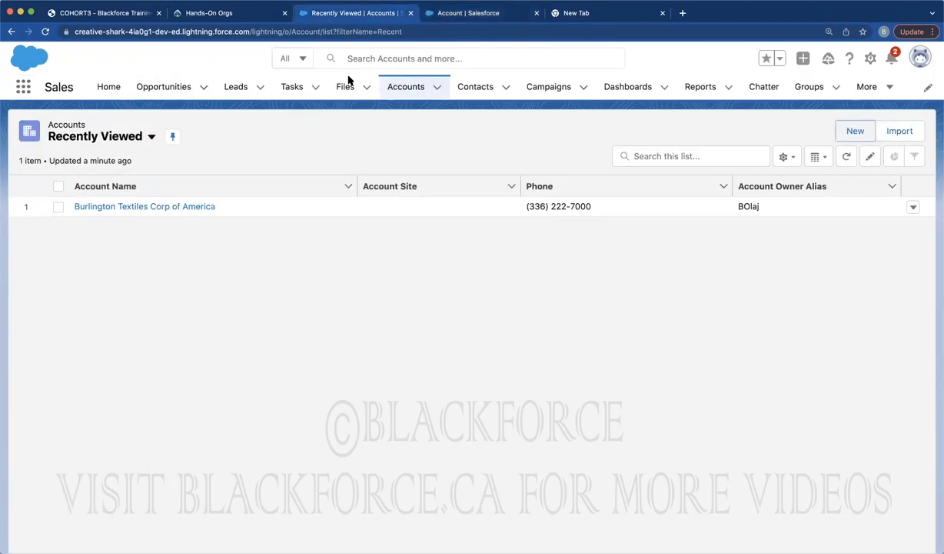
left_click(148, 206)
left_click(119, 239)
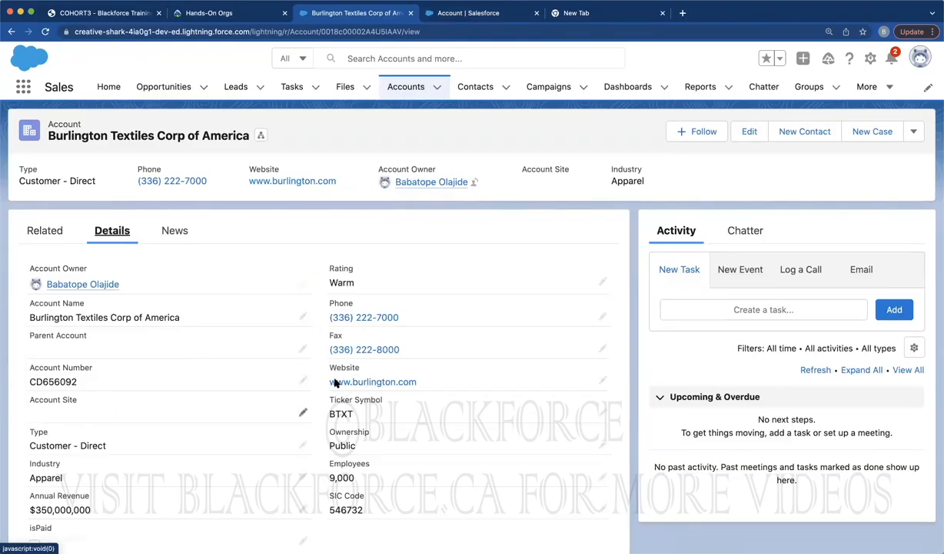
left_click(448, 19)
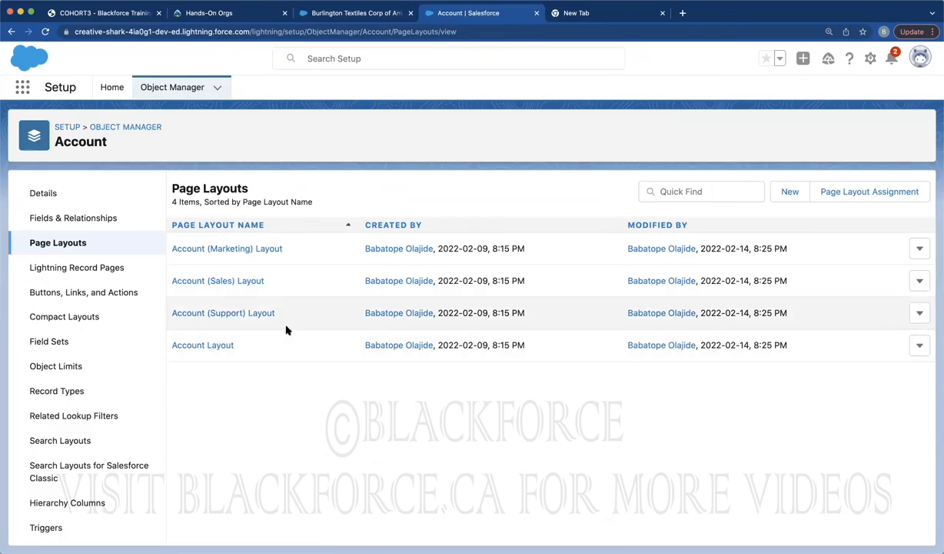
Review which layout each profile uses under Page Layout Assignment, then start editing assignments
left_click(862, 193)
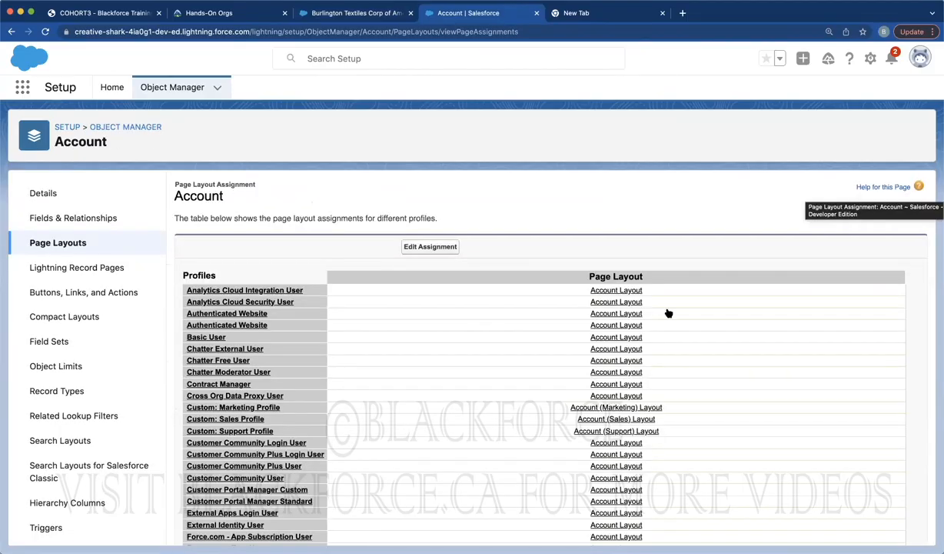
scroll(528, 396, "down", 5)
scroll(528, 396, "down", 2)
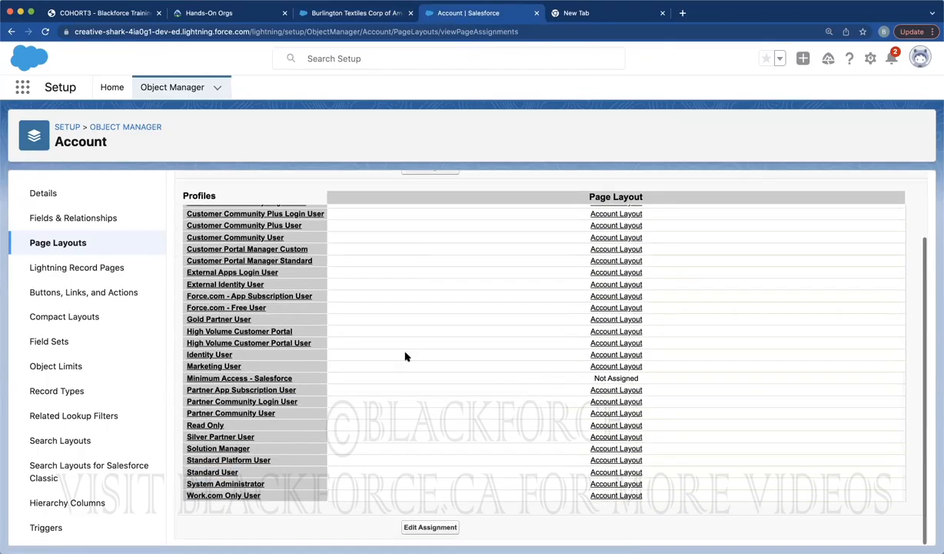
scroll(292, 246, "up", 4)
scroll(289, 230, "up", 2)
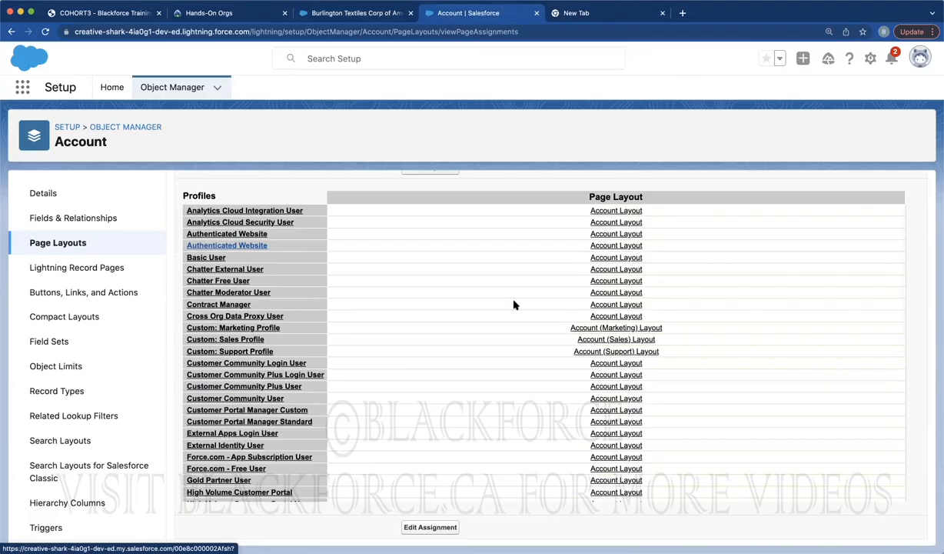
scroll(512, 304, "up", 2)
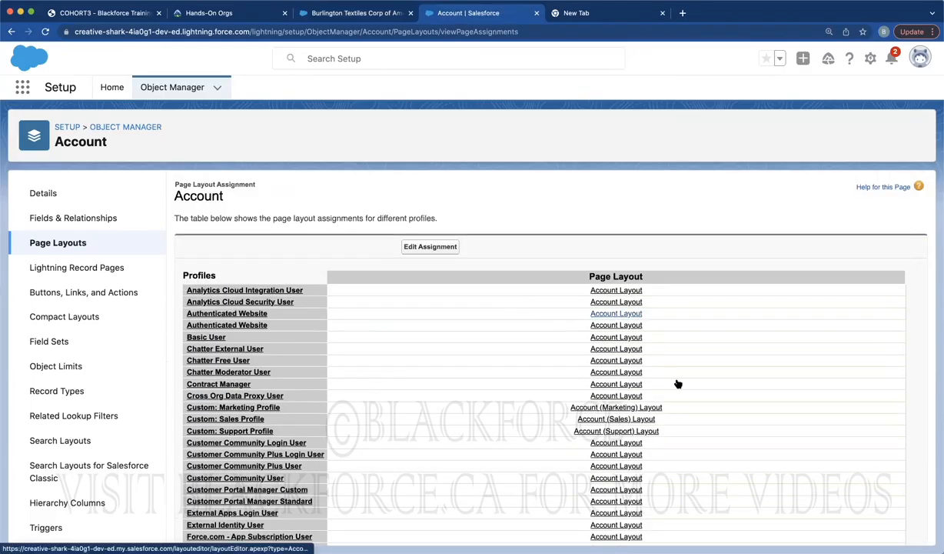
scroll(676, 386, "down", 5)
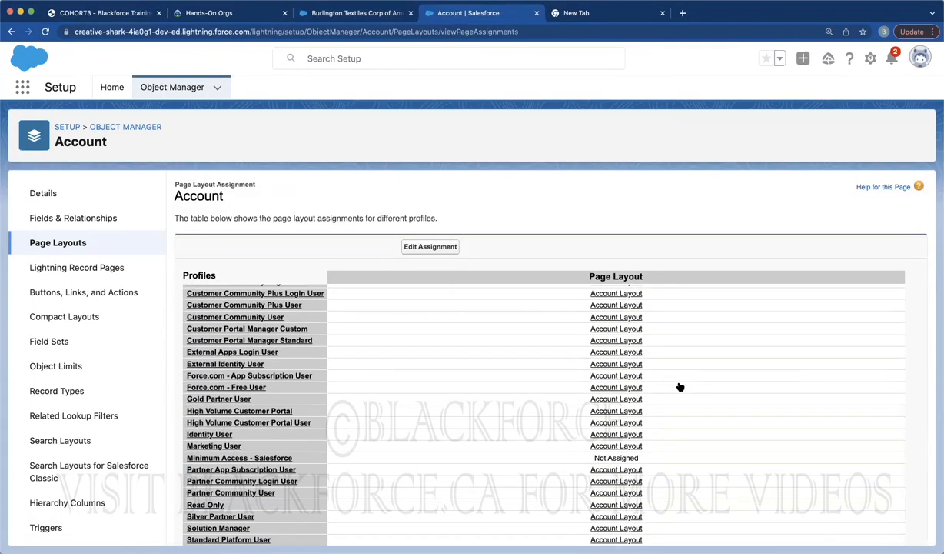
scroll(506, 393, "down", 2)
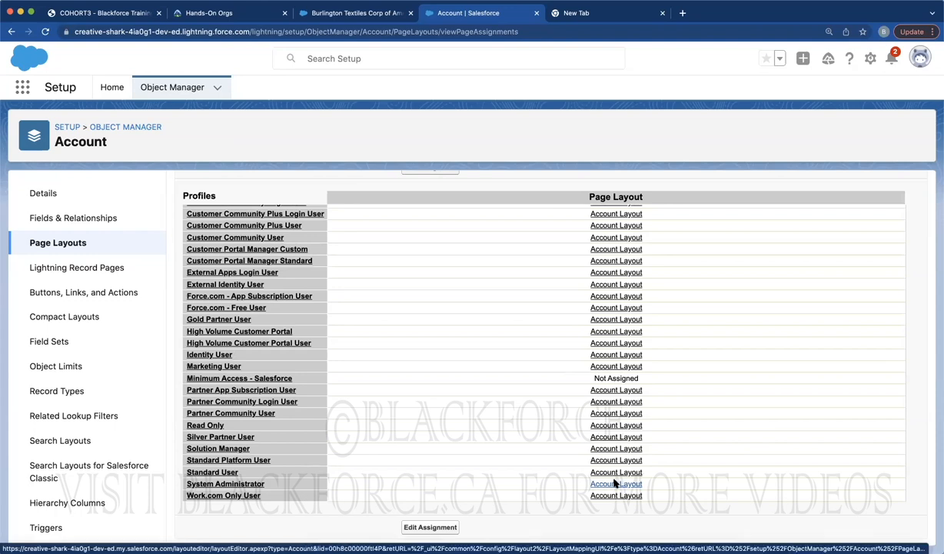
scroll(693, 310, "up", 5)
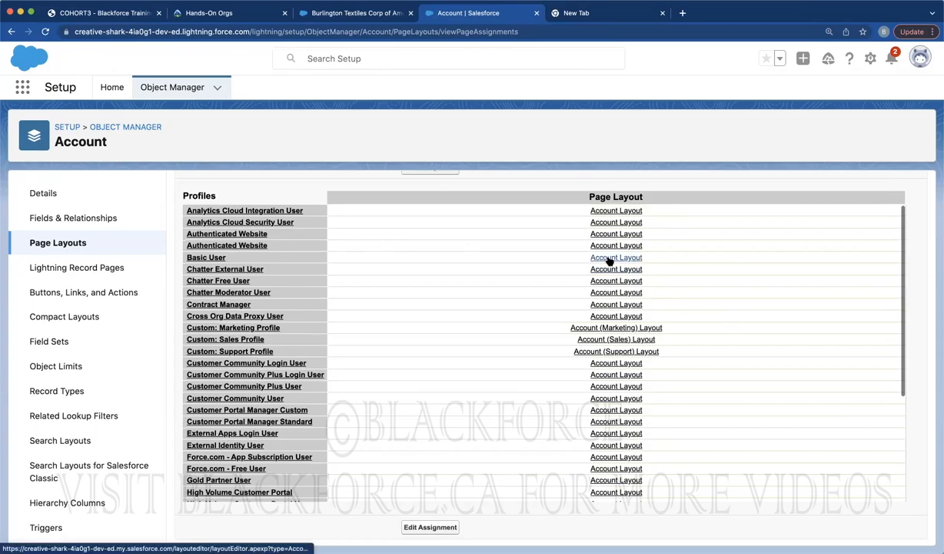
scroll(503, 270, "up", 3)
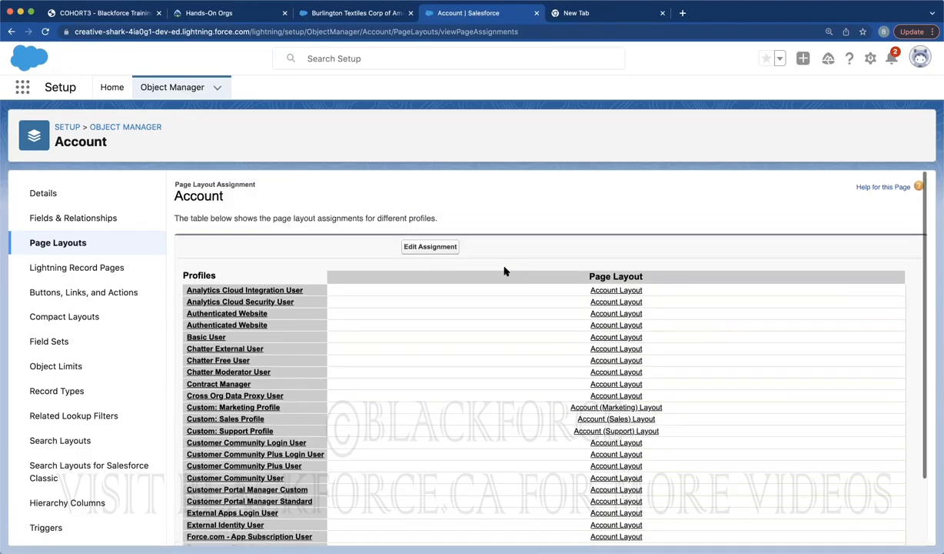
left_click(424, 247)
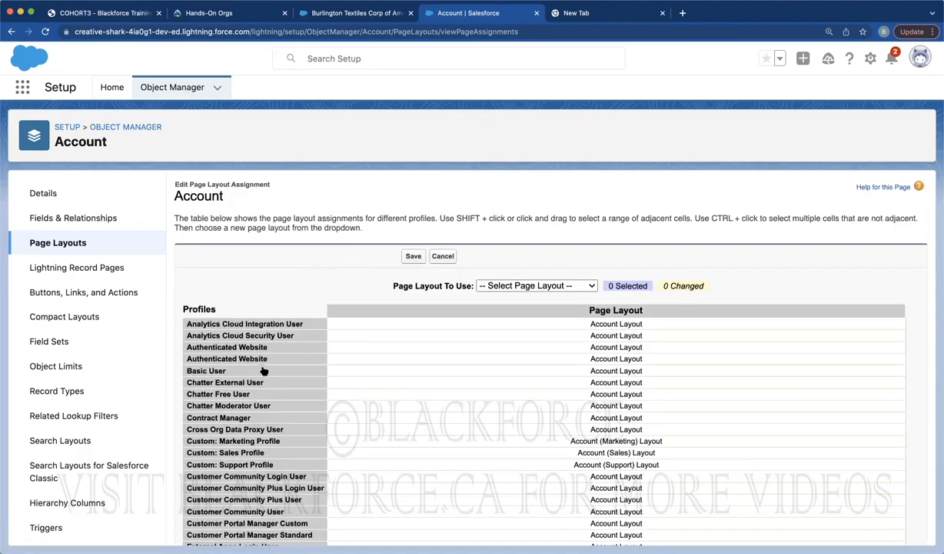
Assign the Account (Sales) Layout to the Basic User profile and save
left_click(262, 372)
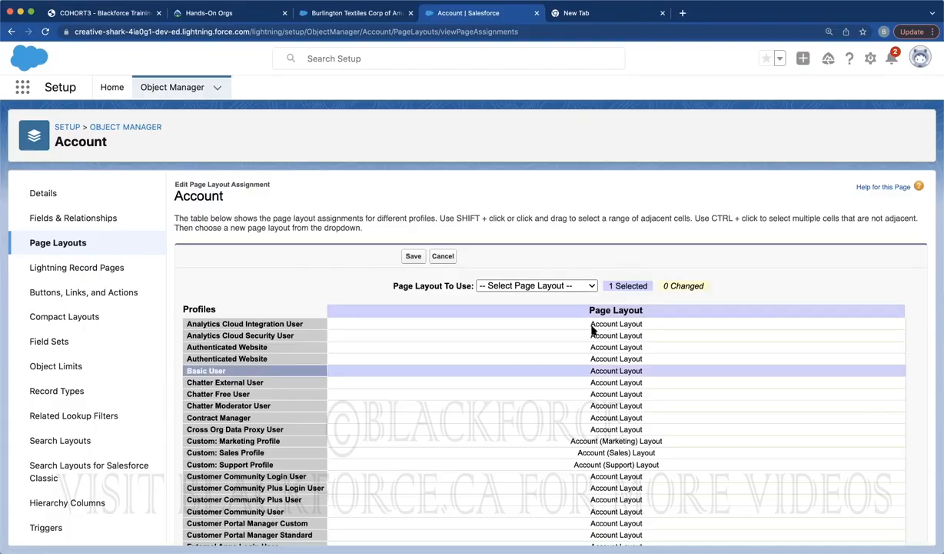
left_click(571, 286)
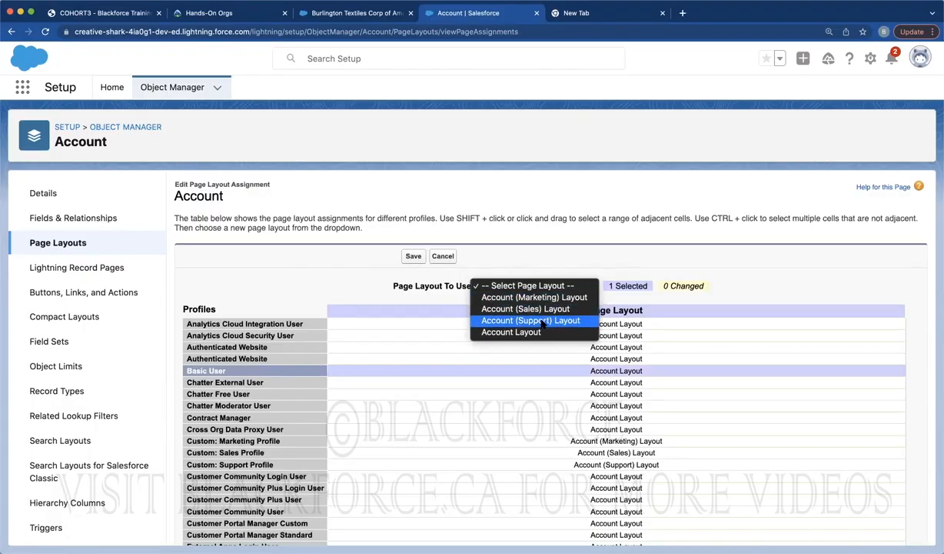
left_click(542, 309)
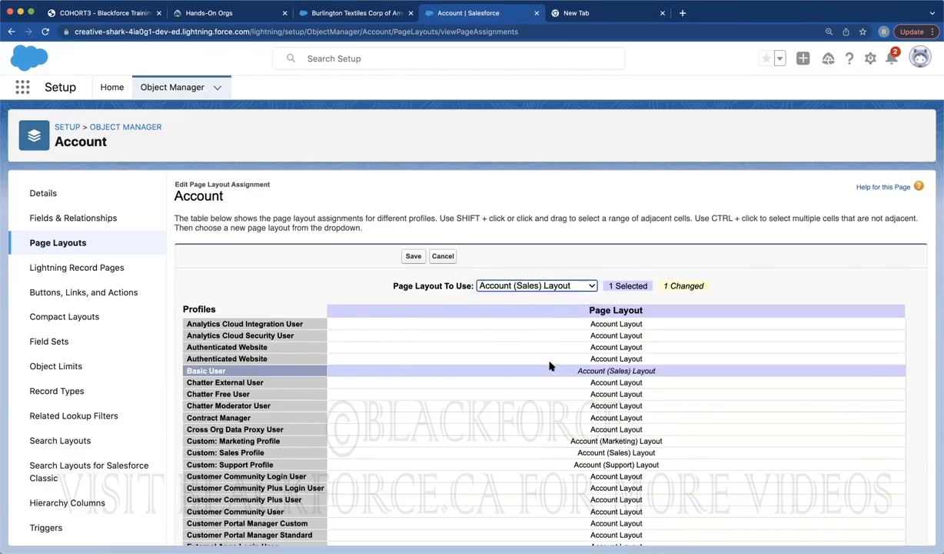
left_click(415, 259)
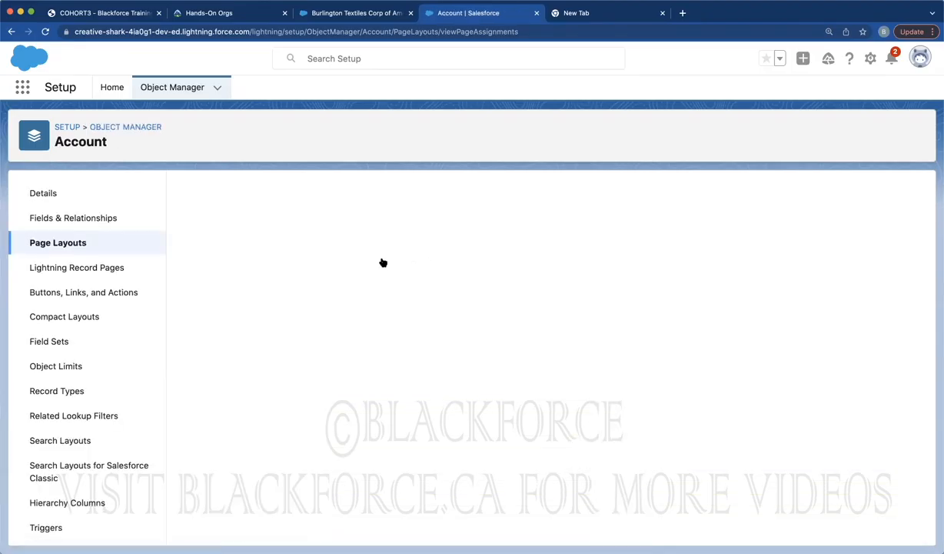
Look over the Burlington Textiles account record, then go back to Account setup
left_click(368, 14)
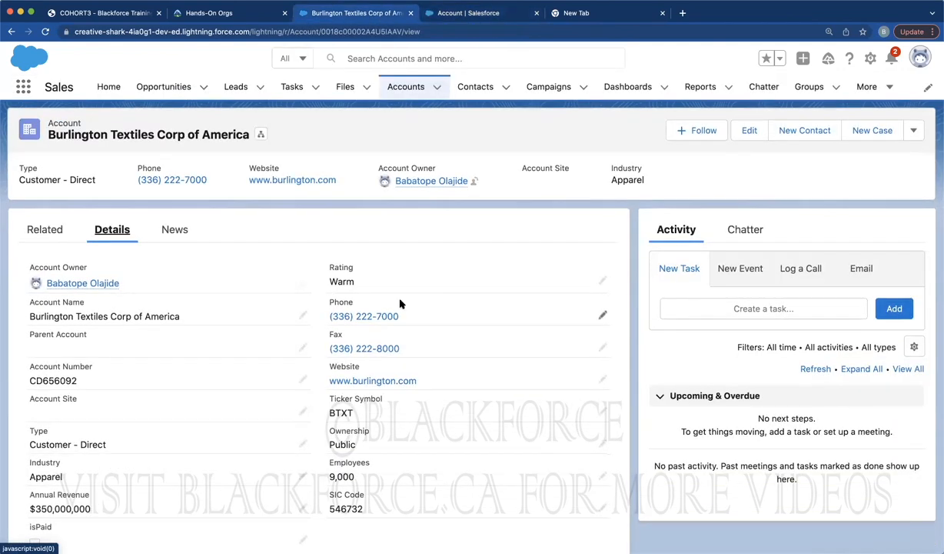
scroll(399, 300, "down", 5)
scroll(400, 300, "up", 5)
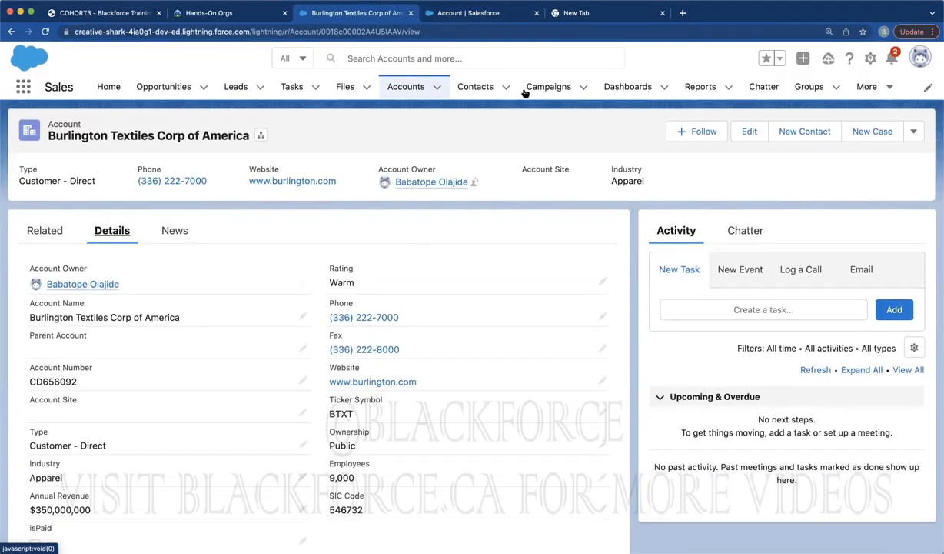
left_click(498, 14)
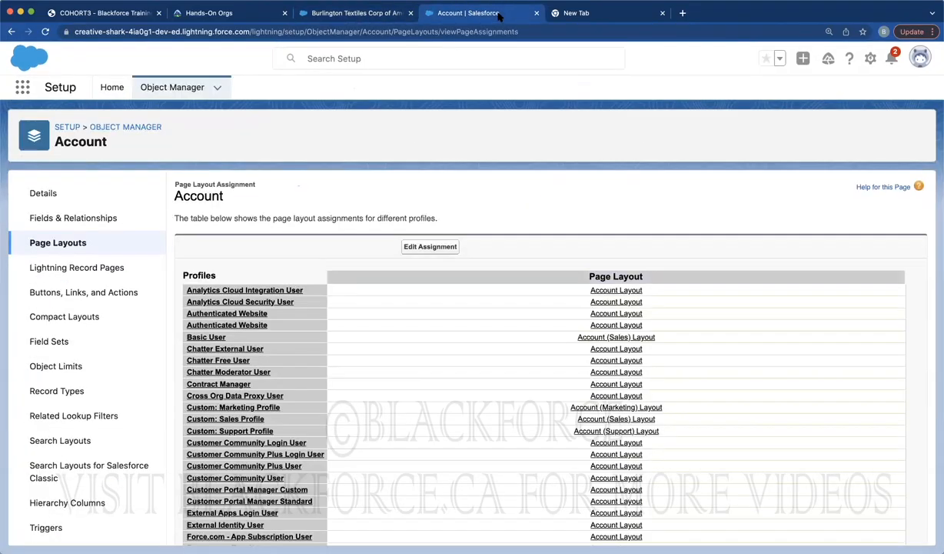
In Account (Sales) Layout, remove Account Number, Account Site, Industry, SIC Code, Annual Revenue and Employees
left_click(77, 242)
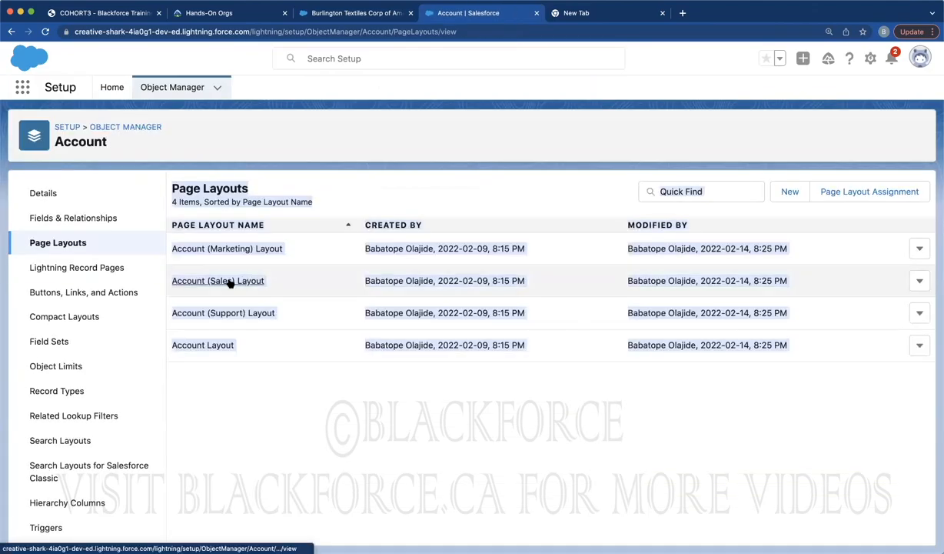
left_click(228, 281)
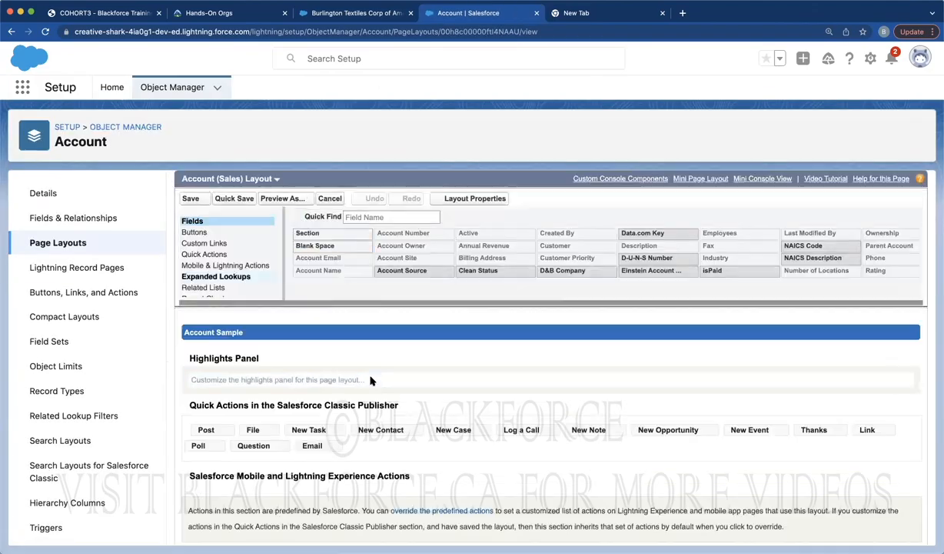
scroll(370, 380, "down", 5)
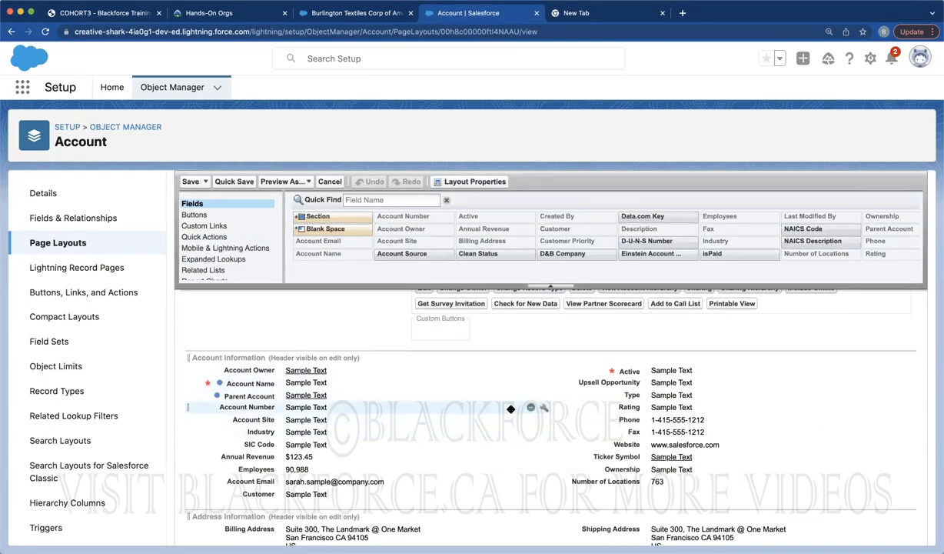
left_click(529, 407)
left_click(529, 407)
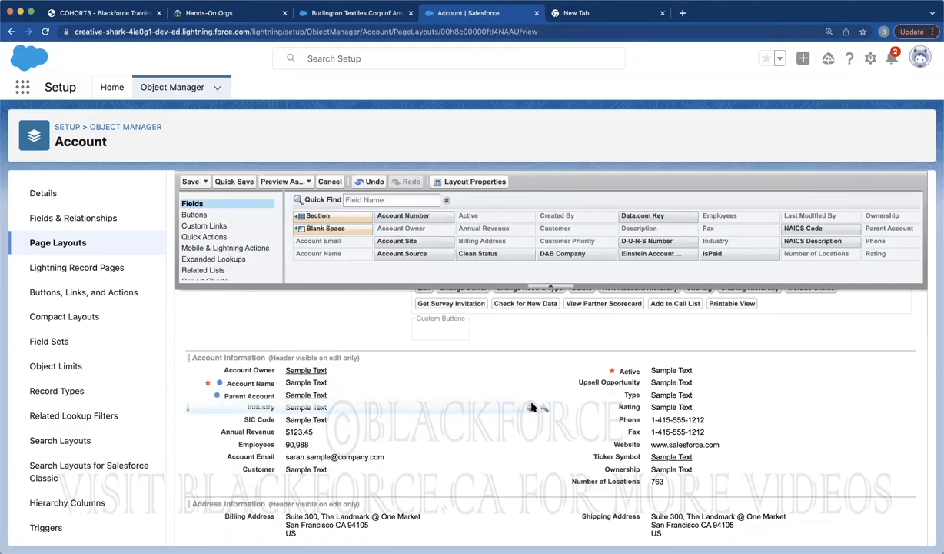
left_click(529, 407)
left_click(529, 407)
left_click(529, 408)
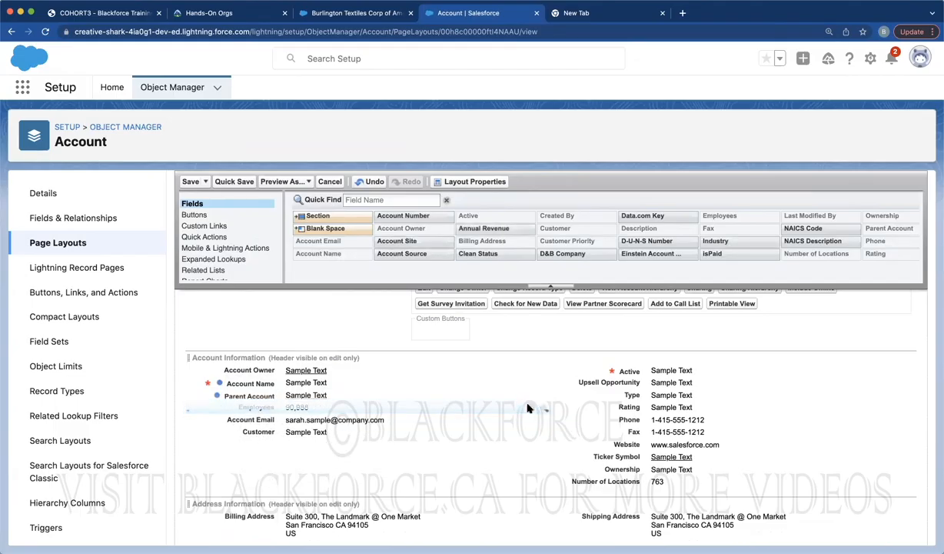
left_click(529, 407)
left_click(529, 407)
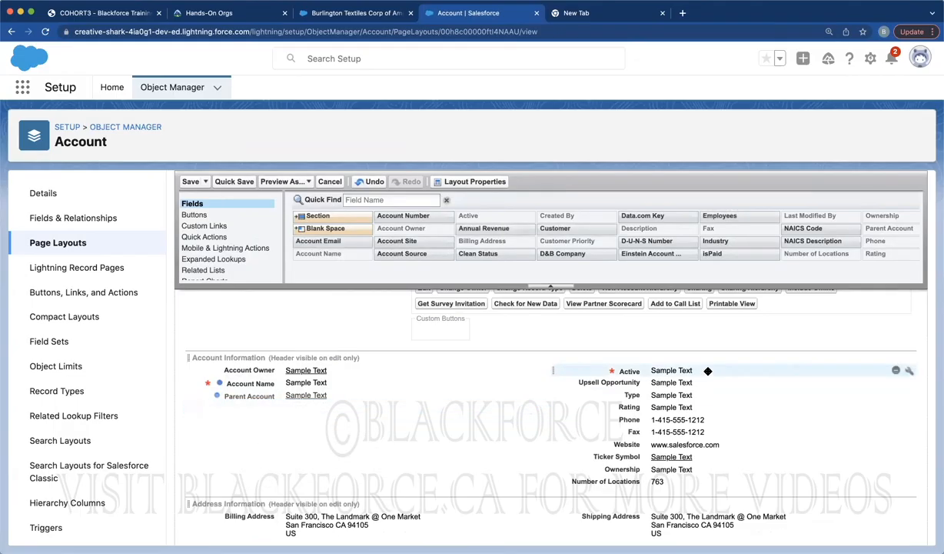
Remove Type, Rating, Phone, Fax, Website and Ticker Symbol, then save the layout
left_click(895, 394)
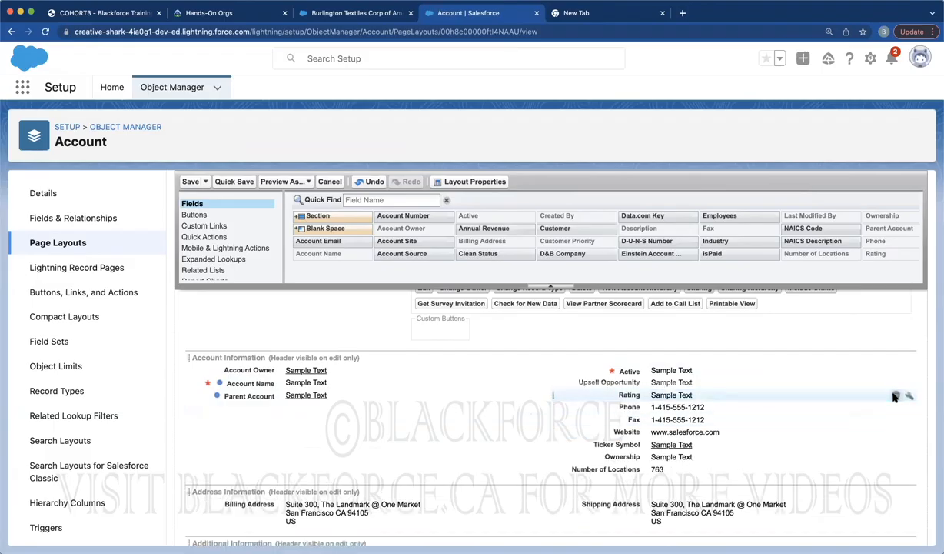
left_click(895, 394)
left_click(894, 395)
left_click(895, 394)
left_click(895, 395)
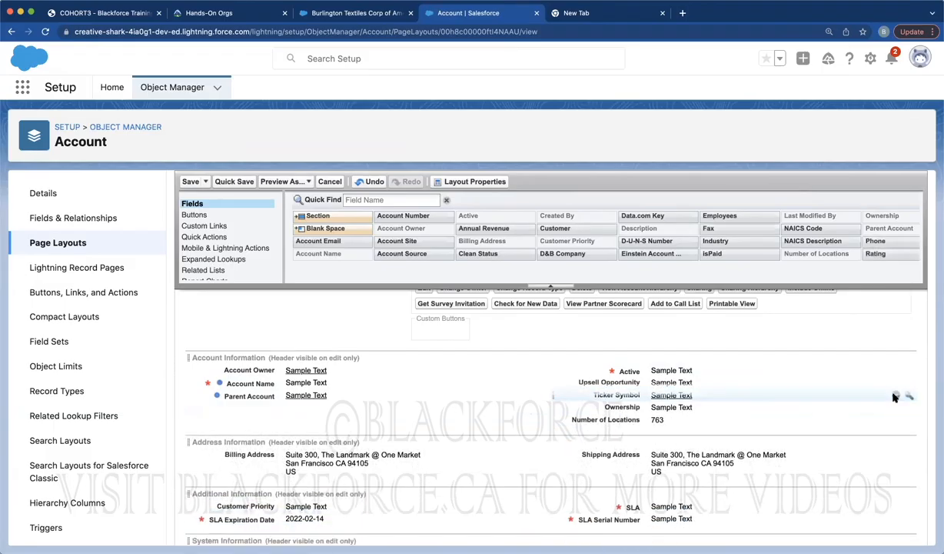
left_click(895, 394)
left_click(895, 394)
left_click(895, 394)
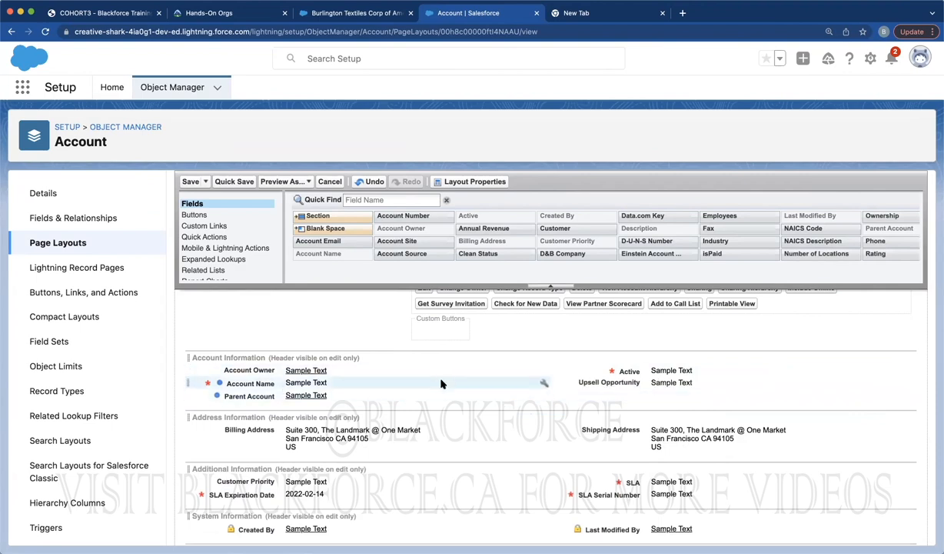
left_click(189, 182)
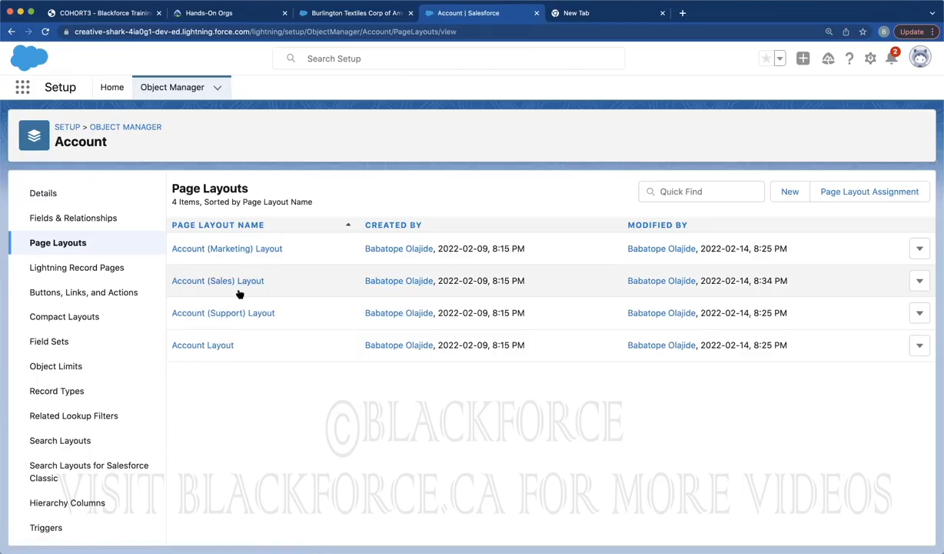
Find Users through Quick Find 'user' and log in as the Test User
left_click(113, 89)
left_click(101, 119)
type("user")
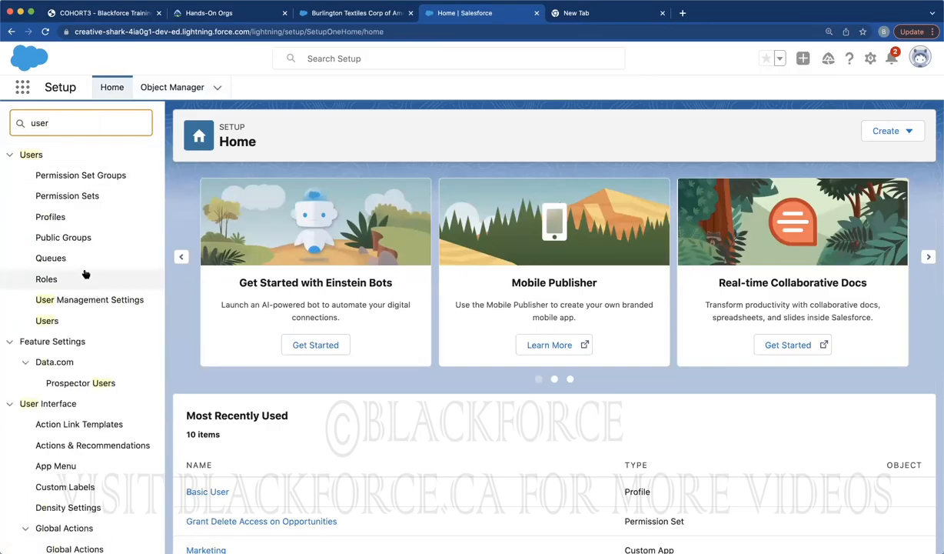
left_click(48, 321)
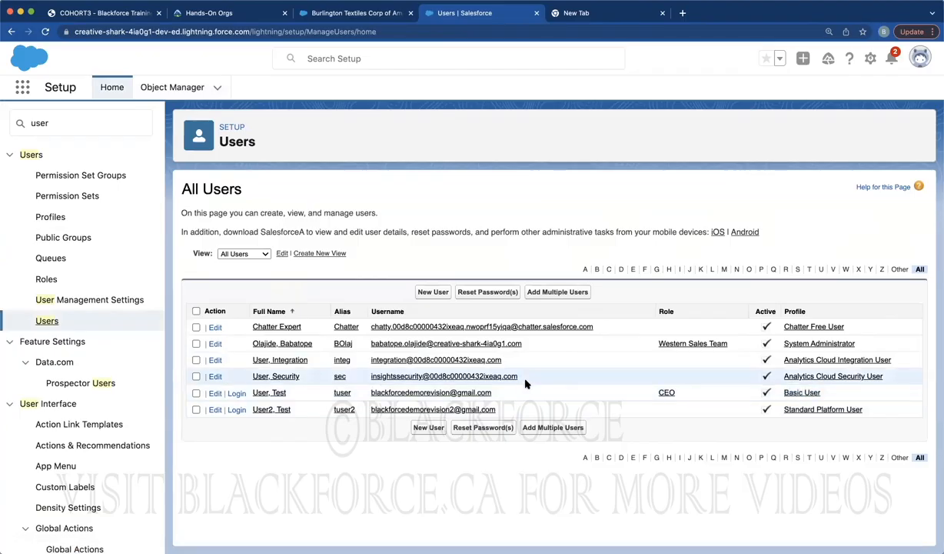
left_click(236, 393)
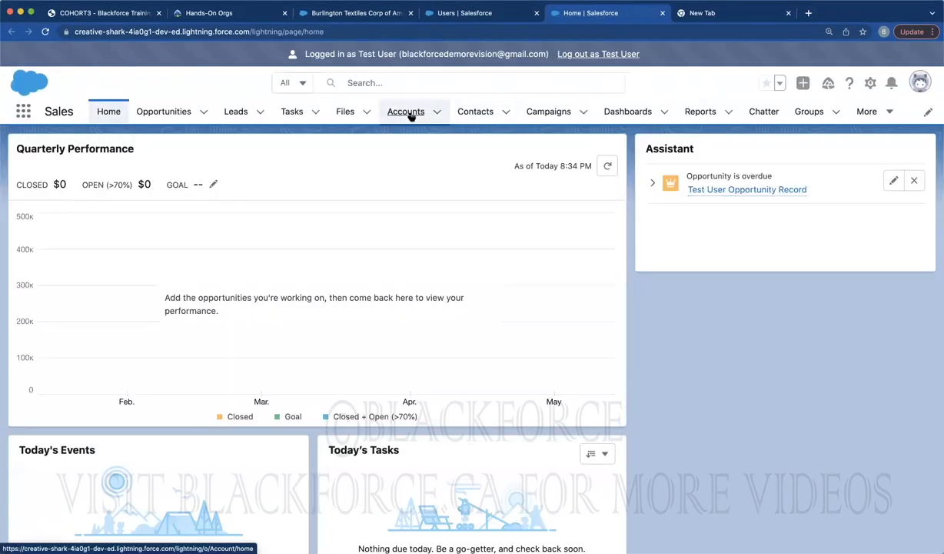
From All Accounts, open Burlington Textiles Corp of America and view its detail fields
left_click(410, 115)
left_click(150, 160)
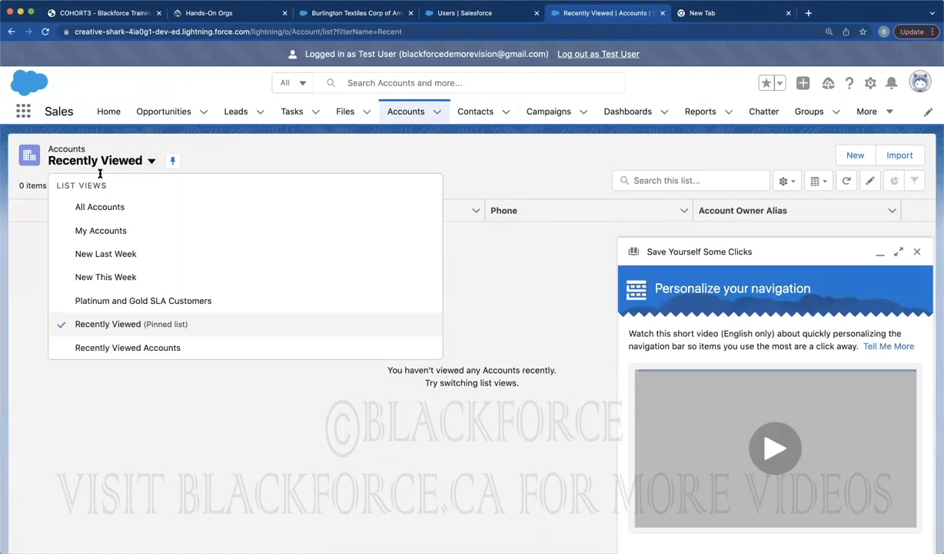
left_click(84, 205)
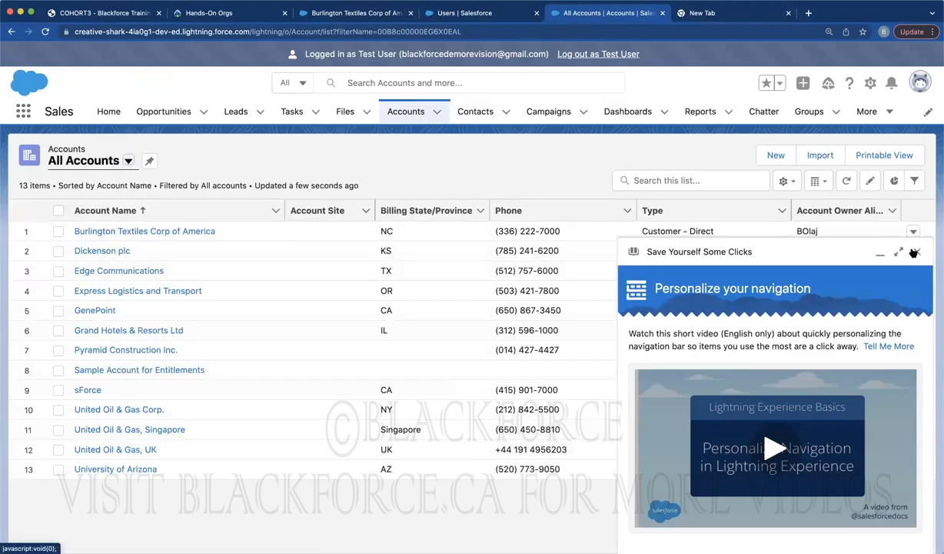
left_click(917, 251)
left_click(171, 230)
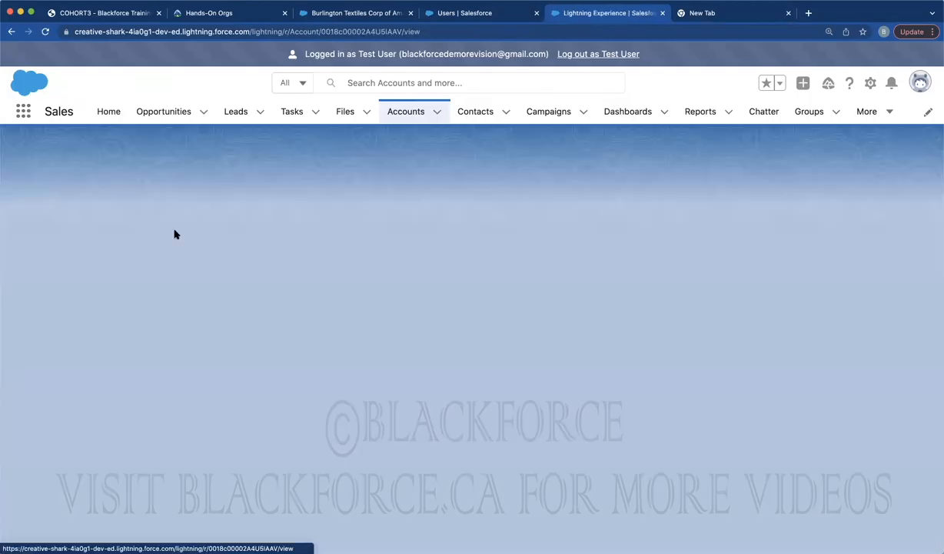
left_click(117, 254)
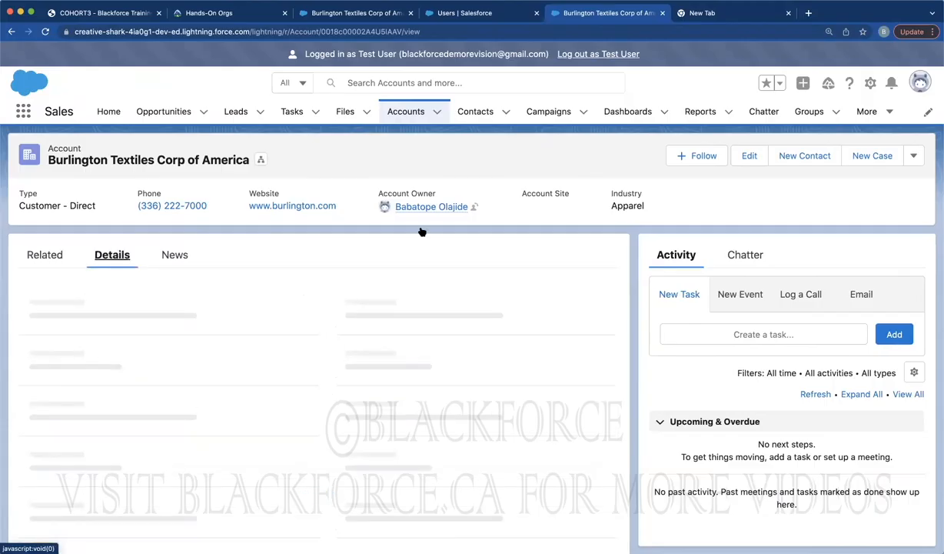
left_click(46, 31)
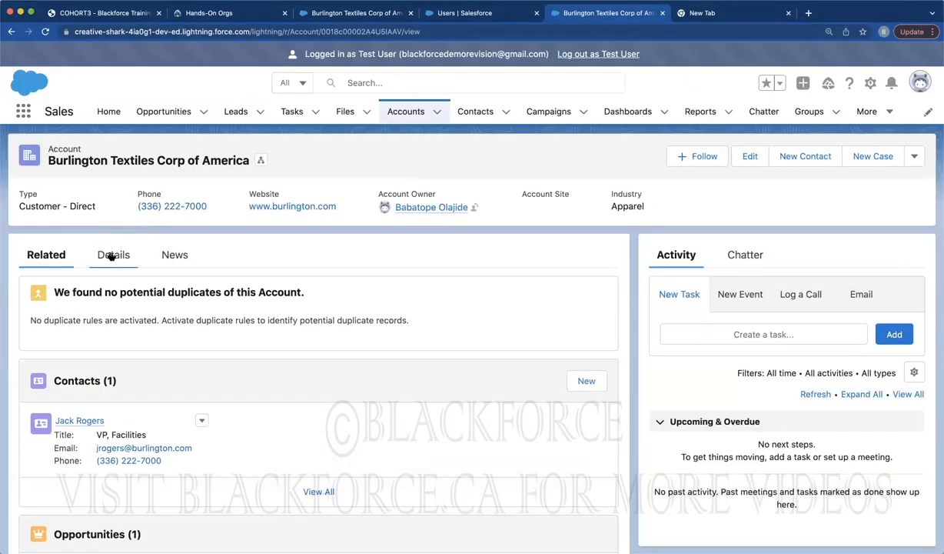
left_click(128, 256)
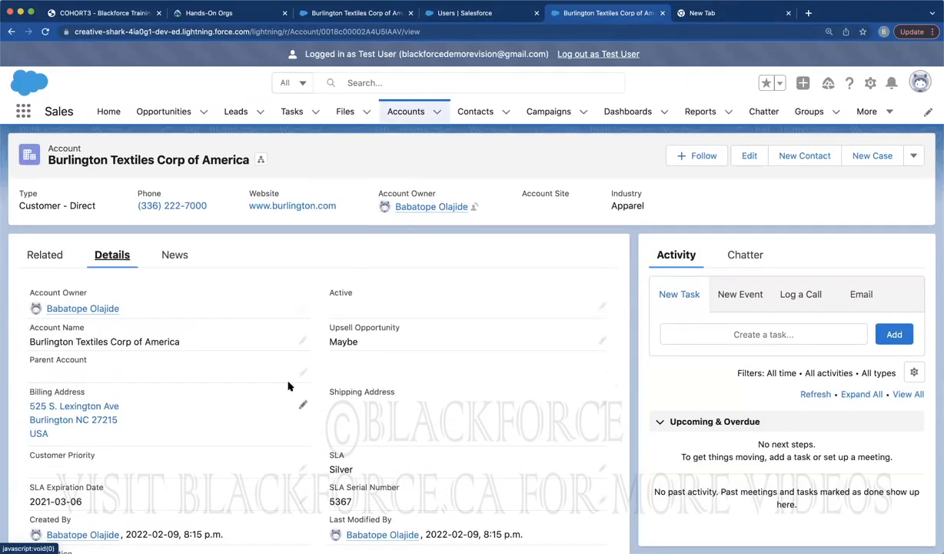
scroll(289, 387, "down", 3)
scroll(288, 386, "up", 3)
Open the test user's Personal Information settings and copy the username
left_click(920, 83)
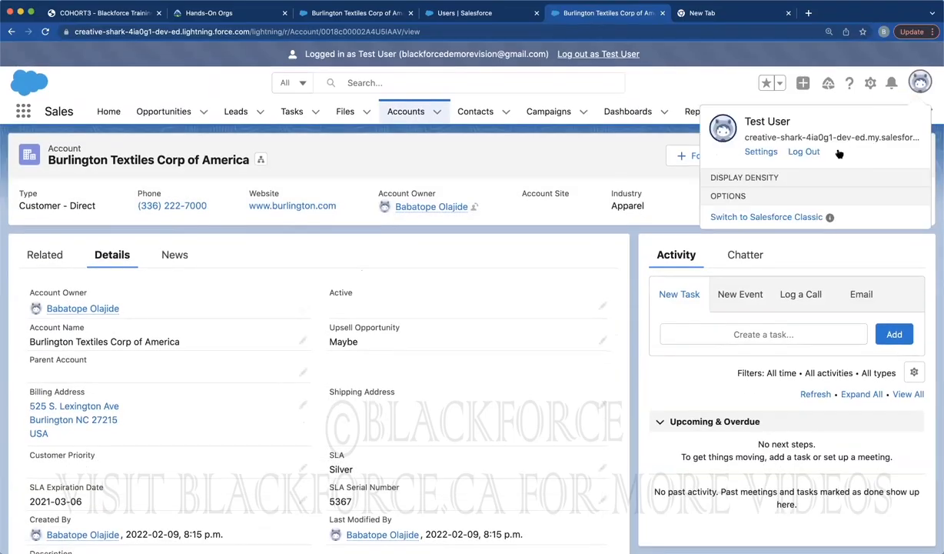
left_click(760, 151)
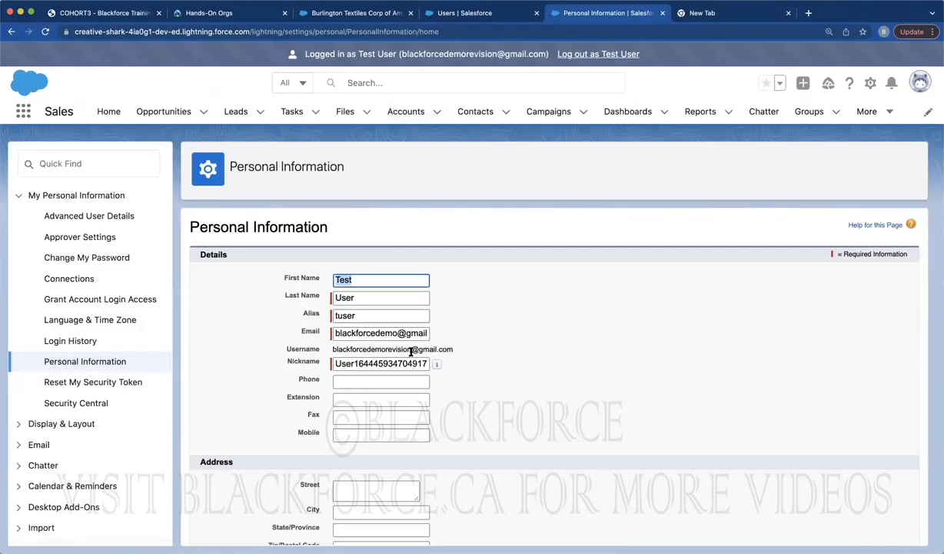
triple_click(410, 350)
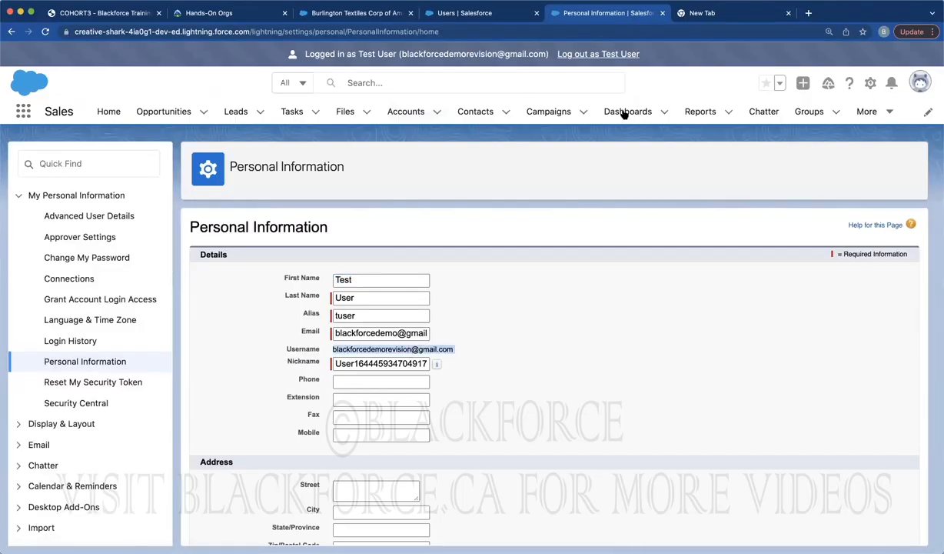
left_click(931, 32)
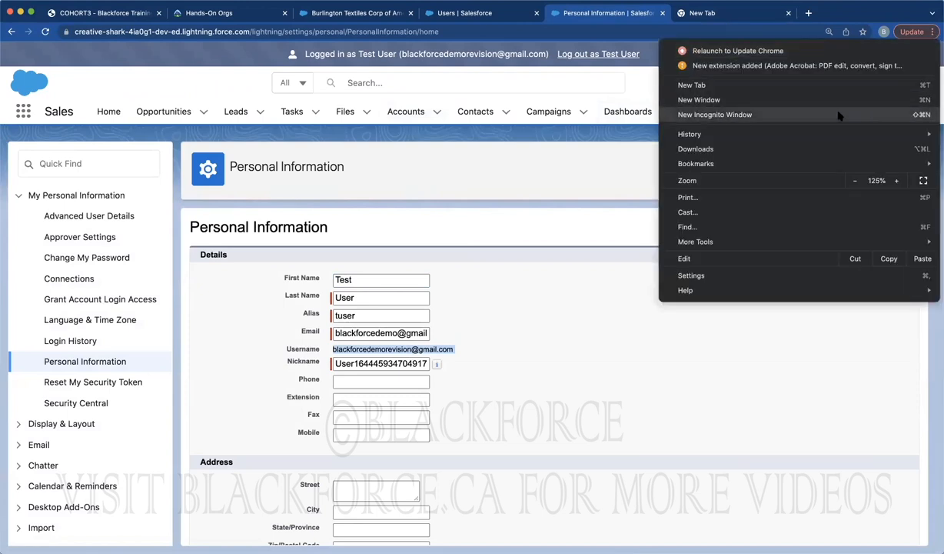
key("Escape")
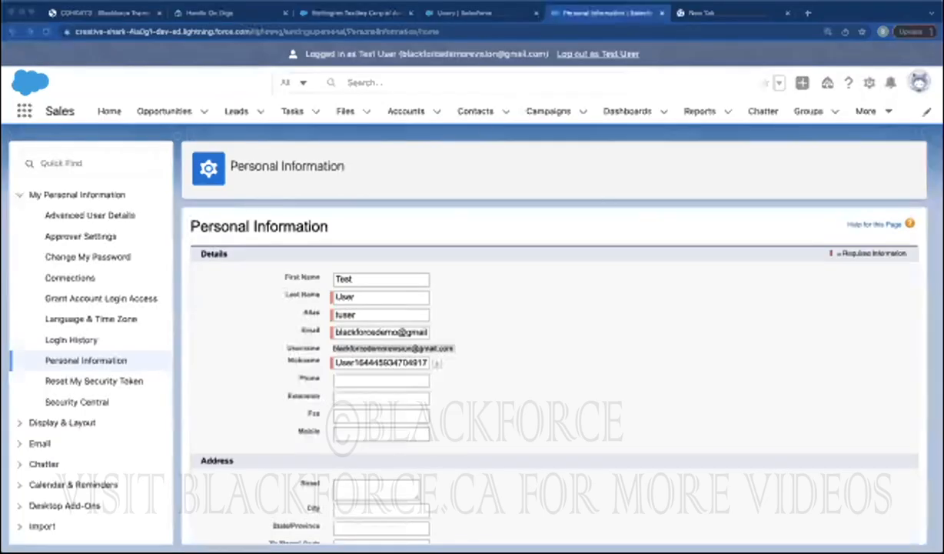
key("super+Tab")
key("super+Tab")
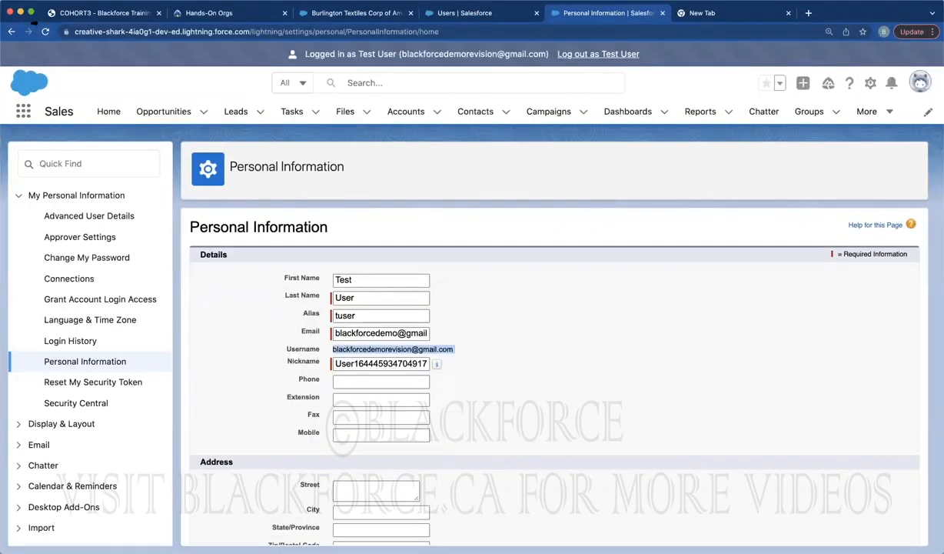
left_click(45, 32)
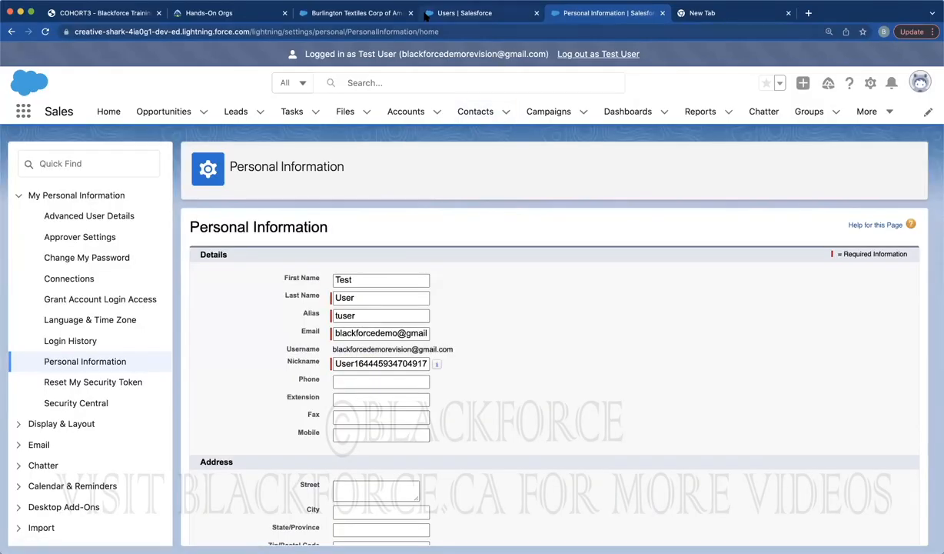
left_click(352, 13)
Recheck the Burlington Textiles account details, then log out of the test user session
left_click(45, 32)
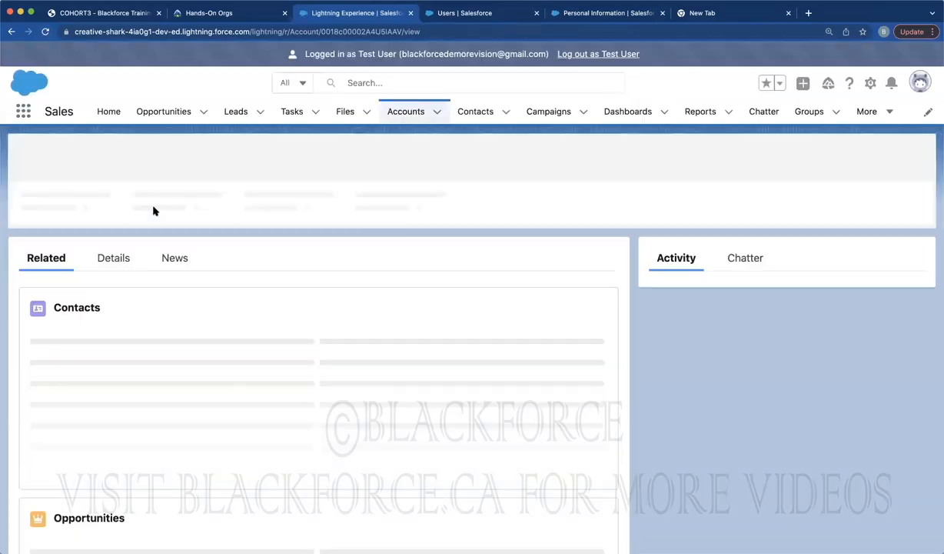
left_click(111, 255)
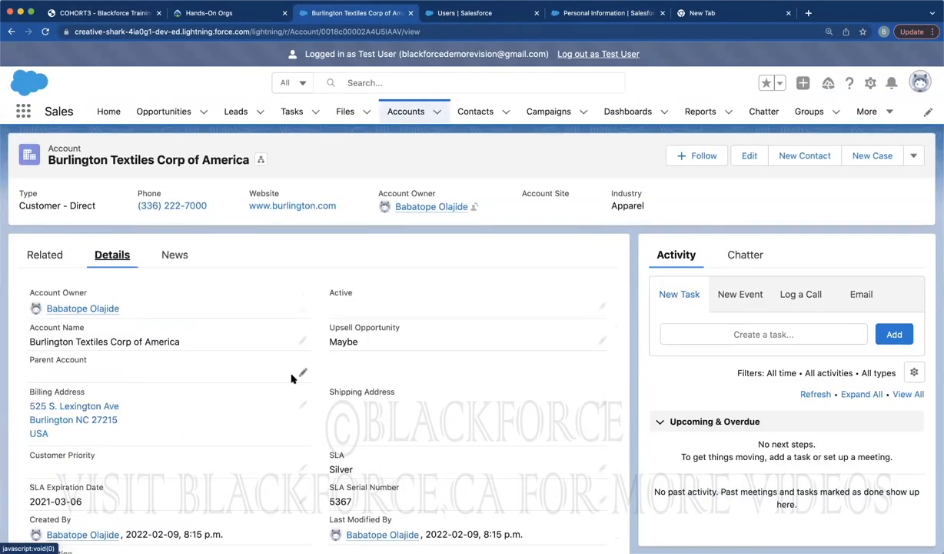
left_click(920, 82)
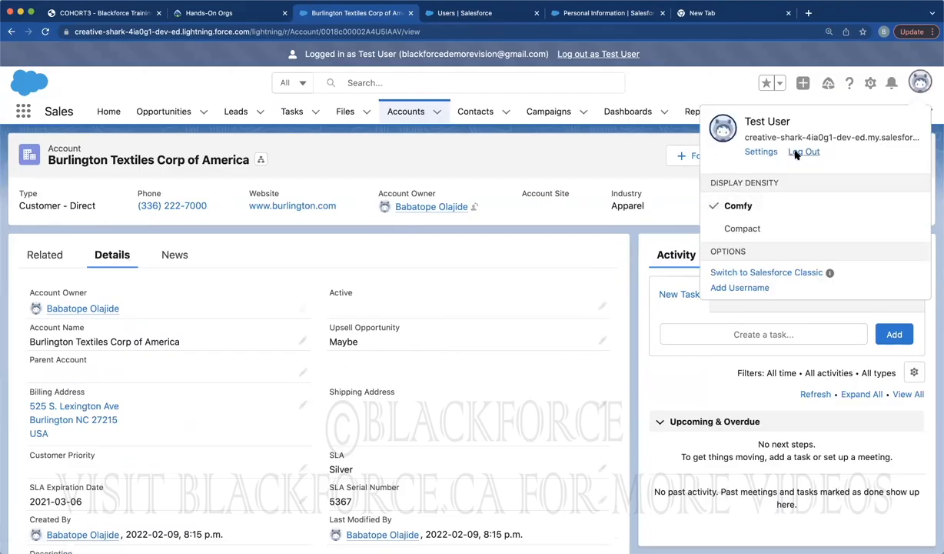
left_click(797, 153)
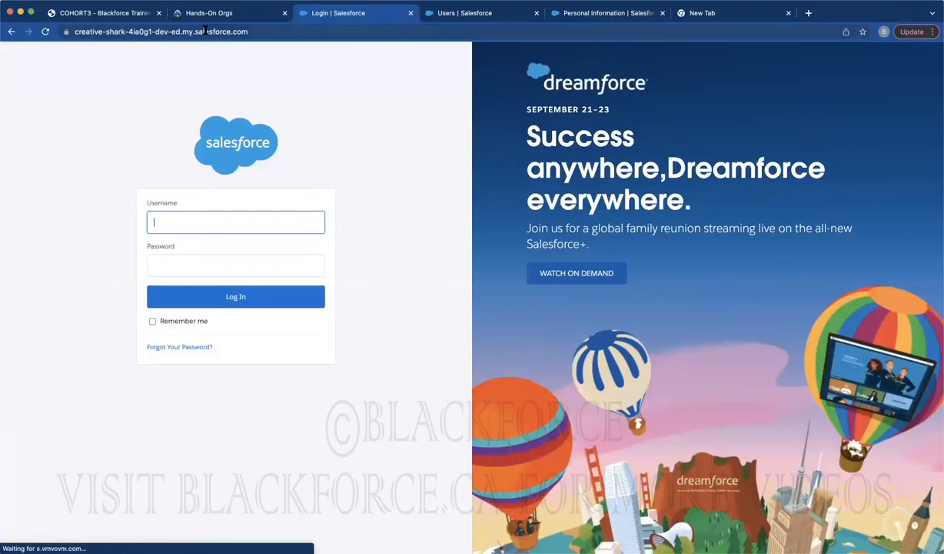
Fill the saved test username on the login page and clear the password field
left_click(205, 32)
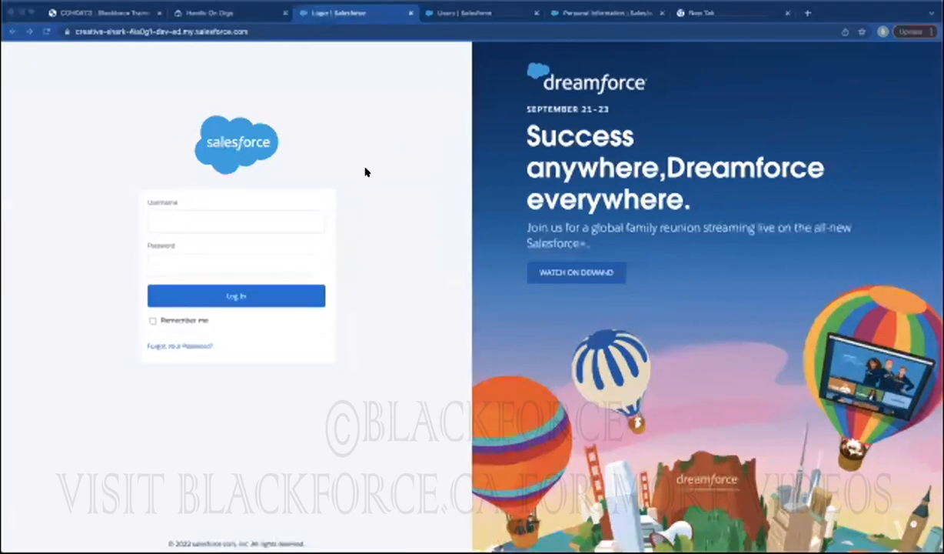
left_click(213, 217)
key("Down")
key("Down")
key("Down")
key("Return")
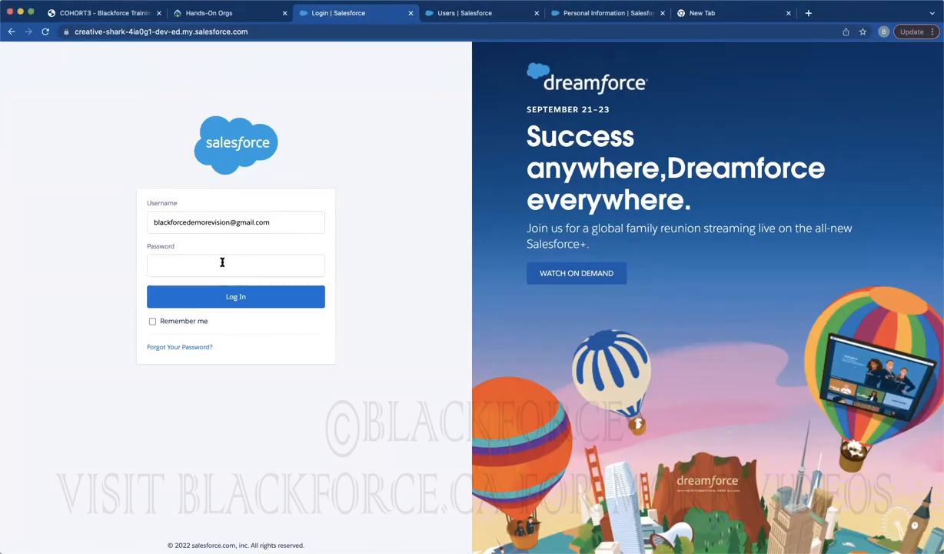
left_click(191, 267)
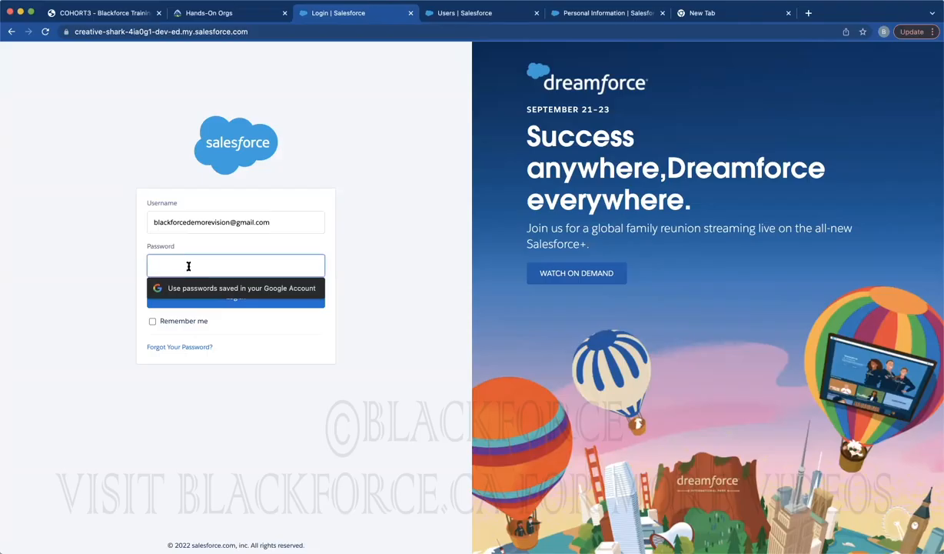
type("•")
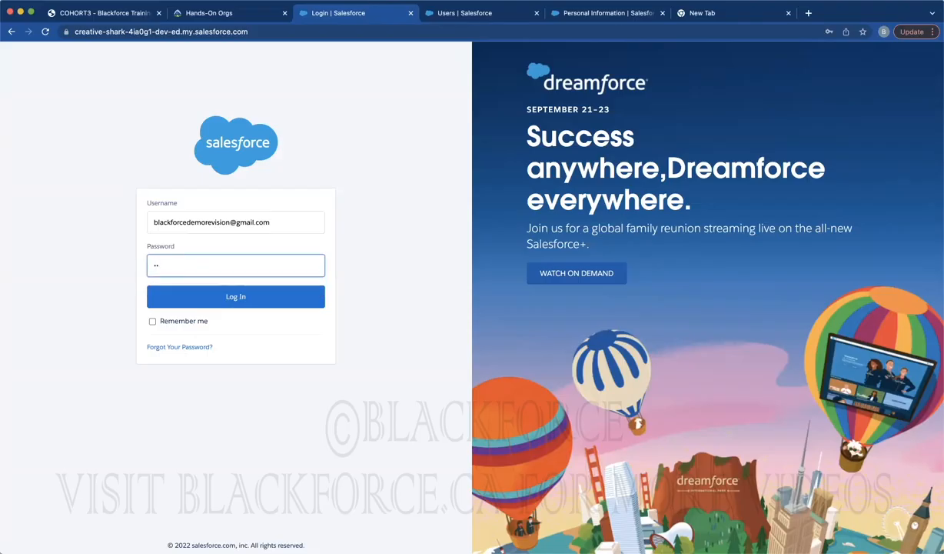
key("BackSpace")
key("BackSpace")
key("super+Tab")
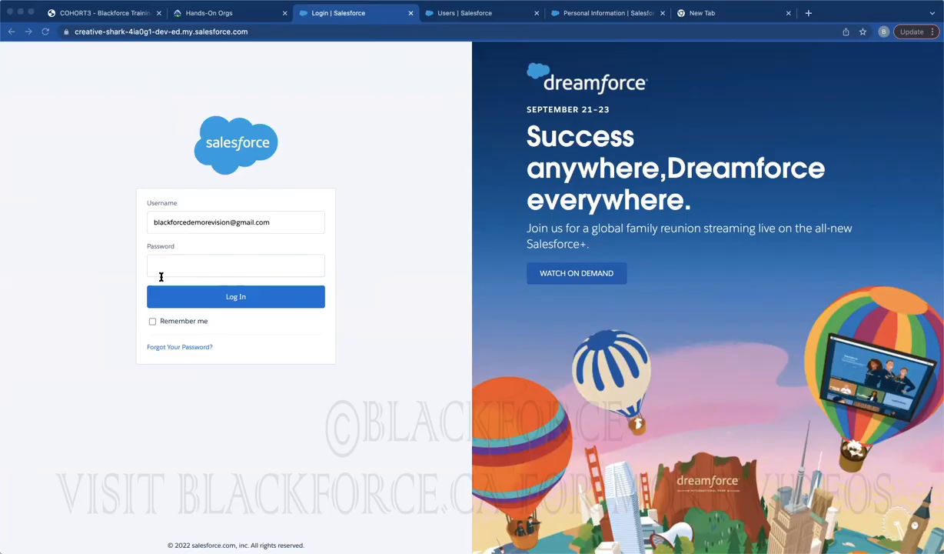
left_click(160, 333)
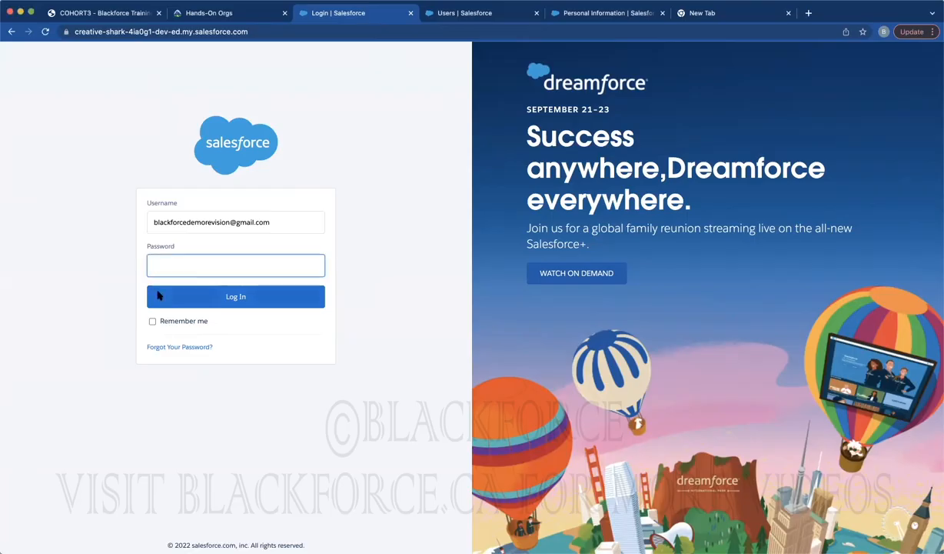
Submit a password reset request with the pasted test username
left_click(171, 346)
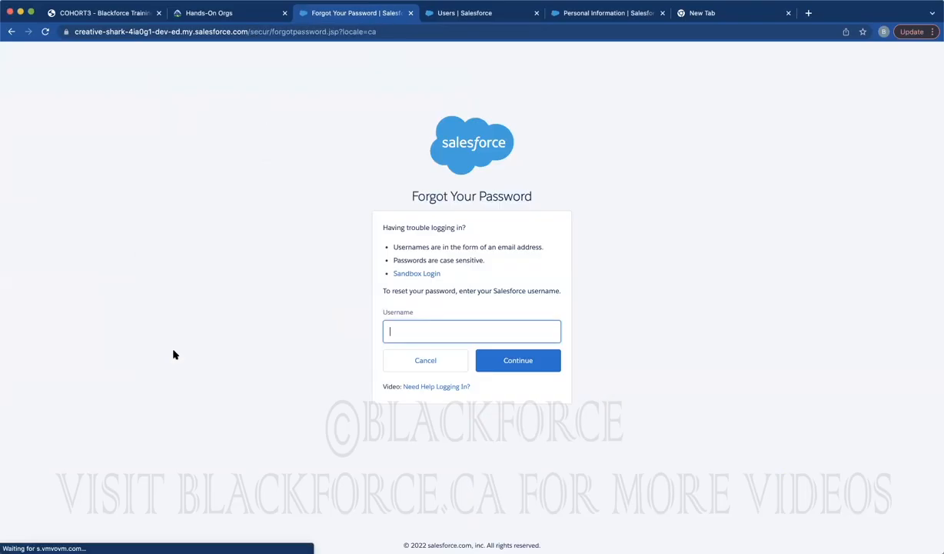
key("super+v")
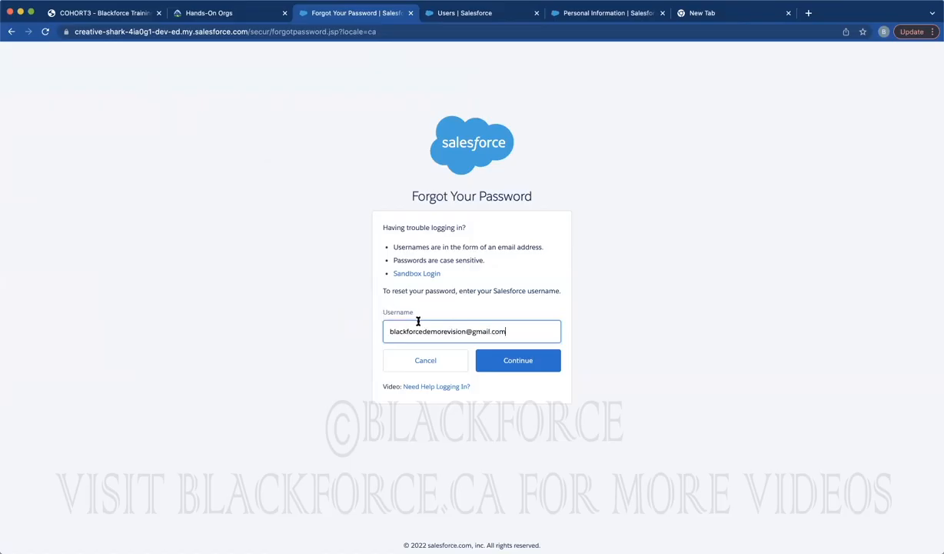
left_click(512, 361)
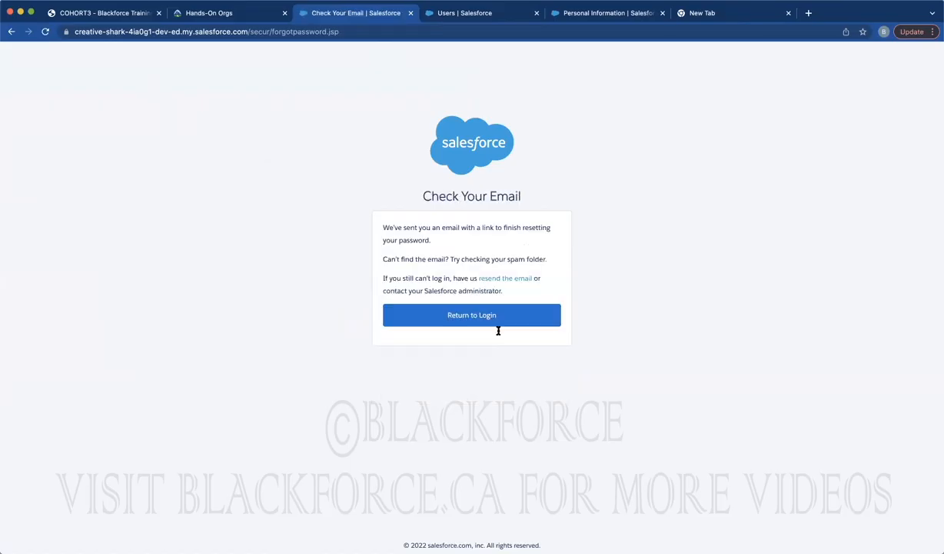
Open Gmail in a new tab, open the reset email and follow its link
left_click(747, 13)
key("super+a")
type("gm")
key("Return")
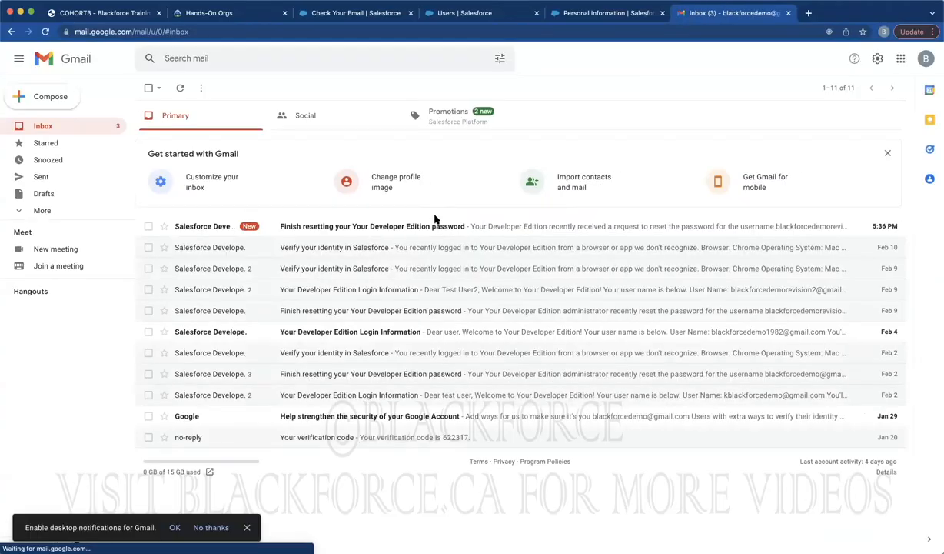
left_click(423, 228)
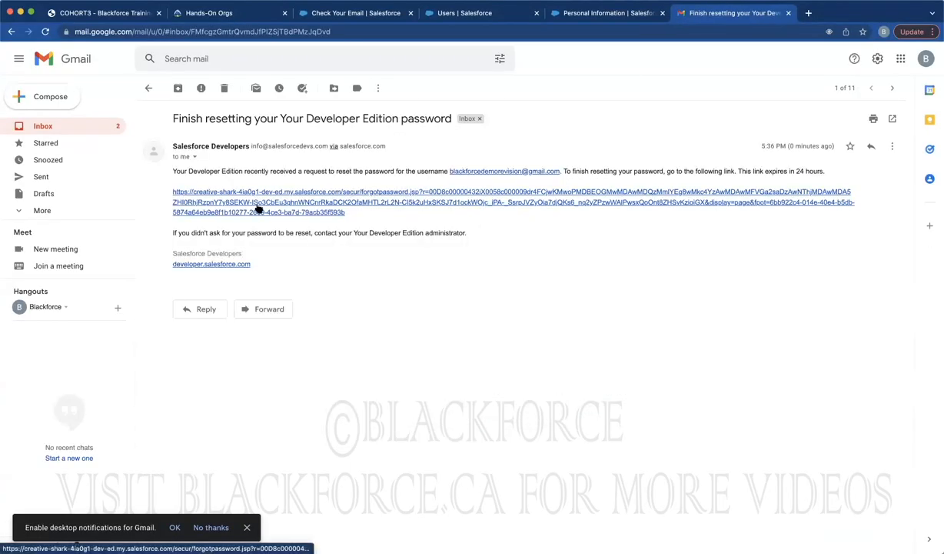
left_click(258, 209)
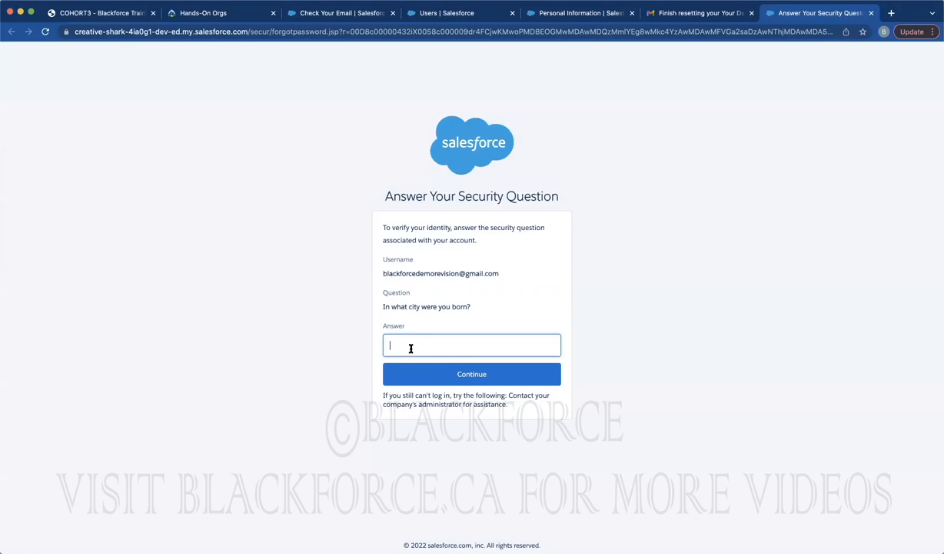
Answer the security question, then enter and confirm the user's new password and save it
left_click(445, 377)
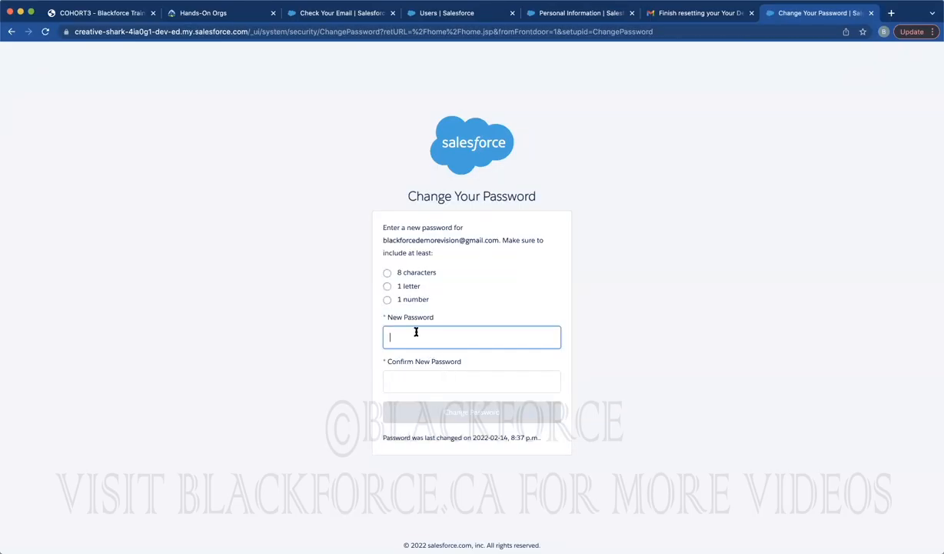
left_click(416, 331)
key("Tab")
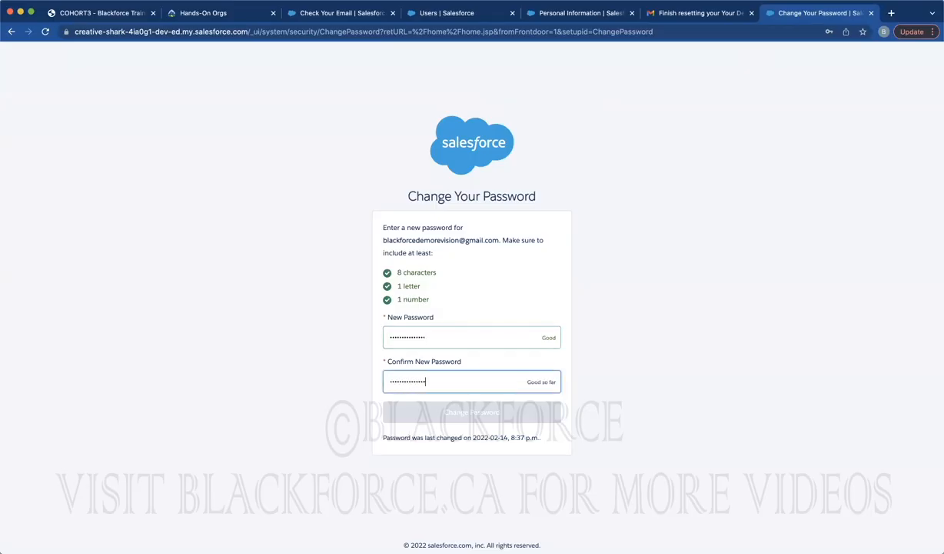
left_click(461, 420)
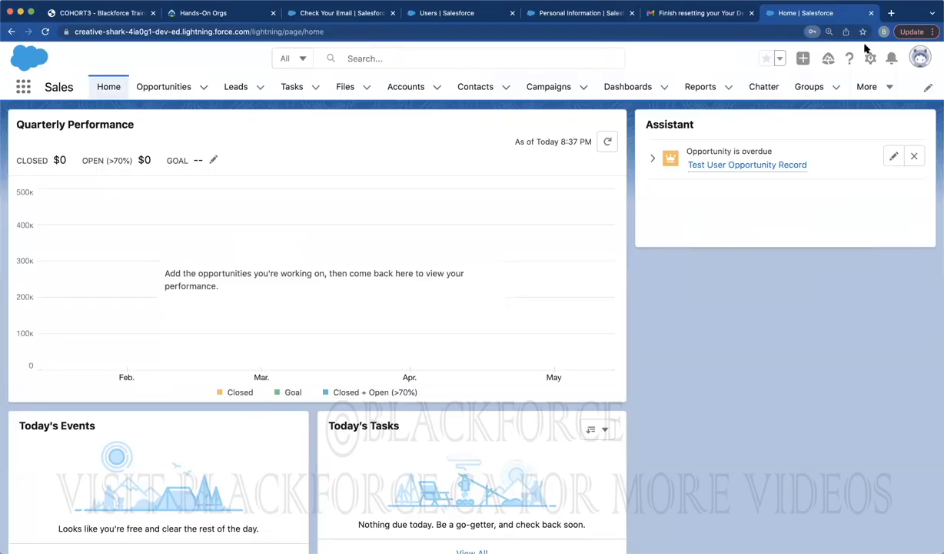
Open Burlington Textiles Corp of America from recent accounts and view its details after reloading
left_click(409, 89)
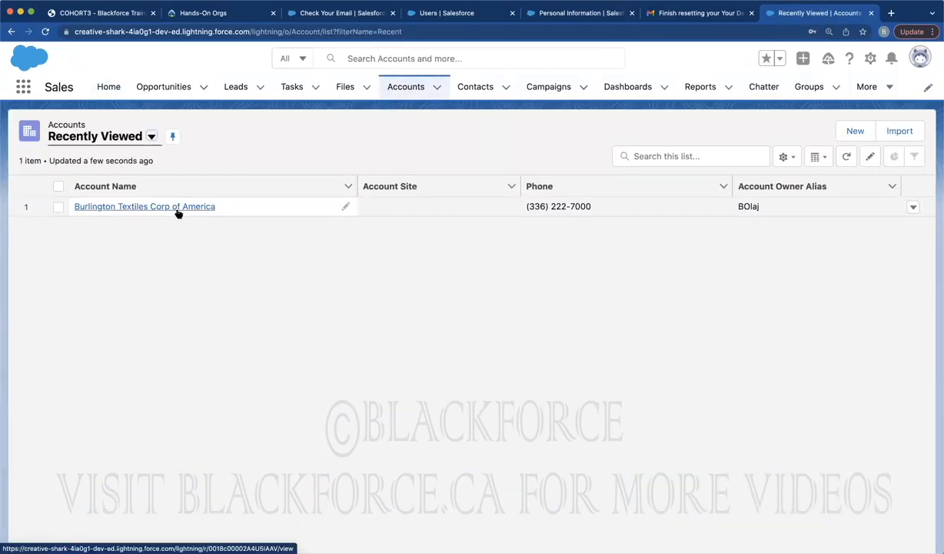
left_click(176, 210)
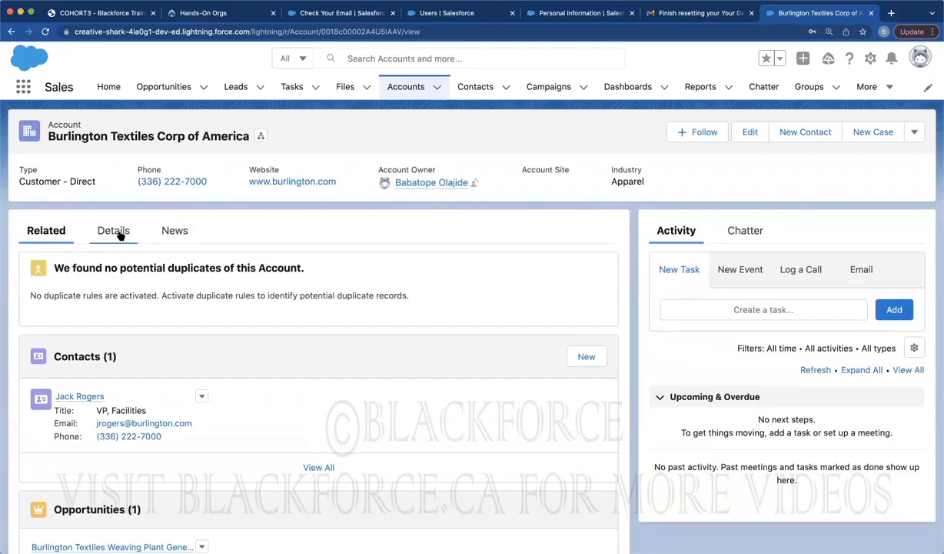
left_click(120, 235)
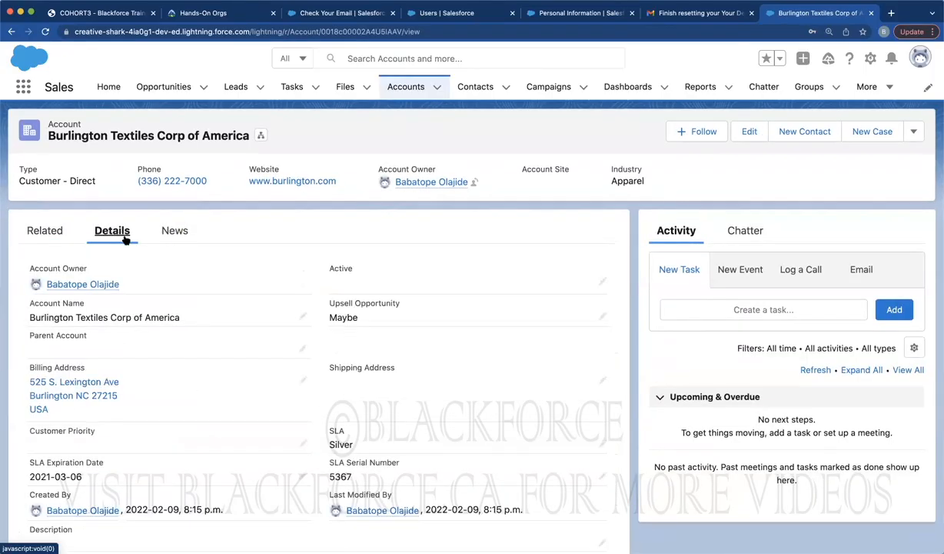
left_click(46, 32)
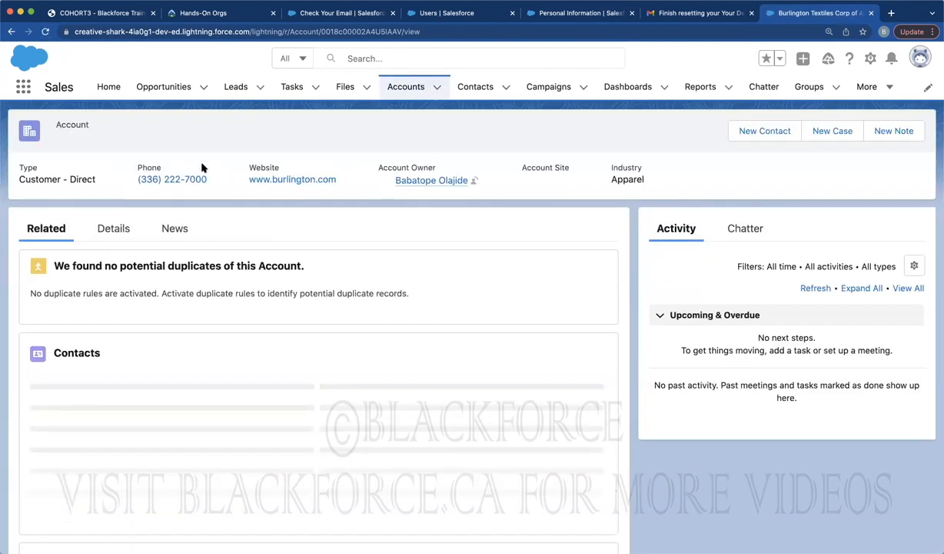
left_click(100, 230)
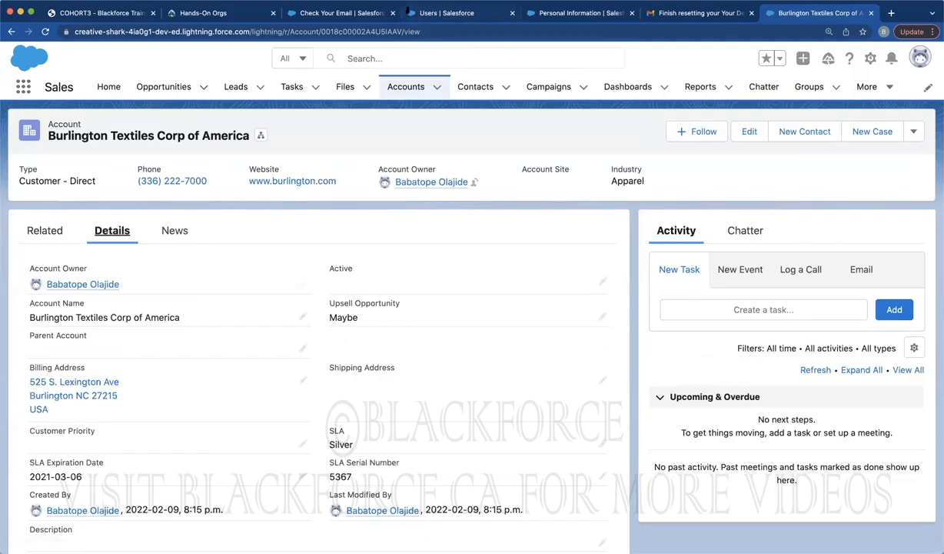
From the Personal Information tab, log out as Test User
left_click(573, 14)
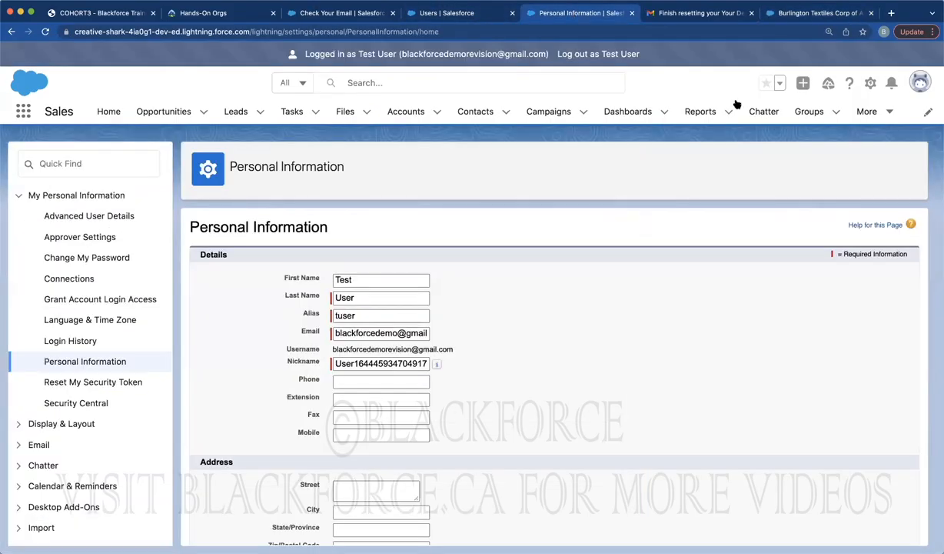
left_click(871, 85)
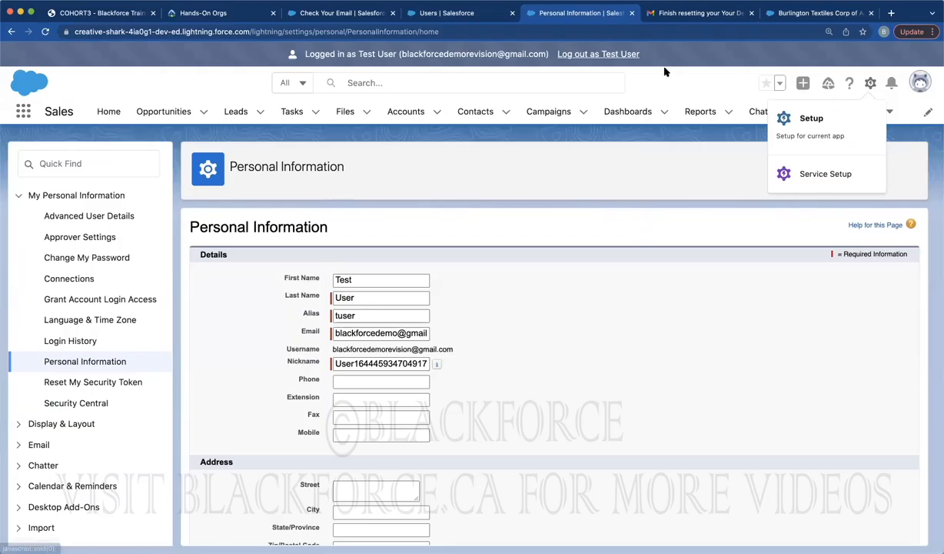
left_click(589, 55)
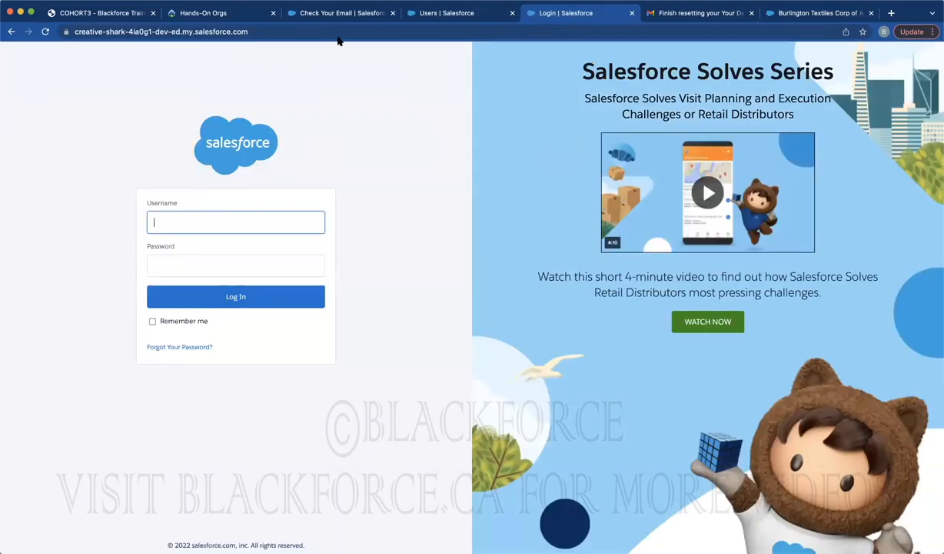
Relaunch the practice org from Hands-On Orgs and return to the Setup Users list
left_click(201, 13)
left_click(759, 236)
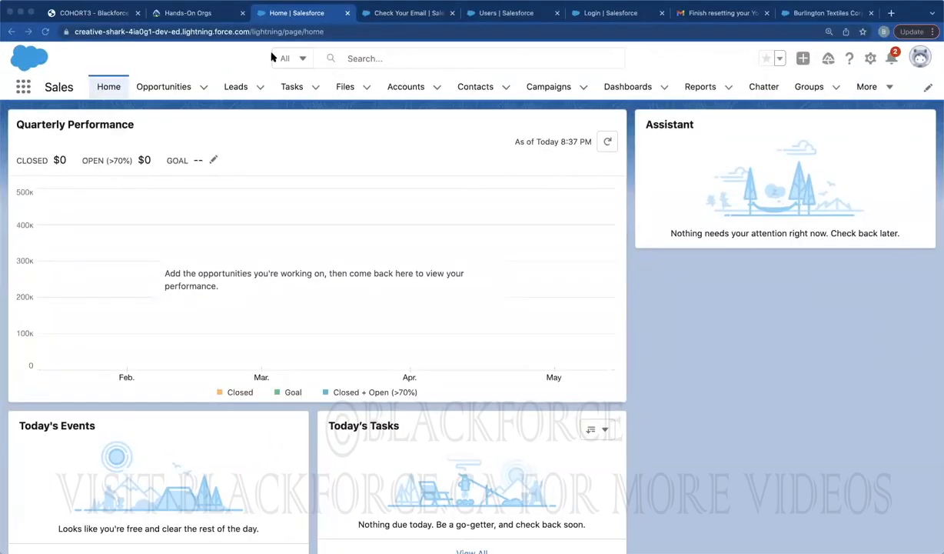
left_click(615, 13)
left_click(298, 31)
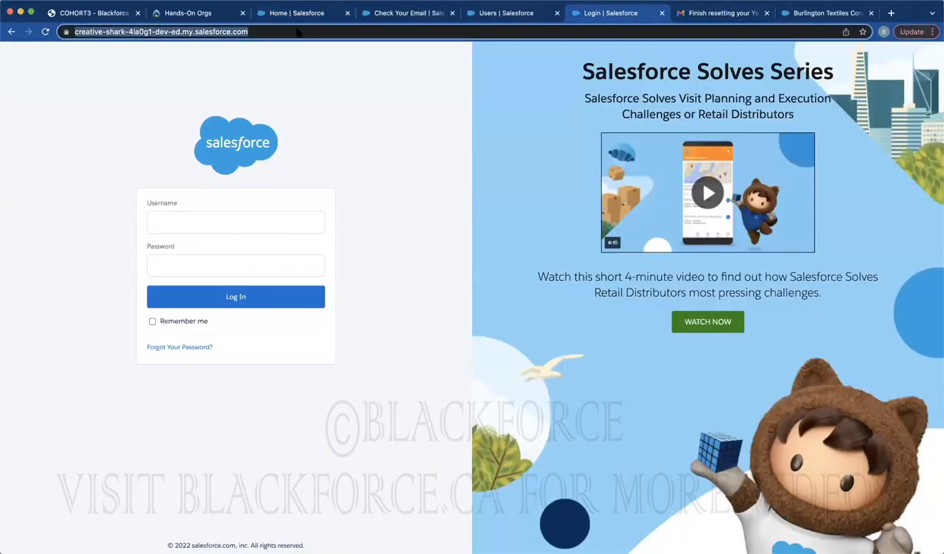
left_click(401, 231)
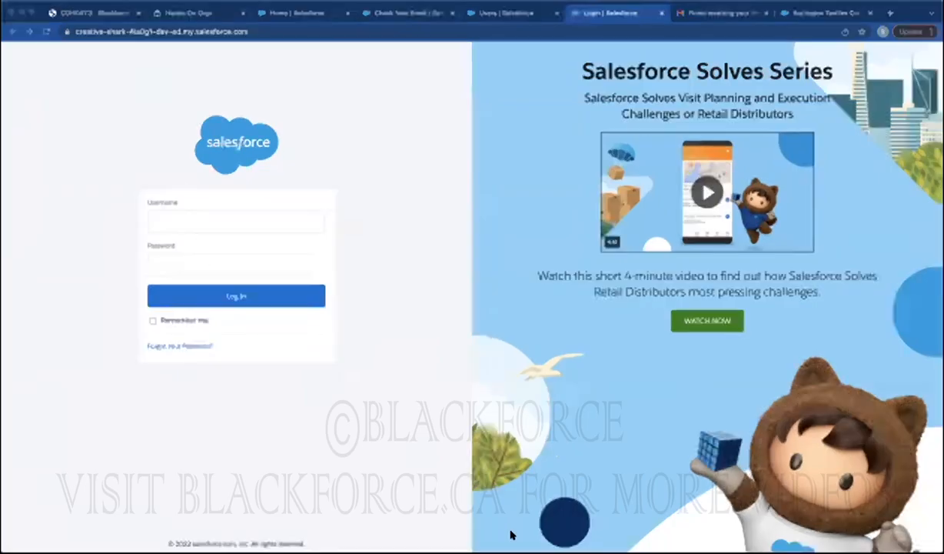
left_click(488, 12)
left_click_drag(492, 392, 372, 392)
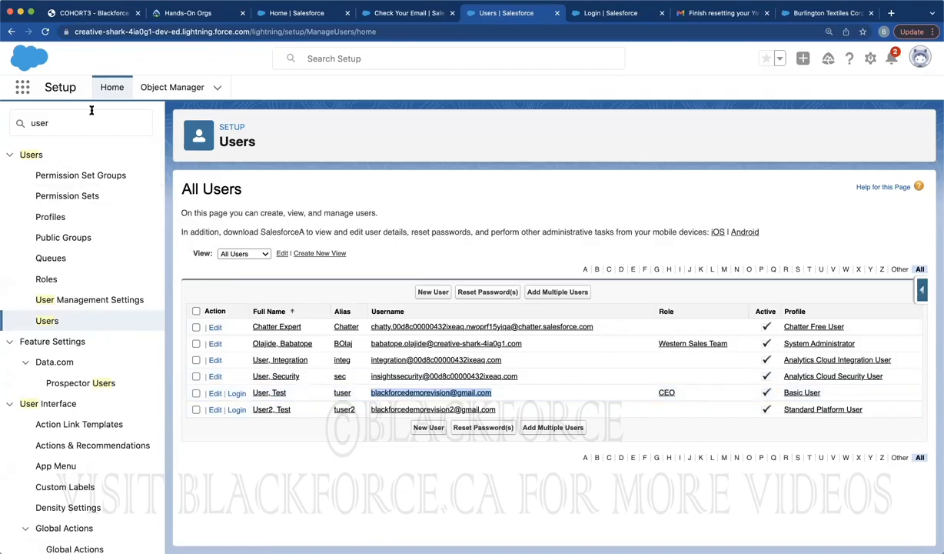
Open the Account (Sales) Layout from Object Manager and scroll to its Account Information section
left_click(157, 89)
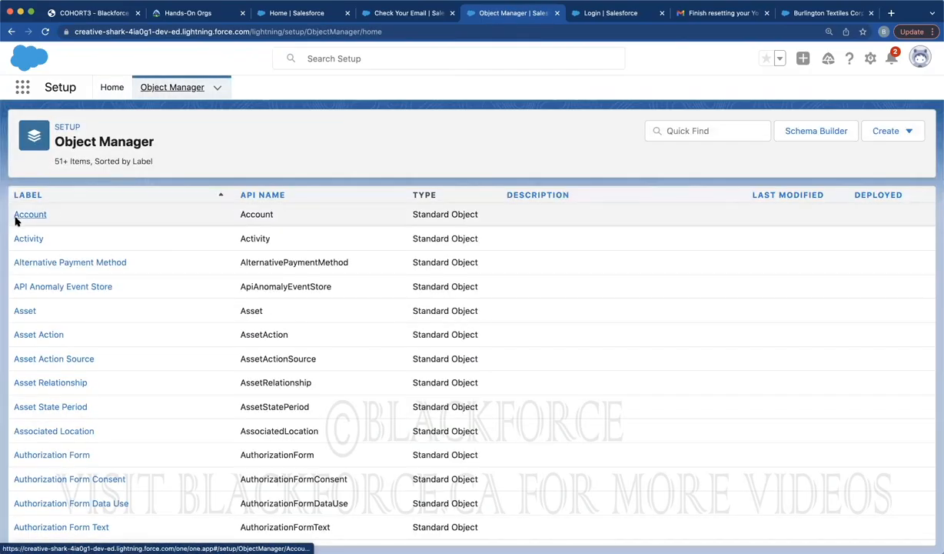
left_click(18, 219)
left_click(57, 242)
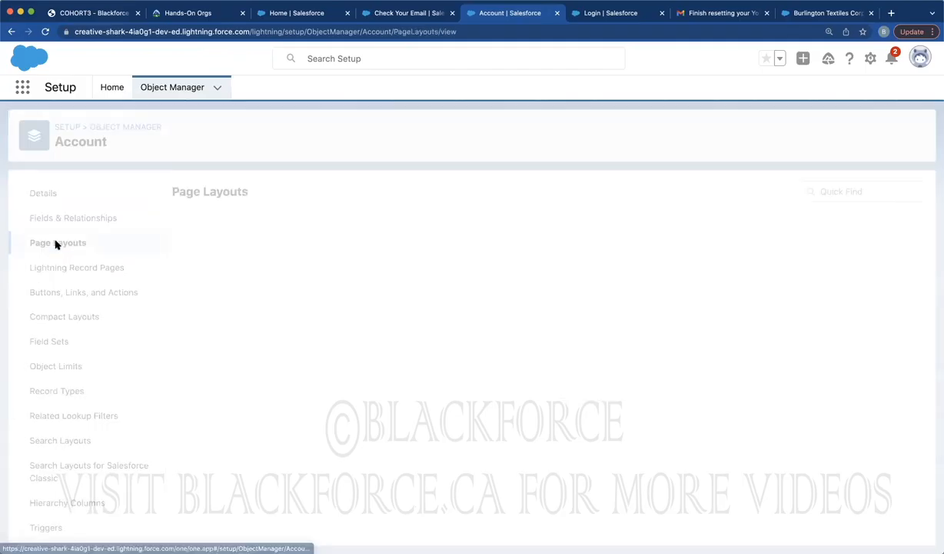
left_click(218, 281)
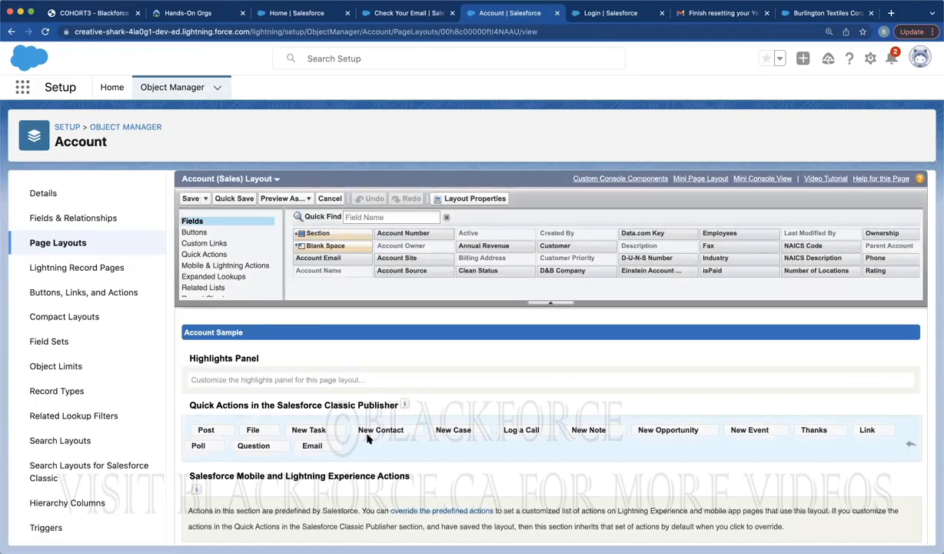
scroll(346, 385, "down", 5)
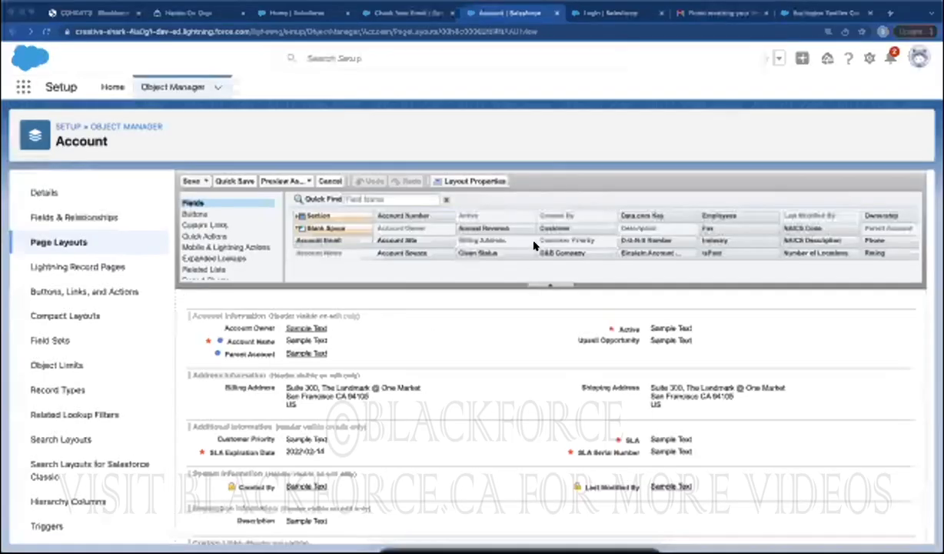
right_click(430, 332)
Open the 'Verify your identity in Salesforce' email in Gmail and select its verification code
left_click(518, 229)
left_click(698, 14)
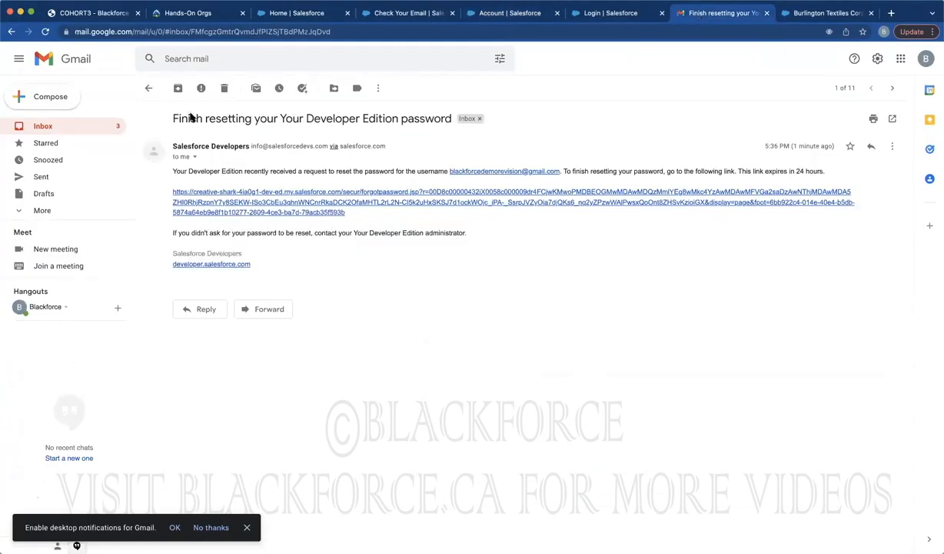
left_click(59, 126)
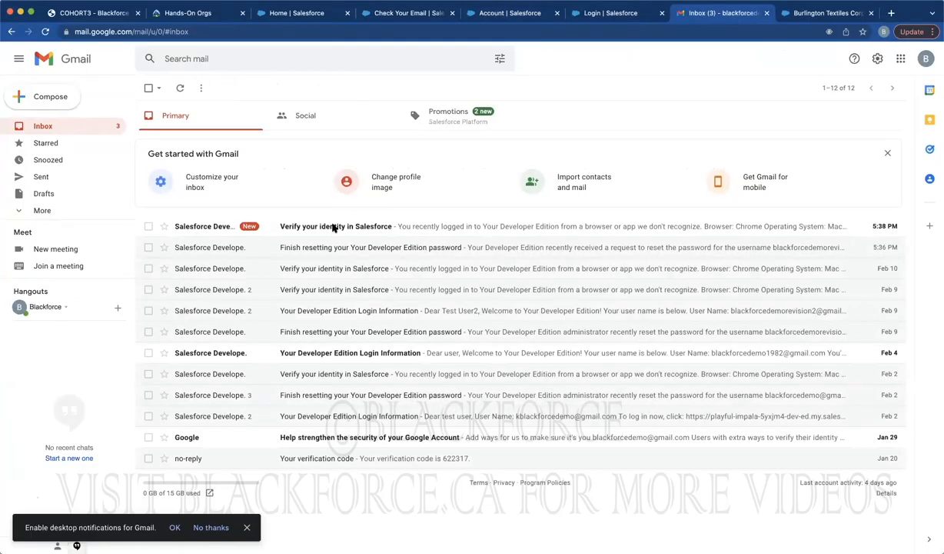
left_click(333, 227)
double_click(236, 253)
left_click(236, 252)
double_click(237, 253)
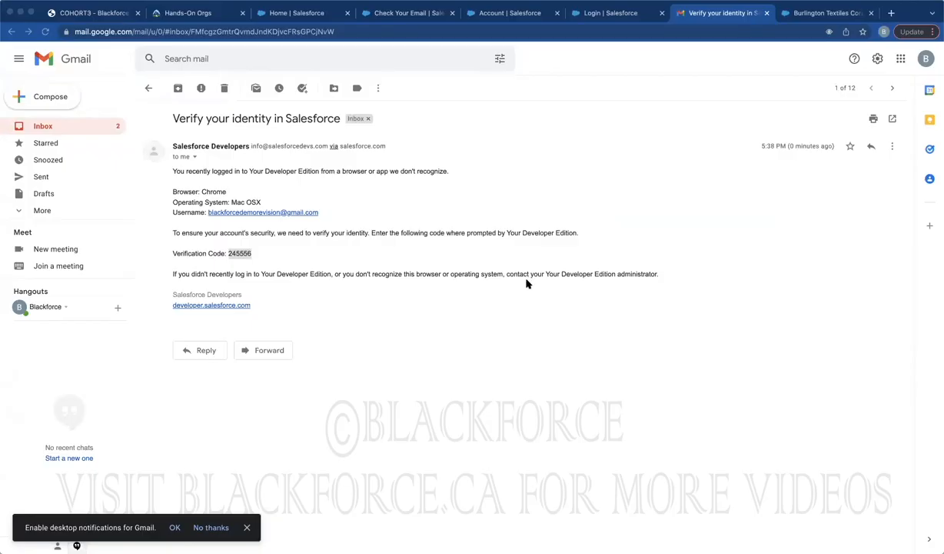
key("super+grave")
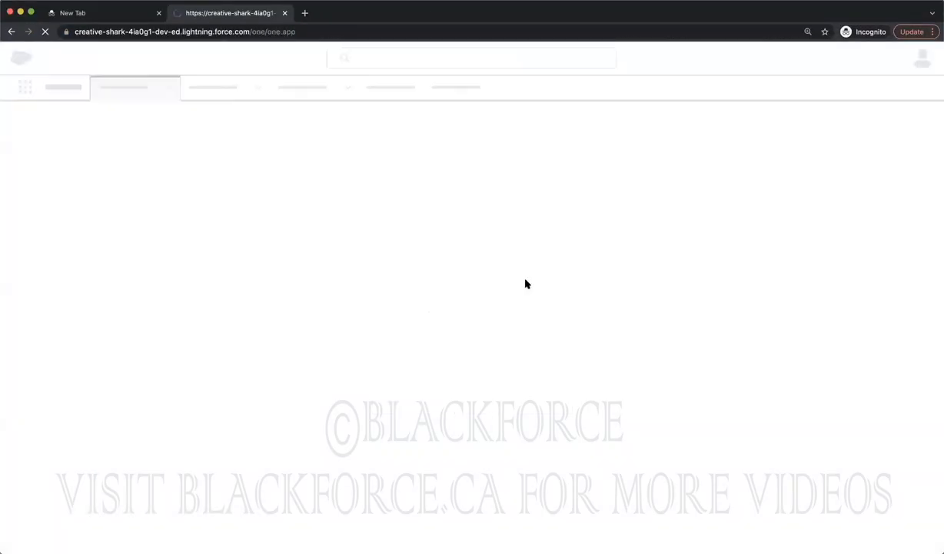
key("super+grave")
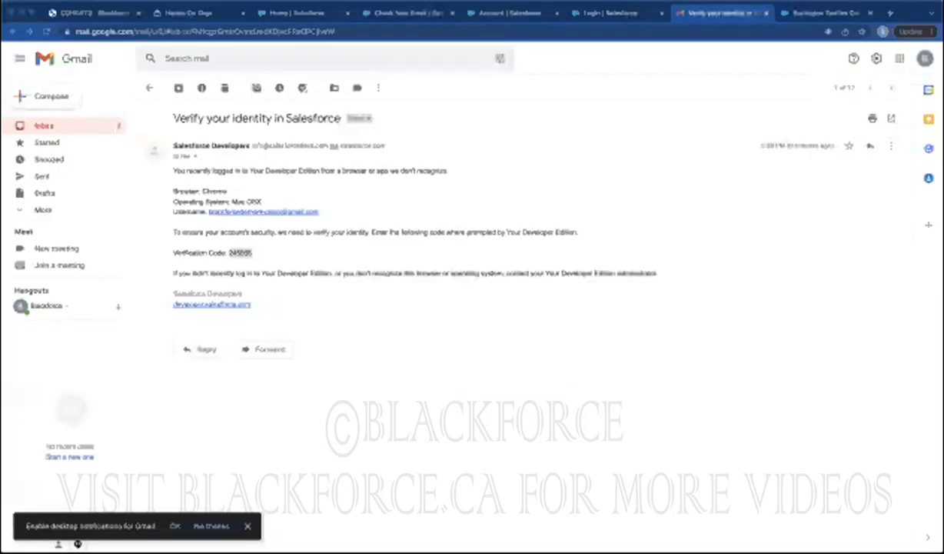
From the Setup Users list, log in as the Test User
left_click(486, 13)
left_click(395, 10)
left_click(261, 10)
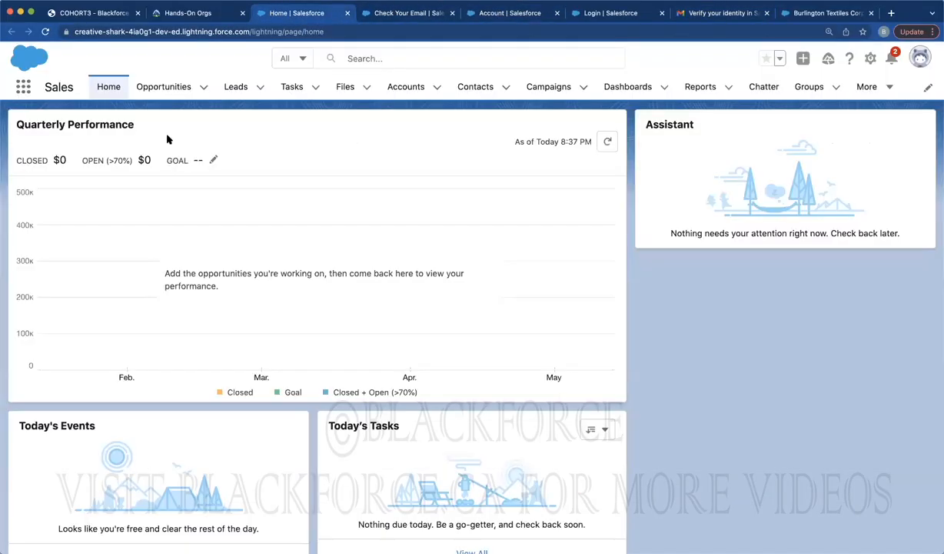
left_click(509, 13)
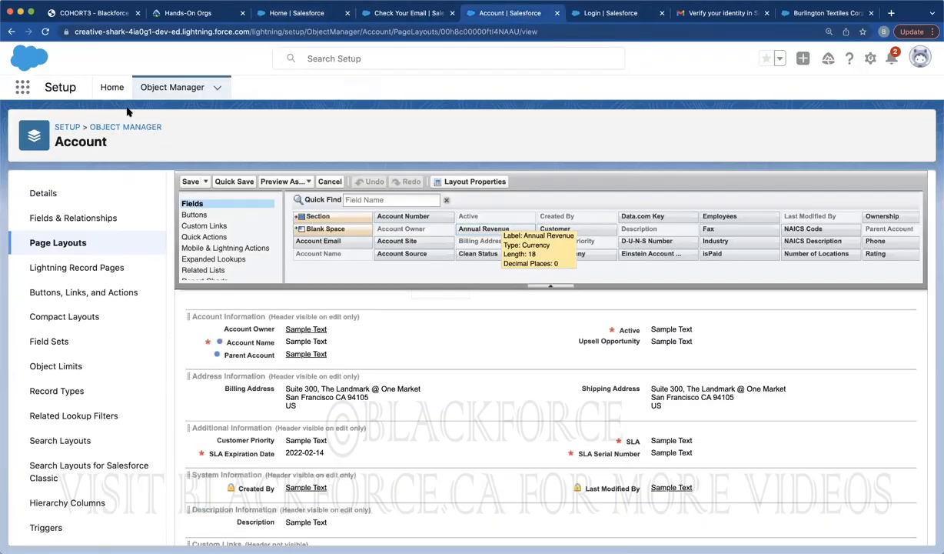
left_click(111, 89)
left_click(84, 122)
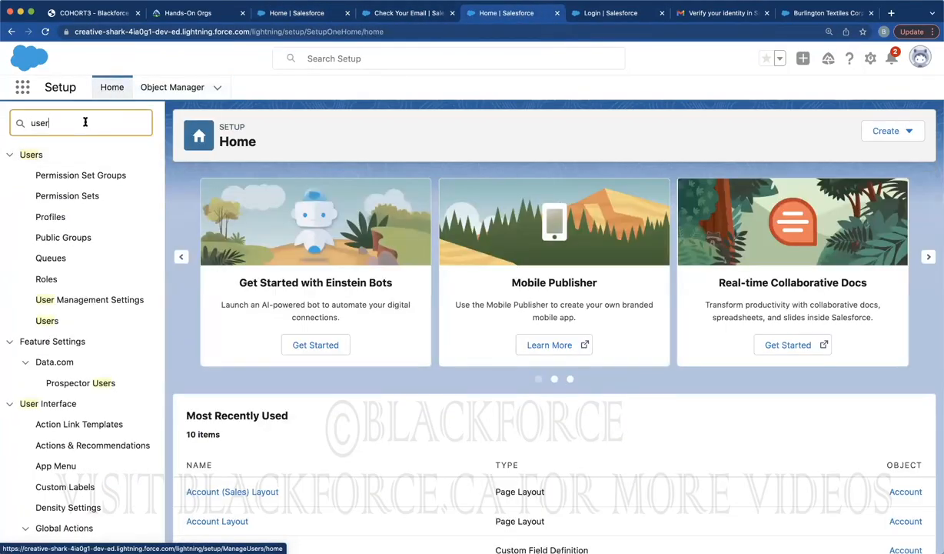
left_click(47, 320)
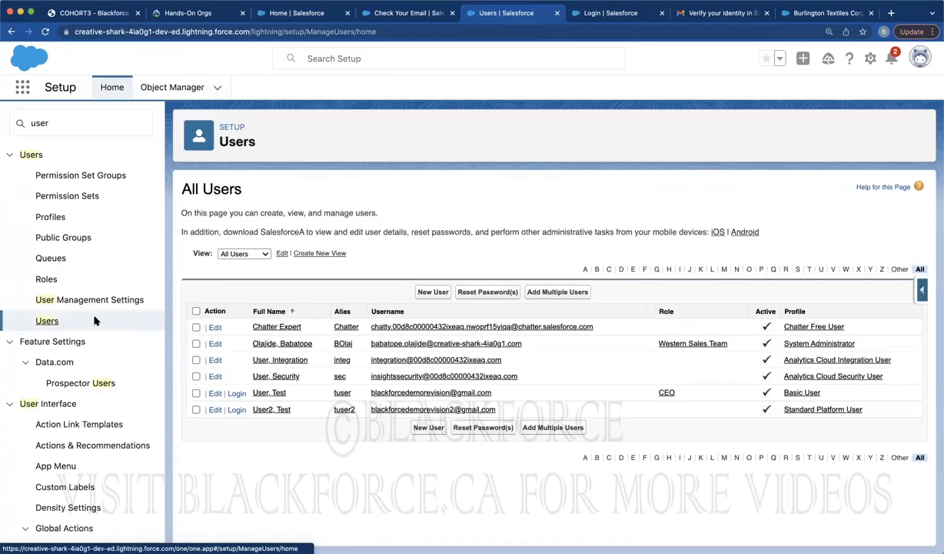
left_click(236, 393)
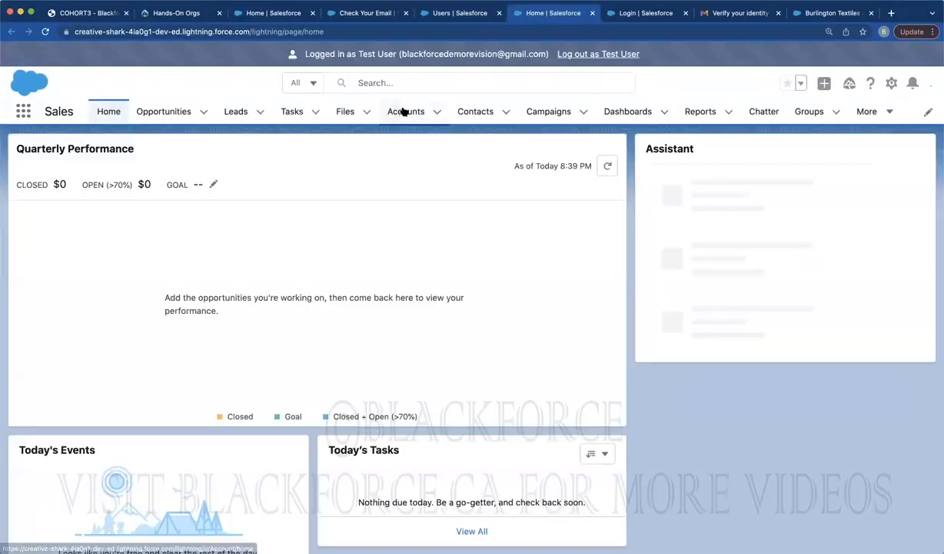
left_click(402, 112)
left_click(146, 231)
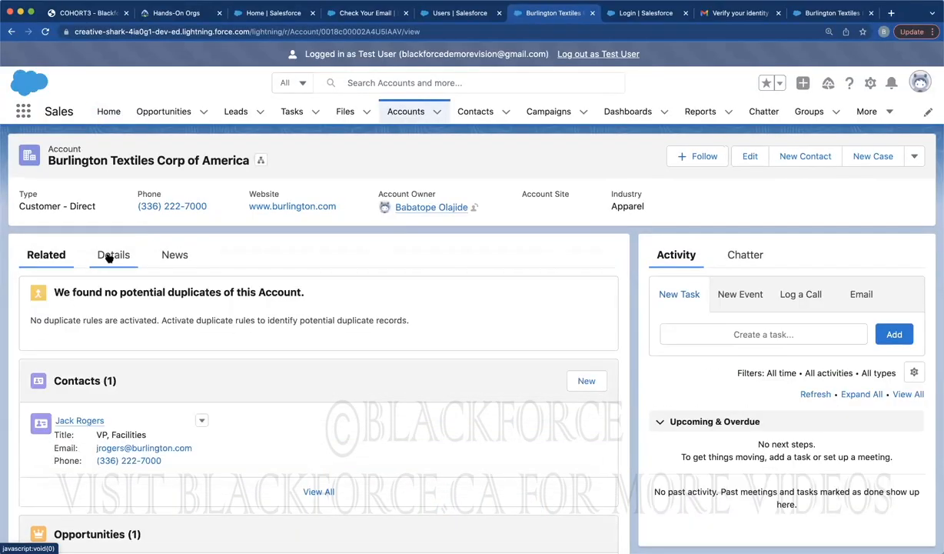
left_click(108, 257)
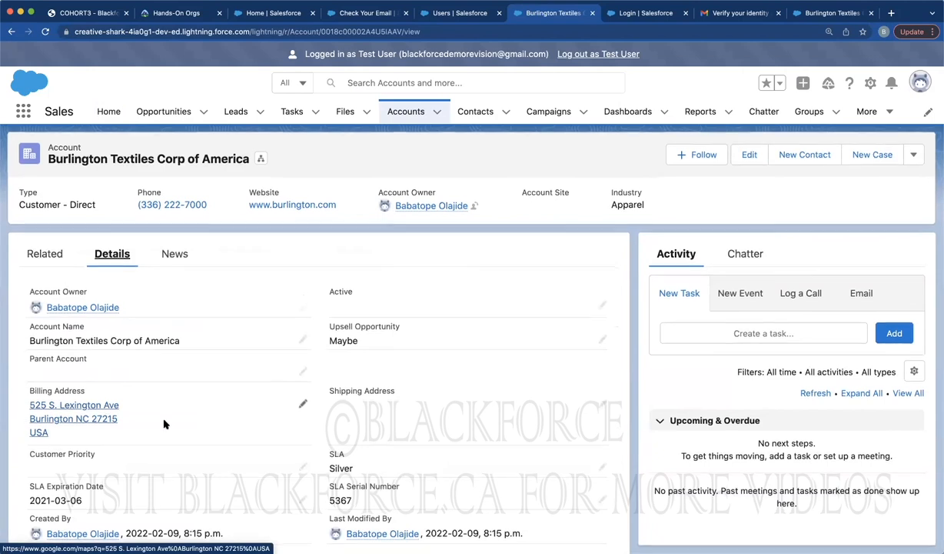
scroll(163, 423, "down", 2)
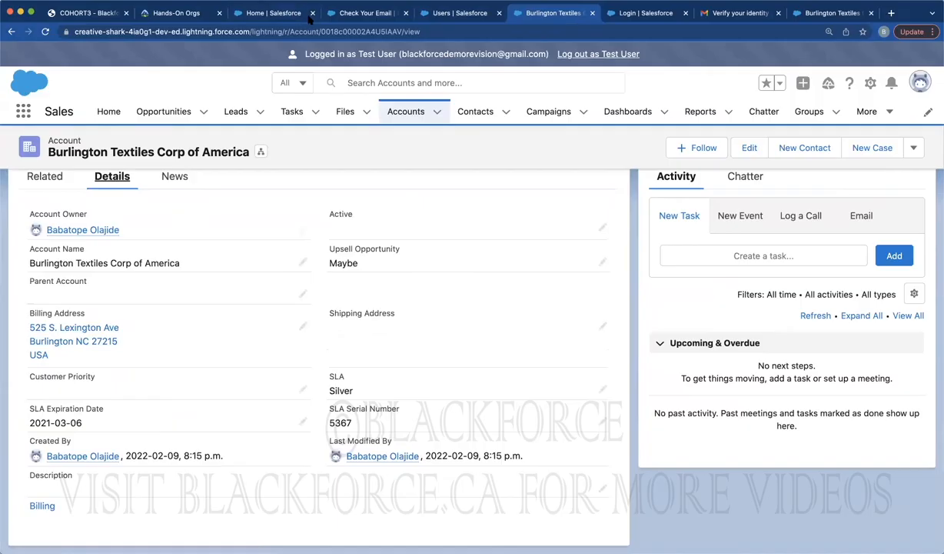
scroll(284, 180, "up", 2)
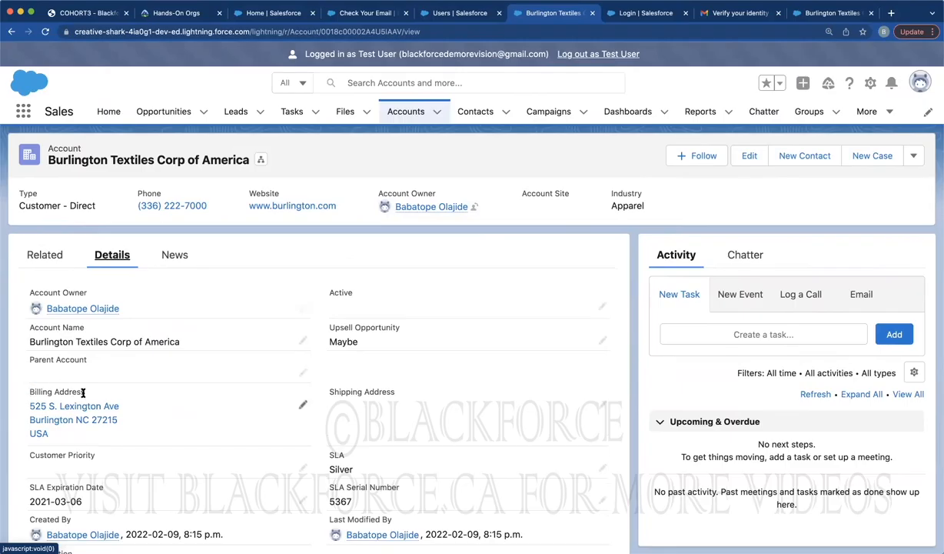
Log out as Test User, relaunch the Salesforce Revision playground org, and open Burlington Textiles' details
left_click(609, 54)
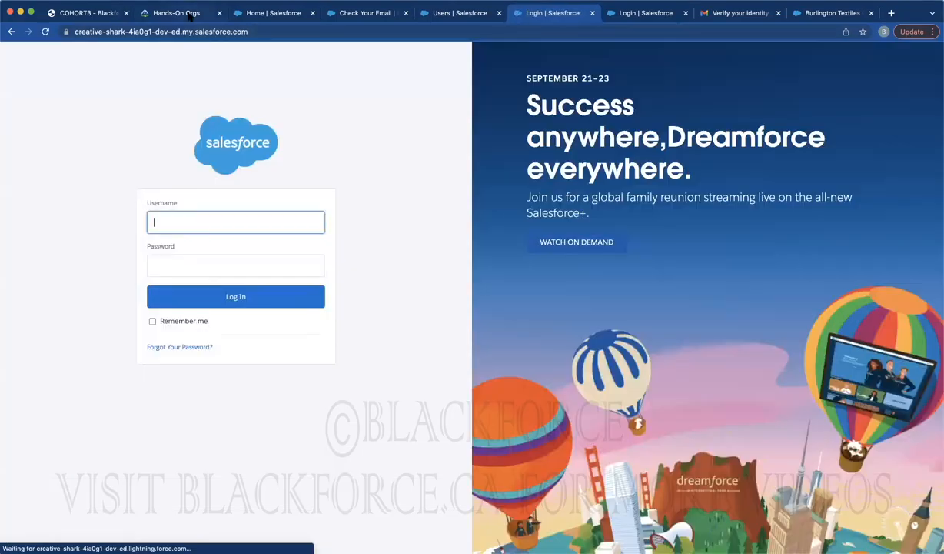
left_click(183, 12)
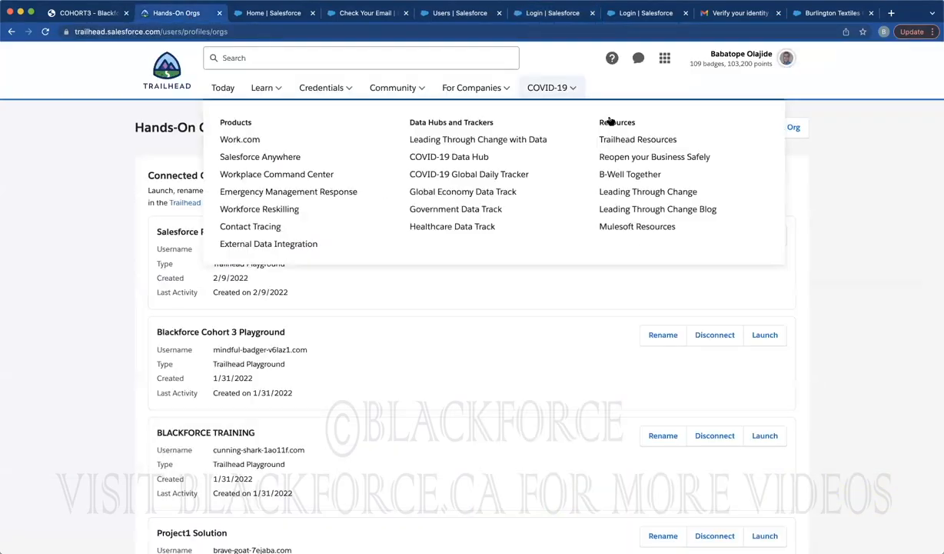
left_click(767, 235)
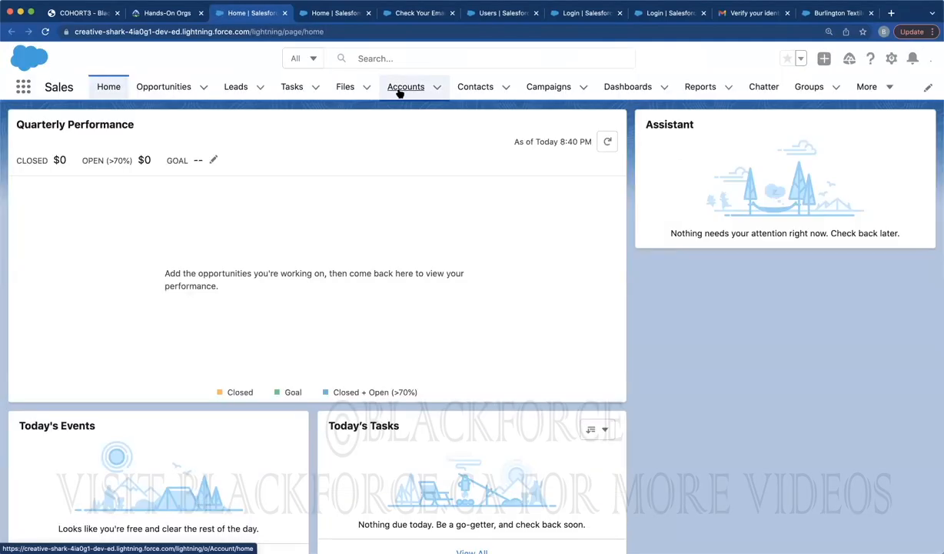
left_click(399, 89)
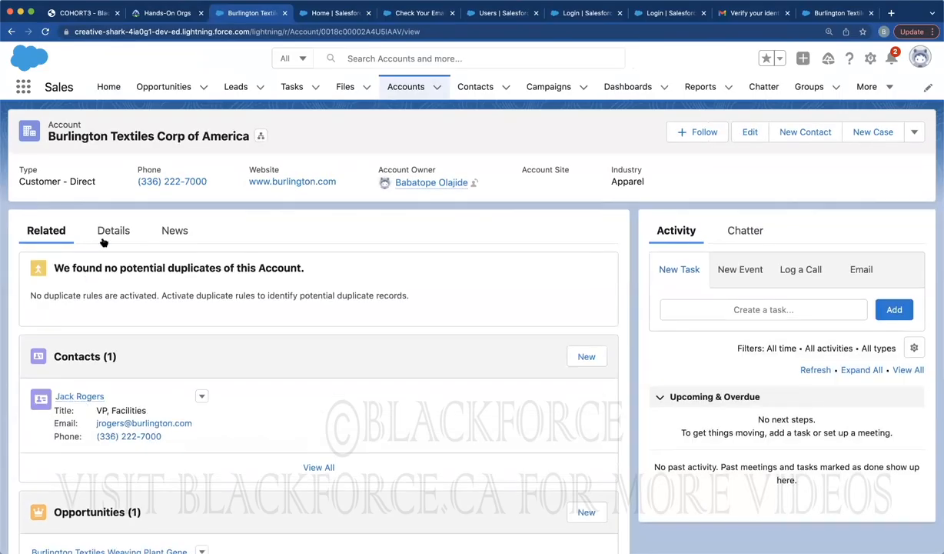
left_click(102, 240)
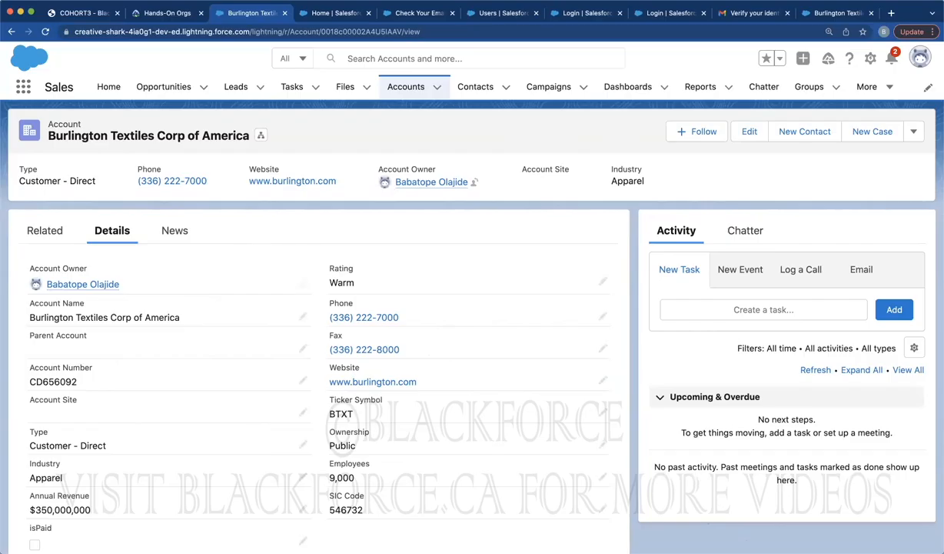
Switch to the 'Home | Salesforce' tab to show the Sales home page
left_click(554, 284)
left_click(345, 15)
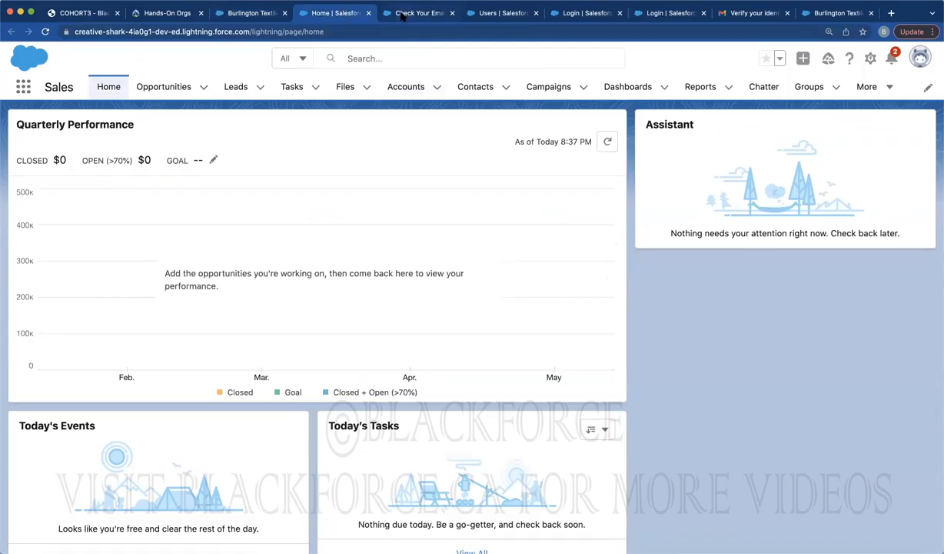
Open the Account object's Page Layout Assignment to see which layout each profile uses
left_click(452, 13)
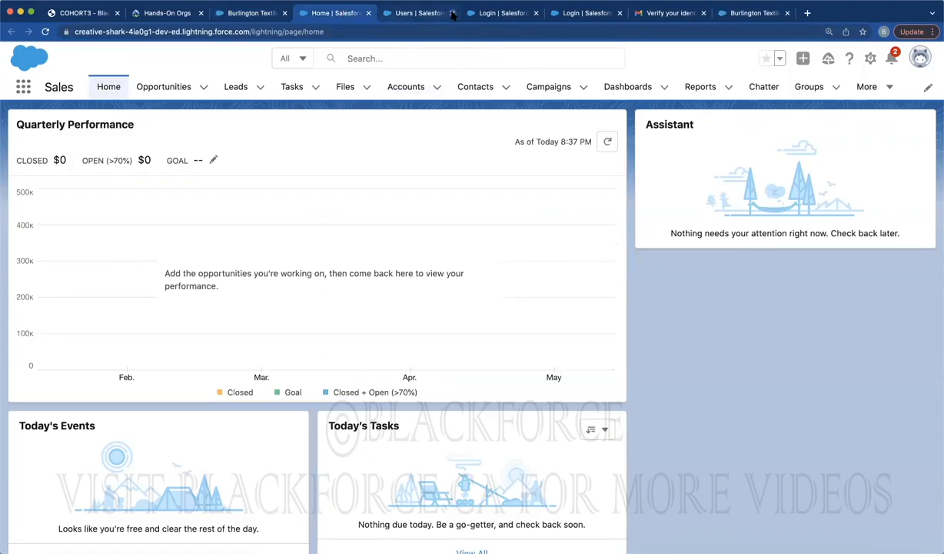
left_click(421, 13)
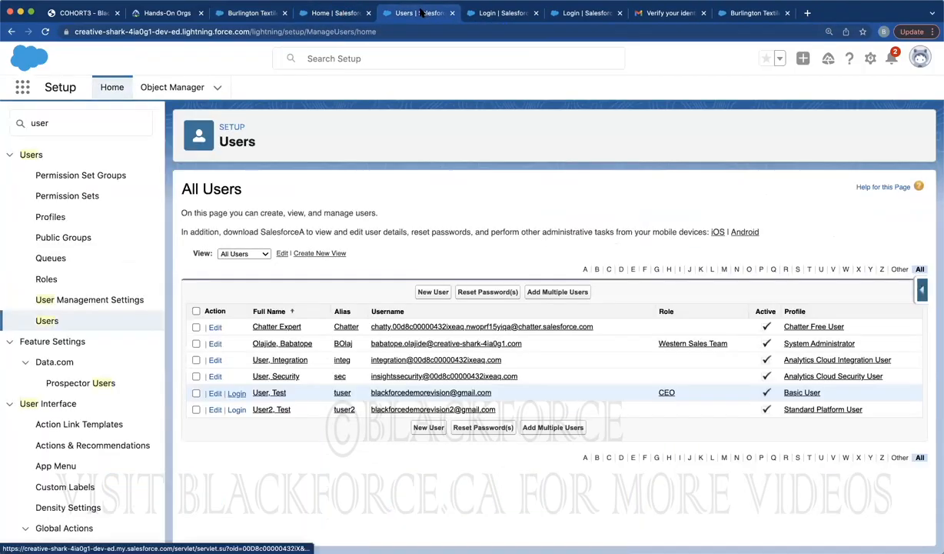
left_click(167, 89)
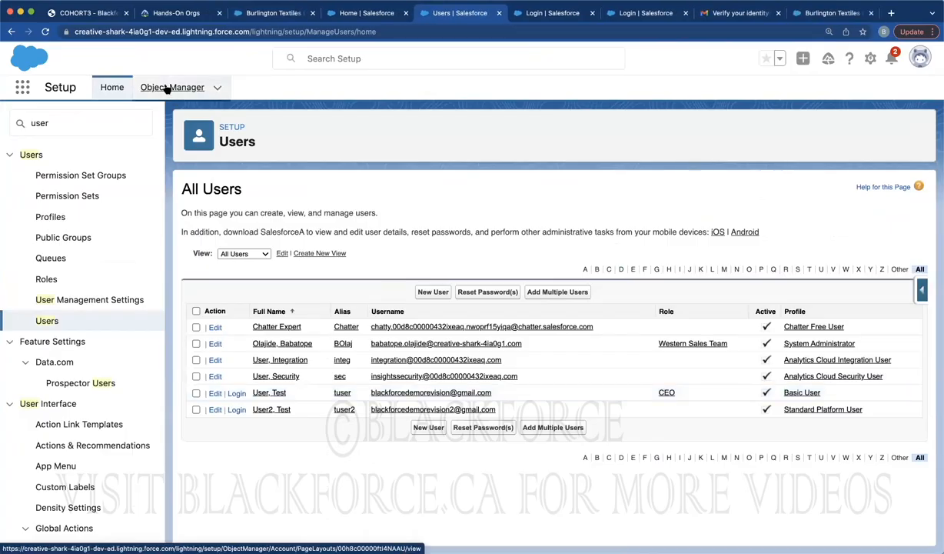
left_click(31, 214)
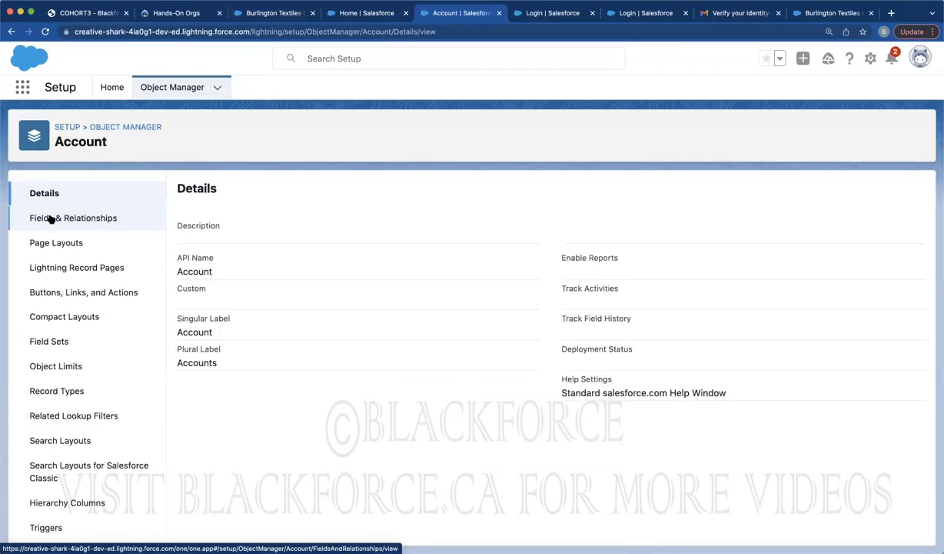
left_click(52, 243)
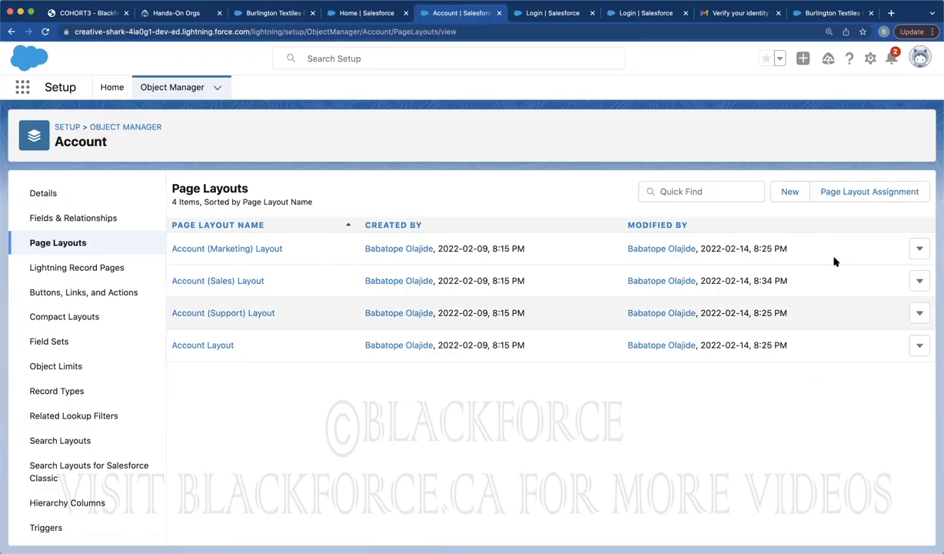
left_click(854, 193)
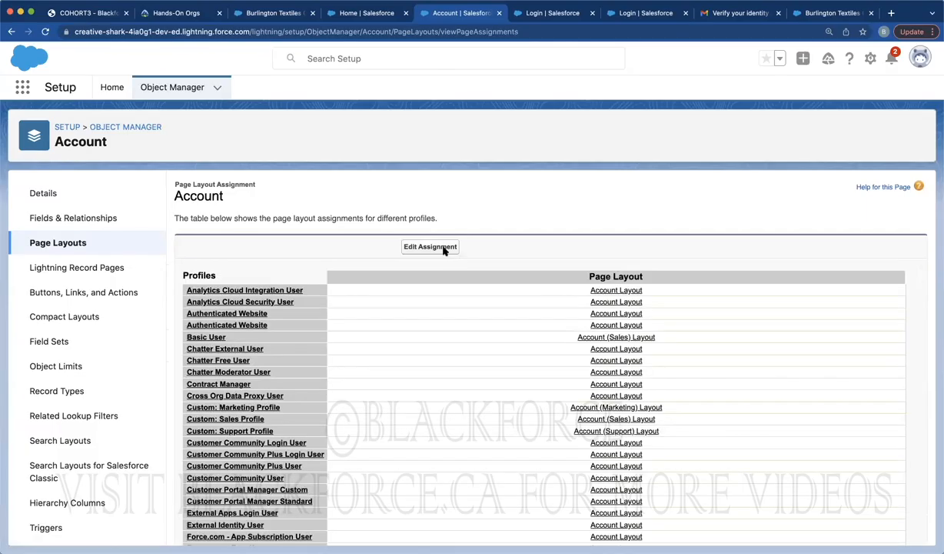
left_click(430, 246)
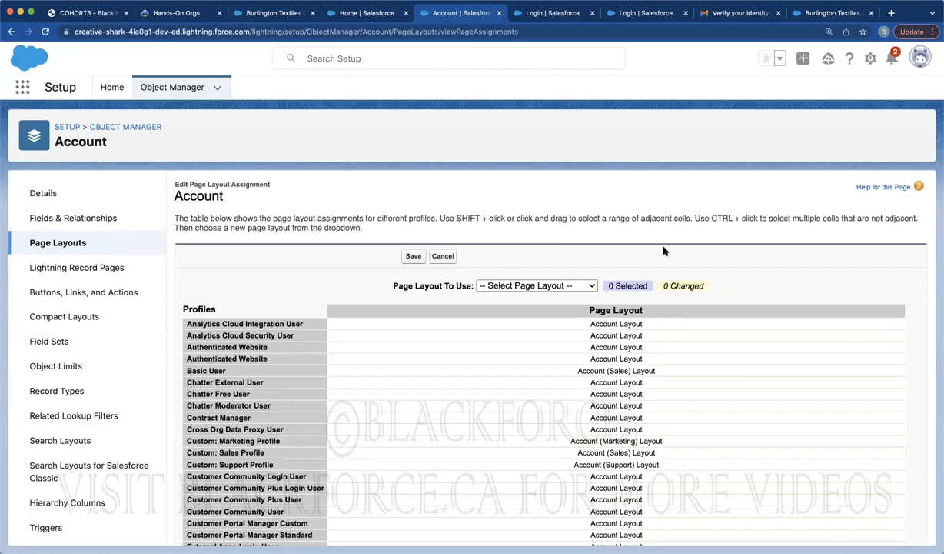
scroll(664, 250, "down", 3)
scroll(664, 250, "down", 5)
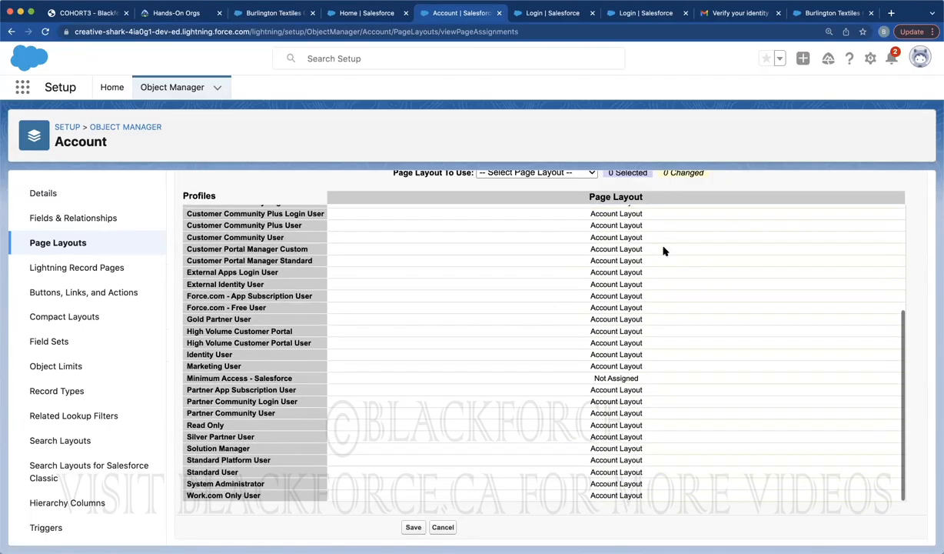
scroll(664, 250, "up", 3)
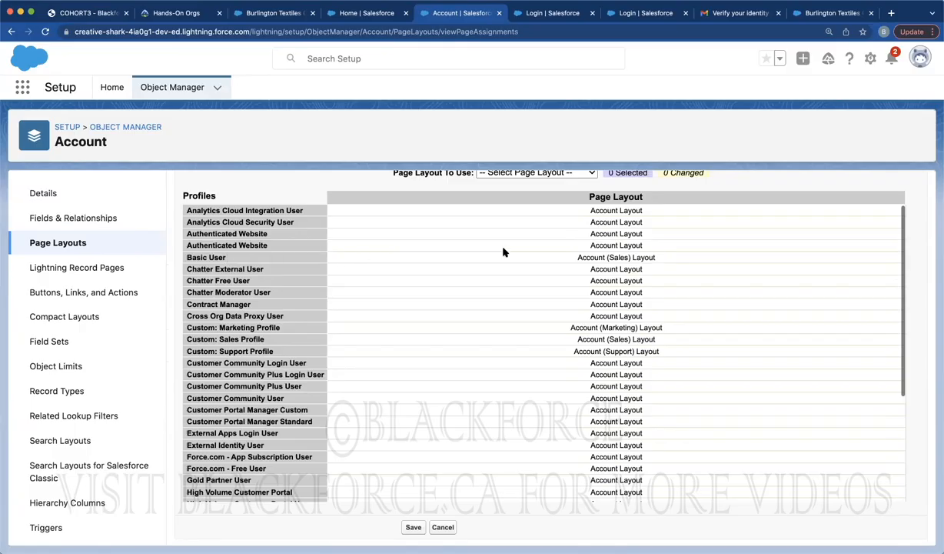
left_click(592, 256)
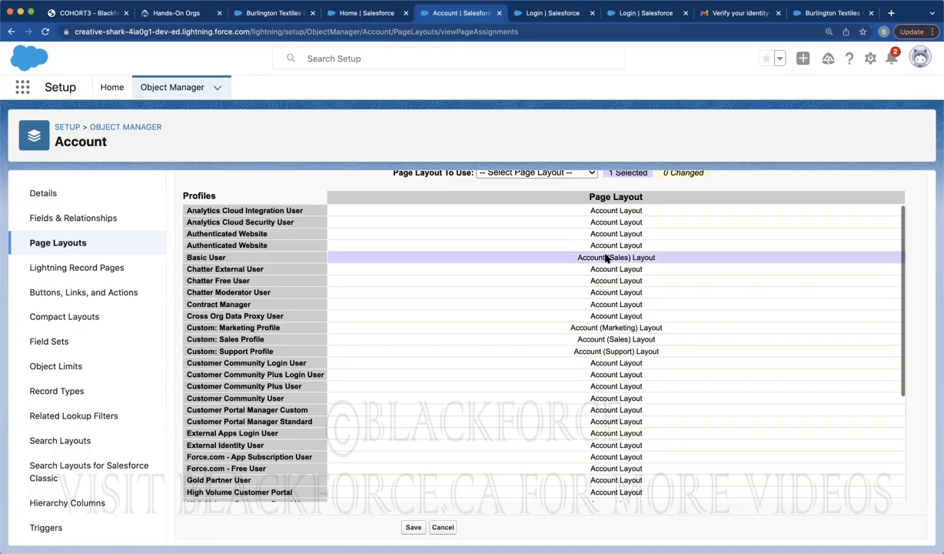
scroll(559, 198, "up", 1)
left_click(558, 198)
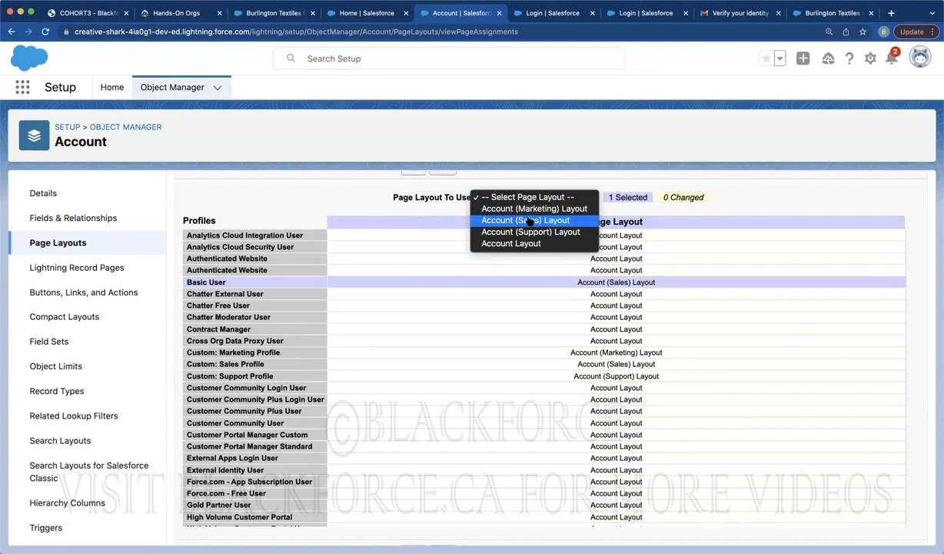
left_click(608, 187)
scroll(402, 343, "down", 1)
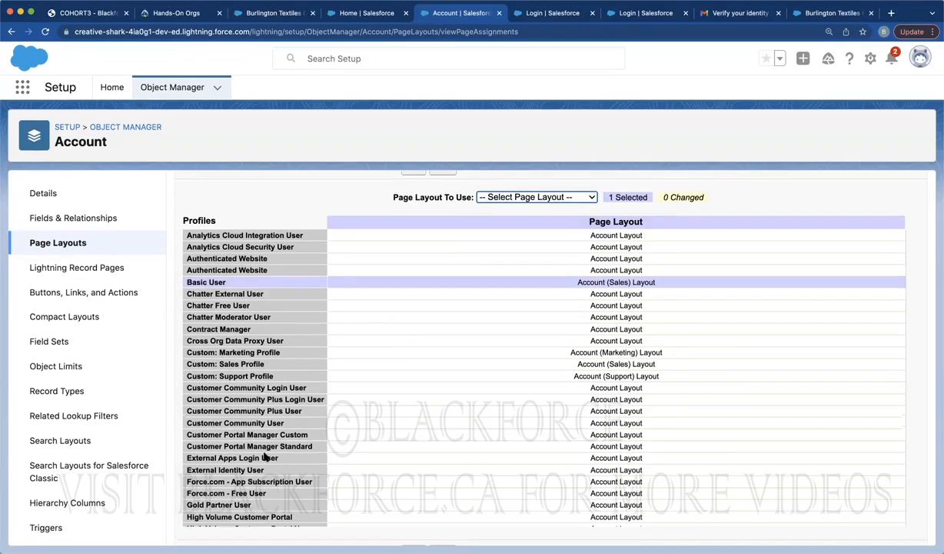
scroll(258, 449, "down", 5)
scroll(264, 456, "down", 1)
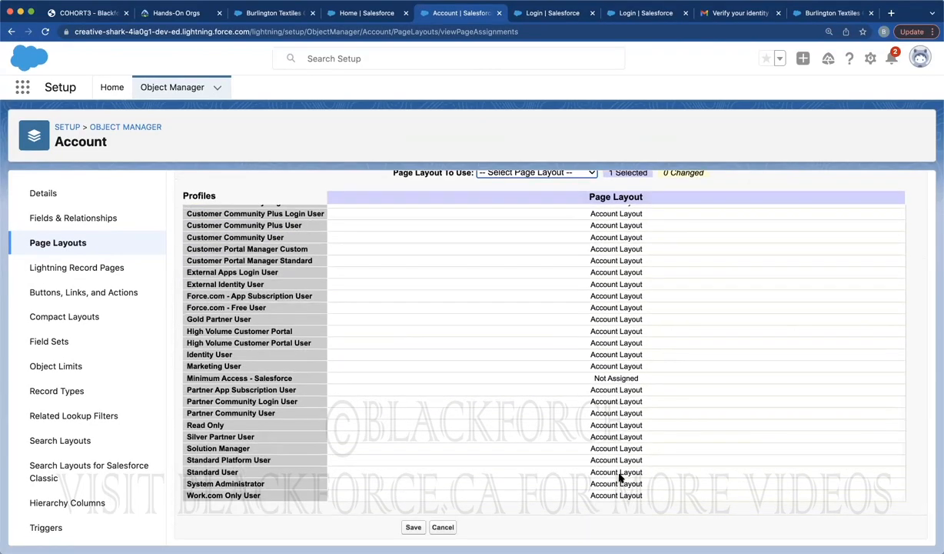
scroll(661, 384, "up", 8)
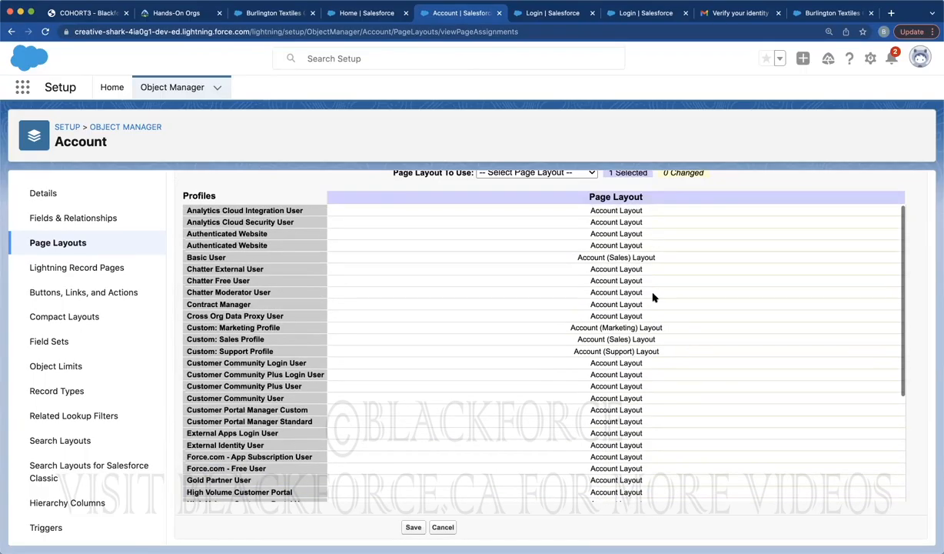
scroll(589, 198, "up", 3)
left_click(529, 285)
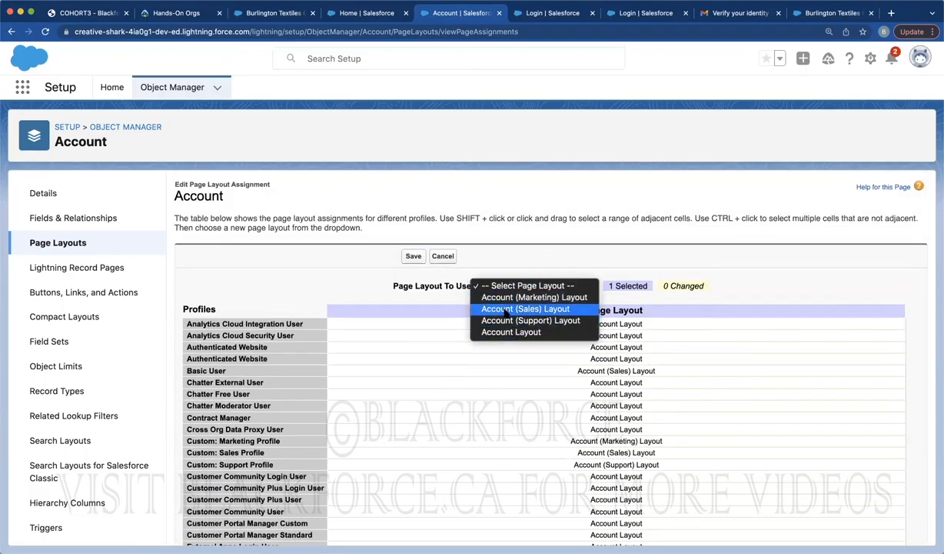
left_click(413, 256)
left_click(413, 256)
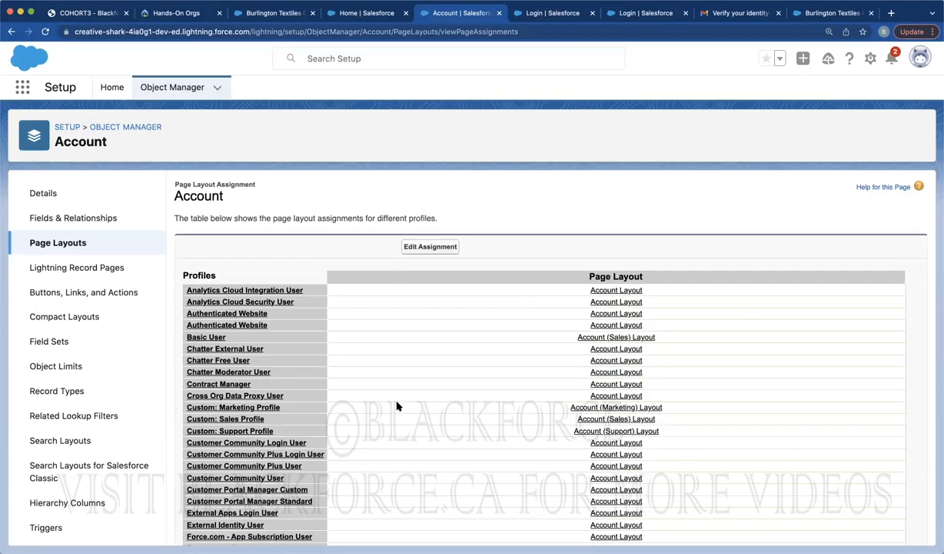
Review the org's Users list in Setup, then open the Account object in Object Manager
left_click(112, 88)
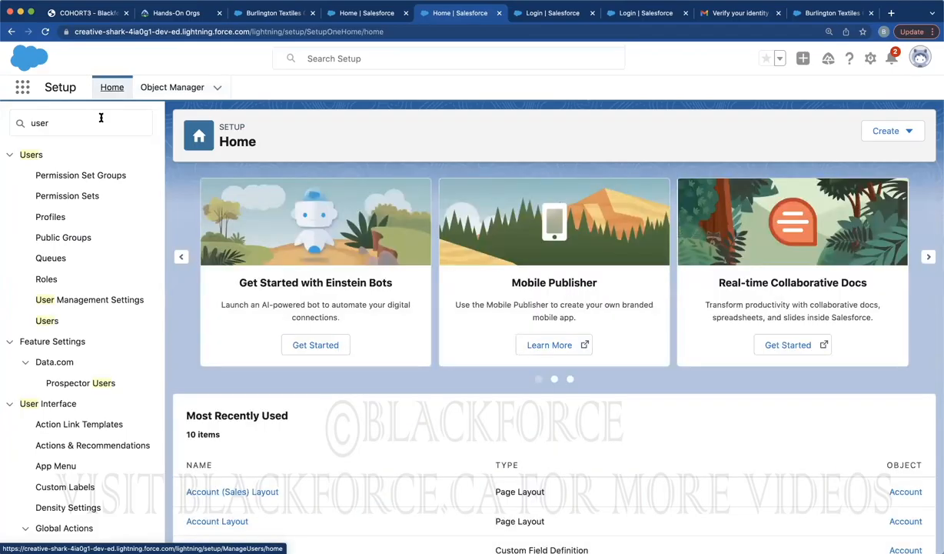
double_click(93, 126)
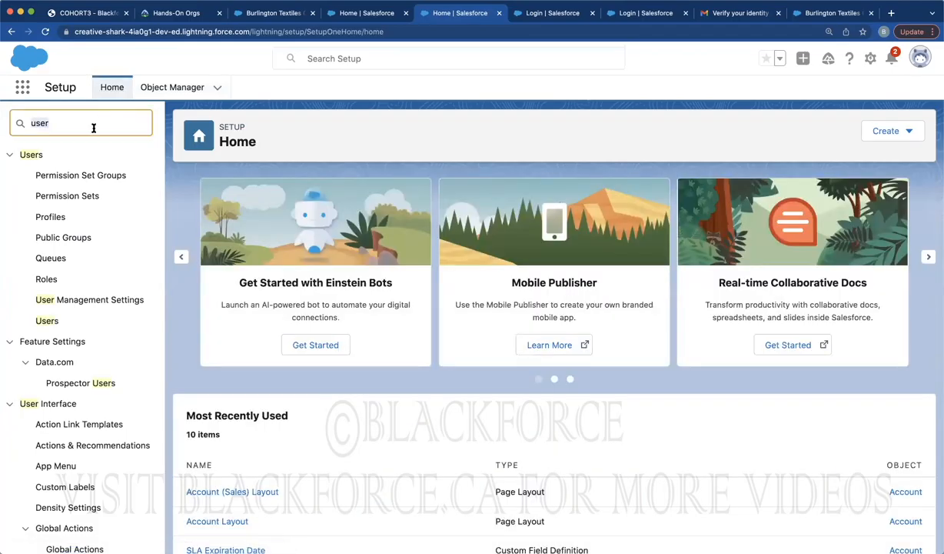
left_click(47, 323)
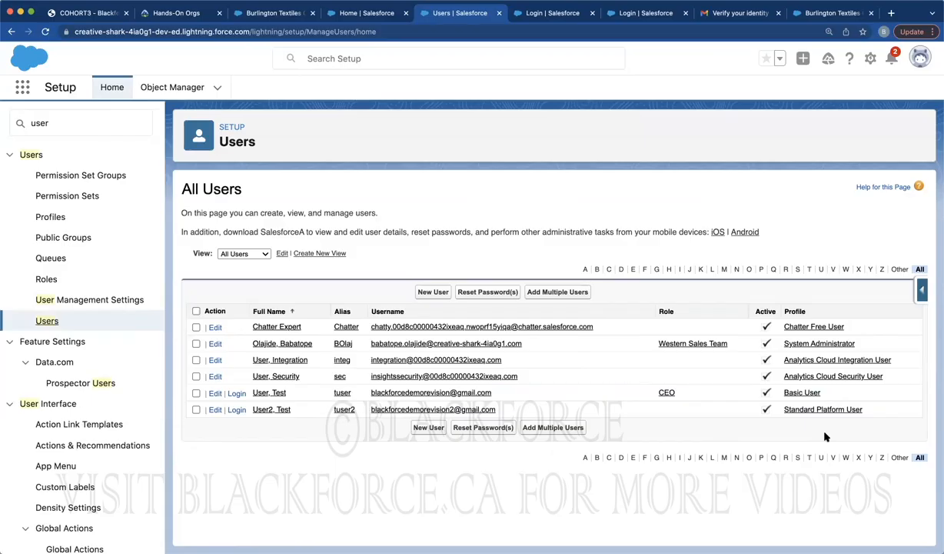
left_click(173, 87)
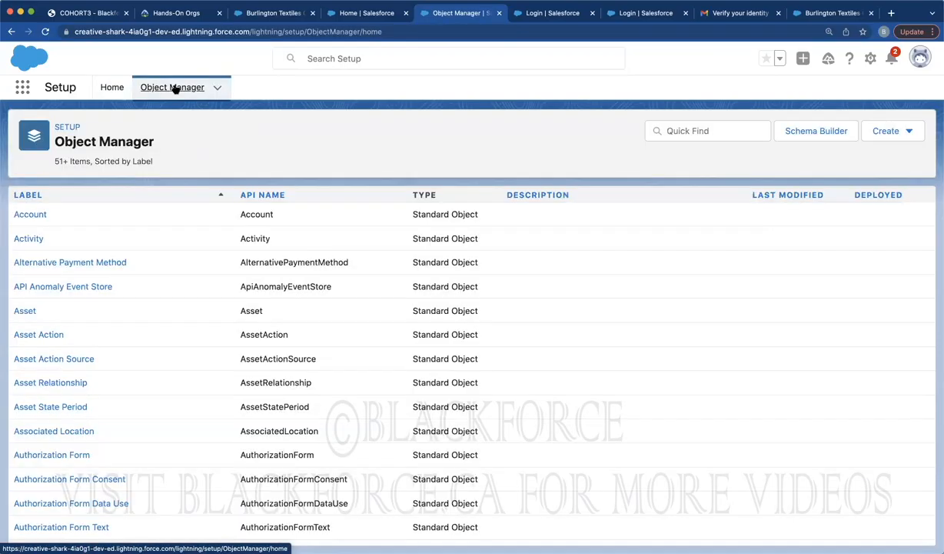
left_click(30, 214)
Start a new custom Picklist field under the Account object's Fields & Relationships
left_click(89, 218)
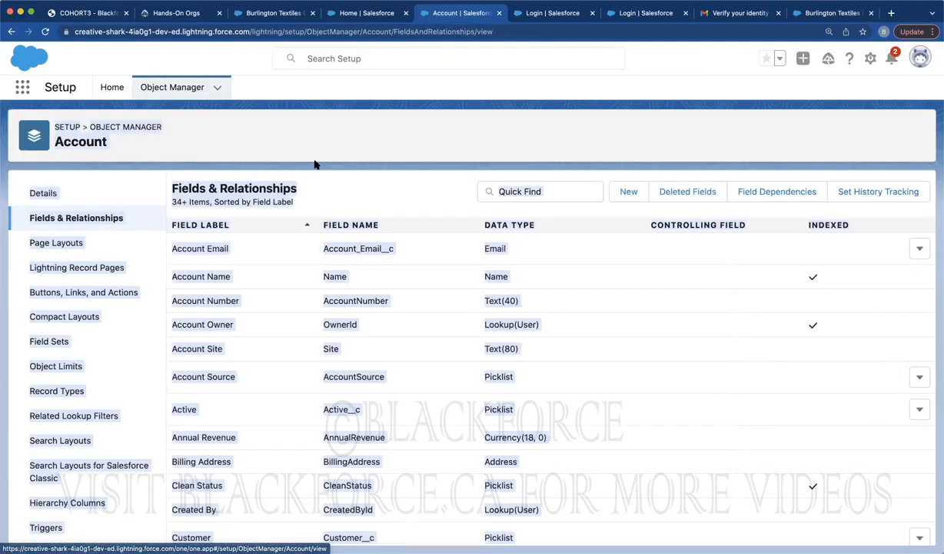
left_click(635, 195)
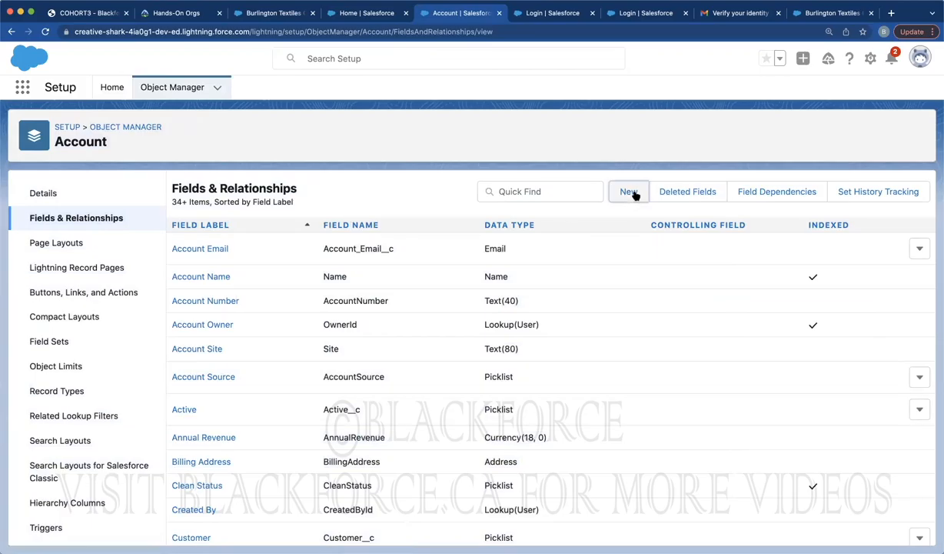
scroll(330, 334, "down", 5)
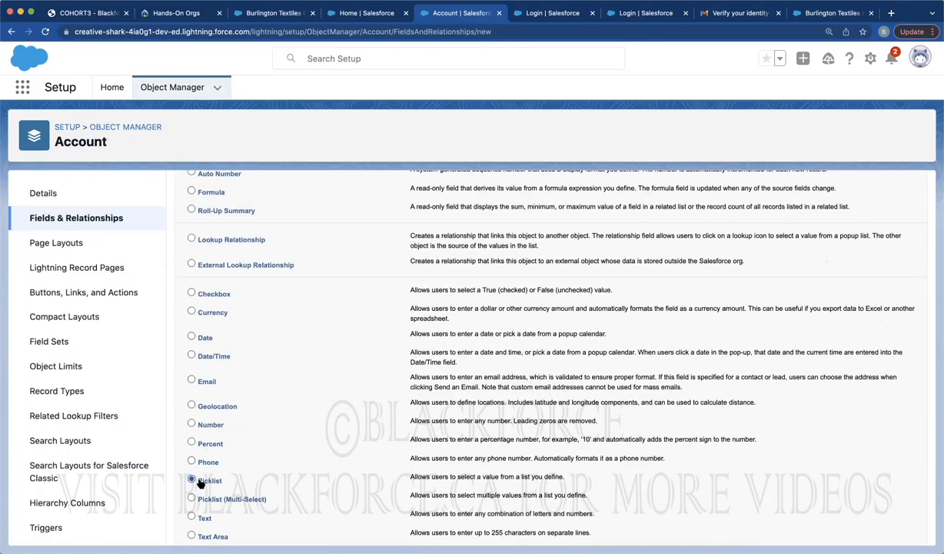
scroll(800, 191, "up", 5)
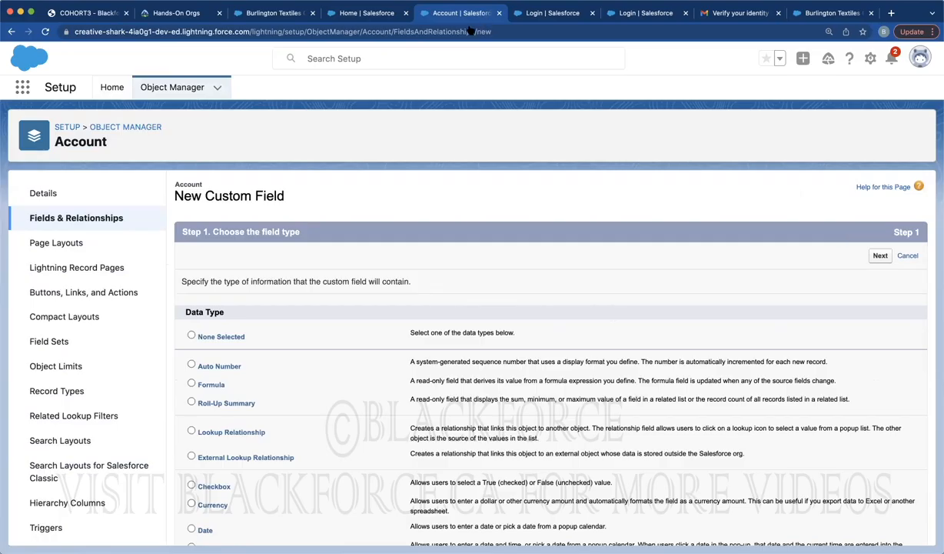
left_click(881, 256)
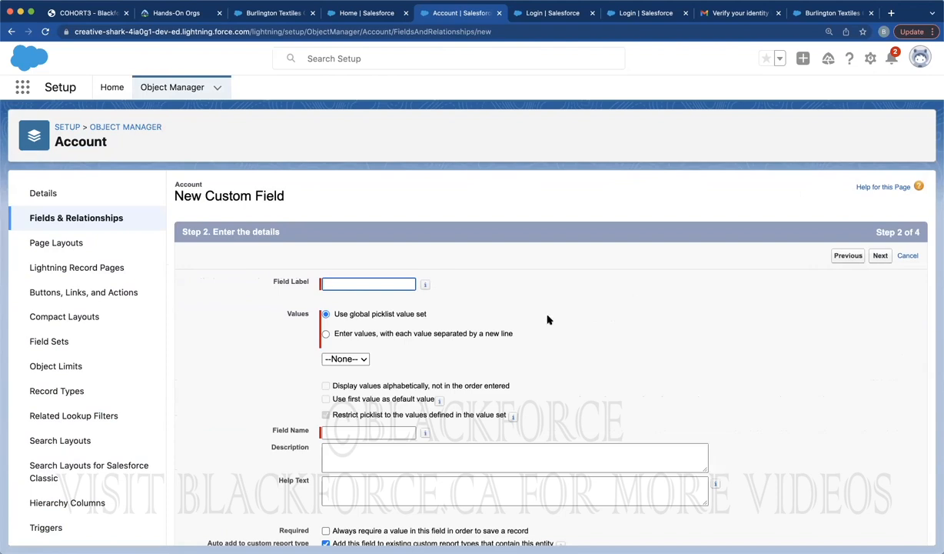
Label the field 'Customer', enter values Basic, Standard, Professional, then choose a global value set
left_click(366, 285)
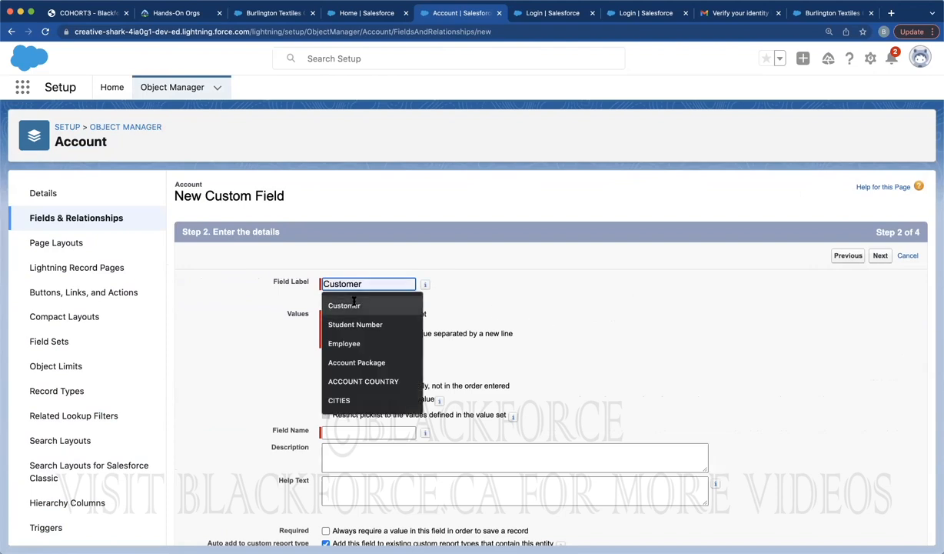
left_click(351, 306)
scroll(540, 274, "down", 3)
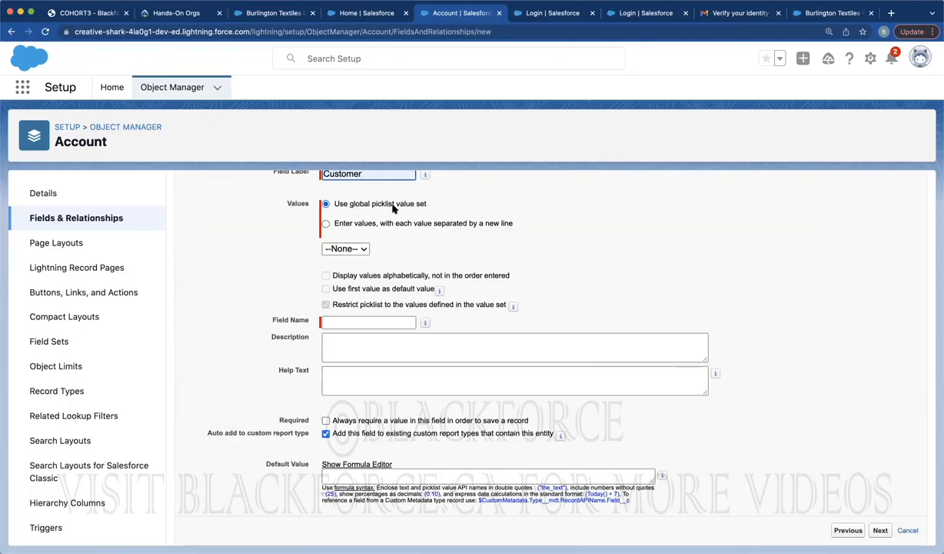
left_click(366, 225)
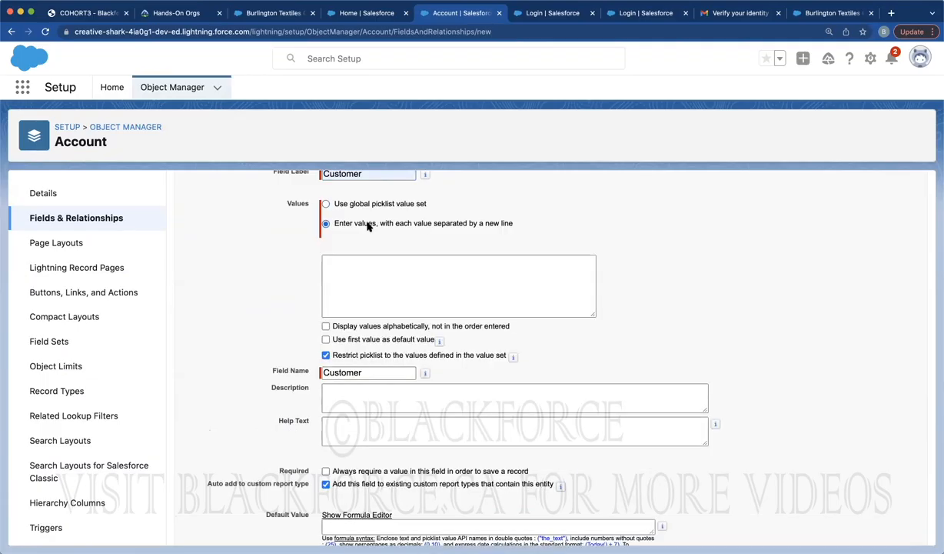
left_click(358, 276)
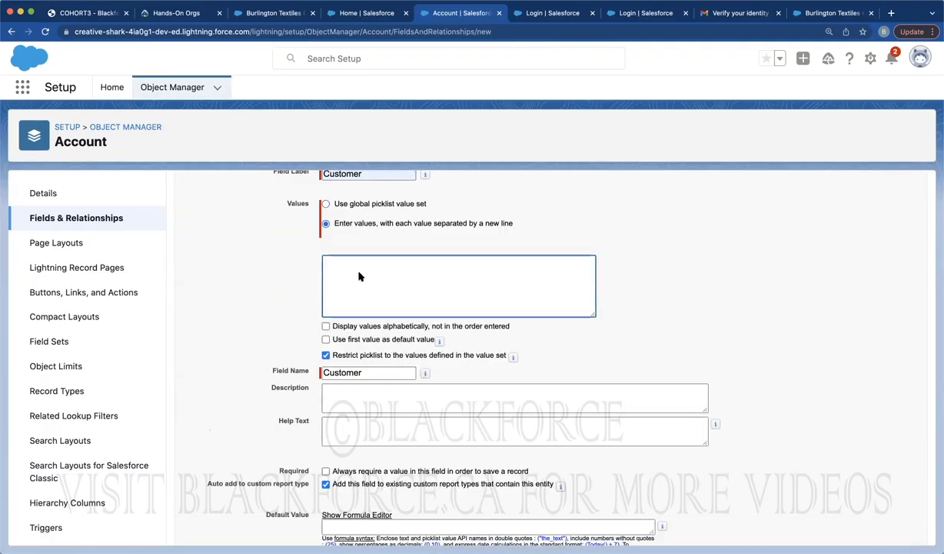
type("Basic")
key("Return")
type("Stand")
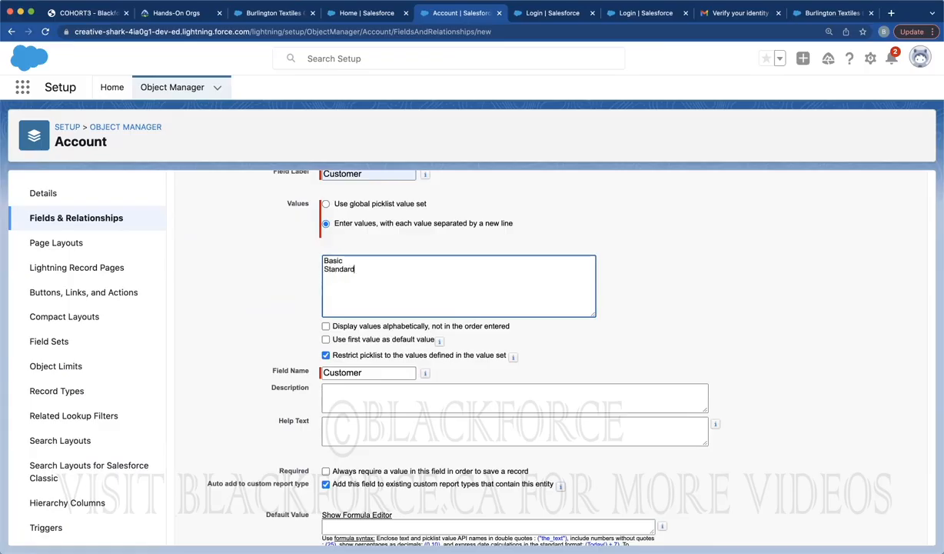
type("ard")
key("Return")
type("Professional")
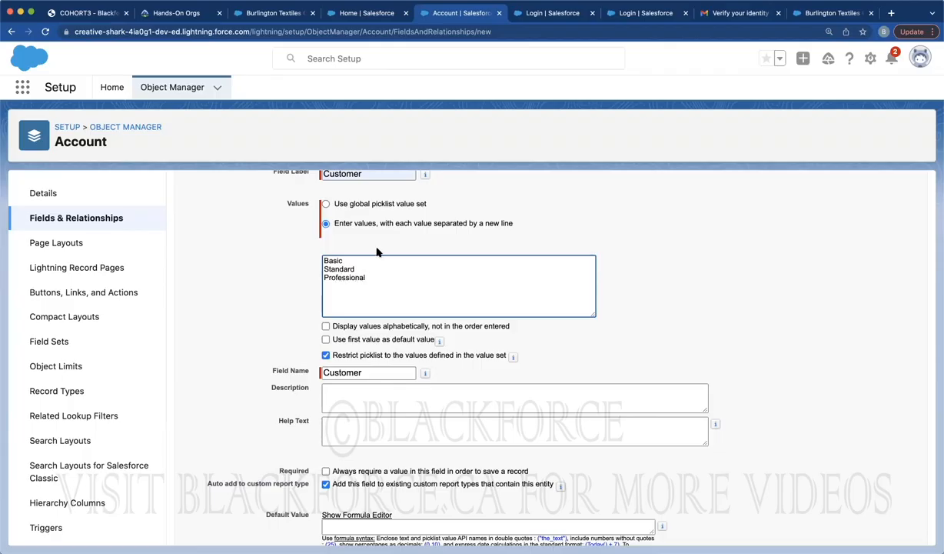
left_click(358, 208)
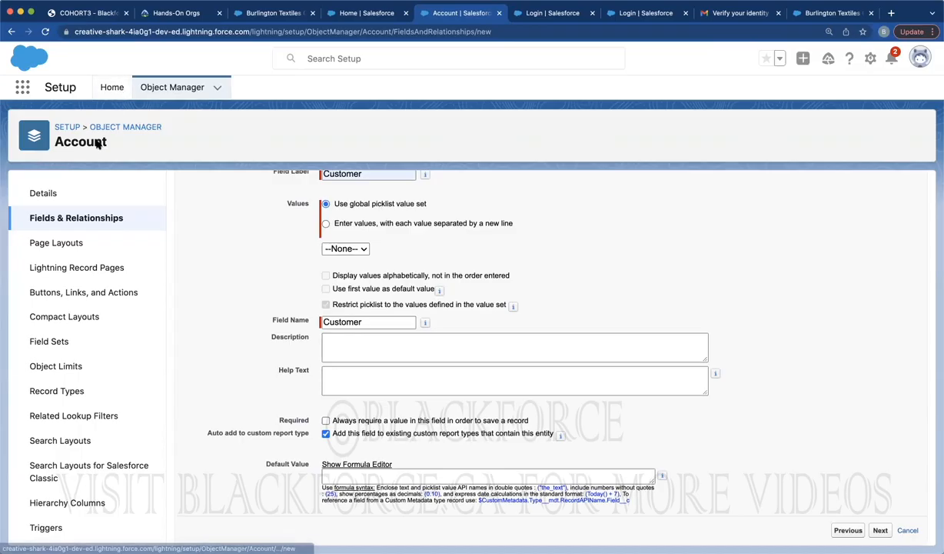
Find Picklist Value Sets via Setup Quick Find 'pick' and start a new global value set
left_click(110, 86)
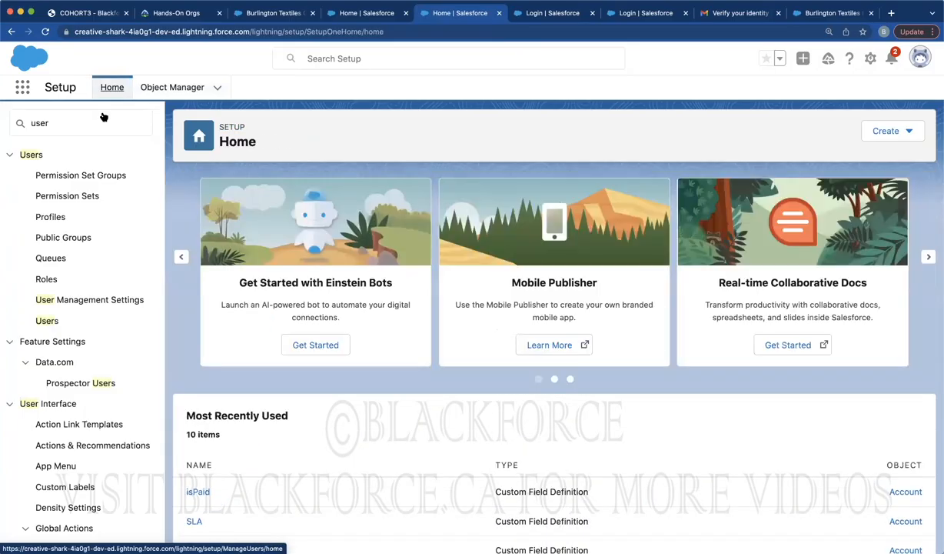
type("global")
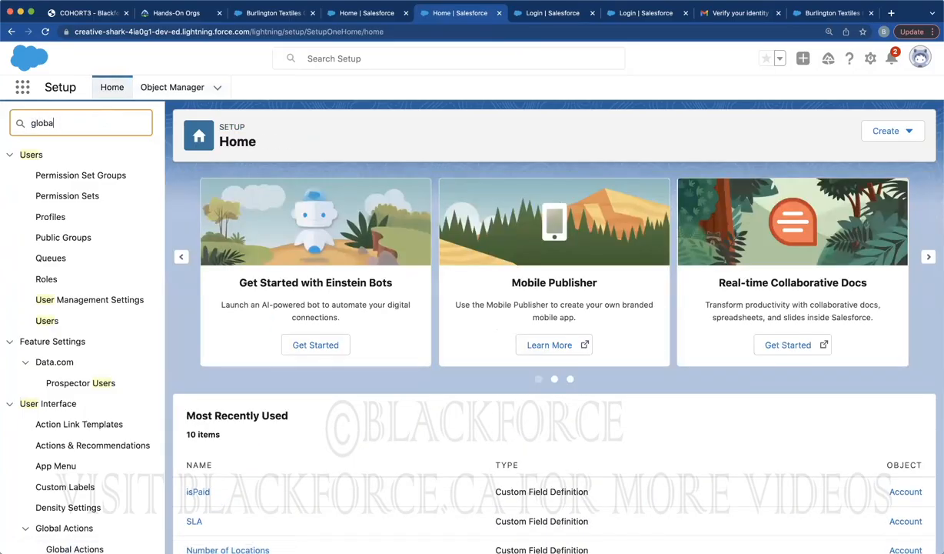
key("BackSpace")
key("BackSpace")
key("BackSpace")
key("BackSpace")
key("BackSpace")
key("BackSpace")
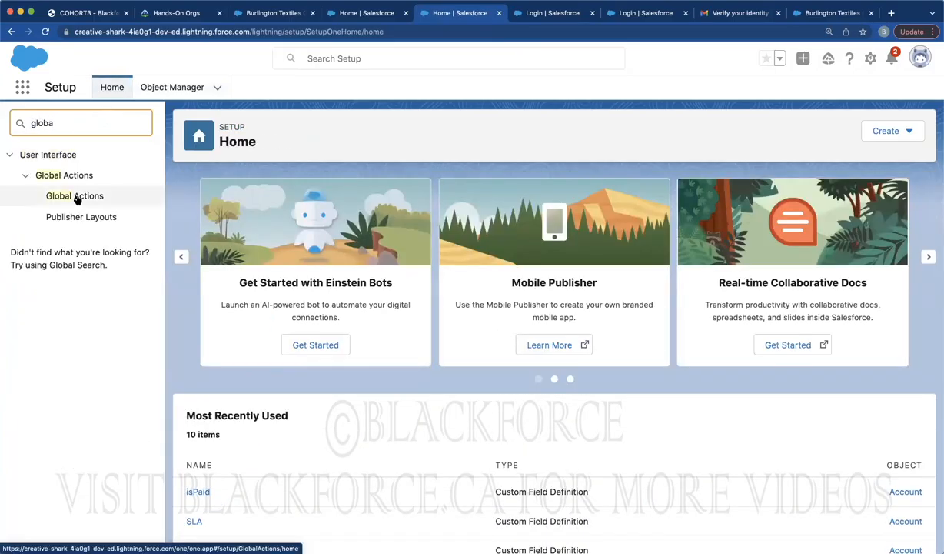
type("pick")
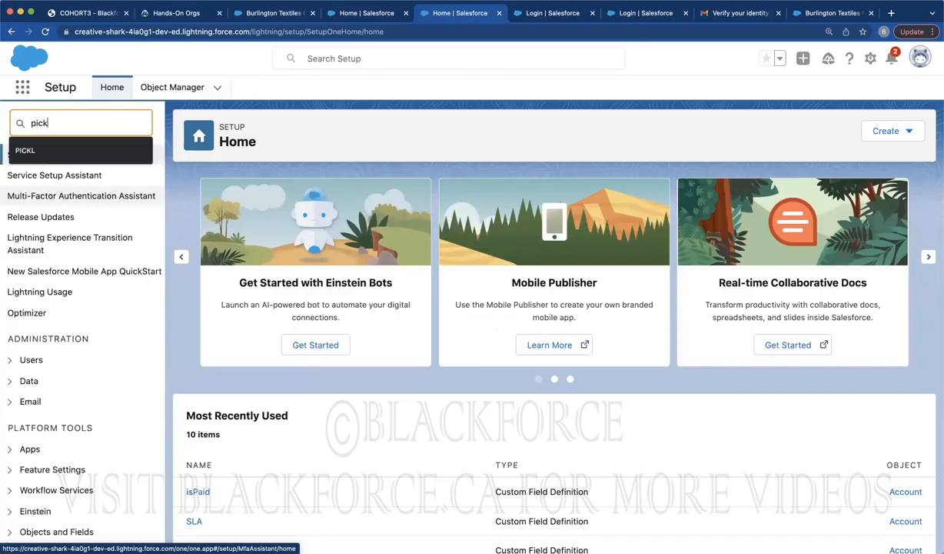
left_click(68, 250)
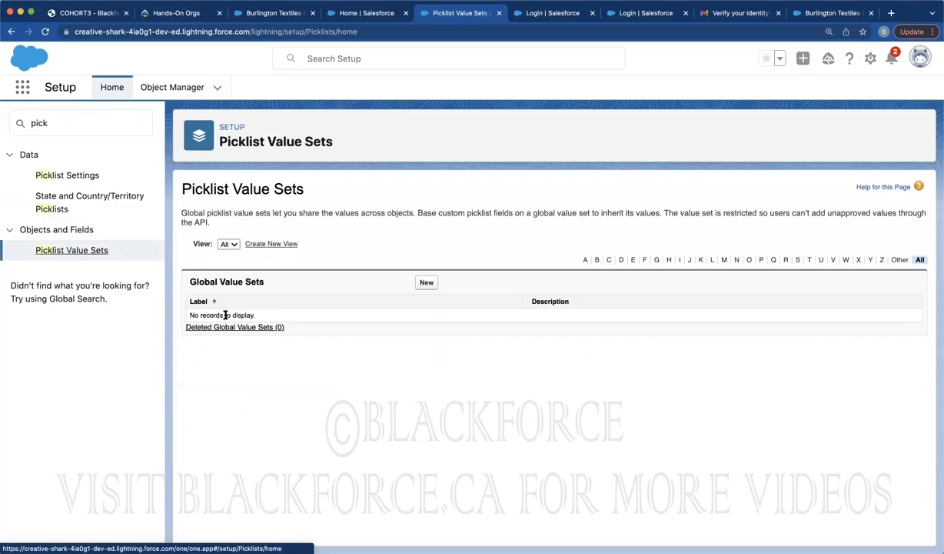
left_click(426, 283)
Label the set 'Customers in System', enter values Basic, Standard, Professional, and save
left_click(374, 257)
type("Customers in System")
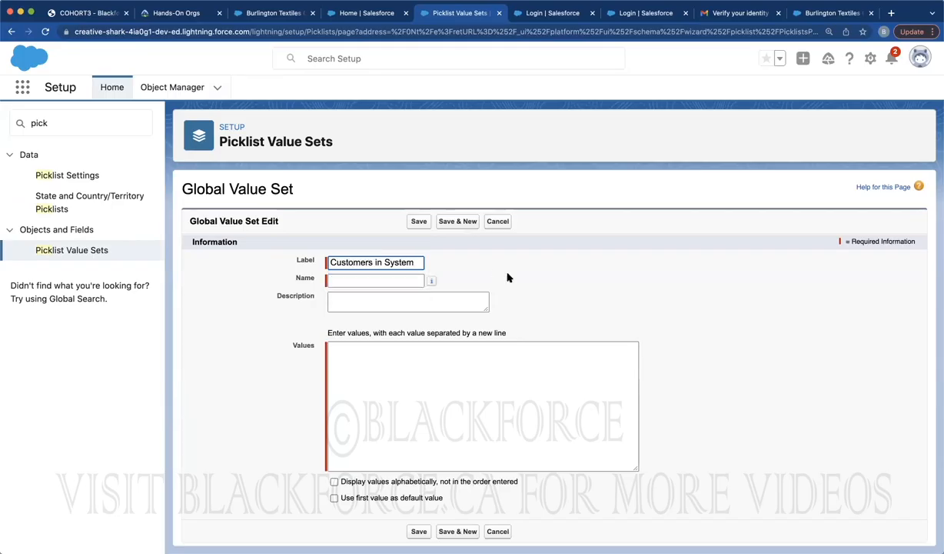
left_click(507, 276)
left_click(369, 359)
type("Basic")
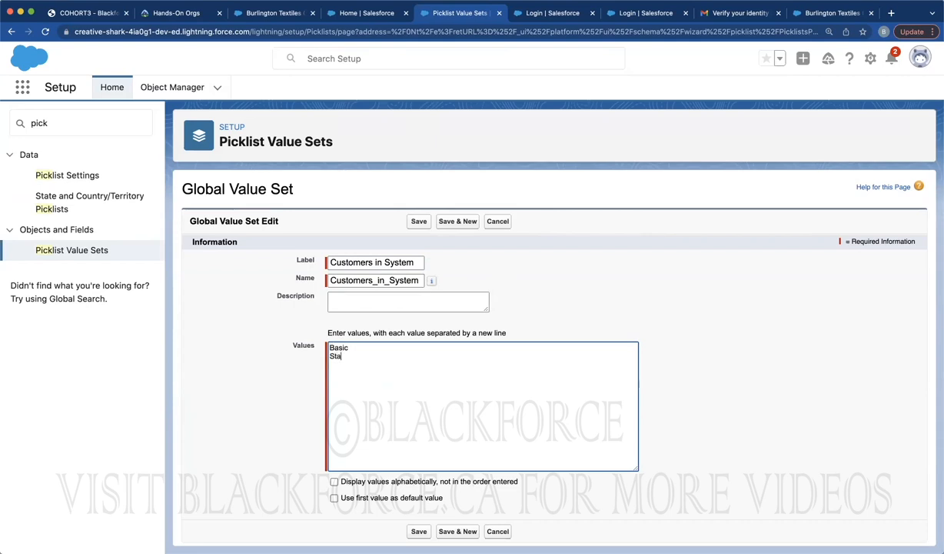
type("essional")
left_click(418, 221)
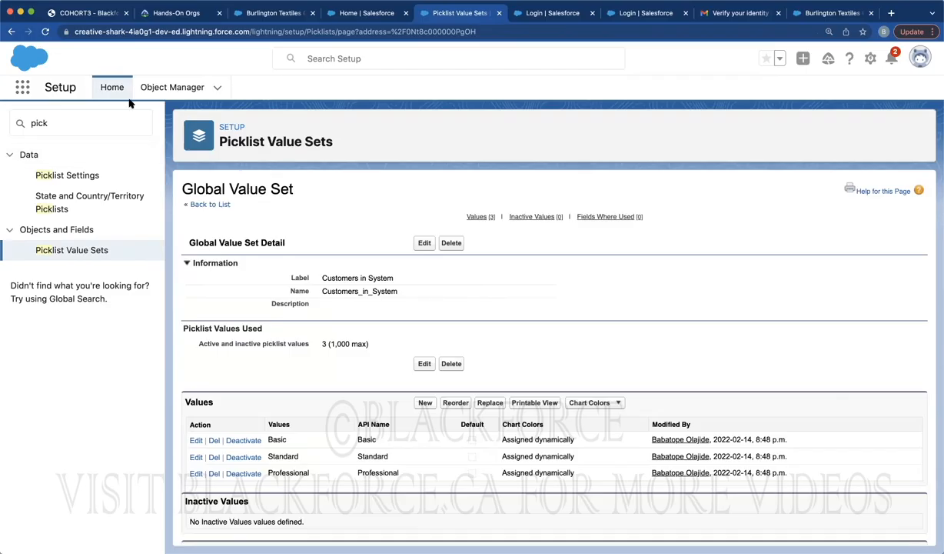
Start a new custom field on the Account object with Picklist as its type
left_click(150, 88)
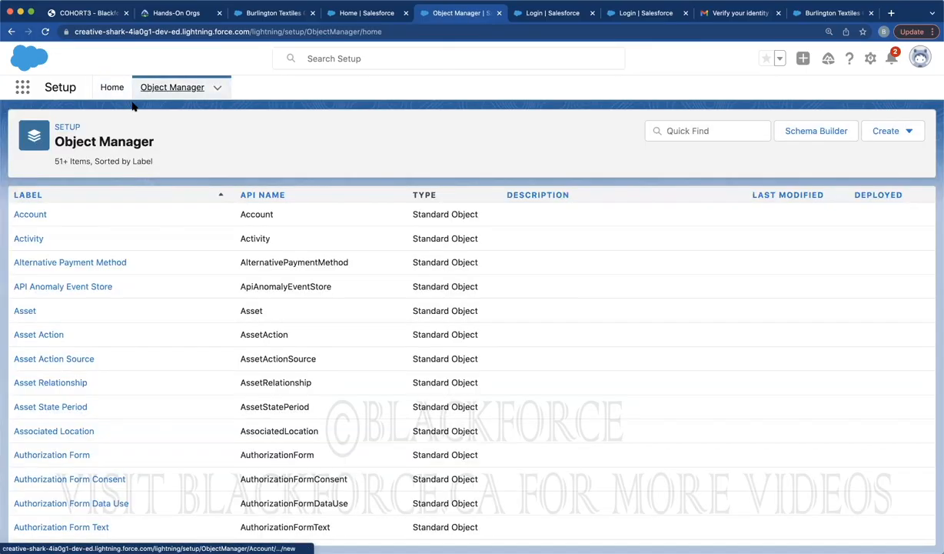
left_click(31, 213)
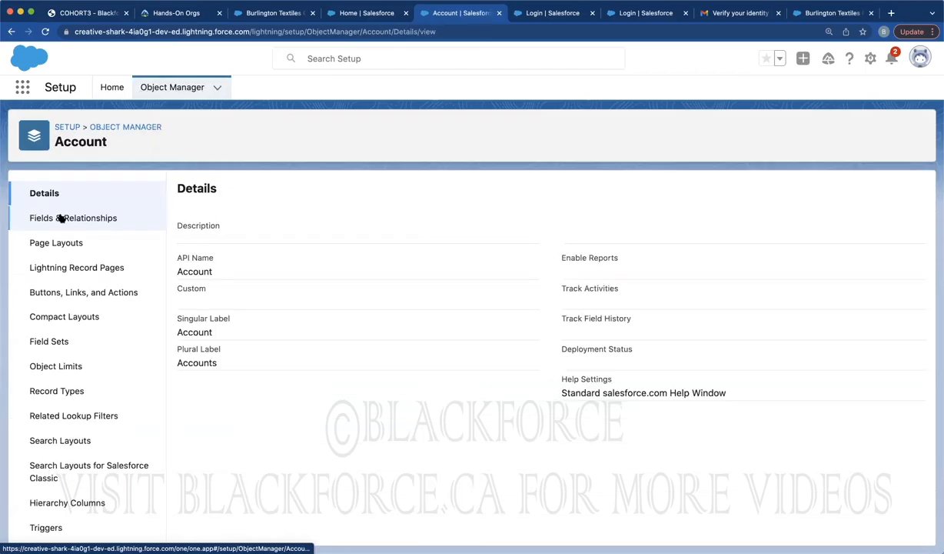
left_click(61, 218)
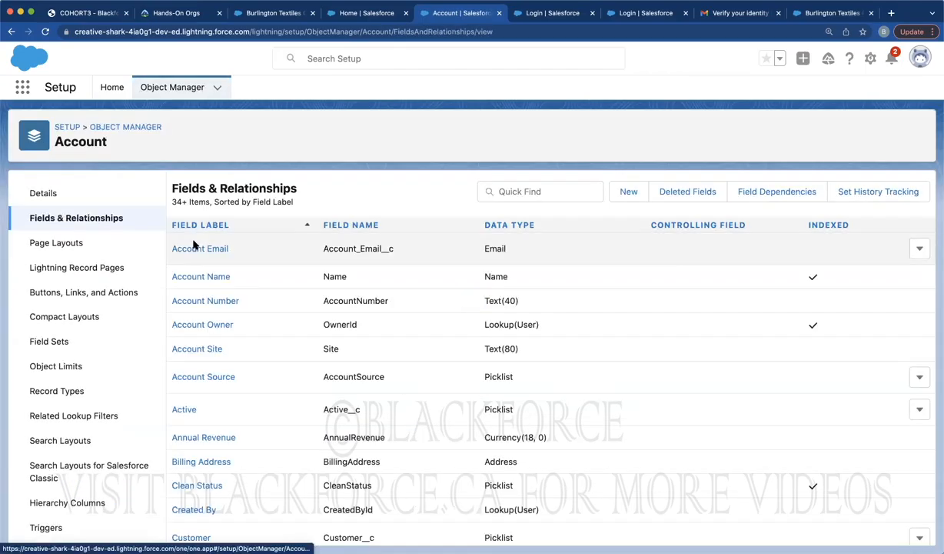
left_click(626, 190)
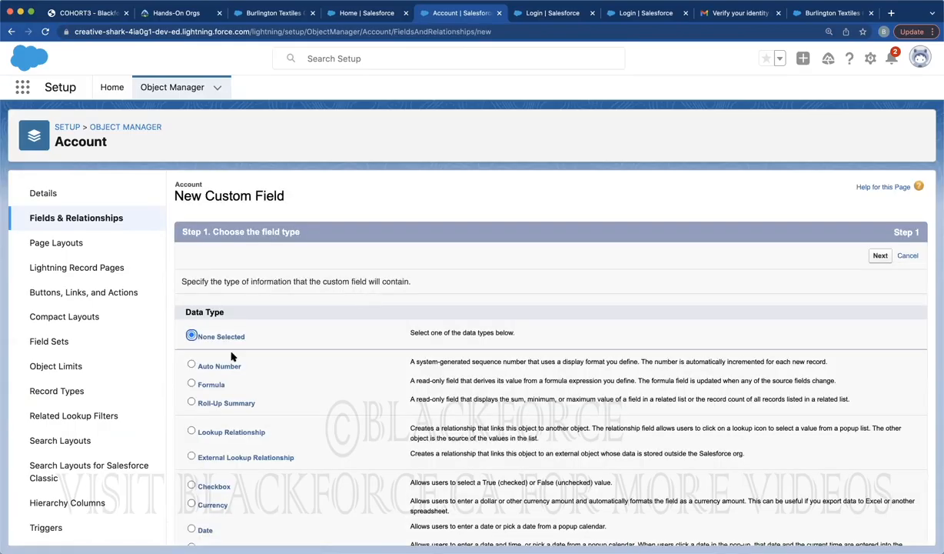
scroll(202, 395, "down", 5)
left_click(205, 350)
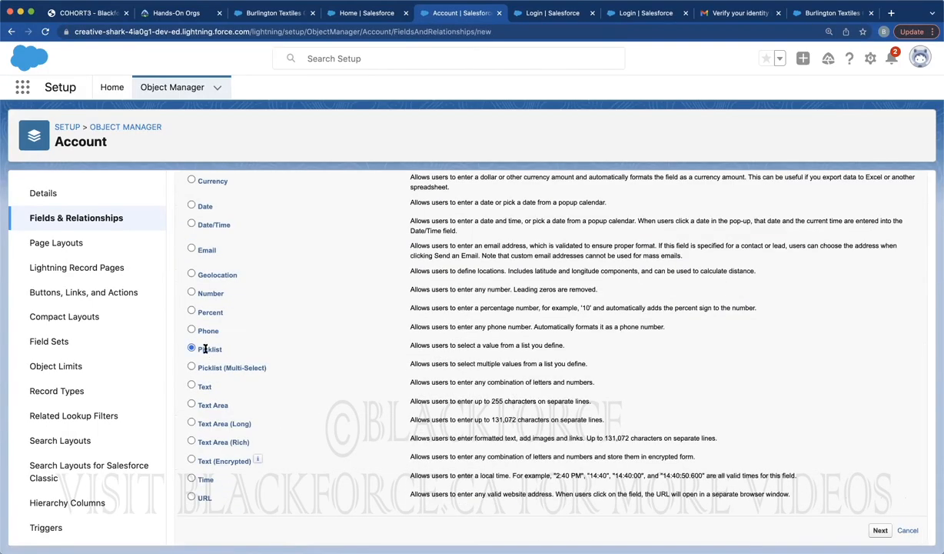
Base the picklist values on the Customers in System global value set
scroll(799, 230, "up", 5)
left_click(879, 255)
left_click(336, 332)
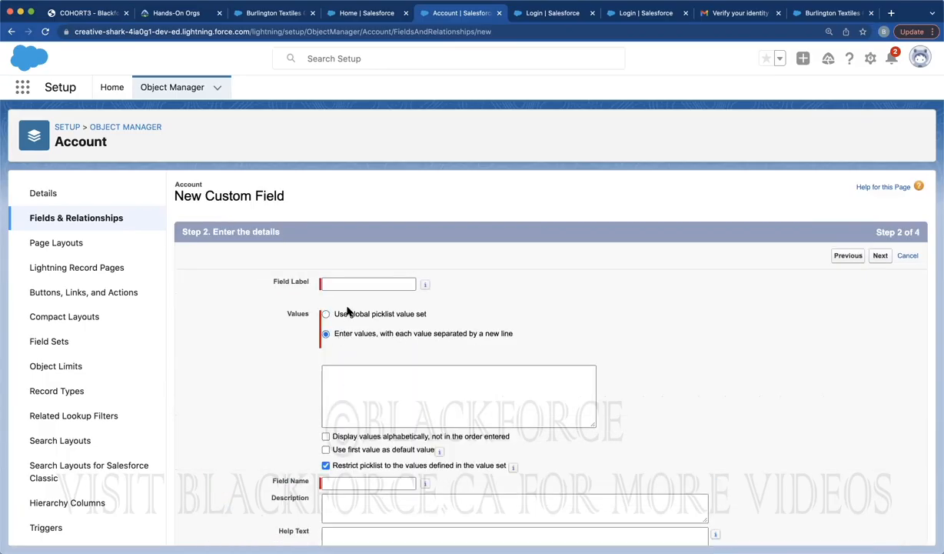
left_click(346, 315)
left_click(338, 358)
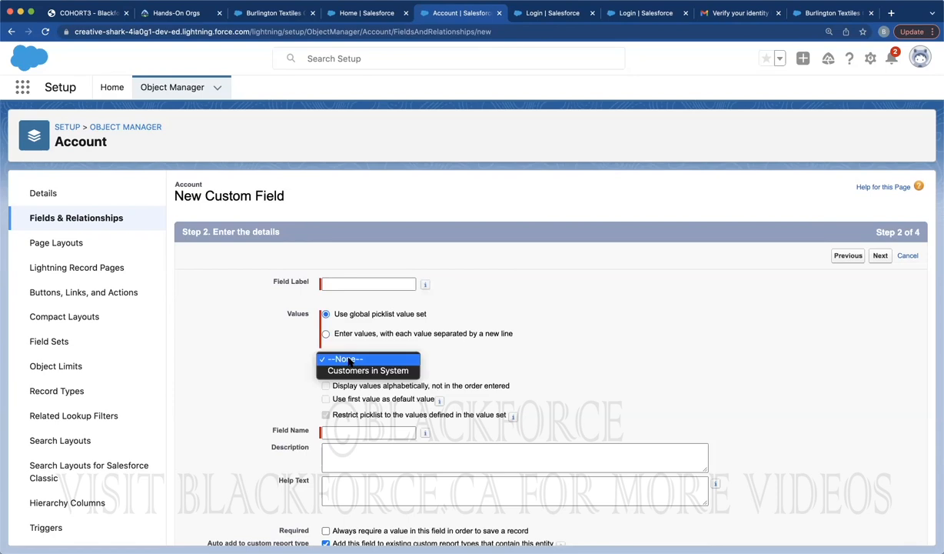
left_click(355, 371)
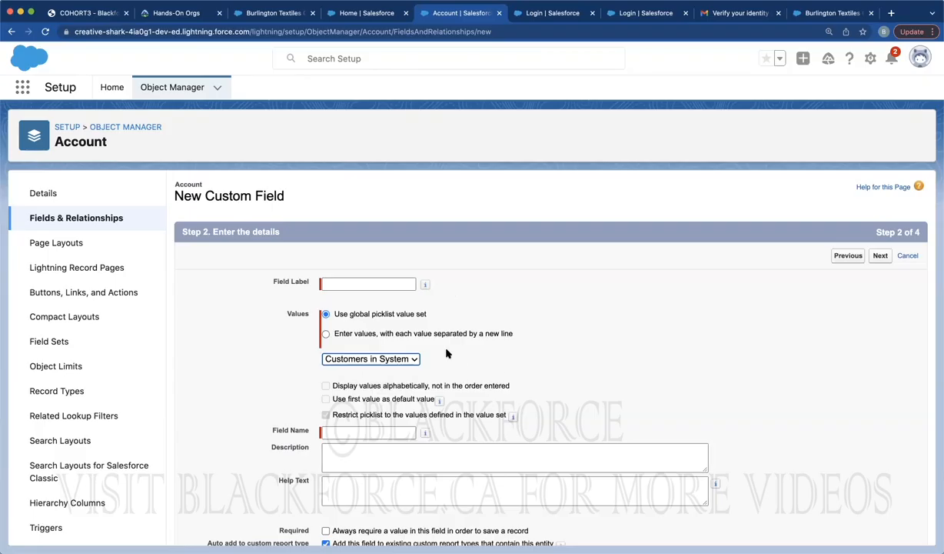
Open a blank New Account form and show the Customer field's values: Basic, Standard, Professional
left_click(358, 12)
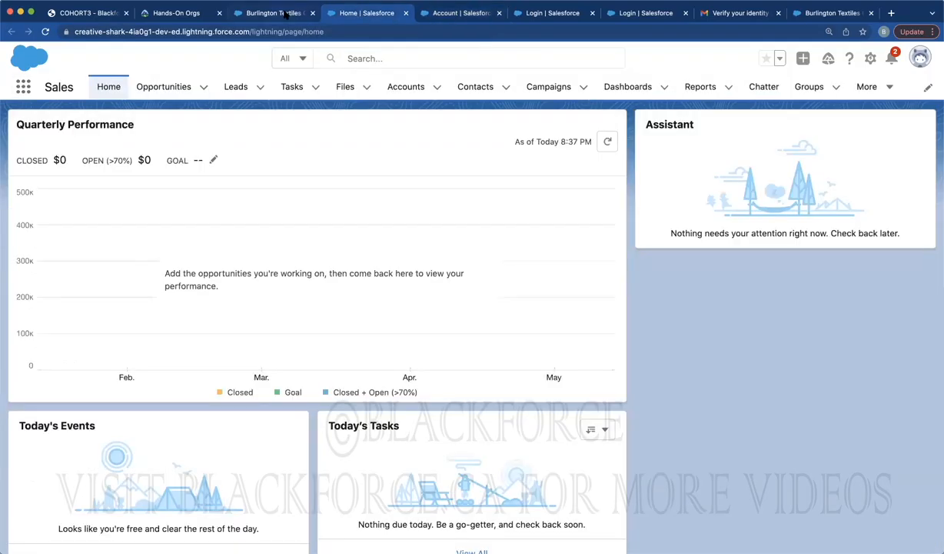
left_click(269, 12)
left_click(393, 86)
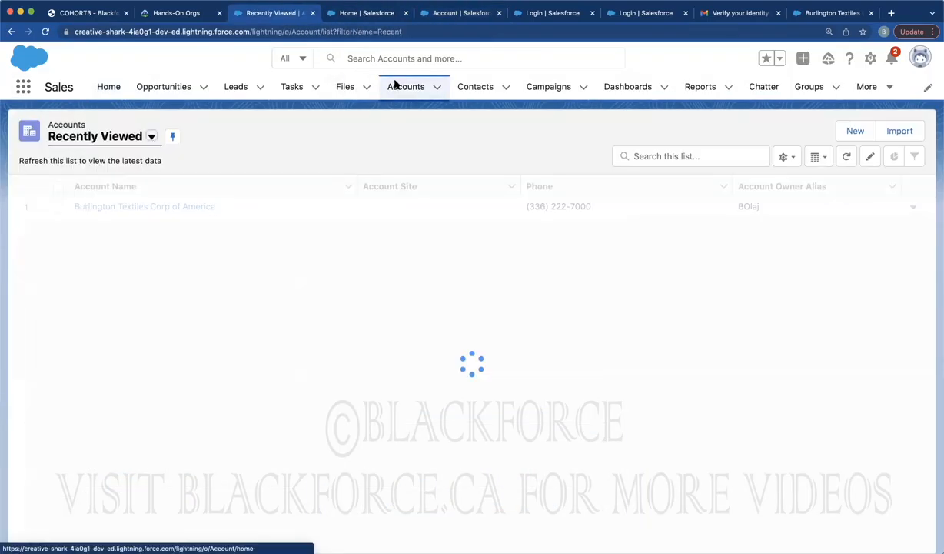
left_click(850, 131)
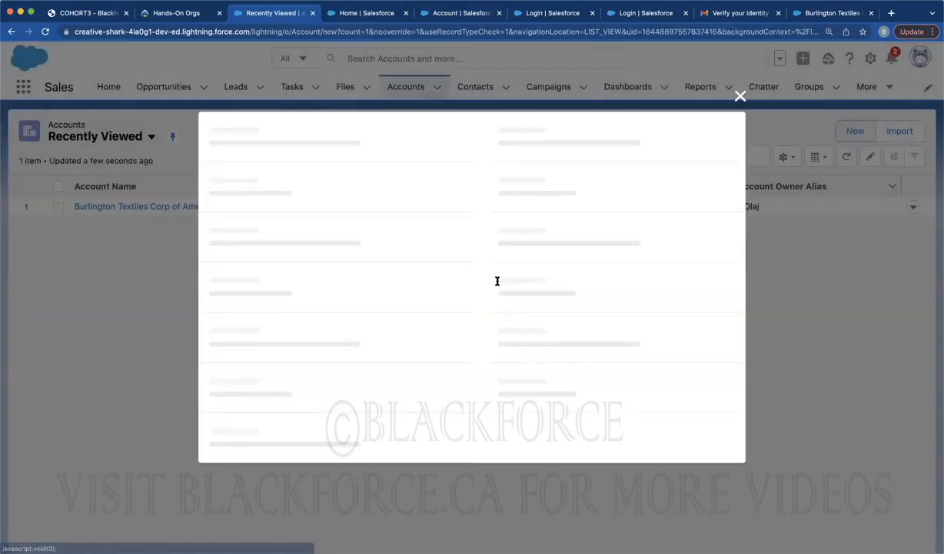
scroll(498, 293, "down", 10)
scroll(419, 292, "up", 5)
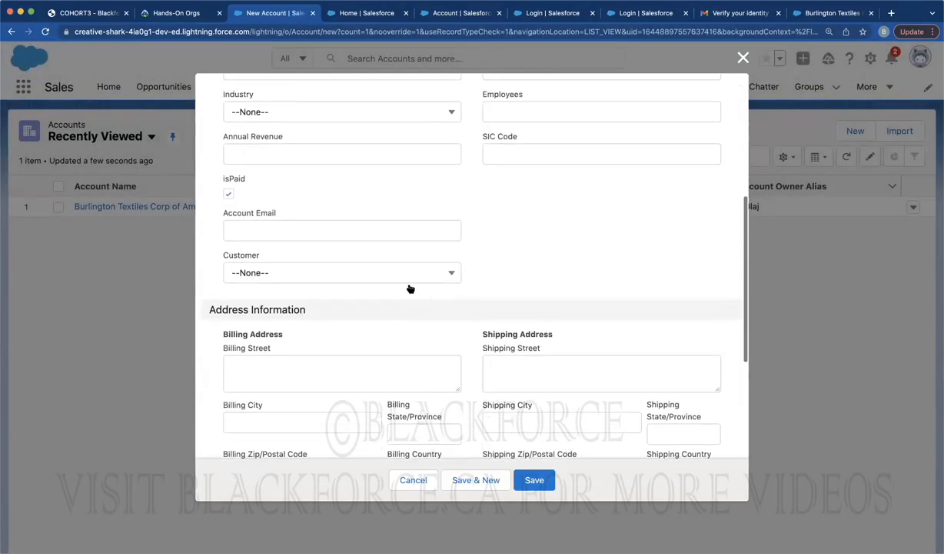
left_click(371, 286)
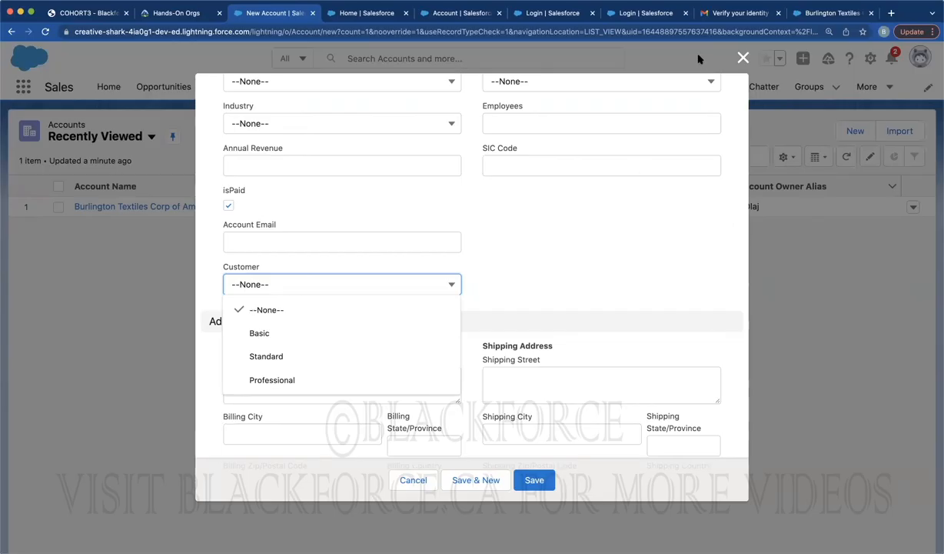
Close the New Account form without saving, then show Setup's Object Manager object list
left_click(779, 275)
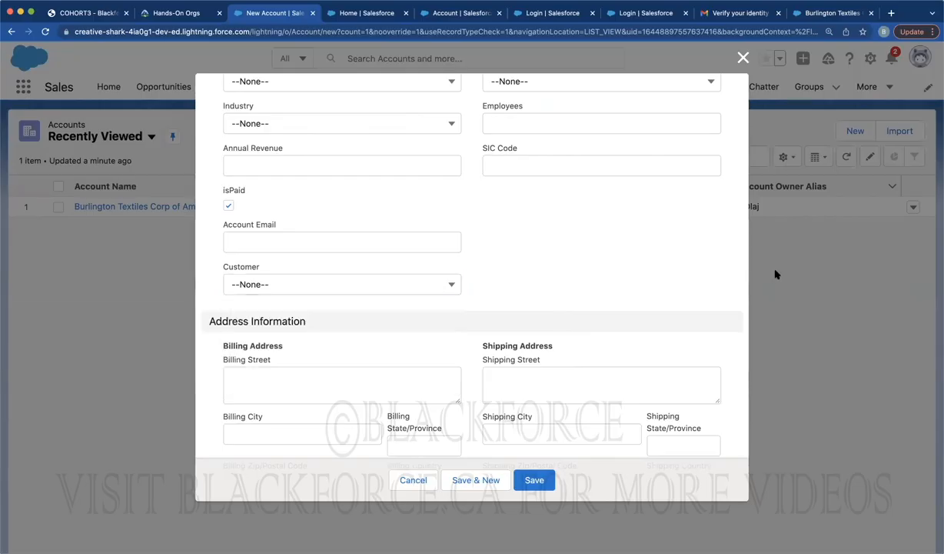
left_click(743, 58)
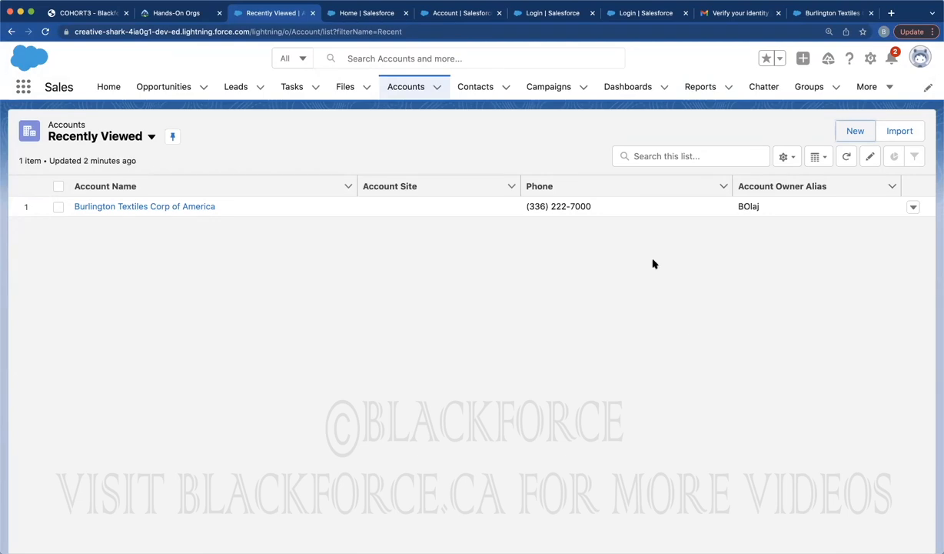
left_click(368, 13)
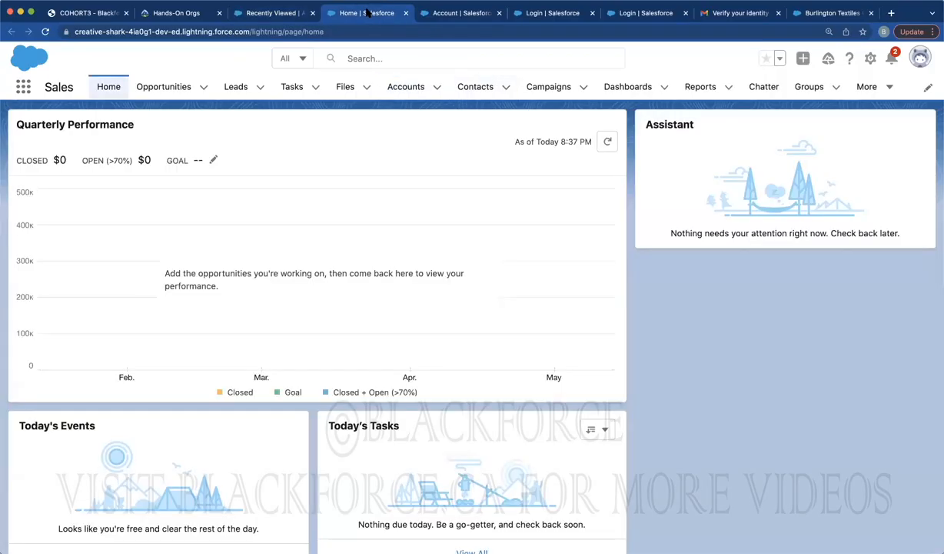
left_click(461, 21)
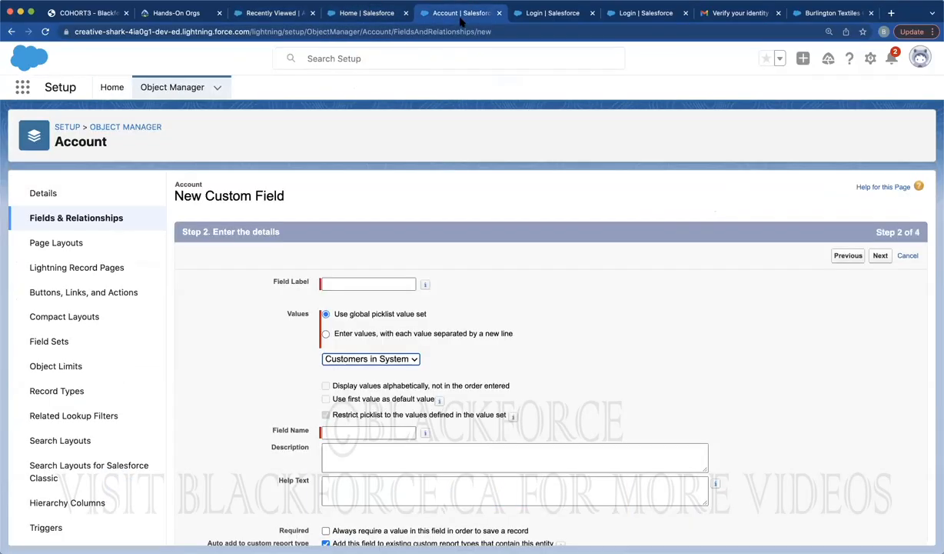
left_click(175, 89)
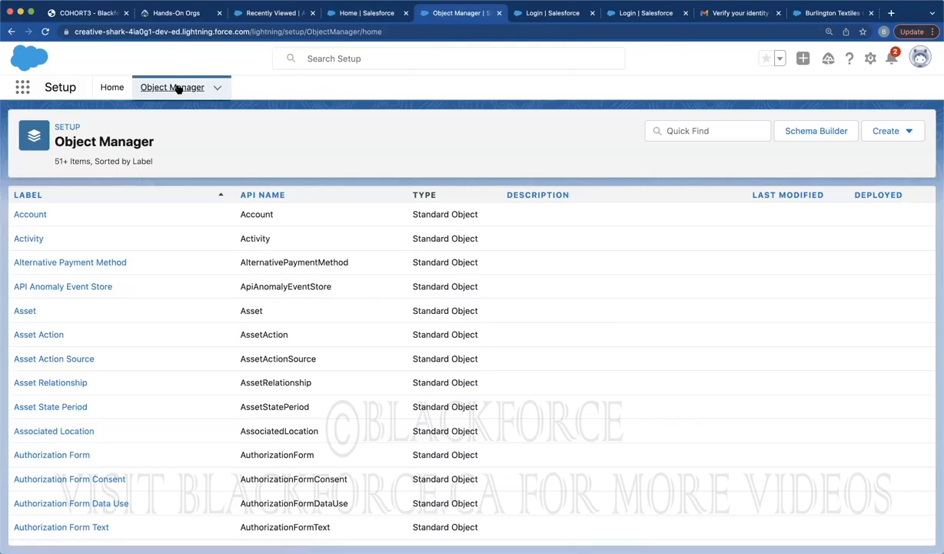
left_click(355, 17)
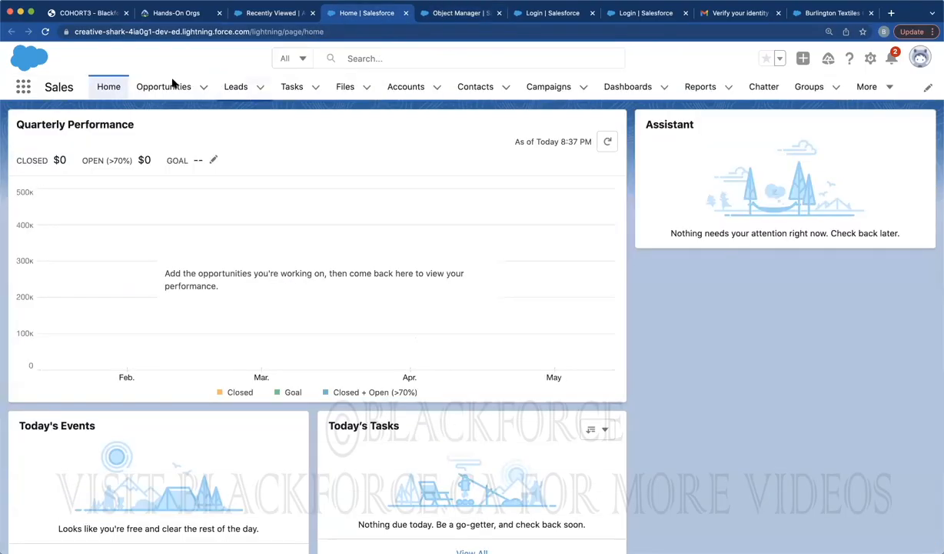
left_click(449, 15)
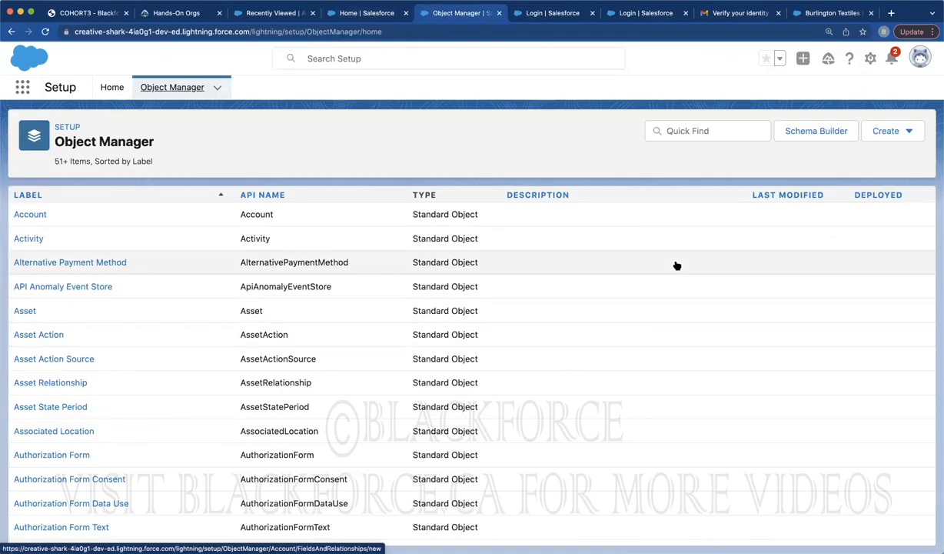
Show the Account object's Fields & Relationships, then go to the Accounts list
left_click(30, 217)
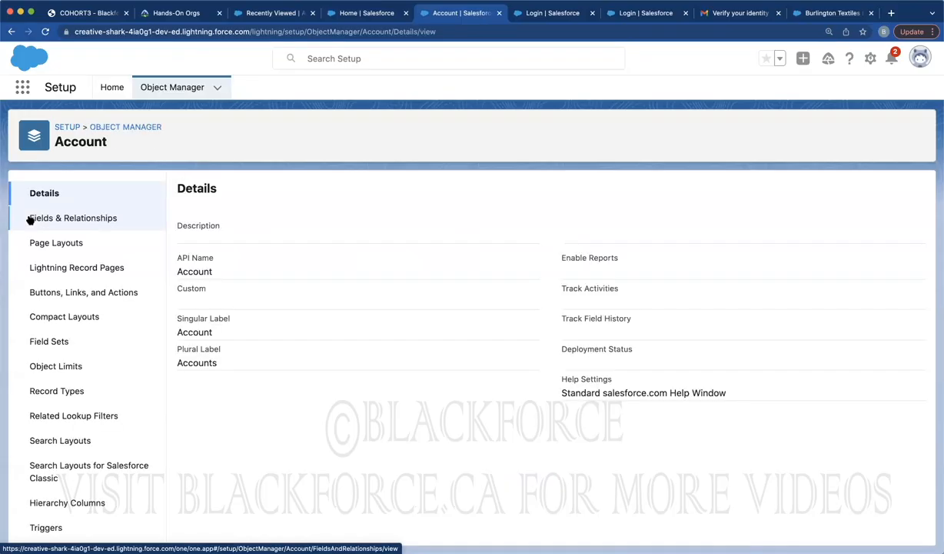
left_click(91, 219)
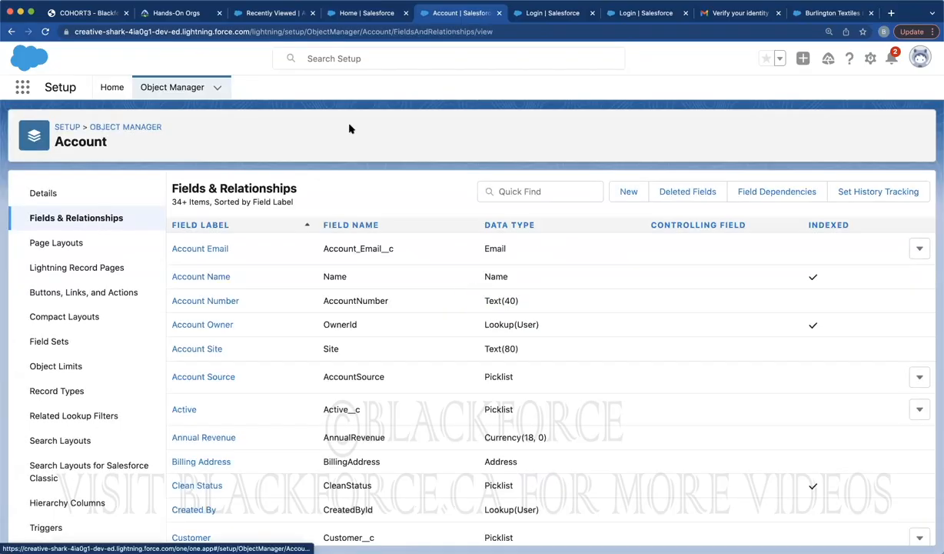
left_click(263, 13)
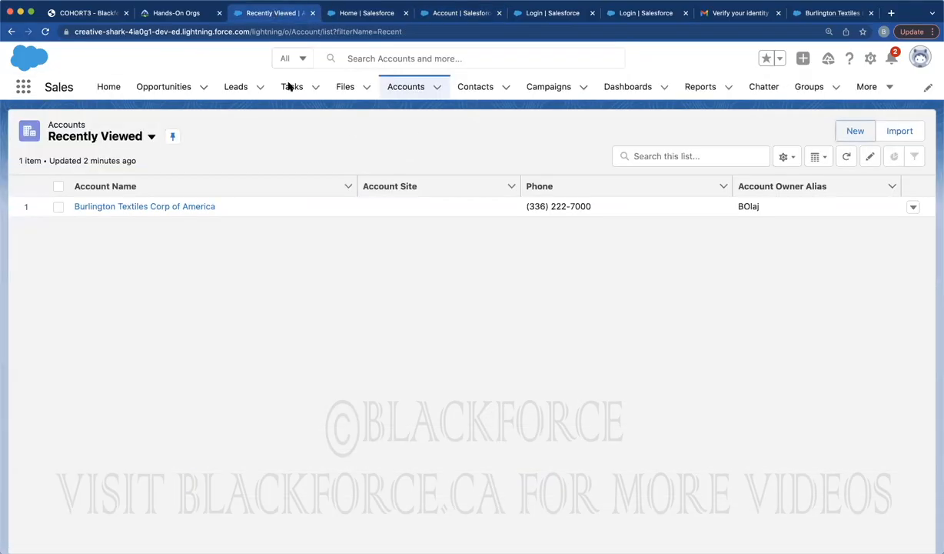
left_click(299, 88)
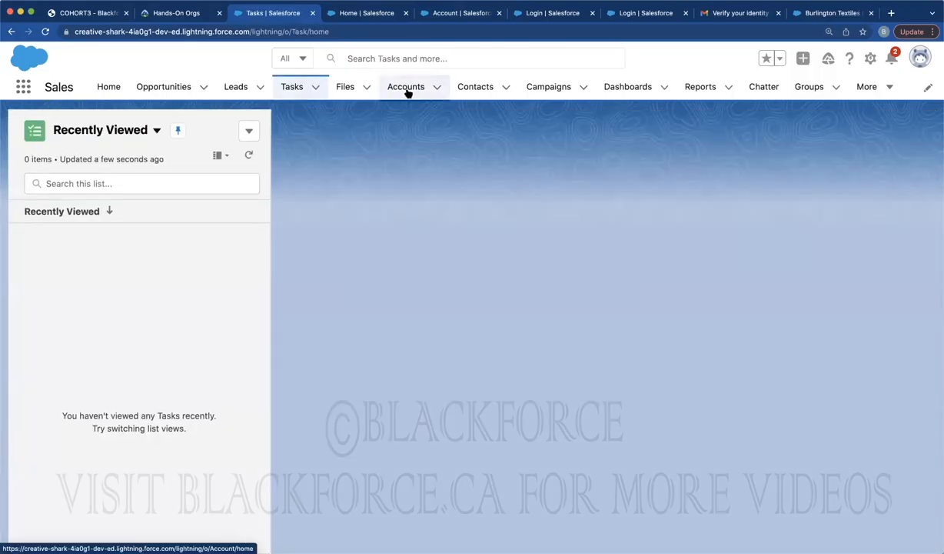
left_click(409, 92)
Review the Burlington Textiles Corp of America details from the All Accounts view, including isPaid
left_click(111, 142)
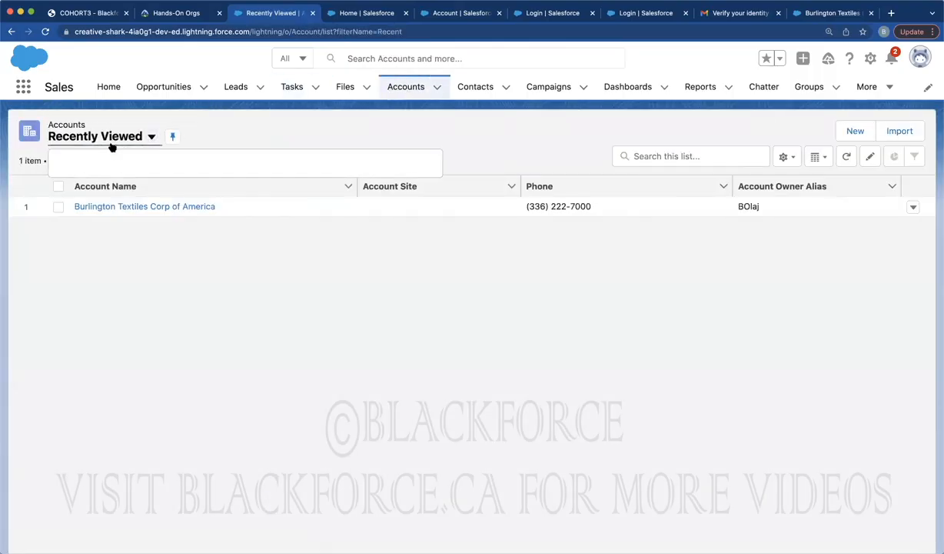
left_click(93, 184)
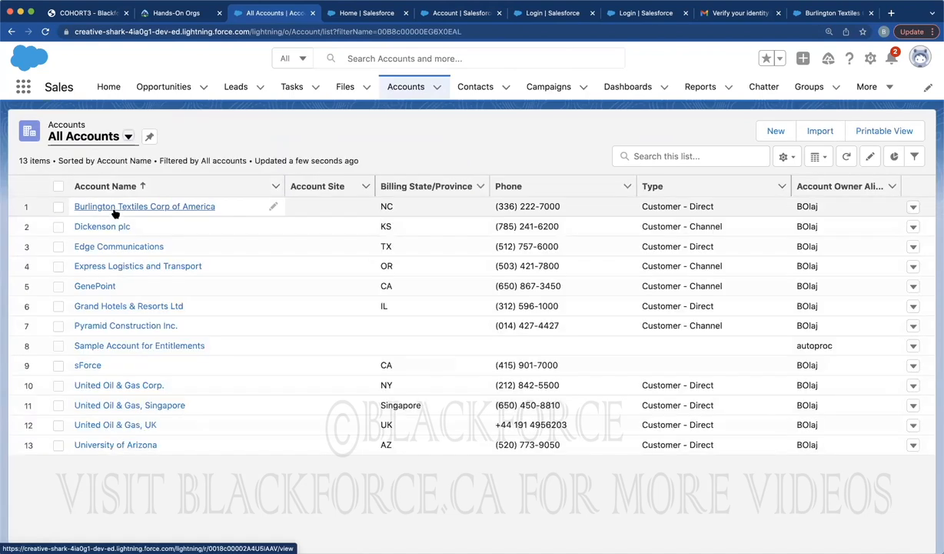
left_click(116, 208)
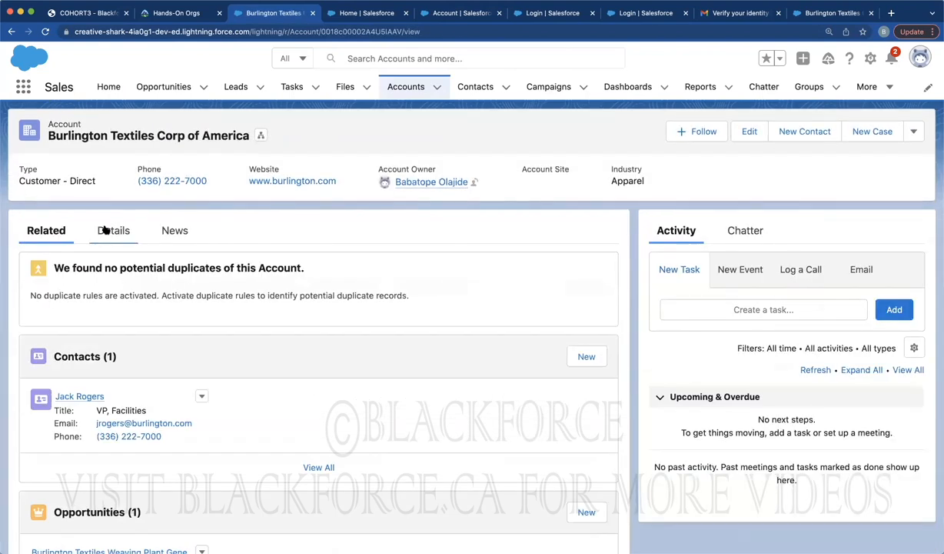
left_click(107, 231)
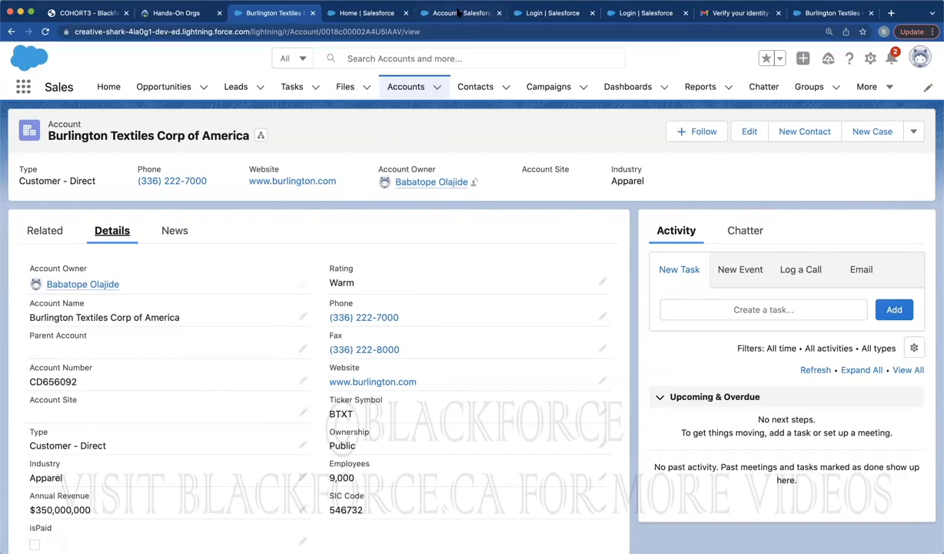
left_click(428, 15)
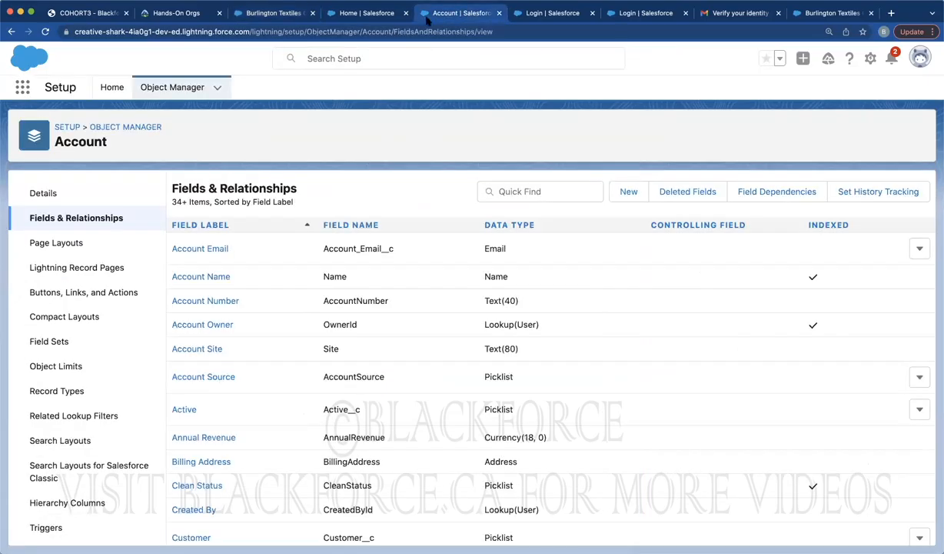
Create a new Account Formula field labelled AccountNameNumber, letting the field name auto-fill
left_click(625, 193)
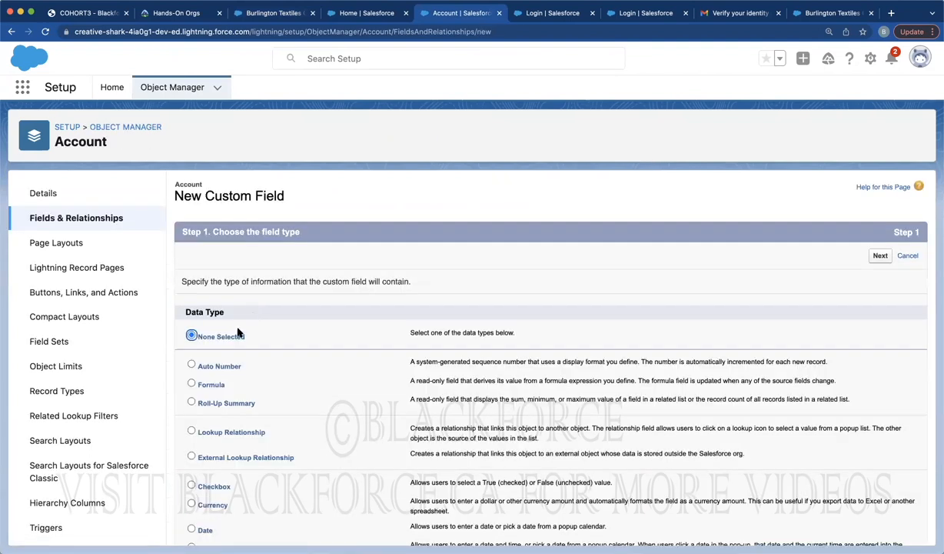
scroll(223, 369, "down", 2)
left_click(192, 322)
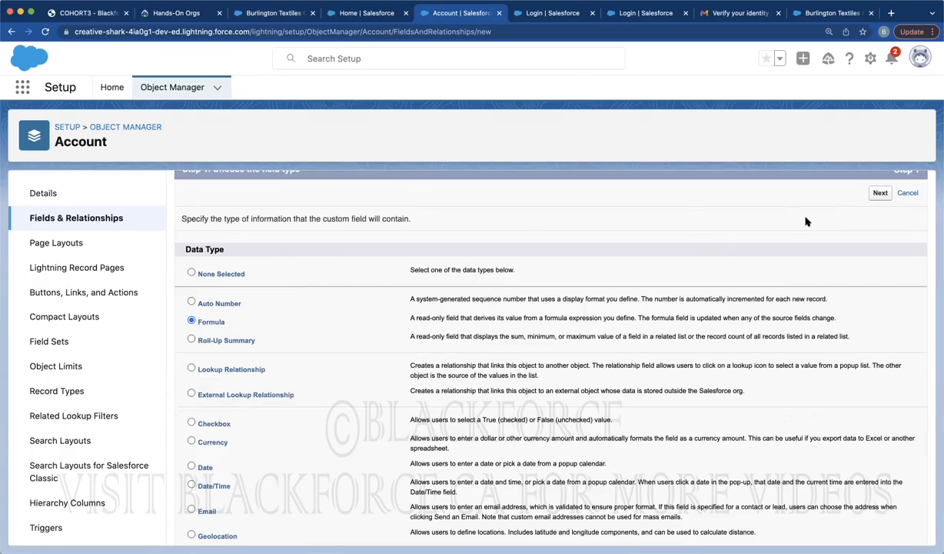
left_click(880, 192)
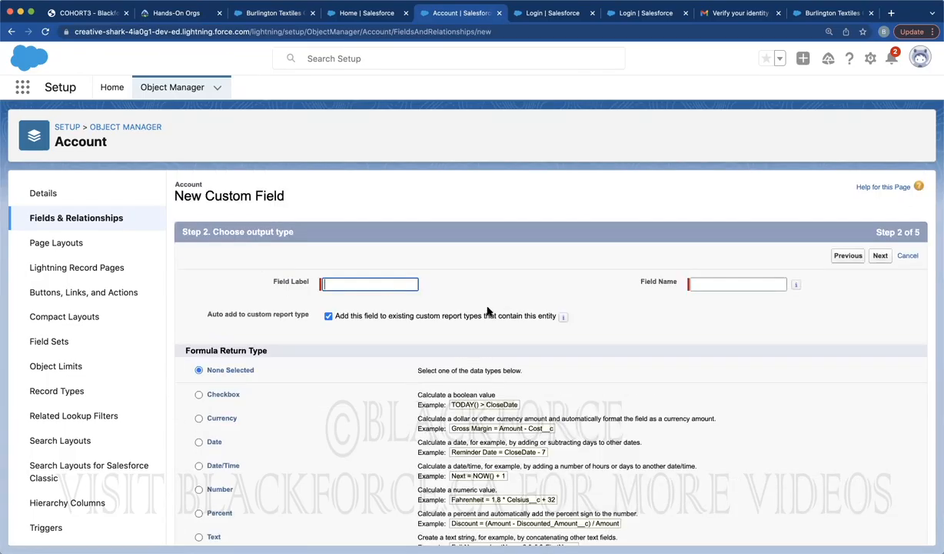
left_click(380, 285)
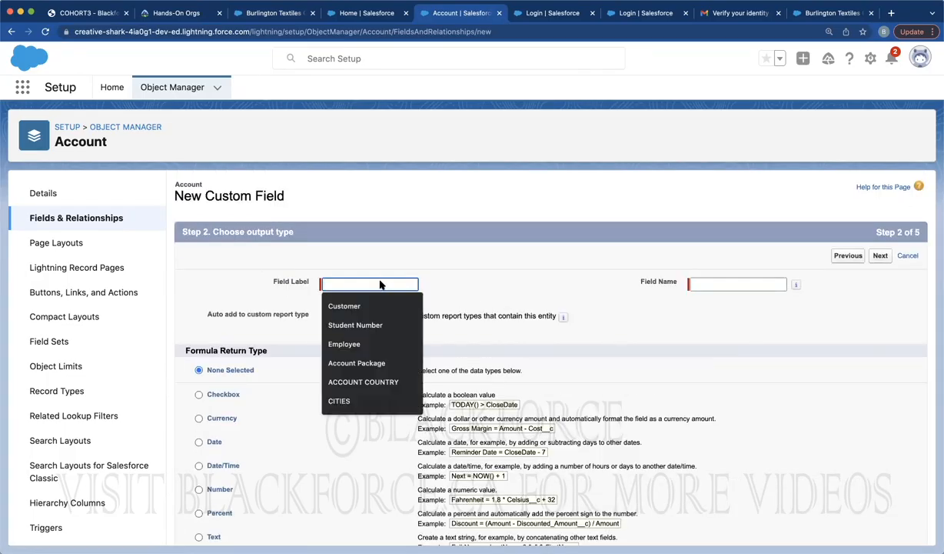
type("AccountNa")
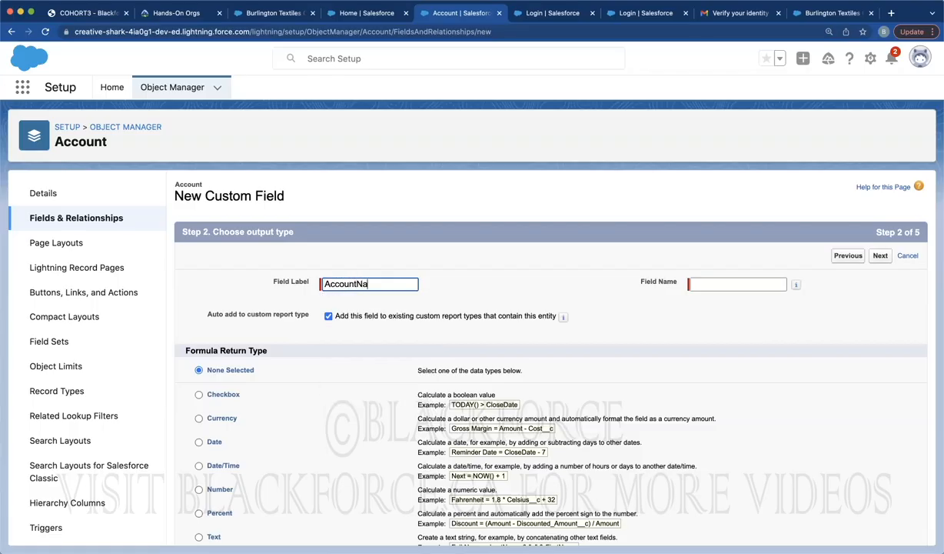
type("meNum")
left_click(491, 237)
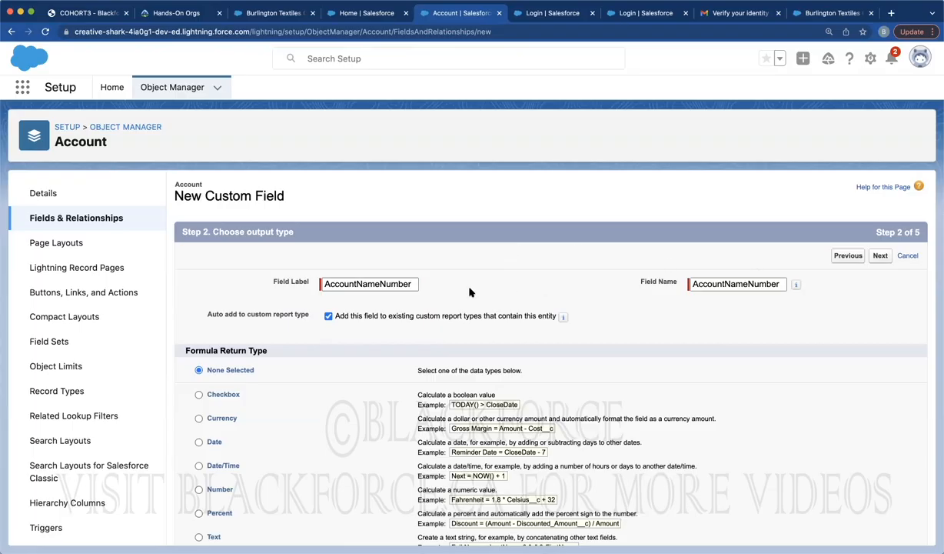
scroll(471, 292, "down", 1)
scroll(470, 292, "down", 3)
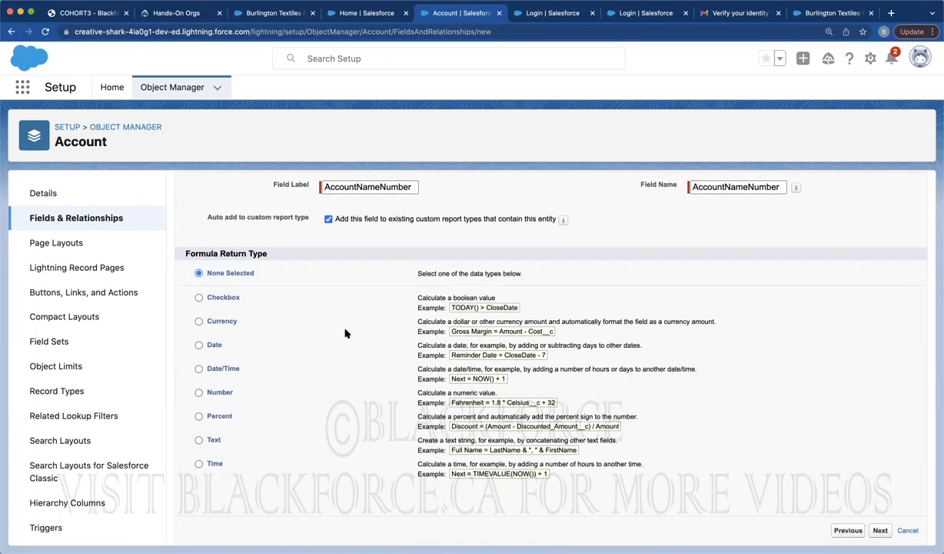
Set the return type to Text and build the formula Name & AccountNumber
left_click(198, 441)
left_click(881, 530)
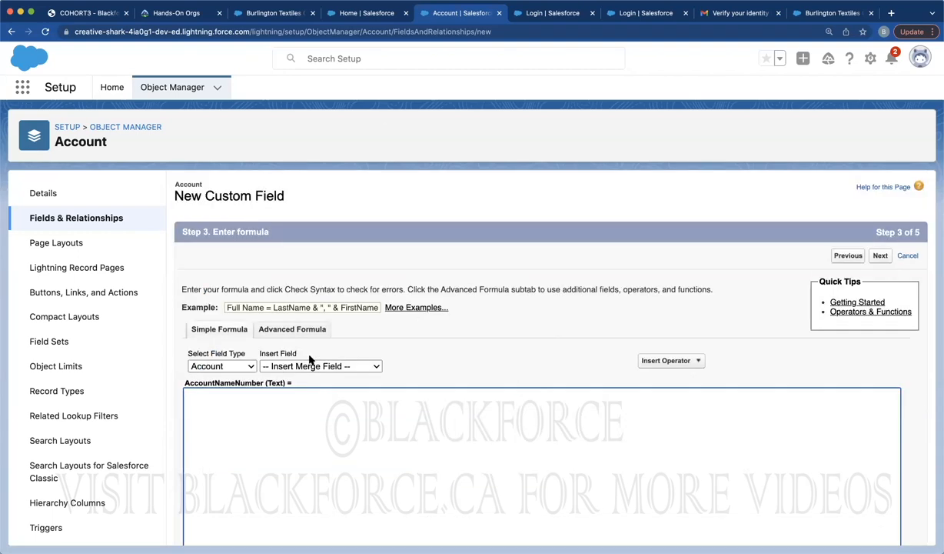
left_click(281, 366)
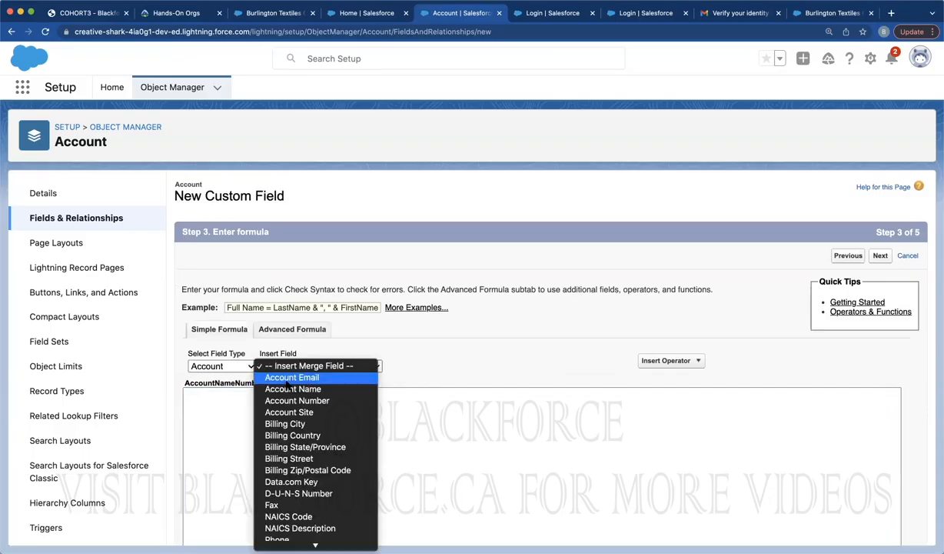
left_click(291, 389)
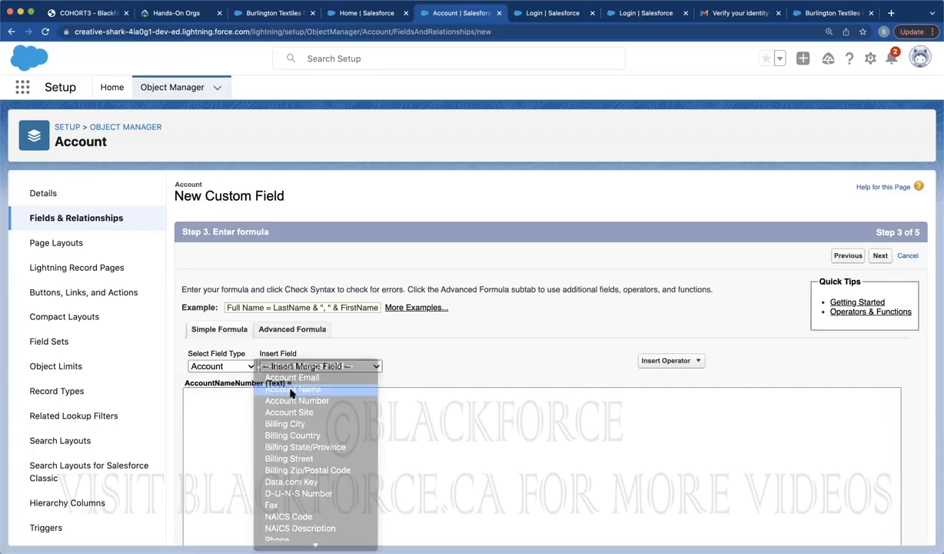
left_click(673, 360)
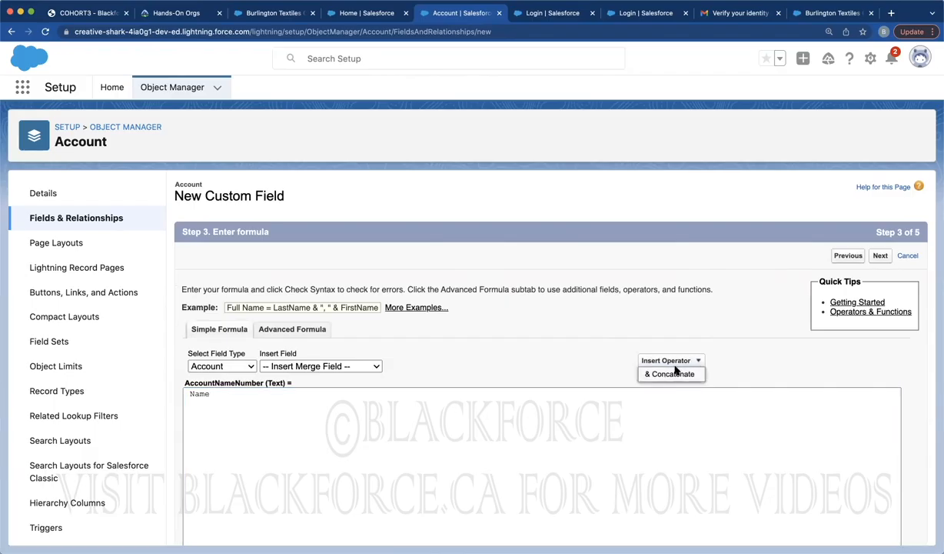
left_click(670, 374)
left_click(321, 367)
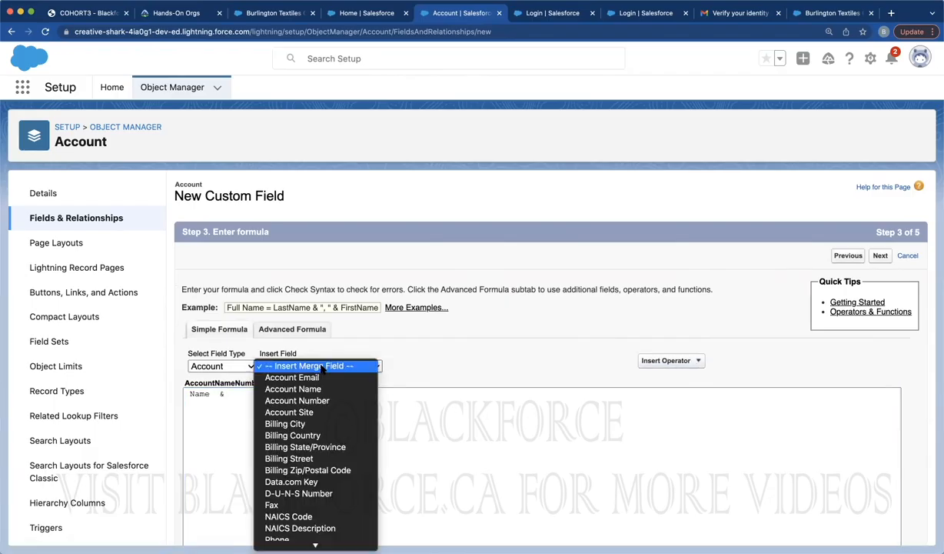
left_click(298, 399)
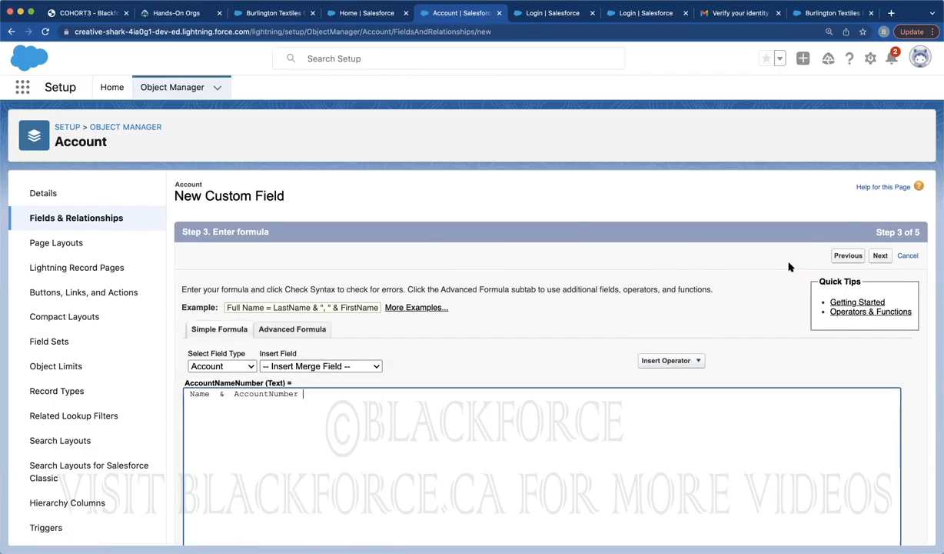
Keep default field security and all four page layouts, and save the field
left_click(881, 257)
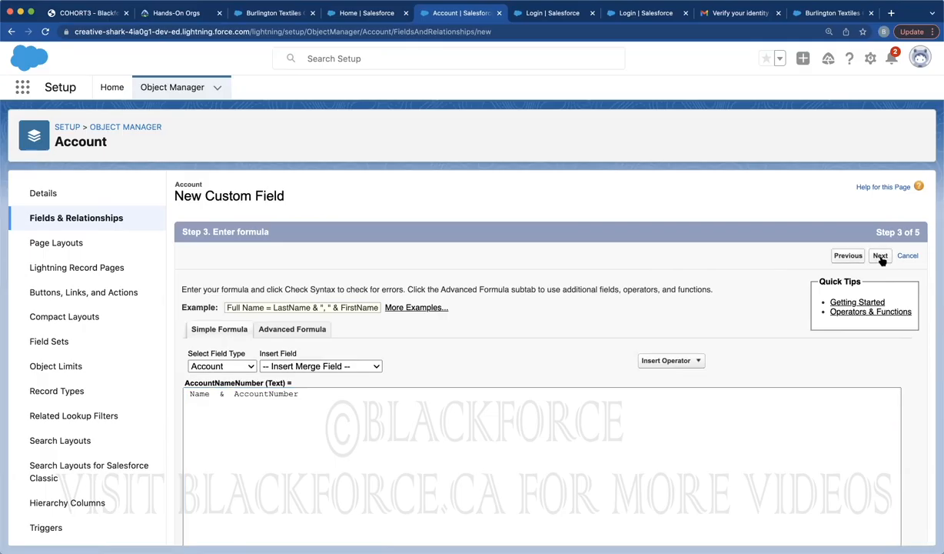
left_click(880, 256)
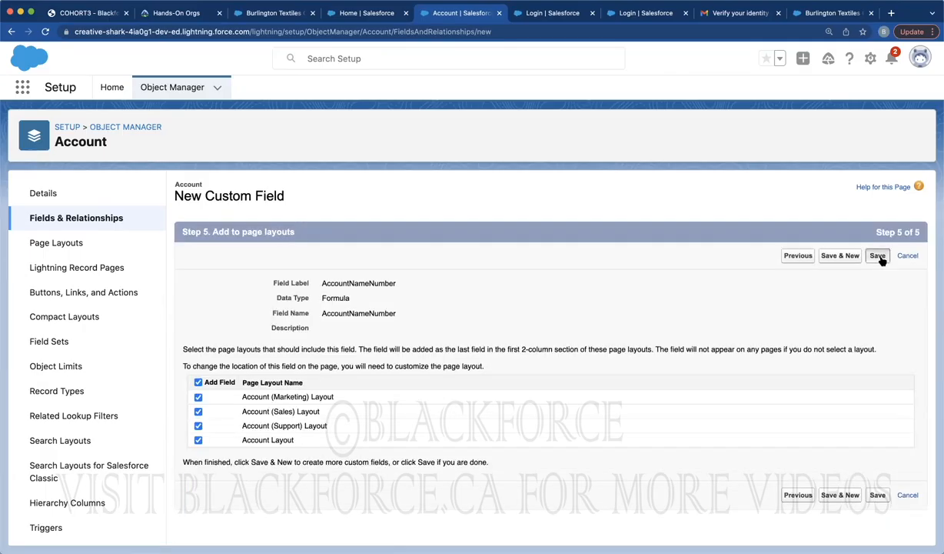
left_click(879, 257)
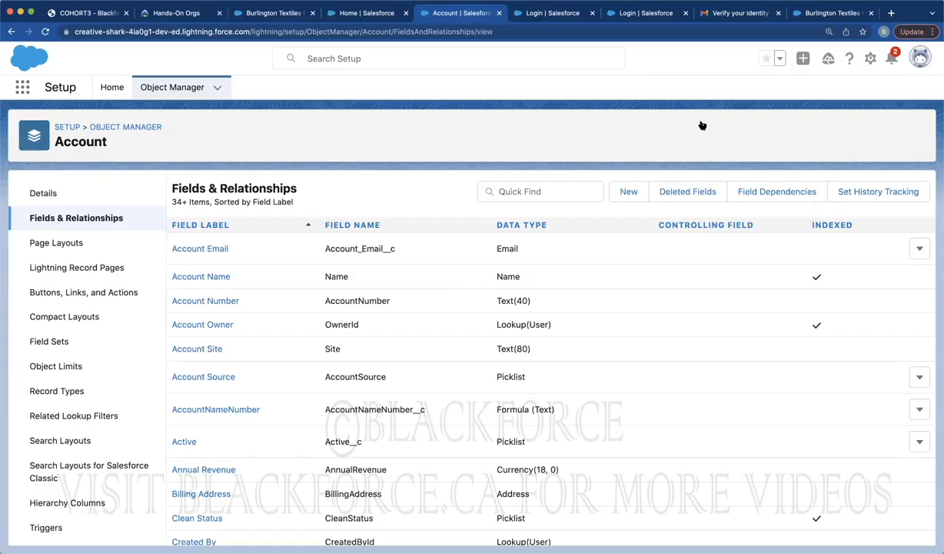
Check that Burlington Textiles' AccountNameNumber shows the account name joined with CD656092, reloading once
left_click(359, 19)
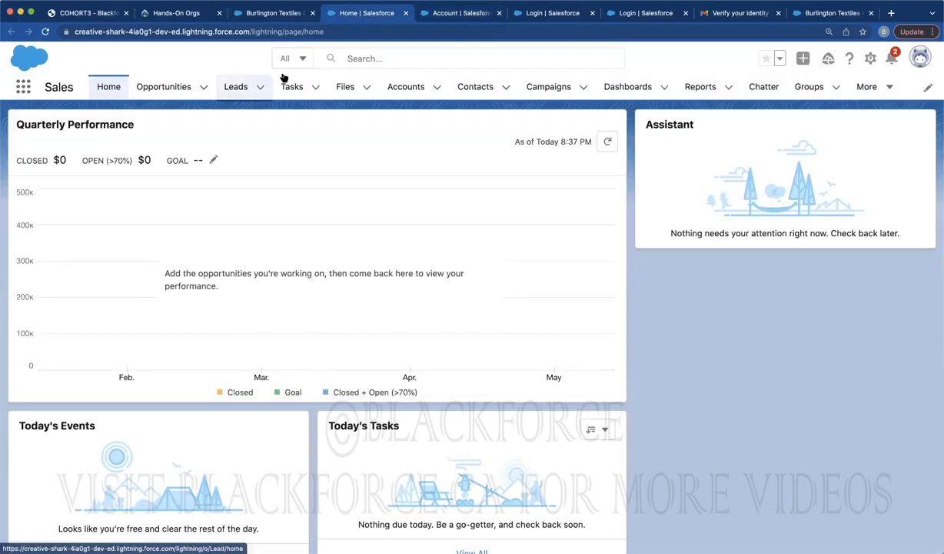
left_click(406, 91)
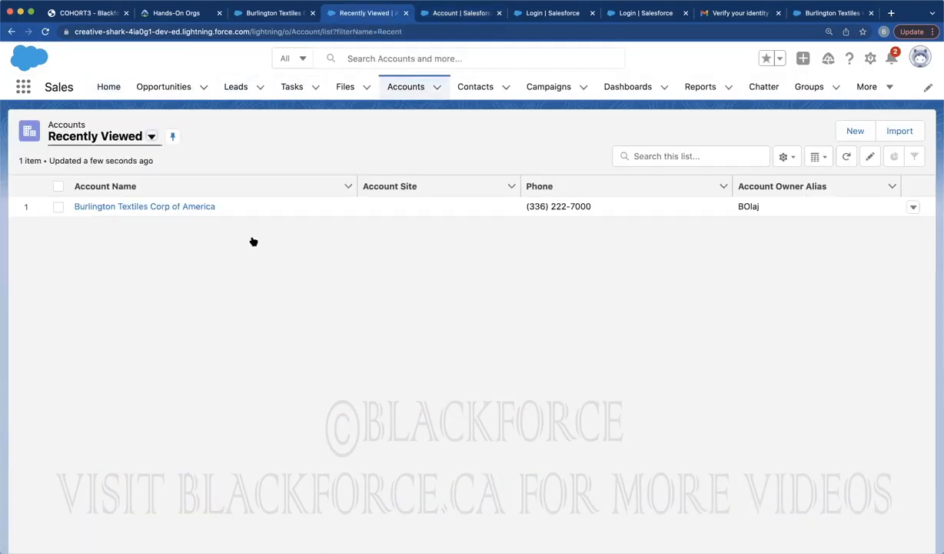
left_click(183, 207)
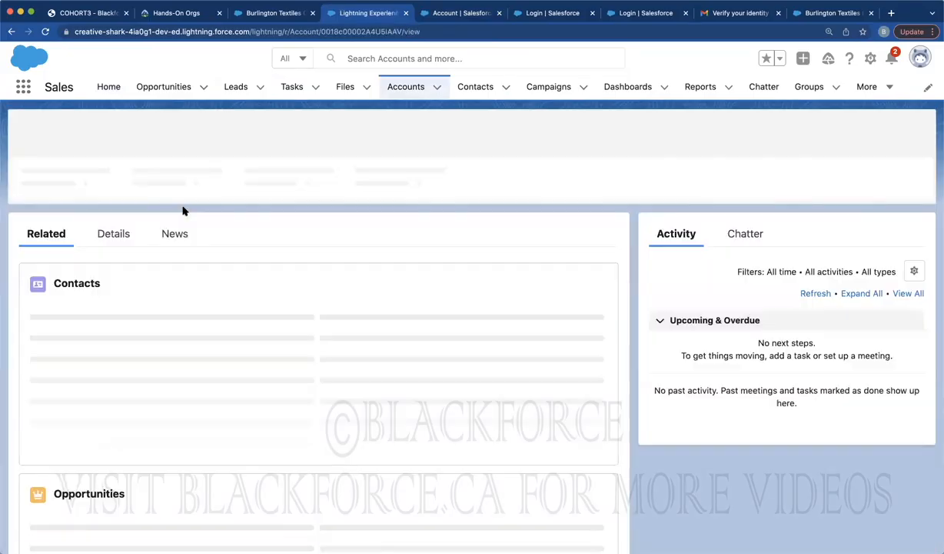
left_click(119, 233)
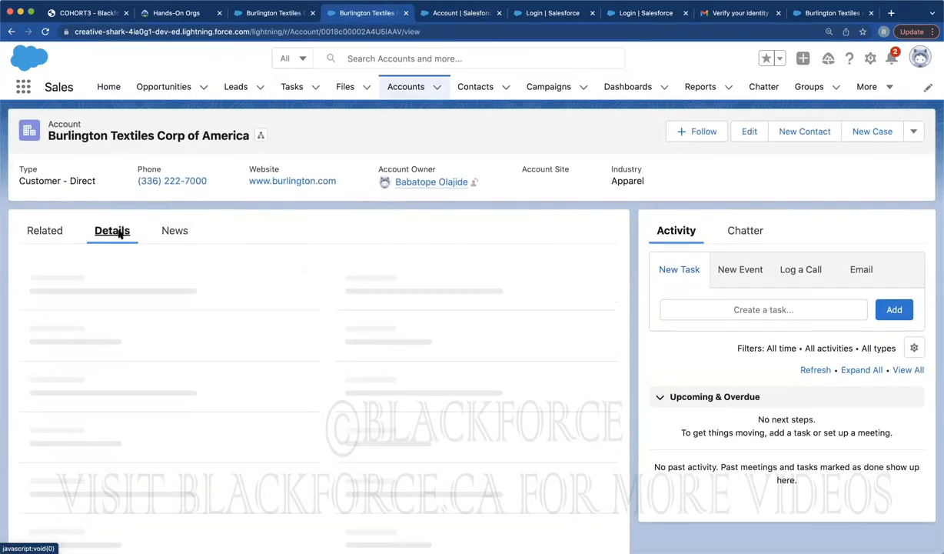
scroll(247, 353, "down", 6)
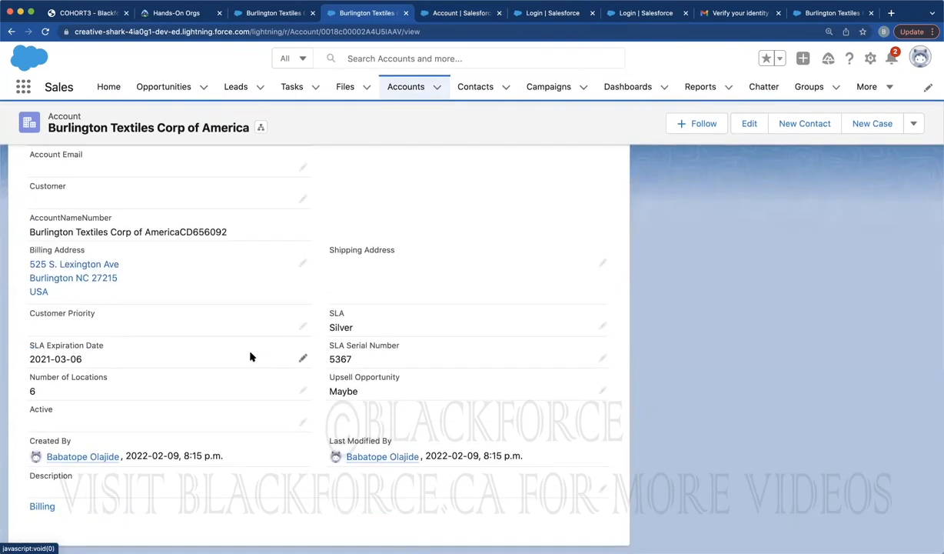
scroll(173, 282, "up", 3)
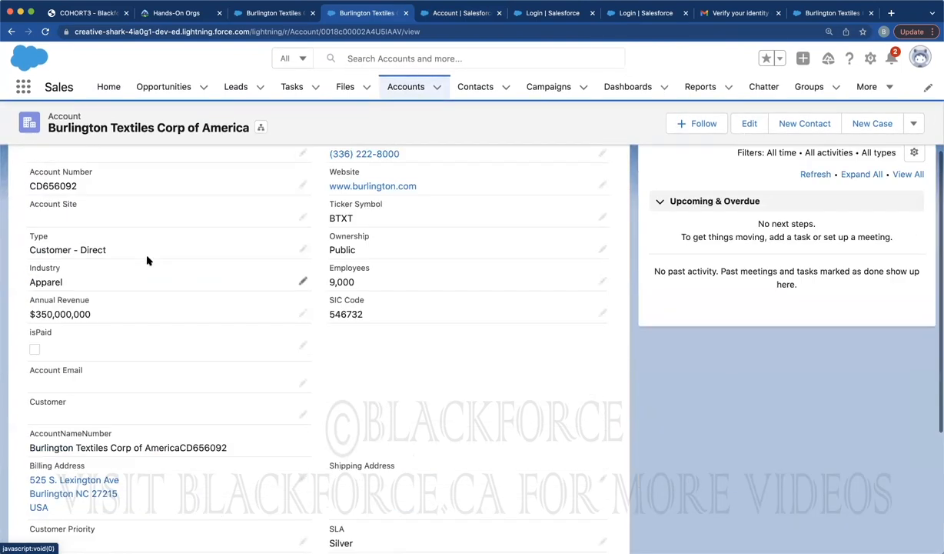
scroll(127, 281, "up", 3)
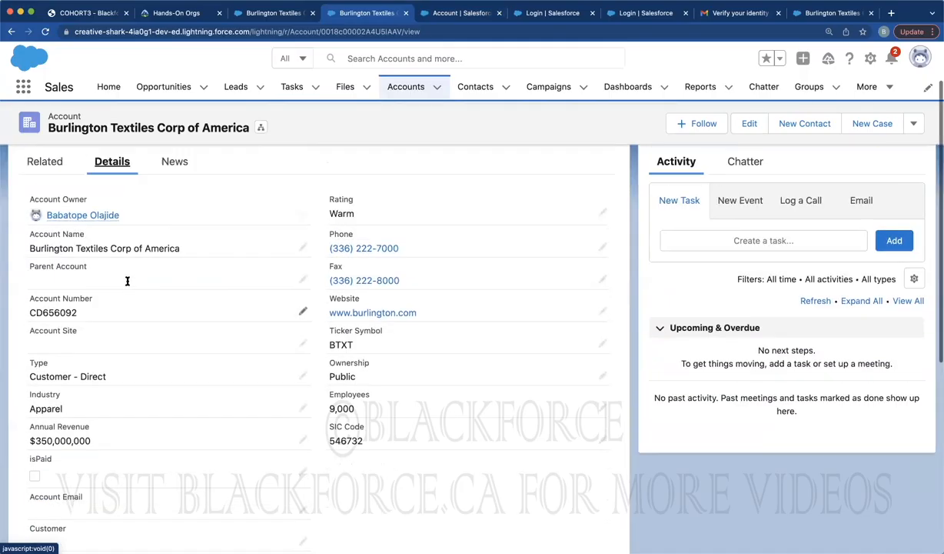
left_click(45, 31)
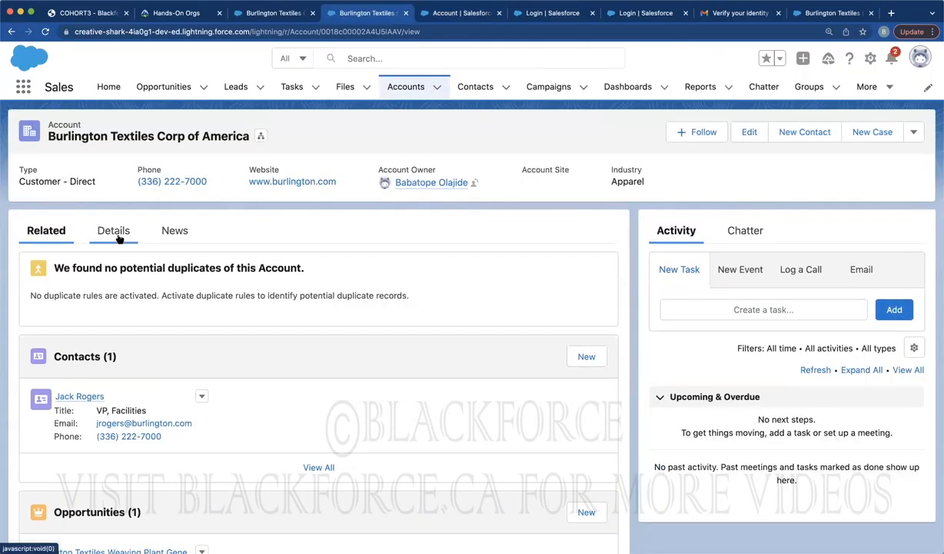
left_click(119, 237)
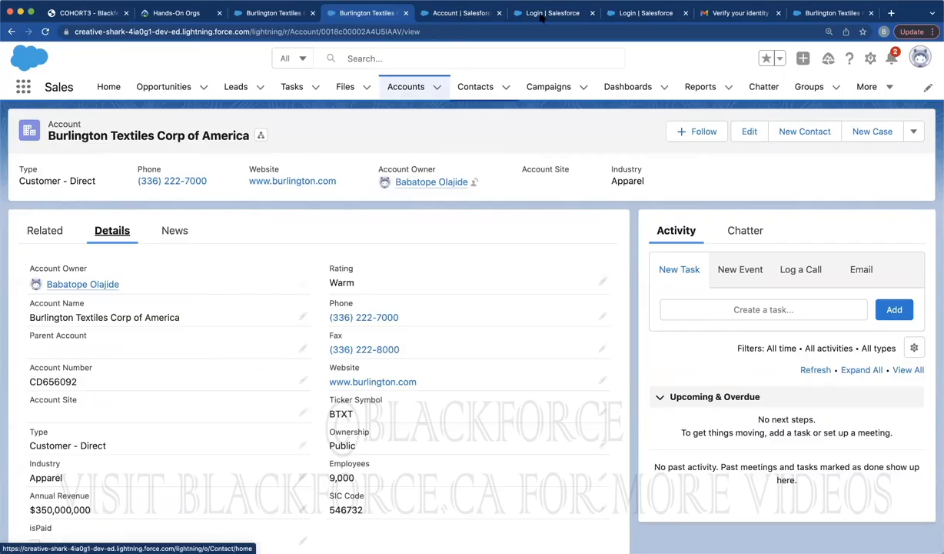
Create a second new Account custom field of type Formula, reaching the return-type step
left_click(442, 15)
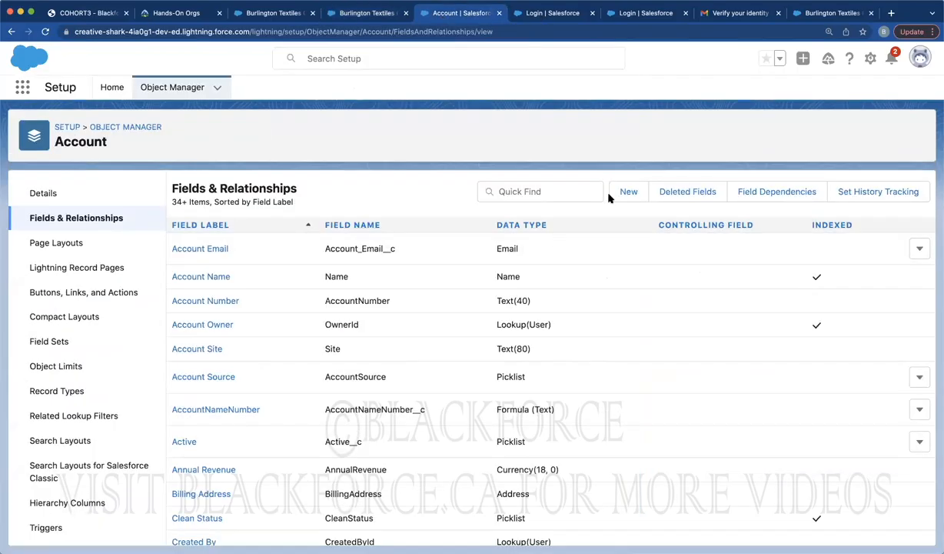
left_click(629, 193)
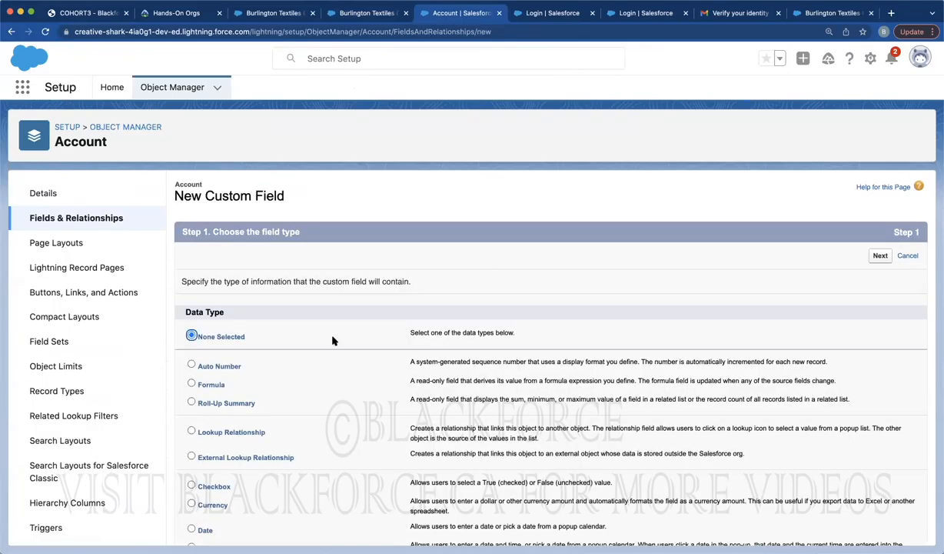
left_click(207, 384)
left_click(881, 256)
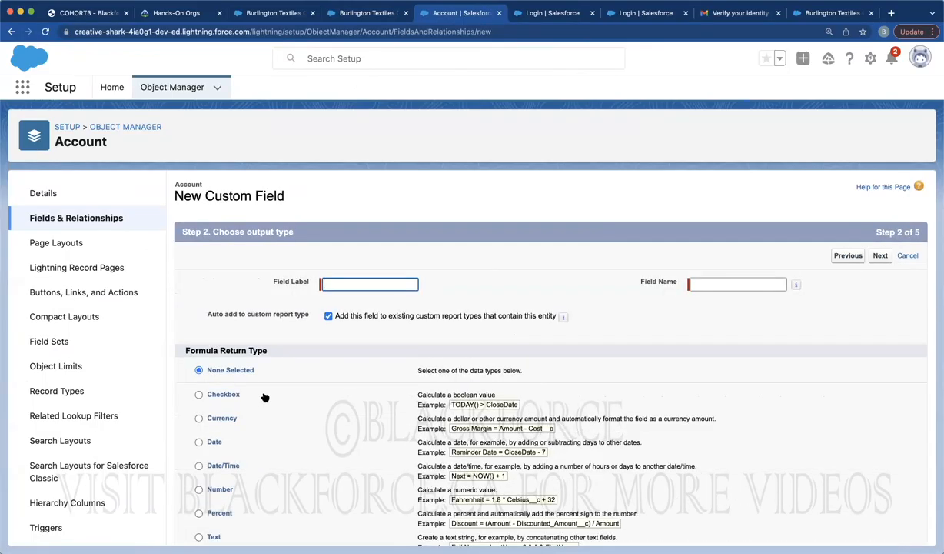
scroll(265, 396, "down", 3)
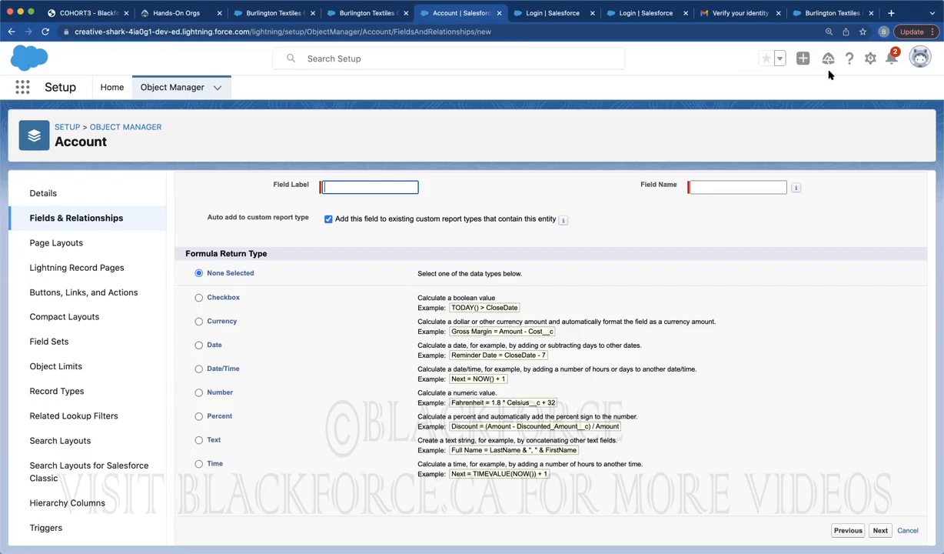
Google 'salesforce formula field' and open the Trailhead Use Formula Fields unit
left_click(523, 16)
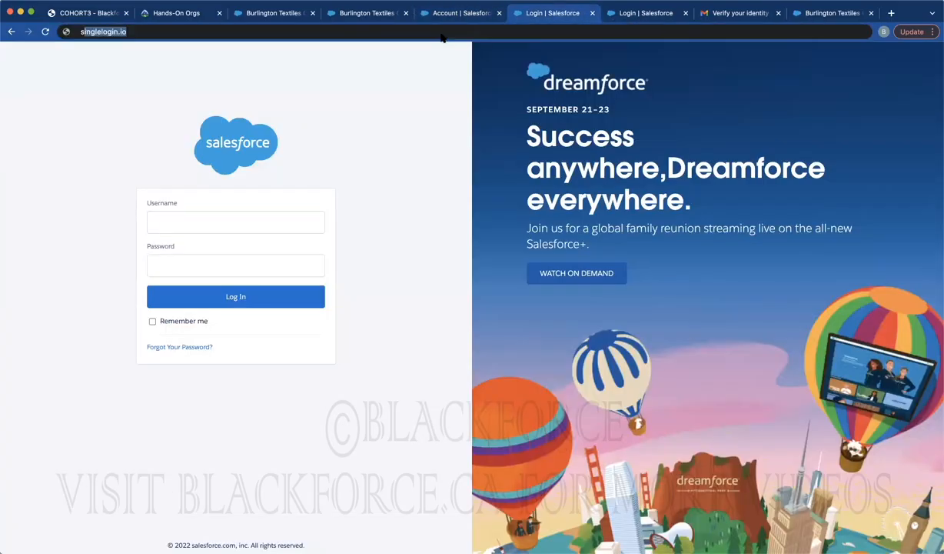
type("salesforce foru")
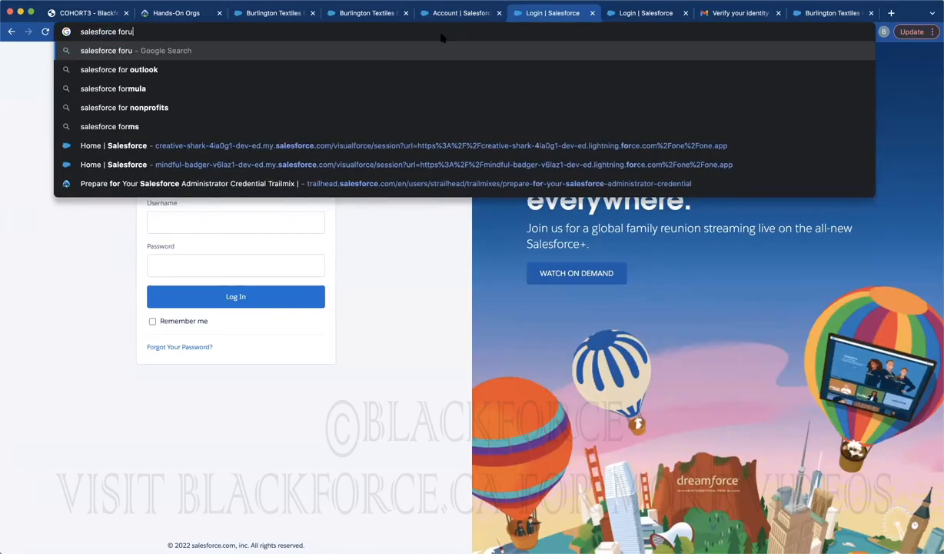
type("malr")
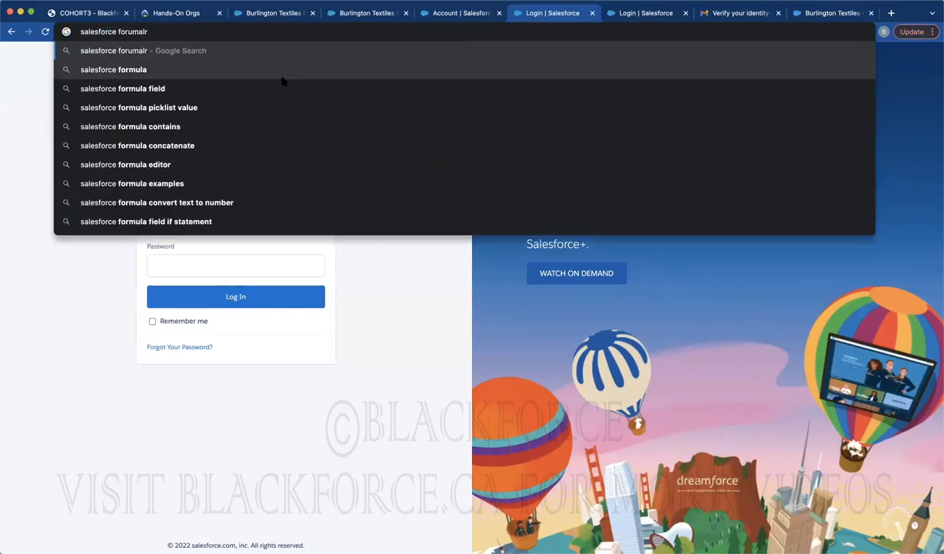
left_click(156, 89)
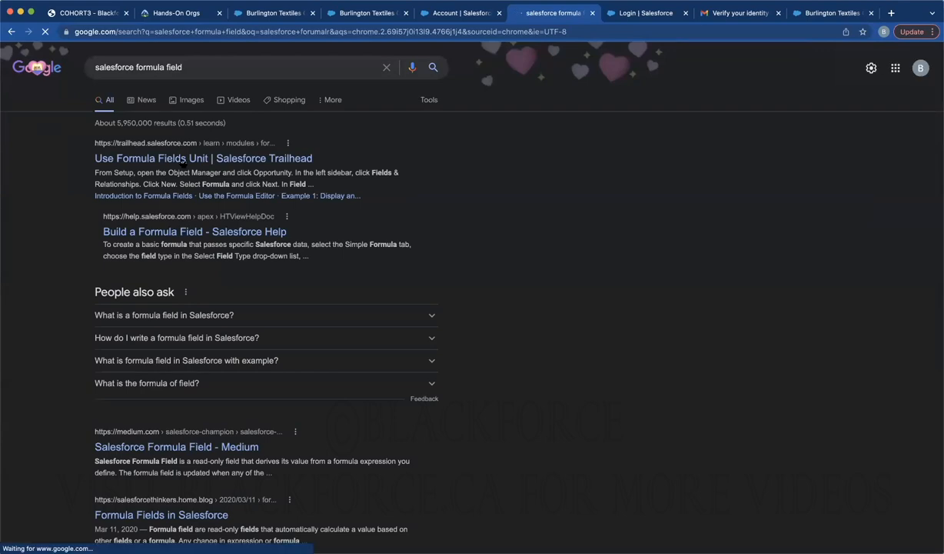
left_click(186, 161)
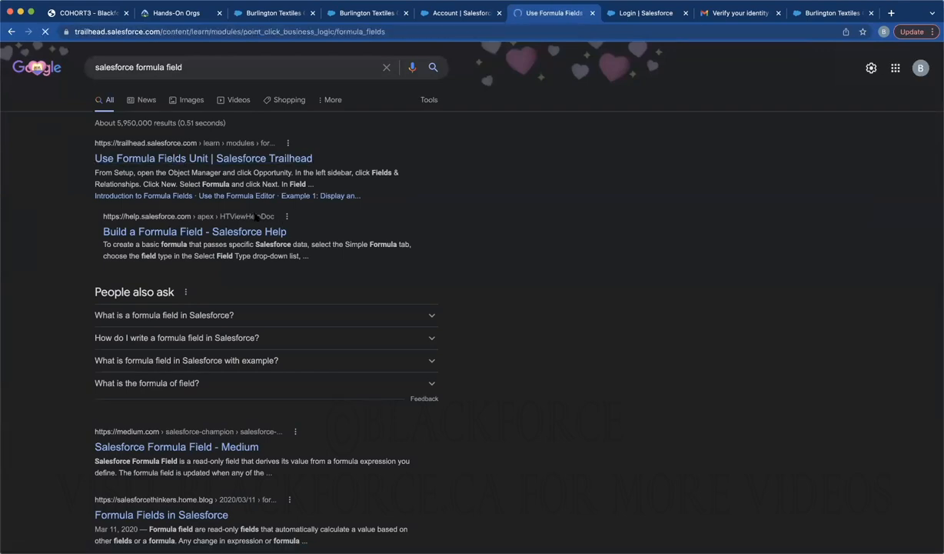
Read through the lesson's Power of One and Debug Formulas sections
scroll(283, 345, "down", 5)
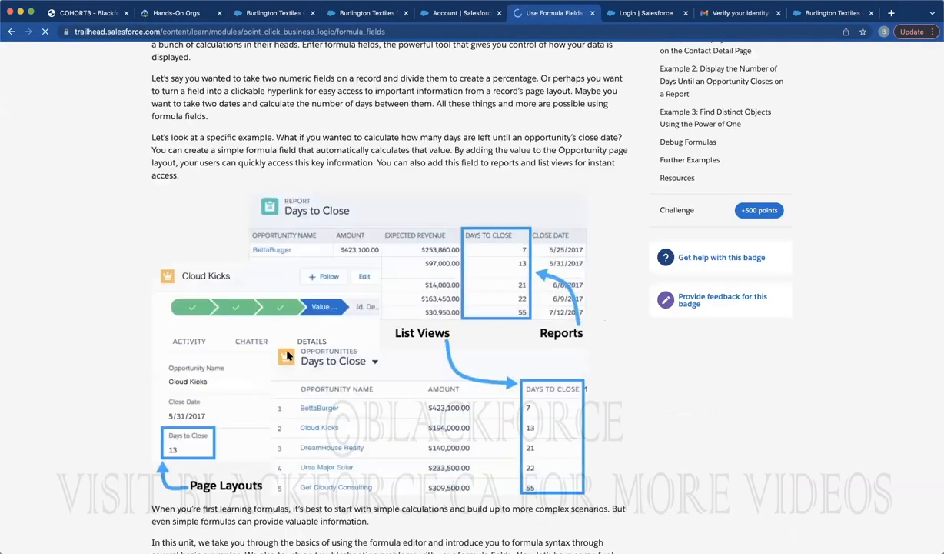
scroll(287, 354, "down", 13)
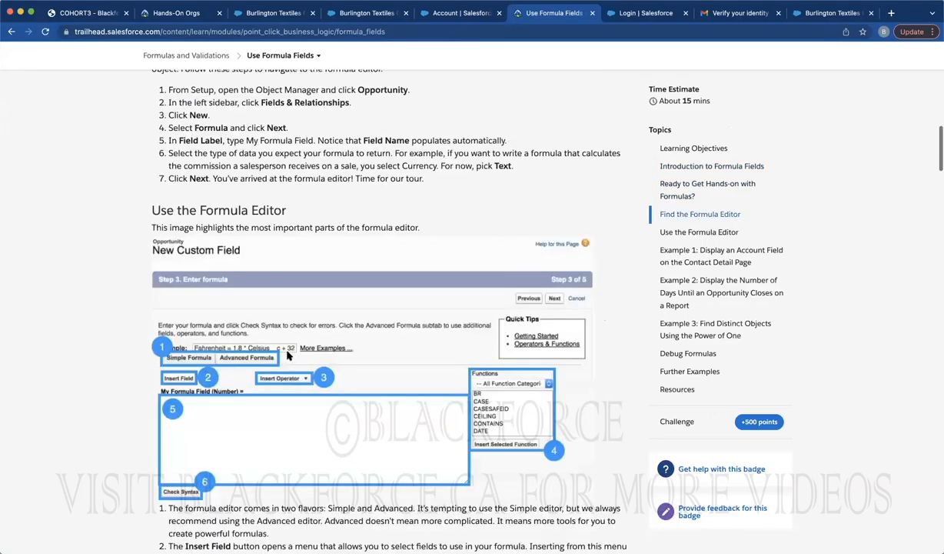
scroll(287, 355, "down", 4)
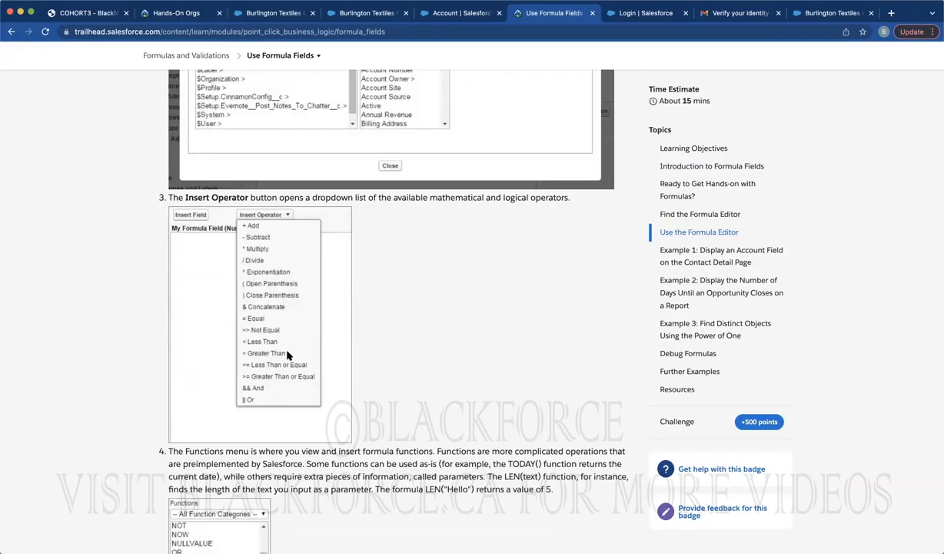
scroll(286, 353, "down", 10)
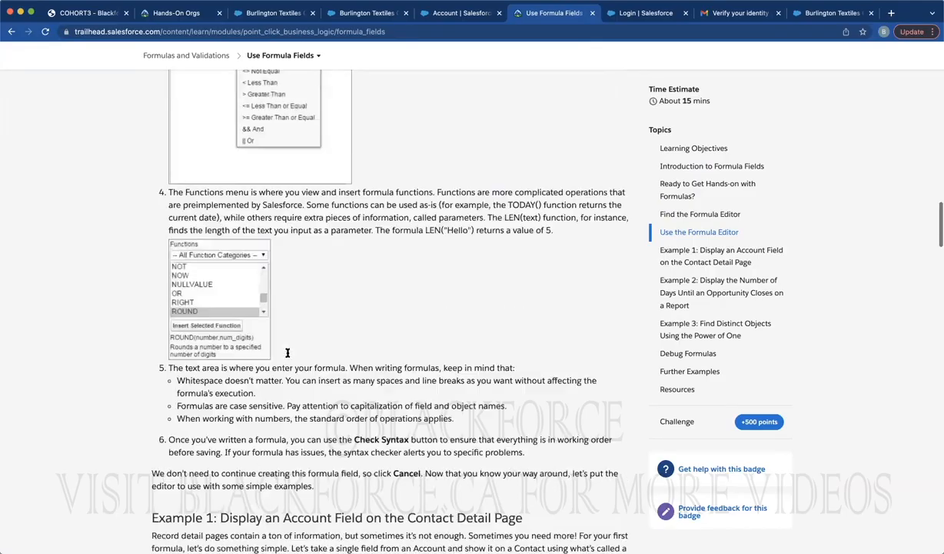
scroll(287, 353, "down", 1)
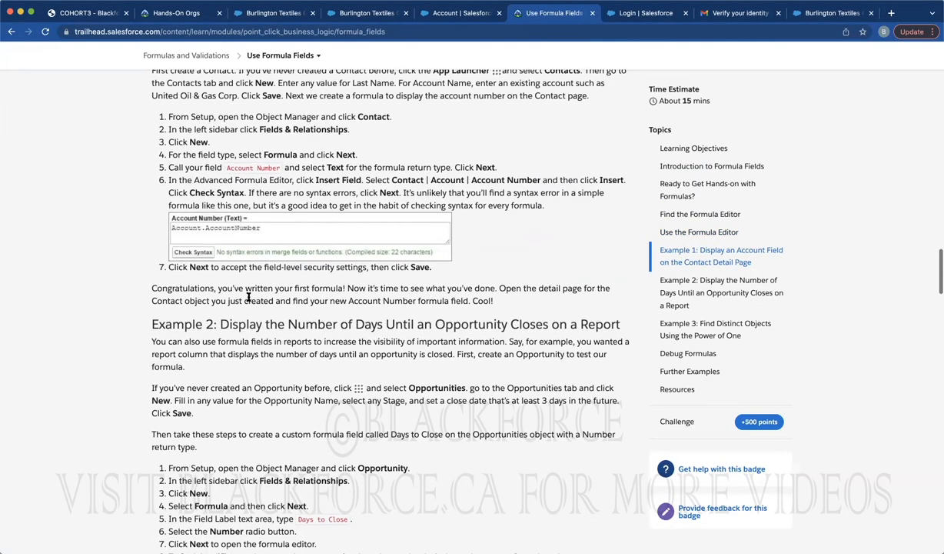
scroll(246, 319, "down", 5)
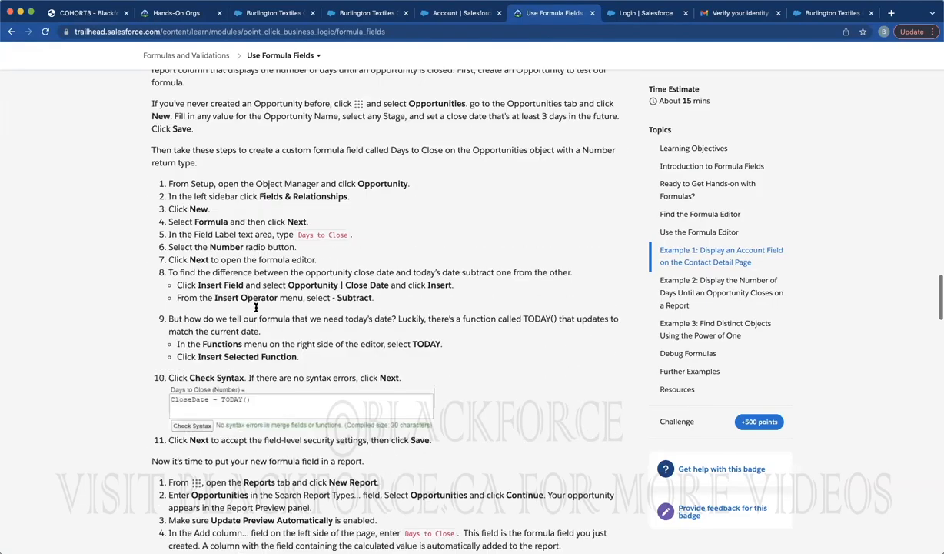
scroll(256, 310, "down", 1)
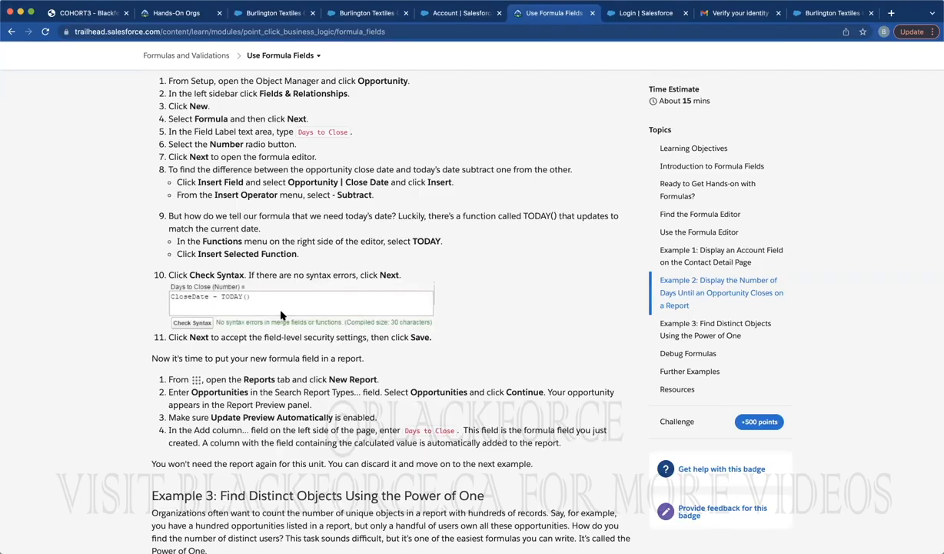
scroll(281, 315, "down", 5)
scroll(282, 311, "down", 4)
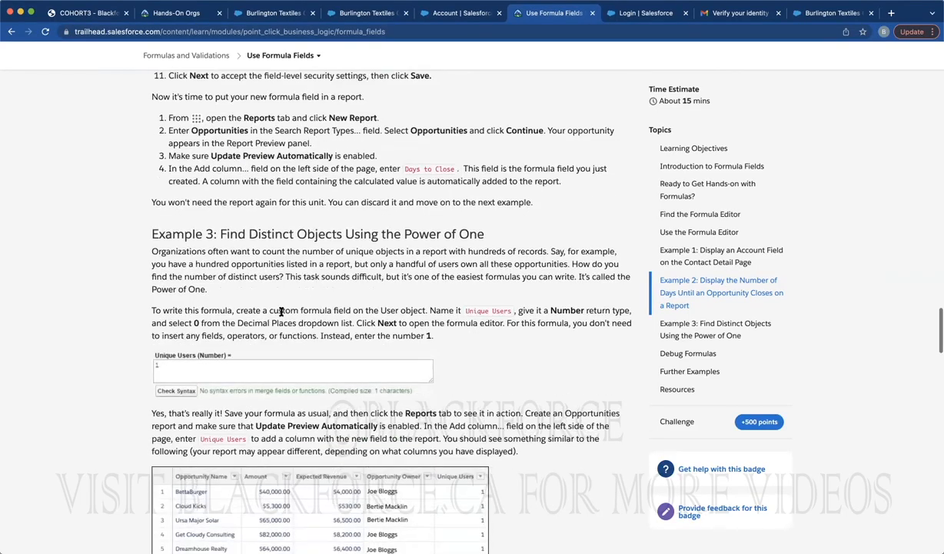
scroll(281, 315, "down", 3)
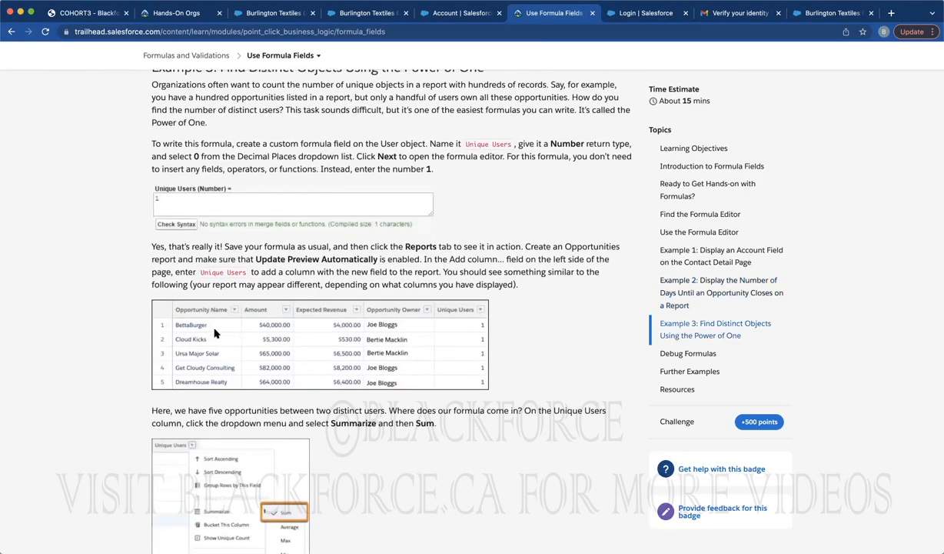
scroll(288, 379, "down", 1)
scroll(285, 347, "down", 3)
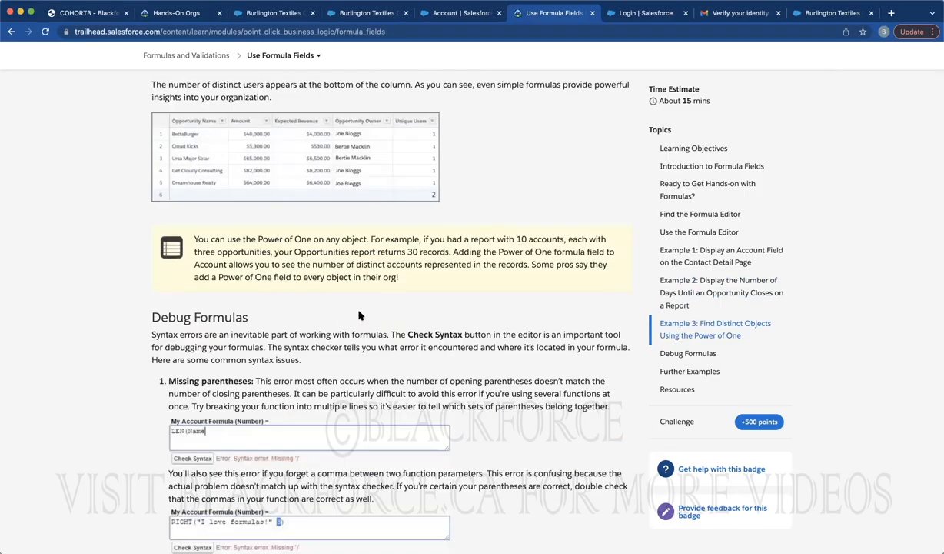
scroll(359, 315, "down", 4)
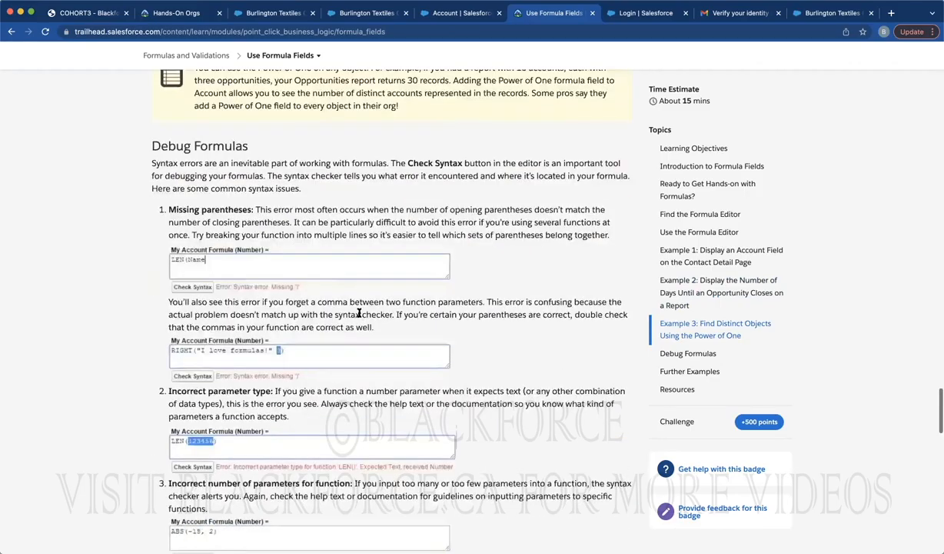
scroll(346, 299, "up", 10)
scroll(346, 300, "up", 8)
Go back to the Salesforce tab with the Account's new formula field
left_click(277, 31)
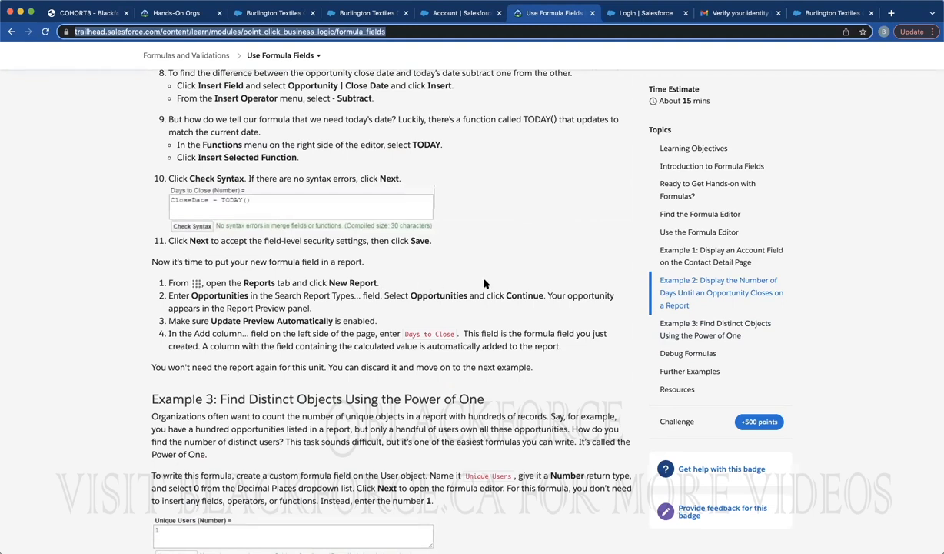
left_click(266, 222)
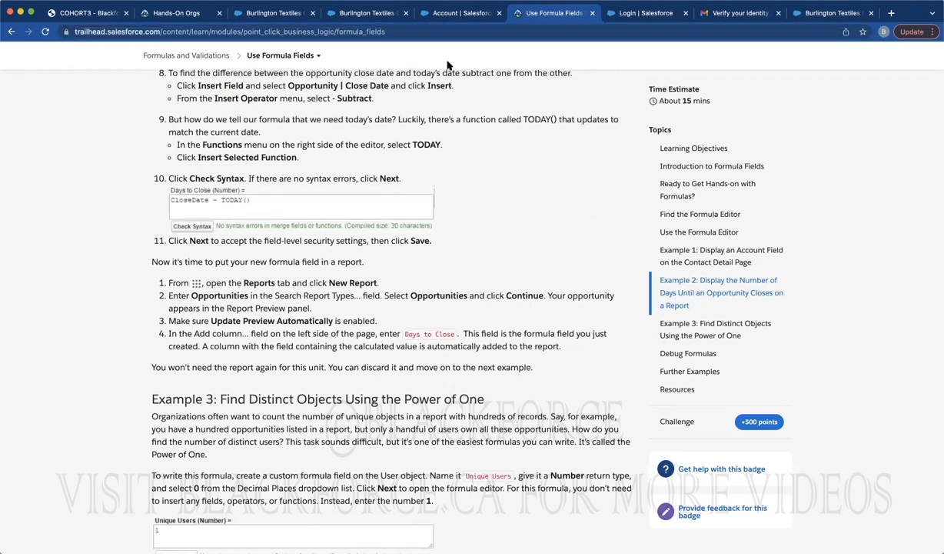
left_click(454, 11)
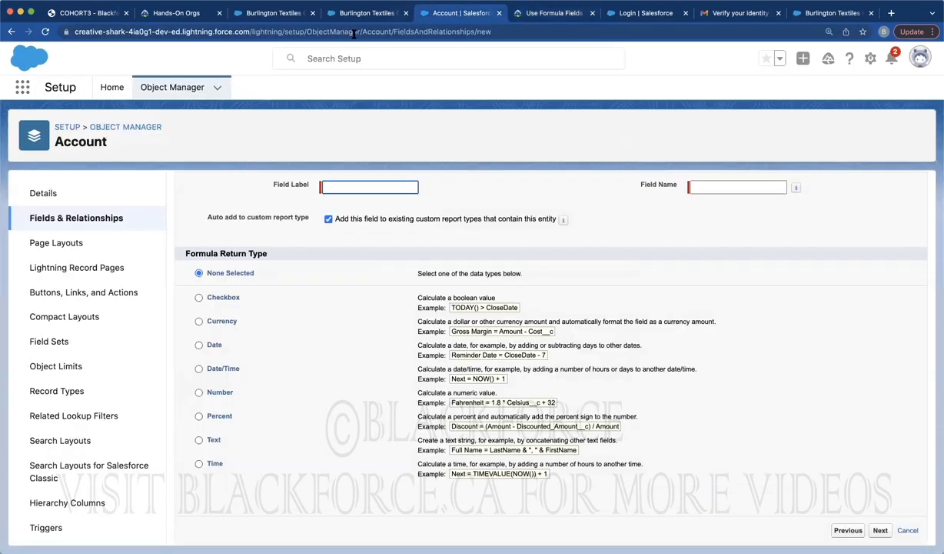
Leave the unfinished formula field for Account's Fields & Relationships, then bring up the Burlington Textiles browser tab
left_click(72, 220)
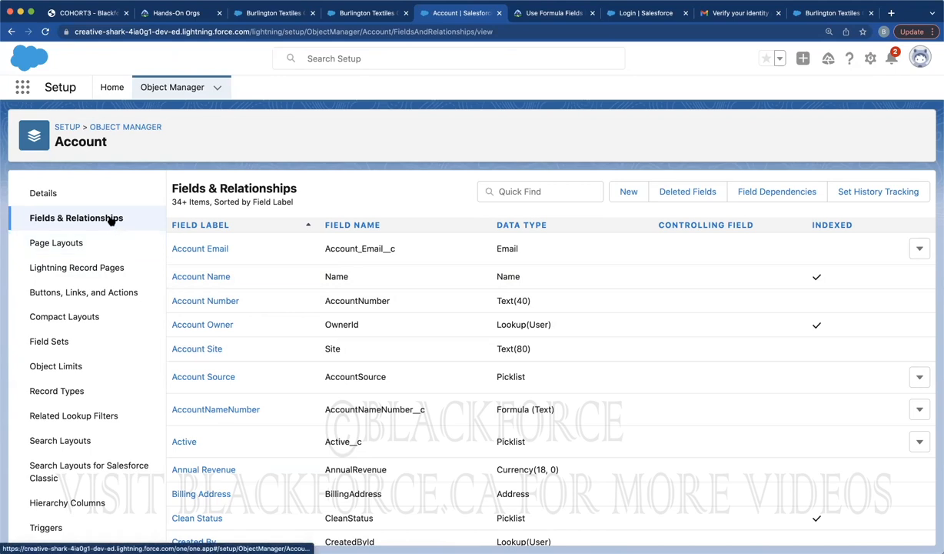
left_click(293, 17)
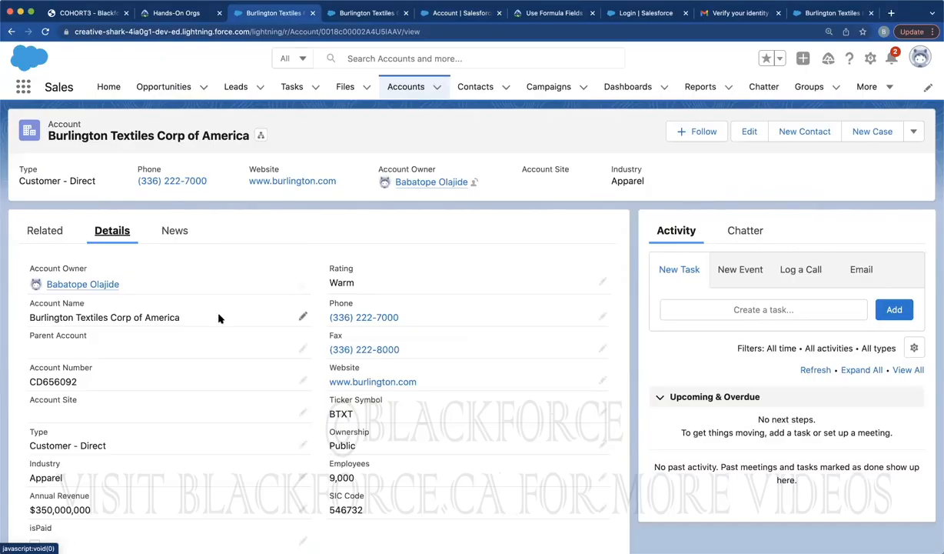
Open Burlington Textiles Corp of America from recent accounts and view its Details and Related records
left_click(400, 89)
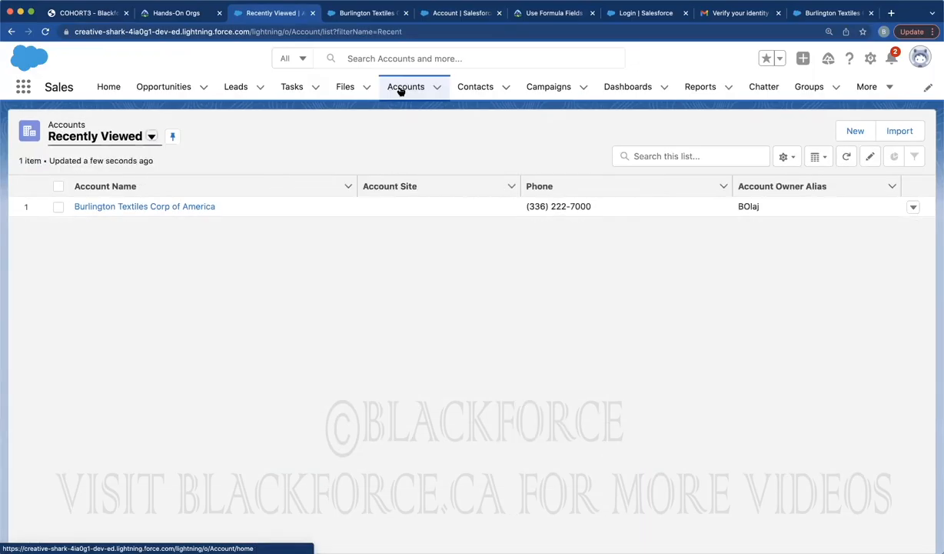
left_click(117, 206)
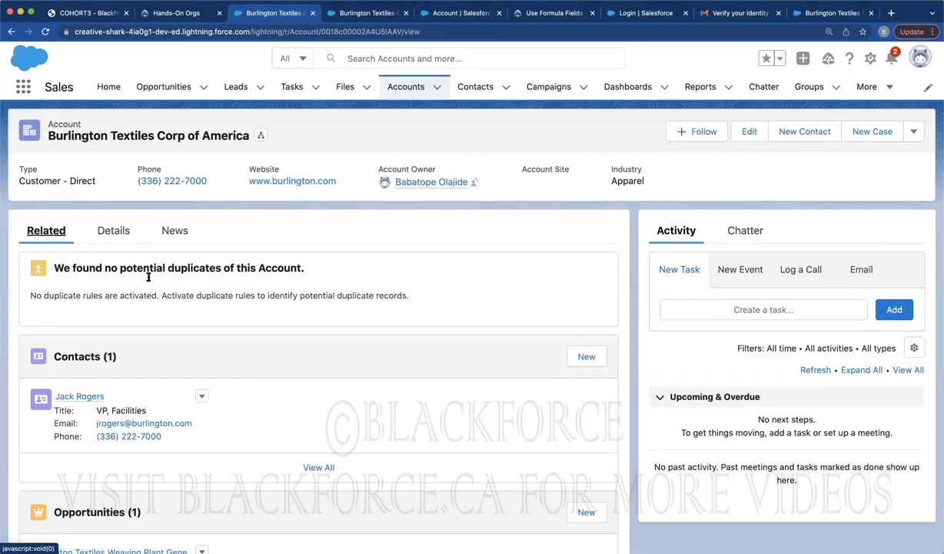
left_click(117, 233)
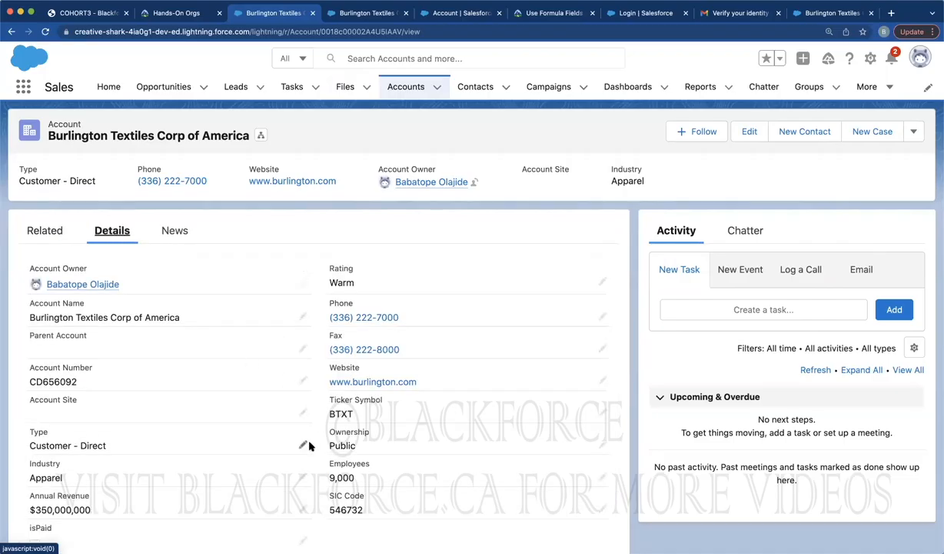
left_click(50, 233)
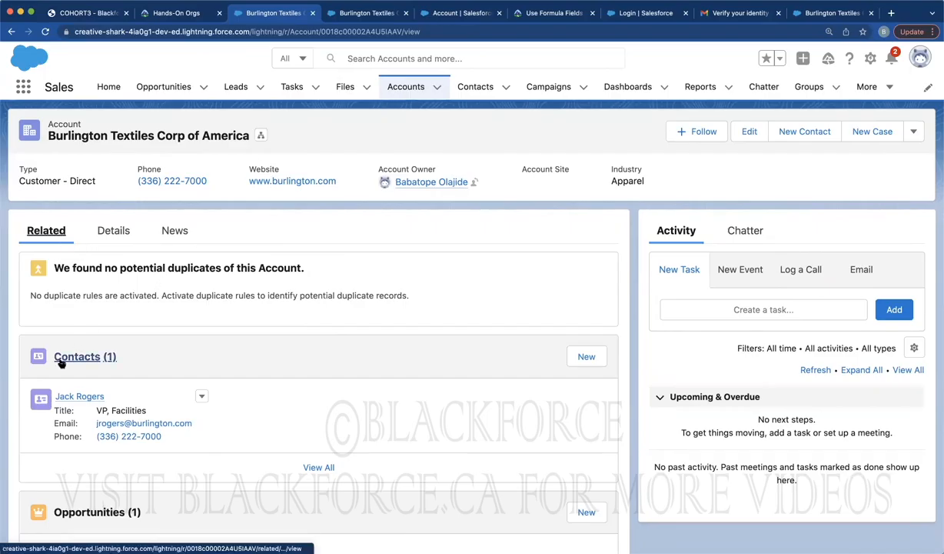
Review the account's related contacts, opportunities and cases, then return to Account's field list
scroll(61, 361, "down", 2)
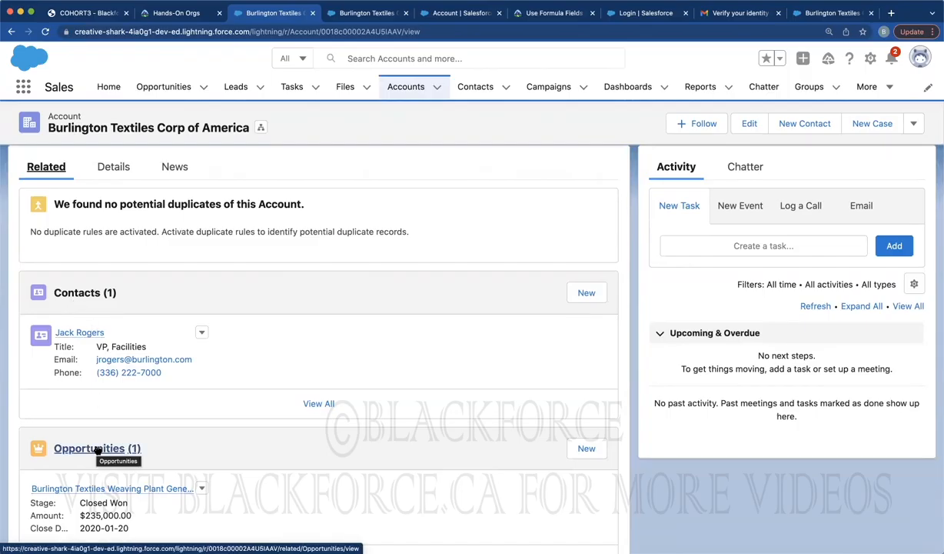
scroll(166, 406, "down", 3)
scroll(166, 406, "down", 5)
scroll(166, 405, "up", 4)
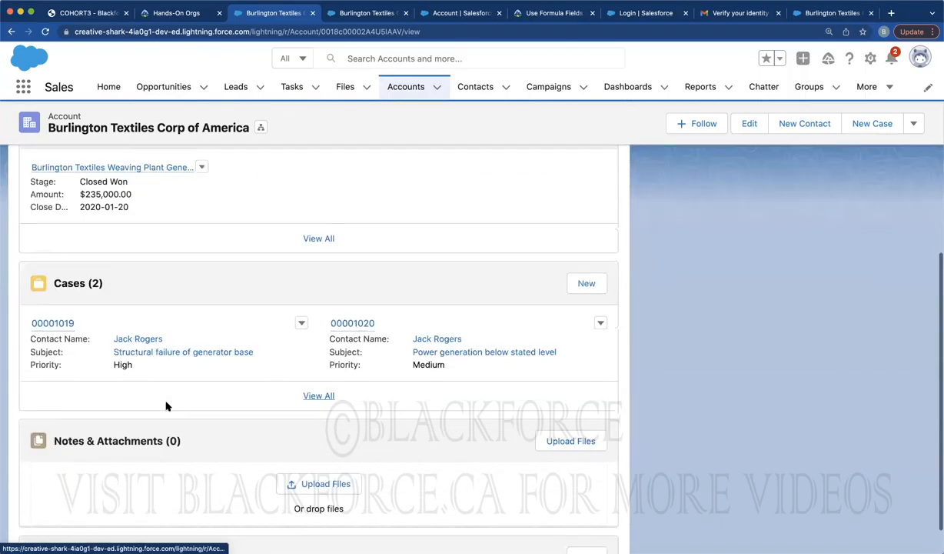
scroll(108, 407, "down", 4)
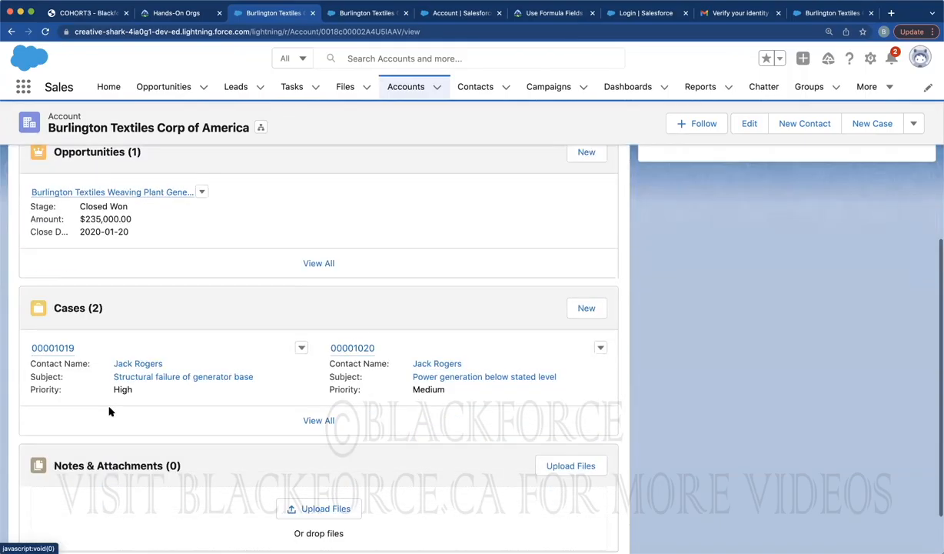
scroll(156, 289, "up", 15)
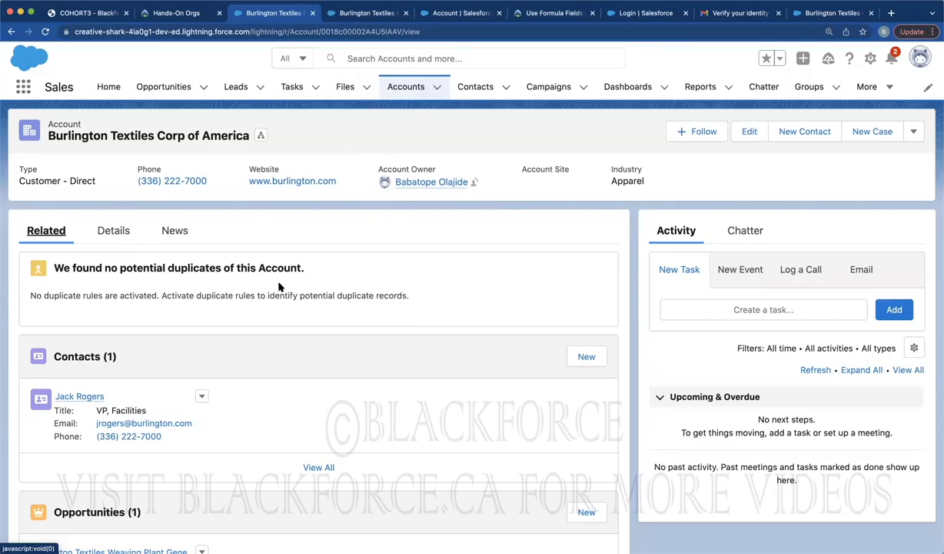
left_click(446, 17)
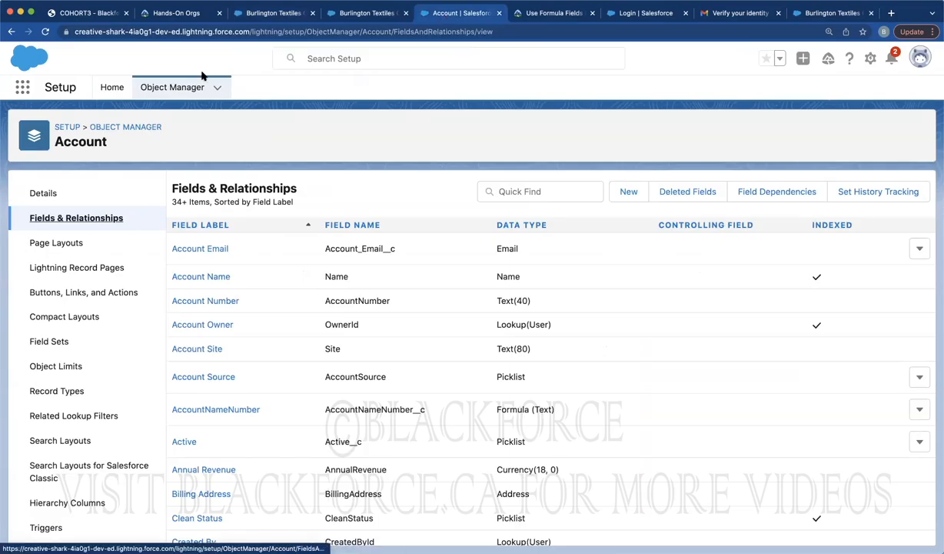
Start a new custom field on the Case object via Object Manager's Fields & Relationships
left_click(175, 89)
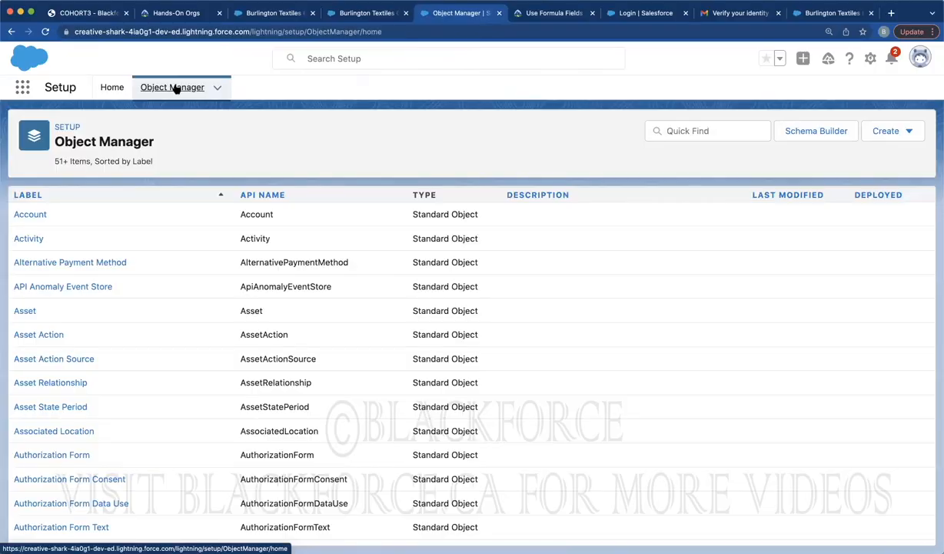
scroll(19, 320, "down", 4)
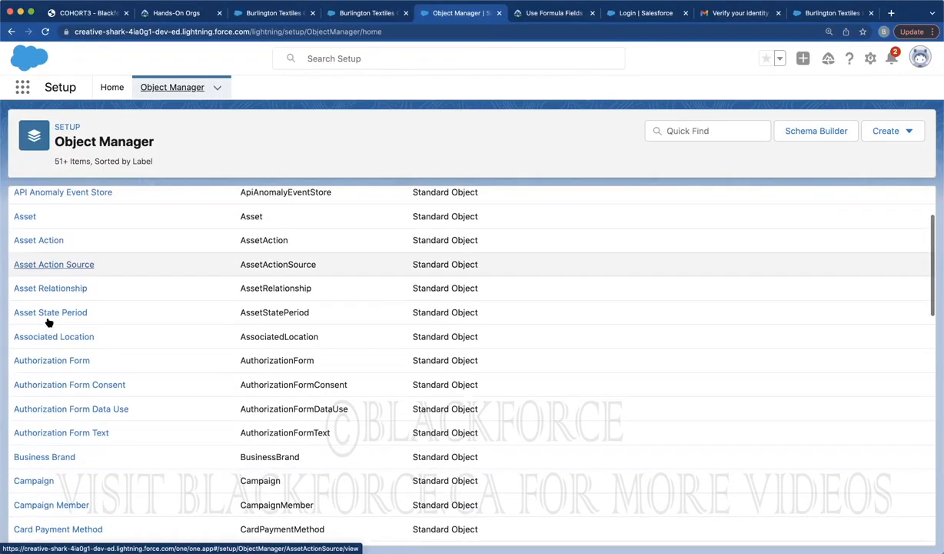
scroll(48, 323, "down", 2)
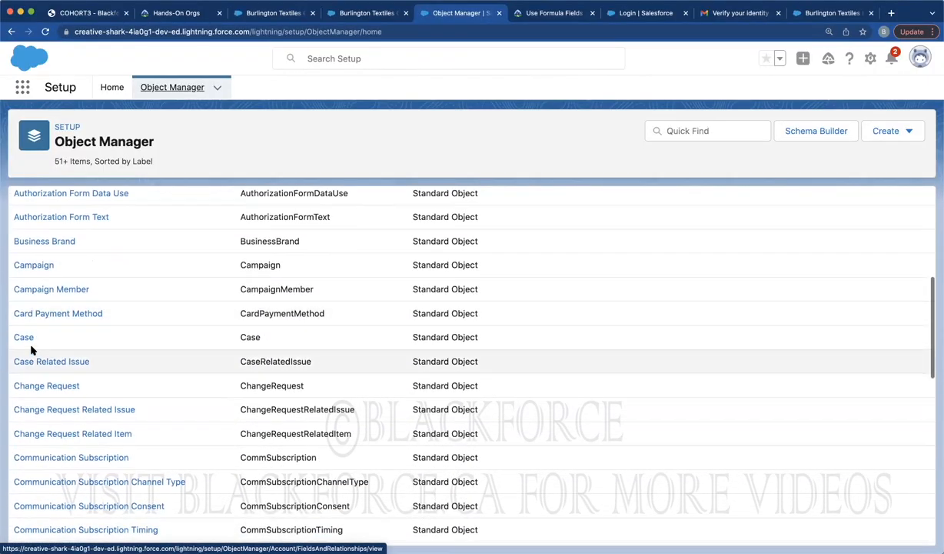
left_click(26, 337)
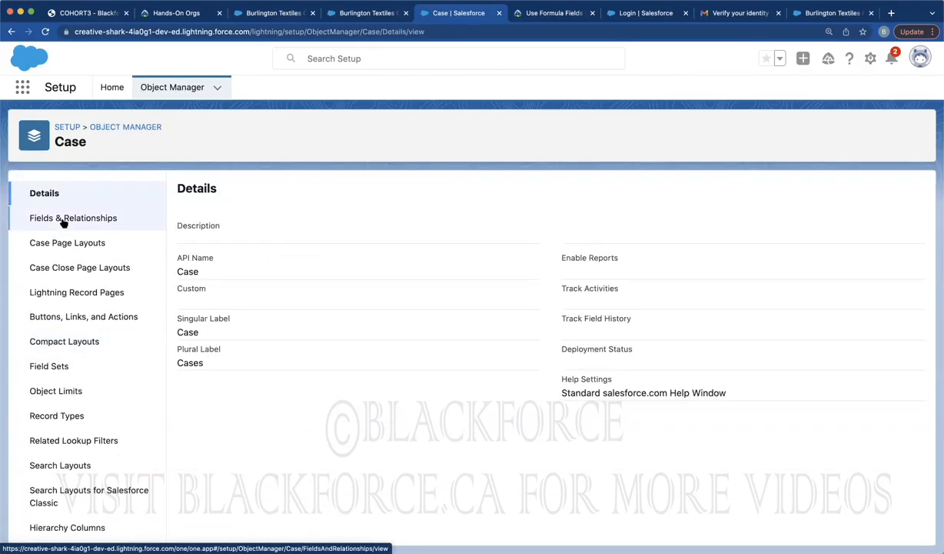
left_click(62, 219)
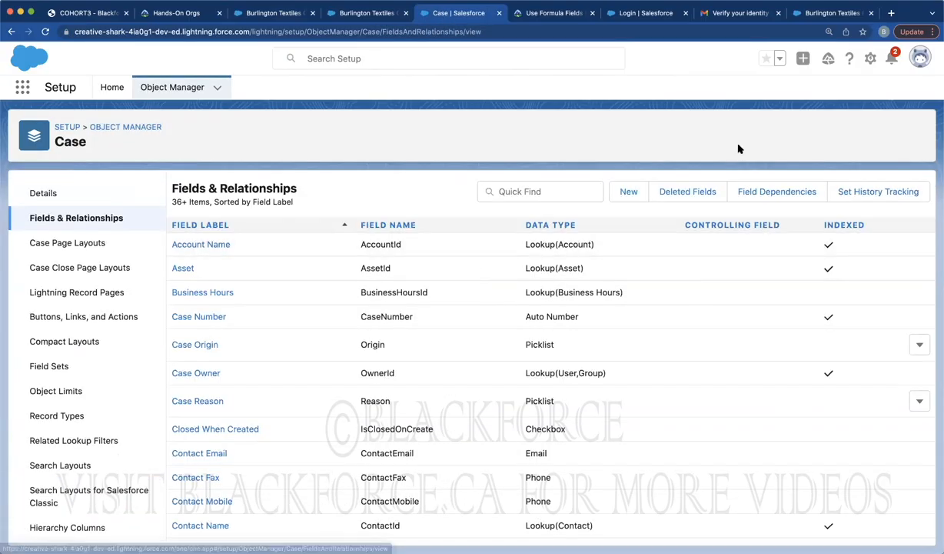
left_click(629, 193)
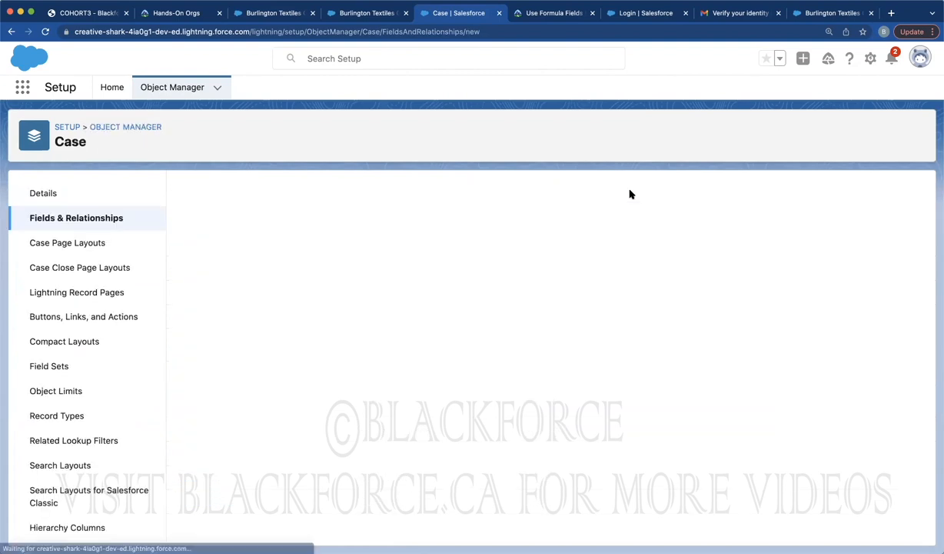
scroll(241, 370, "down", 2)
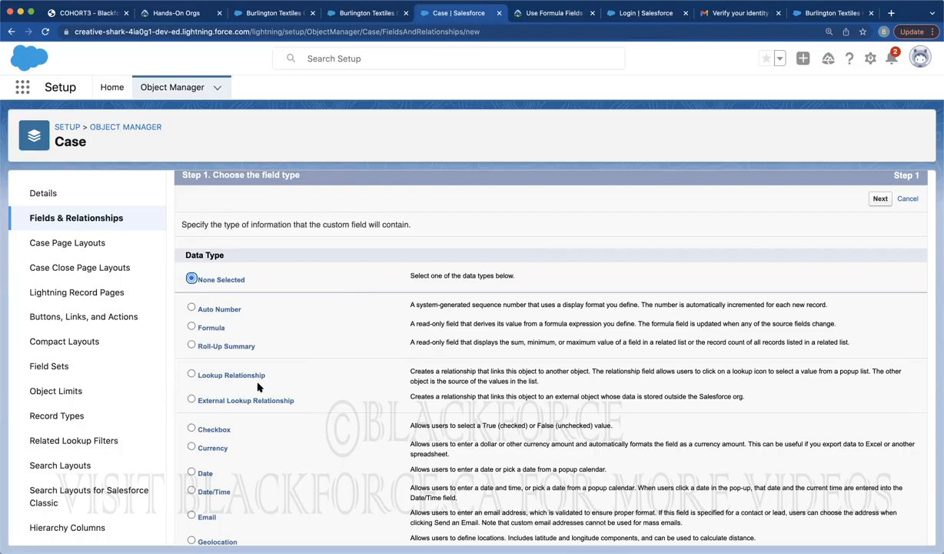
Filter Object Manager for 'contact' and start a new custom field on the Contact object
left_click(181, 88)
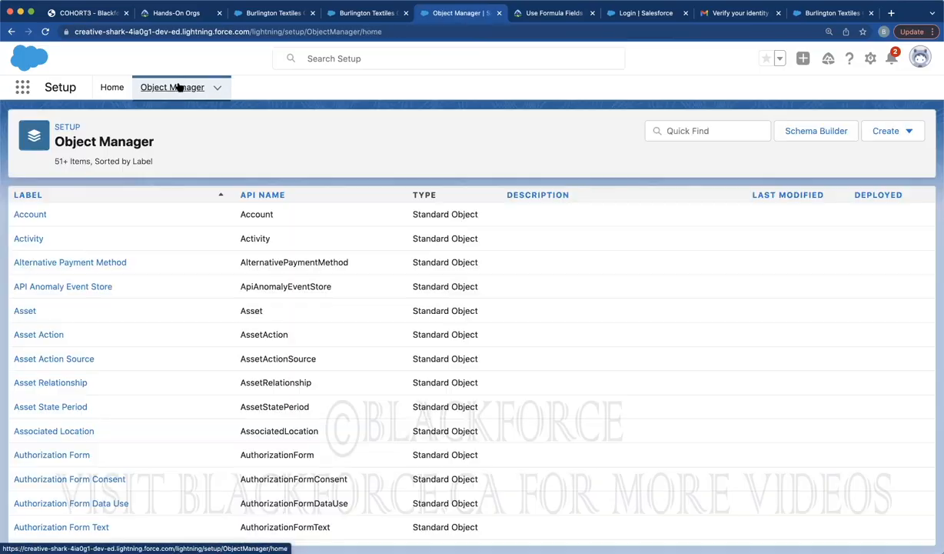
left_click(725, 130)
type("contact")
left_click(30, 216)
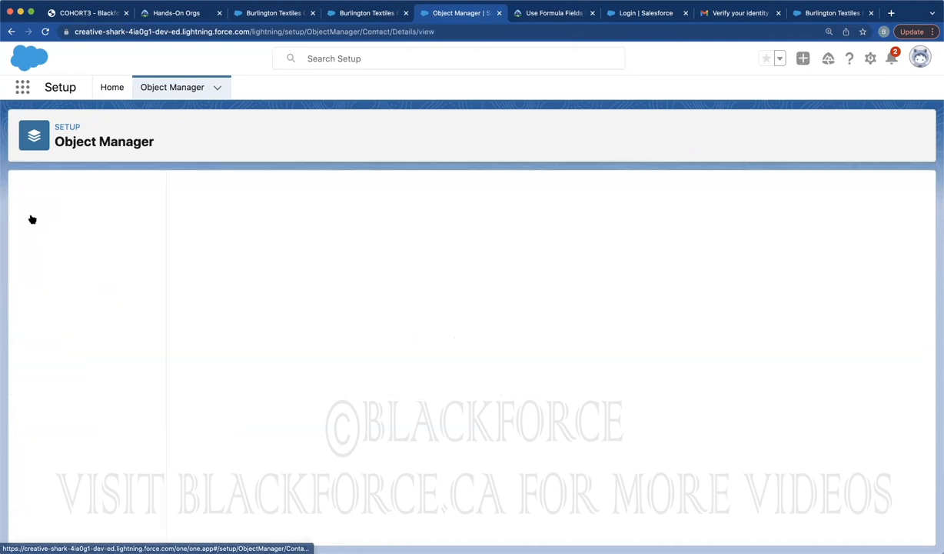
left_click(60, 218)
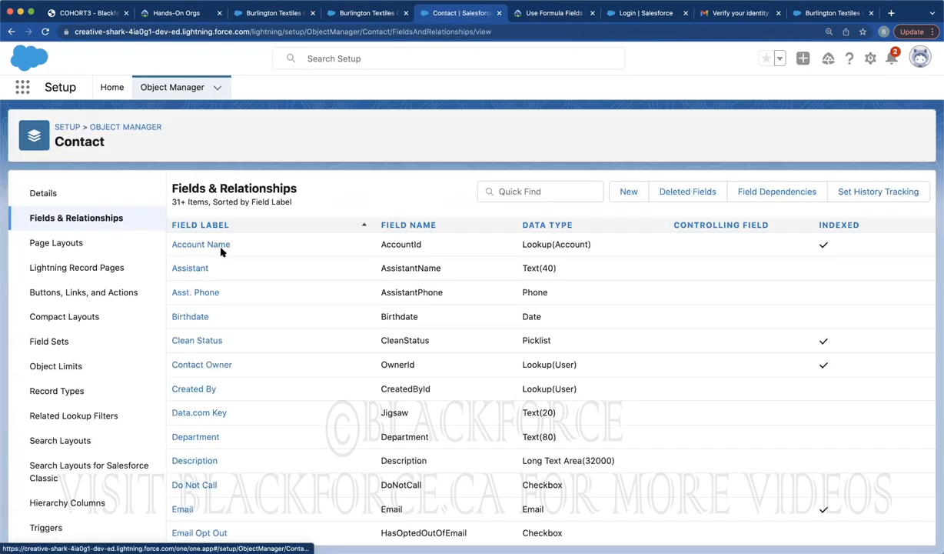
left_click(629, 195)
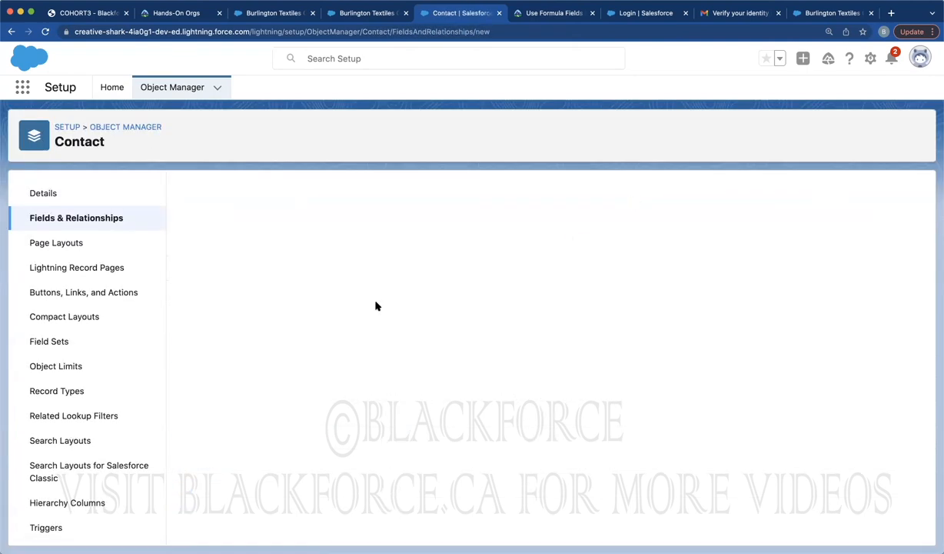
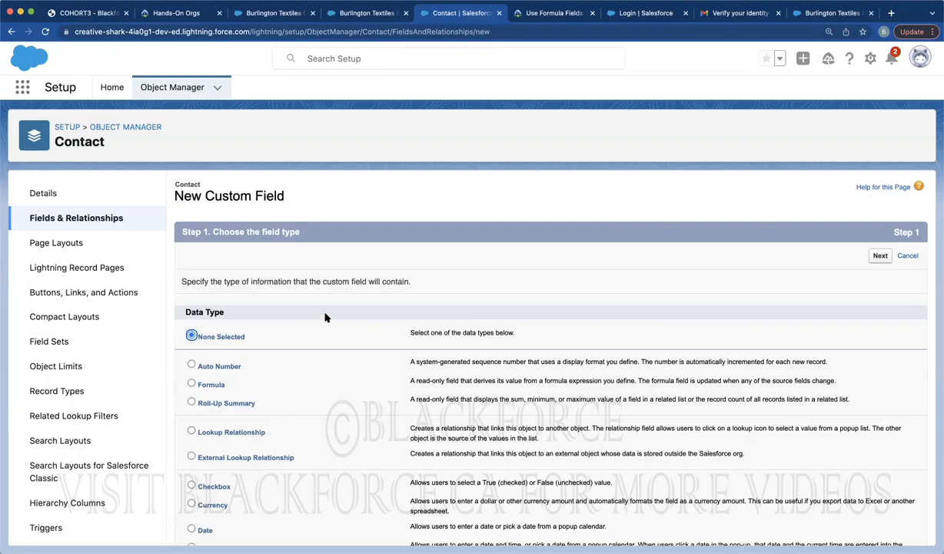
Leave the Contact new-field wizard and go back to Object Manager's full object list
left_click(176, 90)
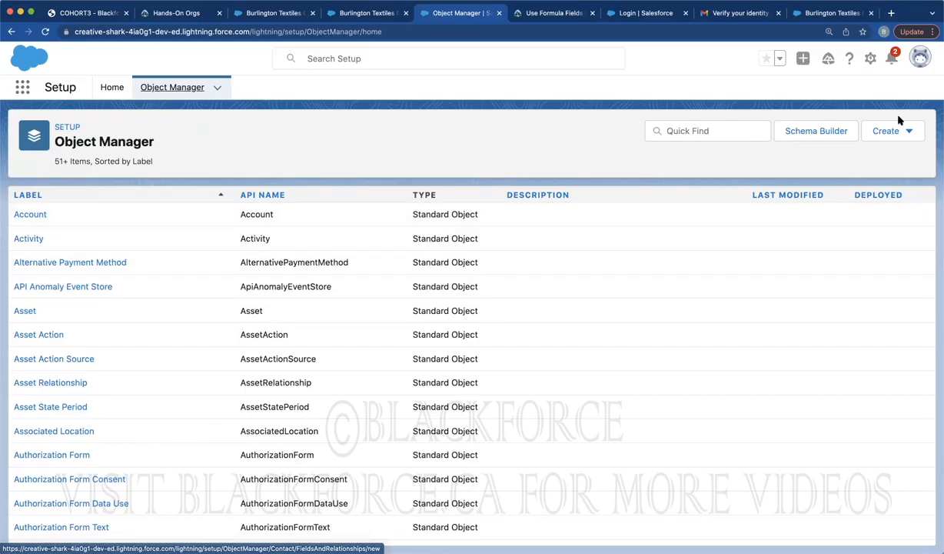
Start a trial custom object with label 'Studen' and plural label 'Students'
left_click(877, 129)
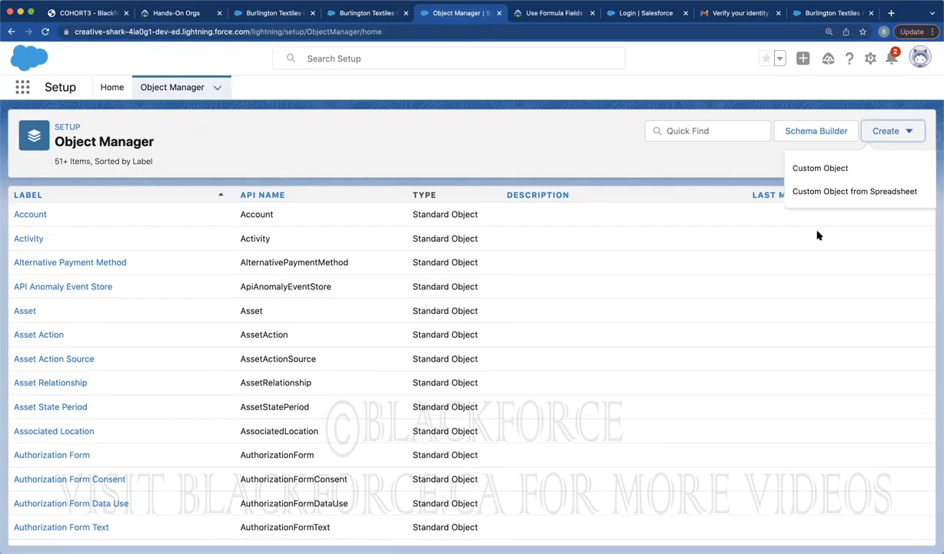
left_click(828, 167)
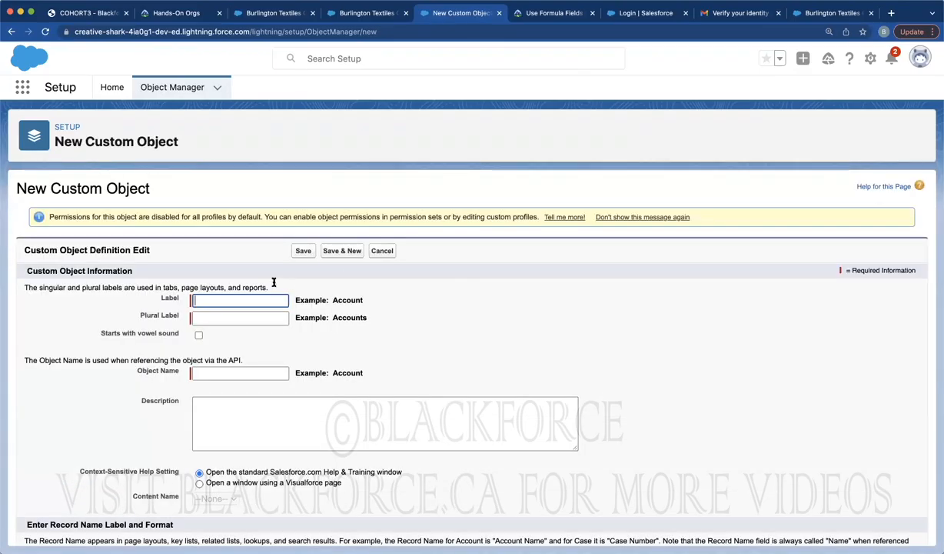
left_click(223, 300)
type("Student")
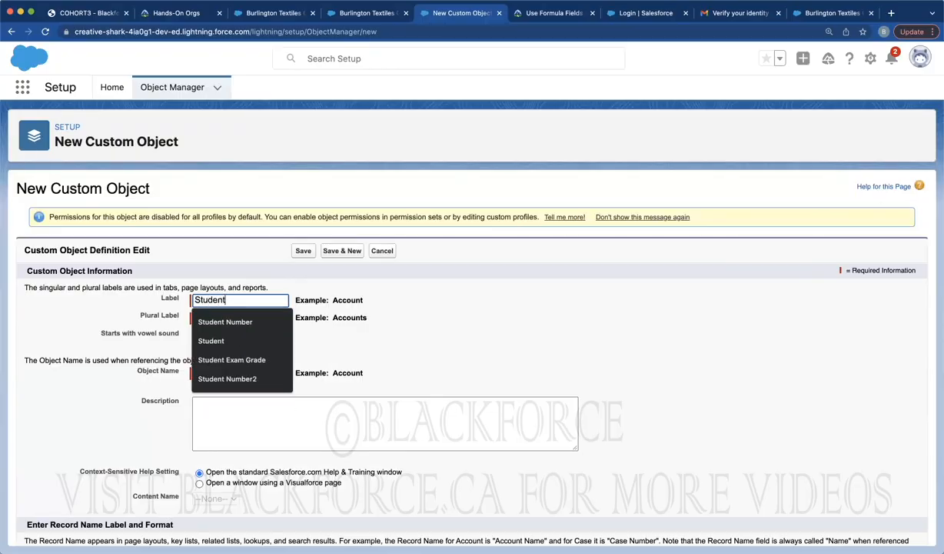
left_click(444, 296)
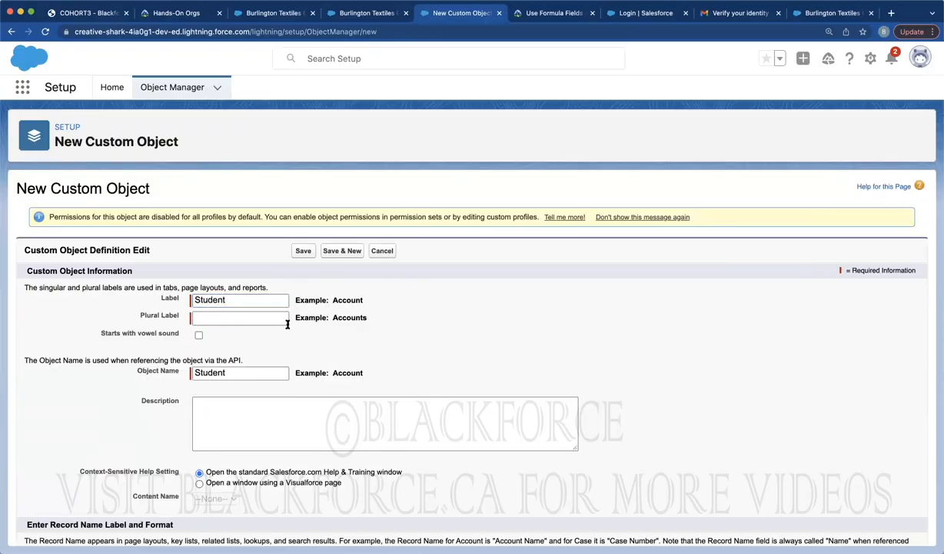
left_click(257, 316)
type("Students")
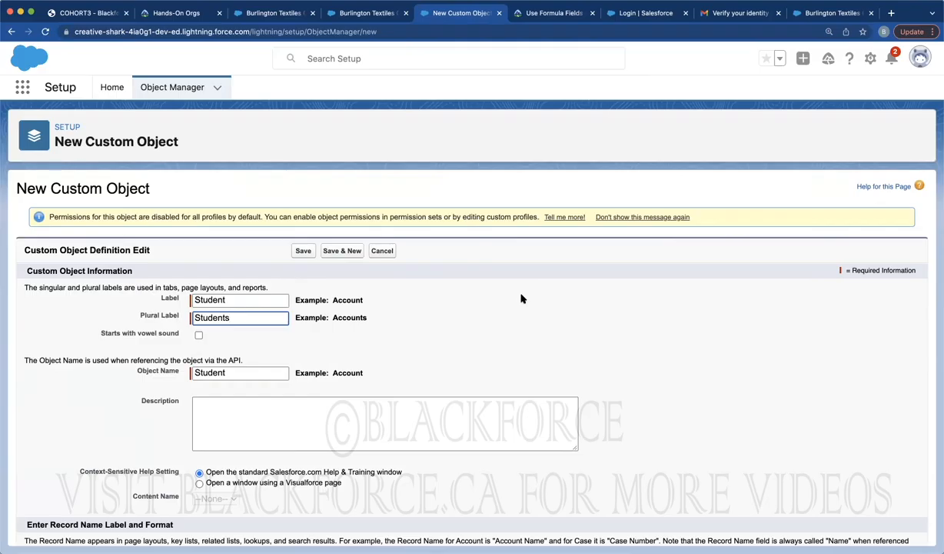
left_click_drag(244, 317, 188, 316)
left_click(234, 313)
Return to Object Manager and open a fresh New Custom Object form, glancing at Burlington Textiles
left_click(176, 87)
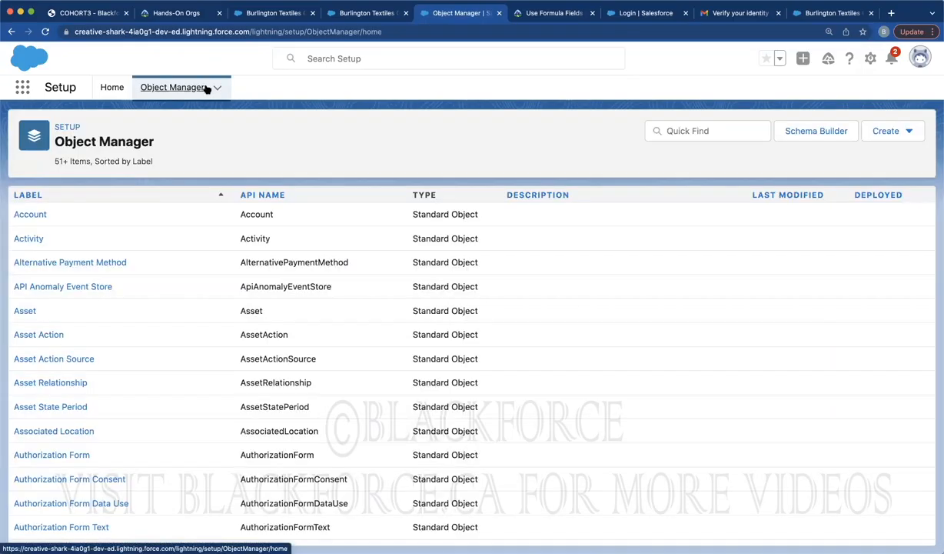
left_click(888, 139)
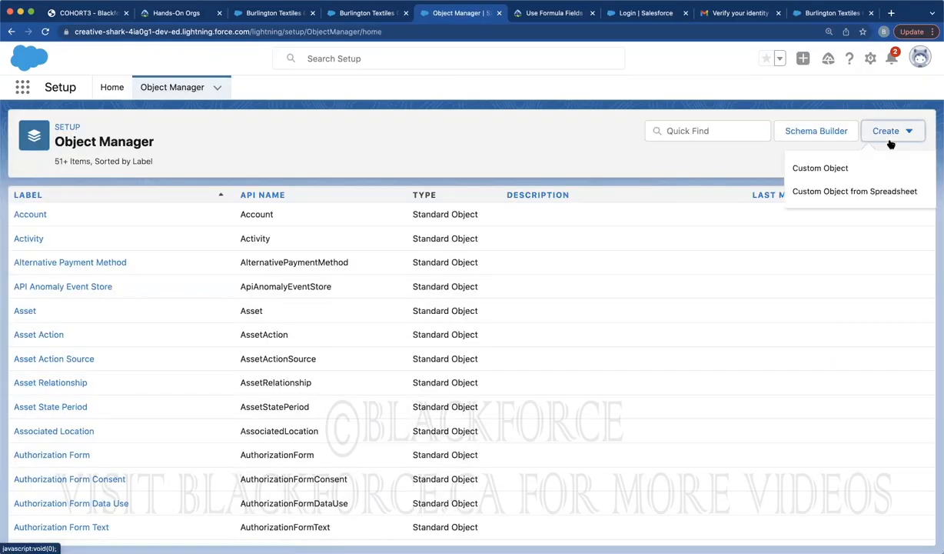
left_click(829, 169)
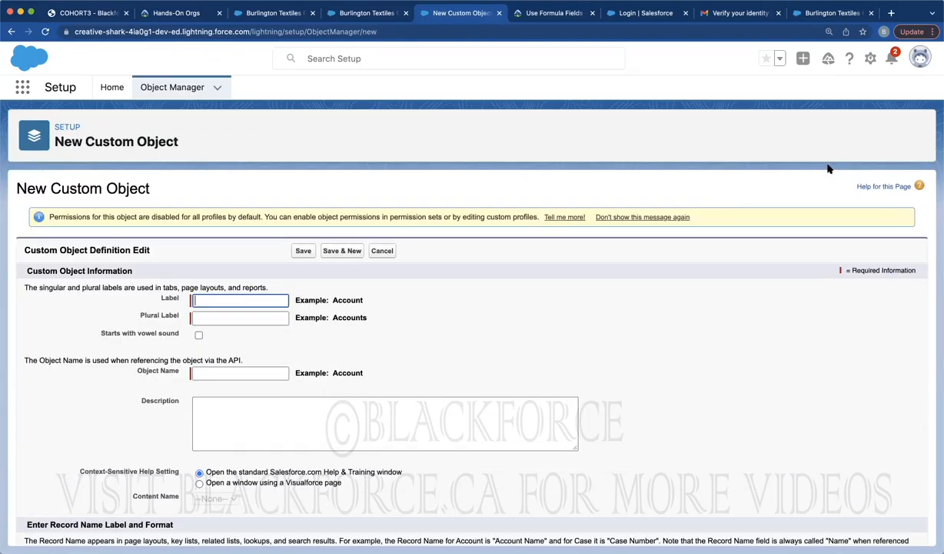
left_click(332, 14)
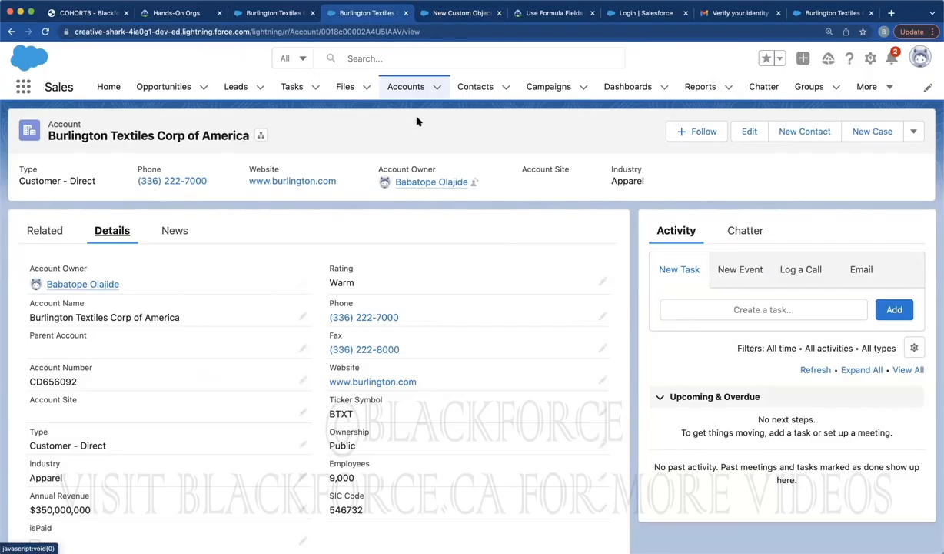
left_click(421, 14)
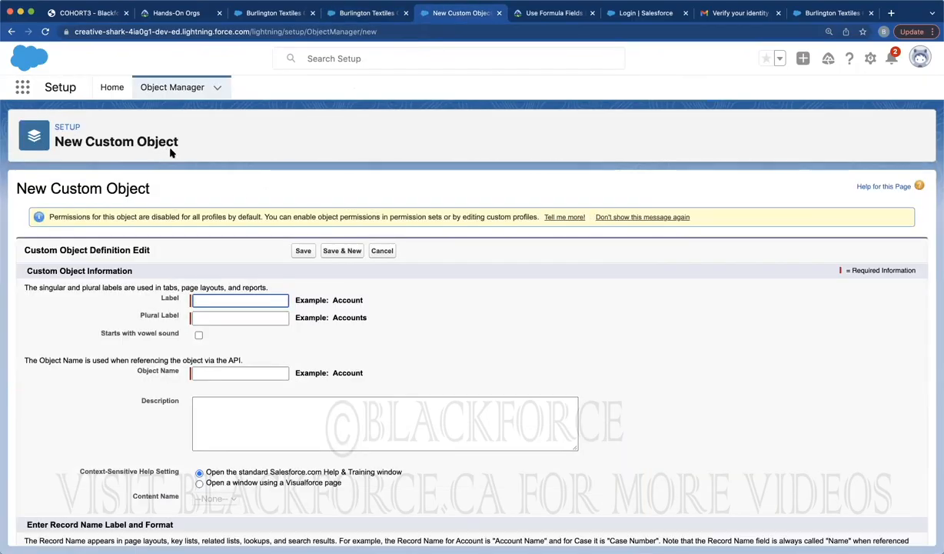
Enter Label 'Student' and Plural Label 'Students', then switch to the Burlington Textiles tab
left_click(203, 296)
type("Student")
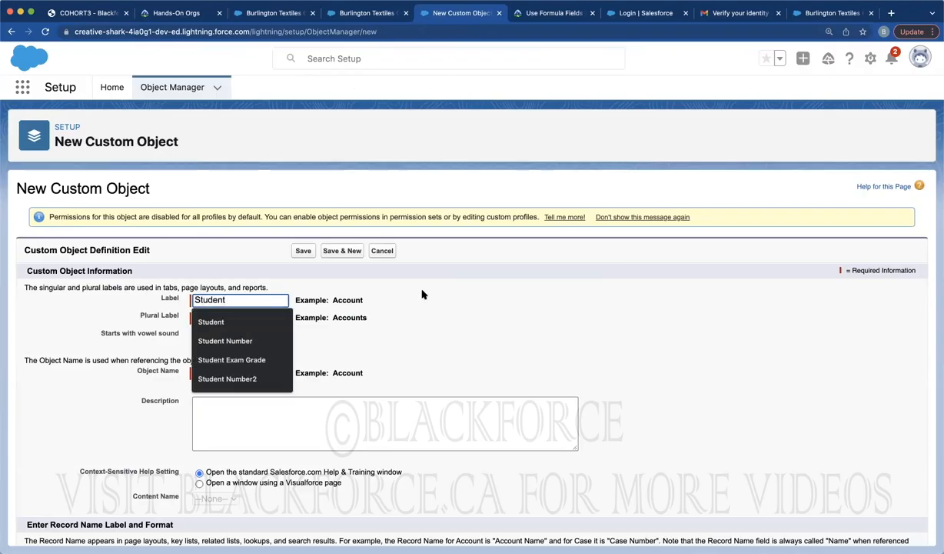
left_click(422, 295)
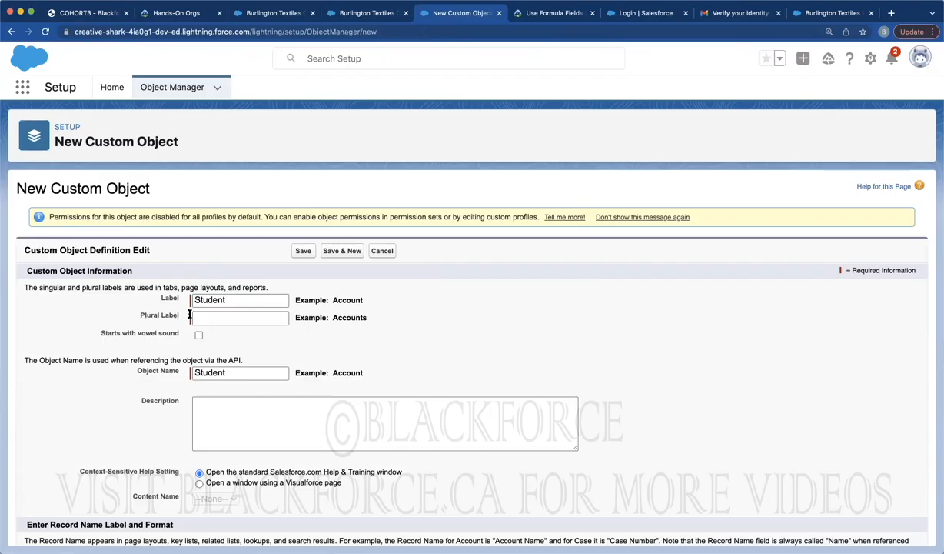
left_click(229, 315)
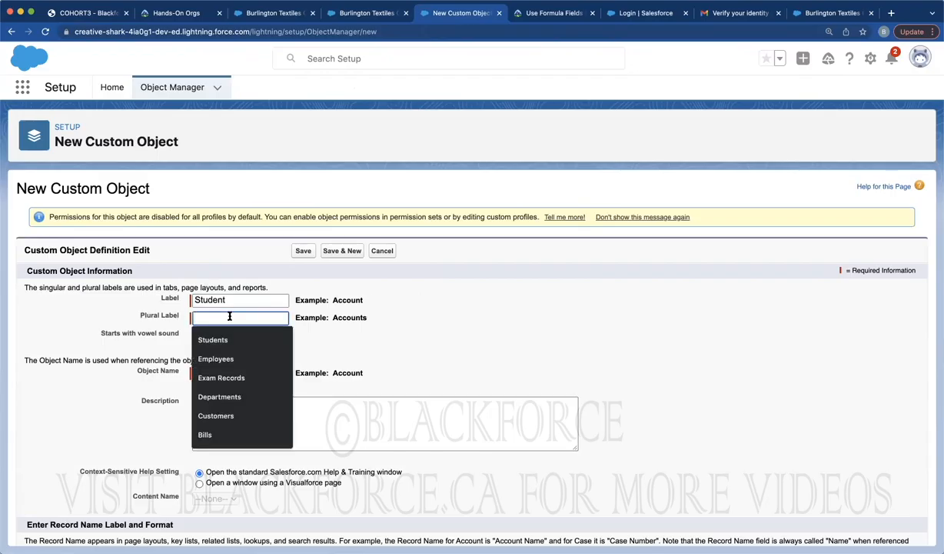
type("Students")
left_click(499, 299)
scroll(500, 299, "down", 10)
scroll(480, 297, "up", 7)
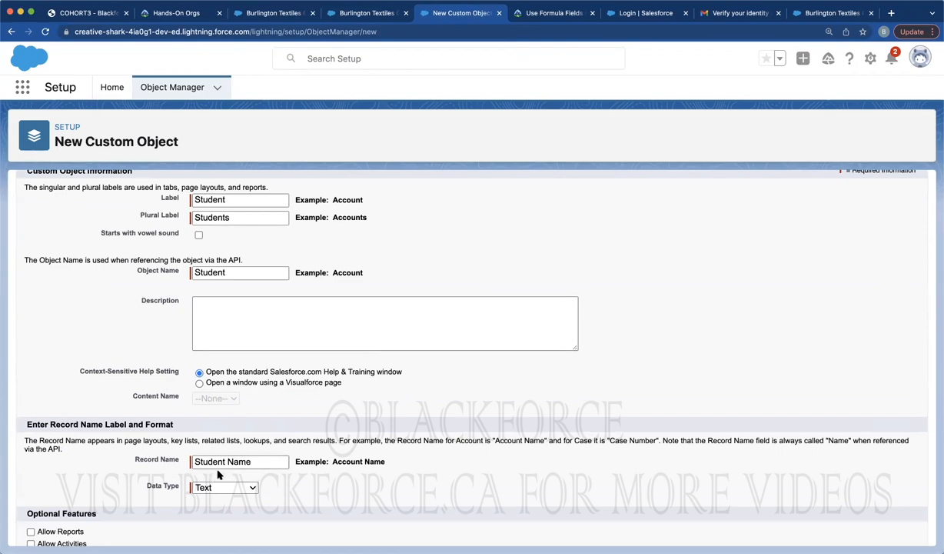
scroll(218, 469, "down", 2)
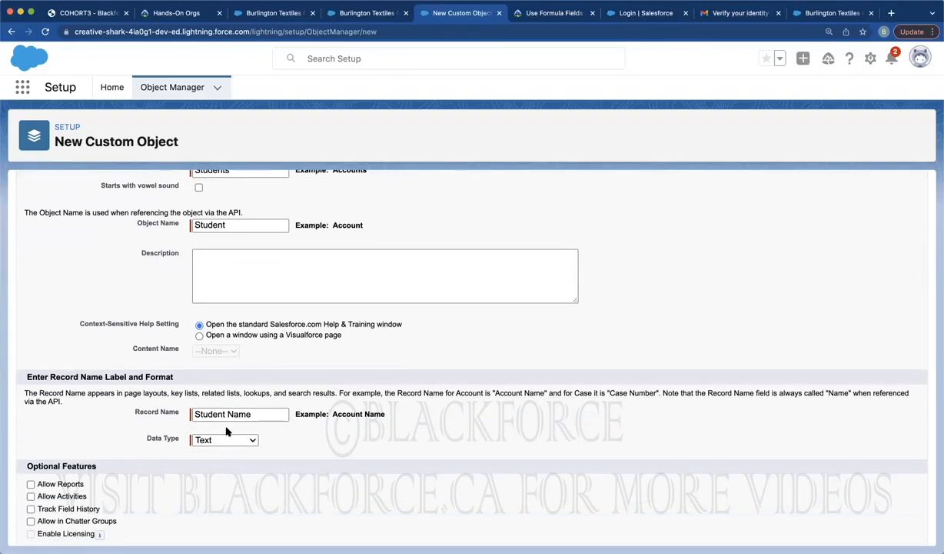
left_click(346, 13)
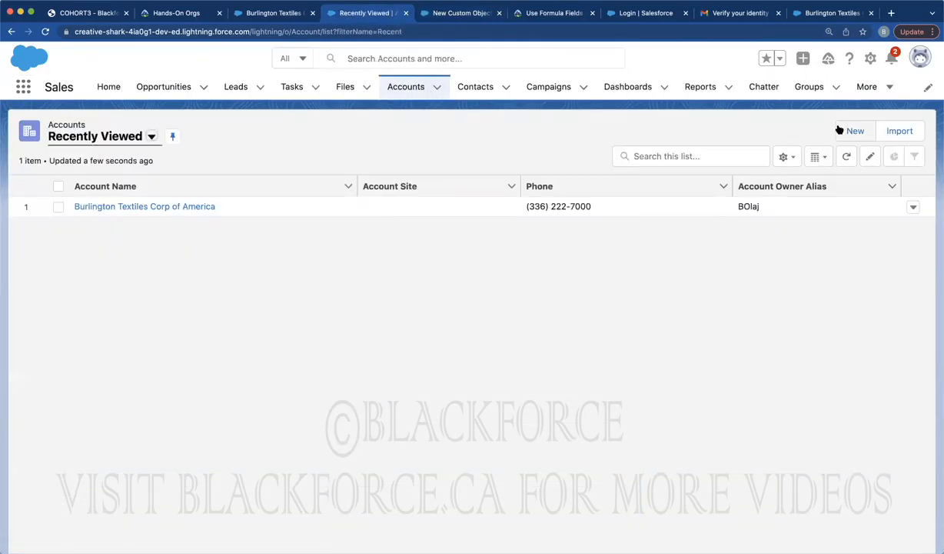
Open a New Account form, then go back to the Student custom object form
left_click(852, 129)
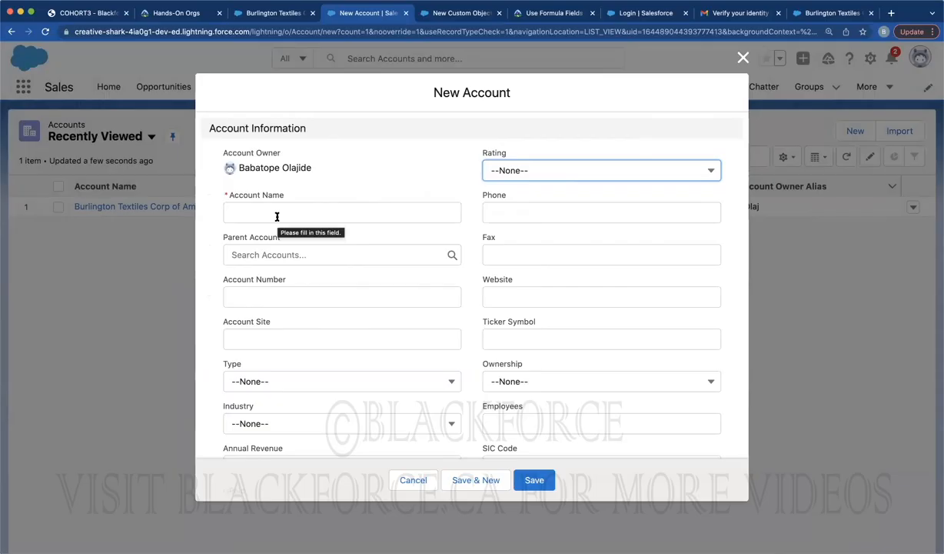
left_click(458, 13)
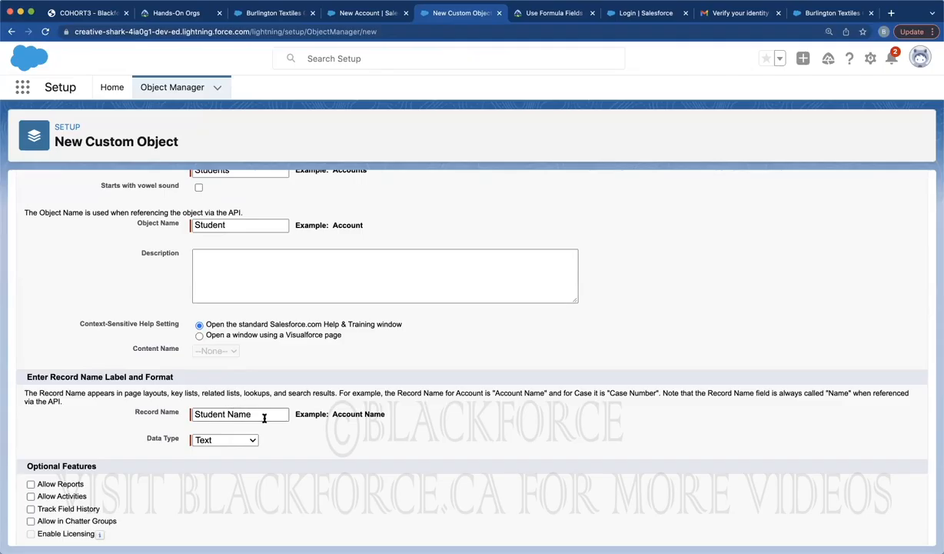
Make the record name an Auto Number 'Student Number', format STUDENT-{0000}, starting at 1
left_click(230, 440)
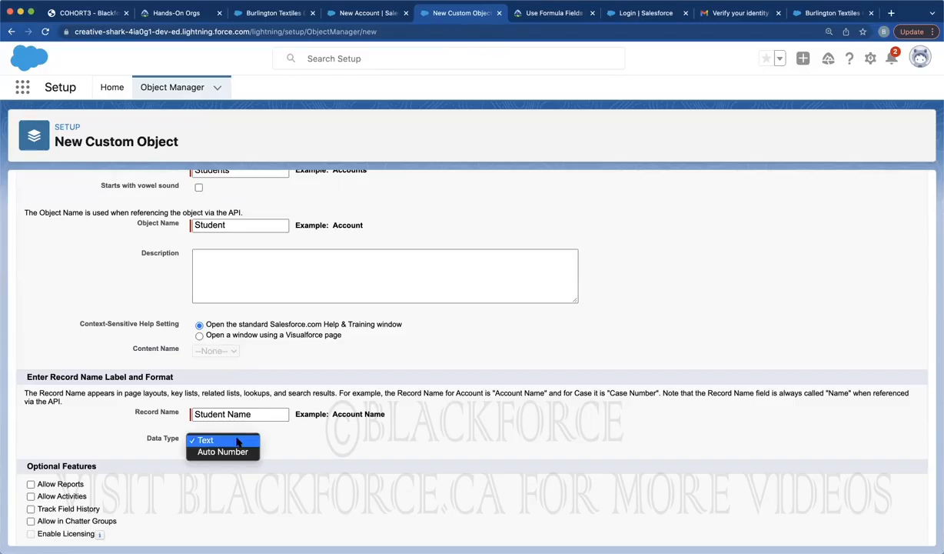
left_click(232, 452)
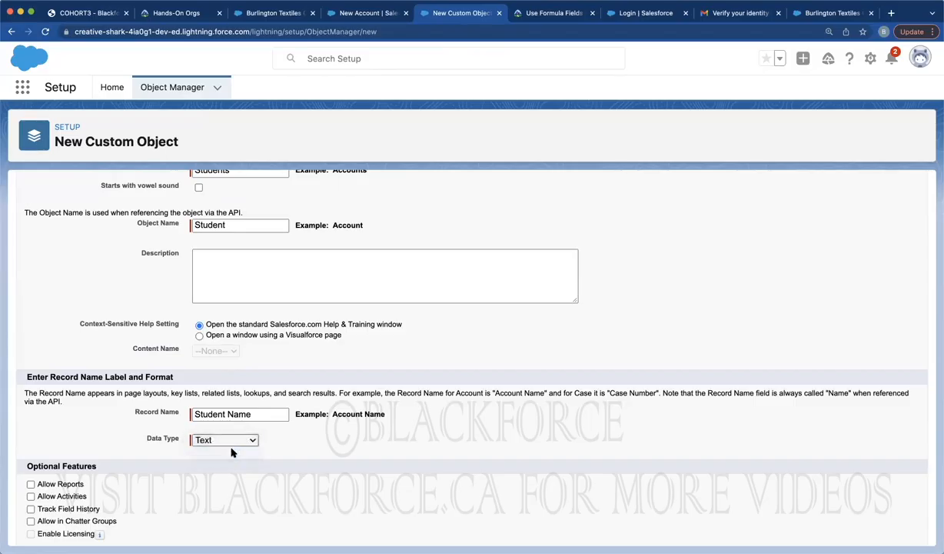
left_click(231, 414)
double_click(230, 413)
type("Number")
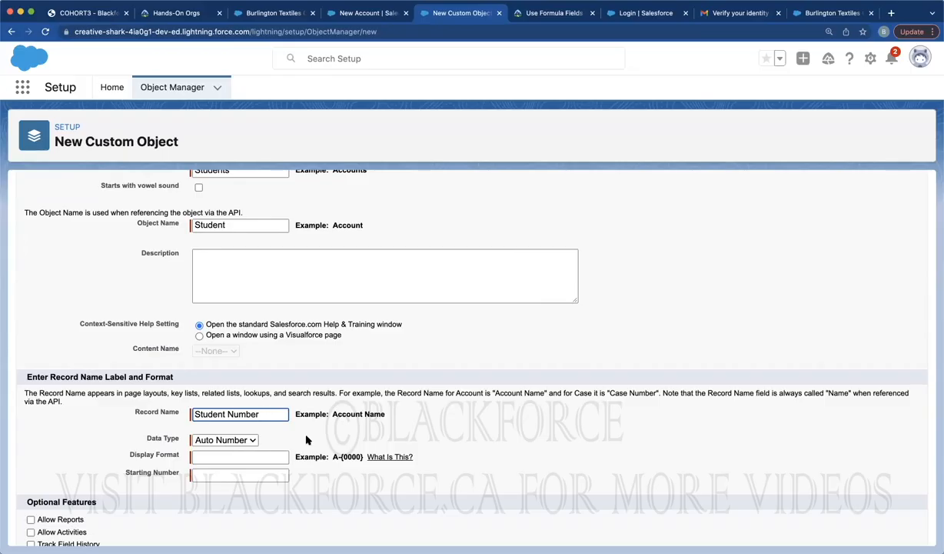
left_click(260, 456)
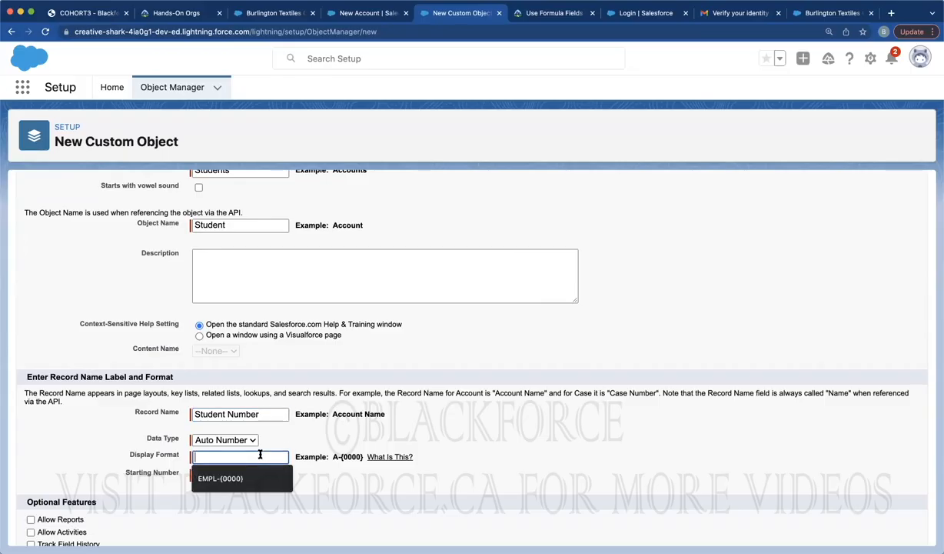
type("STUDENT")
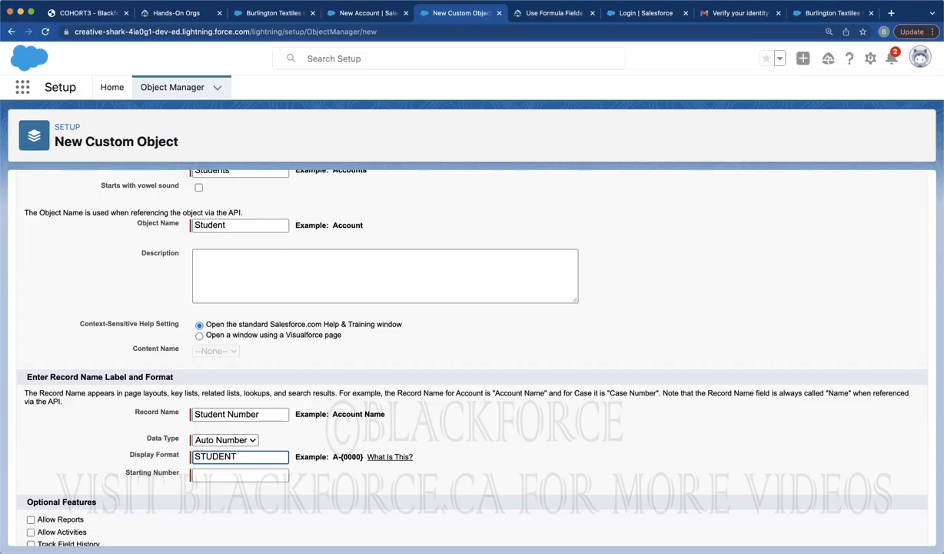
type("-{0000}")
left_click(240, 474)
type("1")
left_click(417, 444)
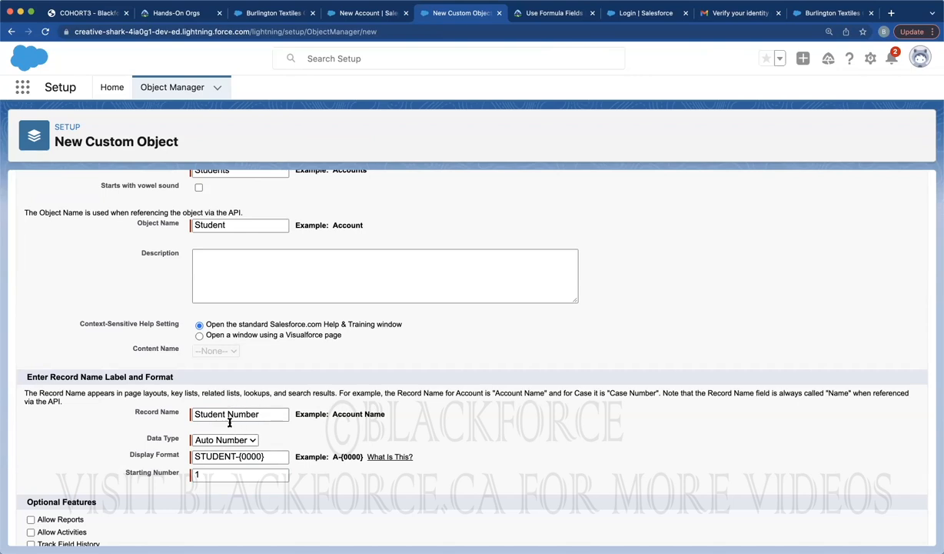
scroll(261, 332, "up", 5)
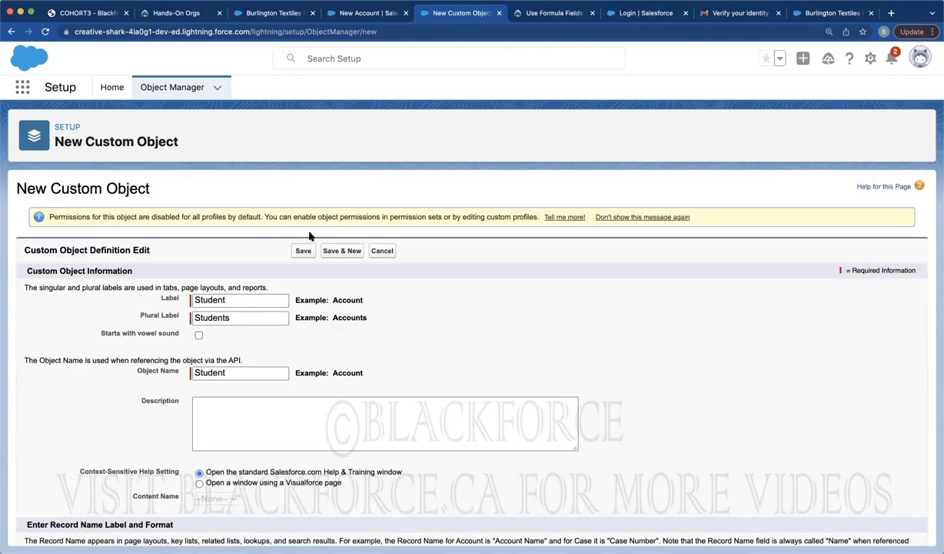
Save the Student object and view its Fields & Relationships
left_click(302, 251)
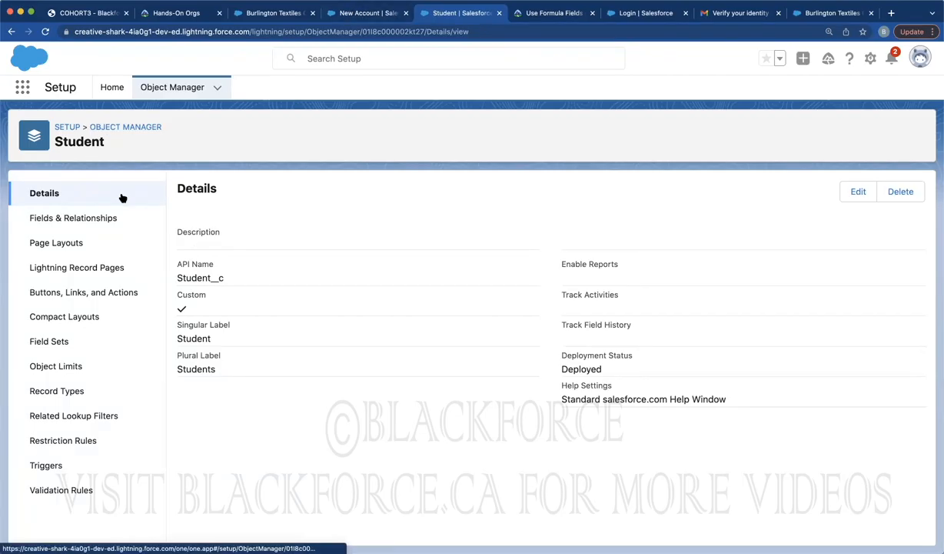
left_click(59, 216)
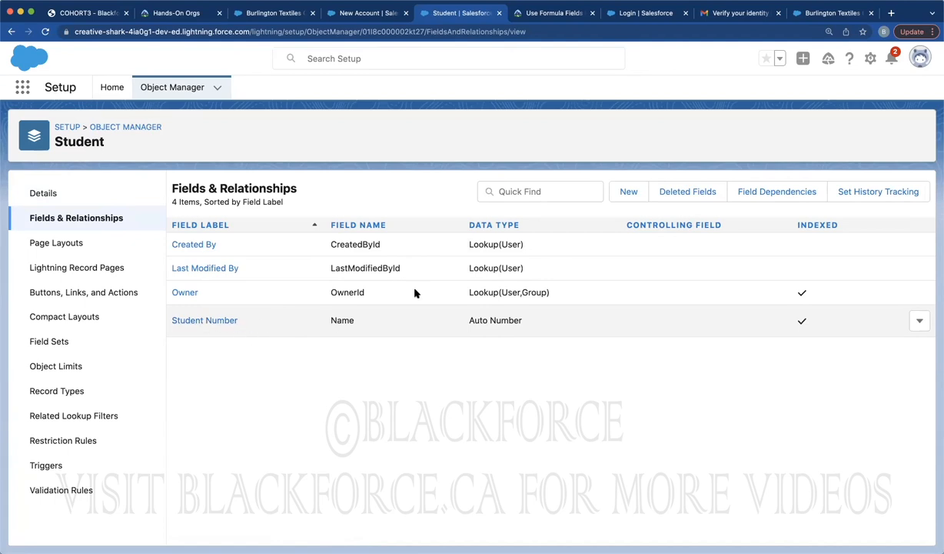
Start a new Text-type custom field on the Student object
left_click(628, 194)
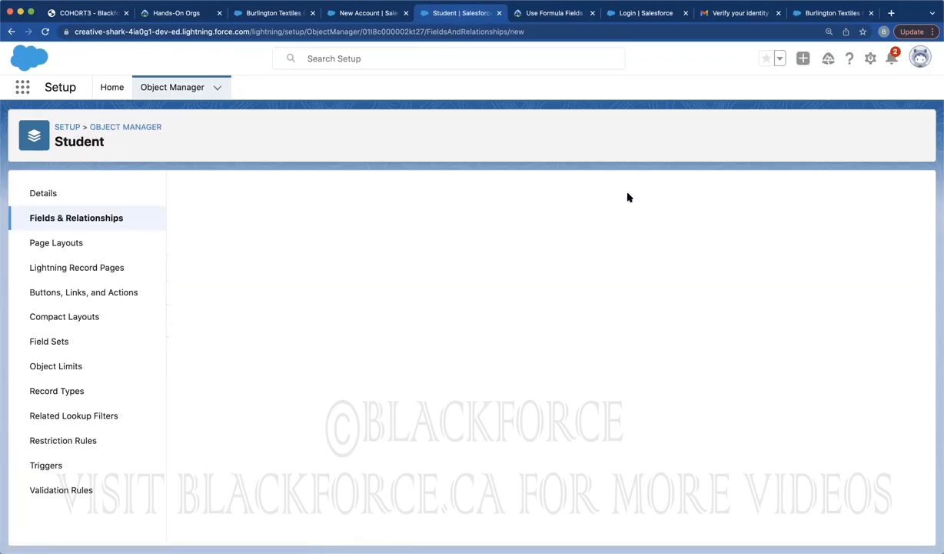
scroll(288, 406, "down", 5)
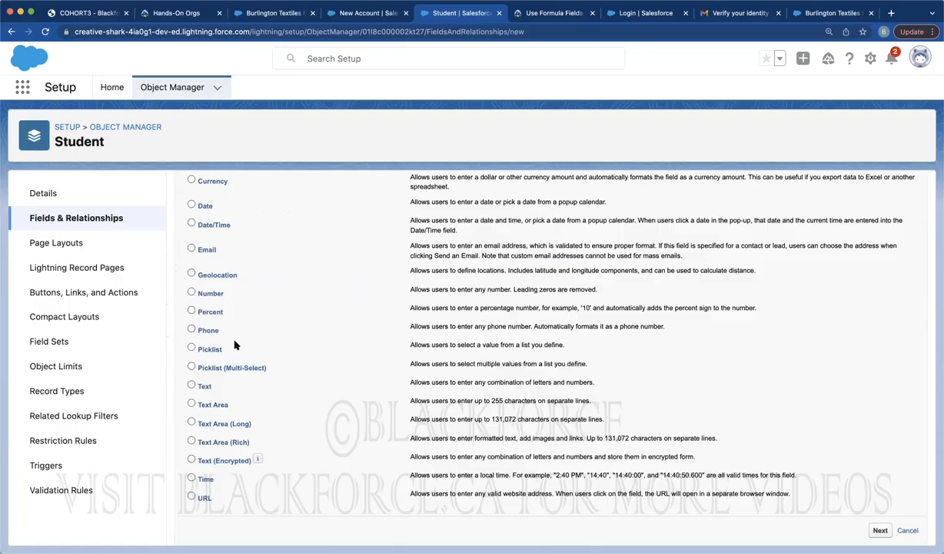
left_click(192, 385)
left_click(879, 531)
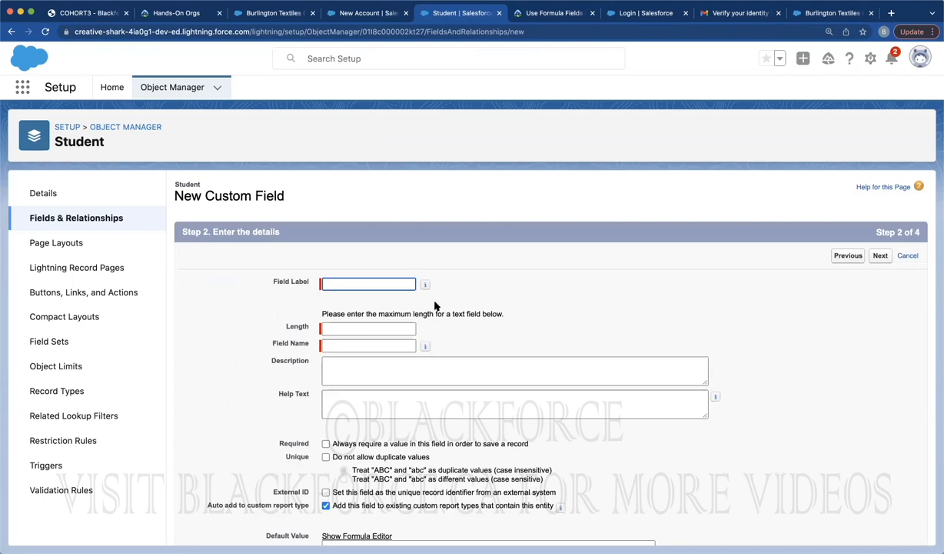
Enter field label 'Student Name' with length 50
left_click(397, 283)
type("Student Name")
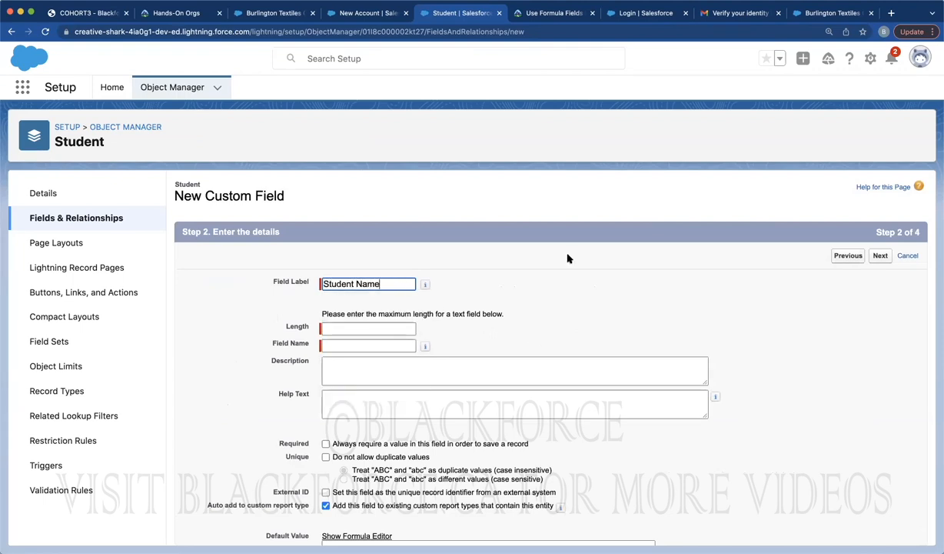
key("Tab")
type("50")
left_click(562, 295)
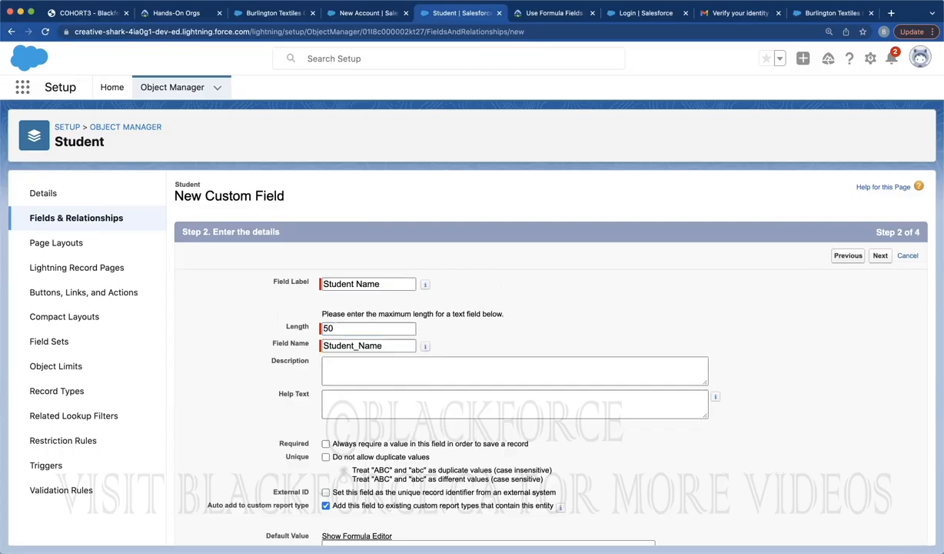
left_click(267, 13)
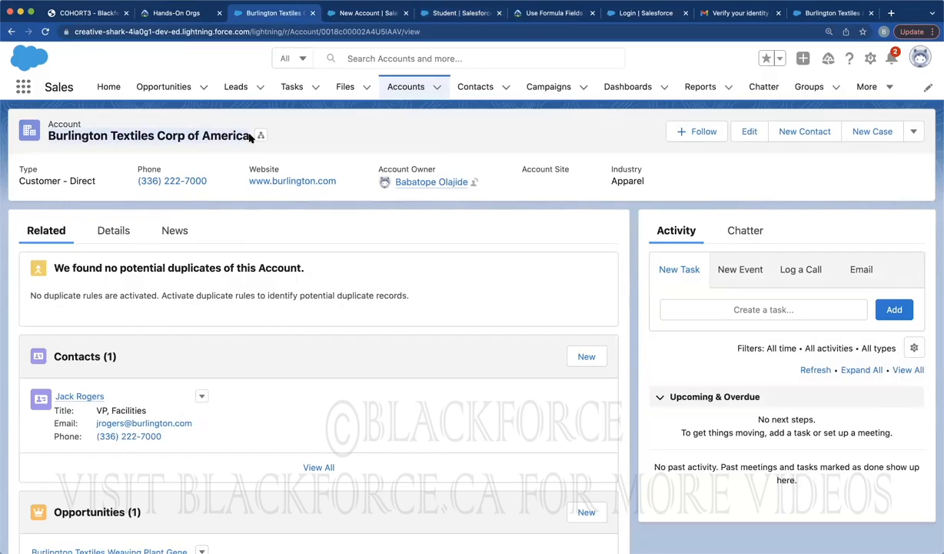
left_click(353, 14)
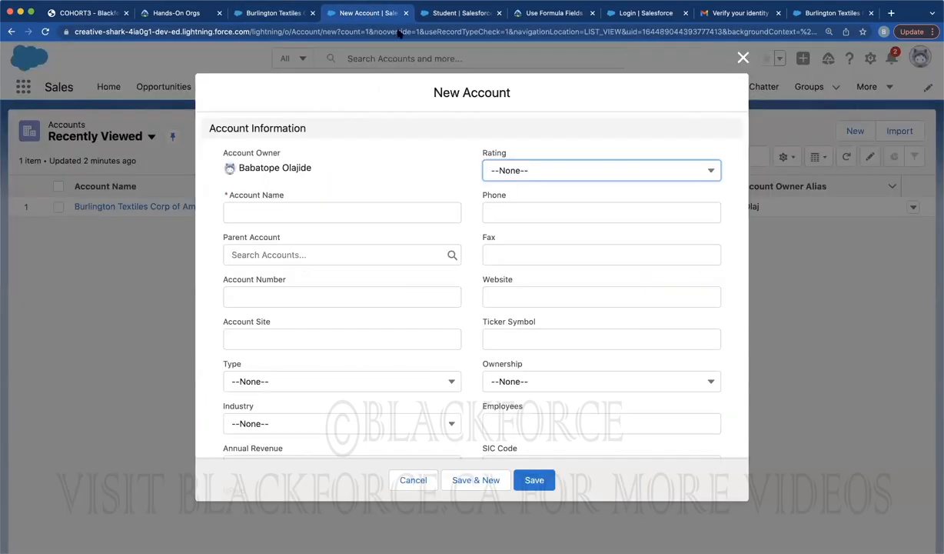
left_click(452, 13)
double_click(349, 328)
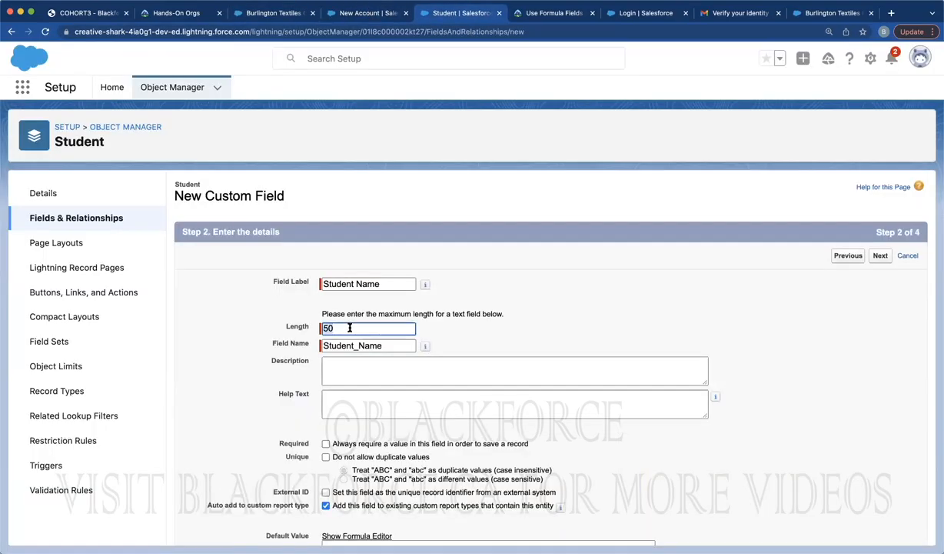
type("255")
key("BackSpace")
key("BackSpace")
key("BackSpace")
type("50")
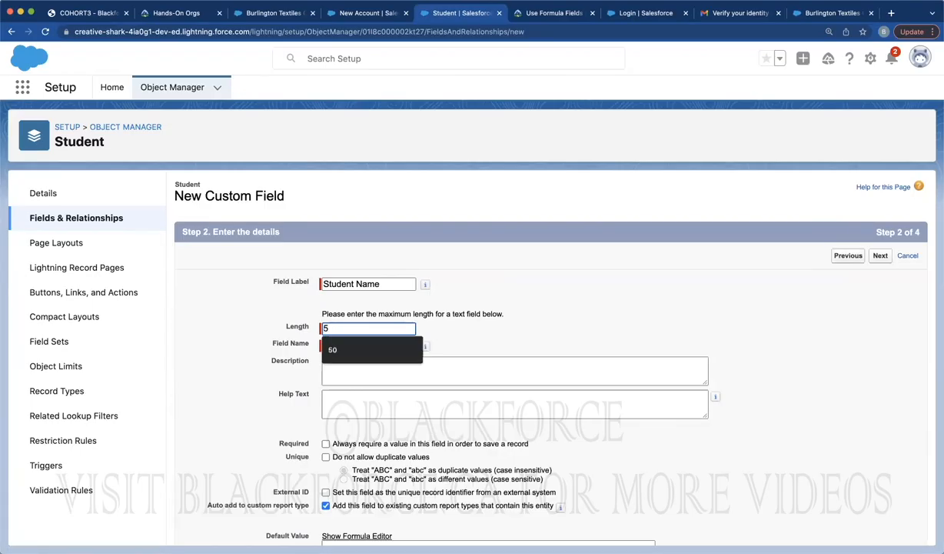
left_click(626, 298)
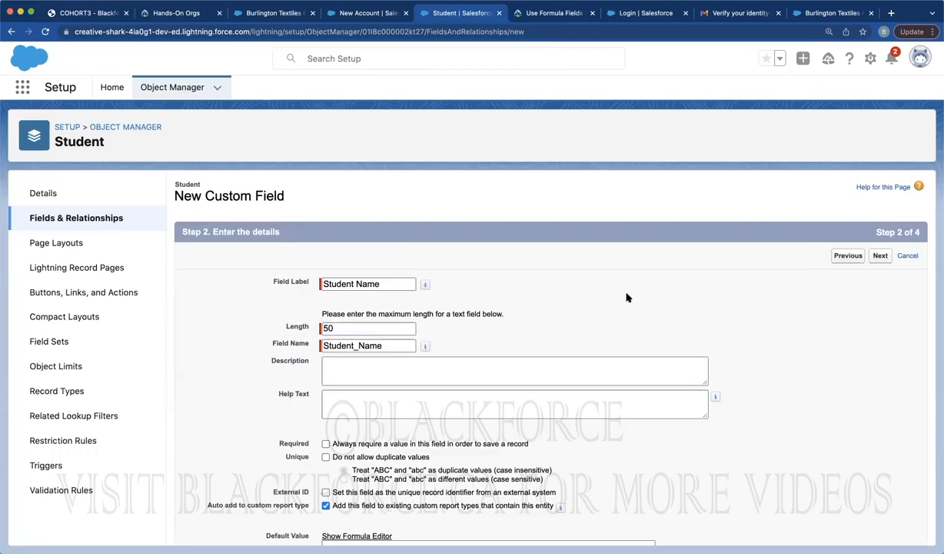
Mark Student Name as required, leaving Unique unchecked
scroll(627, 297, "down", 3)
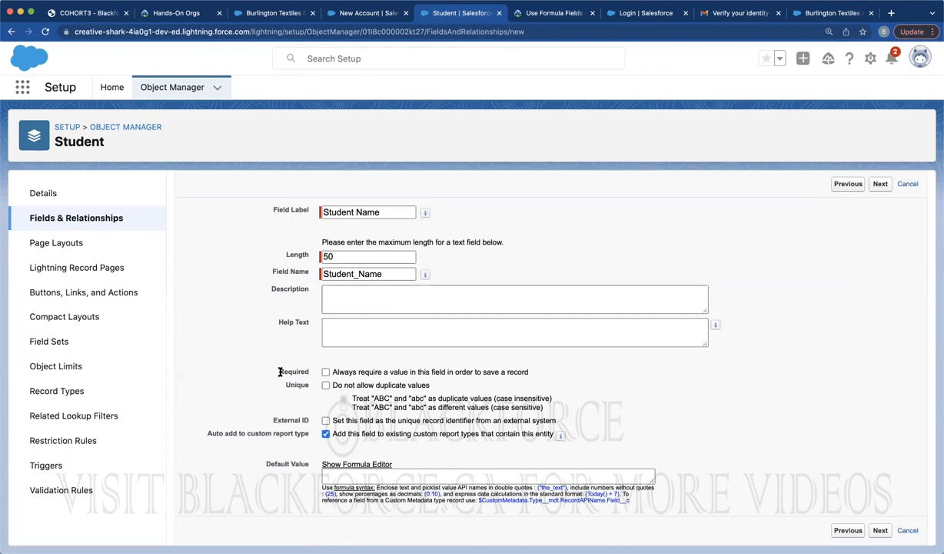
left_click_drag(280, 371, 320, 372)
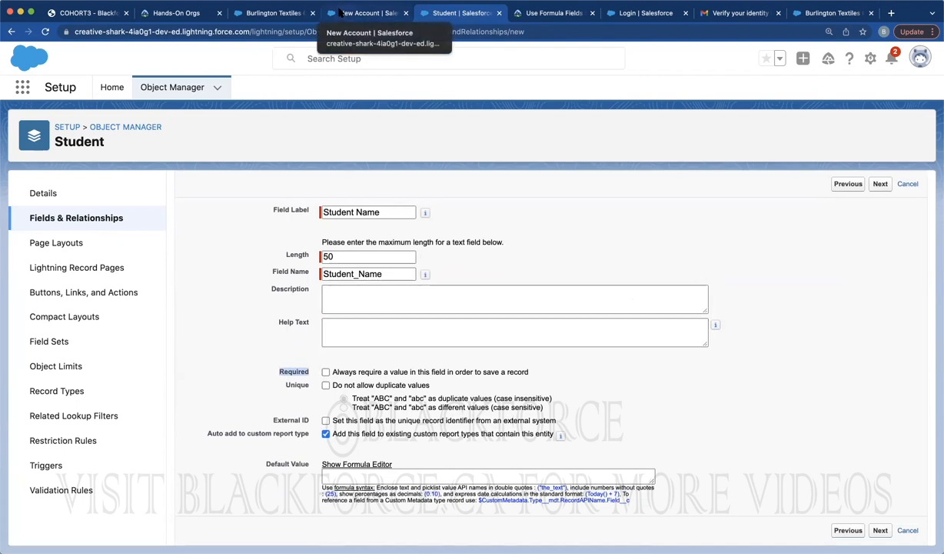
left_click(339, 12)
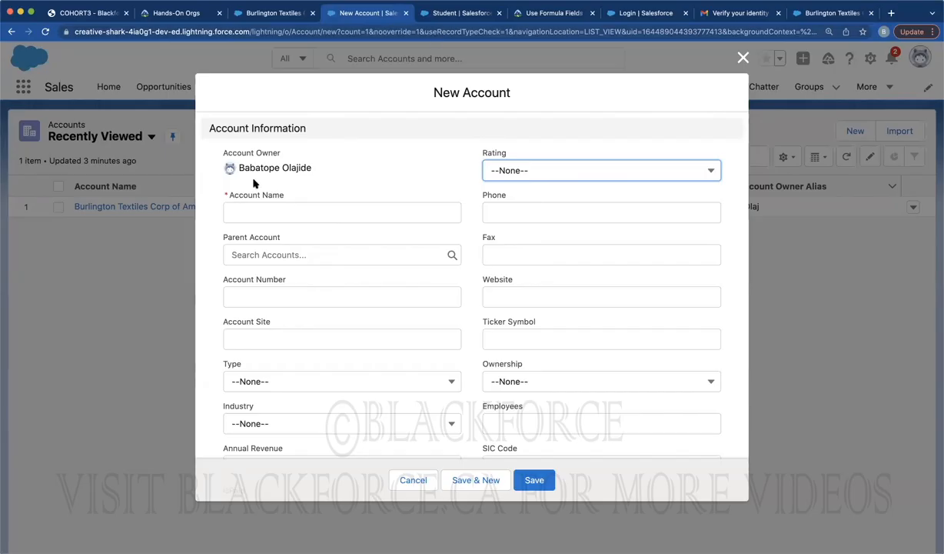
left_click(429, 14)
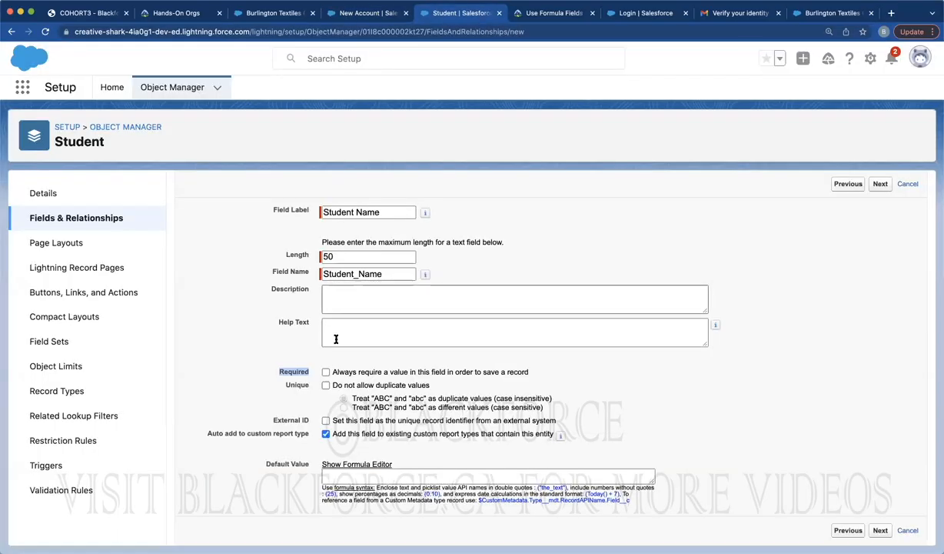
left_click(326, 371)
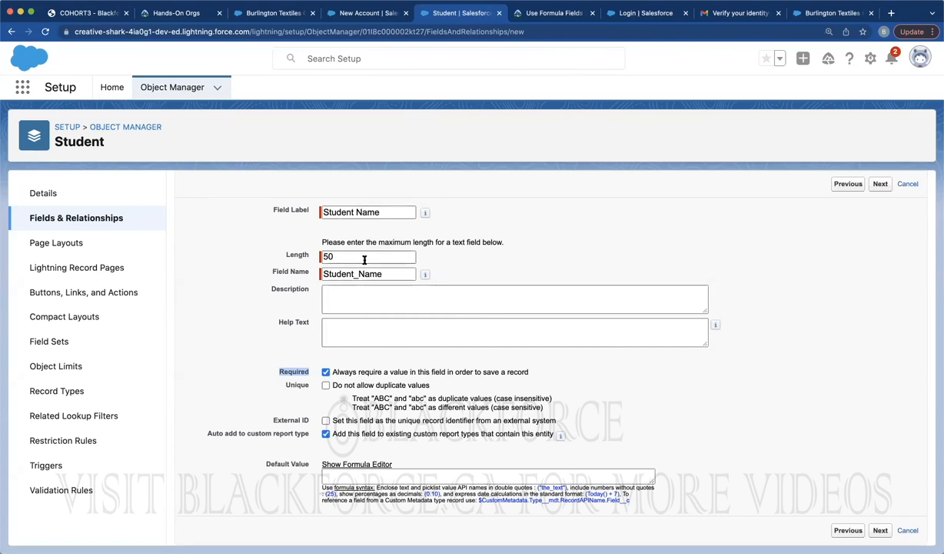
left_click(326, 385)
left_click(326, 386)
Accept default field security and page layouts, save Student Name, and return to Object Manager
left_click(880, 530)
scroll(865, 390, "down", 5)
scroll(865, 390, "down", 5)
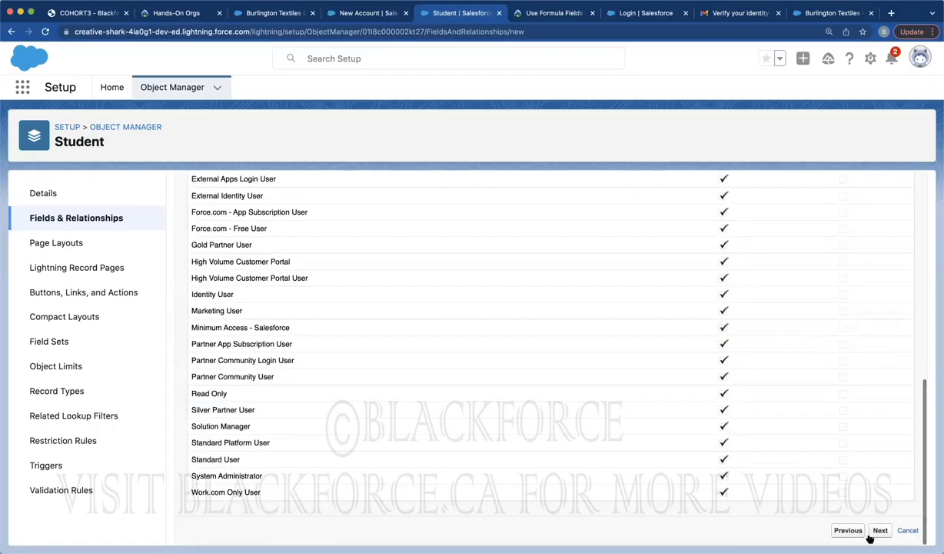
left_click(872, 526)
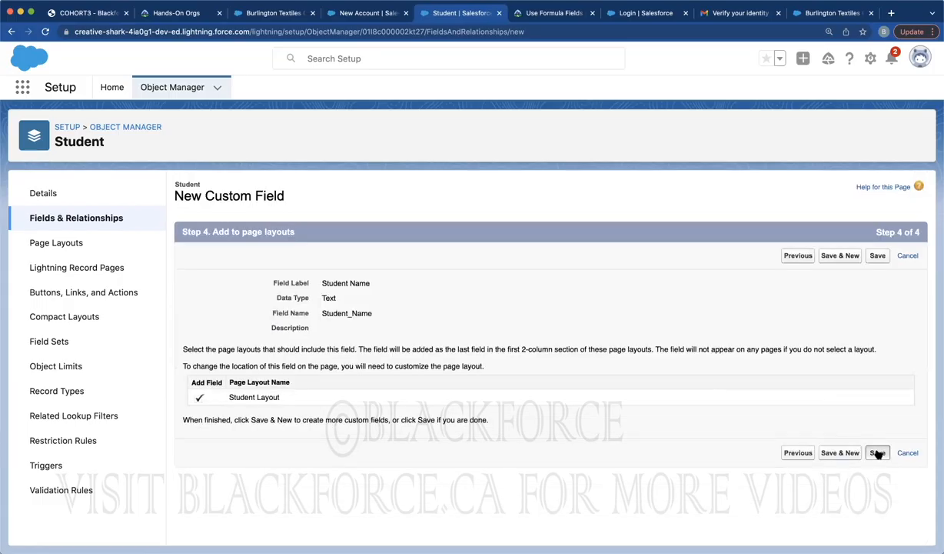
left_click(877, 452)
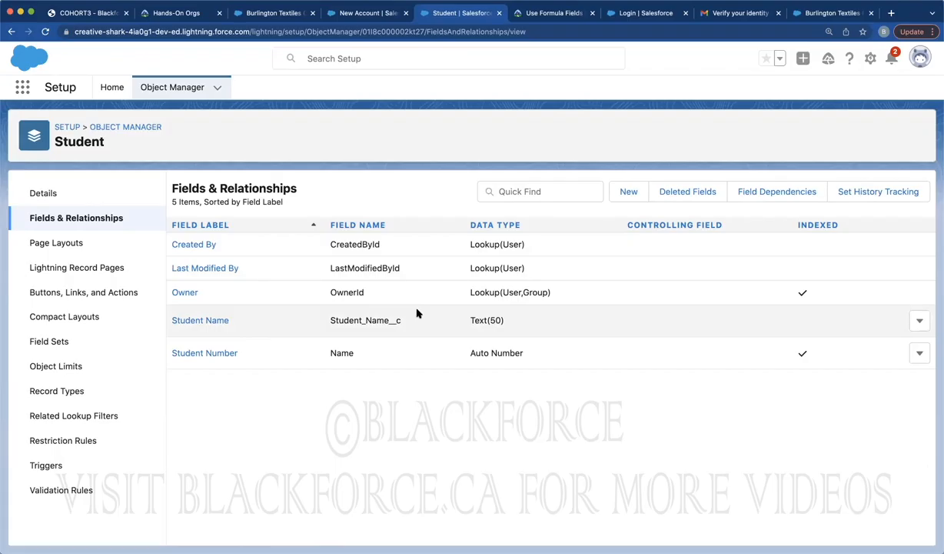
left_click(184, 89)
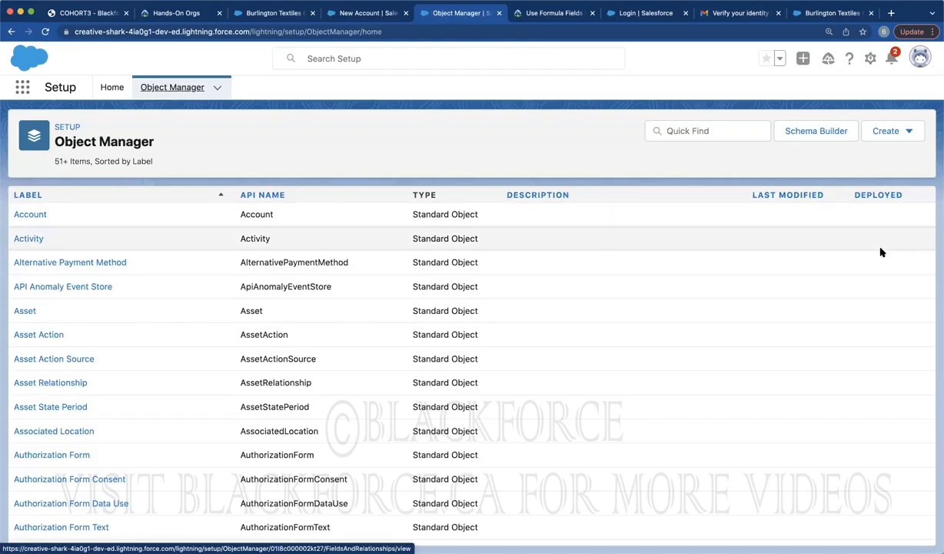
scroll(881, 252, "down", 5)
scroll(881, 252, "down", 9)
scroll(881, 252, "down", 2)
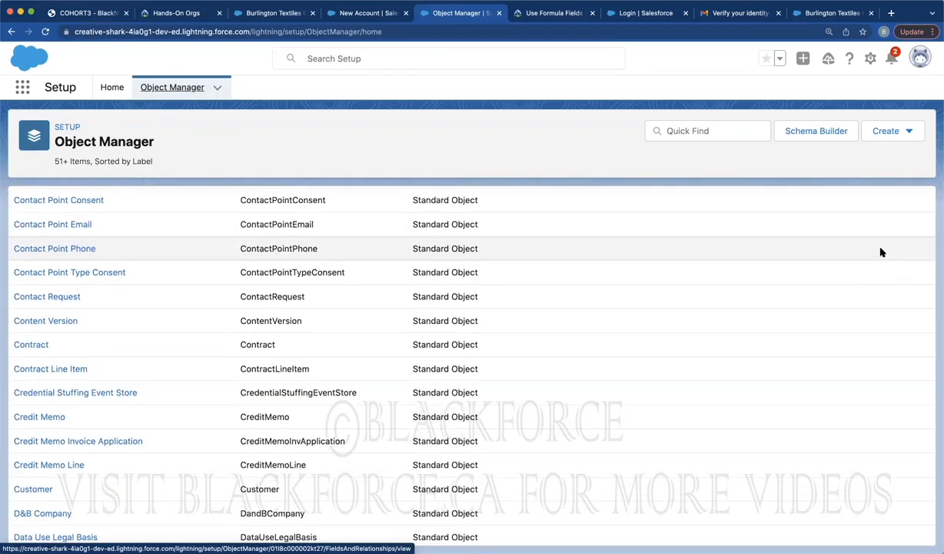
scroll(881, 252, "up", 16)
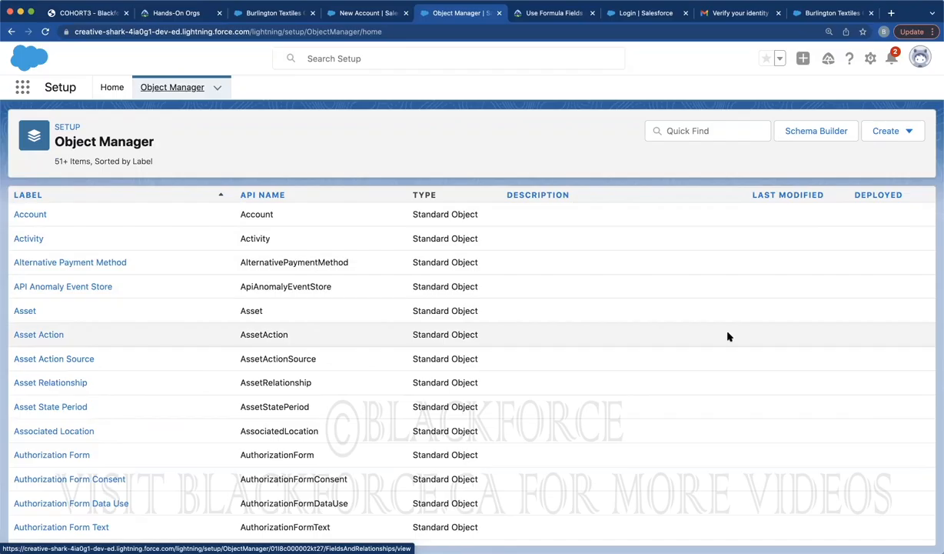
left_click(715, 132)
type("student")
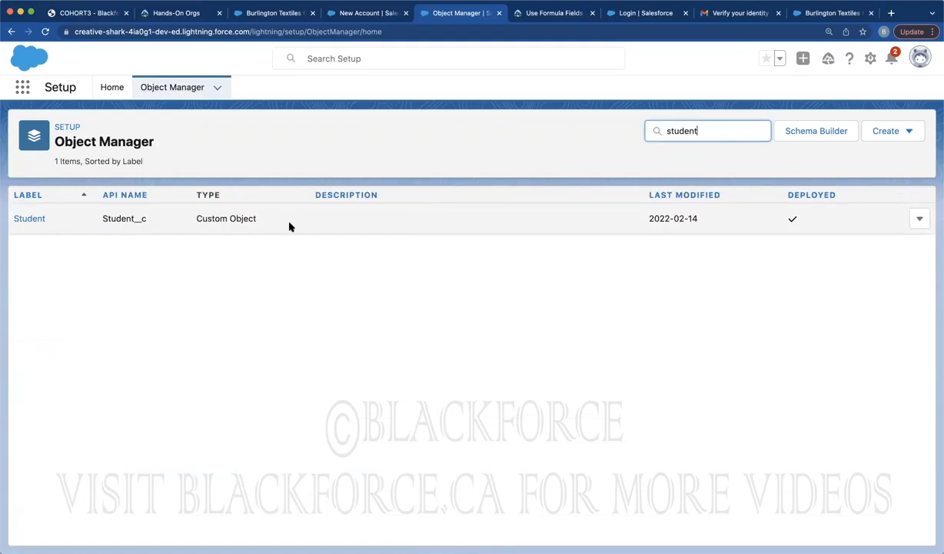
left_click_drag(202, 218, 281, 211)
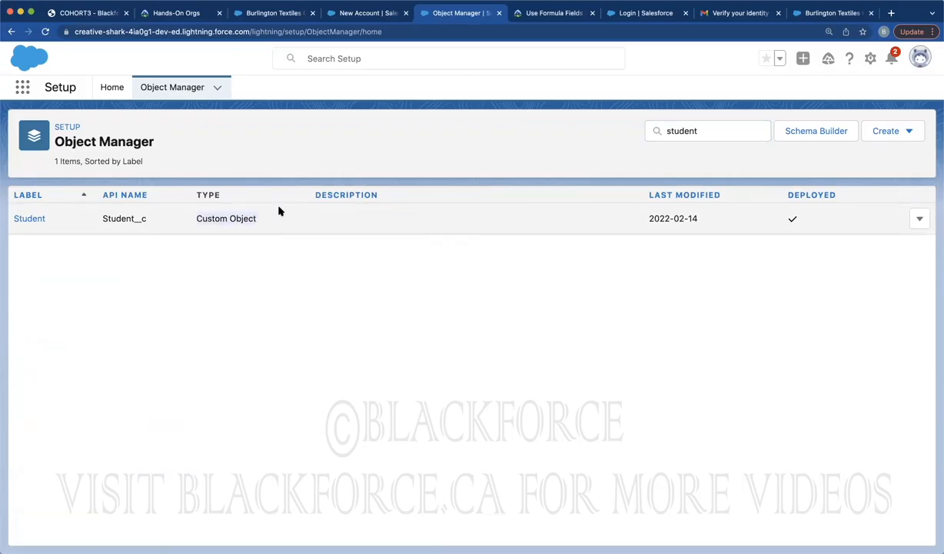
left_click(920, 218)
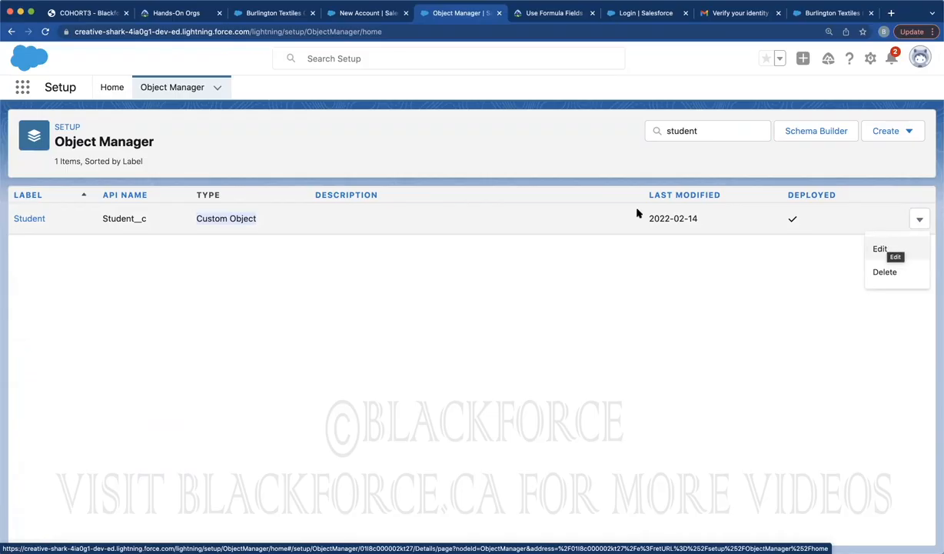
left_click(165, 91)
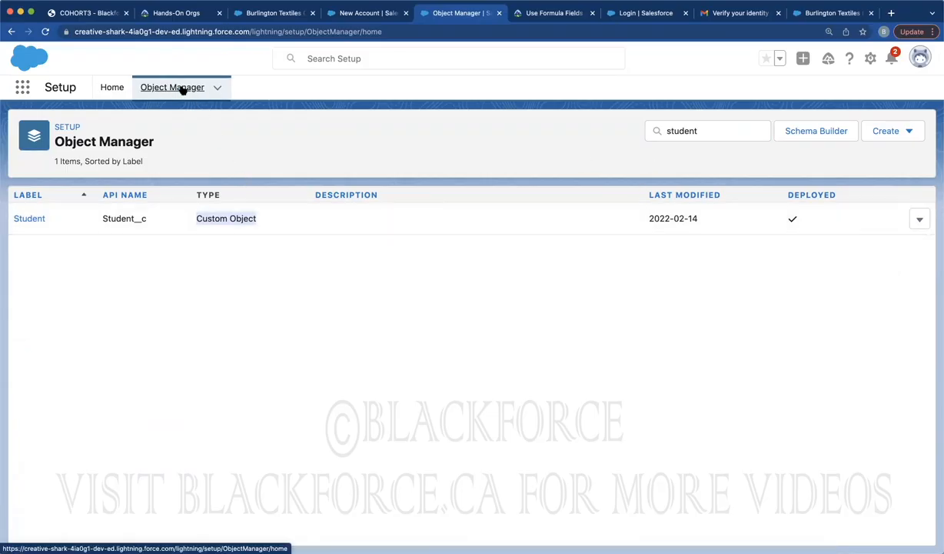
double_click(688, 131)
key("BackSpace")
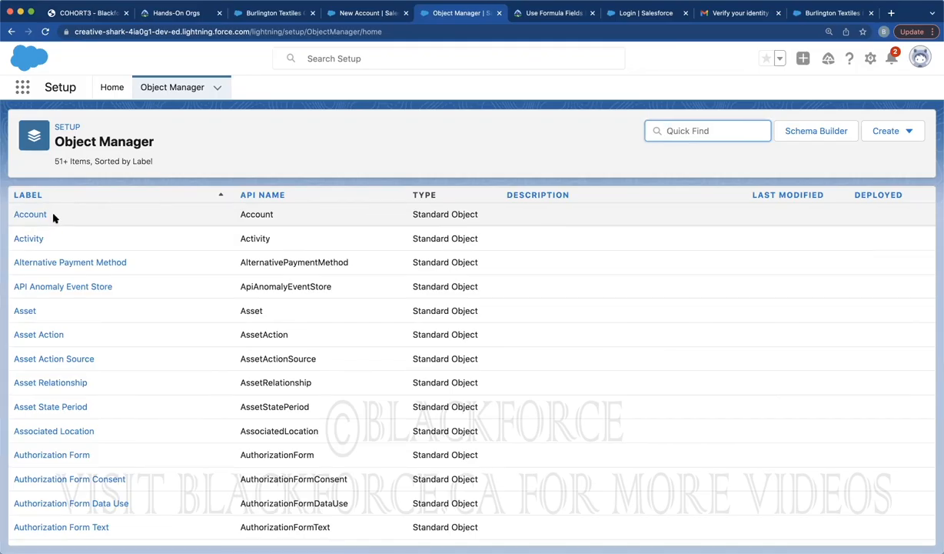
Search Setup for 'tabs' and open the Rename Tabs and Labels page
left_click(111, 87)
left_click(78, 123)
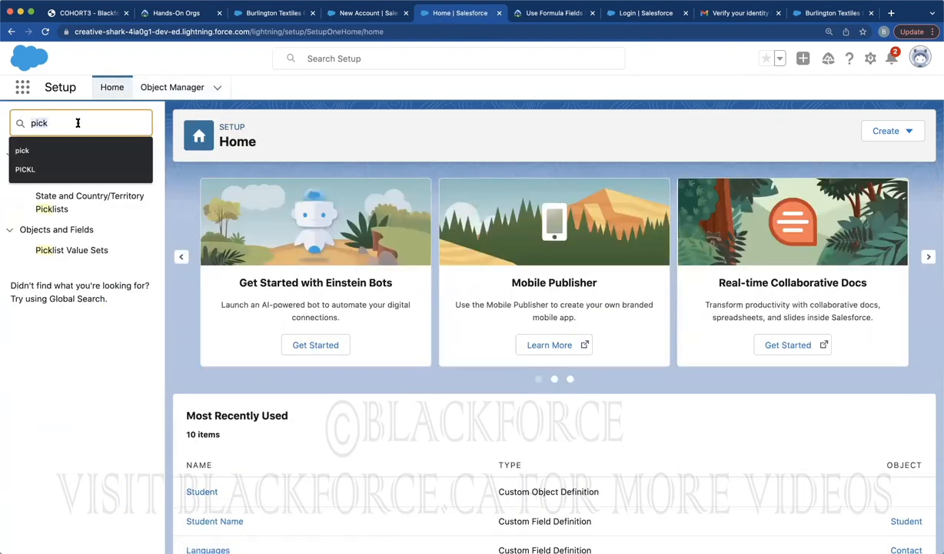
type("tabs")
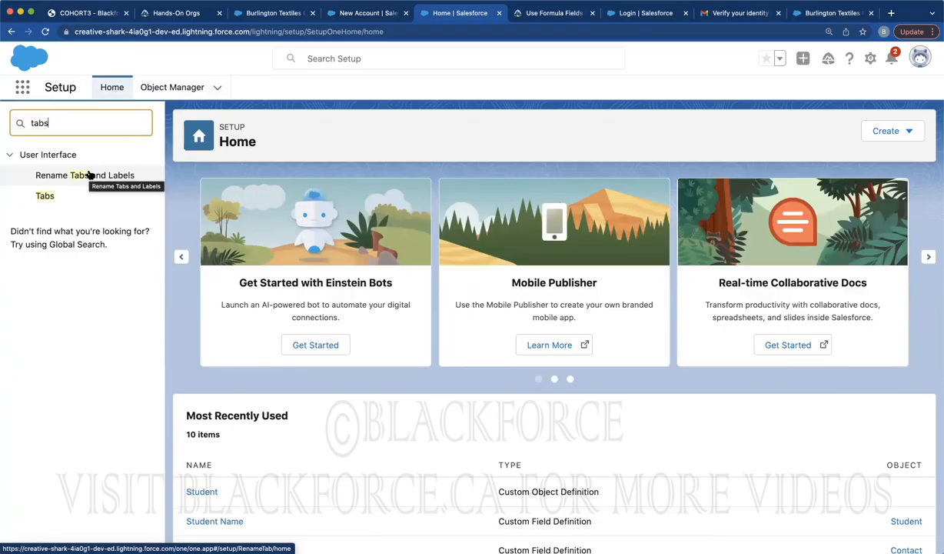
left_click(89, 176)
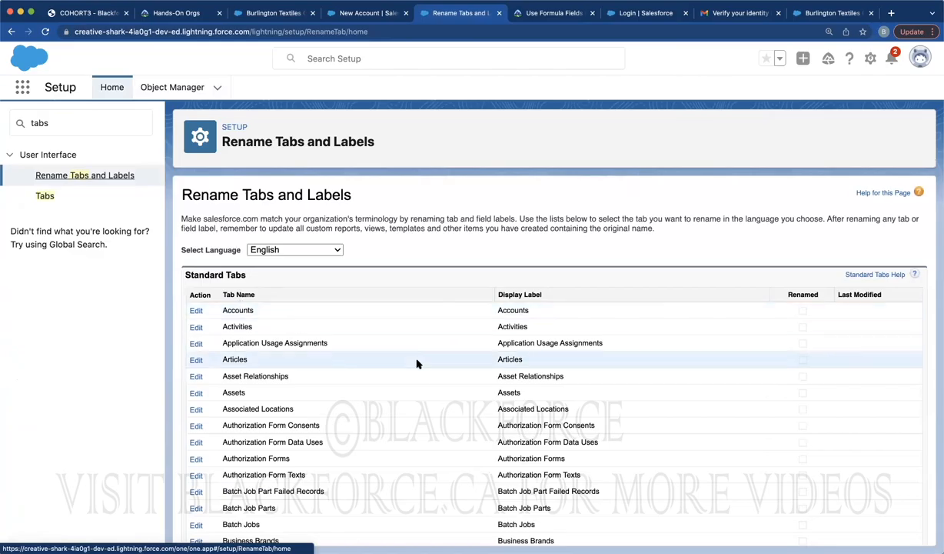
scroll(415, 362, "down", 20)
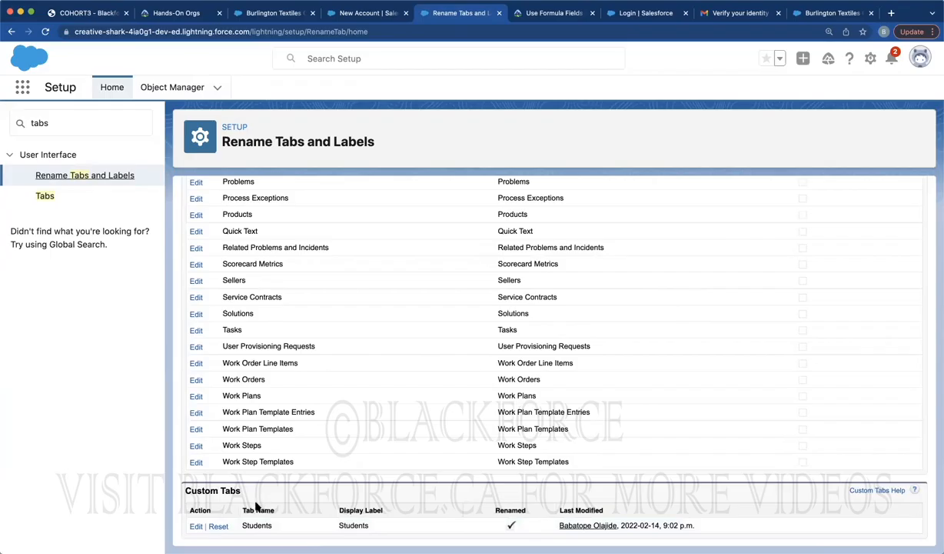
scroll(273, 421, "up", 15)
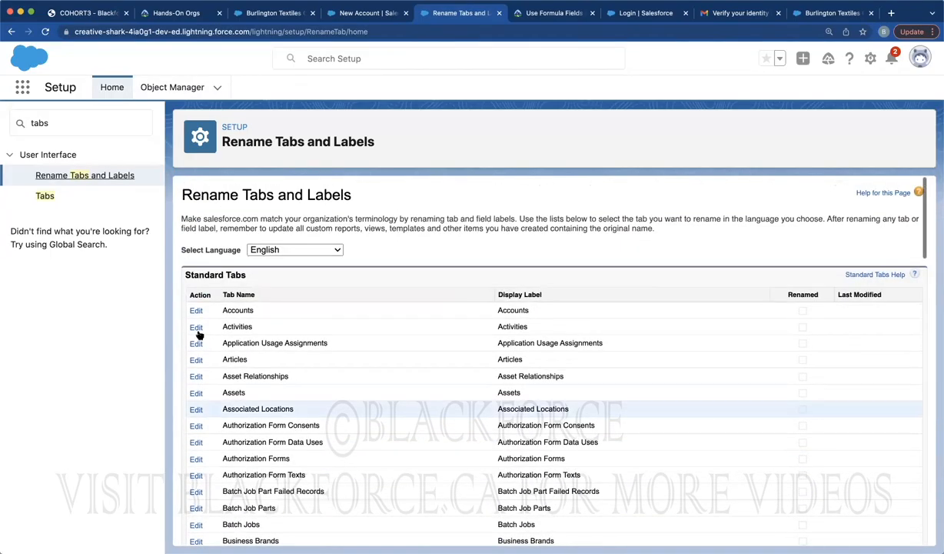
Enter Client and Clients as new Account tab labels, continue, then view Burlington Textiles
left_click(197, 309)
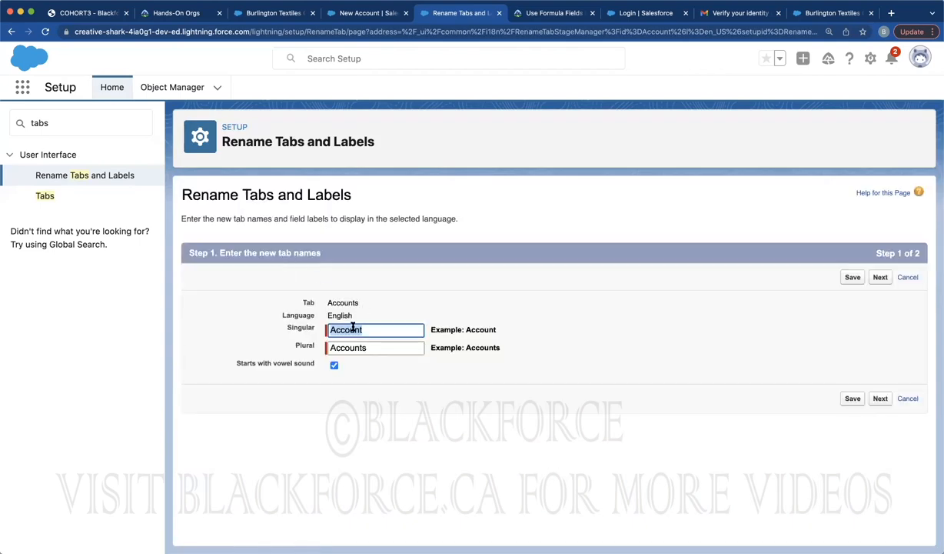
type("Client")
double_click(353, 344)
type("Client")
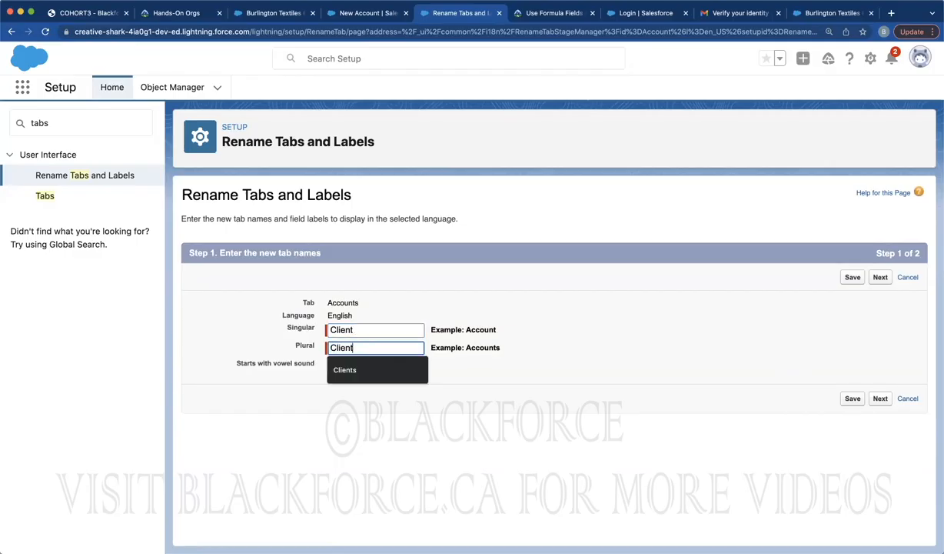
type("s")
left_click(884, 277)
scroll(356, 417, "down", 1)
scroll(356, 418, "down", 5)
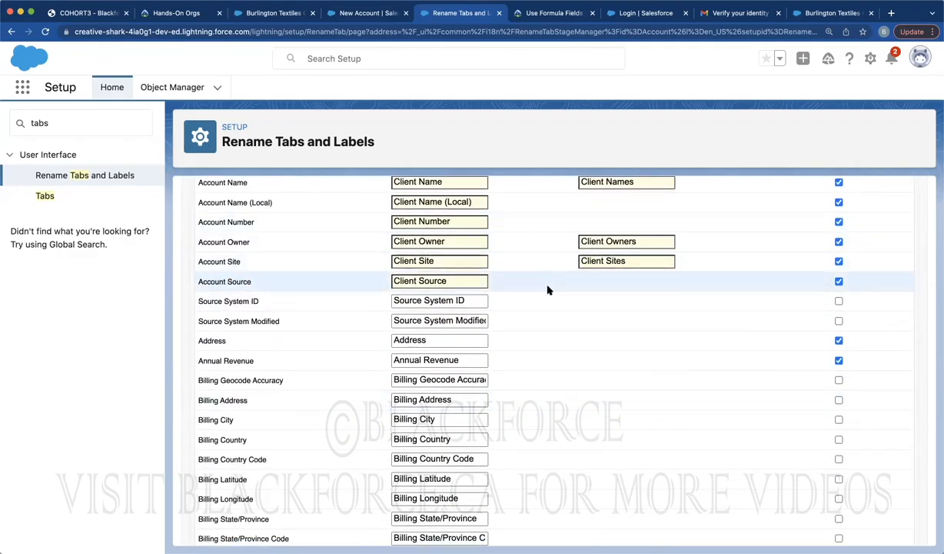
left_click(267, 15)
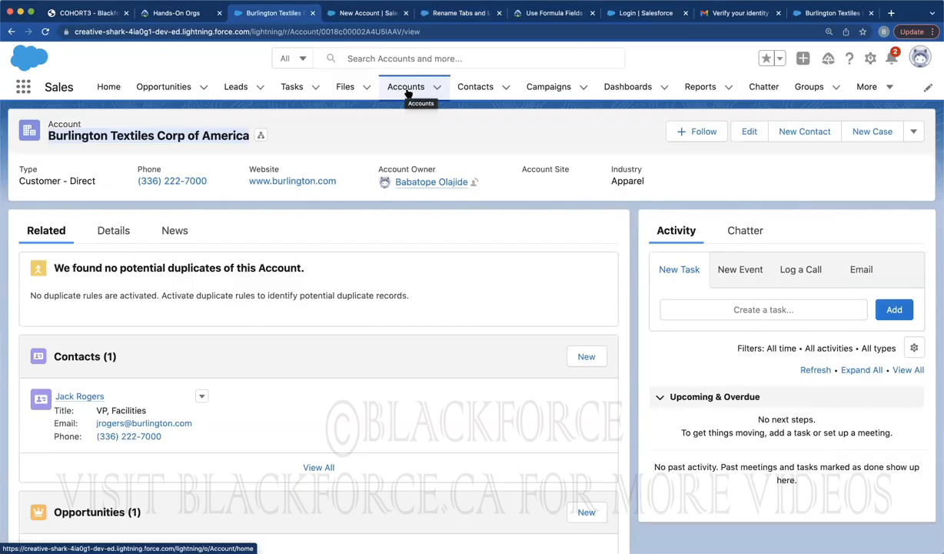
Open a New Account form from the Accounts list, then return to Setup's Object Manager
left_click(407, 88)
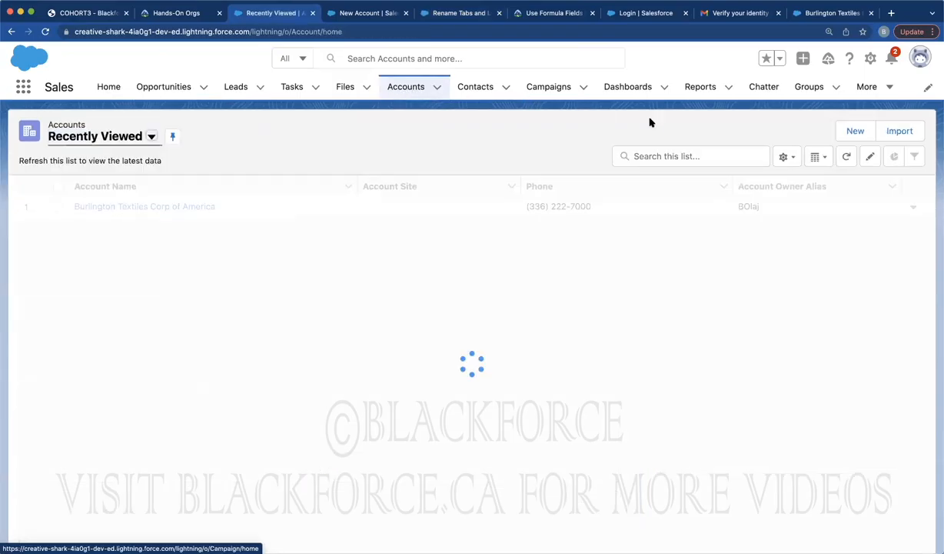
left_click(848, 131)
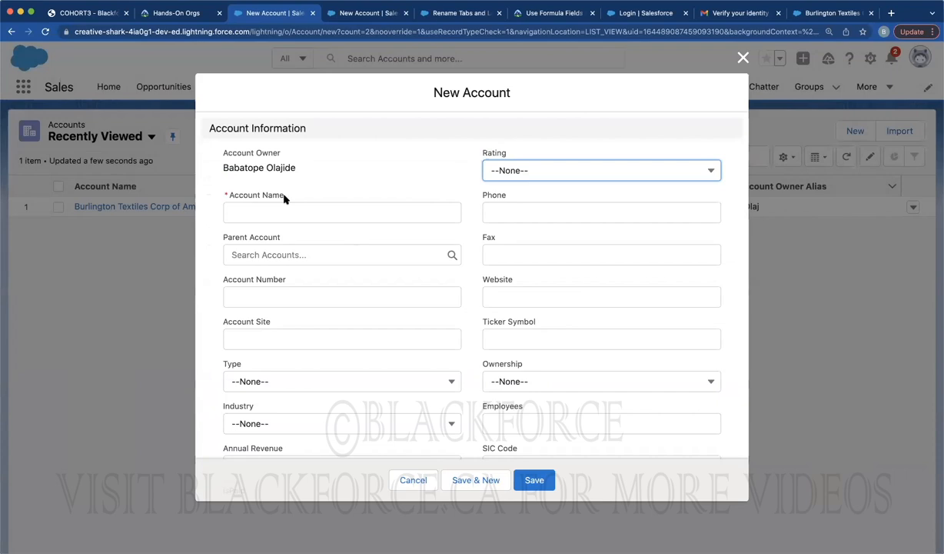
left_click(445, 13)
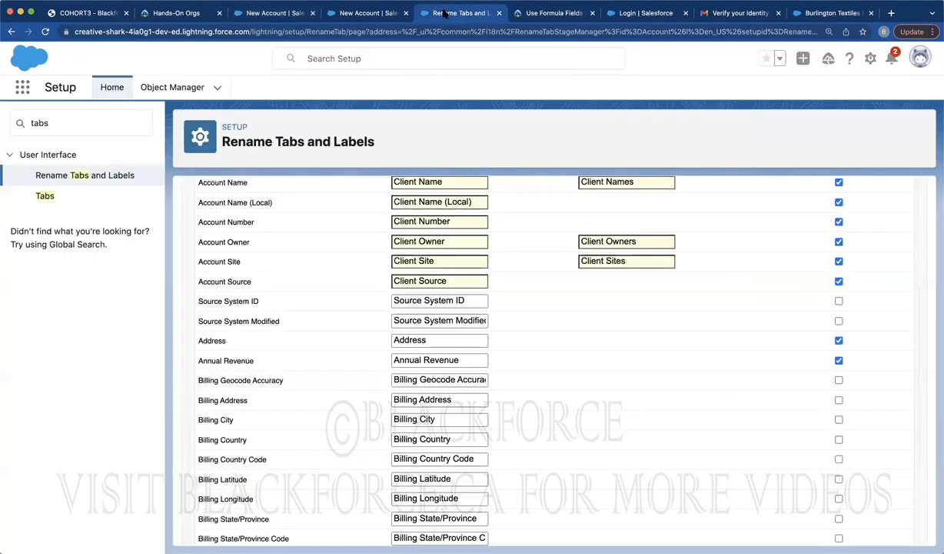
left_click(98, 177)
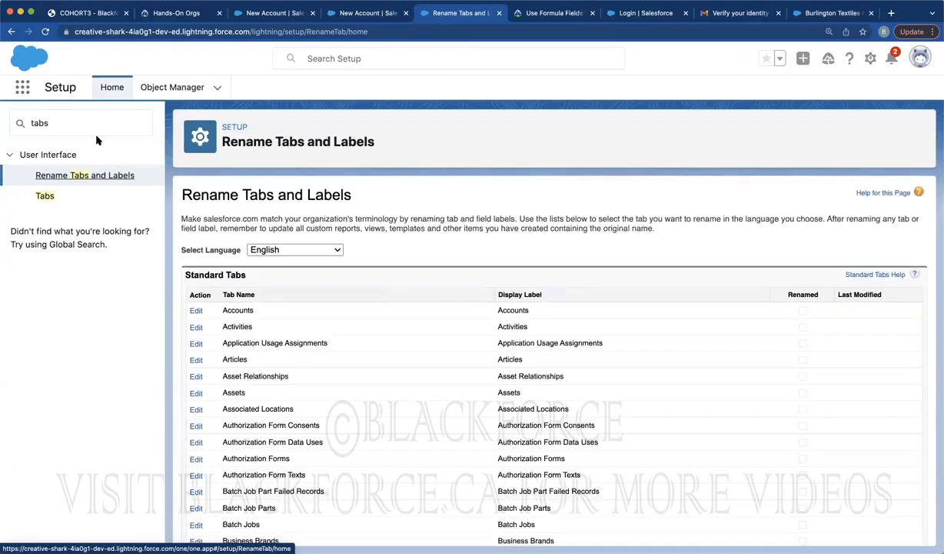
left_click(156, 90)
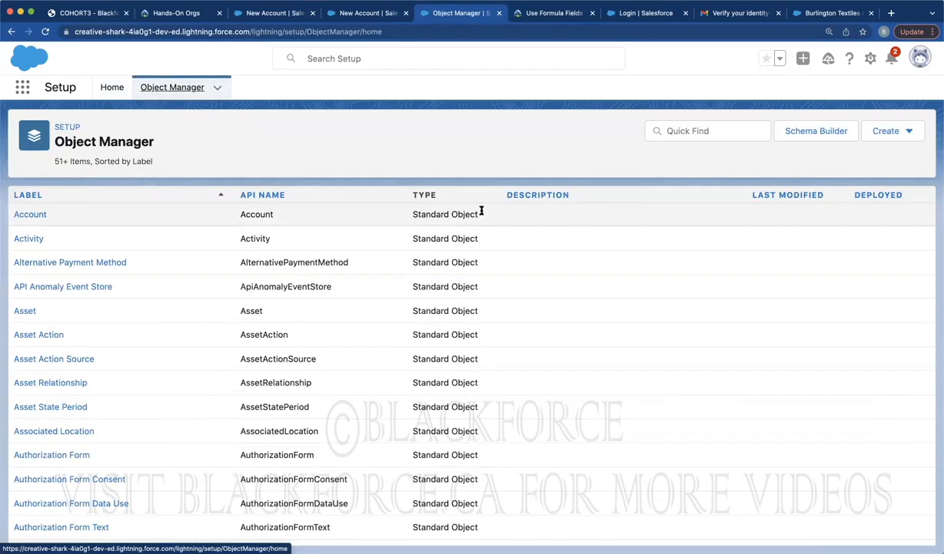
Search Object Manager for Student and select the Student object's API name
left_click(681, 130)
type("Student")
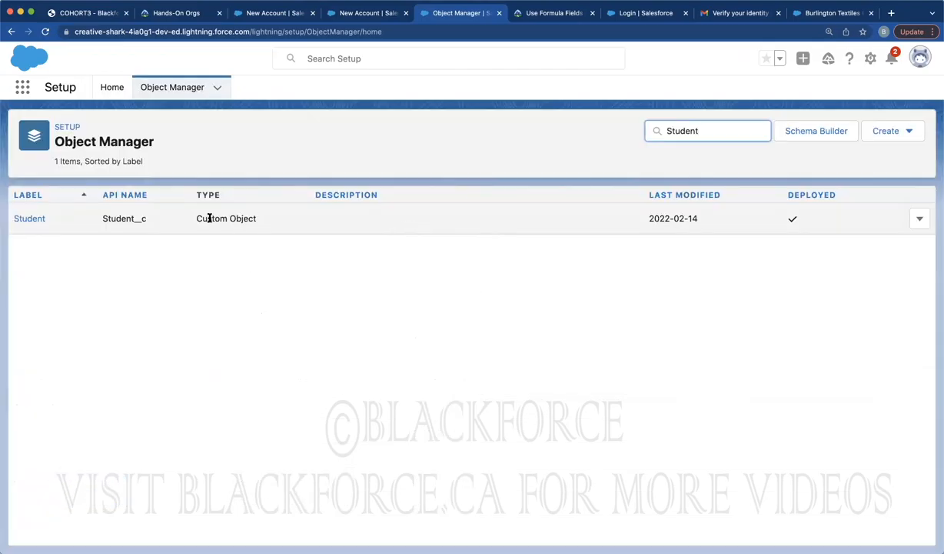
left_click(210, 219)
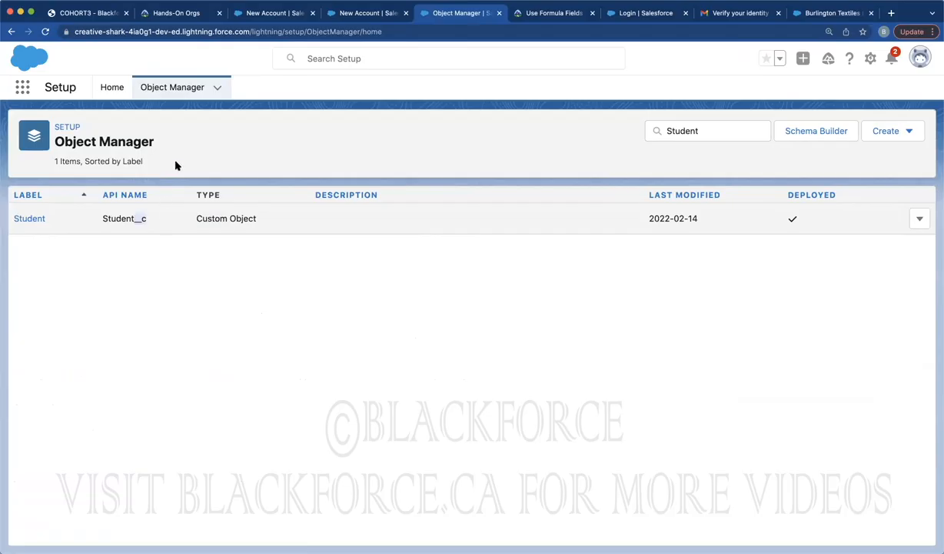
left_click(688, 130)
key("super+a")
key("BackSpace")
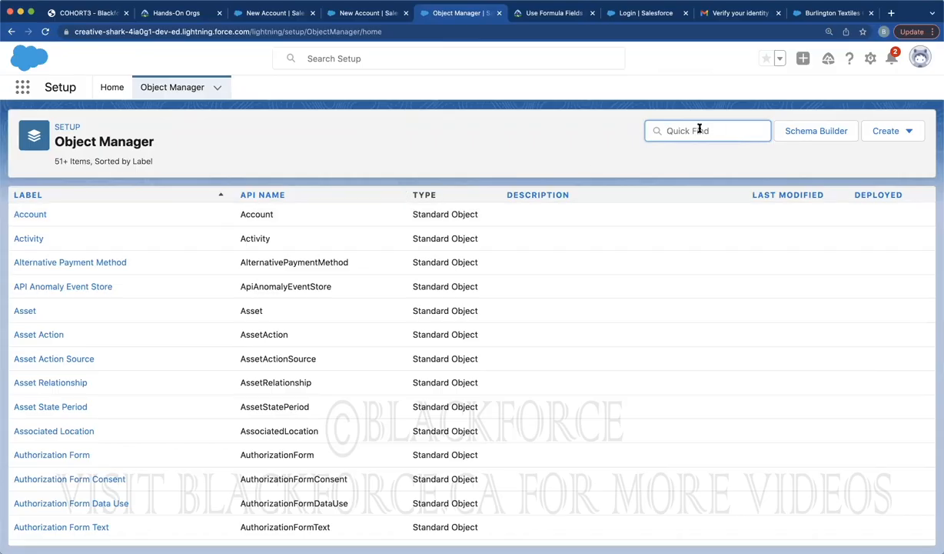
type("student")
double_click(136, 219)
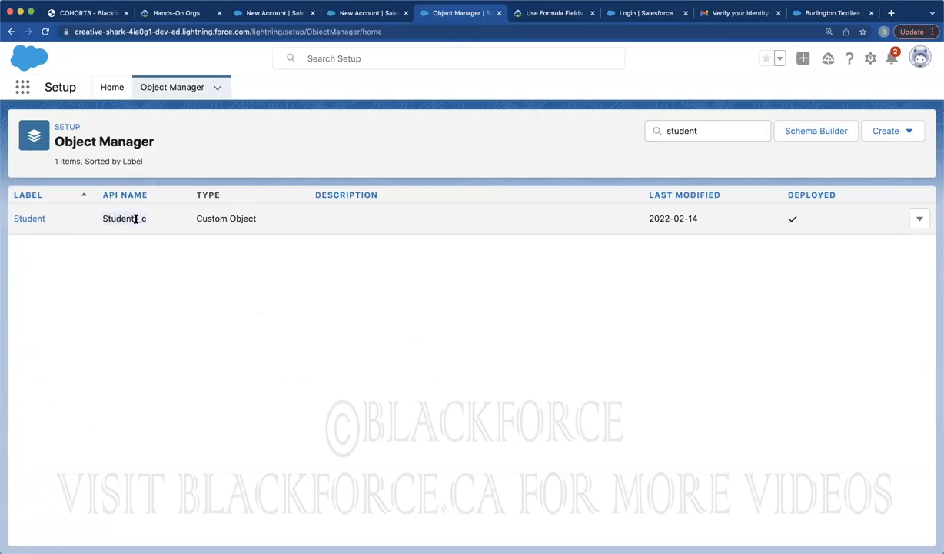
Confirm a search for 'Exam Rec' finds no objects, then clear it and open the Create options
left_click(684, 130)
key("super+a")
key("BackSpace")
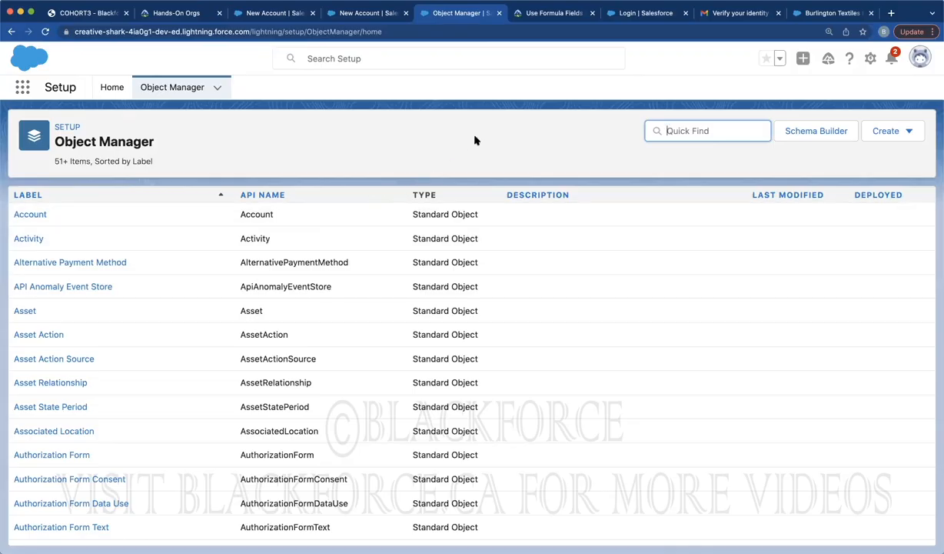
left_click(669, 129)
type("Exam Rec")
triple_click(699, 127)
key("BackSpace")
left_click(886, 131)
Save a new custom object with label Exam Record, plural Exam Records, and API name Exam_Record
left_click(820, 168)
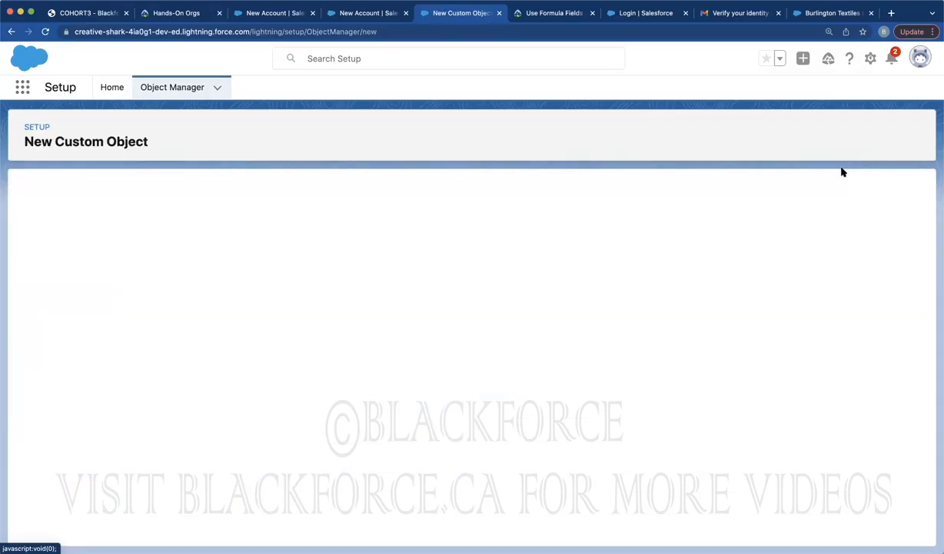
left_click(257, 299)
type("Exa")
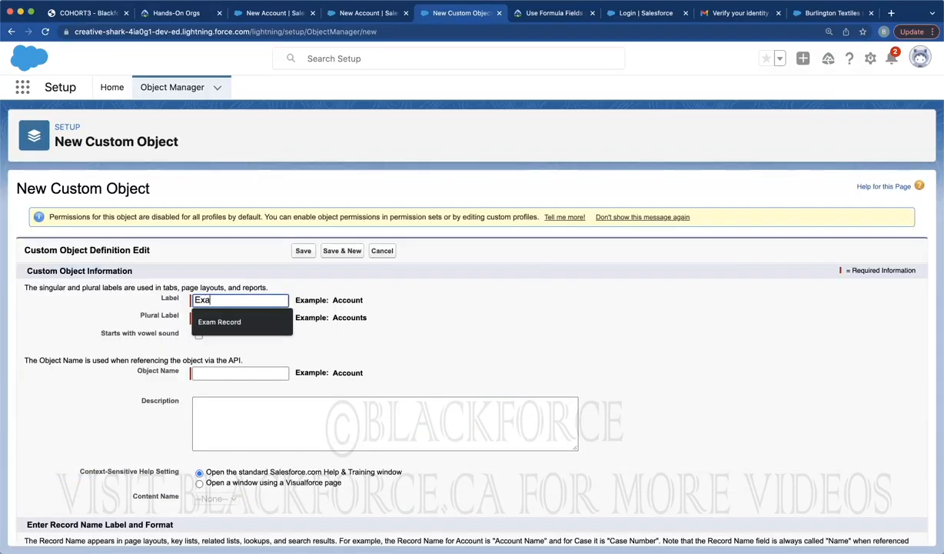
type("m Record")
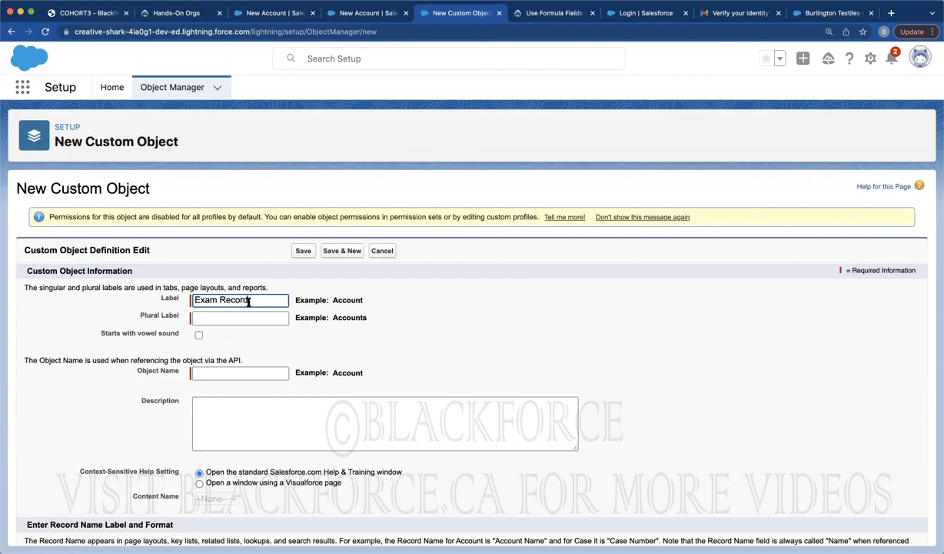
triple_click(228, 298)
key("super+c")
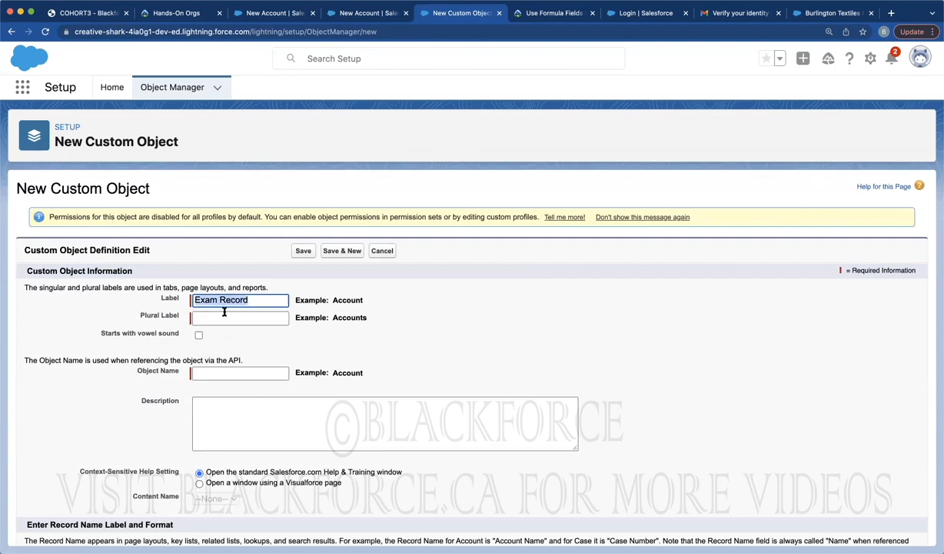
left_click(219, 317)
key("super+v")
type("s")
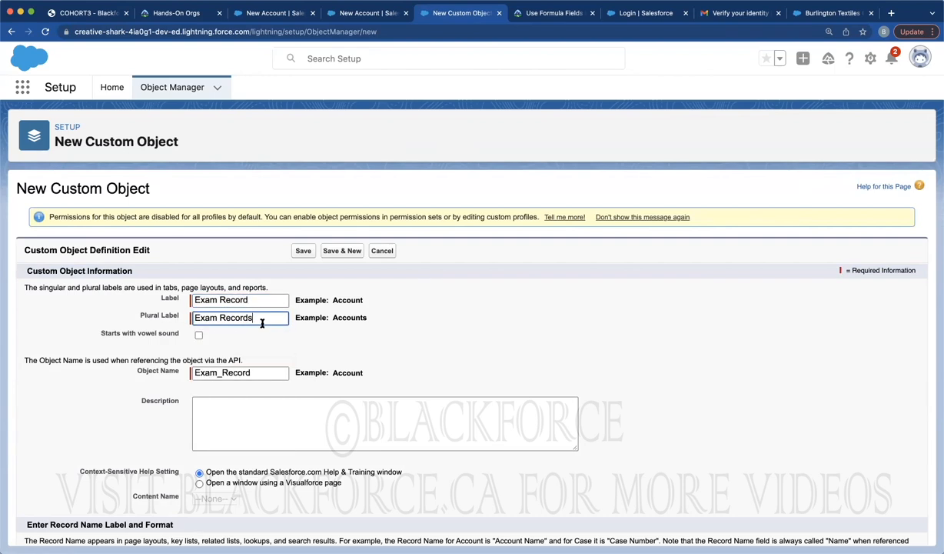
left_click(482, 333)
scroll(483, 334, "down", 2)
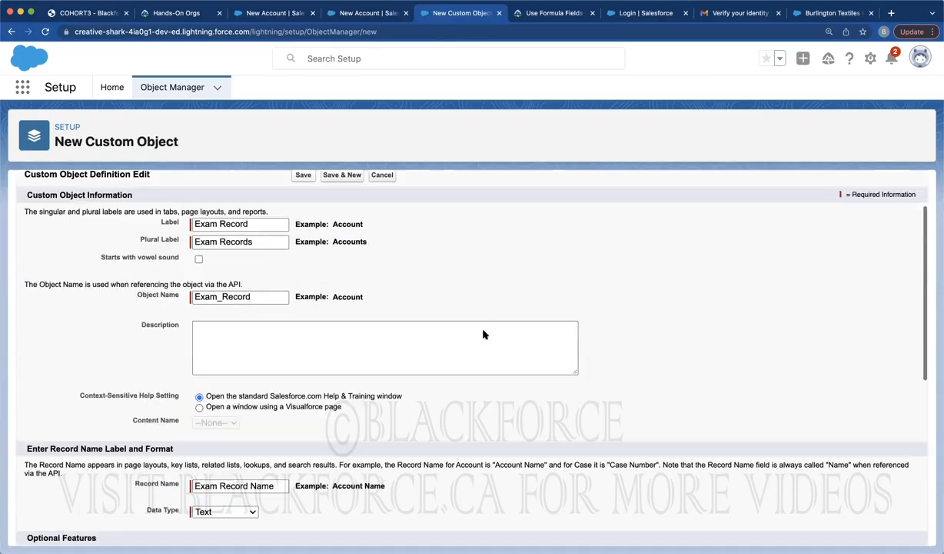
scroll(483, 334, "down", 3)
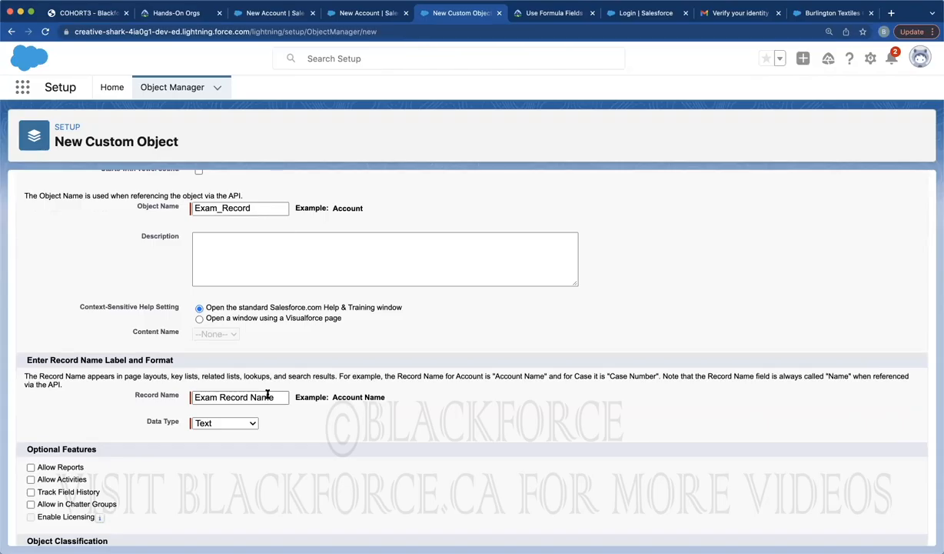
scroll(373, 415, "down", 7)
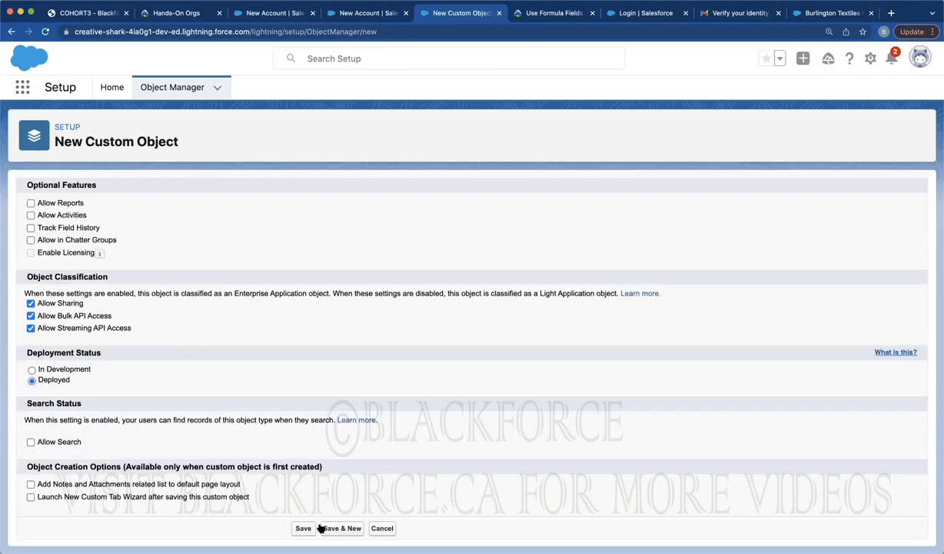
left_click(301, 530)
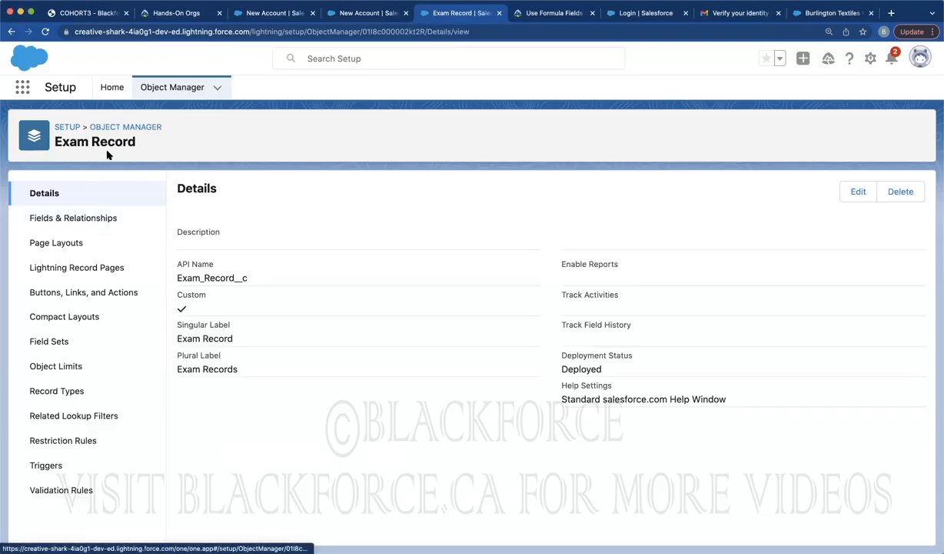
Filter Object Manager by 'exam' to confirm Exam Record is listed, then return to the New Account tab
left_click(176, 91)
left_click(729, 133)
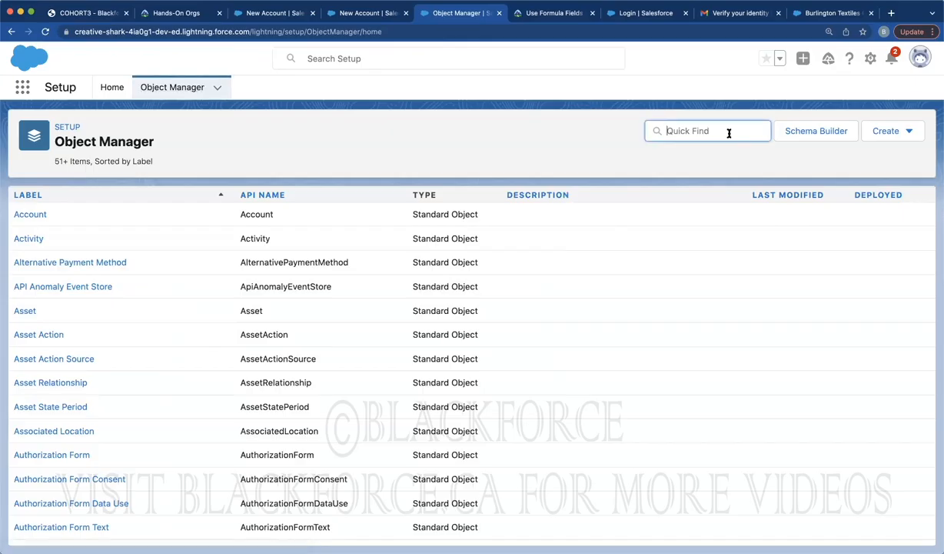
type("studen")
key("BackSpace")
key("BackSpace")
key("BackSpace")
key("BackSpace")
key("BackSpace")
key("BackSpace")
type("exam")
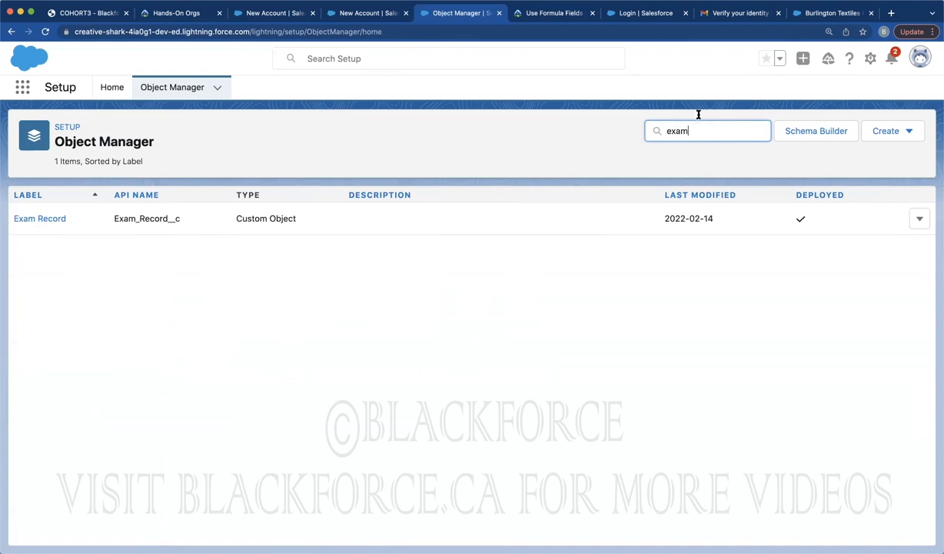
left_click(367, 13)
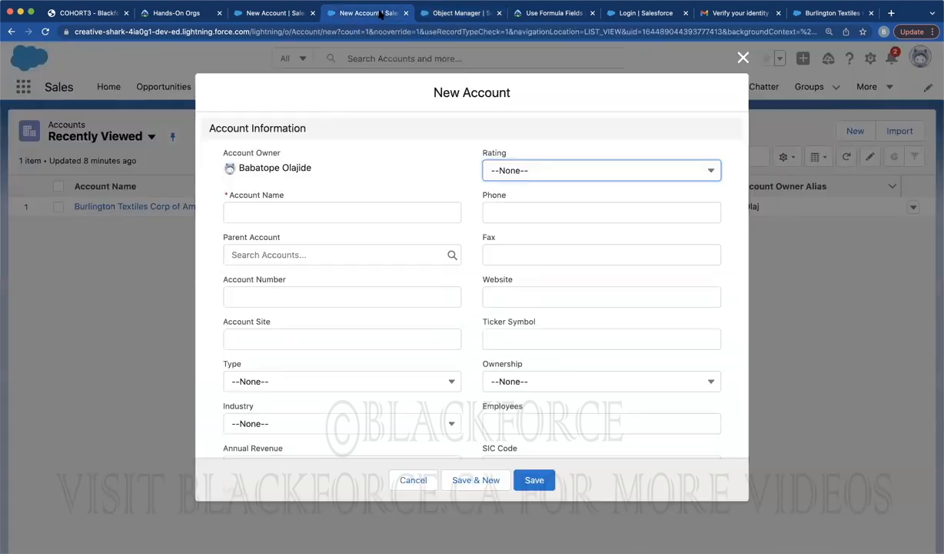
Close the New Account form without saving, reload the Accounts page, and open the More menu
left_click(742, 59)
left_click(46, 32)
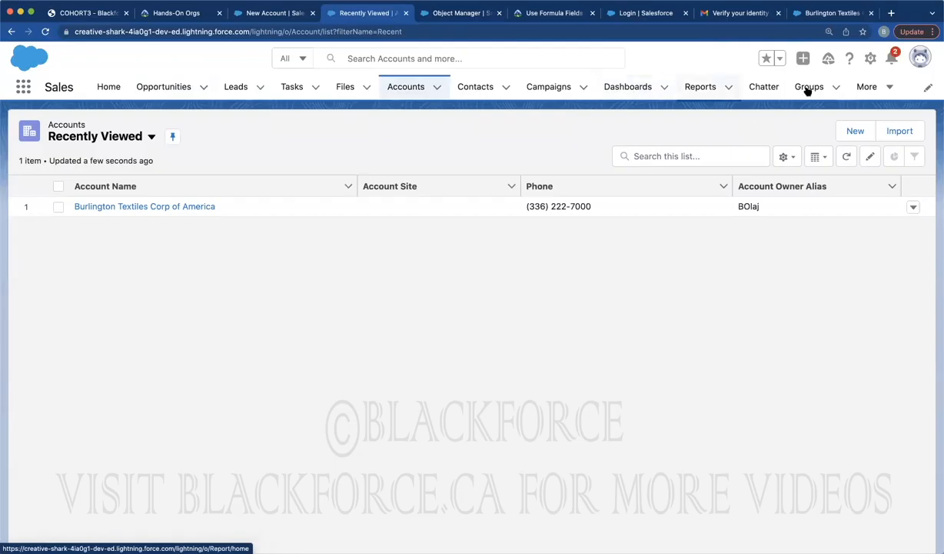
left_click(870, 88)
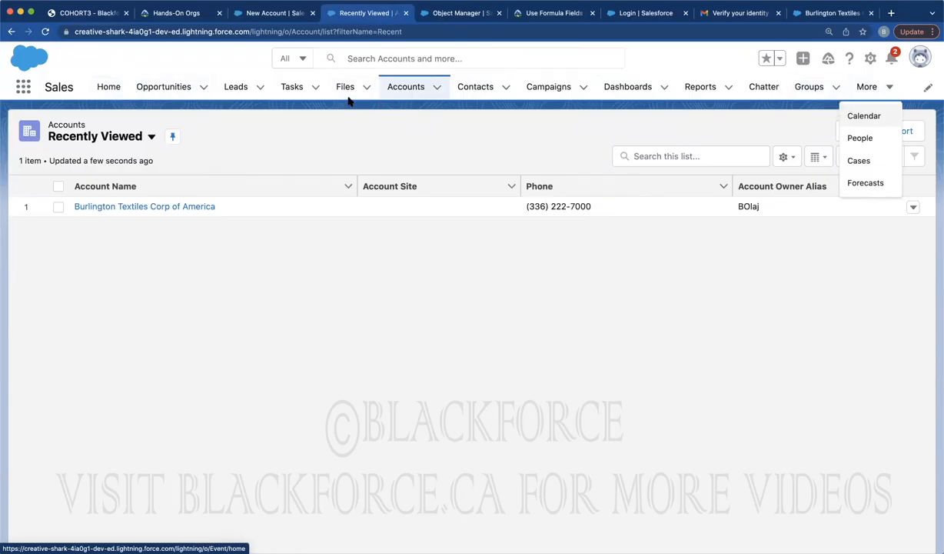
From Setup Tabs, start a new custom object tab with Exam Record as its object
left_click(430, 13)
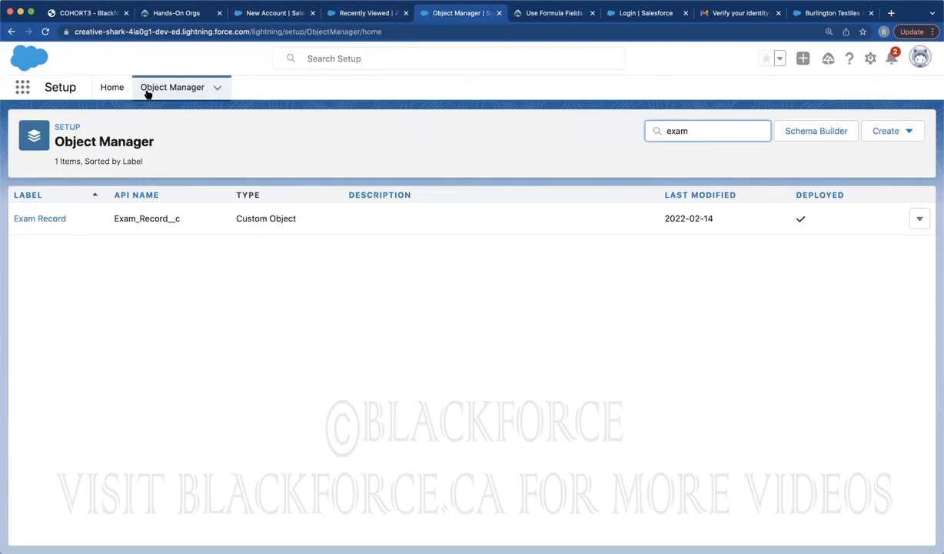
left_click(108, 88)
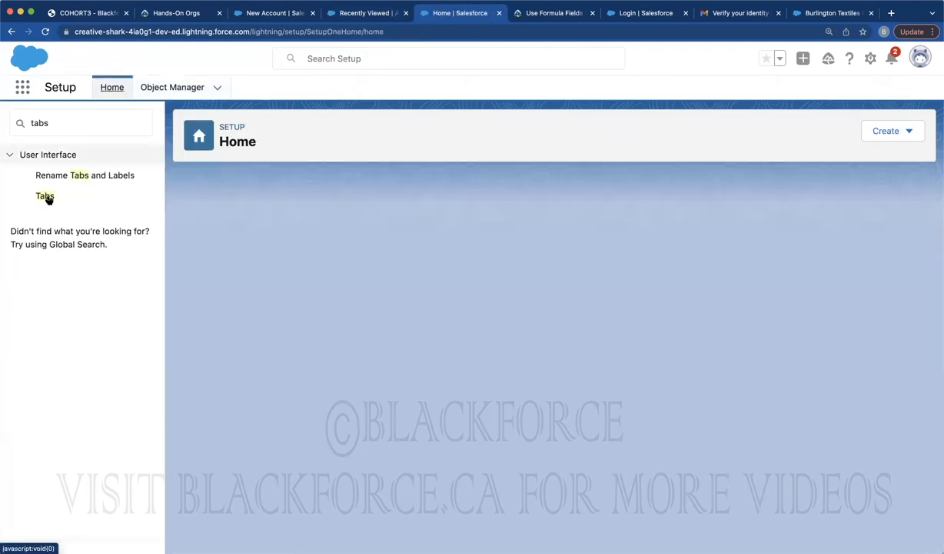
left_click(44, 196)
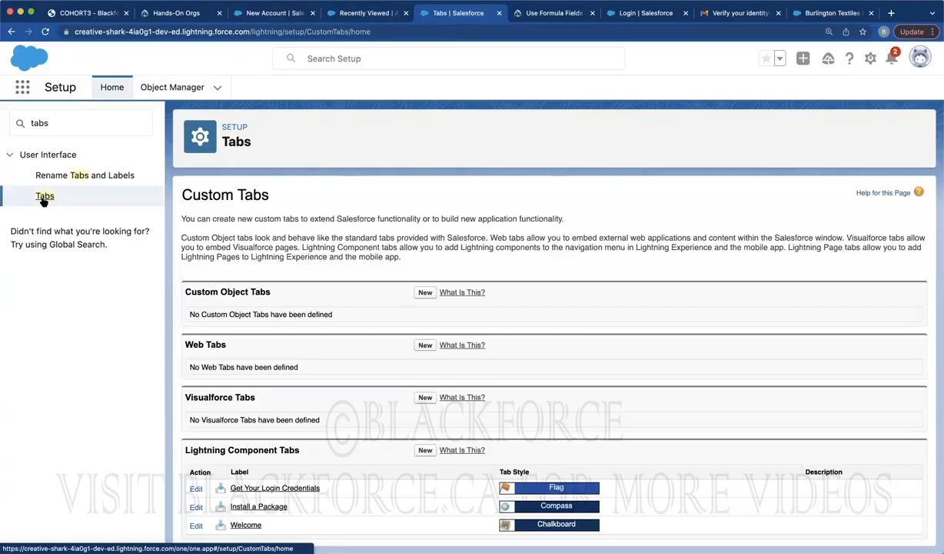
left_click(421, 293)
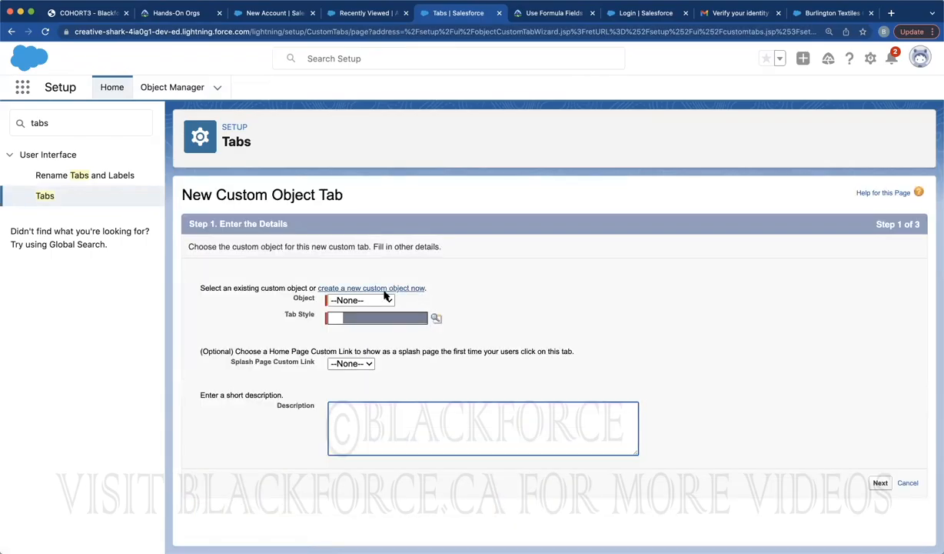
left_click(359, 299)
left_click(359, 310)
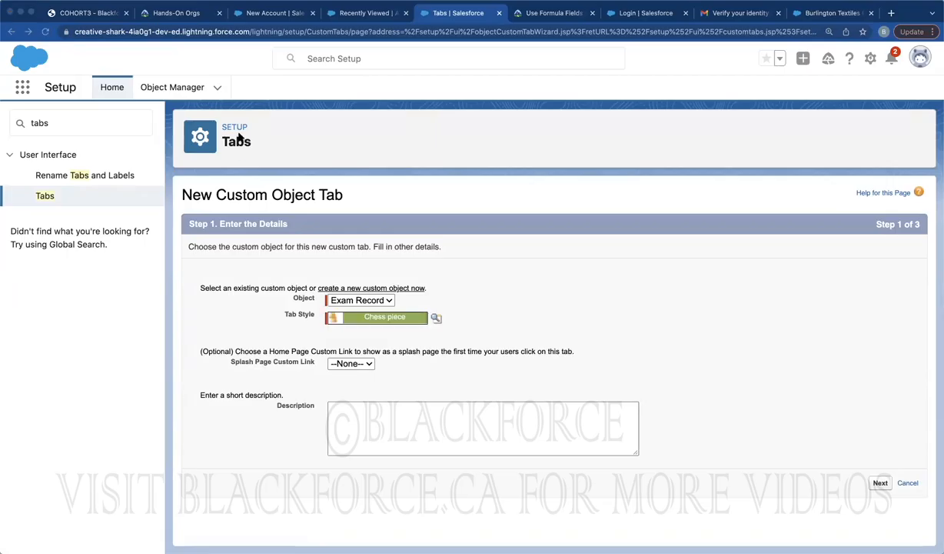
Keep the Exam Record tab Default On for all profiles and advance to Step 3
left_click(880, 482)
scroll(585, 395, "down", 3)
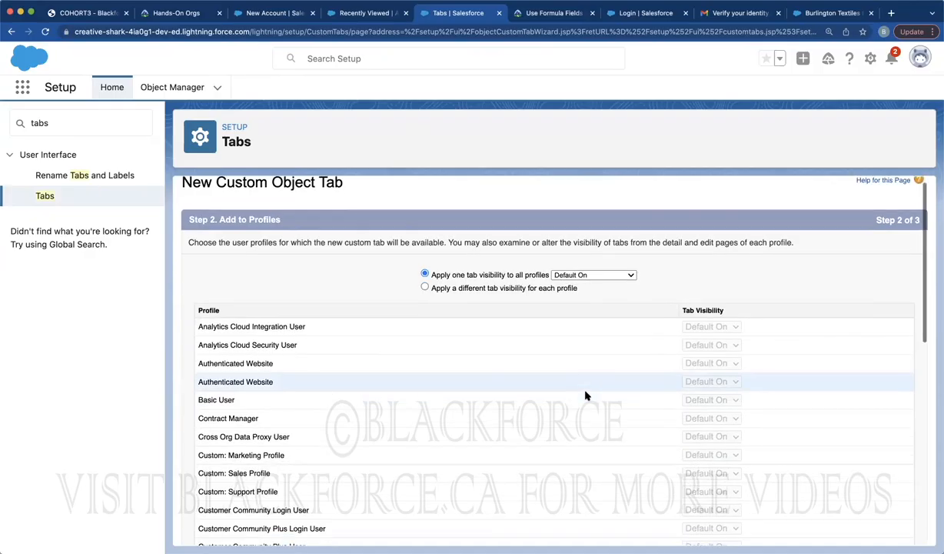
scroll(585, 395, "up", 2)
scroll(585, 395, "up", 1)
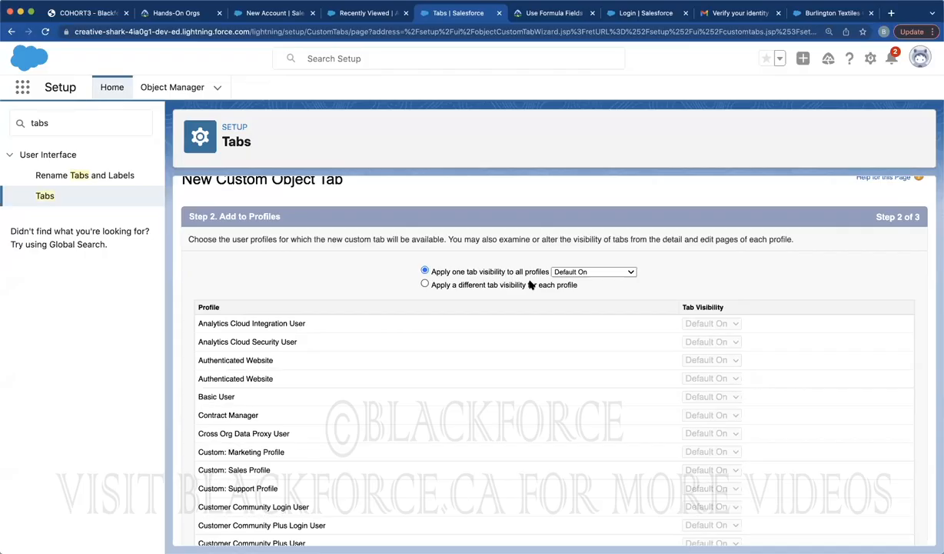
left_click(529, 285)
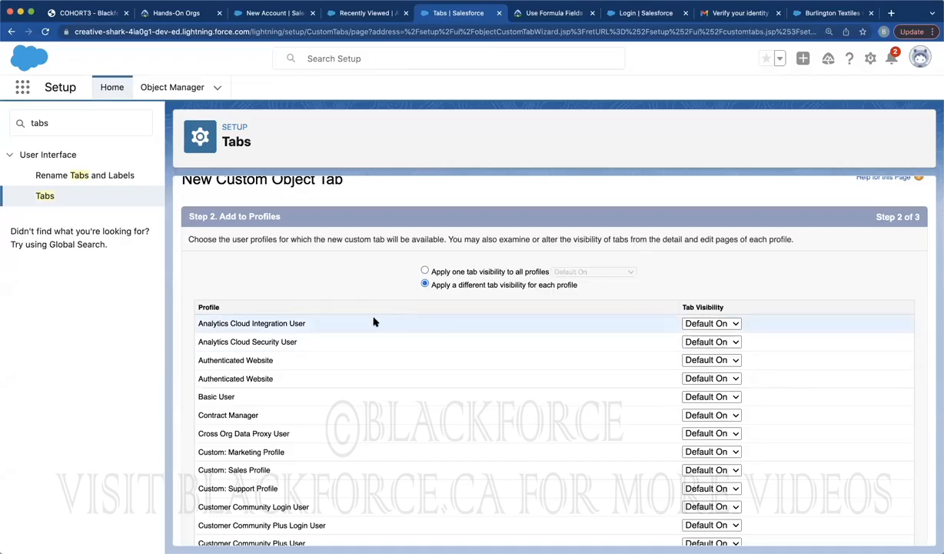
left_click(449, 273)
scroll(611, 322, "down", 10)
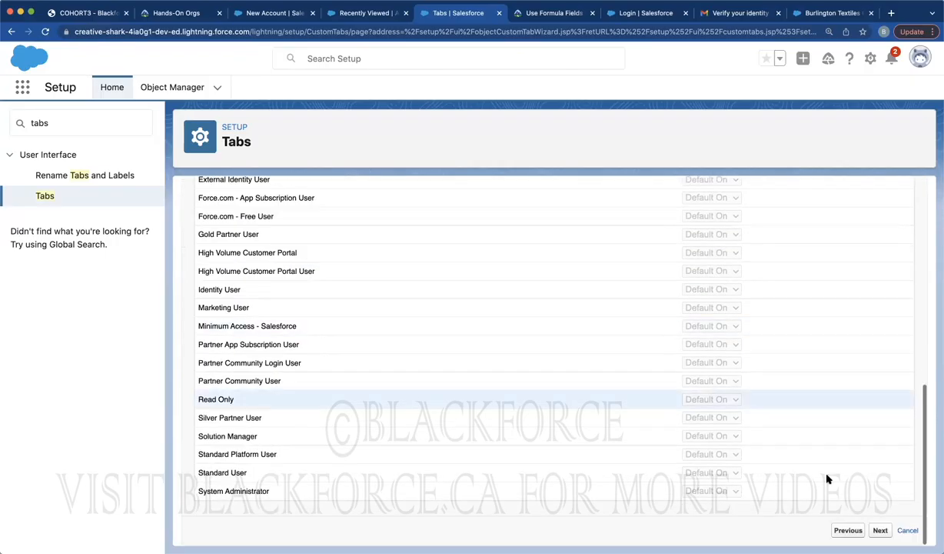
left_click(877, 530)
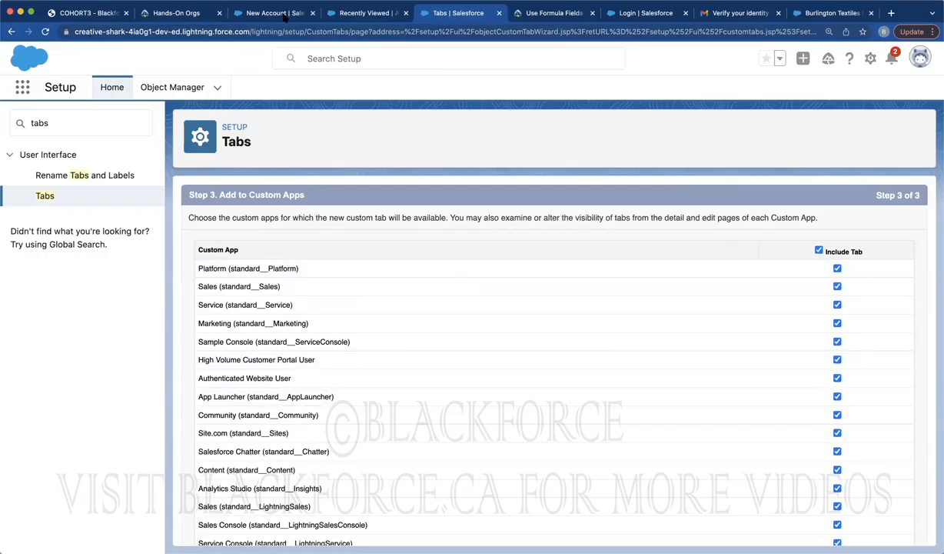
Check the App Launcher list in the Accounts browser tab, then return to the wizard
left_click(330, 10)
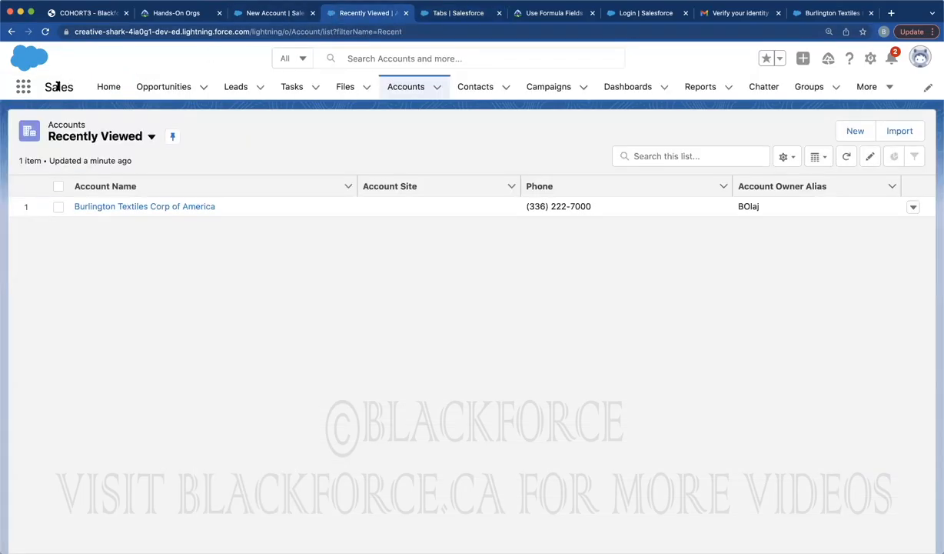
left_click(23, 86)
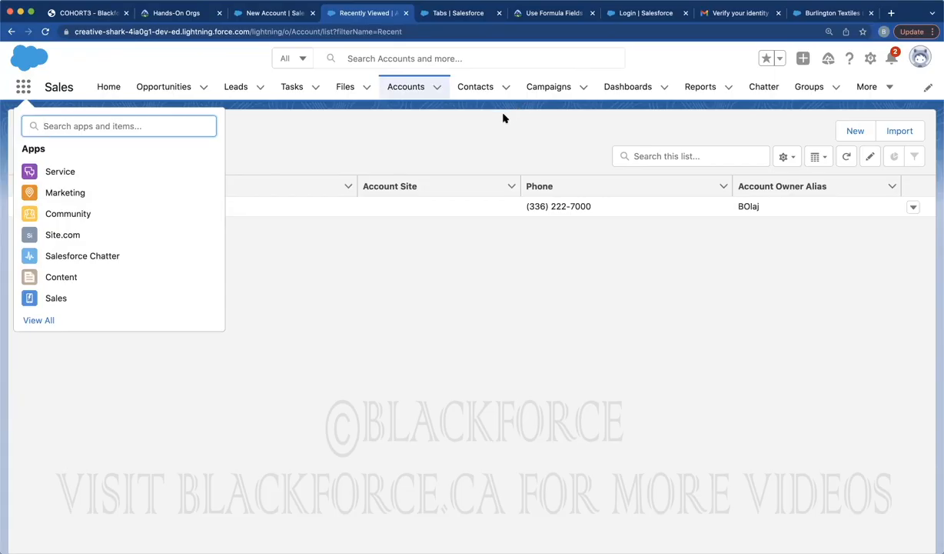
left_click(33, 149)
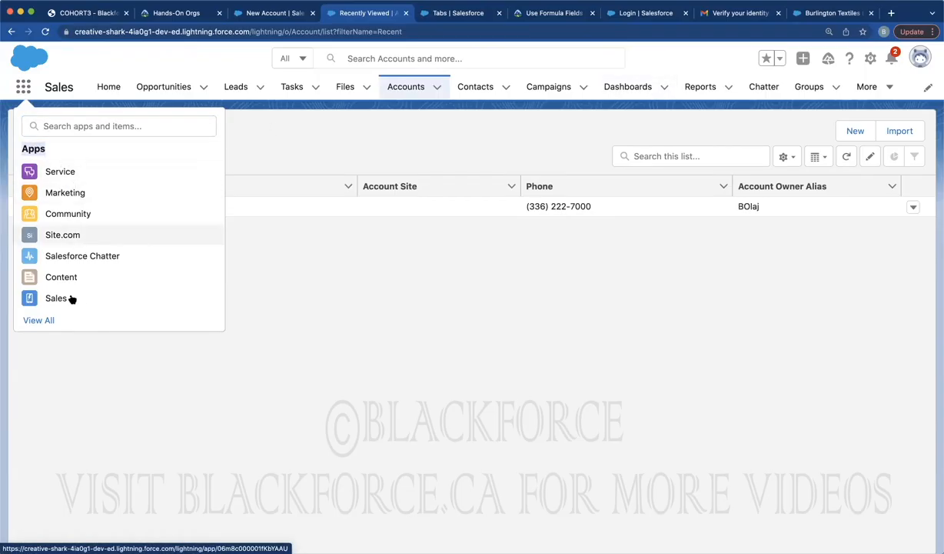
left_click(449, 11)
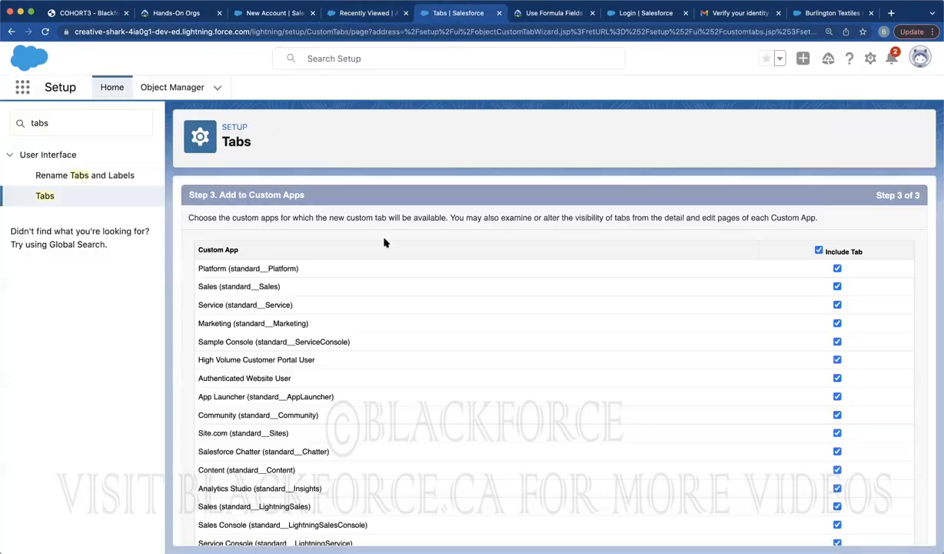
Step back to profile visibility and forward again to Step 3 with every custom app included
scroll(574, 382, "down", 4)
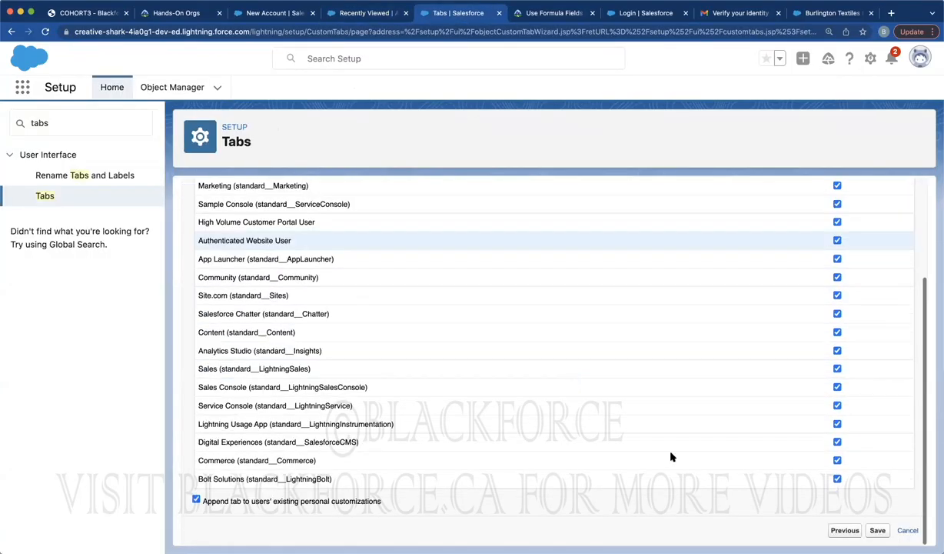
left_click(844, 530)
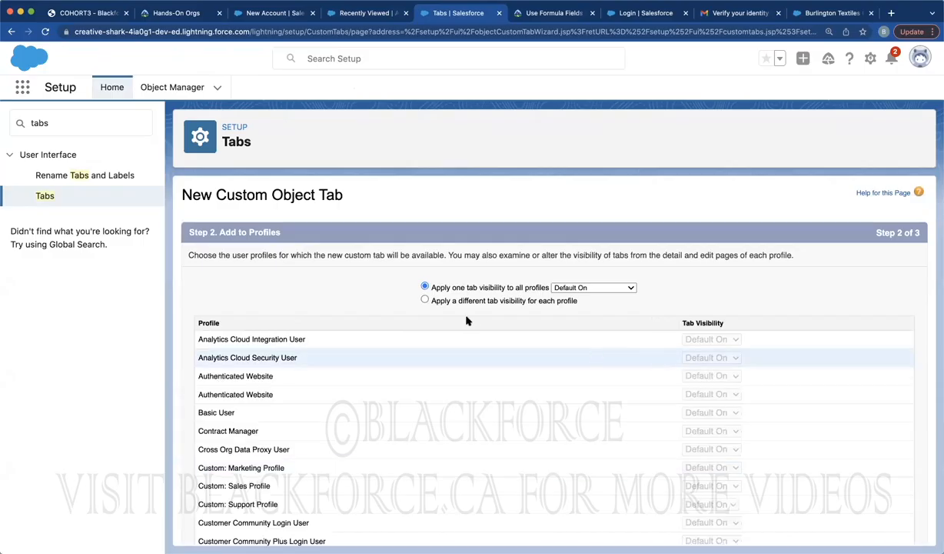
scroll(424, 376, "down", 1)
scroll(424, 377, "down", 10)
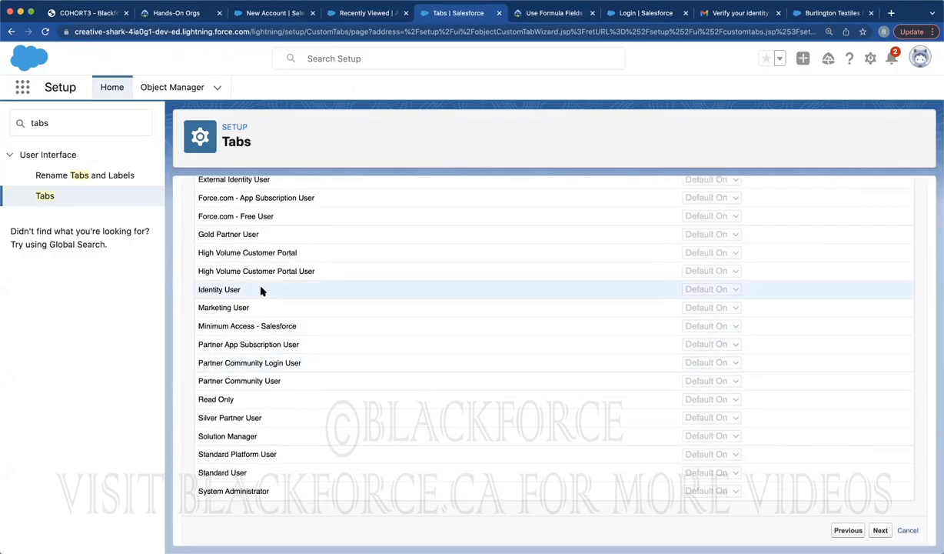
left_click(880, 530)
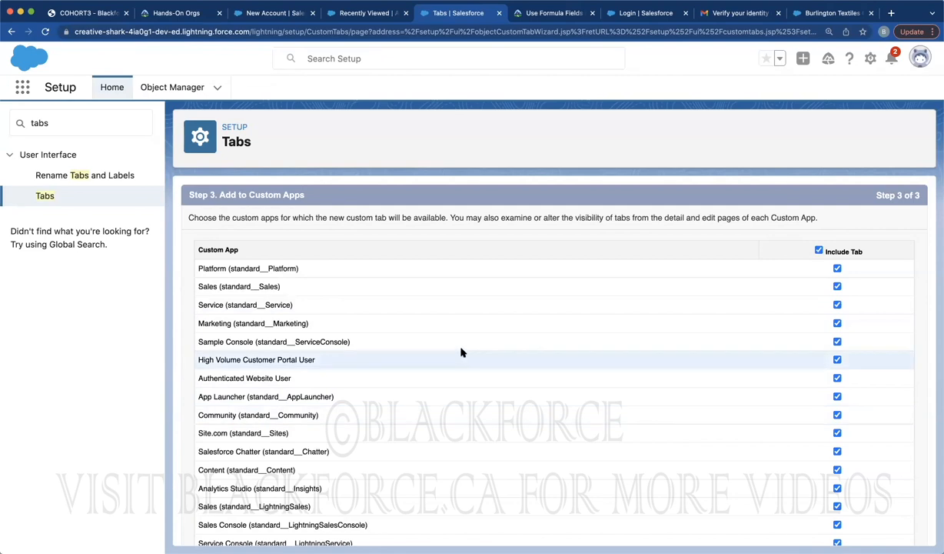
left_click(358, 13)
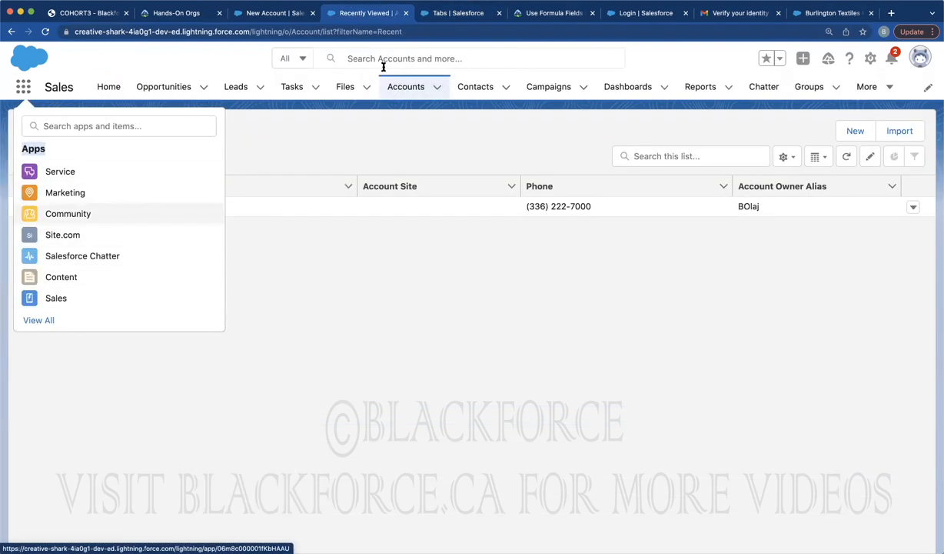
left_click(460, 12)
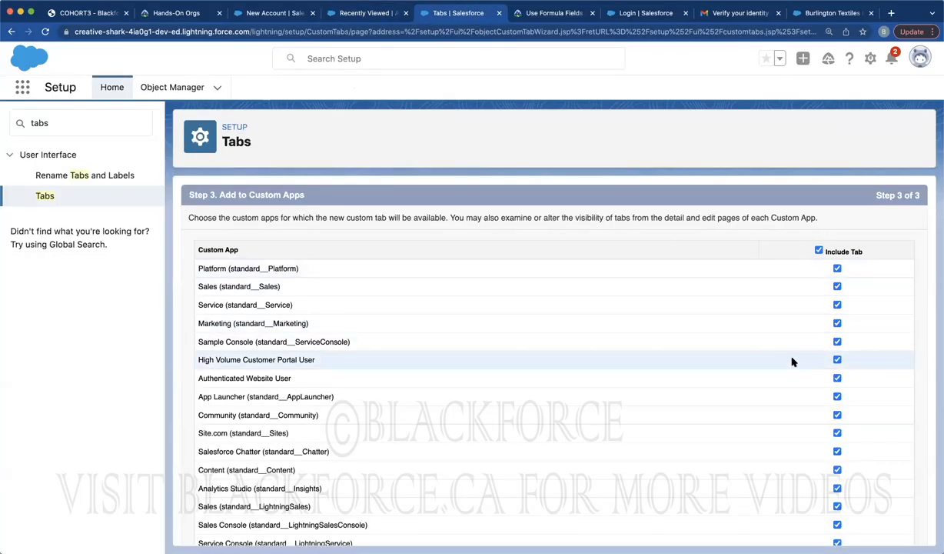
scroll(793, 361, "down", 4)
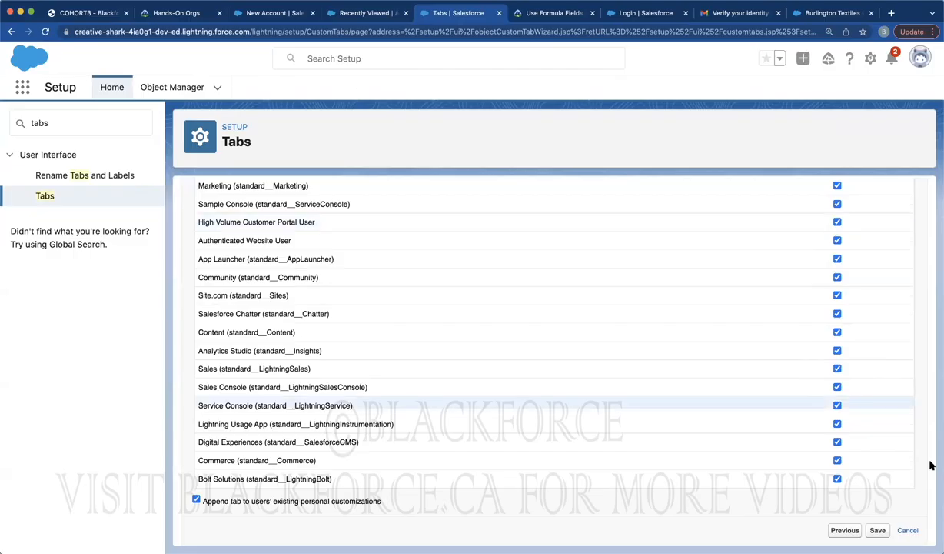
Save the Exam Record tab and start a new custom tab for the Student object
left_click(877, 530)
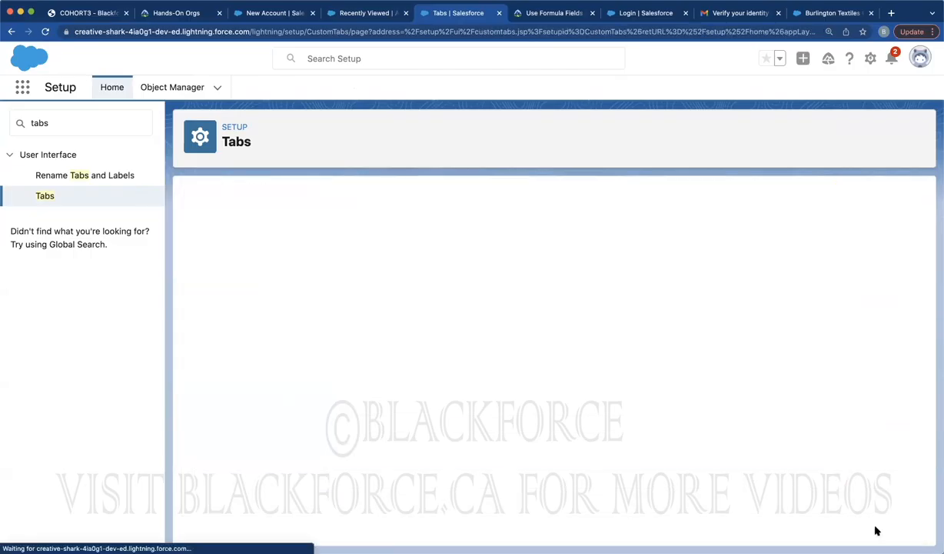
left_click(423, 294)
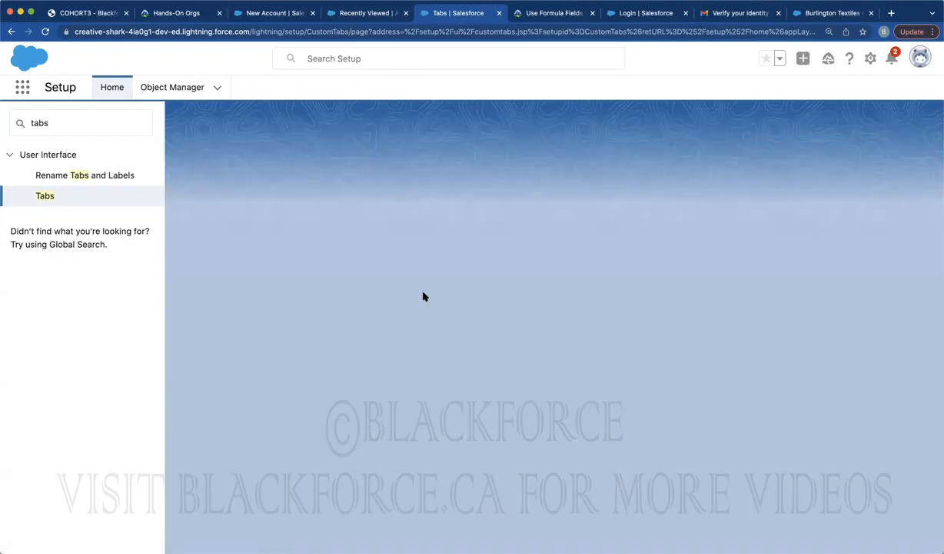
left_click(350, 299)
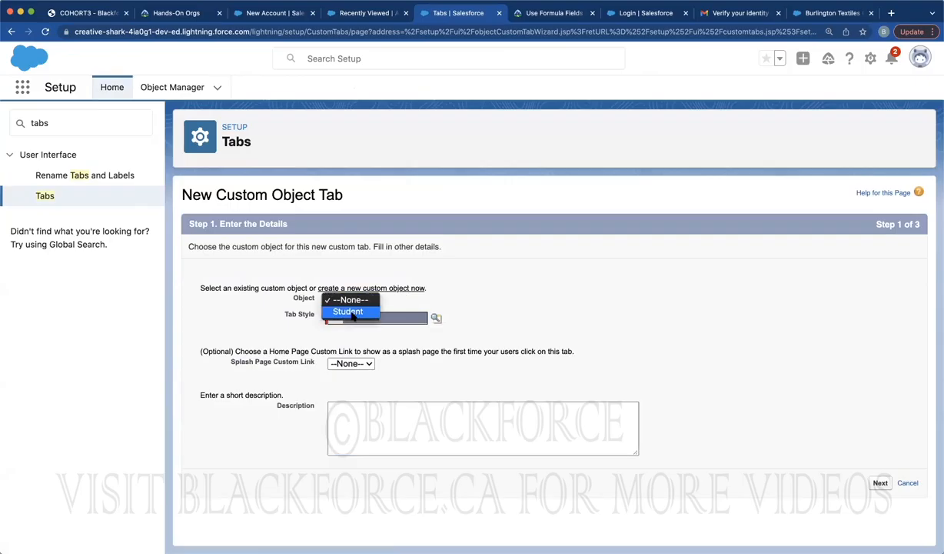
left_click(350, 311)
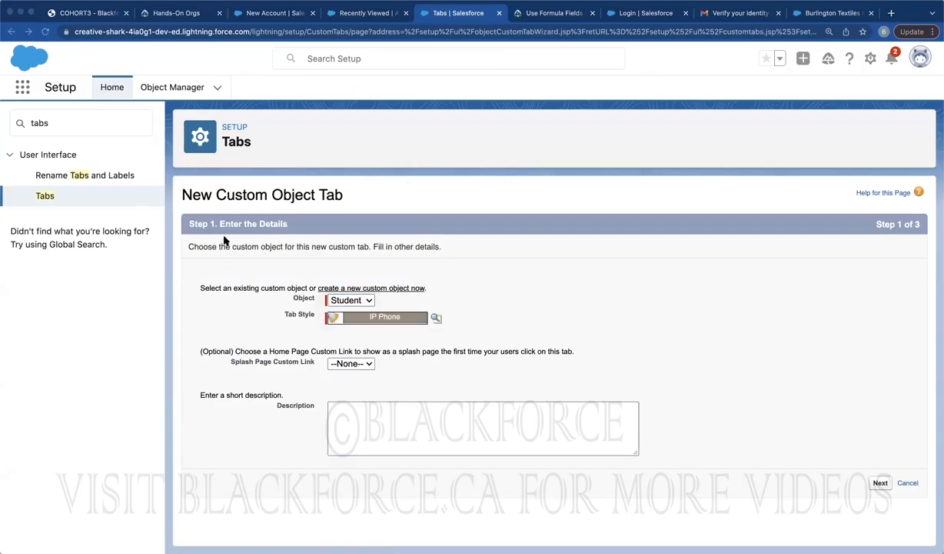
Finish the Student tab's visibility and app steps and save it with the IP Phone style
left_click(877, 484)
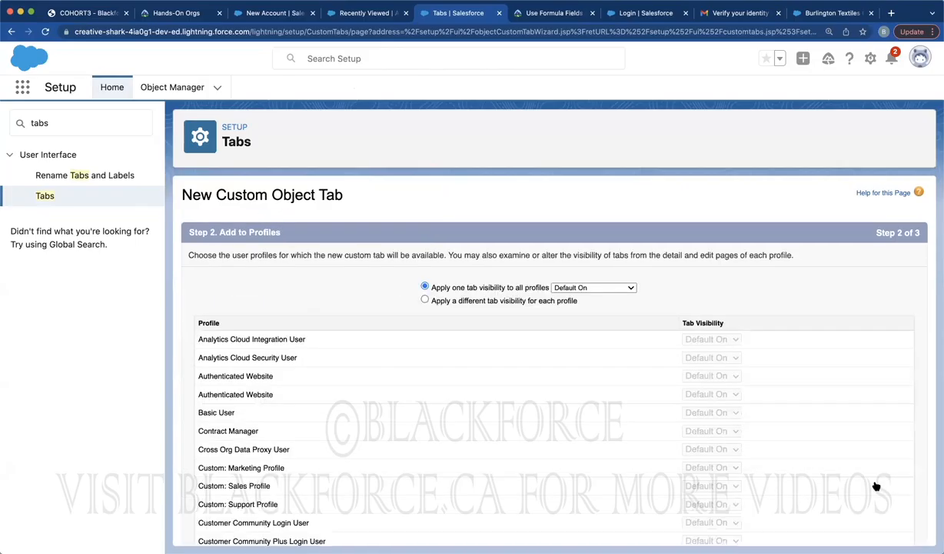
scroll(825, 438, "down", 10)
left_click(880, 529)
scroll(836, 459, "down", 5)
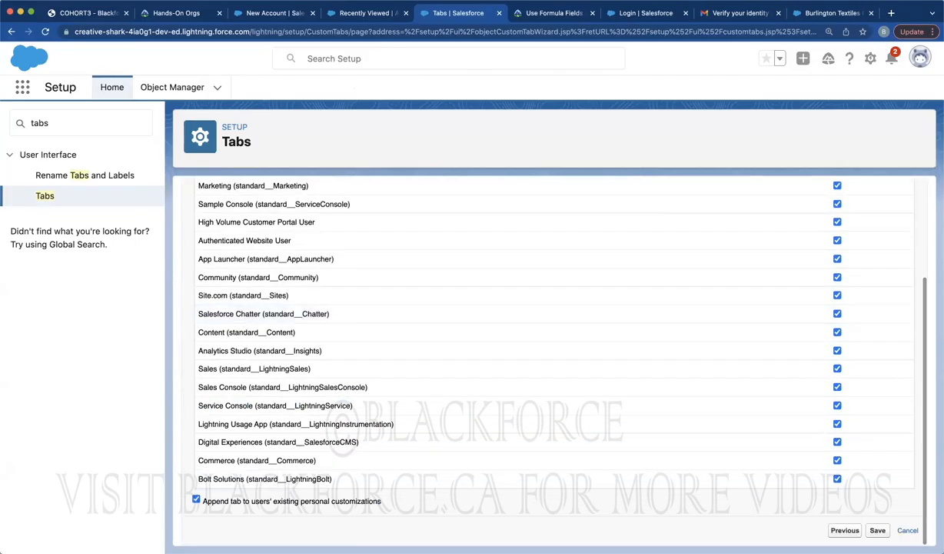
left_click(878, 532)
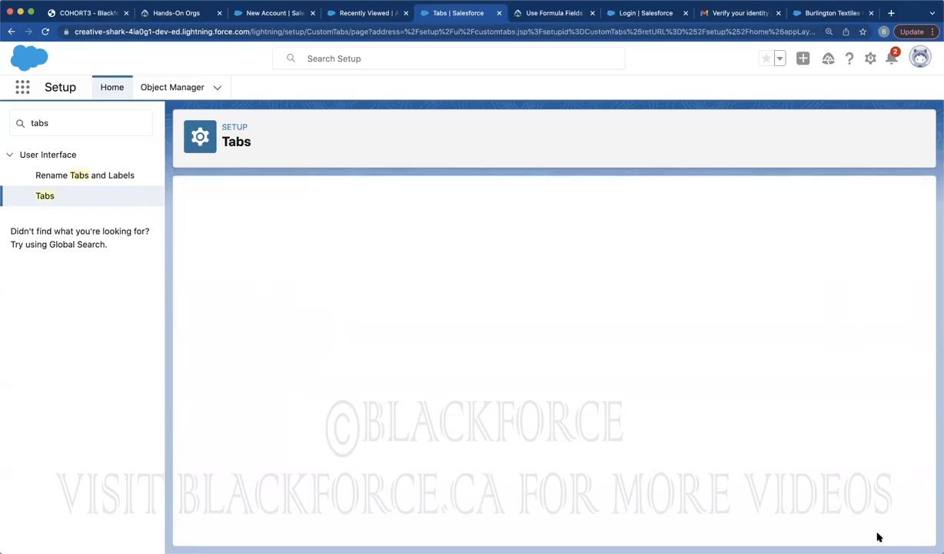
Reload the Sales app to confirm Students appears under More, then reopen Setup's Custom Tabs list
left_click(337, 13)
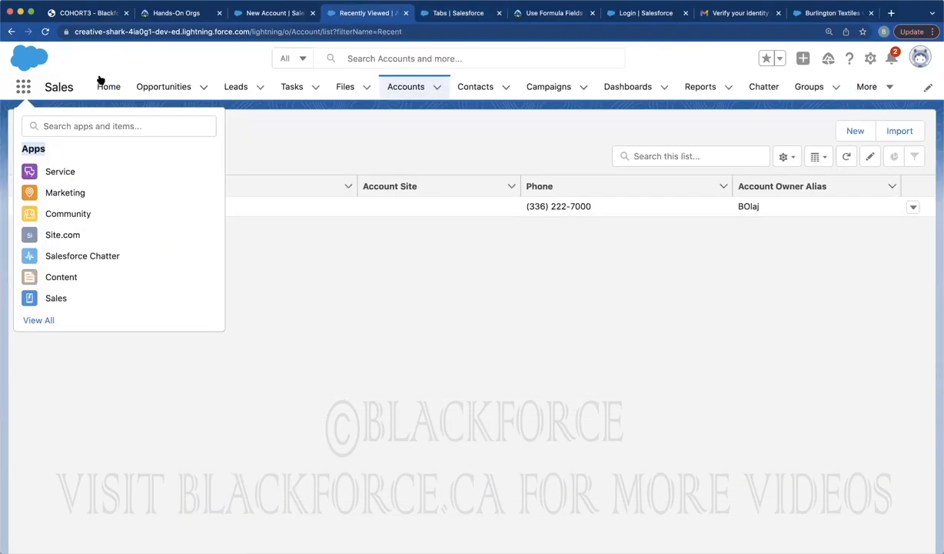
left_click(46, 32)
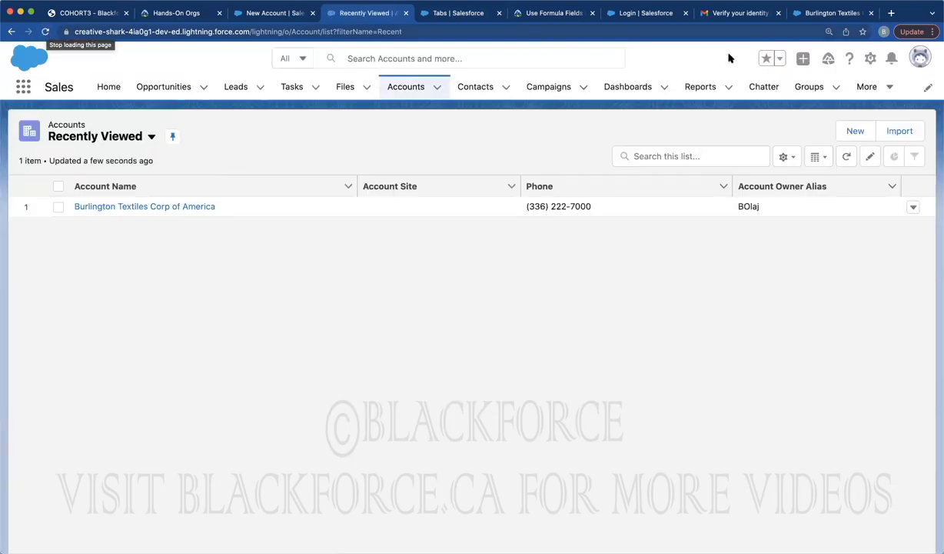
left_click(871, 88)
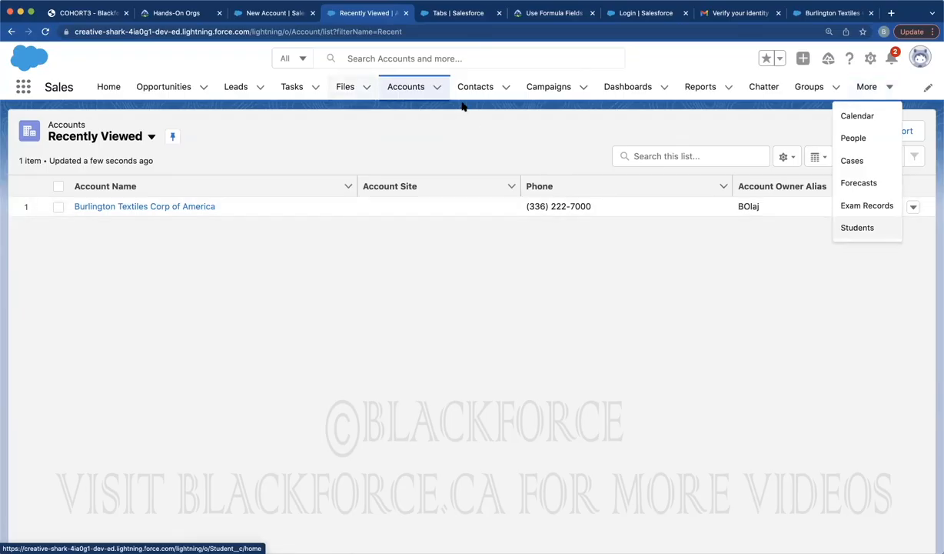
left_click(447, 17)
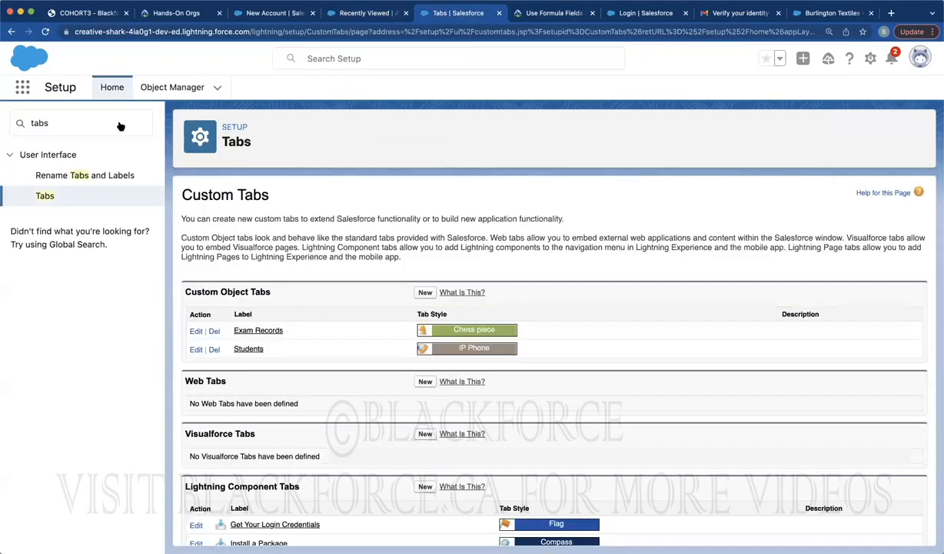
left_click(45, 197)
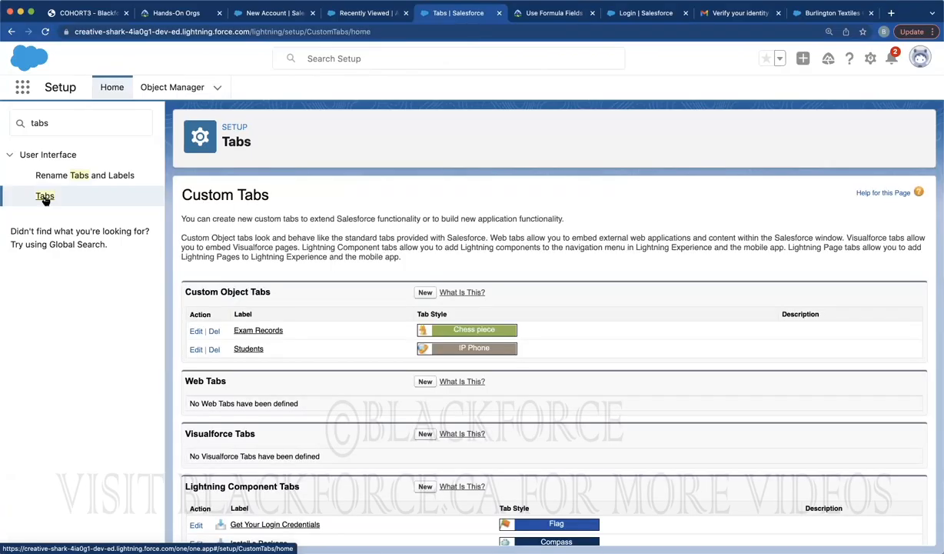
From the Students list, create a new student record saved as STUDENT-0001
left_click(350, 14)
left_click(857, 87)
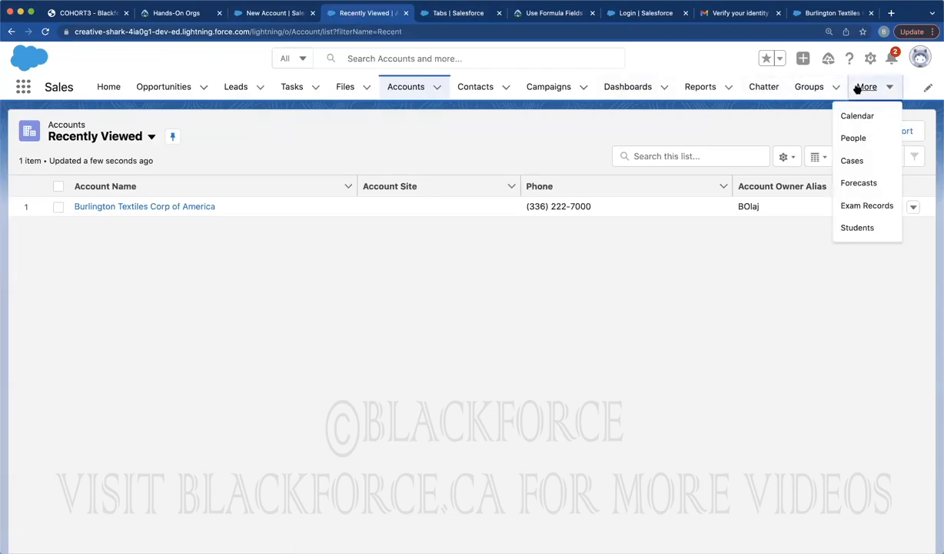
left_click(851, 226)
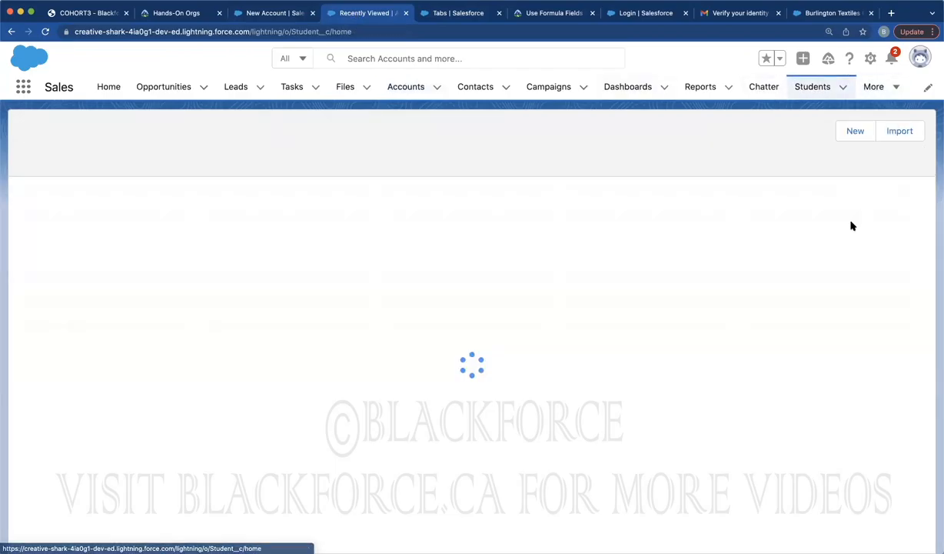
left_click(770, 133)
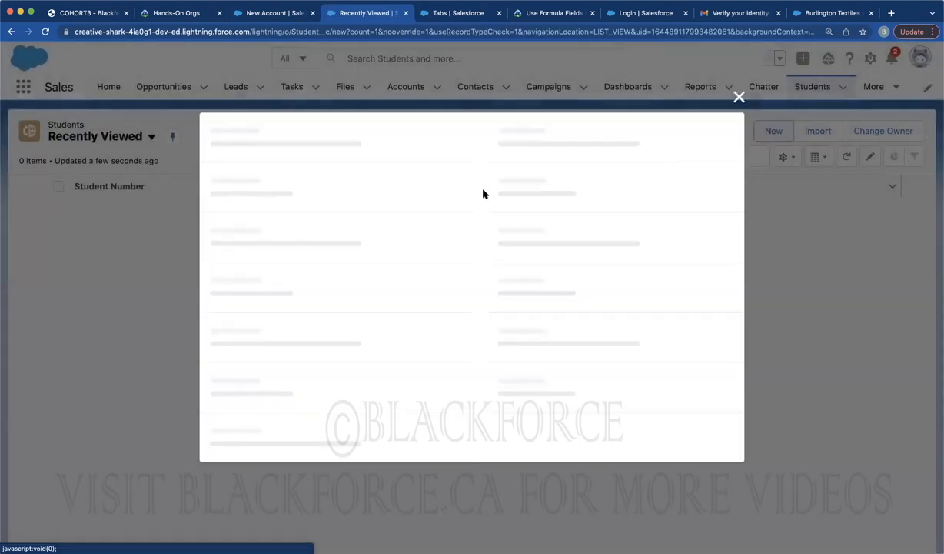
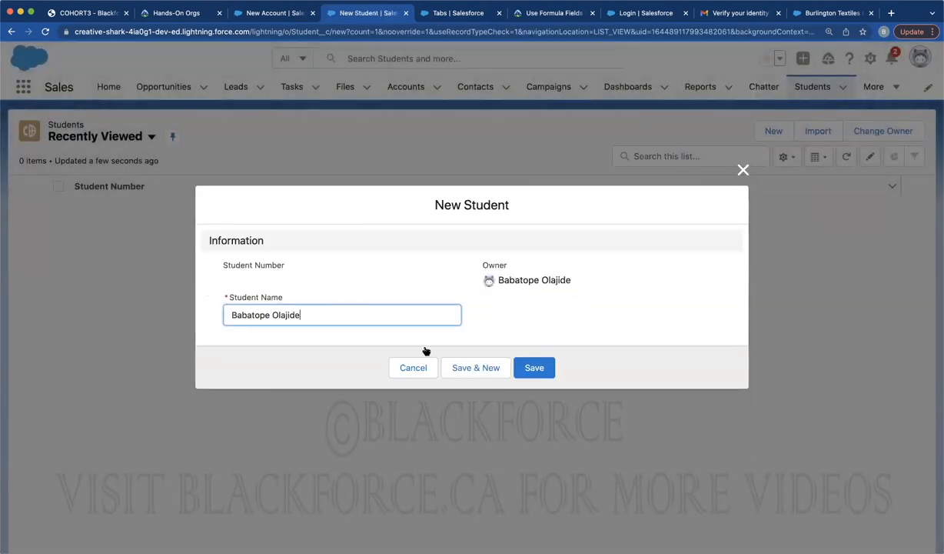
left_click(533, 367)
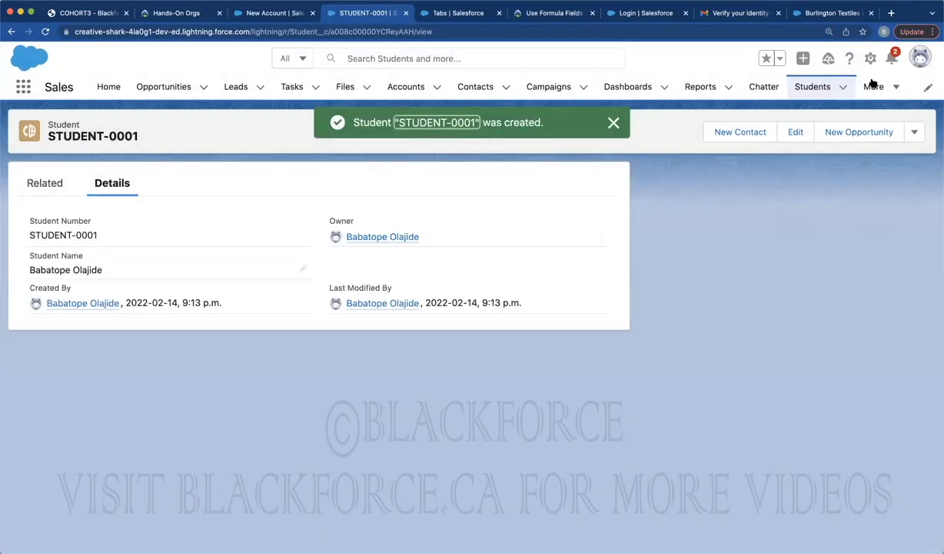
Create and save an Exam Record named Physics, then go back to the Setup tabs page
left_click(873, 87)
left_click(851, 285)
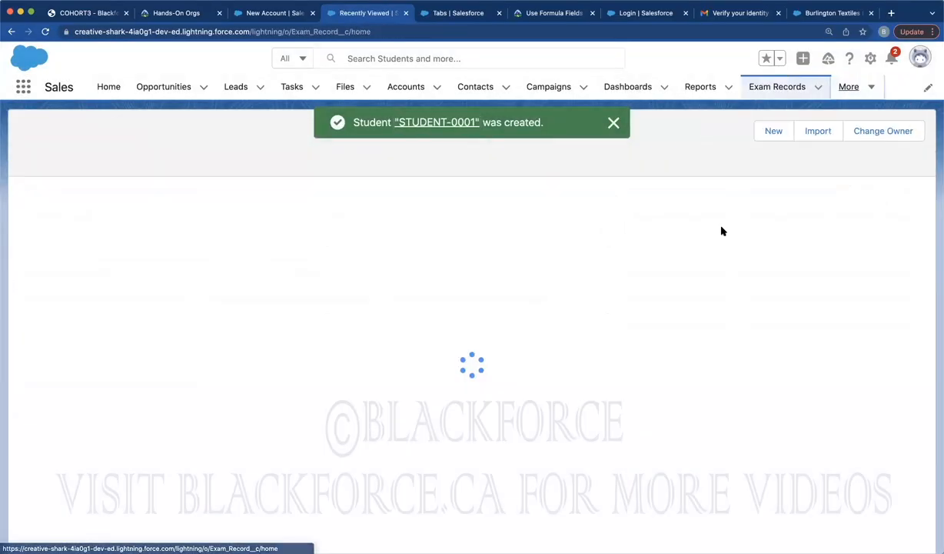
left_click(774, 130)
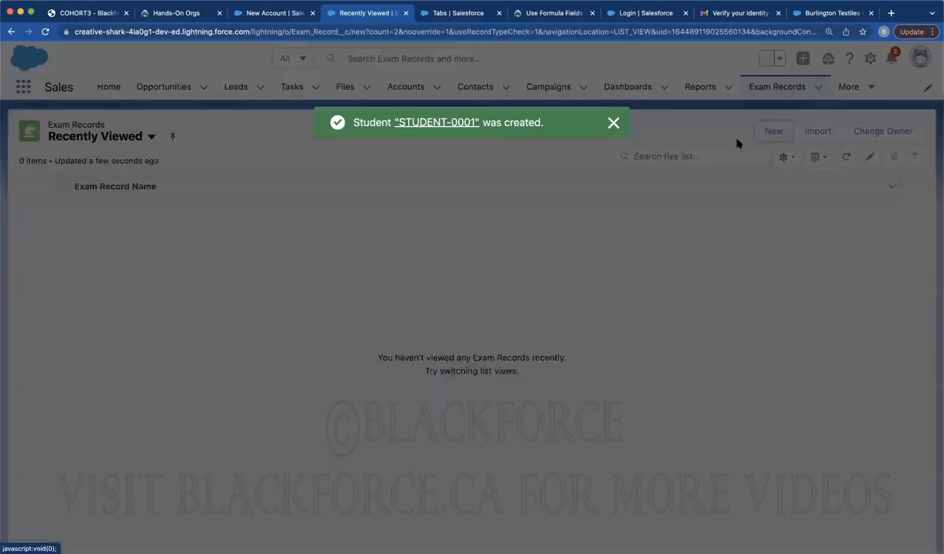
left_click(296, 298)
type("Physics")
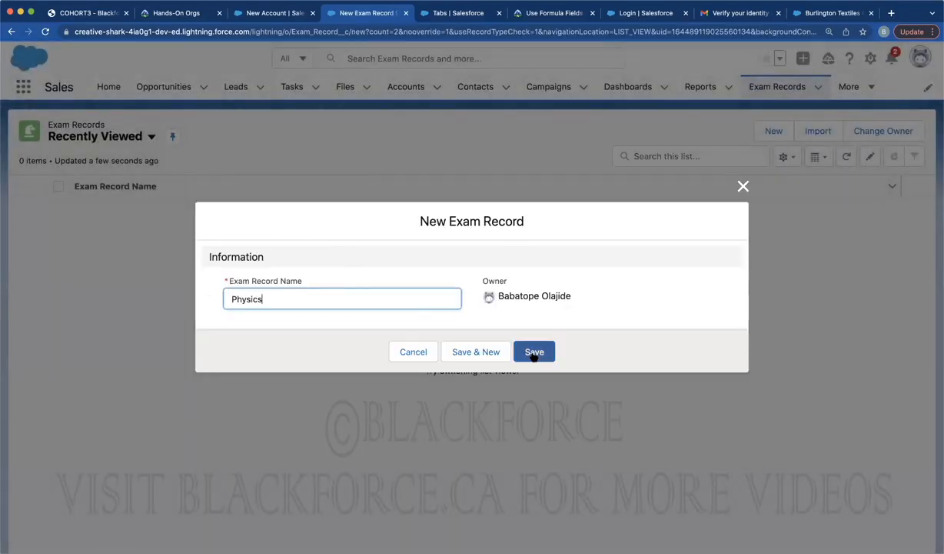
left_click(533, 351)
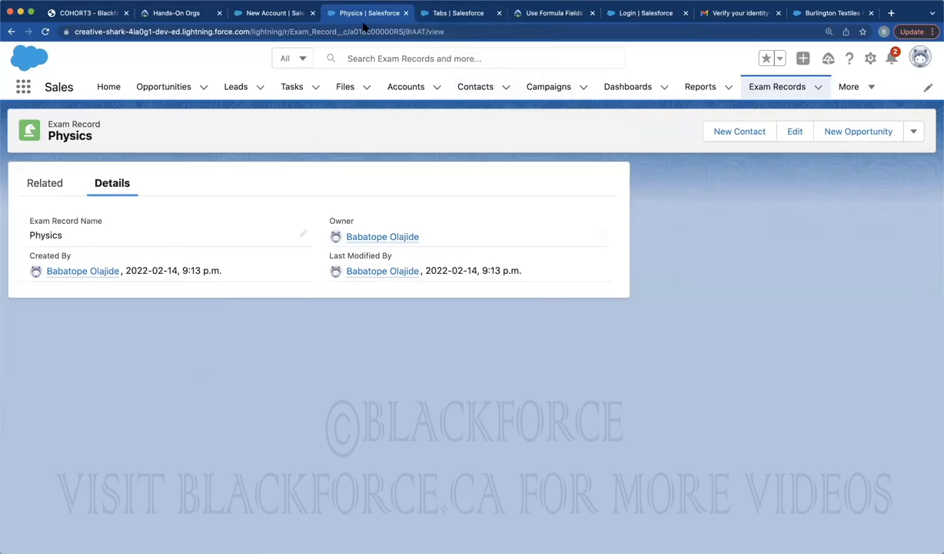
left_click(437, 14)
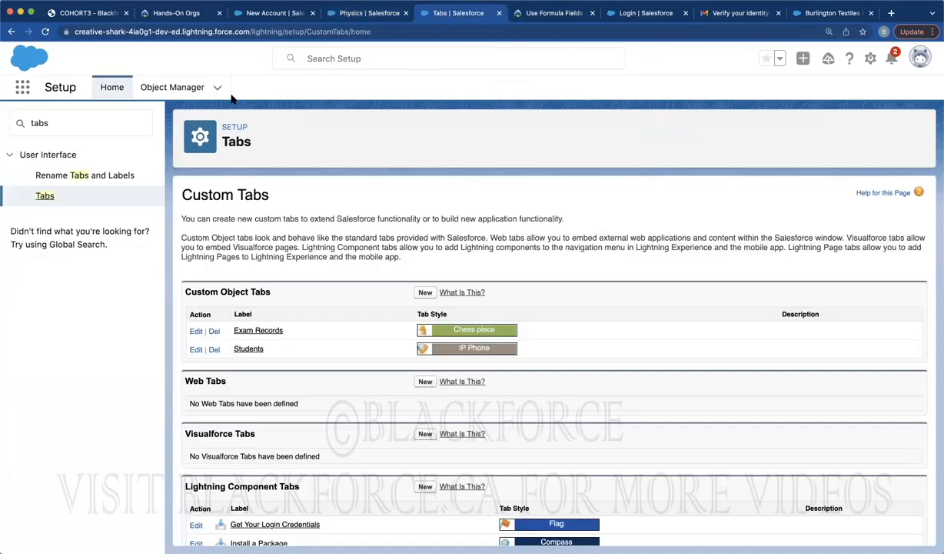
Start a new Percent custom field on the Exam Record object
left_click(143, 86)
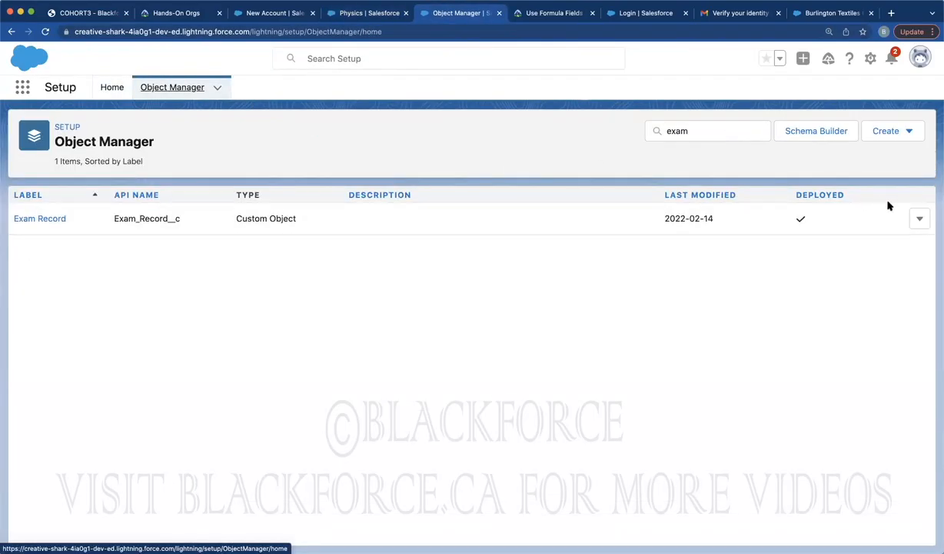
left_click(44, 219)
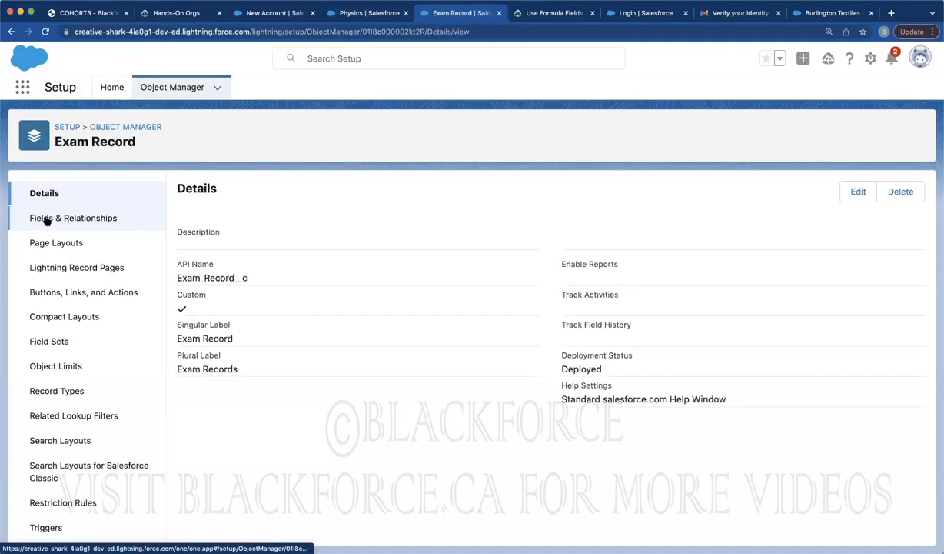
left_click(46, 219)
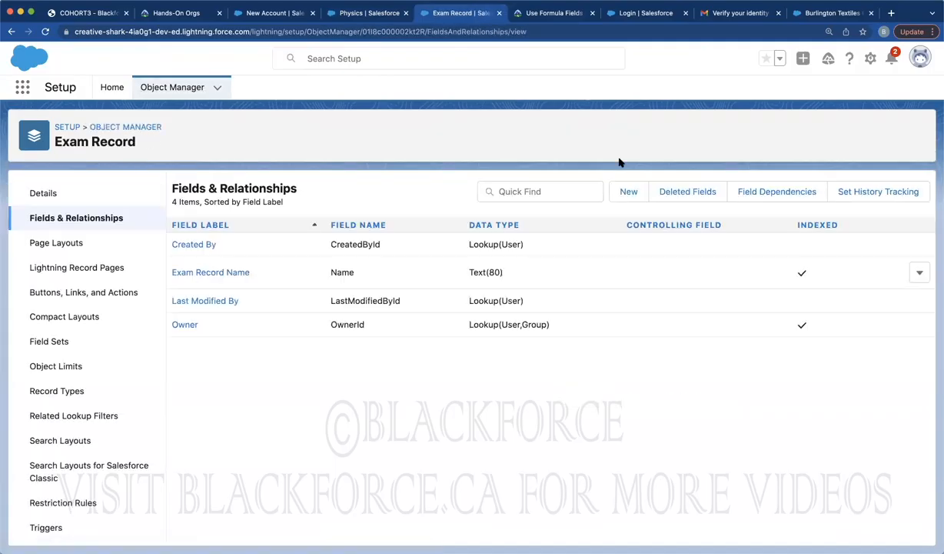
left_click(629, 192)
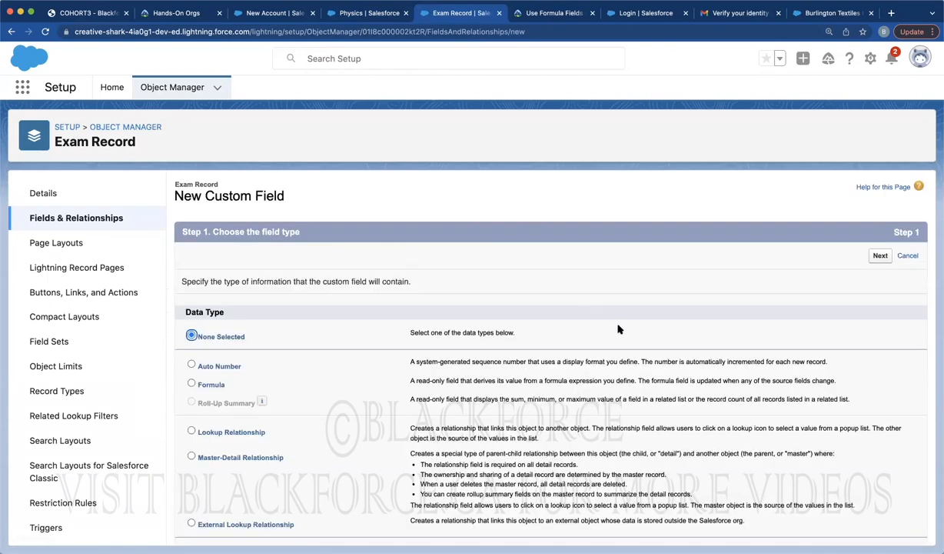
scroll(350, 471, "down", 5)
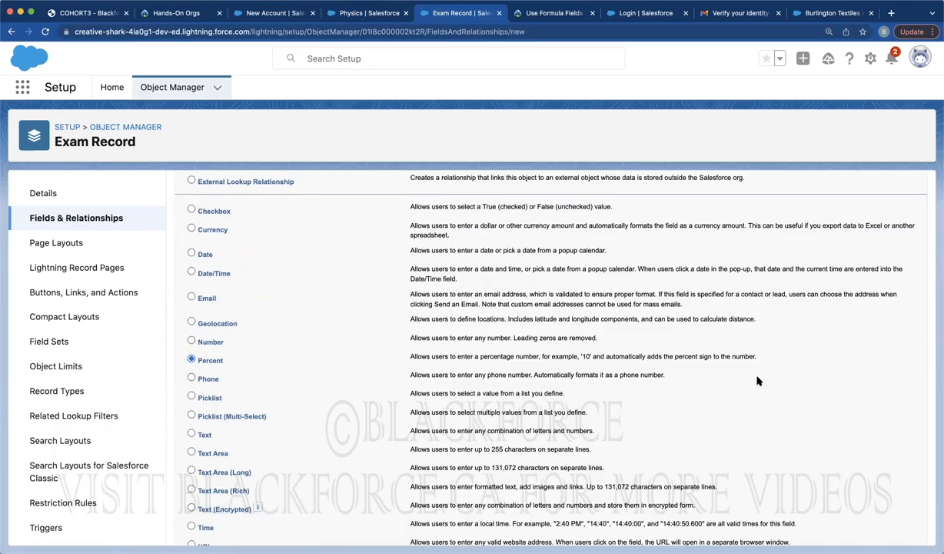
scroll(758, 381, "down", 1)
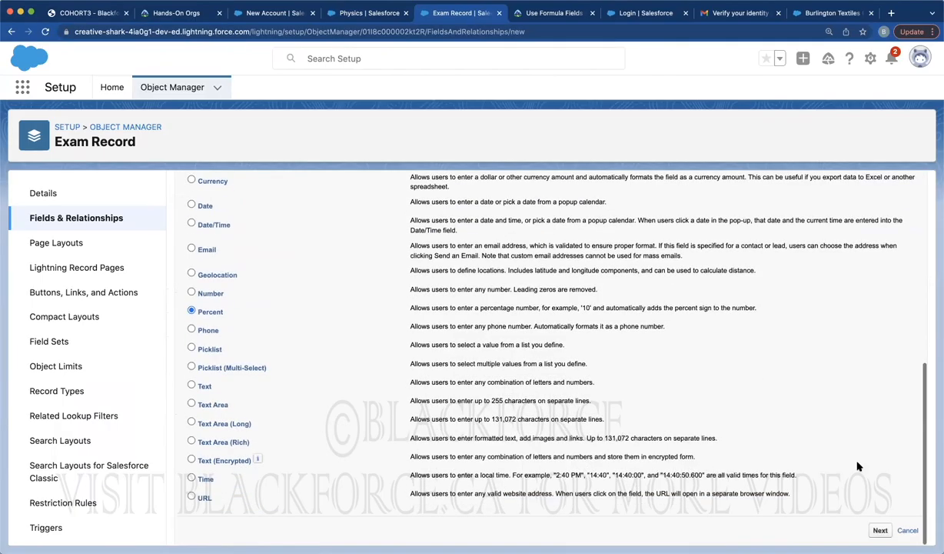
left_click(880, 531)
Label the field 'Student Grade', save it to the layout, and reload the Physics record
left_click(380, 282)
type("Grade")
left_click(324, 283)
type("Student")
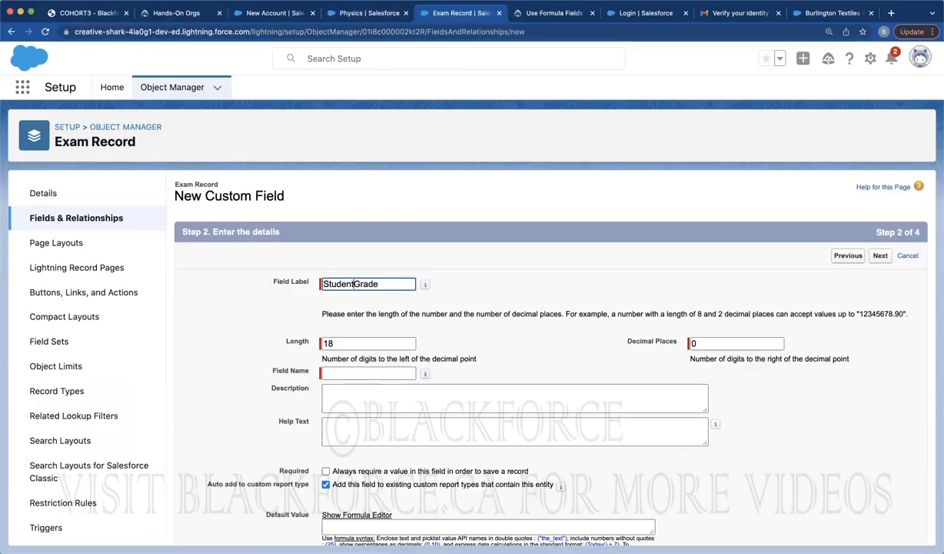
left_click(544, 294)
scroll(544, 295, "down", 2)
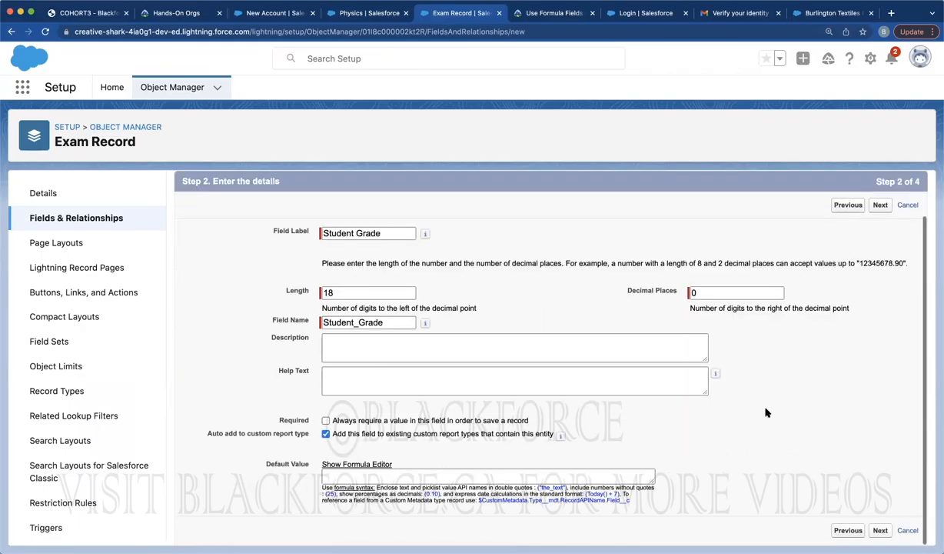
left_click(880, 529)
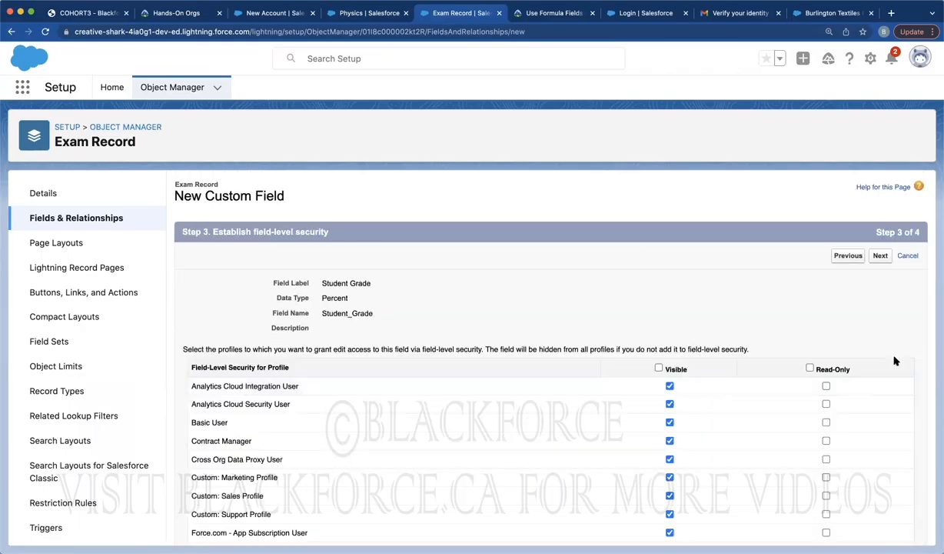
left_click(878, 256)
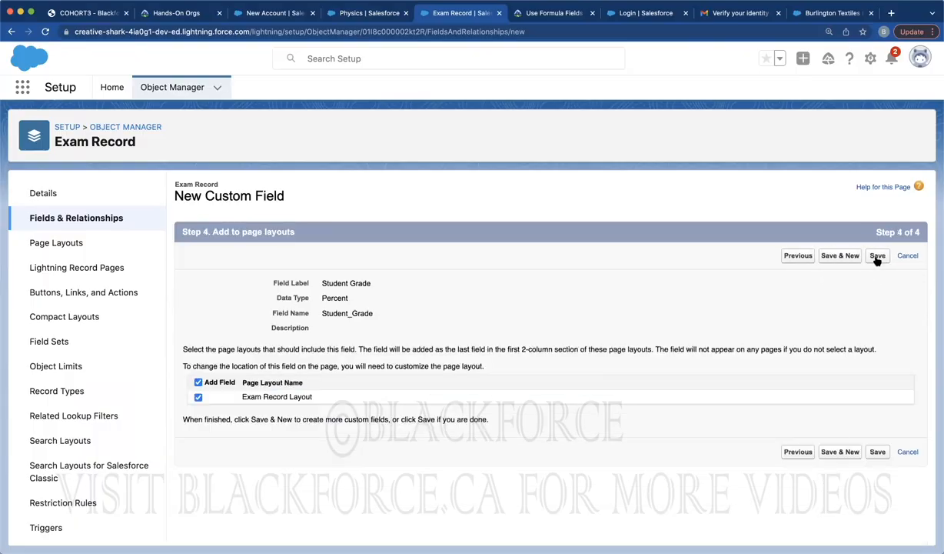
left_click(877, 451)
left_click(362, 12)
left_click(45, 32)
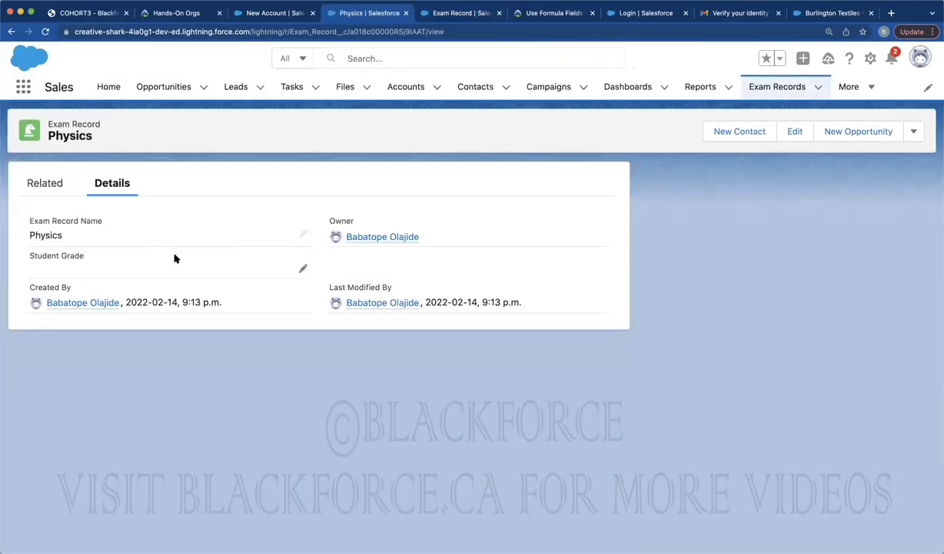
Set the Physics record's Student Grade to 80%
left_click(302, 268)
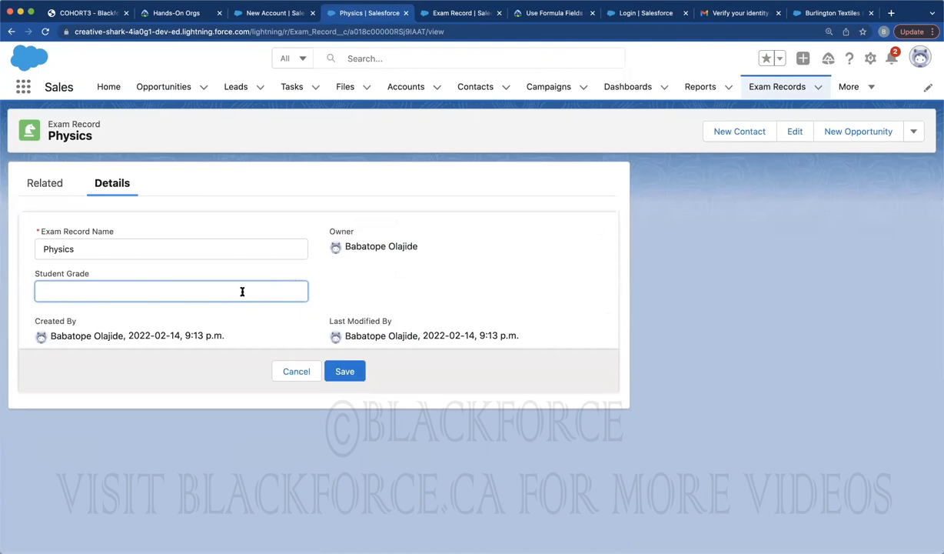
type("80")
left_click(359, 372)
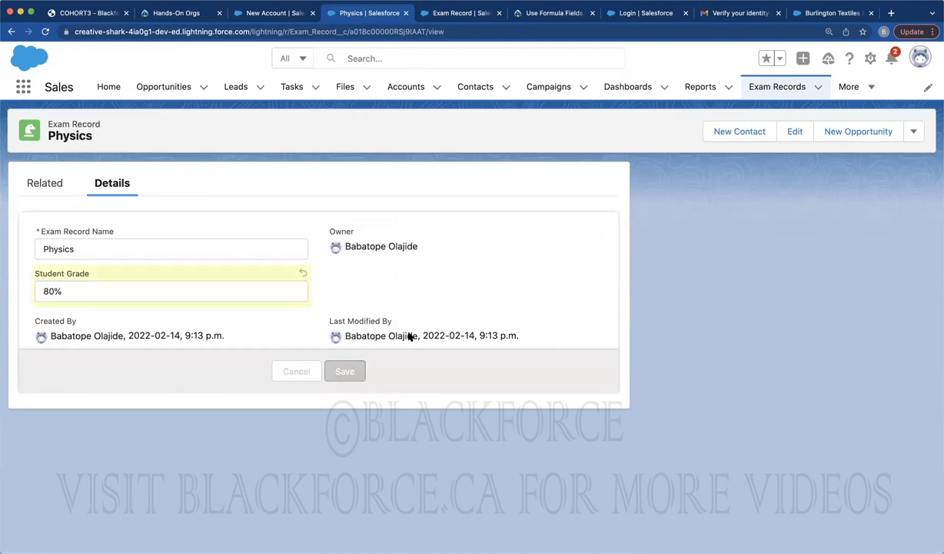
Create a Chemistry exam record with a Student Grade of 95%
left_click(788, 89)
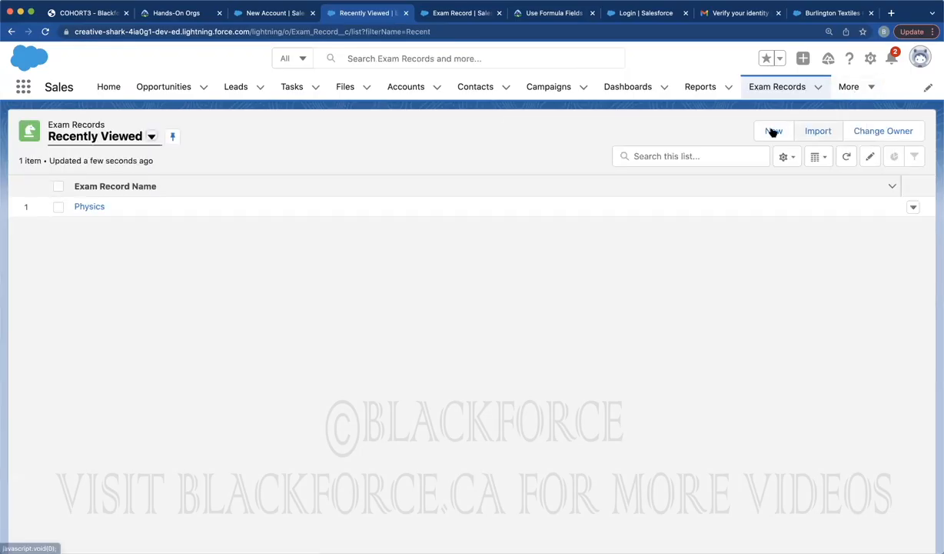
left_click(773, 131)
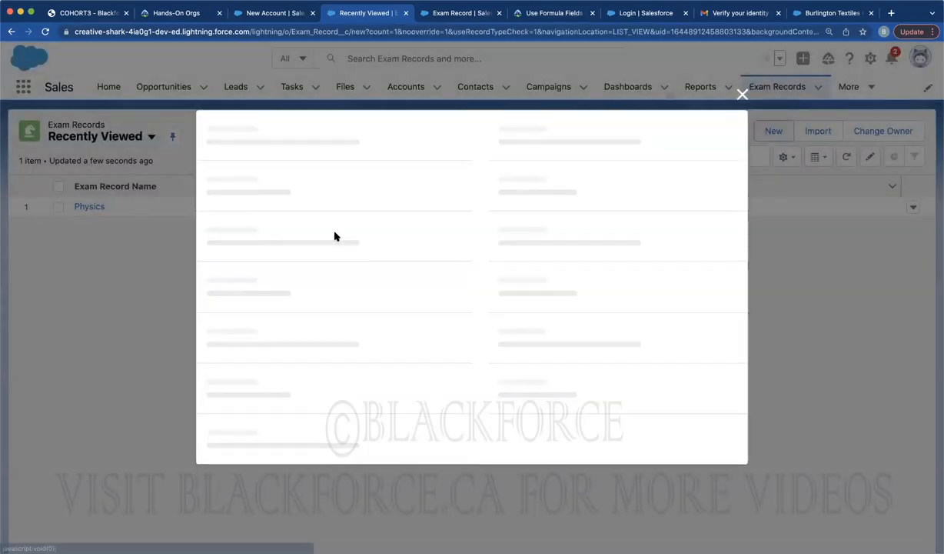
left_click(238, 278)
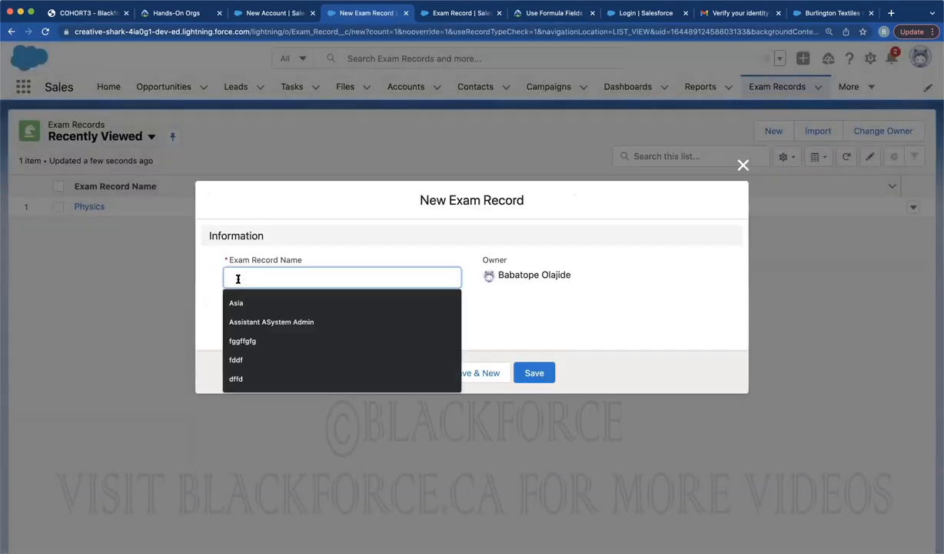
type("Chemistry")
left_click(248, 327)
type("95")
left_click(534, 372)
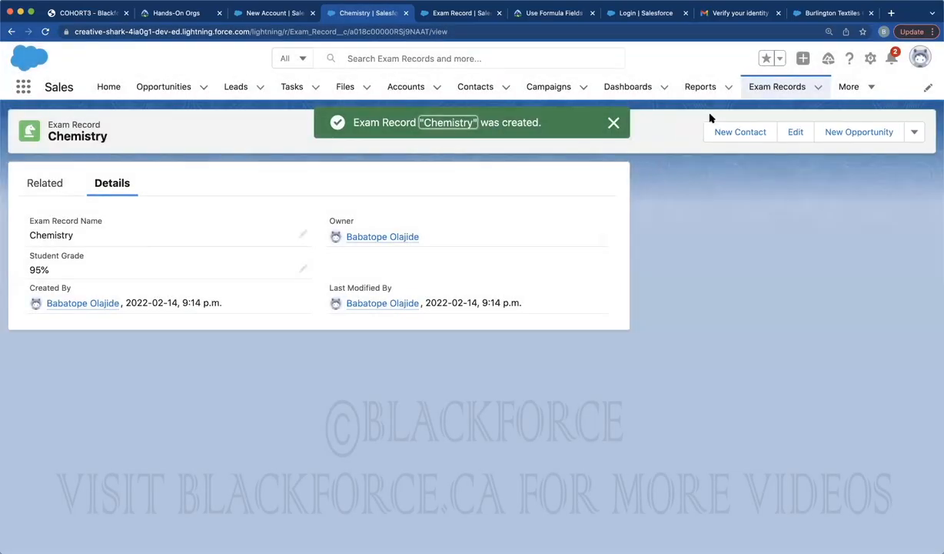
Go from Exam Records to the Students list via More
left_click(774, 88)
left_click(852, 89)
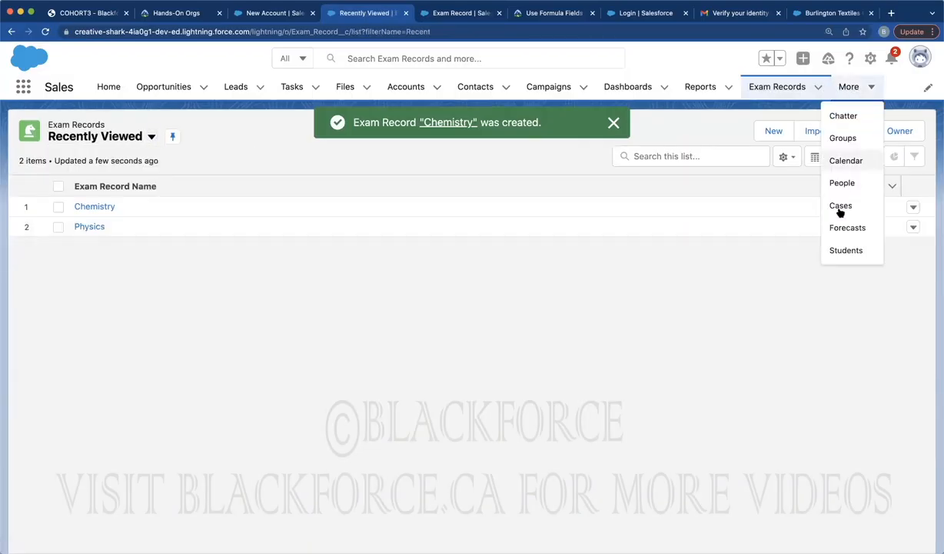
left_click(837, 248)
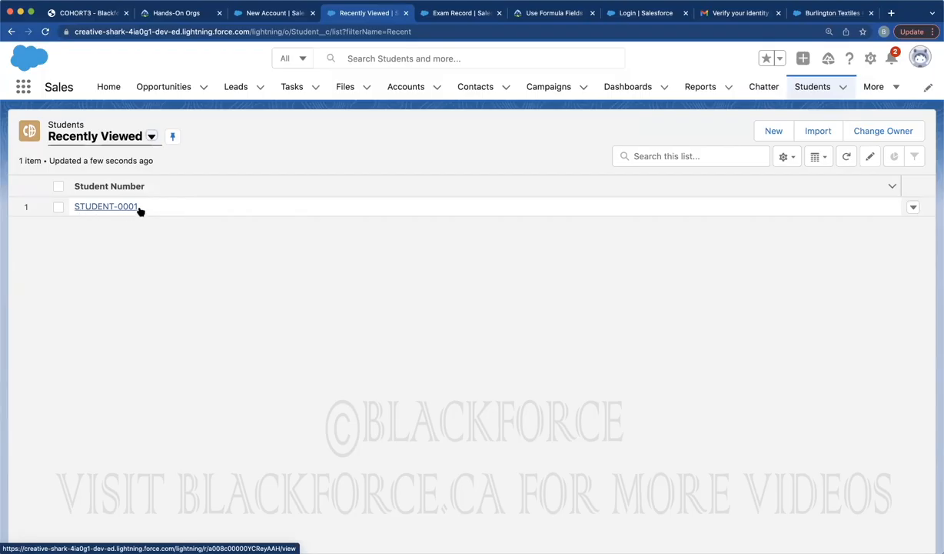
Save a new student with the student's name as STUDENT-0002 and view its empty Related lists
left_click(772, 131)
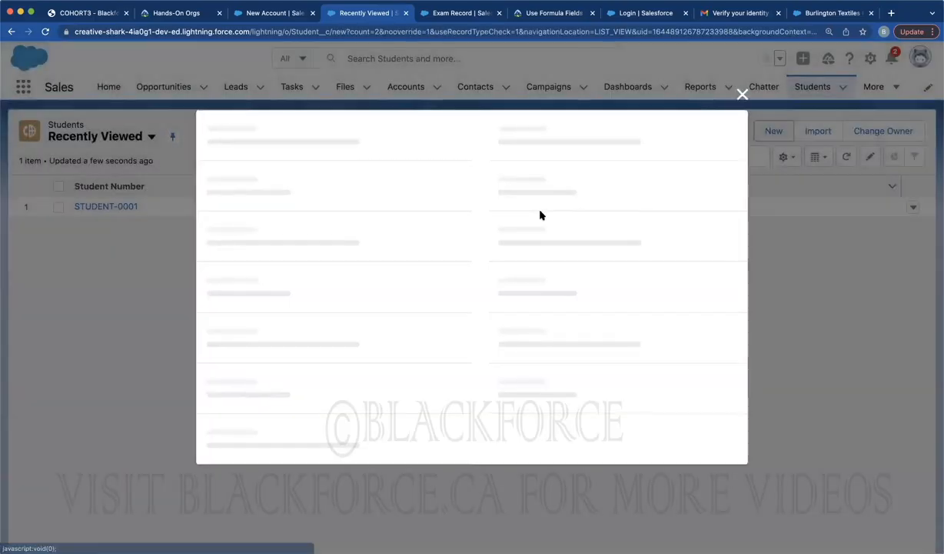
left_click(337, 322)
type("John Doe")
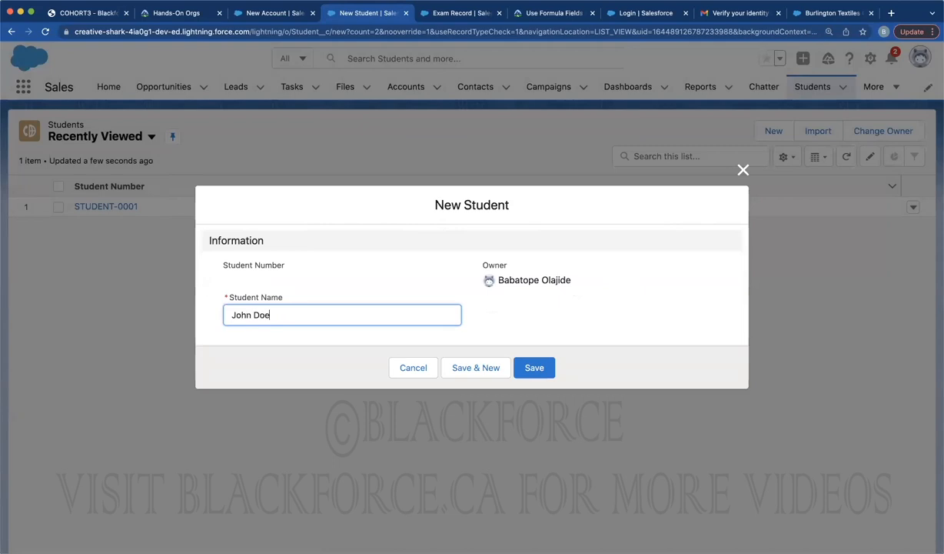
left_click(532, 367)
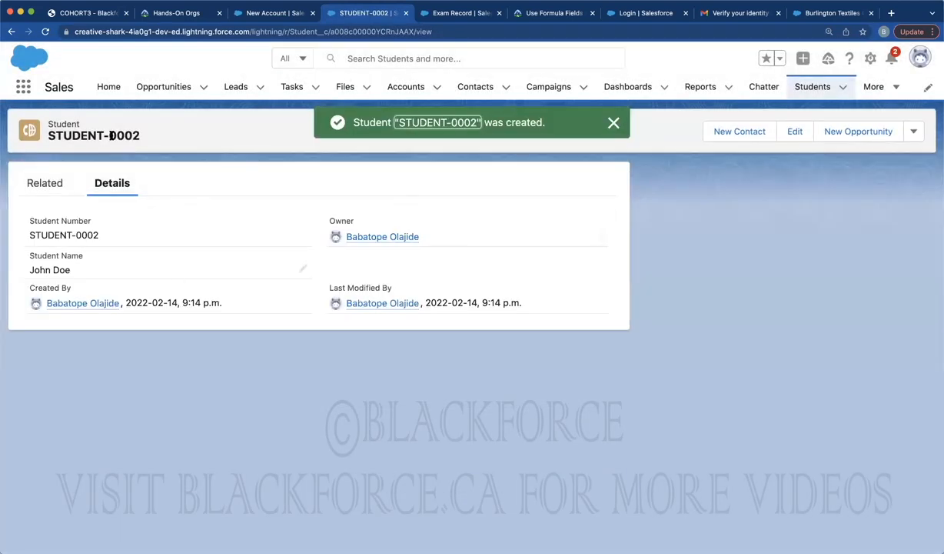
triple_click(112, 135)
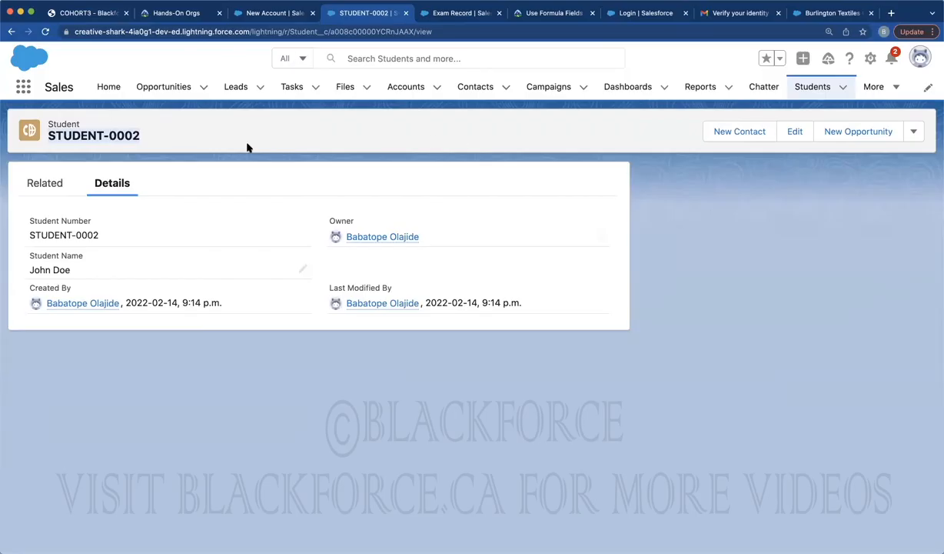
left_click(46, 185)
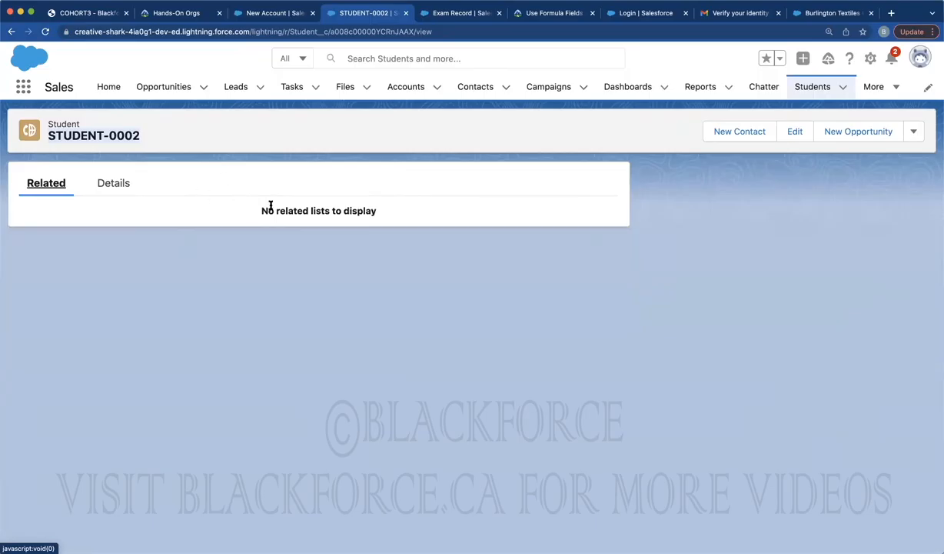
Open Schema Builder from the Setup Quick Find
left_click(444, 13)
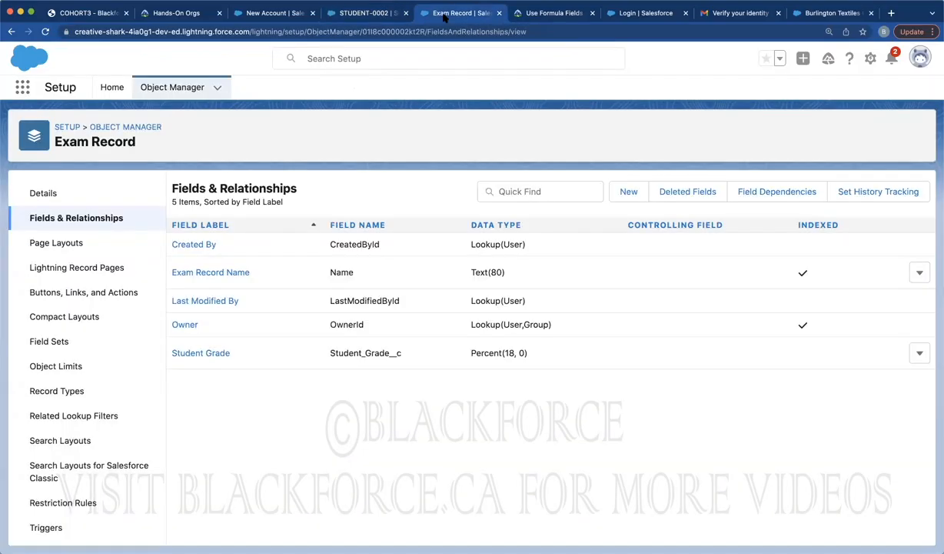
left_click(111, 87)
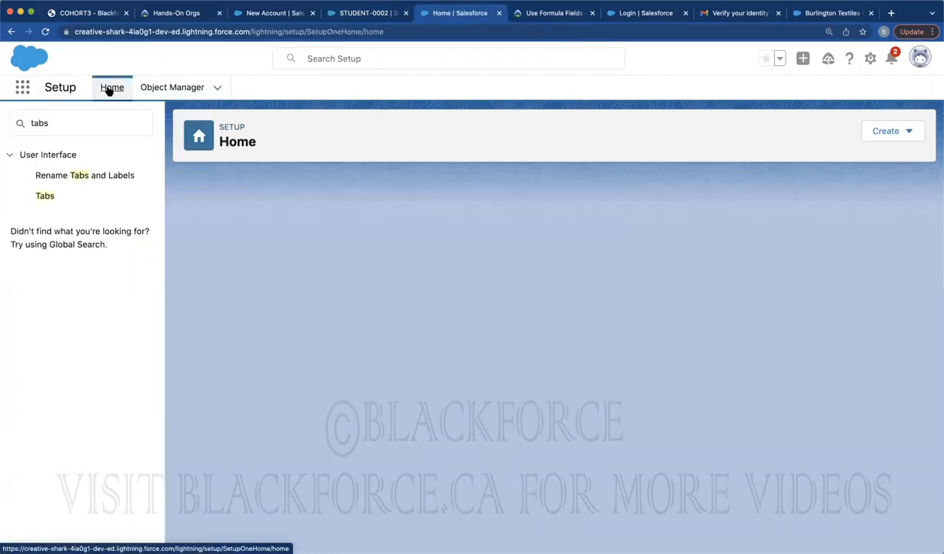
triple_click(73, 123)
type("sche")
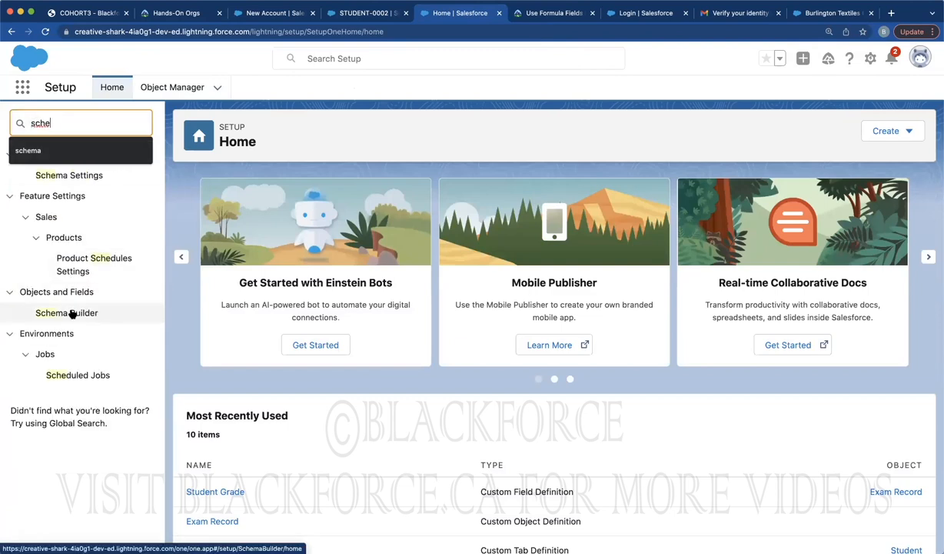
left_click(71, 313)
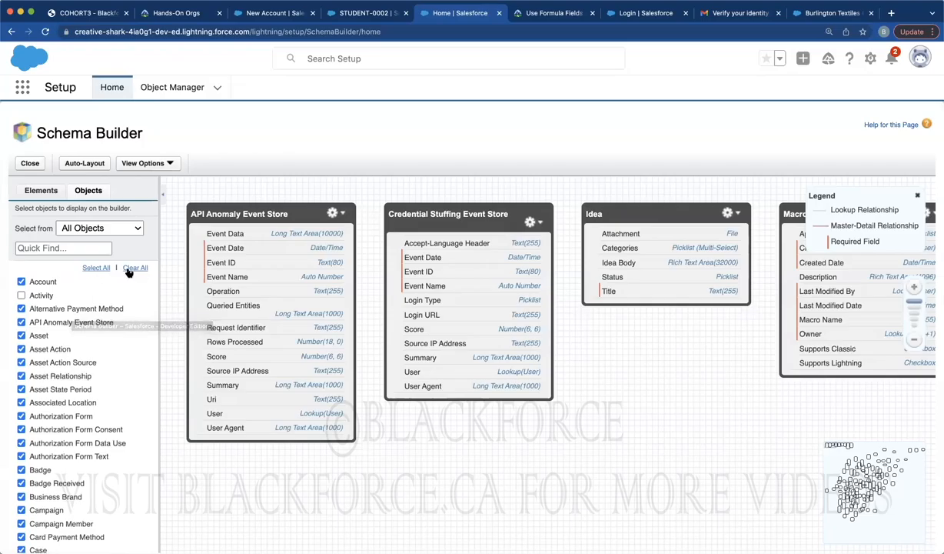
Clear the diagram, add Student and Exam Record side by side, then return to STUDENT-0002
left_click(127, 269)
left_click(84, 247)
type("student")
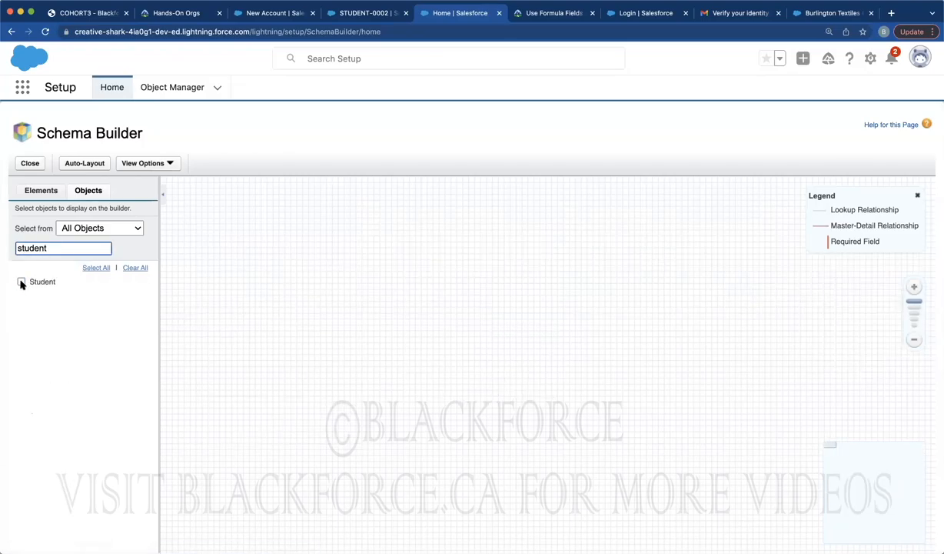
left_click(21, 282)
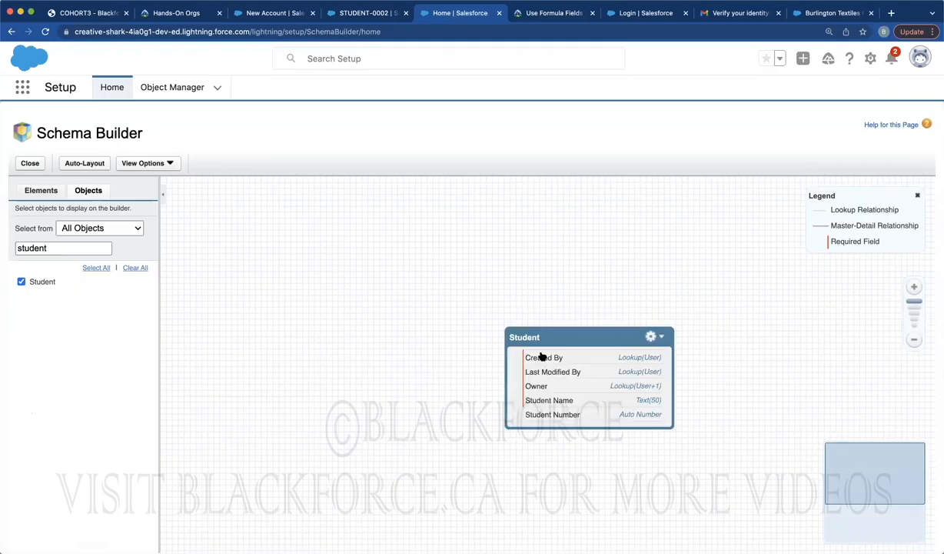
left_click_drag(541, 339, 416, 299)
double_click(52, 247)
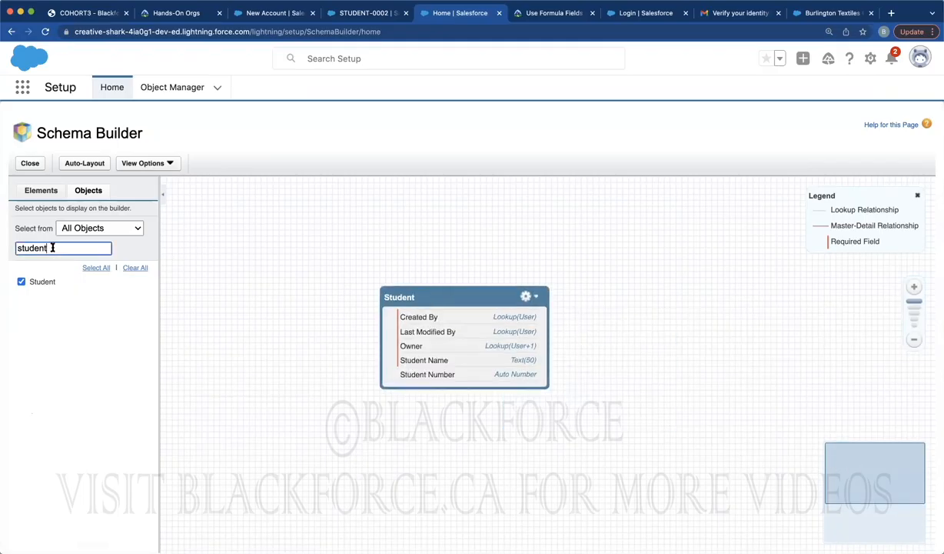
type("exam")
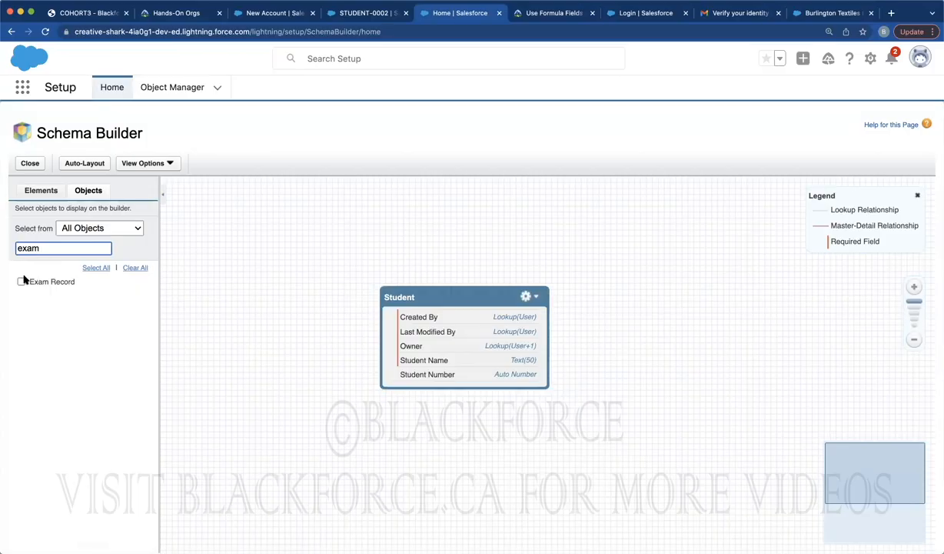
left_click(21, 282)
left_click_drag(229, 187, 747, 380)
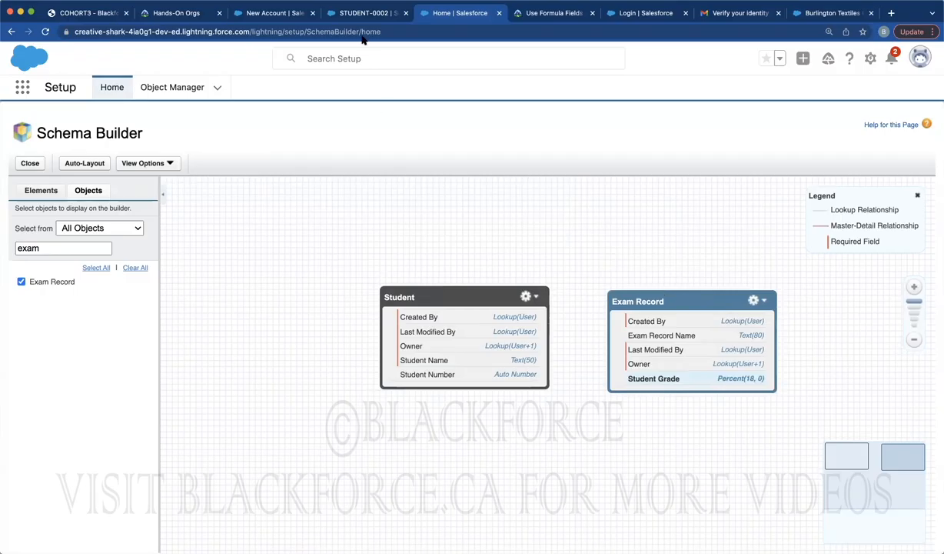
left_click(350, 14)
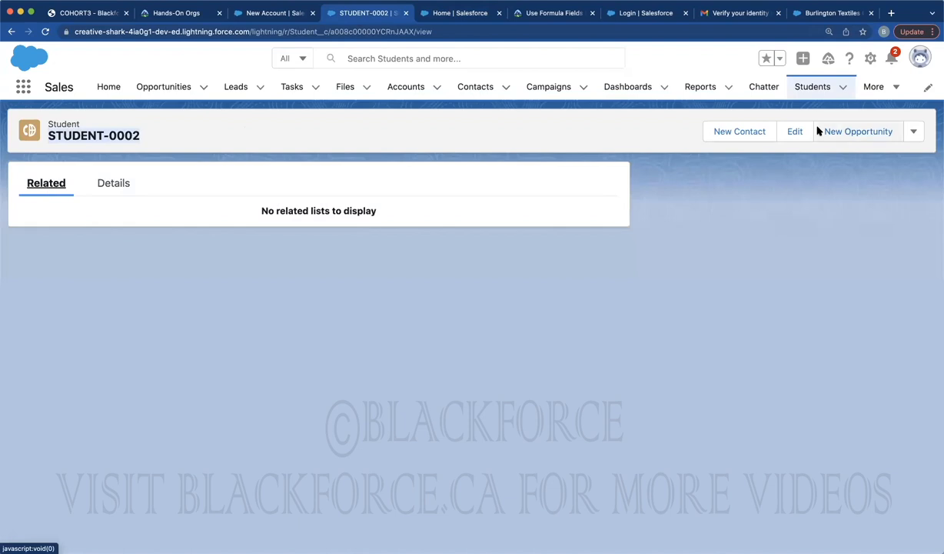
Show the Exam Records list with Chemistry and Physics, then switch to Schema Builder
left_click(872, 87)
left_click(856, 228)
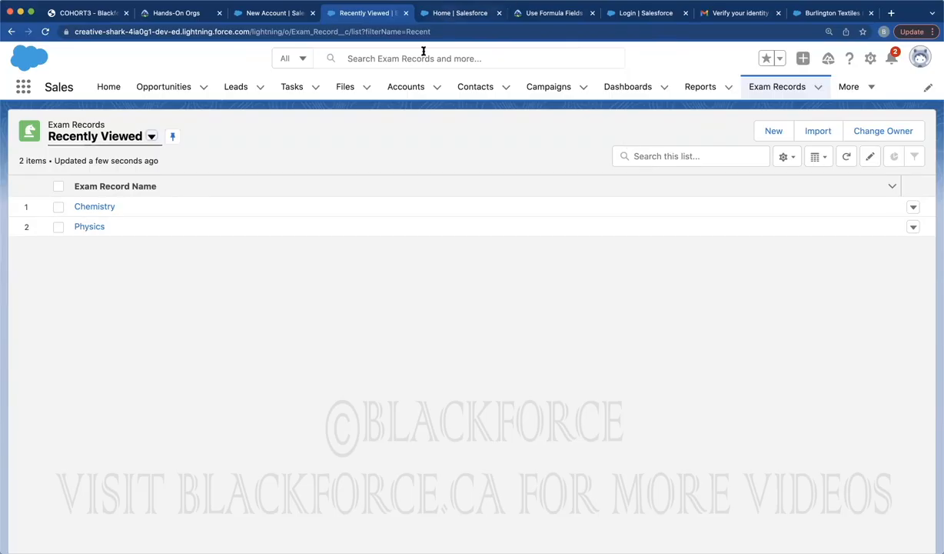
key("ctrl+Tab")
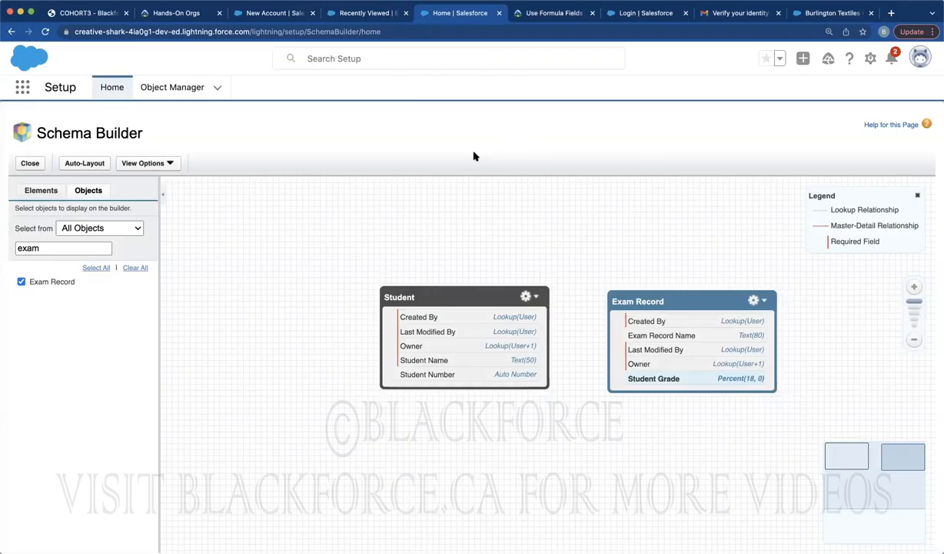
left_click(382, 15)
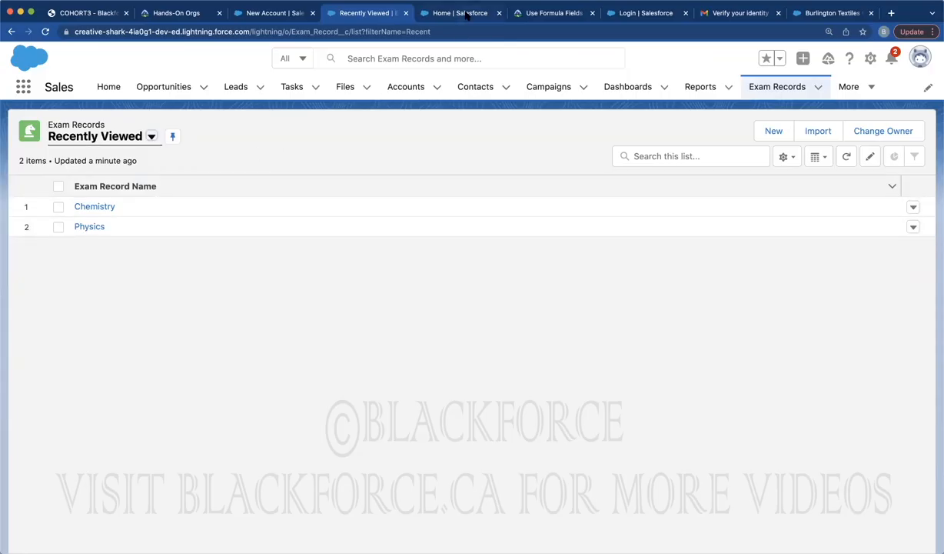
key("ctrl+Tab")
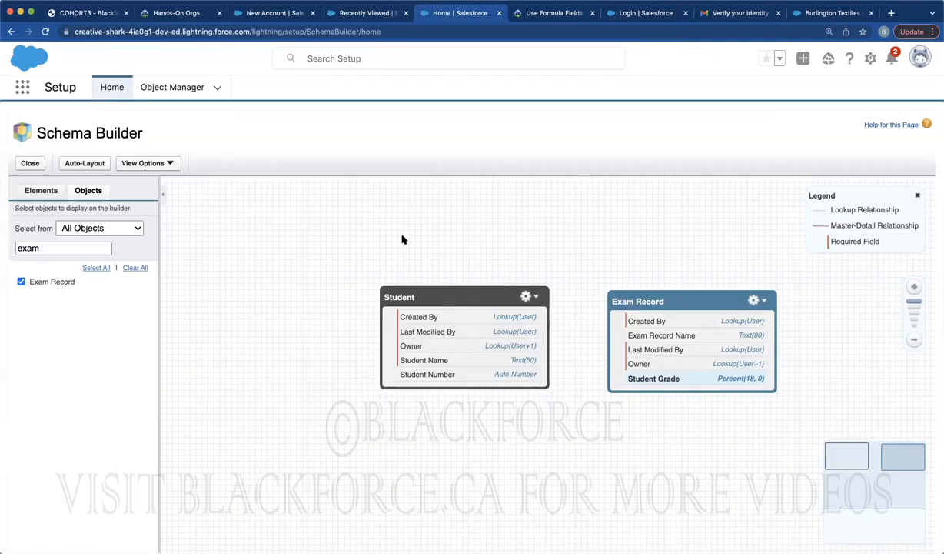
Find Exam Record in Object Manager via 'exam' and begin a Master-Detail Relationship field
left_click(158, 88)
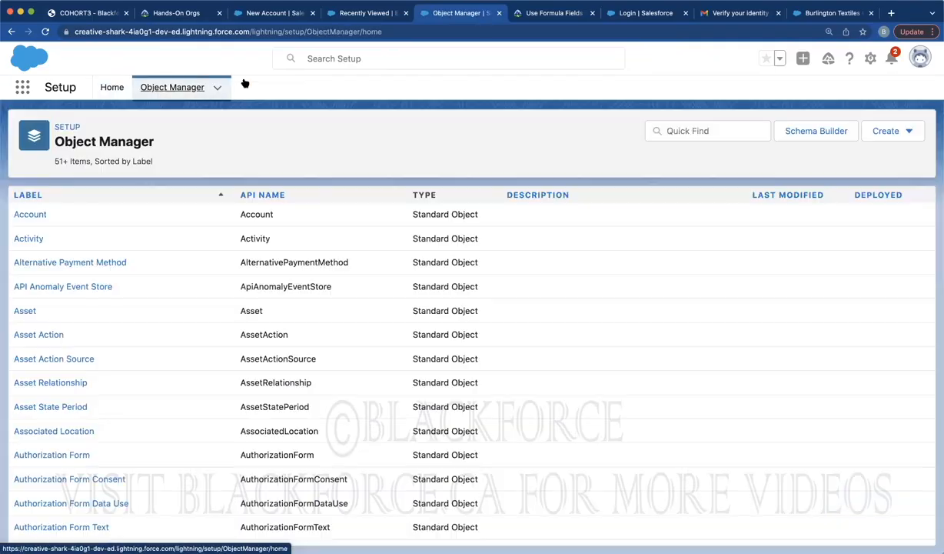
left_click(723, 130)
type("exam")
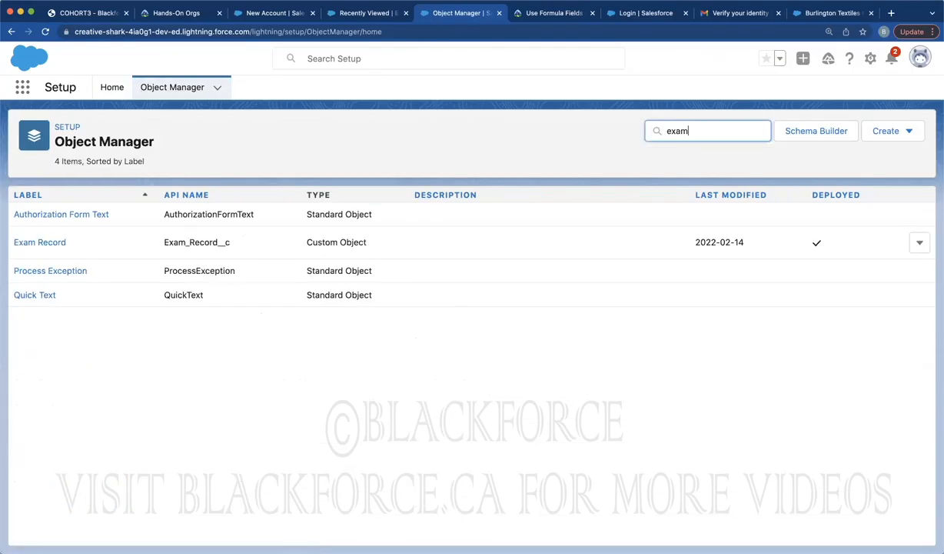
left_click(50, 218)
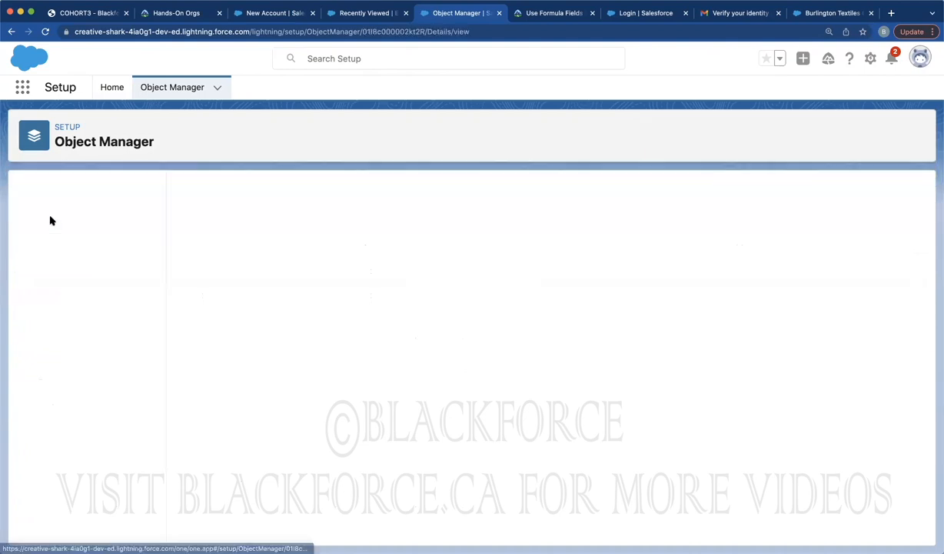
left_click(51, 219)
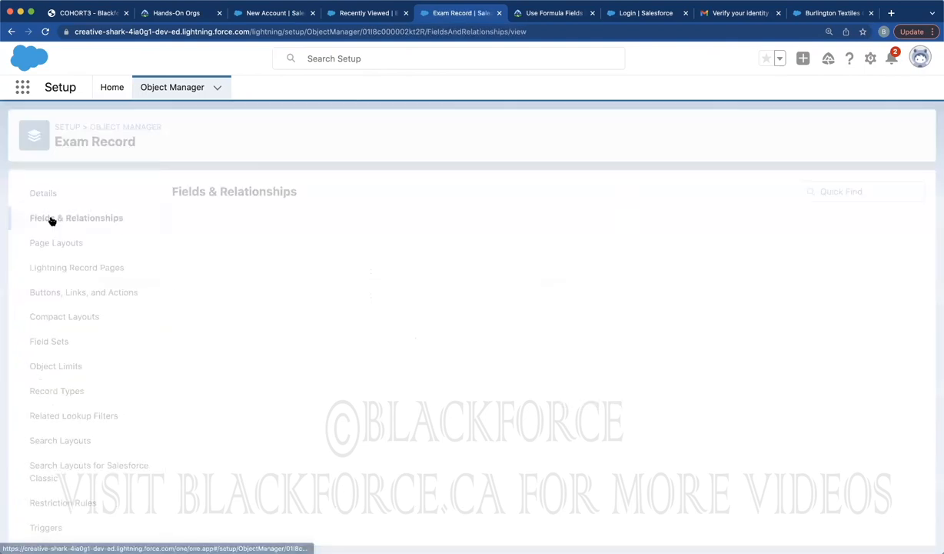
left_click(628, 191)
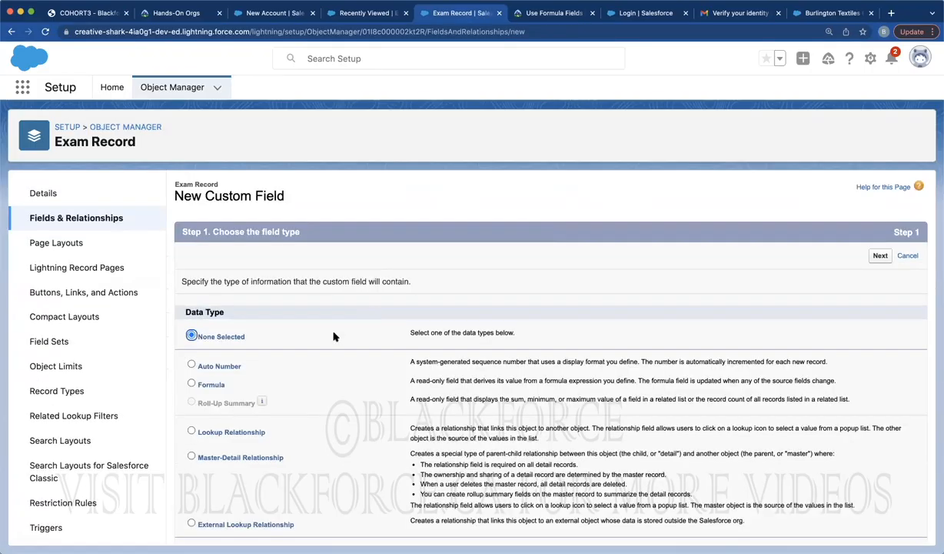
left_click(219, 459)
scroll(515, 397, "down", 5)
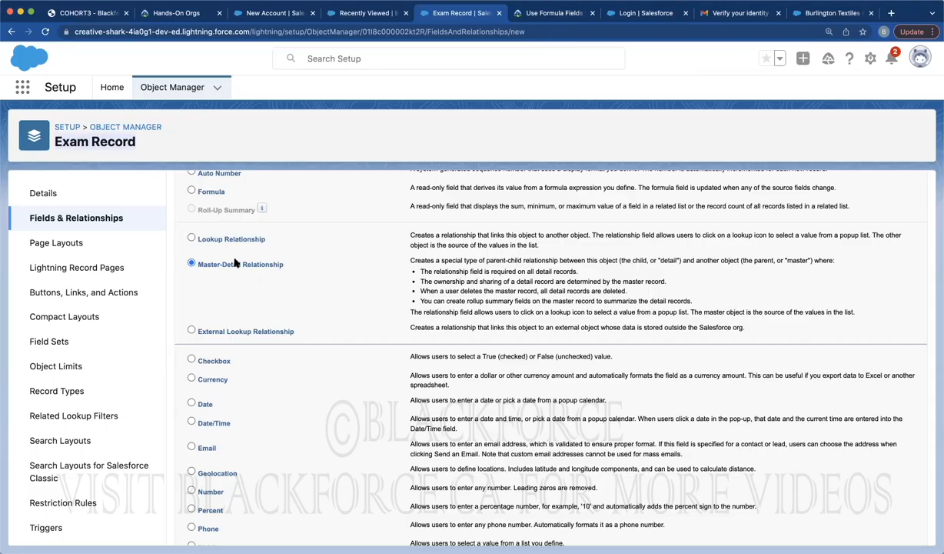
Relate the Master-Detail field to Student and save it, hitting the existing-records error, then open Exam Records
scroll(594, 246, "up", 3)
left_click(880, 255)
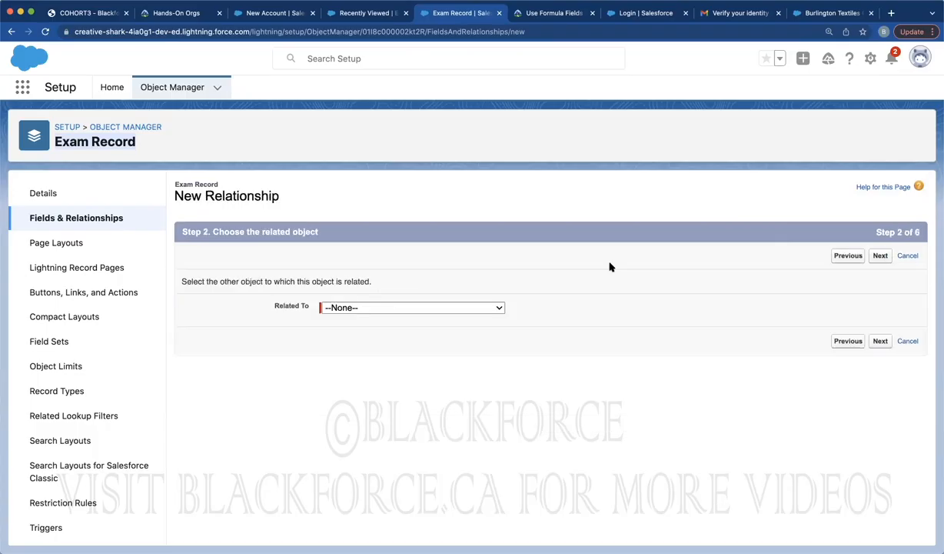
left_click(394, 308)
scroll(384, 439, "down", 10)
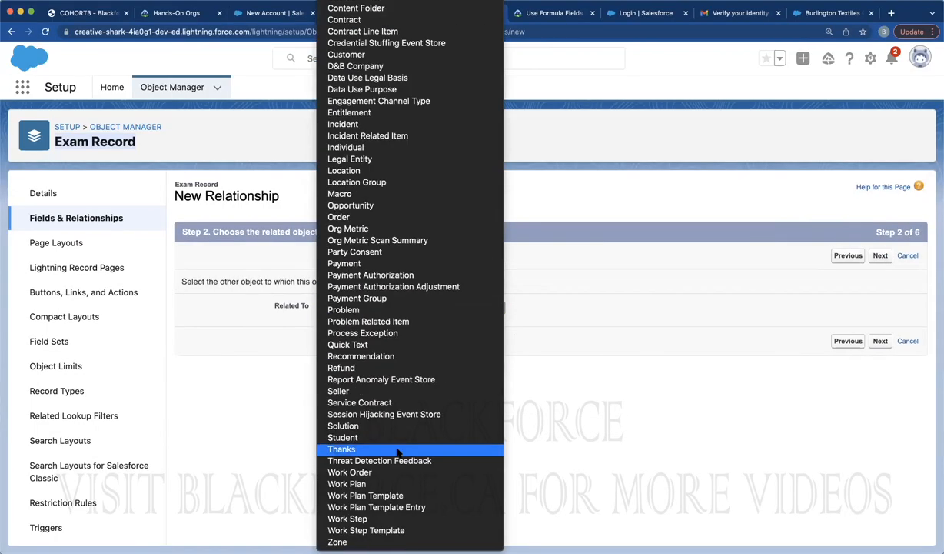
left_click(358, 438)
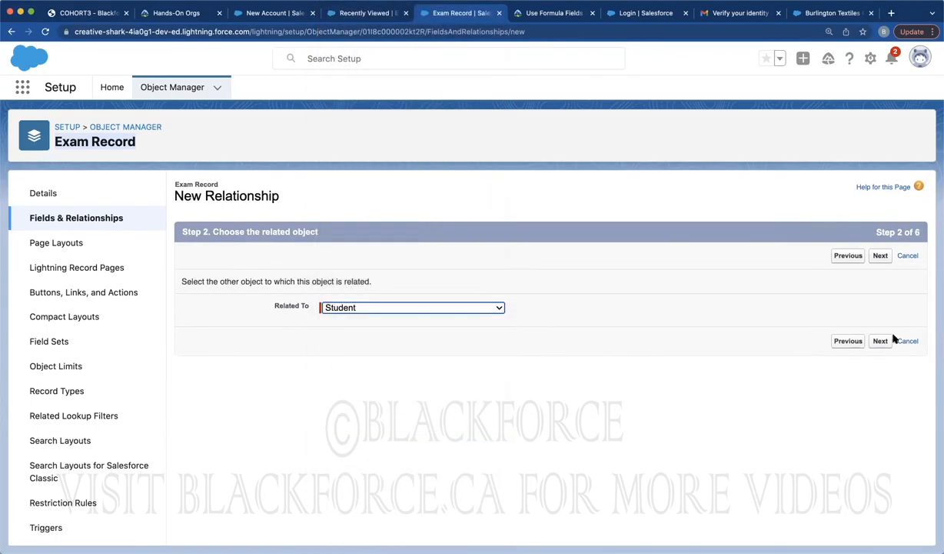
left_click(880, 341)
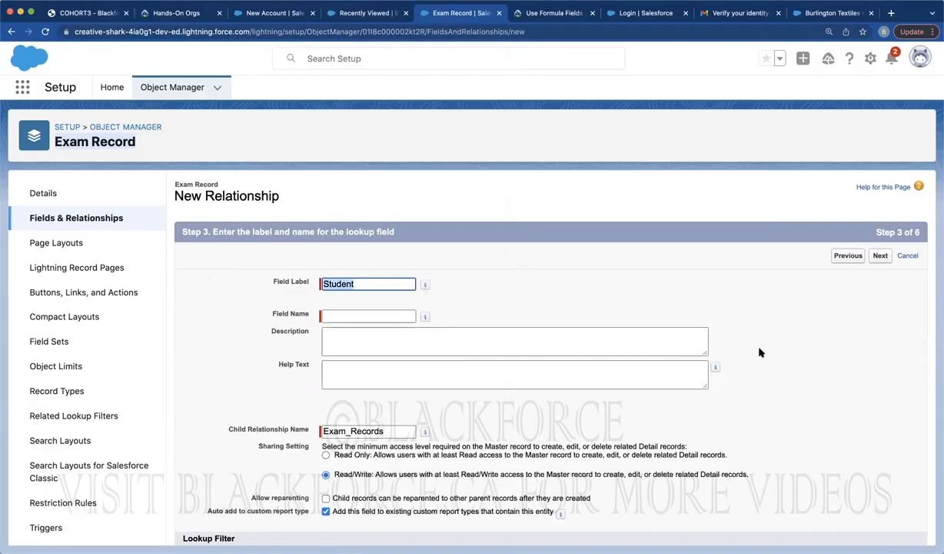
left_click(880, 258)
left_click(880, 257)
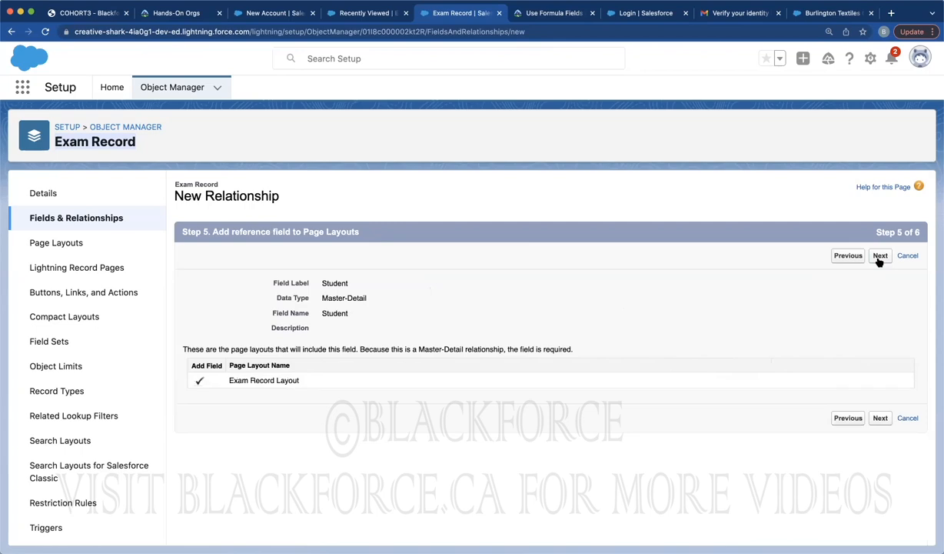
left_click(880, 256)
left_click(880, 260)
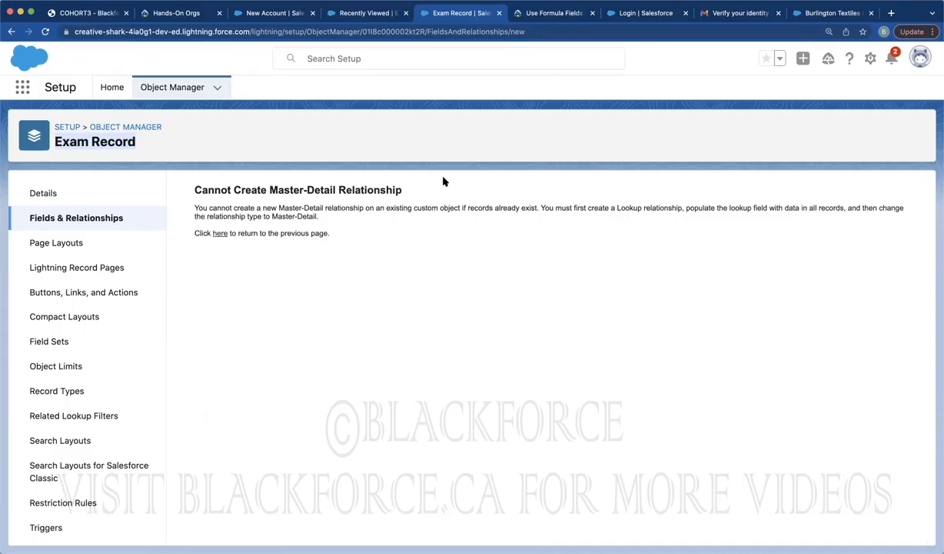
left_click(361, 13)
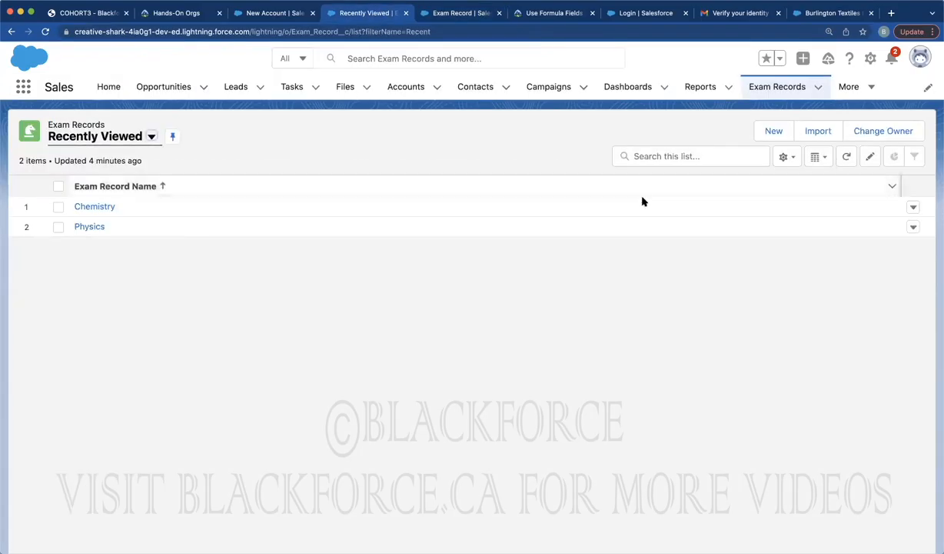
Delete the Chemistry and Physics exam records from the list
left_click(911, 207)
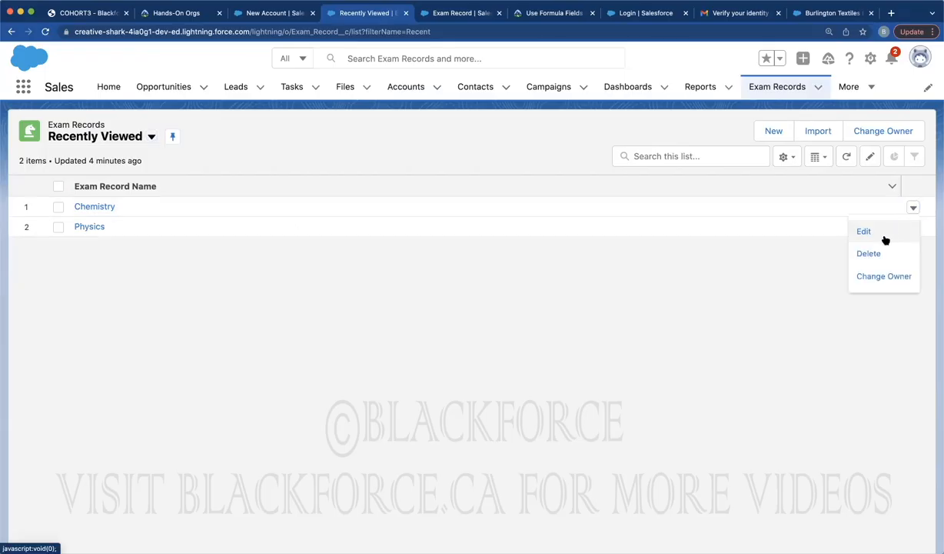
left_click(869, 254)
left_click(622, 311)
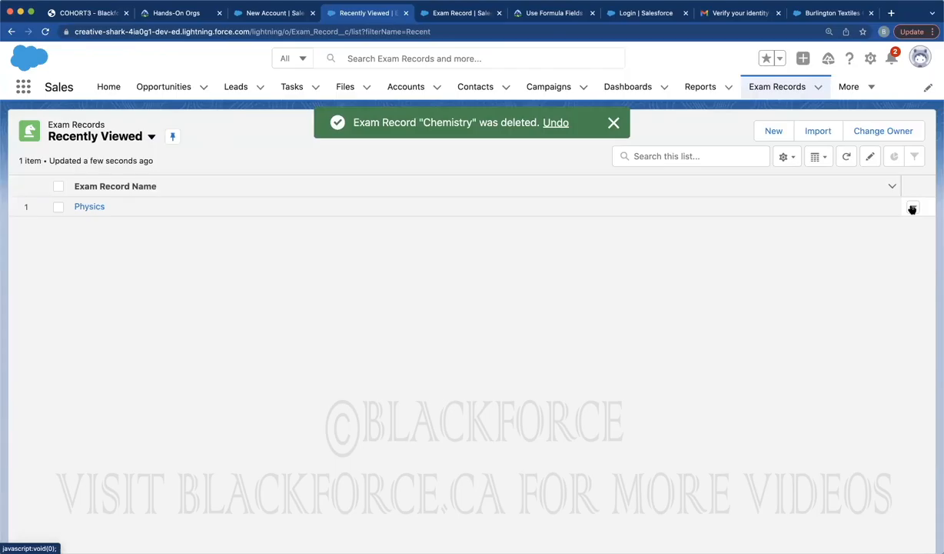
left_click(913, 208)
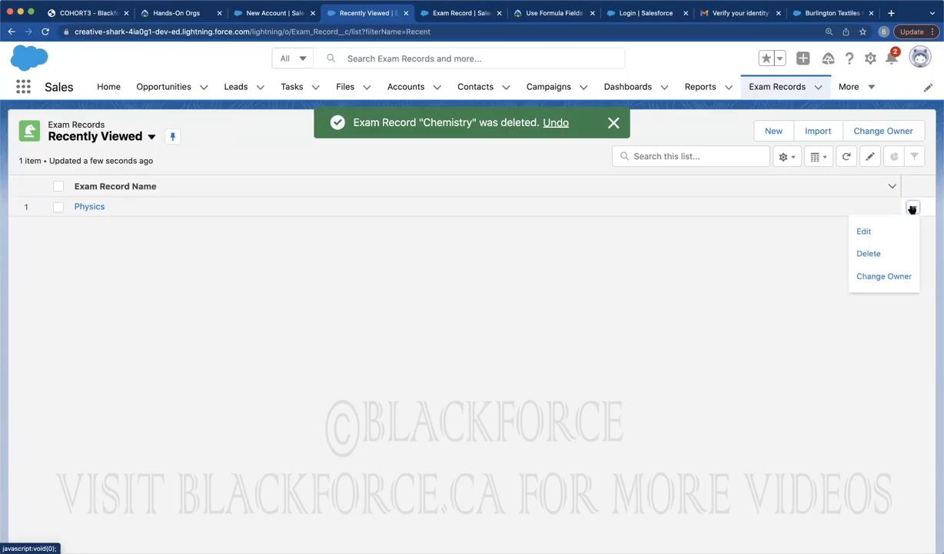
left_click(855, 256)
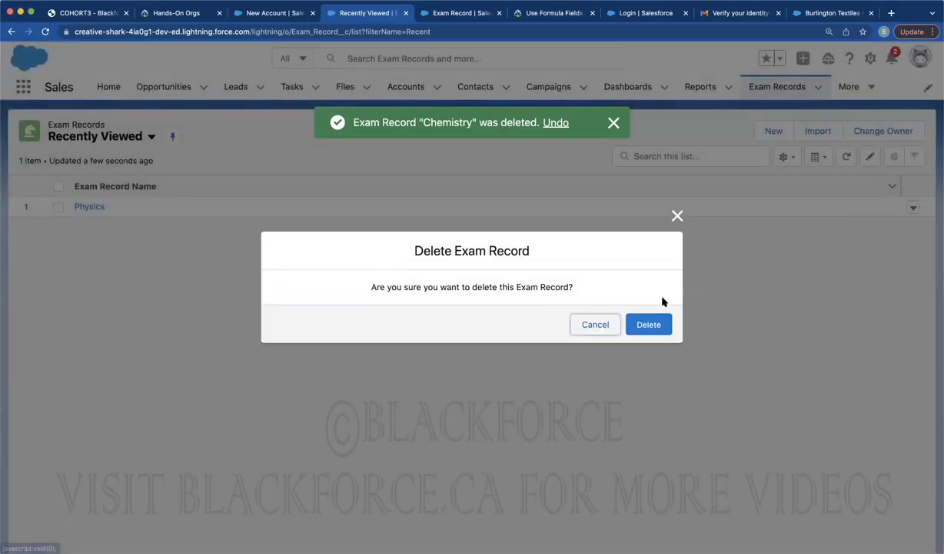
left_click(648, 324)
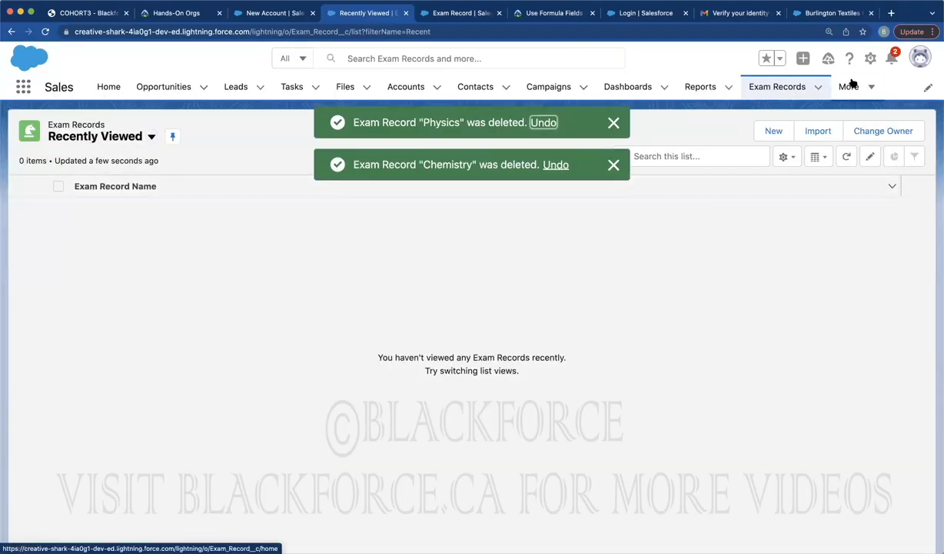
In the Students list, delete STUDENT-0002 and STUDENT-0001
left_click(850, 87)
left_click(844, 250)
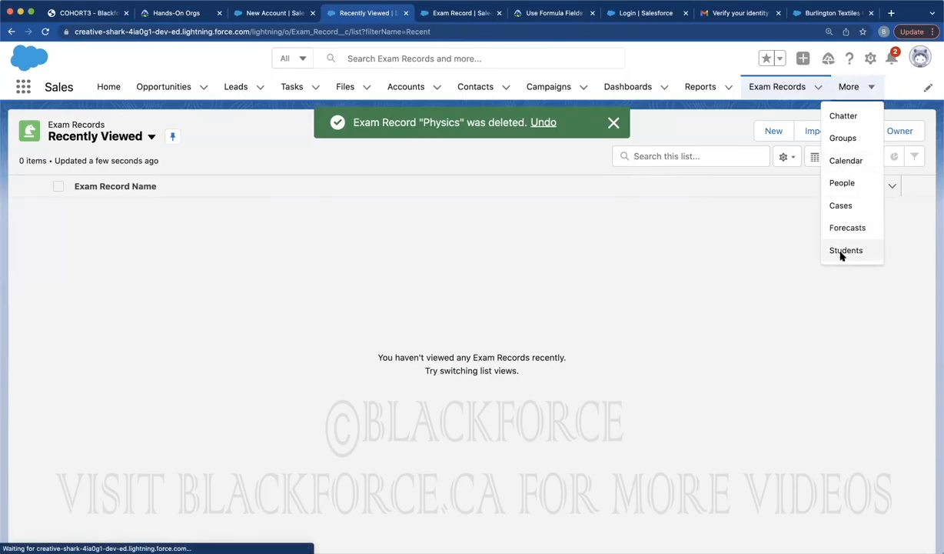
left_click(913, 208)
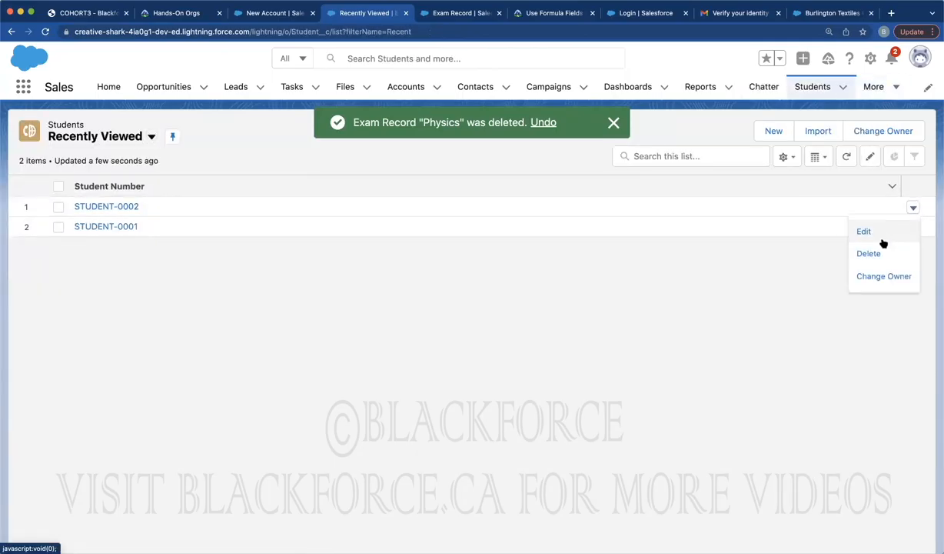
left_click(869, 254)
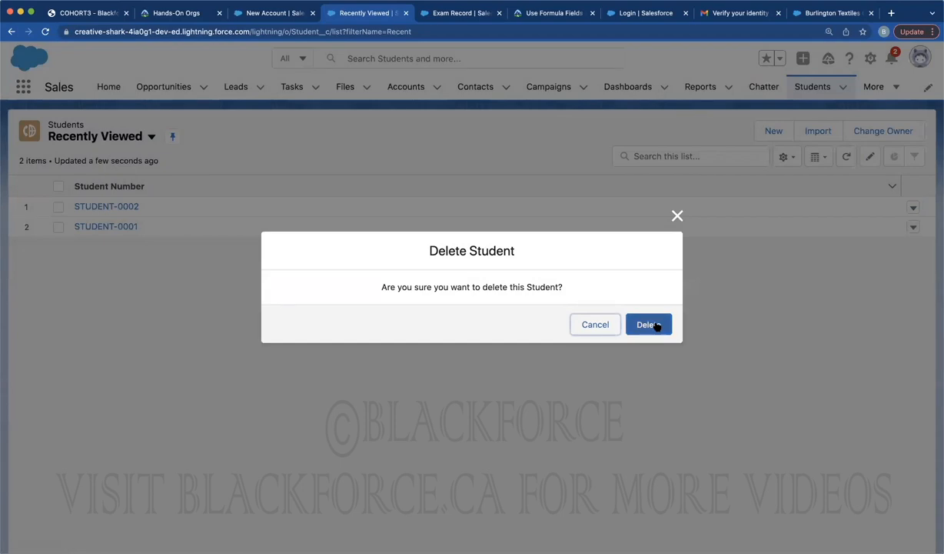
left_click(648, 324)
left_click(912, 207)
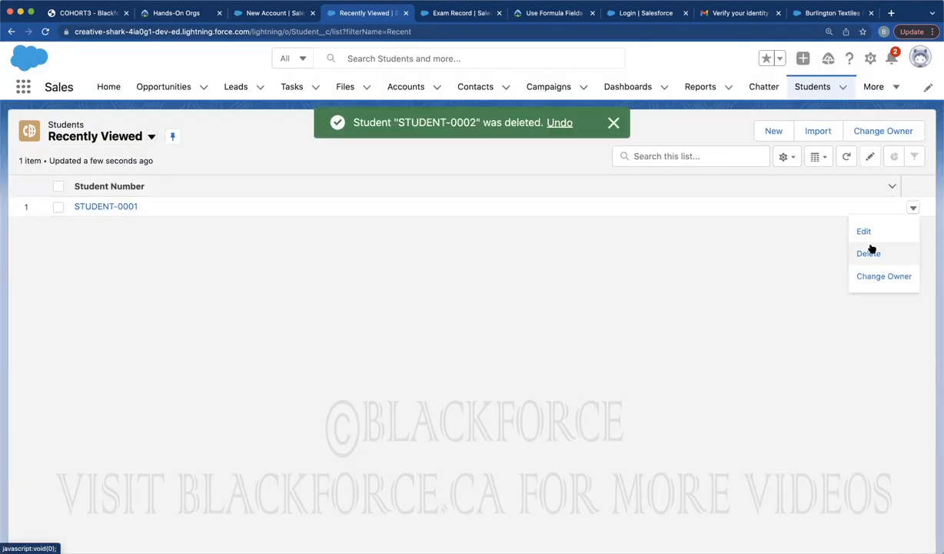
left_click(869, 254)
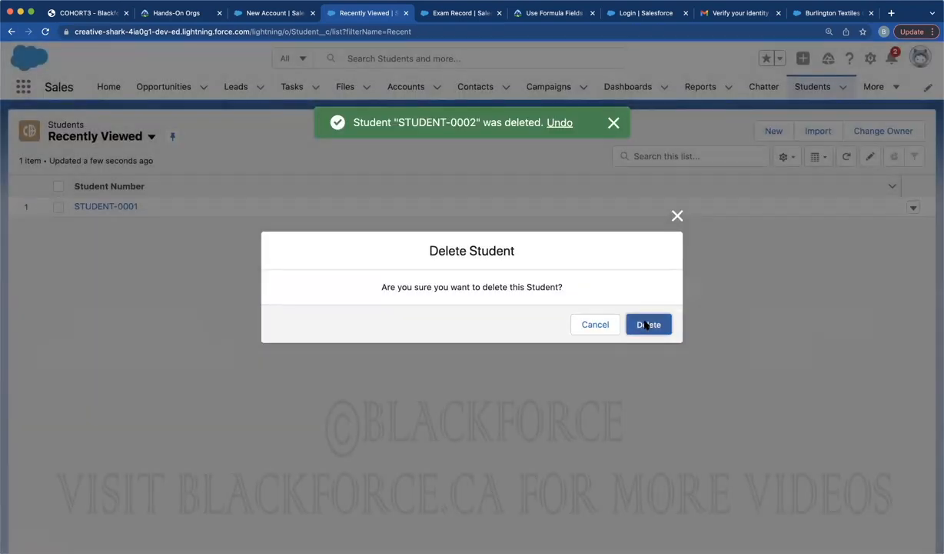
left_click(645, 324)
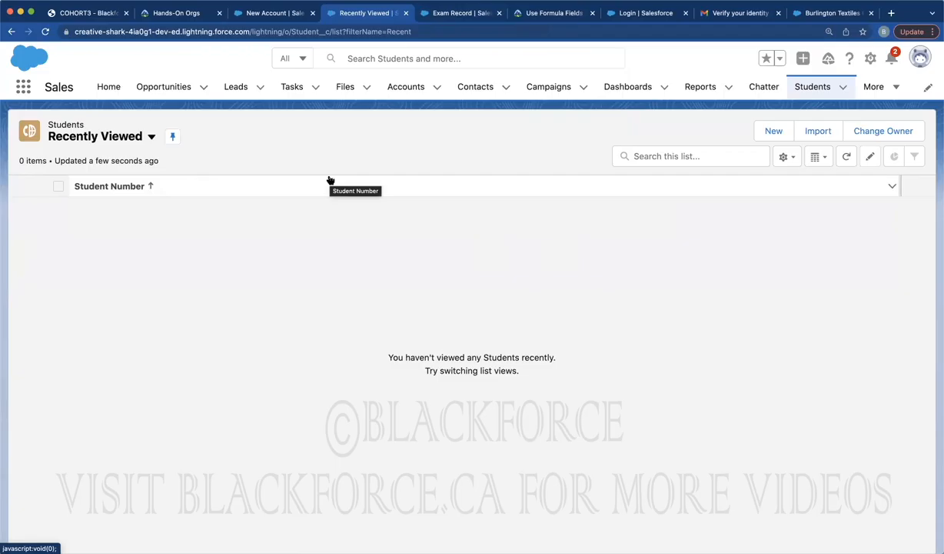
Begin a new Master-Detail Relationship field on Exam Record related to Student
left_click(458, 13)
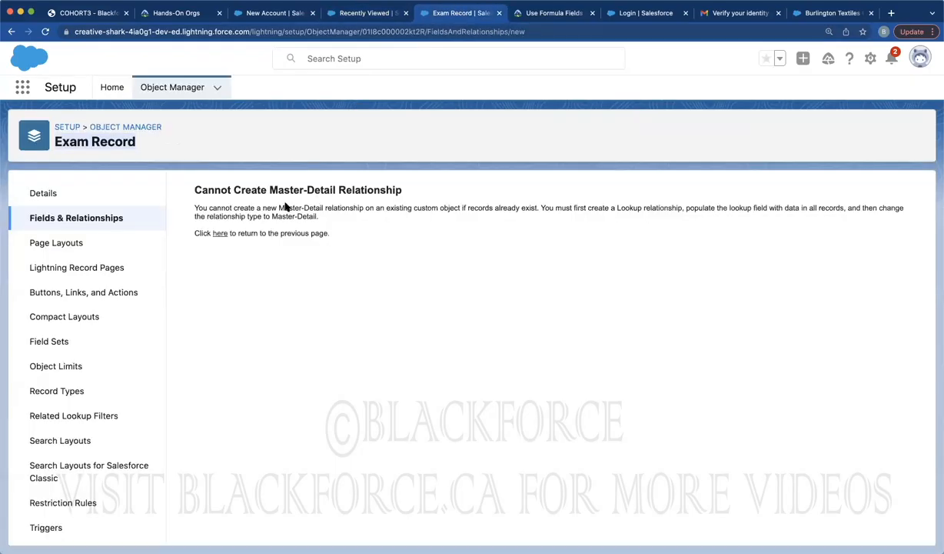
left_click(219, 232)
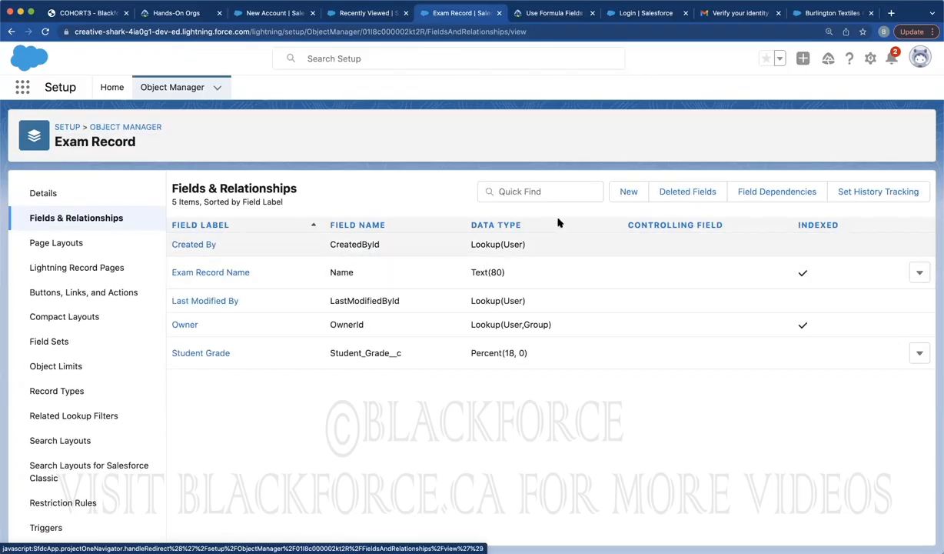
left_click(623, 191)
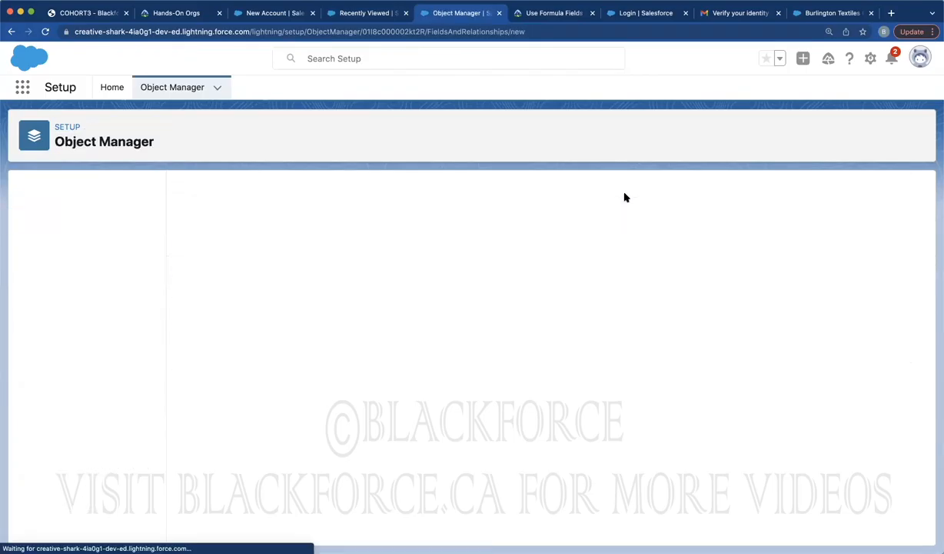
left_click(196, 457)
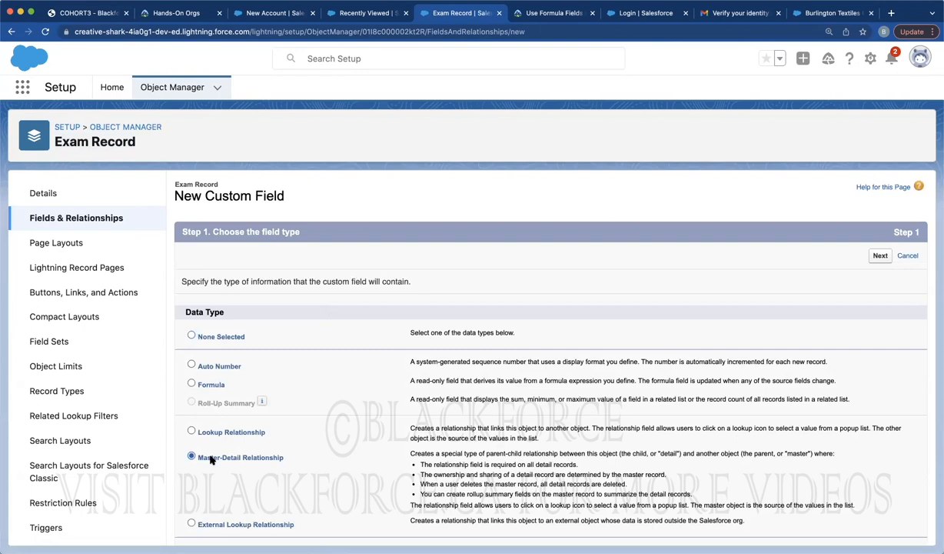
left_click(878, 257)
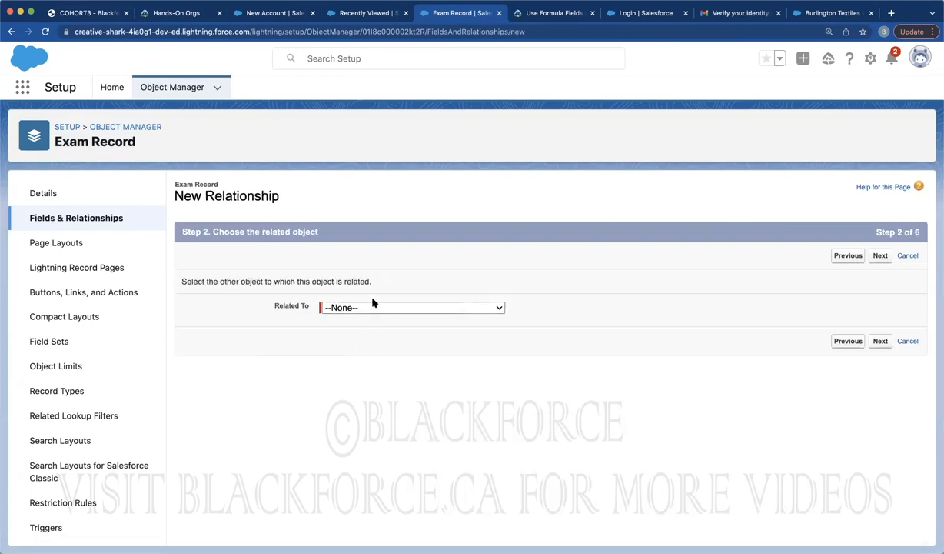
left_click(373, 303)
scroll(350, 434, "down", 10)
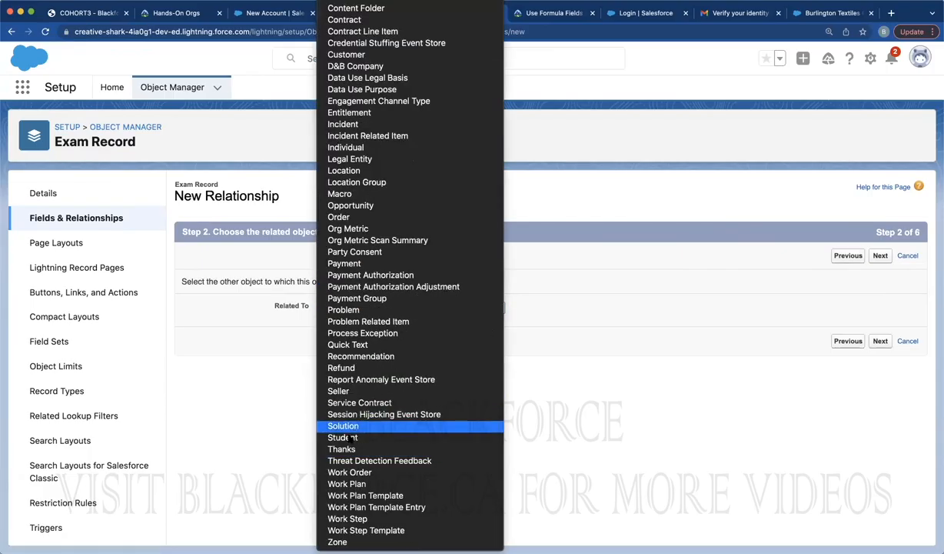
left_click(347, 436)
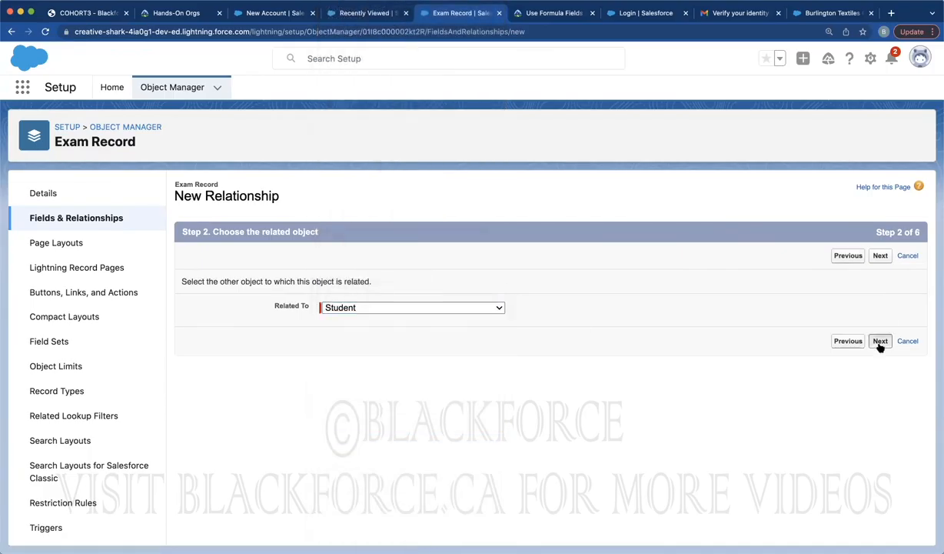
Accept the 'Student' label and default security and layouts, and save the field
left_click(881, 342)
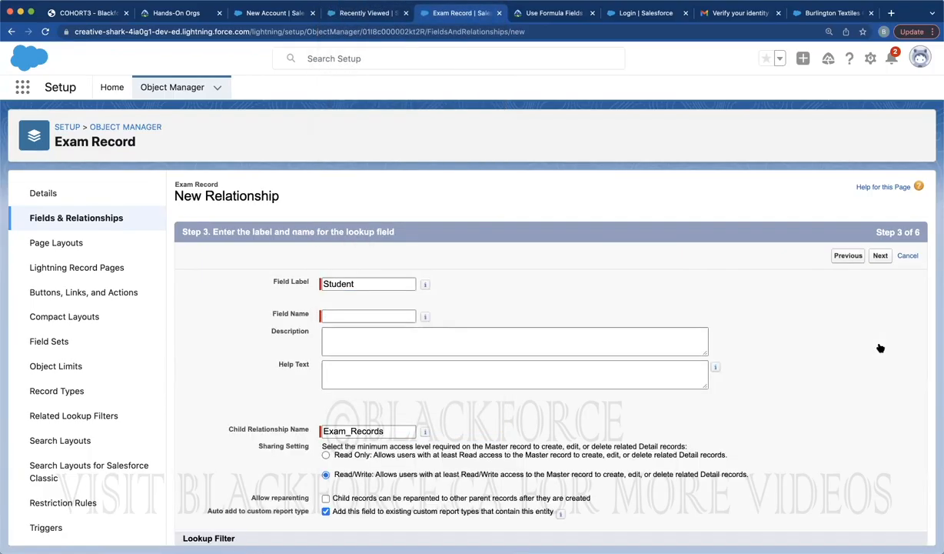
left_click(482, 296)
scroll(807, 415, "down", 3)
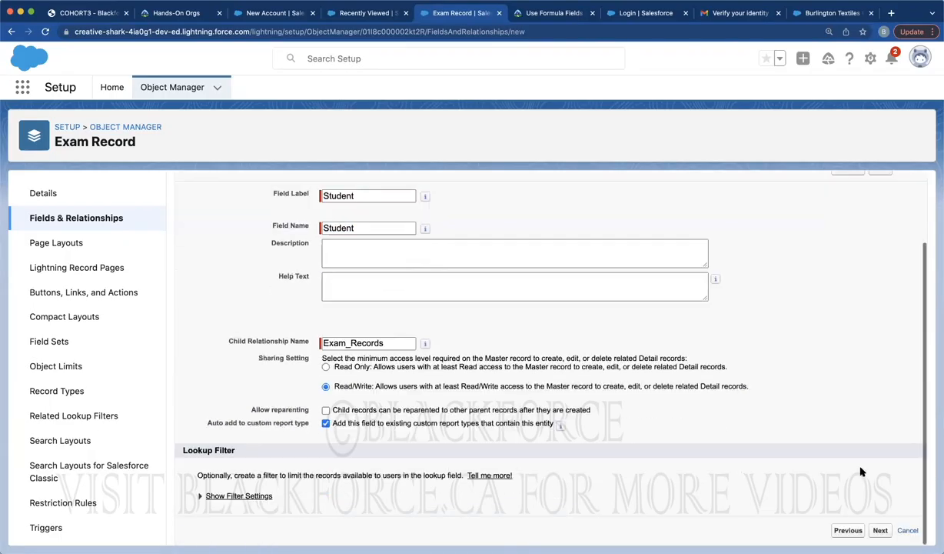
left_click(881, 530)
left_click(880, 255)
left_click(880, 255)
left_click(877, 256)
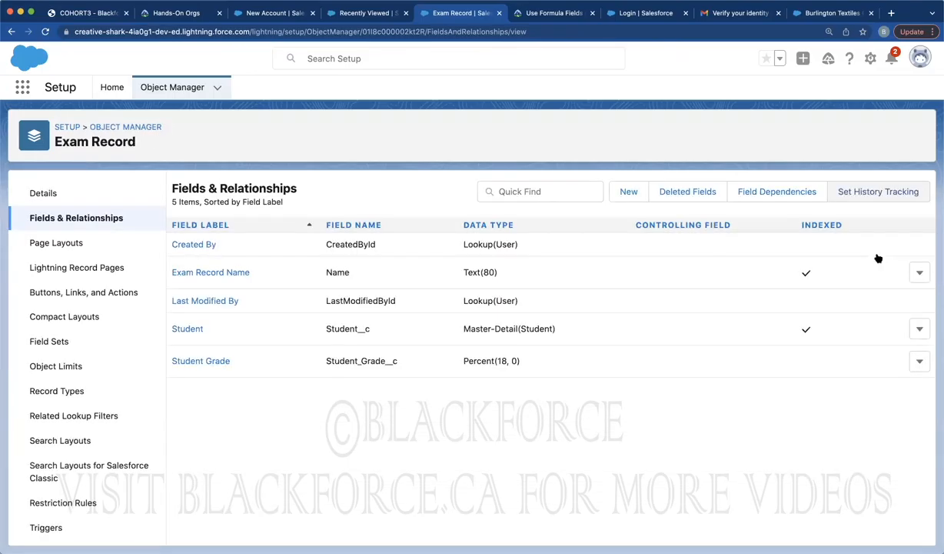
Open Schema Builder from the Setup home page
left_click(112, 87)
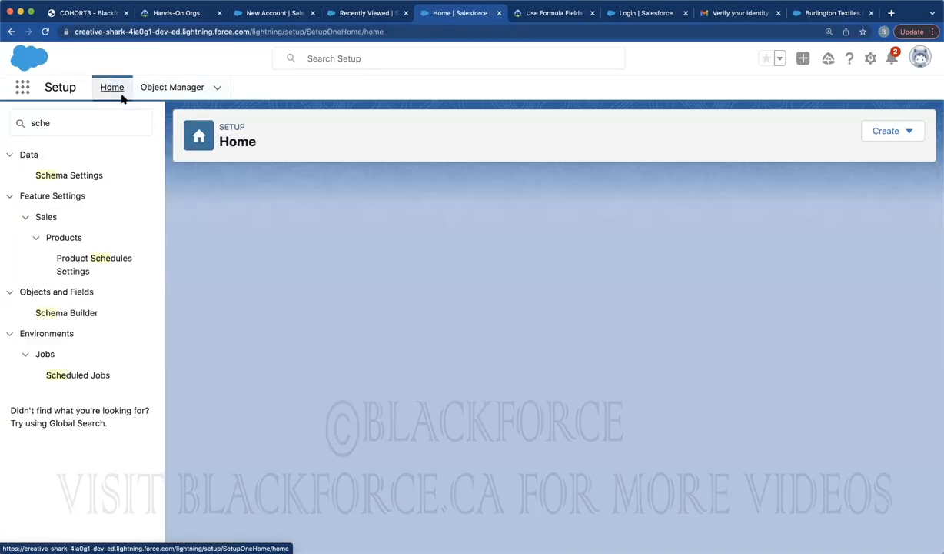
left_click(98, 117)
left_click(153, 93)
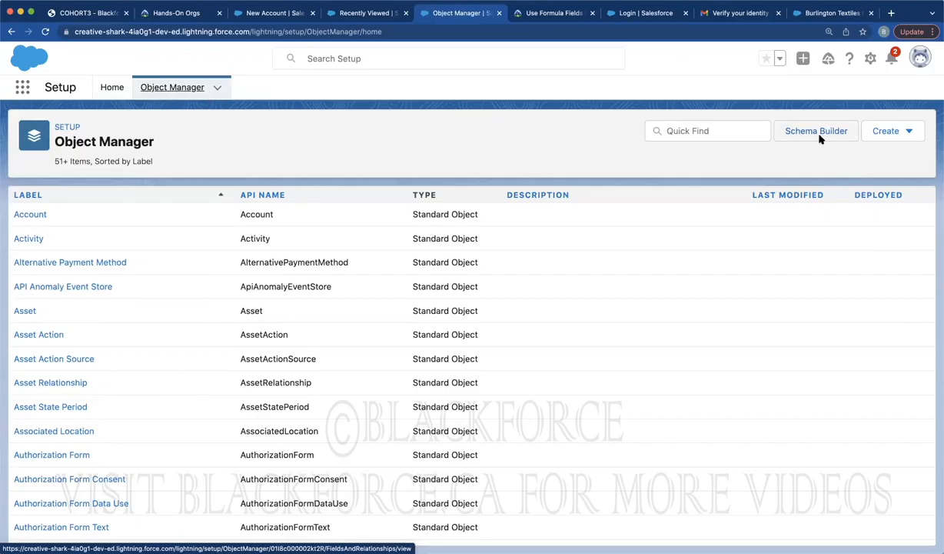
left_click(112, 88)
left_click(74, 121)
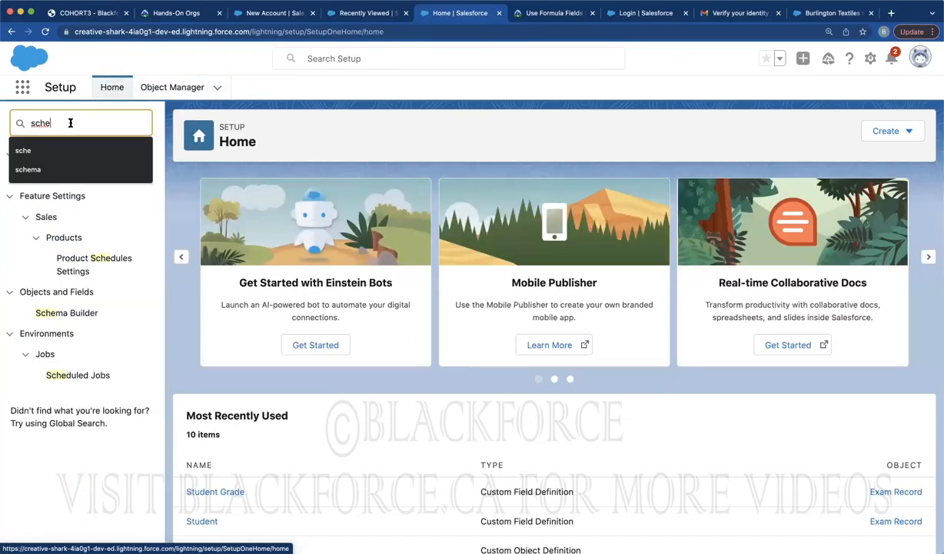
left_click(60, 315)
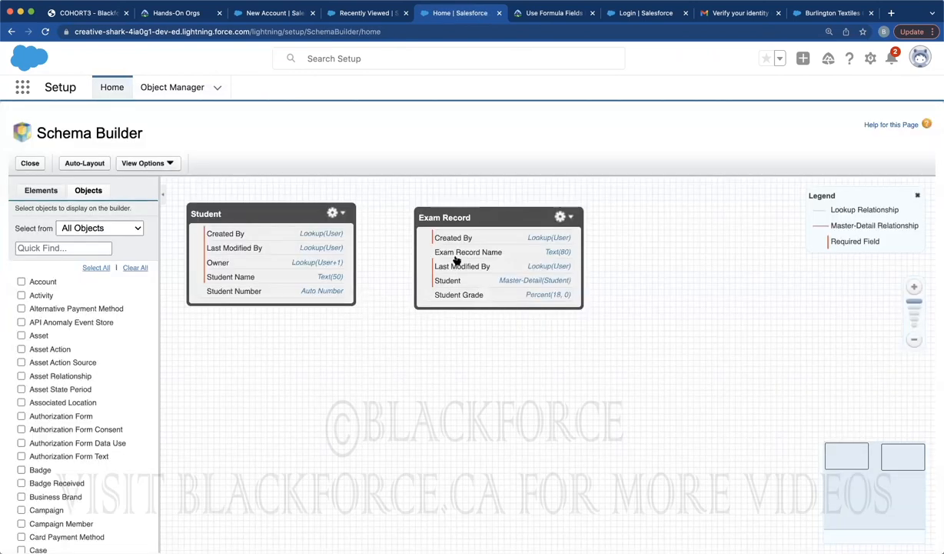
Arrange Student and Exam Record to show their Master-Detail link, then return to the Students list
left_click_drag(461, 221, 644, 262)
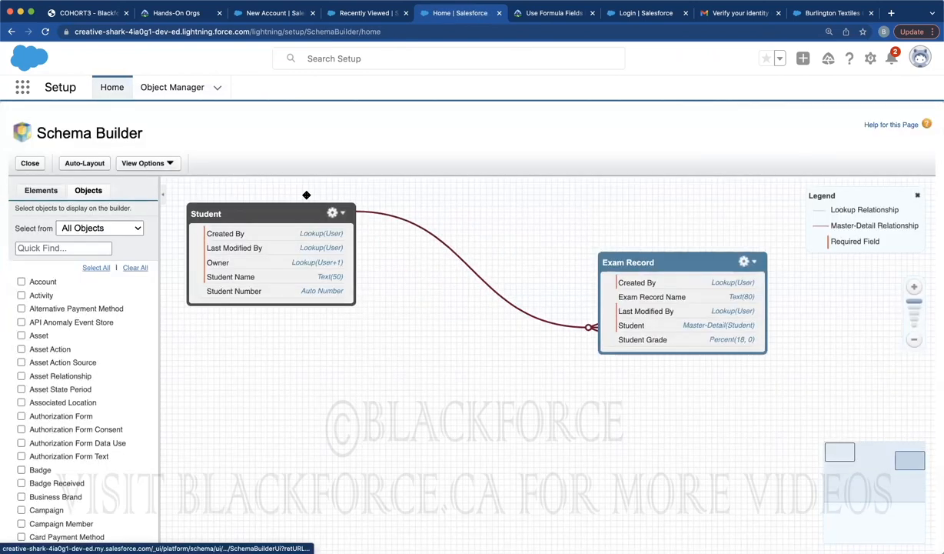
left_click_drag(280, 215, 368, 269)
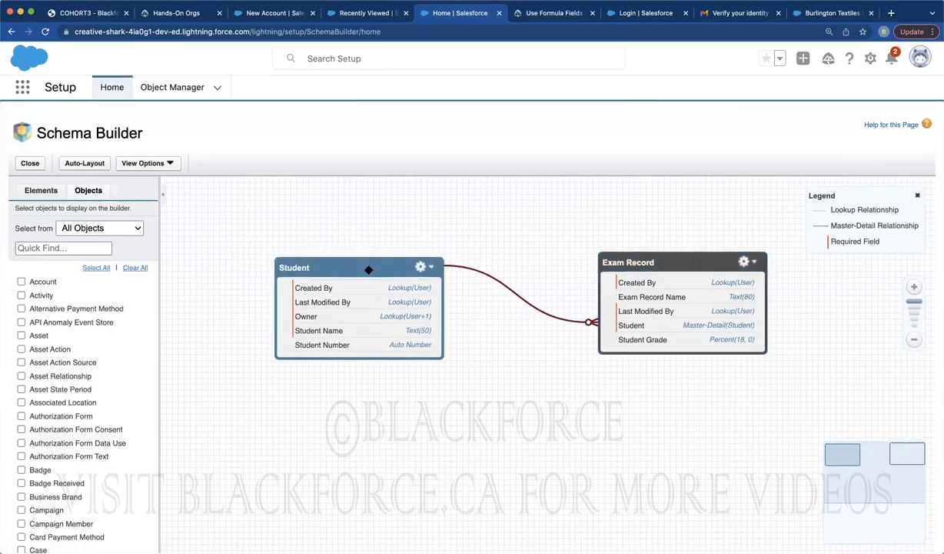
left_click_drag(368, 269, 365, 250)
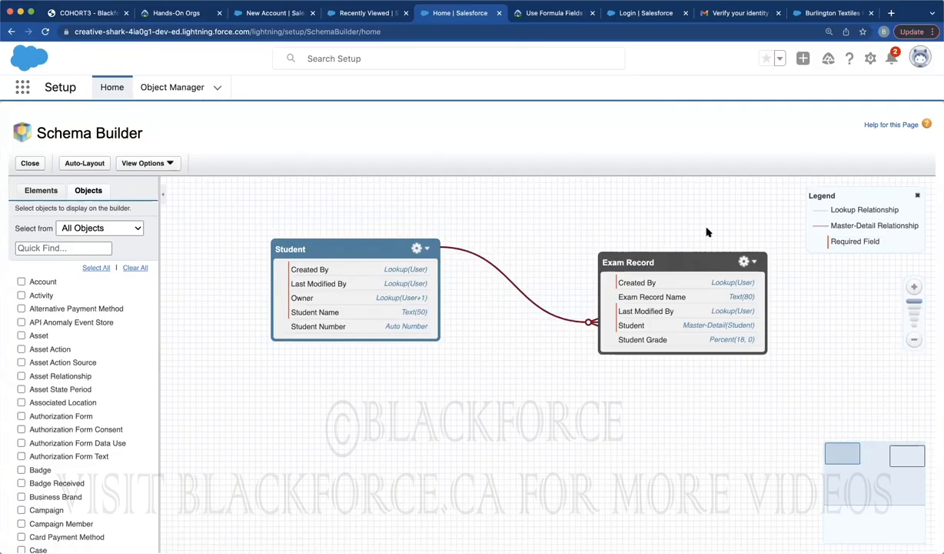
left_click_drag(831, 226, 919, 231)
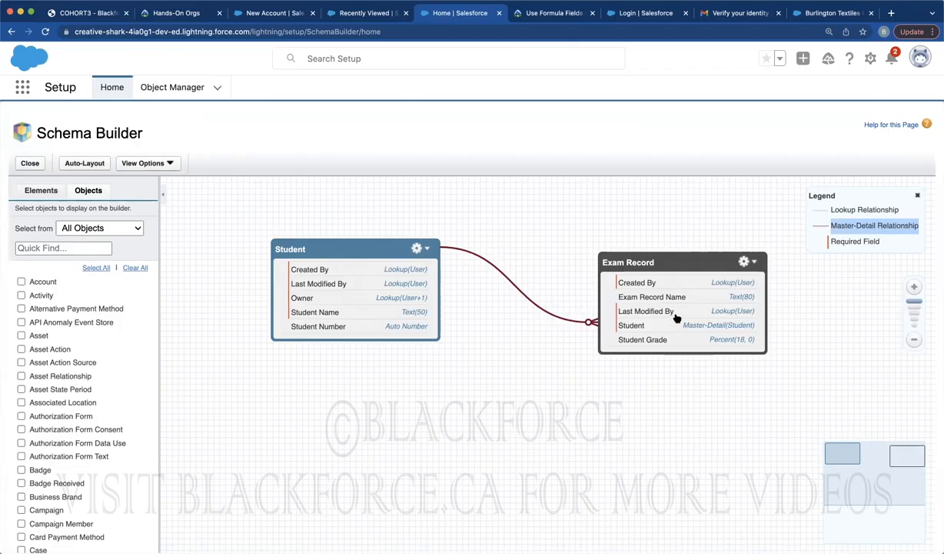
left_click(369, 17)
Reload the Students list and save a new Student record with the student's full name
left_click(45, 31)
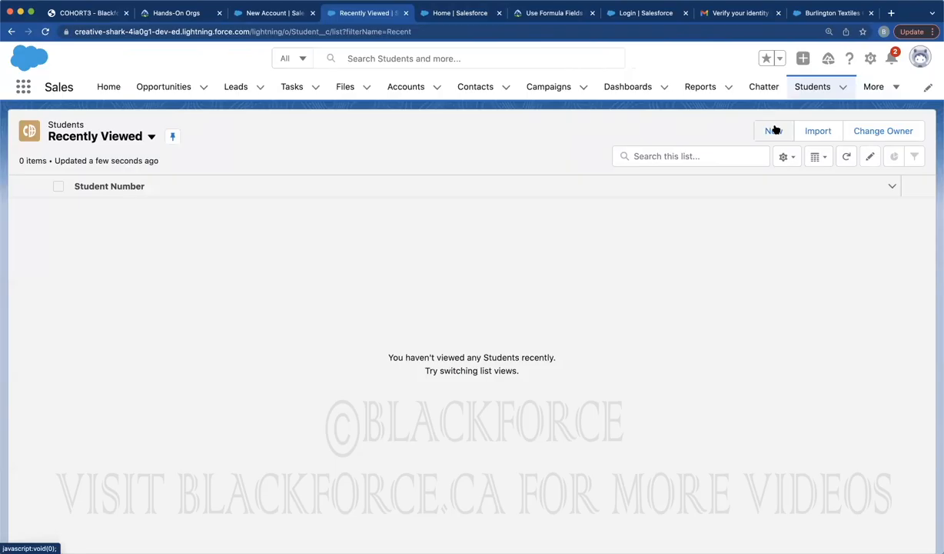
left_click(773, 129)
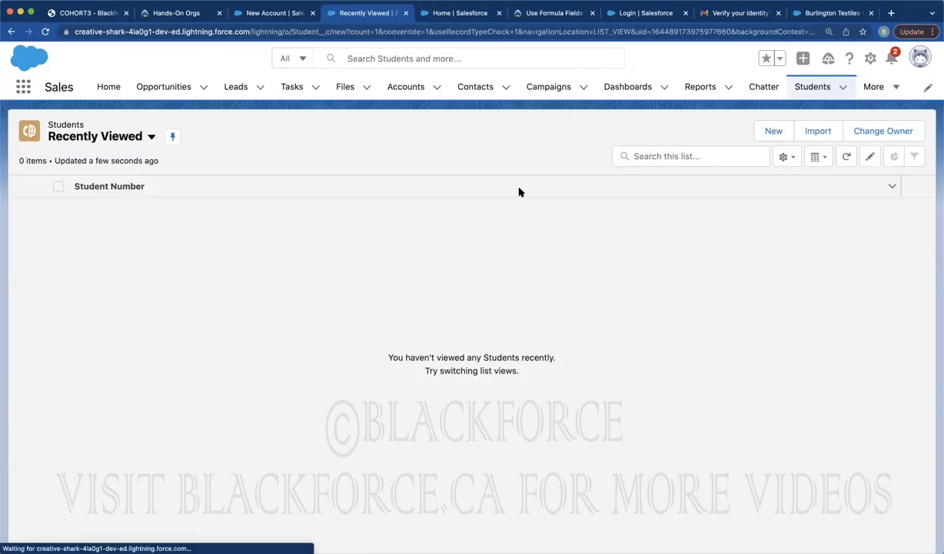
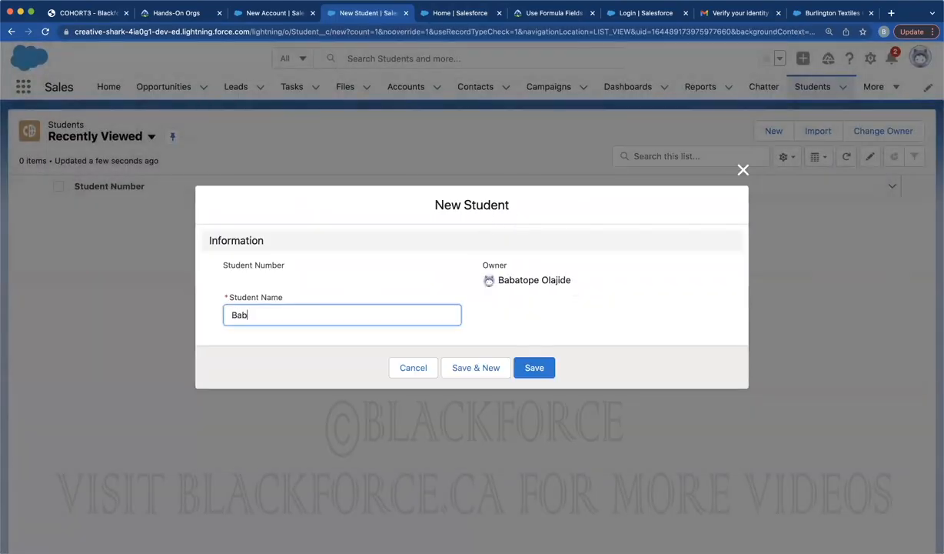
left_click(530, 368)
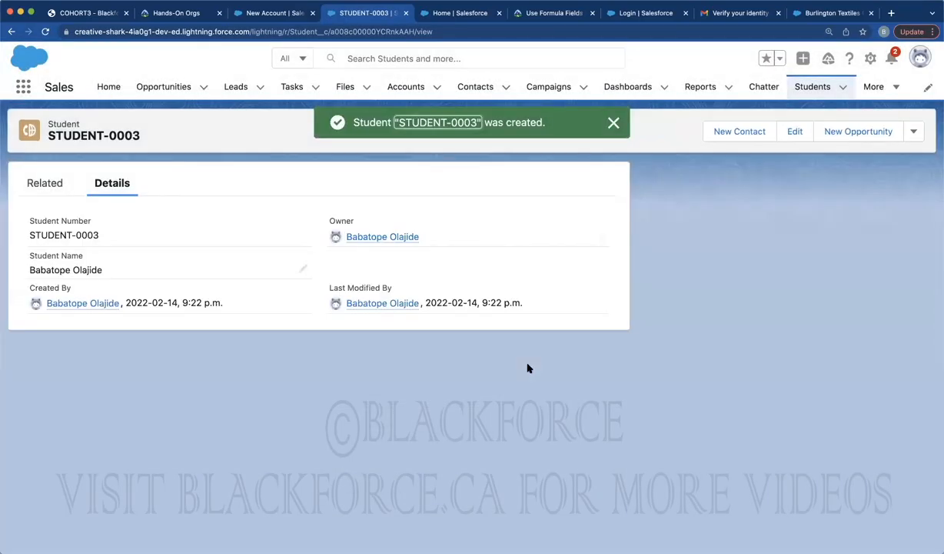
Go to Exam Records and start a new exam record, bringing up the Student lookup
left_click(869, 88)
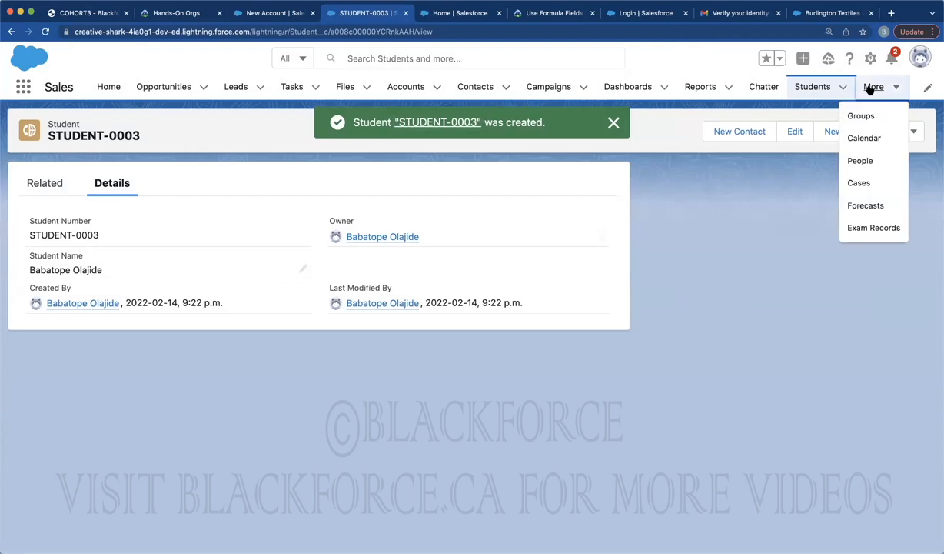
left_click(852, 229)
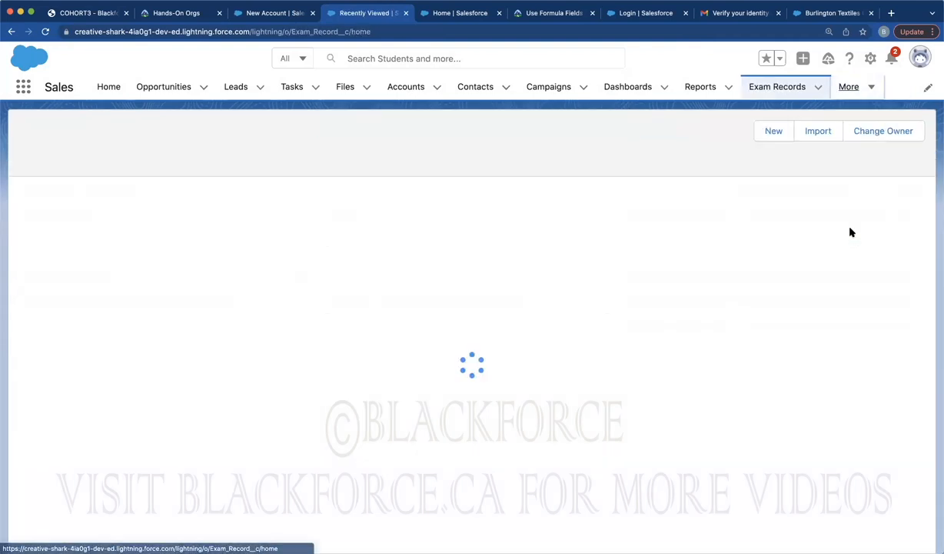
left_click(856, 132)
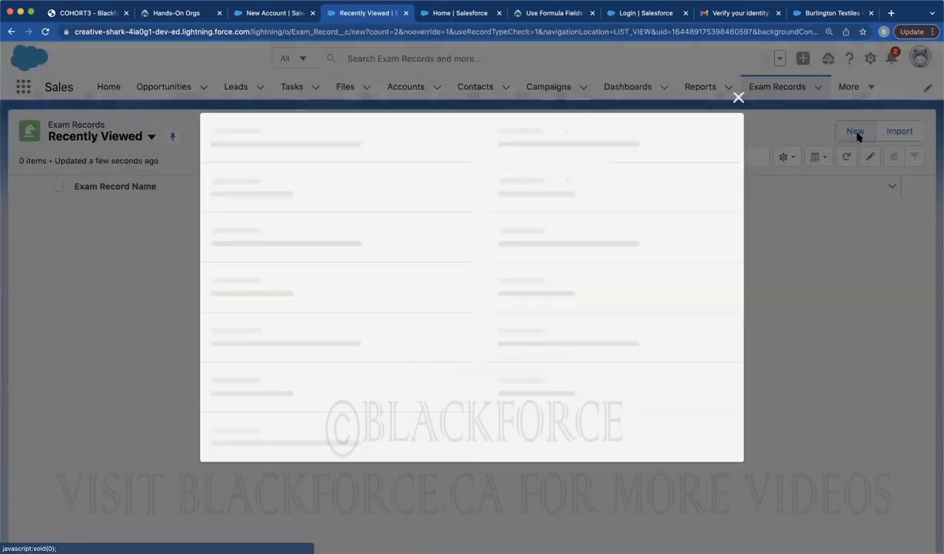
left_click(241, 327)
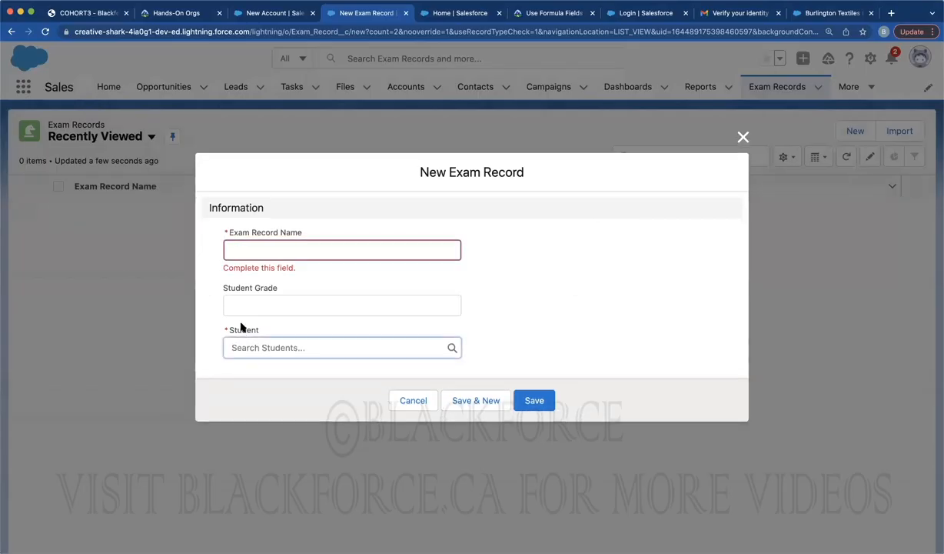
double_click(241, 327)
left_click(242, 327)
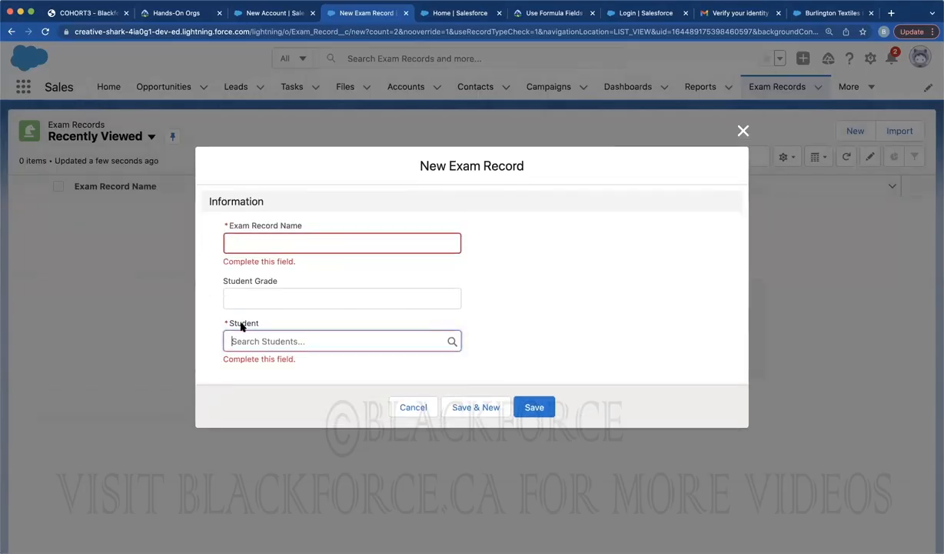
double_click(242, 327)
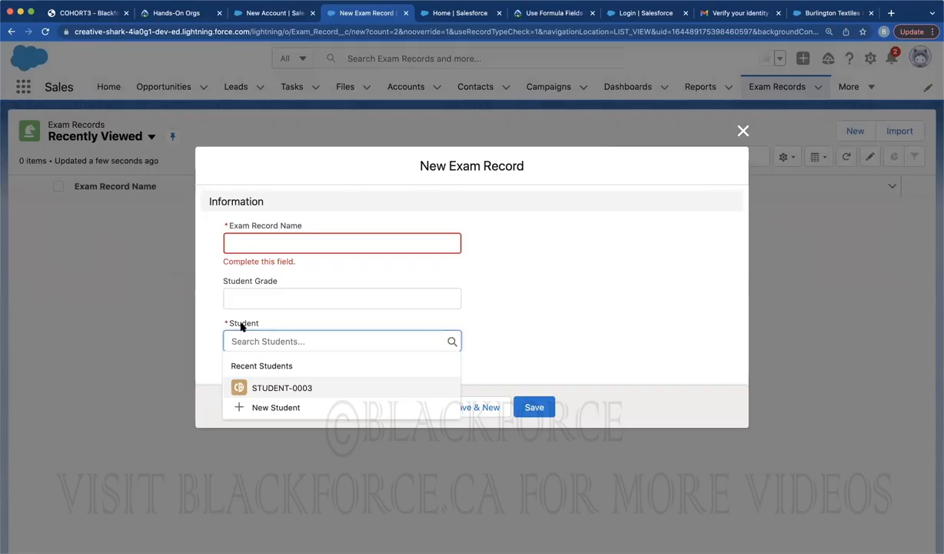
left_click(241, 326)
left_click(241, 327)
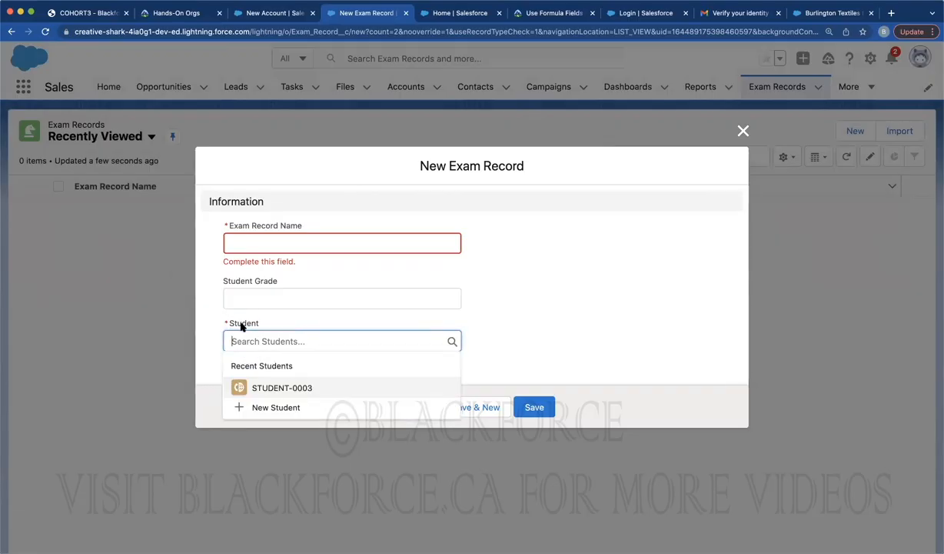
Enter exam name 'CHemistry' with grade 95, link STUDENT-0003, and save
left_click(261, 241)
type("CHemistry")
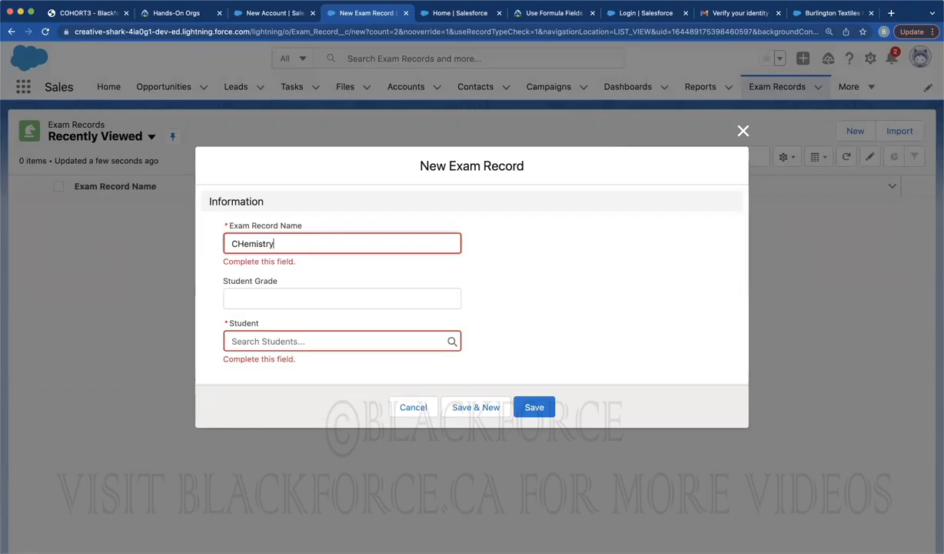
left_click(250, 300)
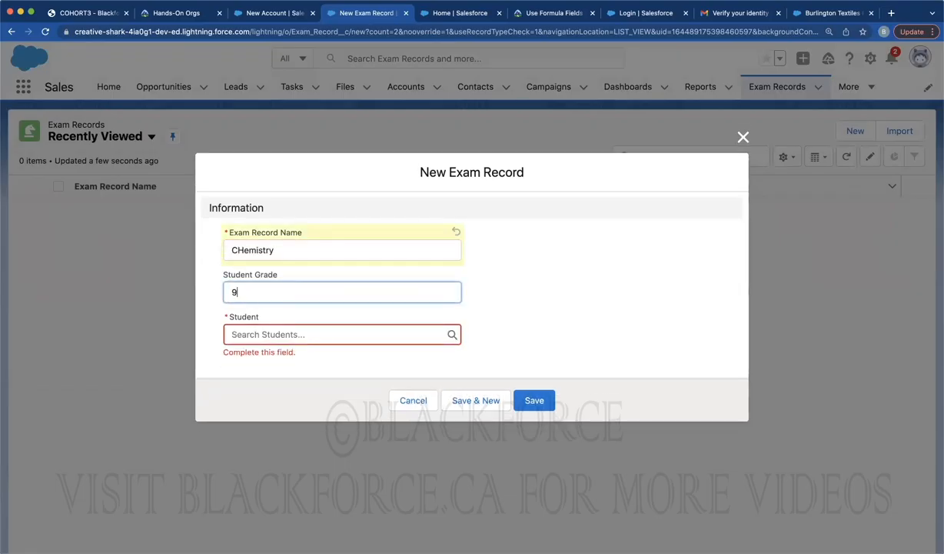
type("95")
left_click(262, 334)
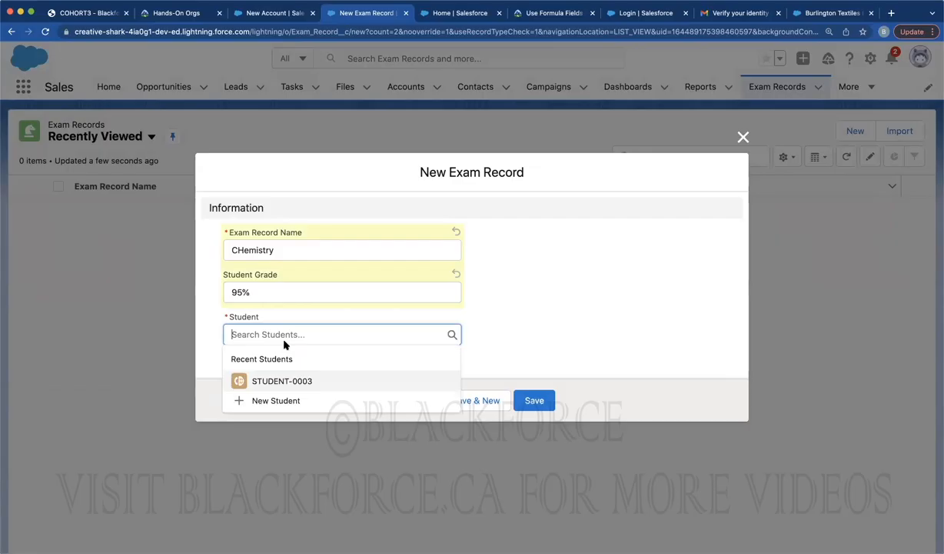
left_click(273, 379)
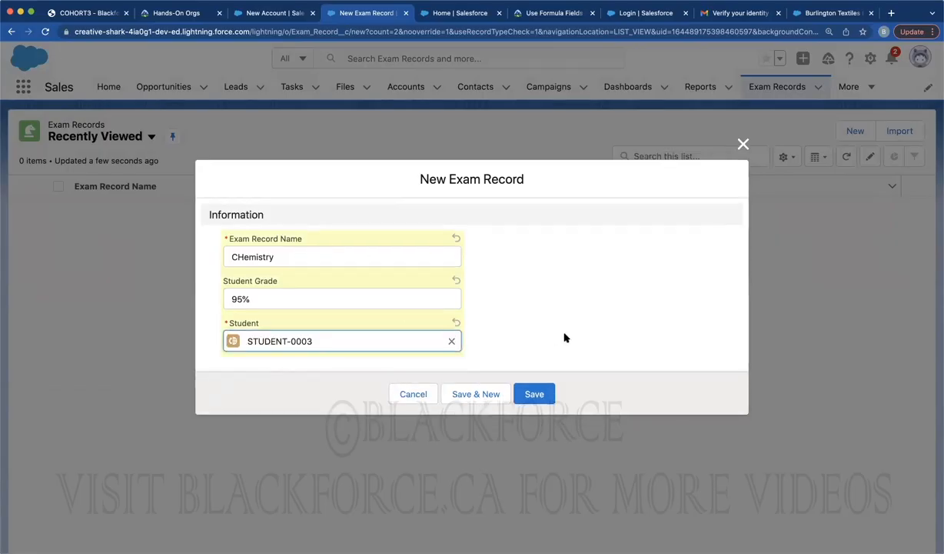
left_click(534, 393)
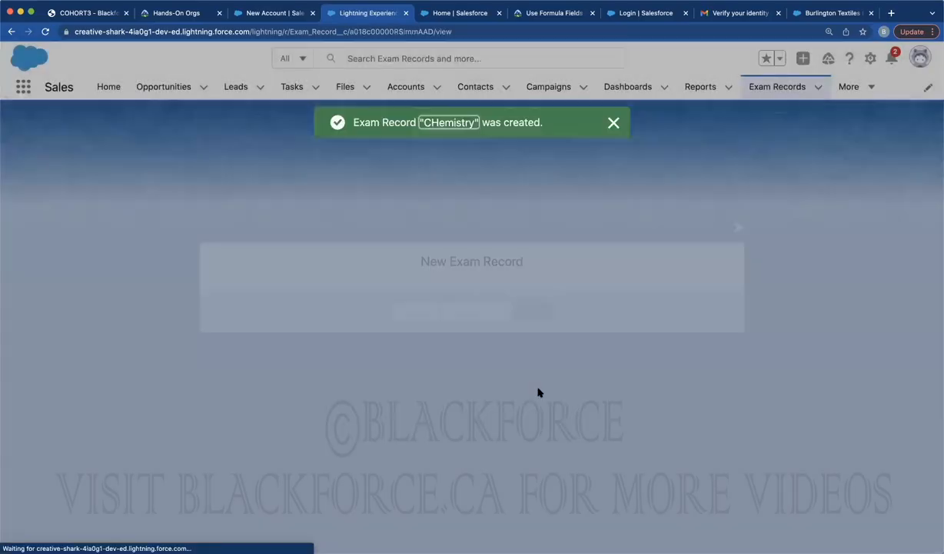
Open STUDENT-0003 and check its related exam records
left_click(847, 88)
left_click(838, 249)
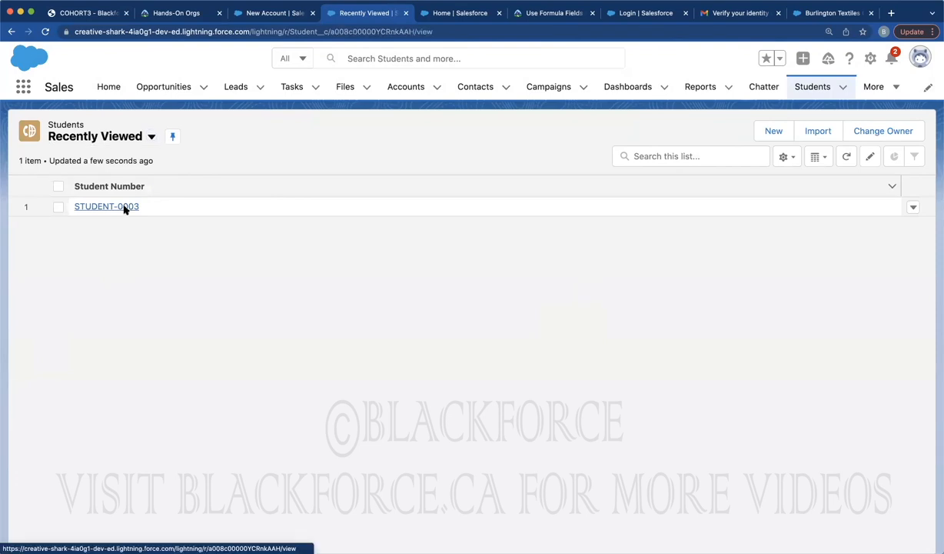
left_click(125, 208)
left_click(59, 184)
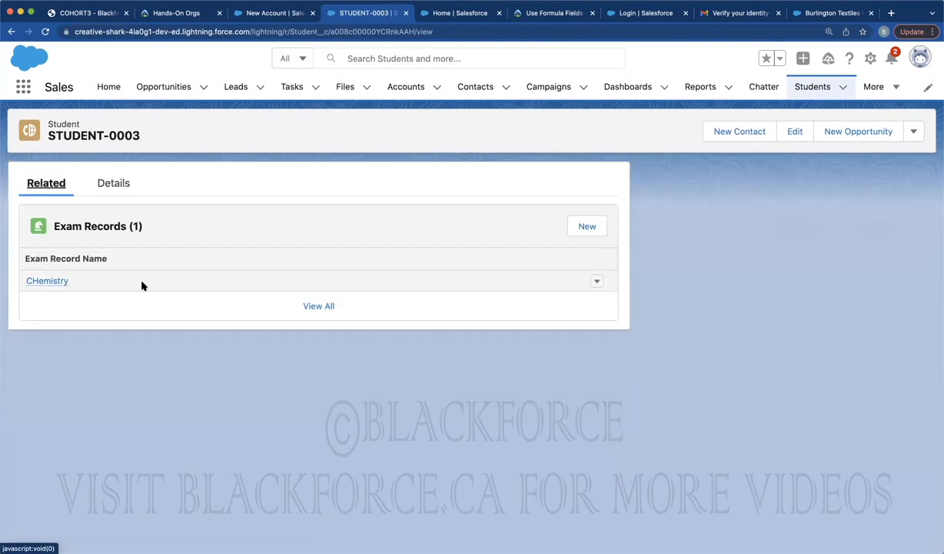
Create exam record 'Physics' with grade 85% for STUDENT-0003 and save it
left_click(872, 86)
left_click(852, 226)
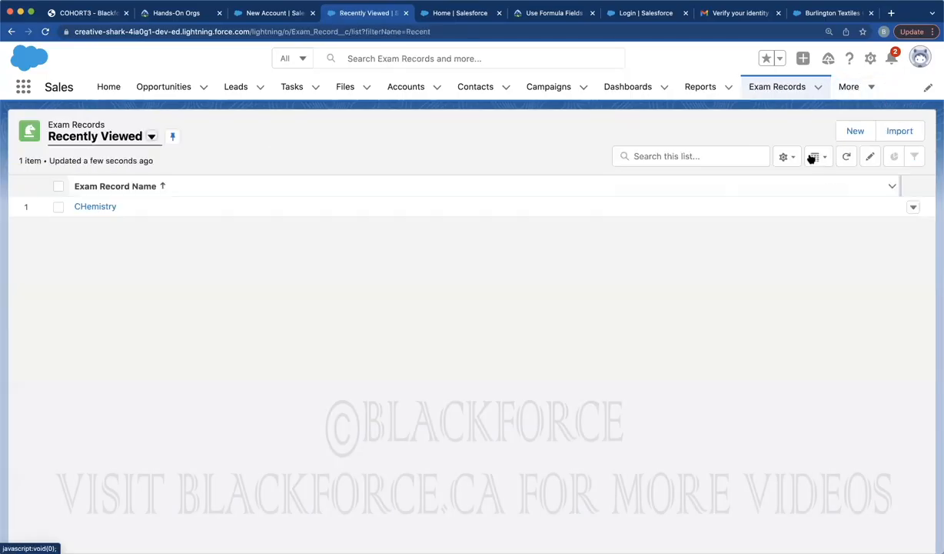
left_click(843, 134)
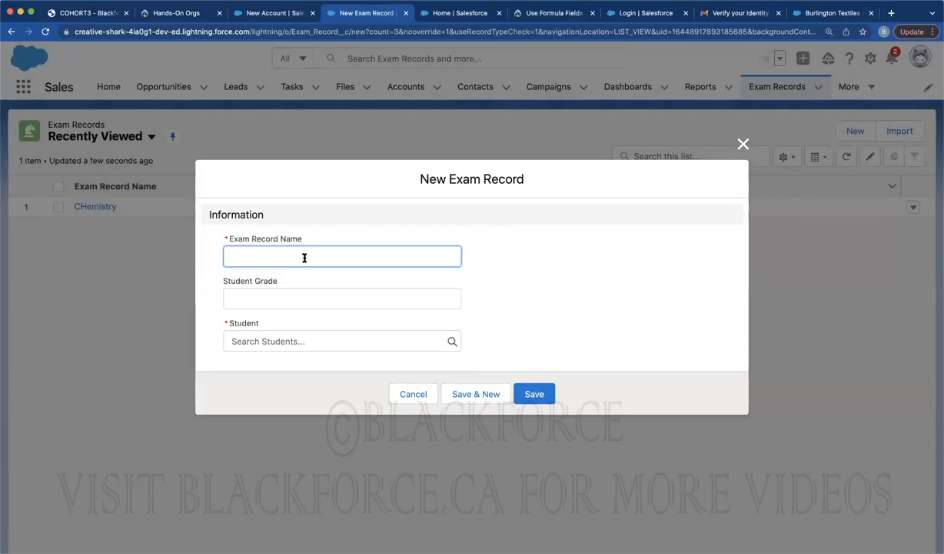
left_click(296, 257)
type("Physcics")
left_click(296, 299)
type("85%")
left_click(292, 341)
left_click(281, 388)
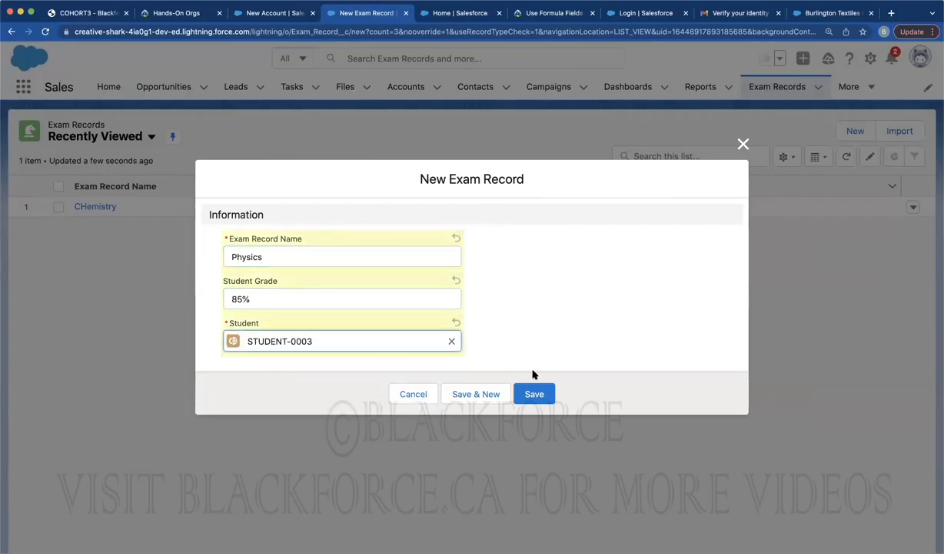
left_click(534, 393)
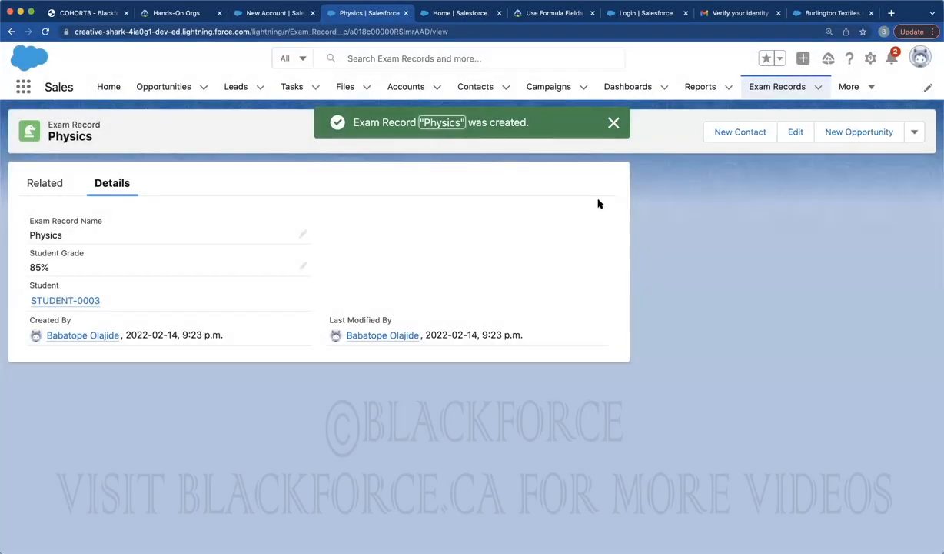
Open STUDENT-0003, review its related Exam Records list, then show its Details tab
left_click(848, 86)
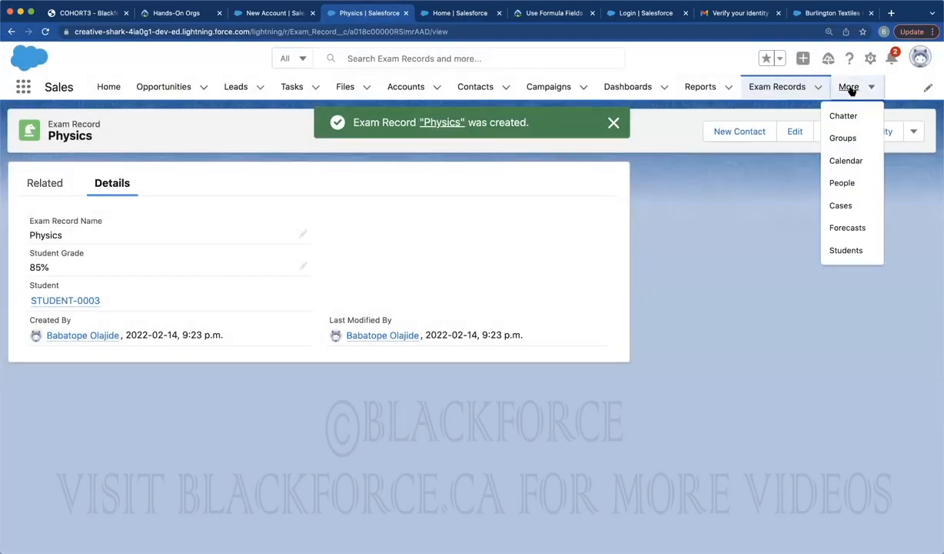
left_click(838, 250)
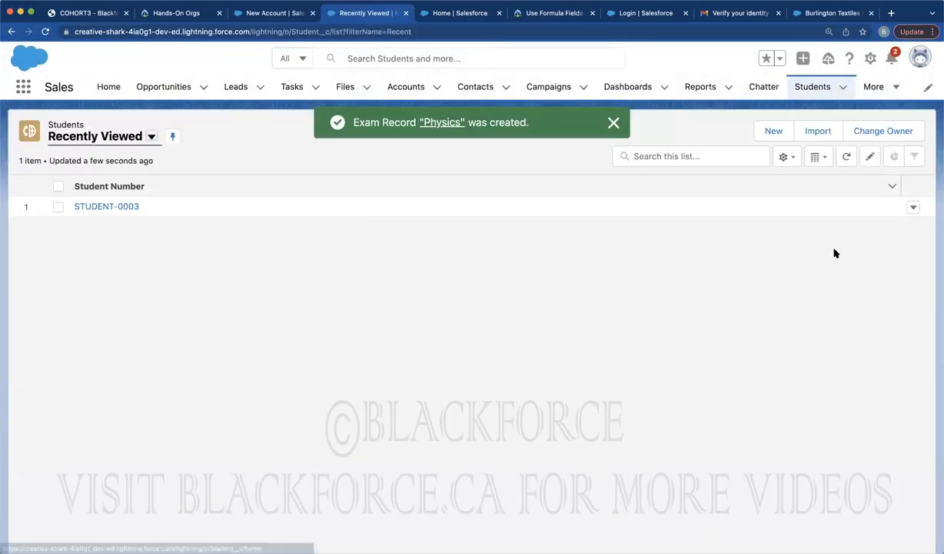
left_click(98, 207)
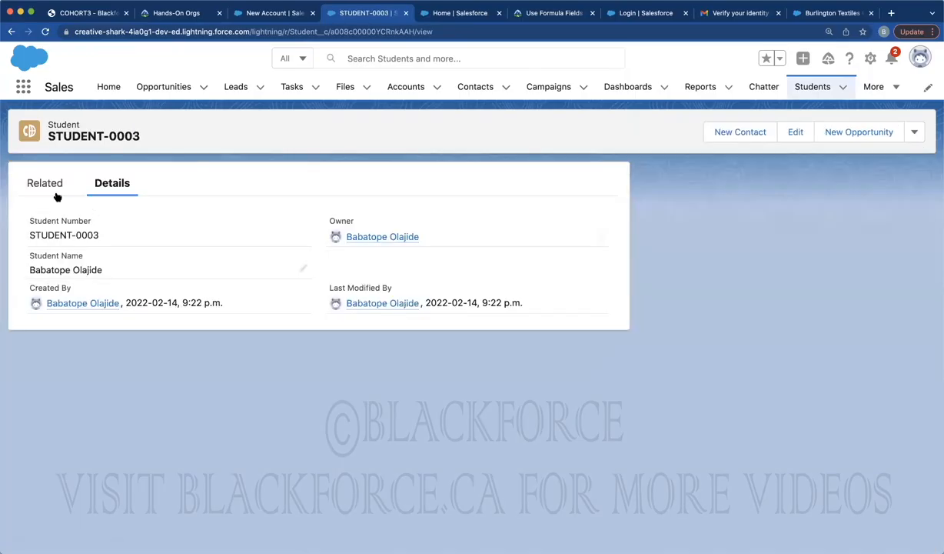
left_click(47, 185)
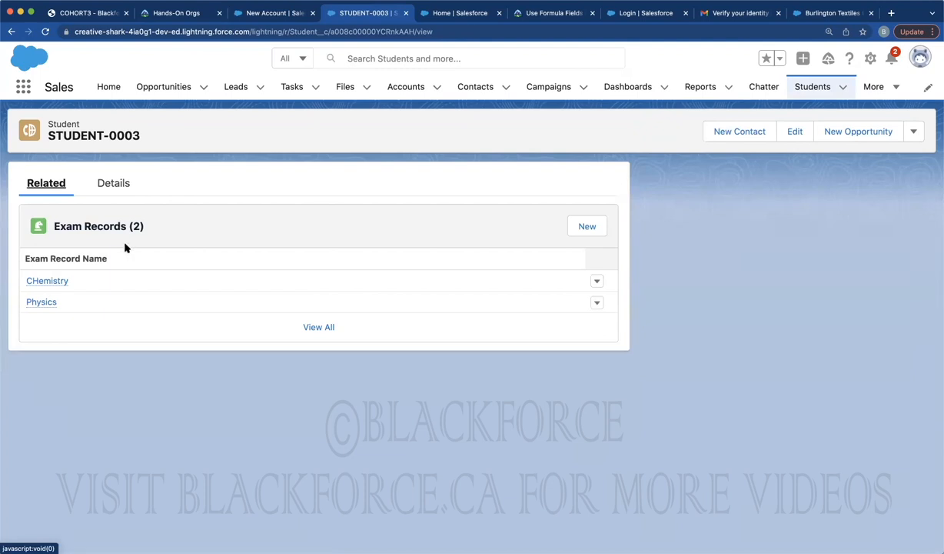
left_click(108, 184)
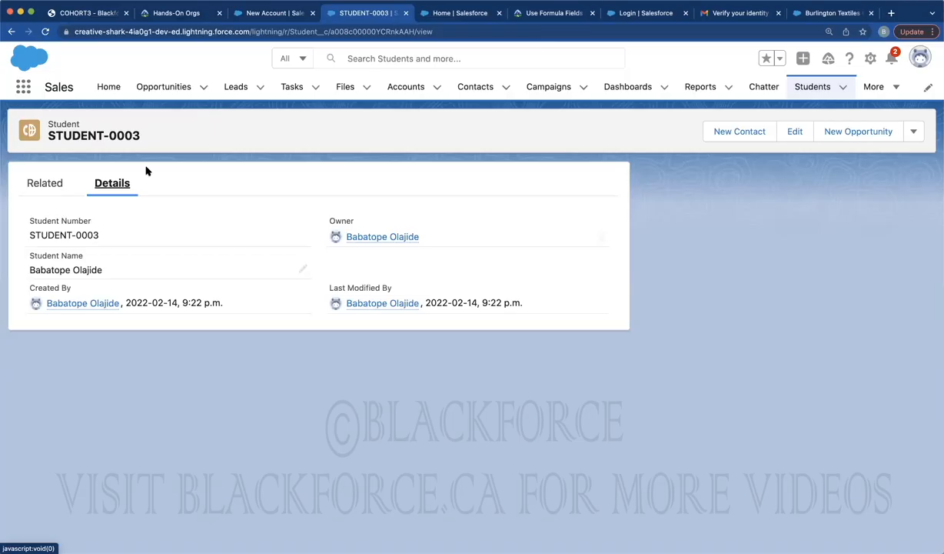
Create custom object with label 'Department' and plural 'Departments', then view its Fields & Relationships
left_click(420, 14)
left_click(149, 93)
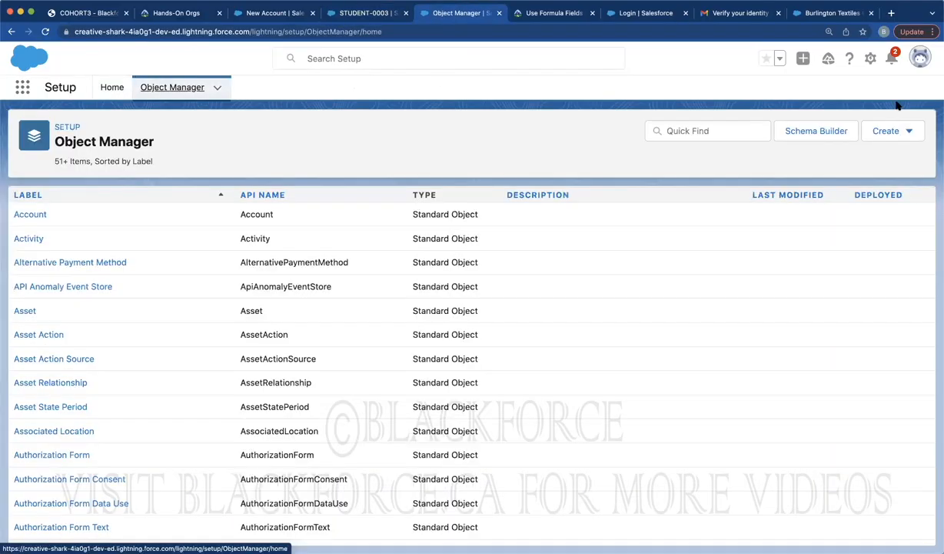
left_click(901, 136)
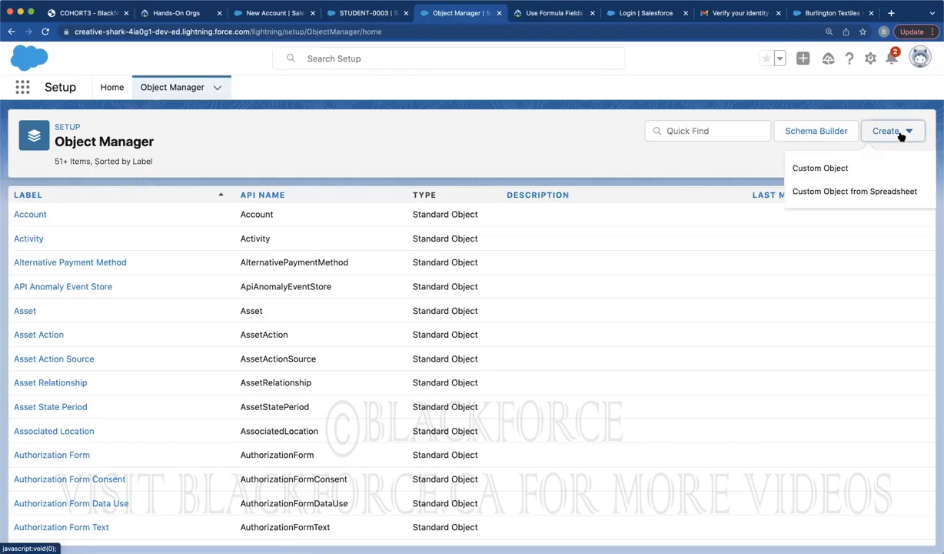
left_click(837, 169)
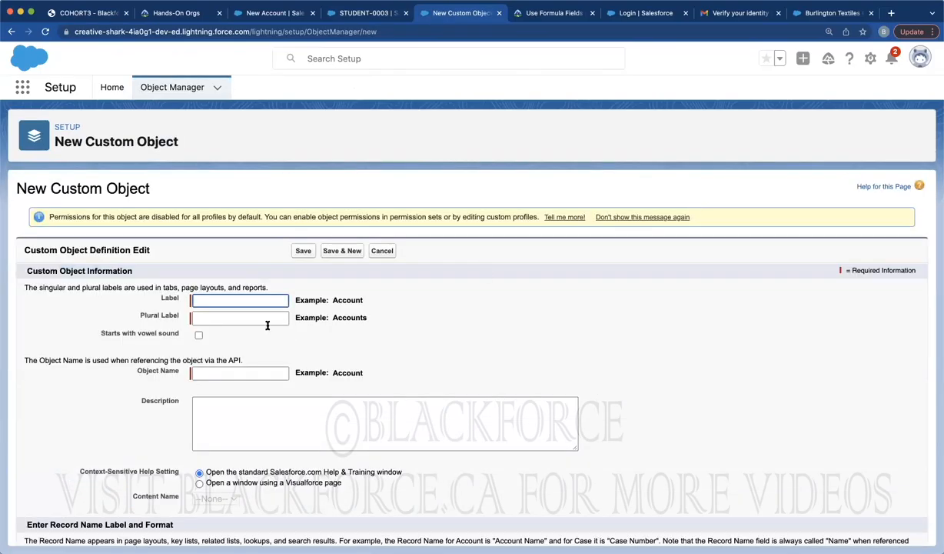
type("Department")
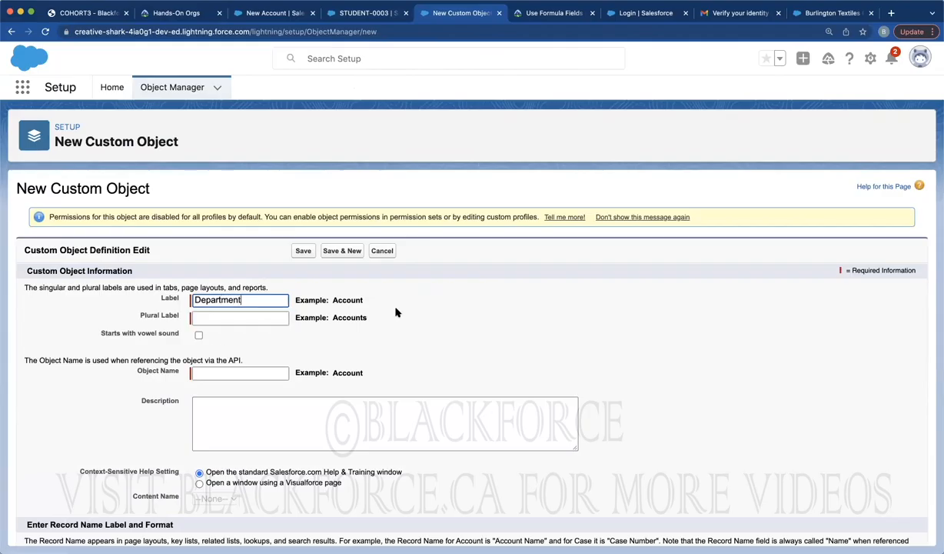
key("Tab")
left_click(247, 317)
type("Departme")
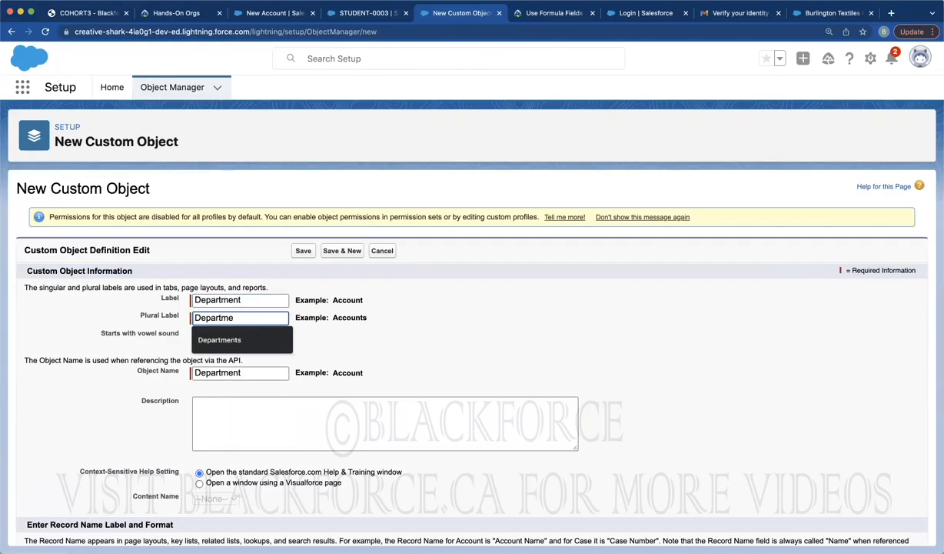
type("nts")
left_click(477, 316)
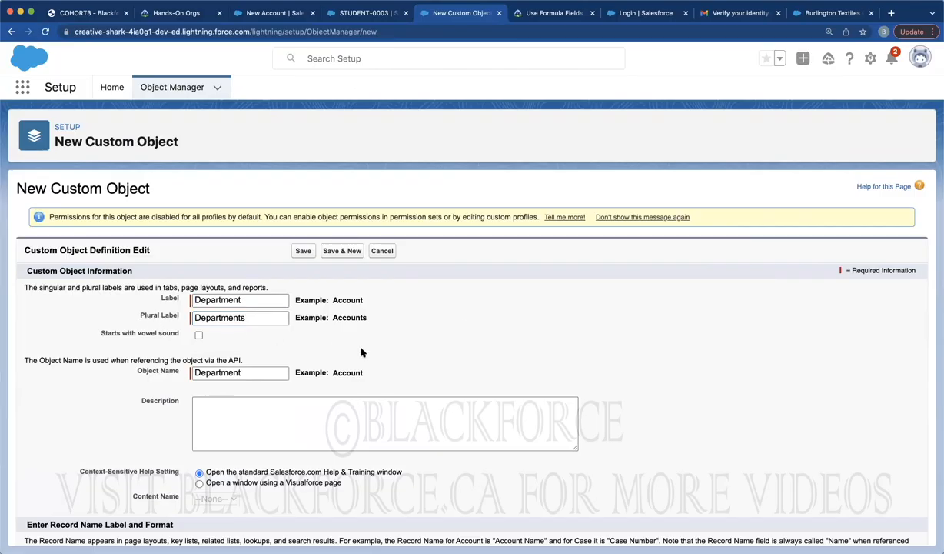
scroll(362, 351, "down", 10)
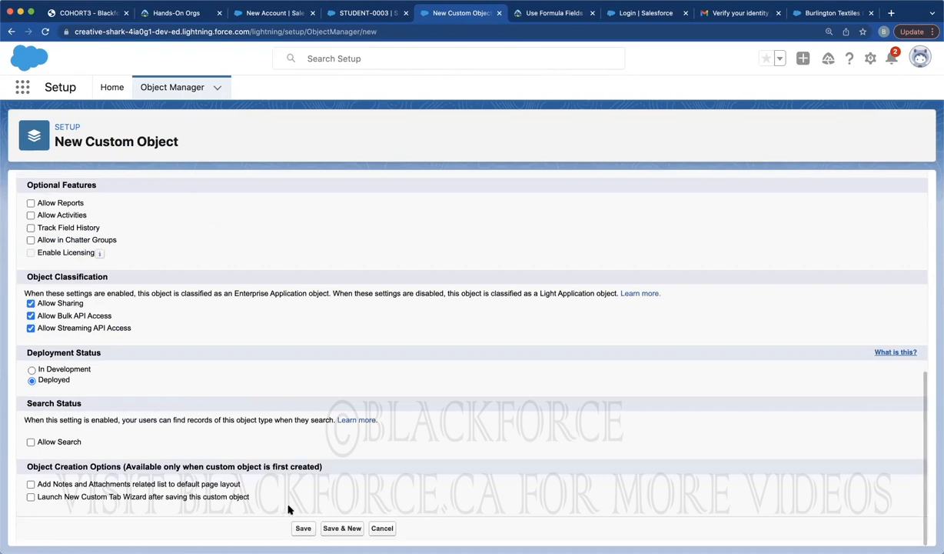
left_click(299, 529)
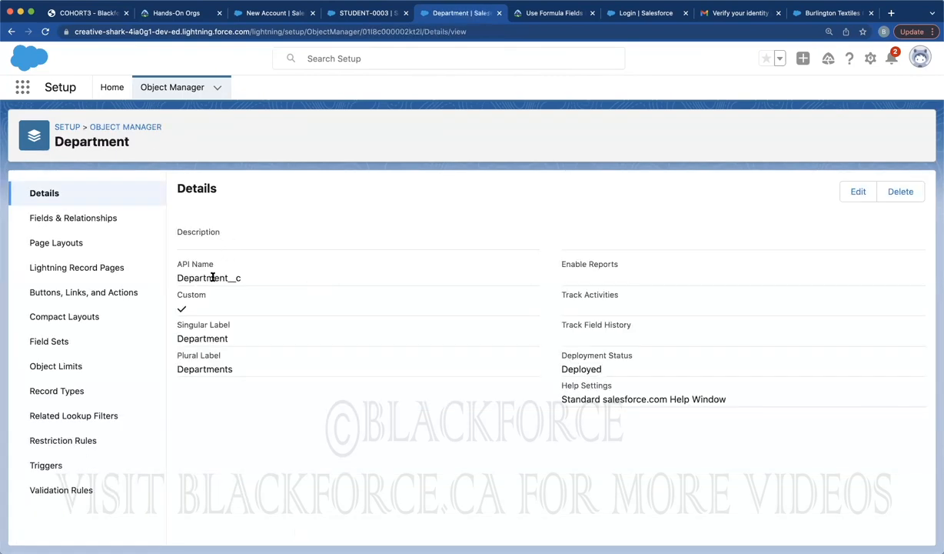
left_click(99, 217)
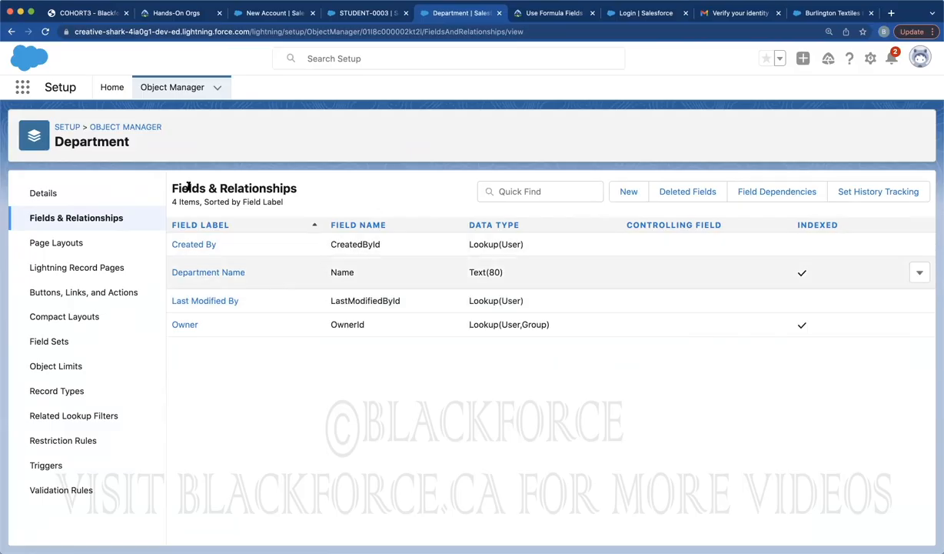
Start a New Student form in the student tab, then return to Setup's Object Manager list
left_click(358, 14)
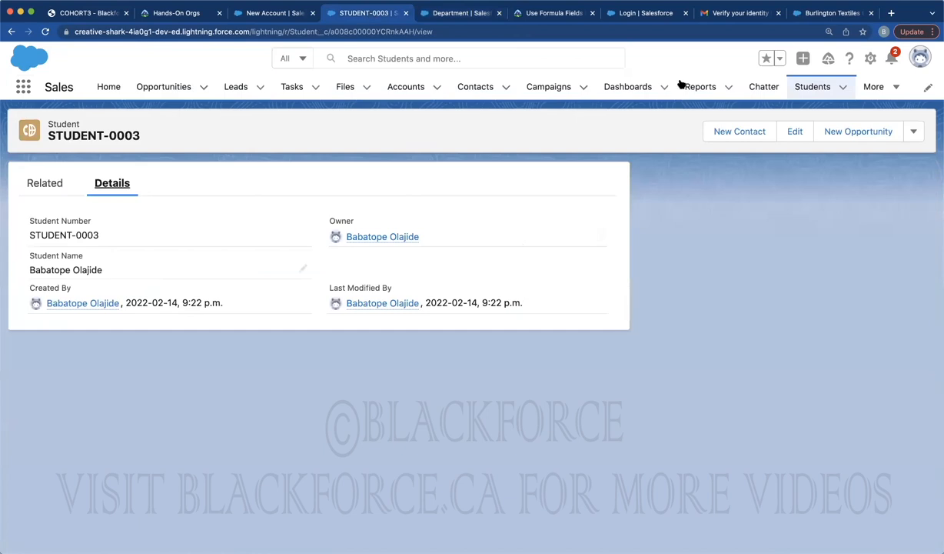
left_click(816, 90)
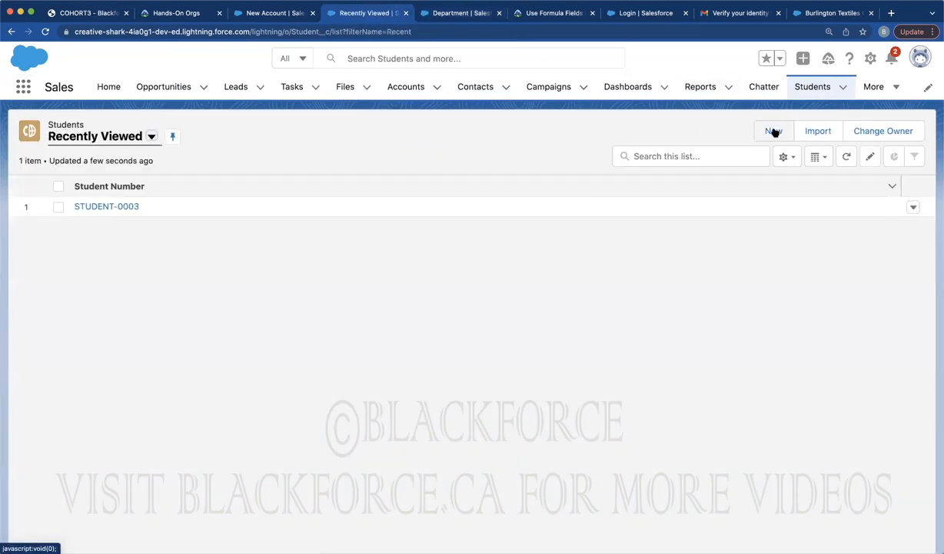
left_click(774, 133)
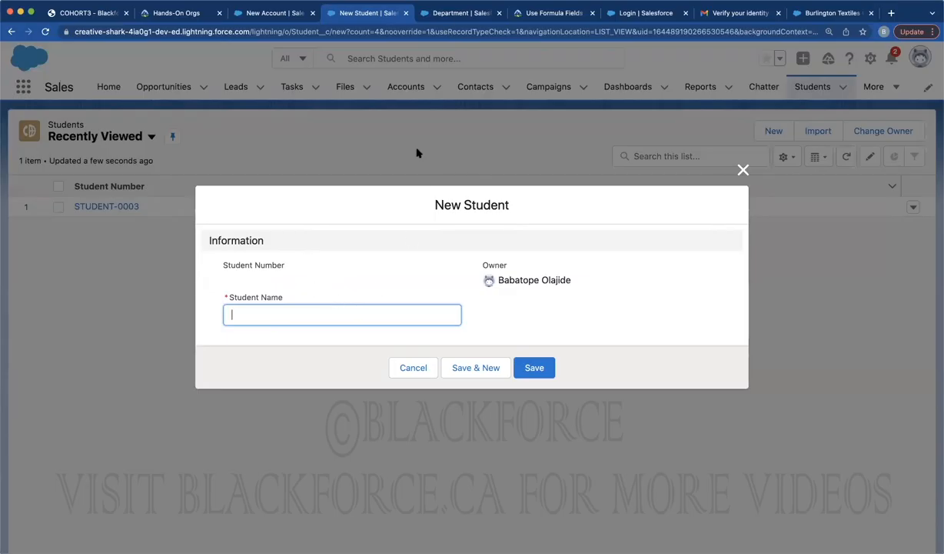
left_click(431, 14)
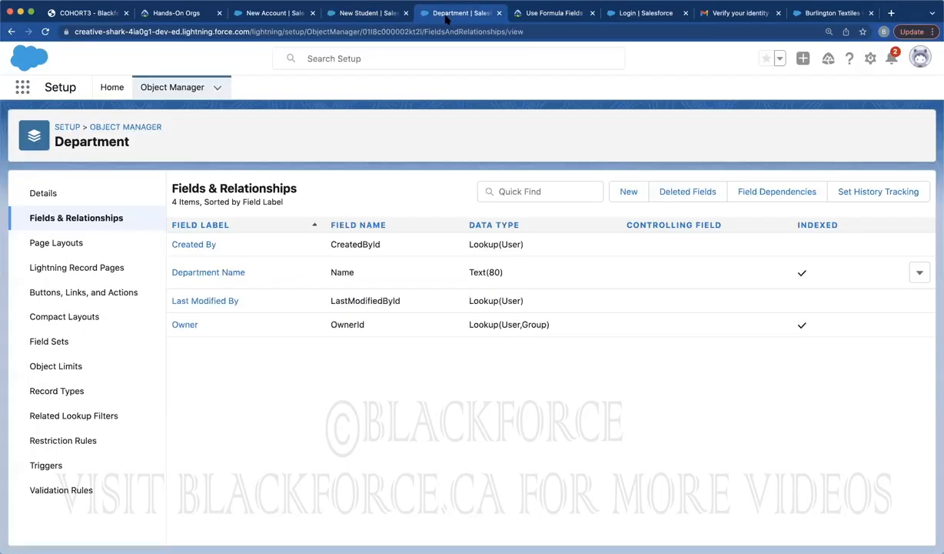
left_click(146, 88)
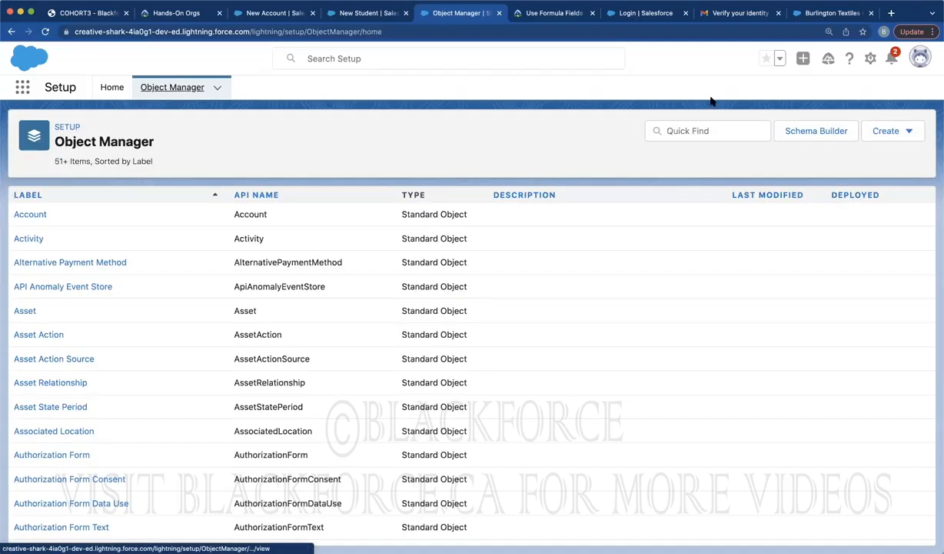
Filter objects to Student and start a new Lookup Relationship custom field on it
left_click(691, 130)
type("student")
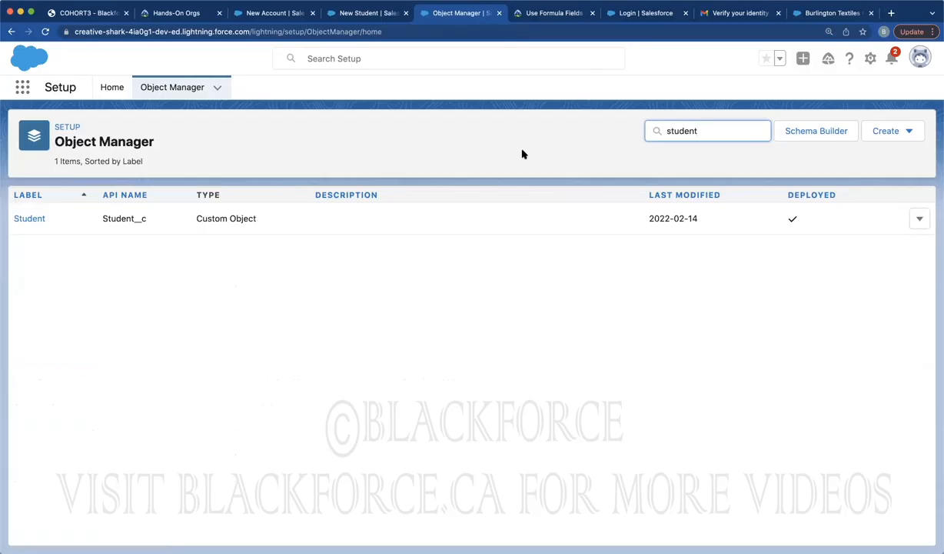
left_click(25, 221)
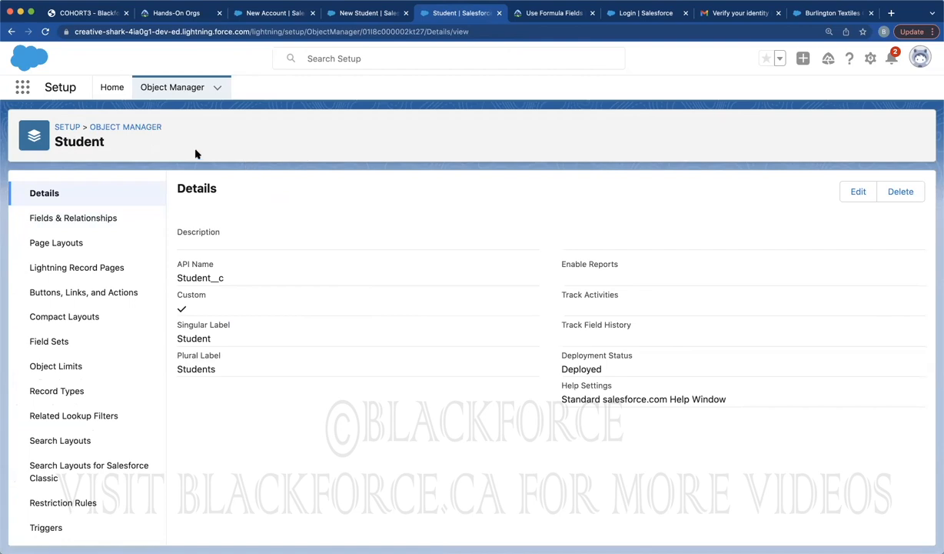
left_click(85, 218)
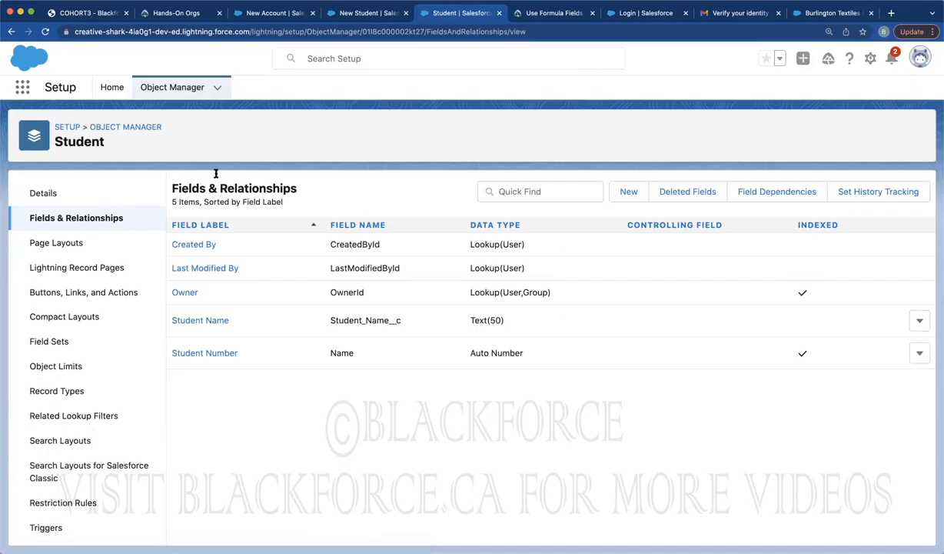
left_click(622, 190)
left_click(204, 431)
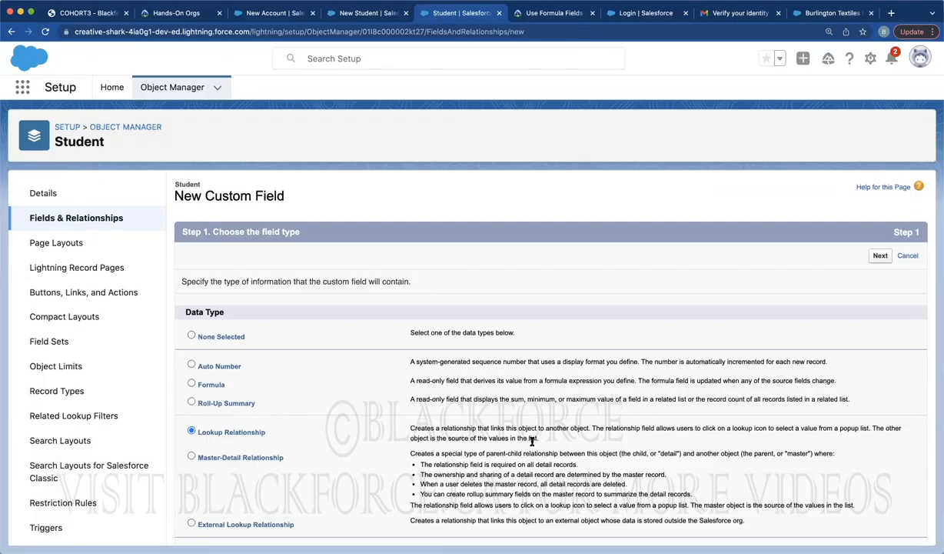
Relate the new lookup field to the Department object, naming the field Department
left_click(880, 256)
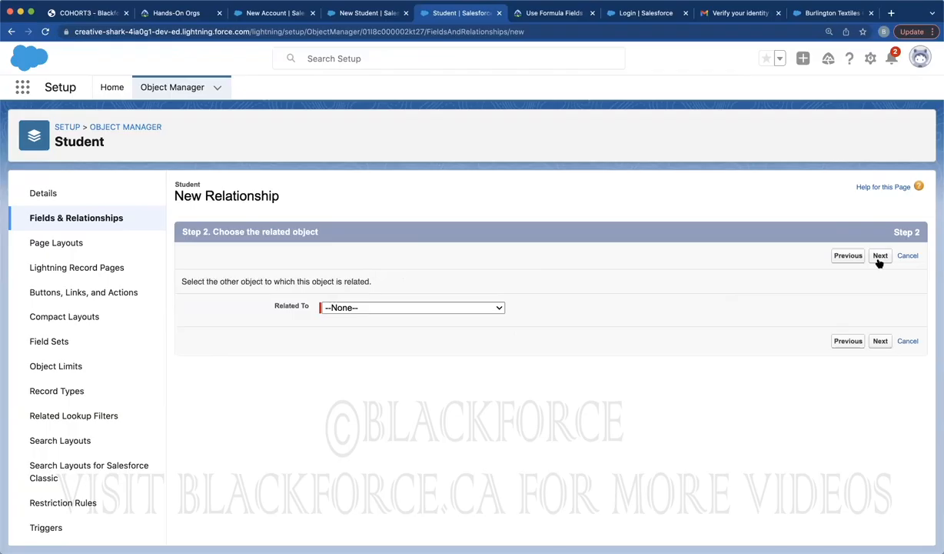
left_click(411, 308)
scroll(394, 415, "down", 10)
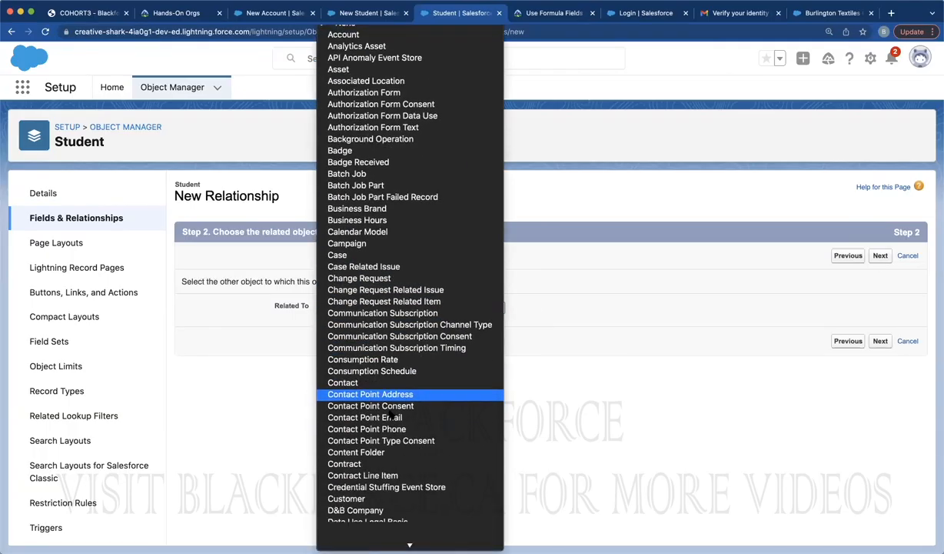
left_click(354, 461)
left_click(880, 341)
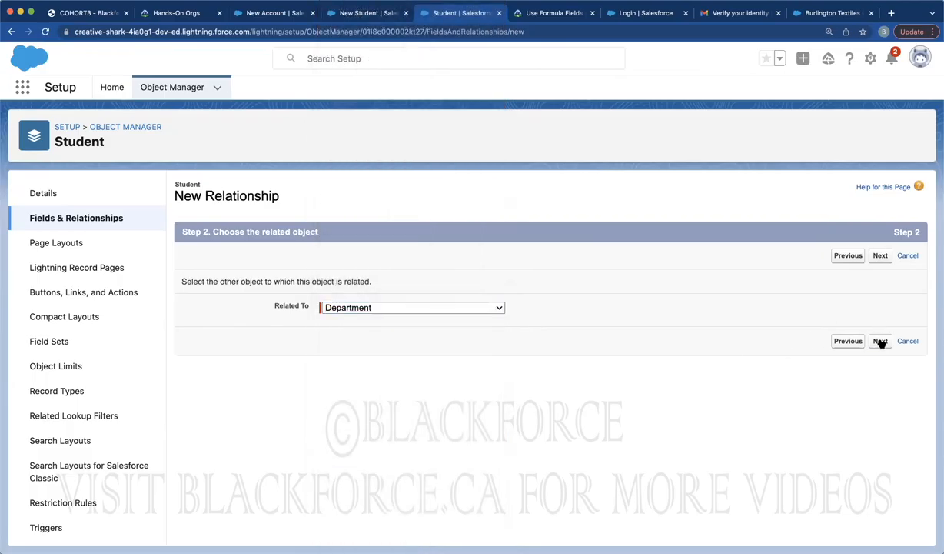
scroll(563, 361, "down", 2)
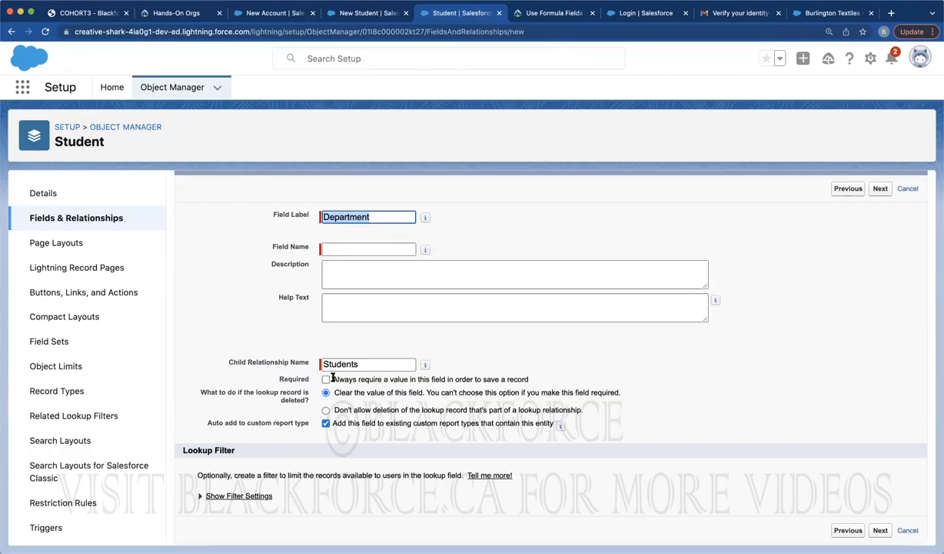
left_click(376, 333)
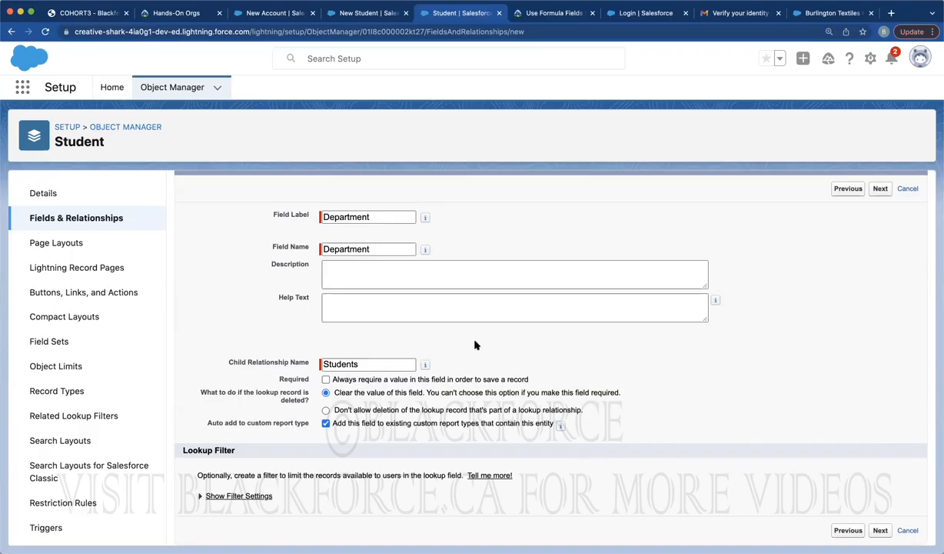
Keep default field security and page layouts, save the field, and return to Object Manager
left_click(879, 190)
left_click(879, 255)
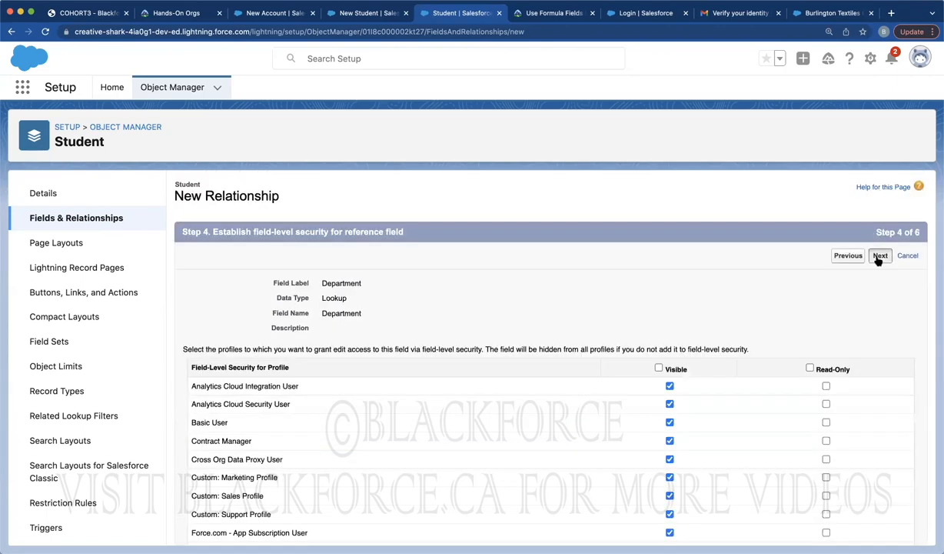
left_click(880, 256)
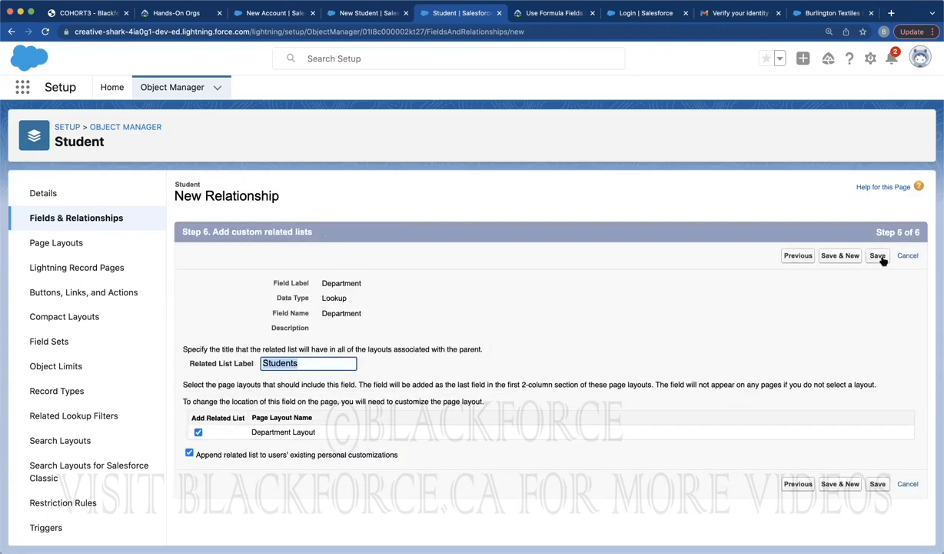
left_click(881, 258)
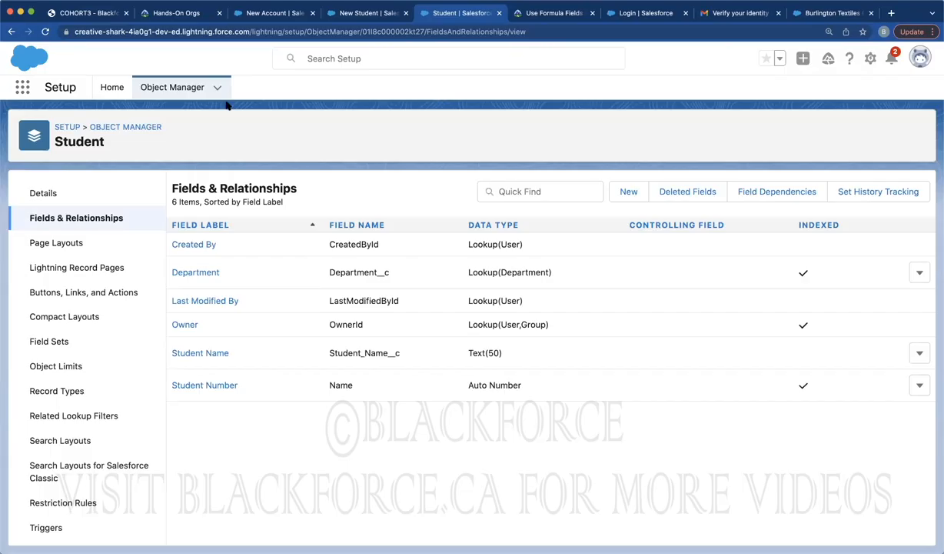
left_click(163, 89)
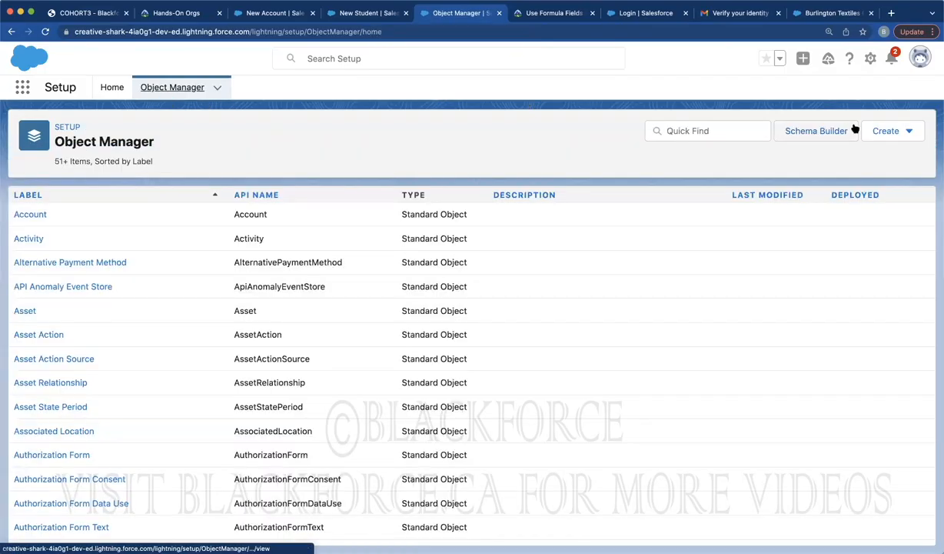
Add Department to the Schema Builder diagram below Student, then go back to the New Student form
left_click(834, 131)
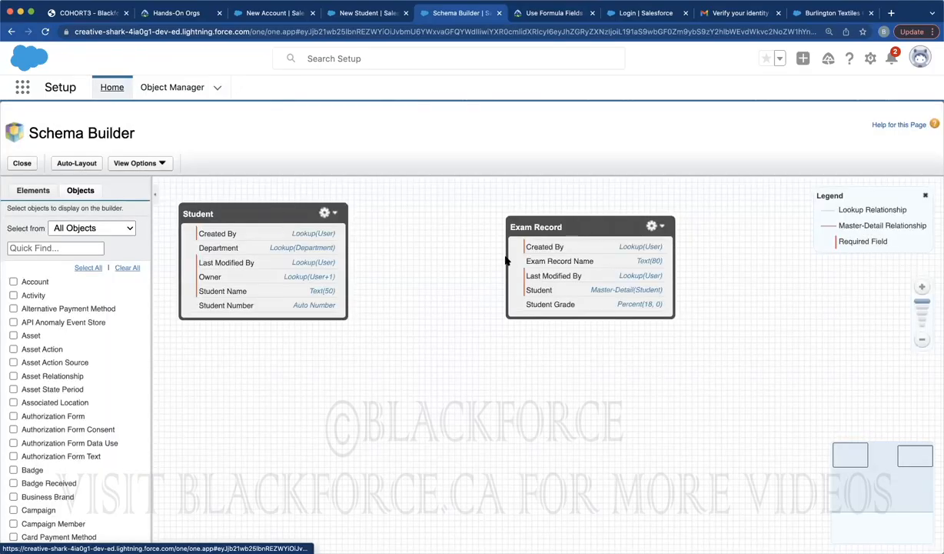
left_click(73, 247)
type("department")
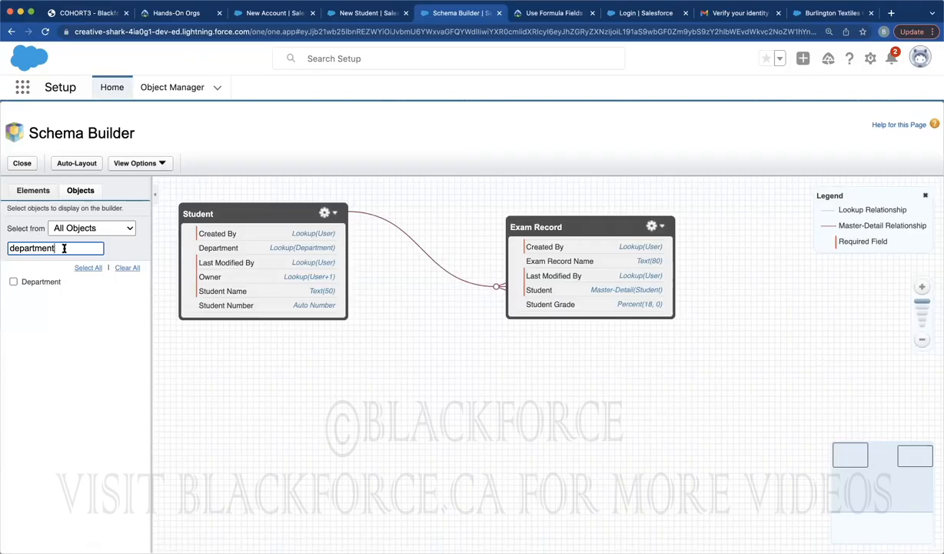
left_click(13, 282)
left_click_drag(300, 247, 369, 381)
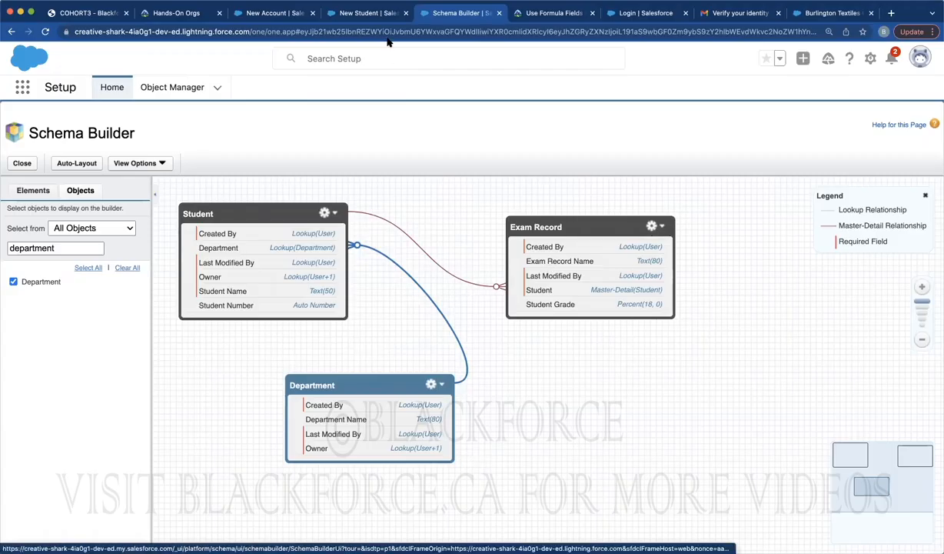
left_click(339, 14)
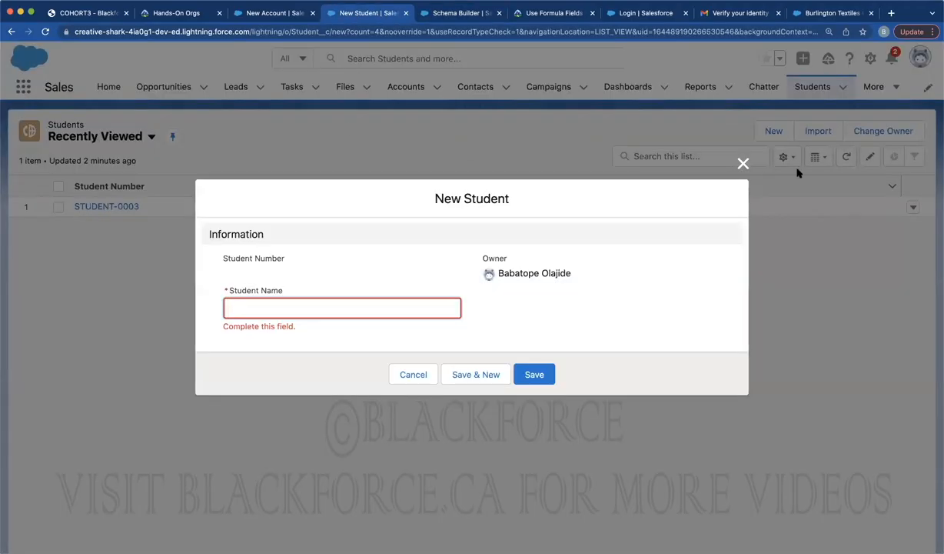
Close the outdated form, reload Students, and start a new Student record with the student's name
left_click(743, 163)
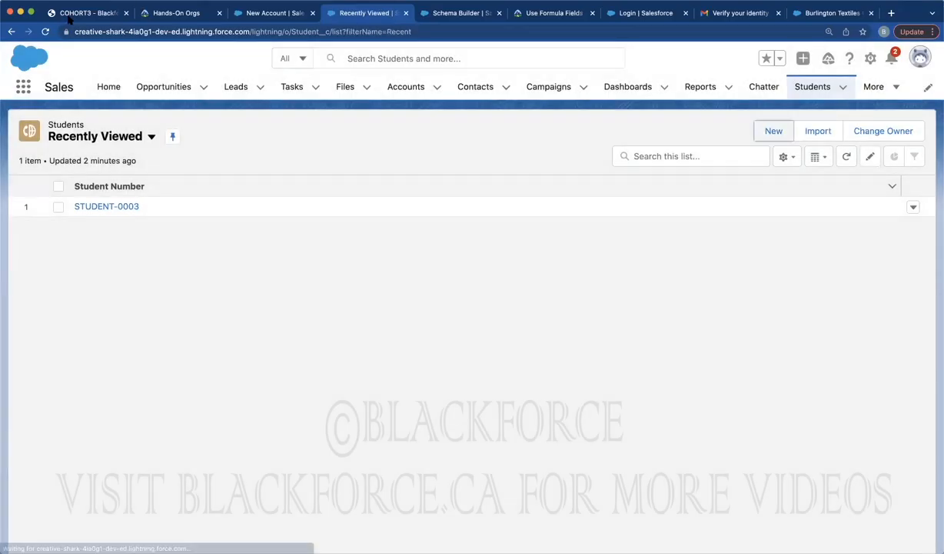
left_click(45, 31)
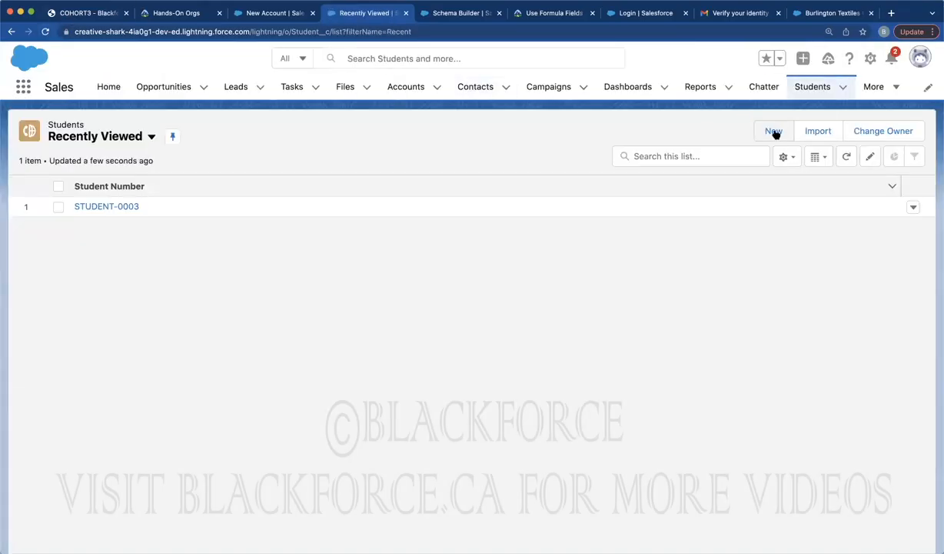
left_click(774, 132)
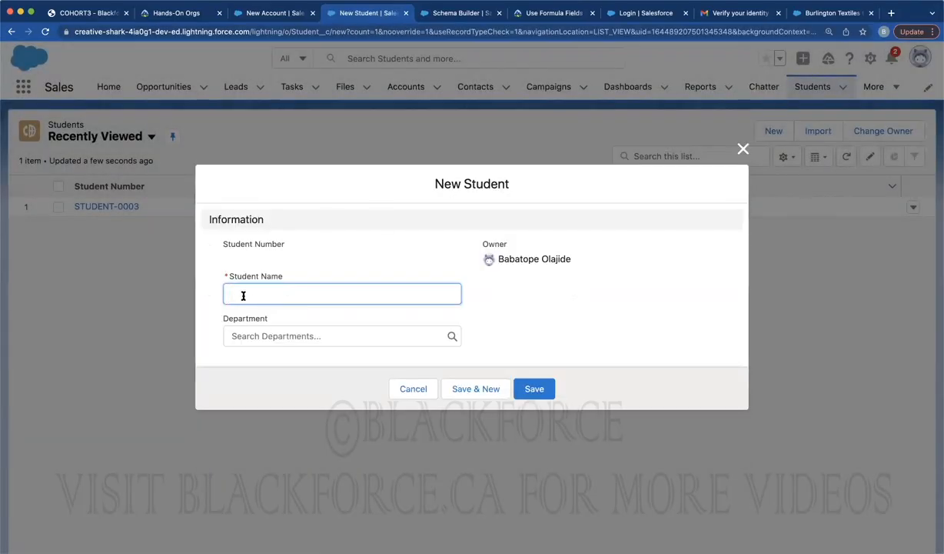
Create department 'Engineering' from the lookup, save the student, and review its Related and Details tabs
left_click(257, 336)
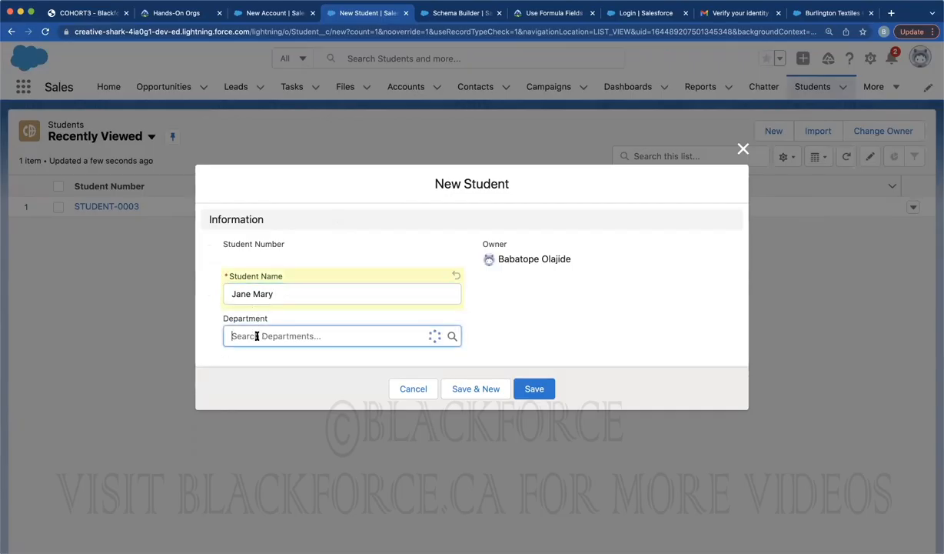
left_click(265, 361)
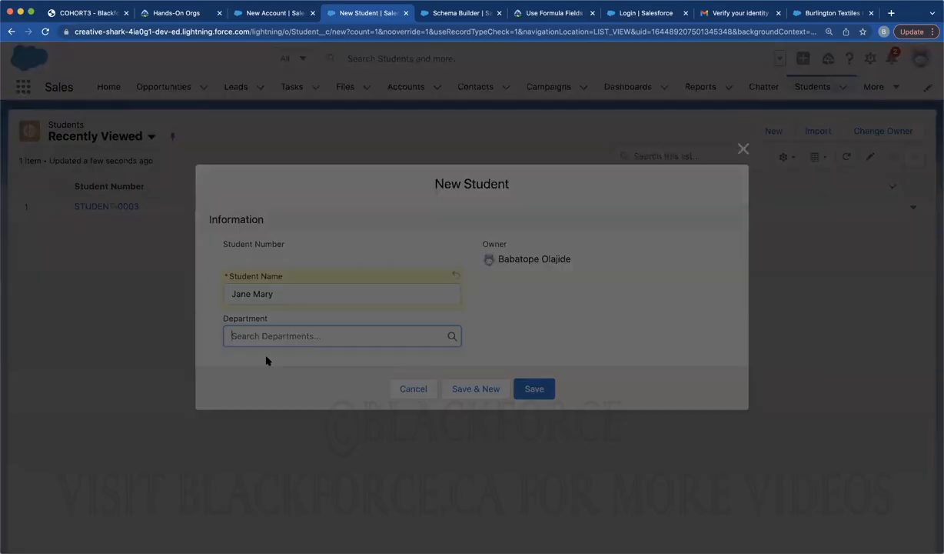
type("Engineering")
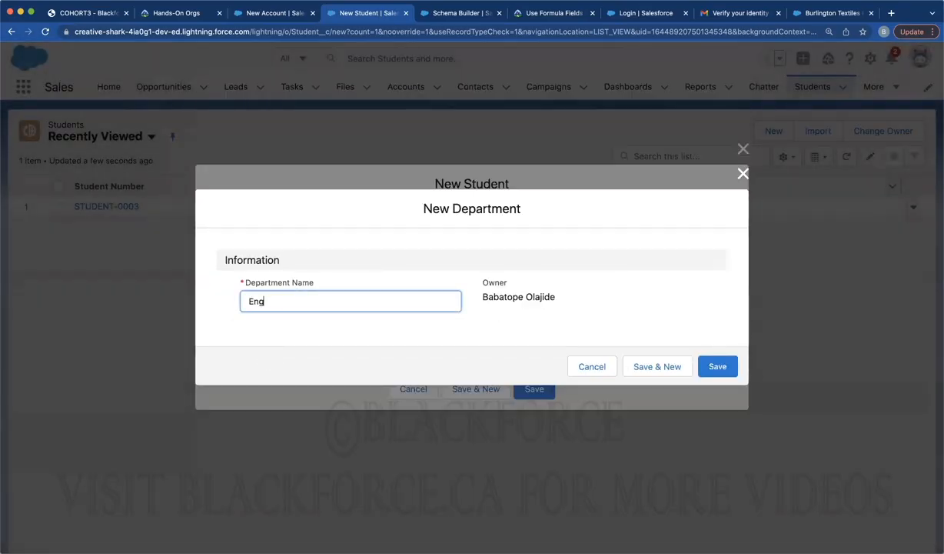
left_click(717, 364)
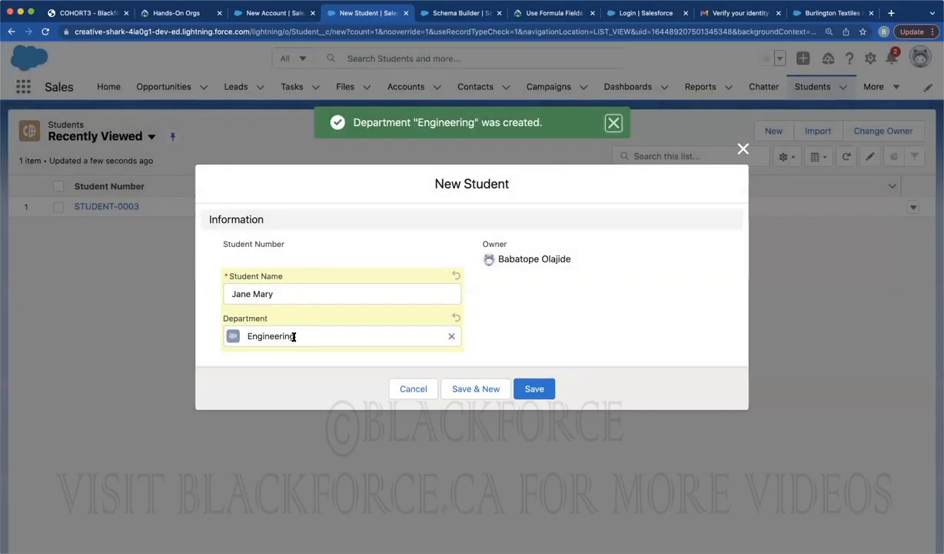
left_click(532, 387)
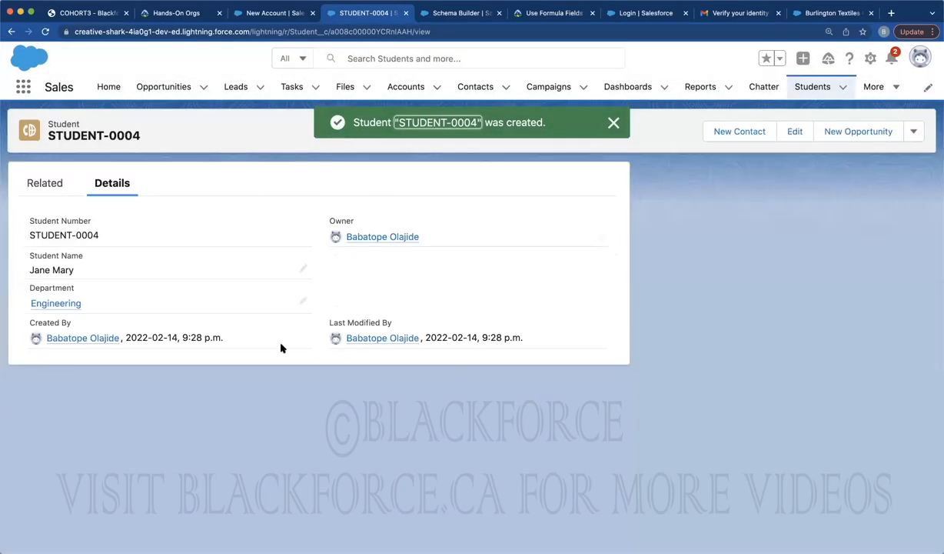
left_click(50, 187)
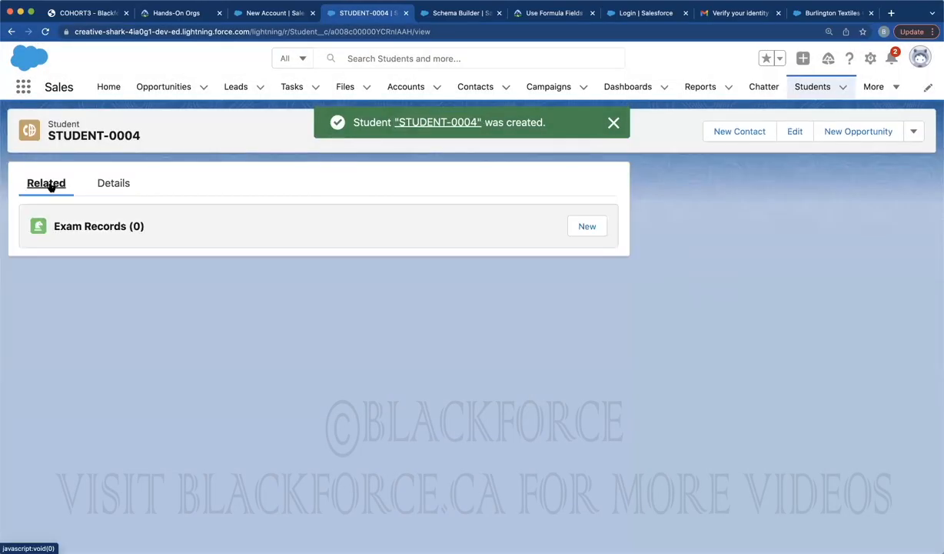
left_click(116, 183)
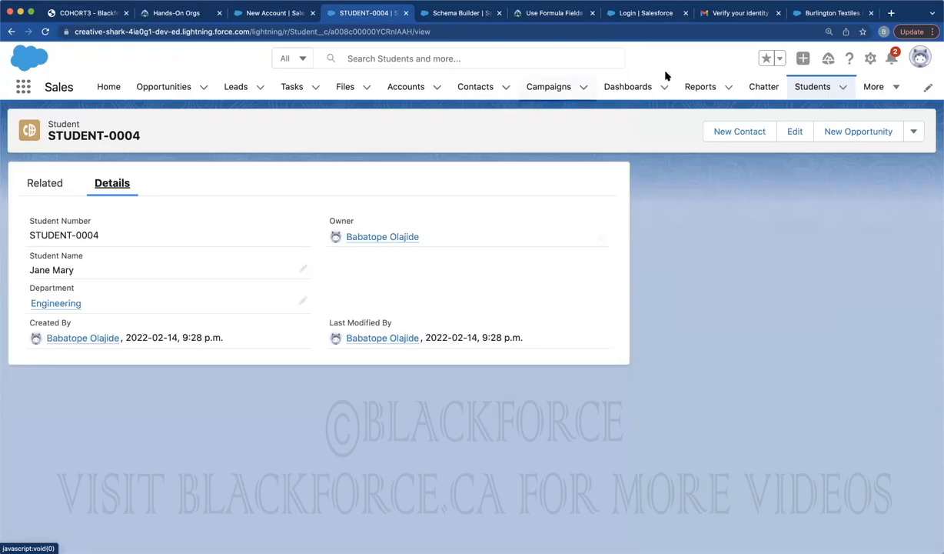
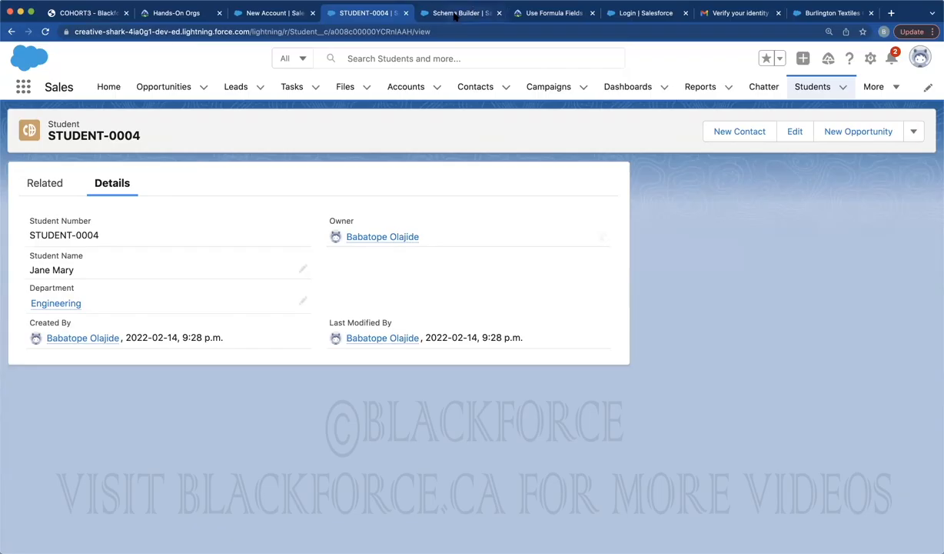
Start a new custom object in Object Manager and enable Launch New Custom Tab Wizard
key("ctrl+Tab")
left_click(168, 87)
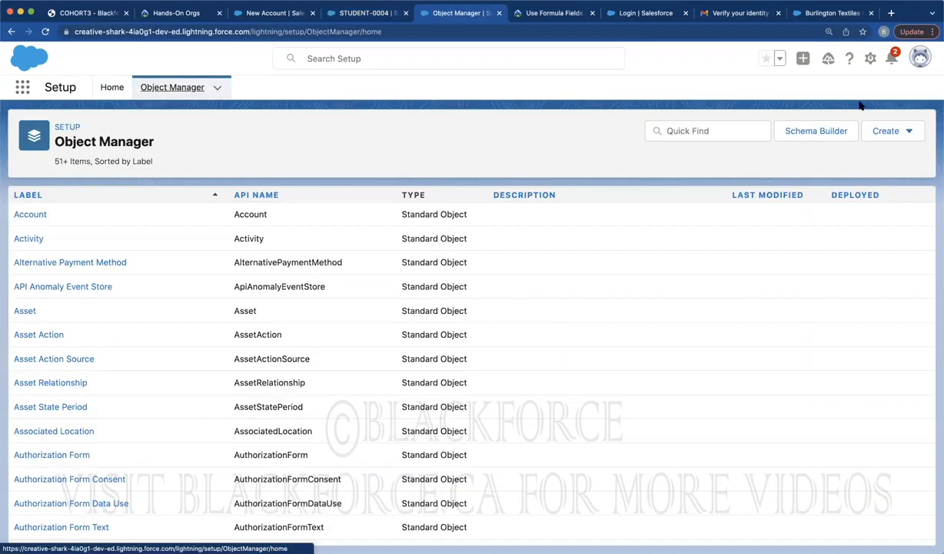
left_click(885, 132)
left_click(838, 166)
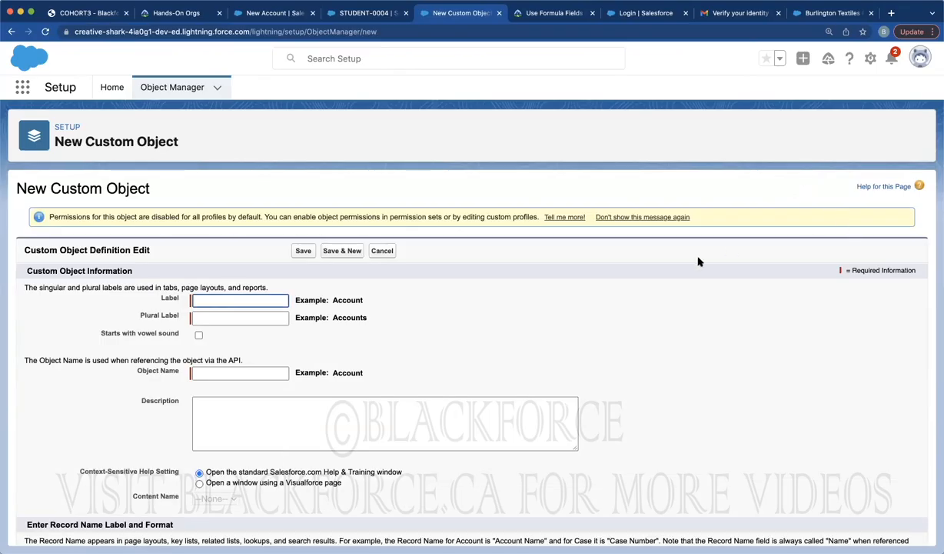
left_click(646, 216)
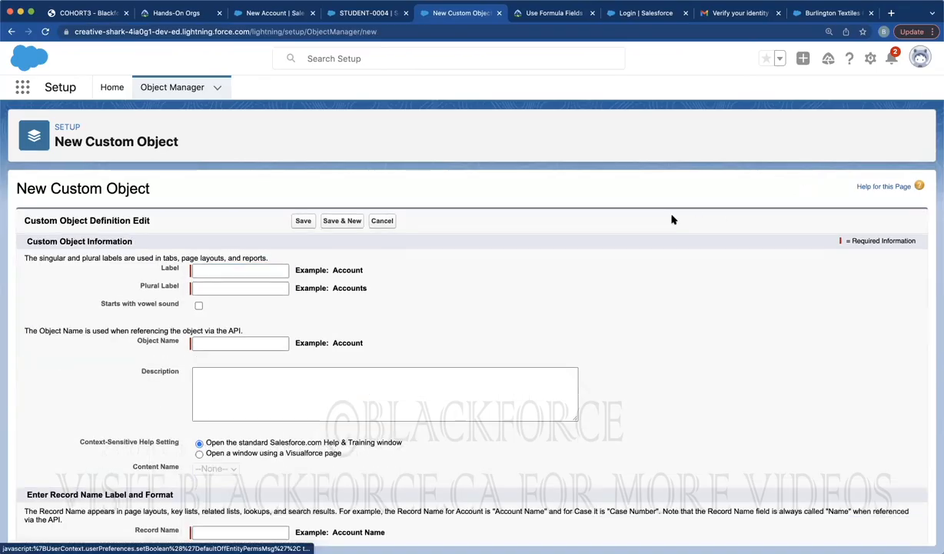
scroll(653, 267, "down", 10)
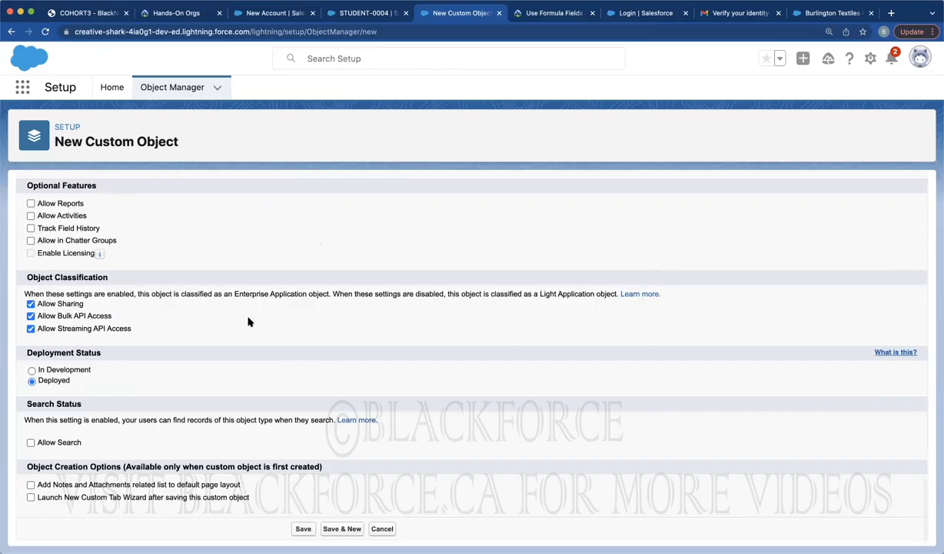
left_click(30, 496)
Enter the label 'Property' and plural label 'Properties'
scroll(192, 382, "up", 10)
left_click(193, 270)
type("Property")
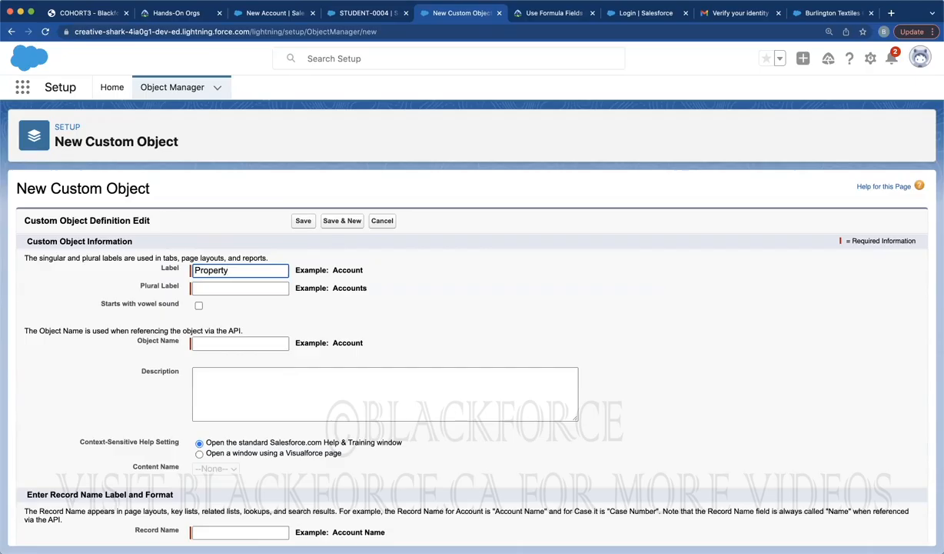
left_click(425, 279)
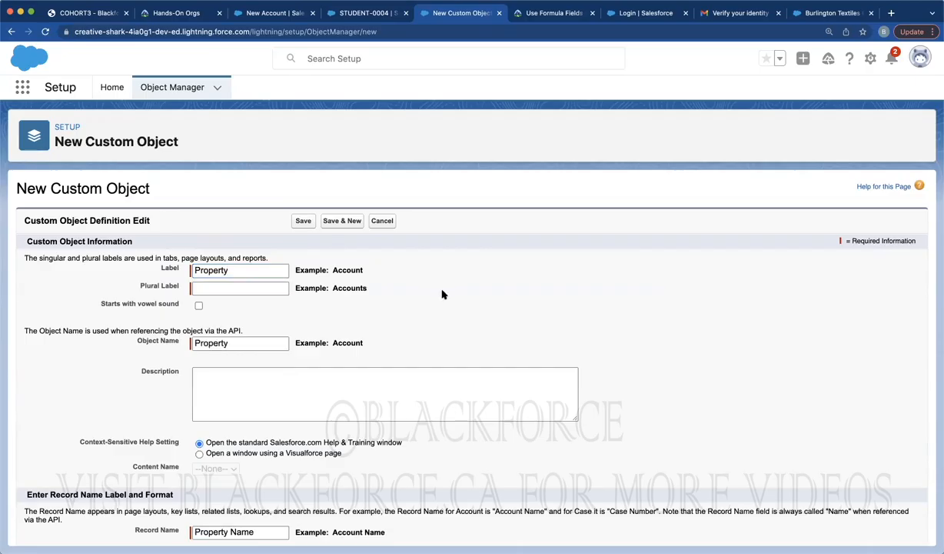
double_click(238, 270)
key("super+c")
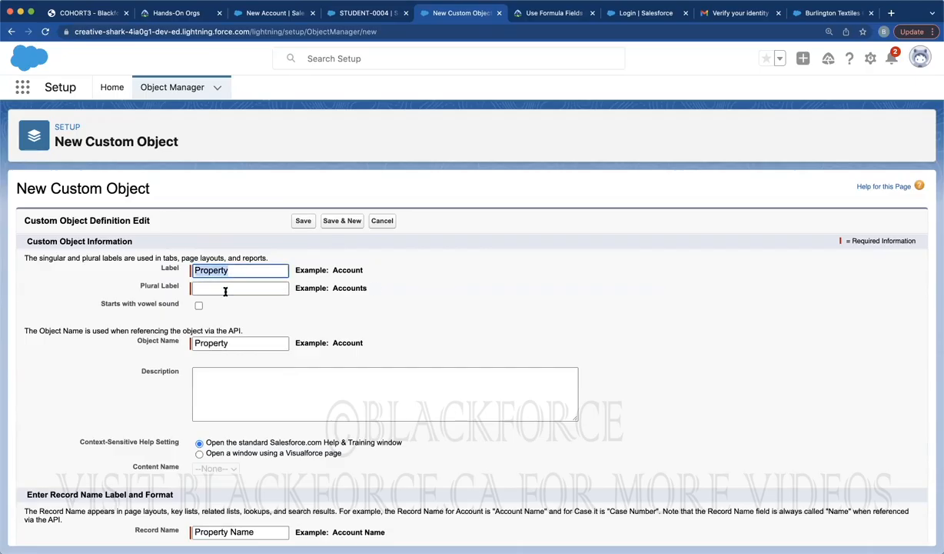
left_click(223, 288)
key("super+v")
key("BackSpace")
type("ies")
left_click(473, 302)
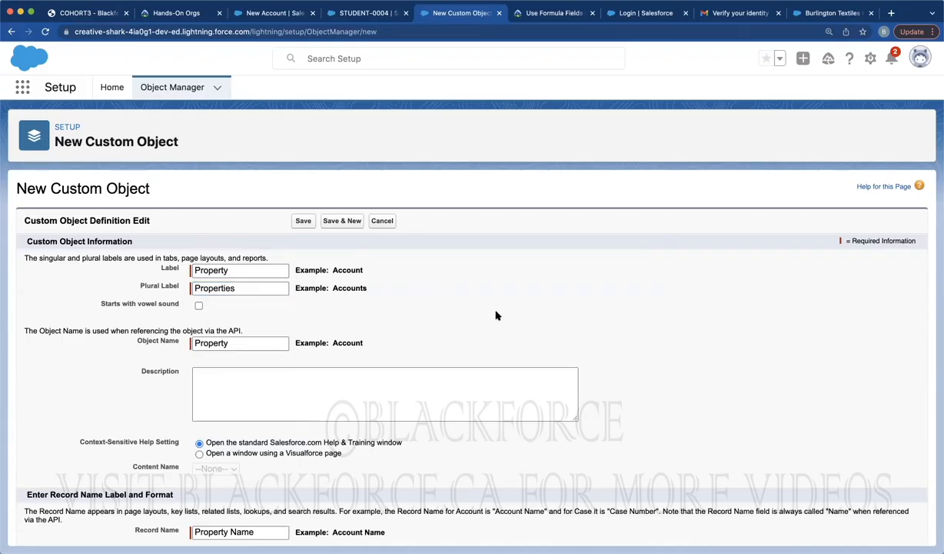
Save the Property object, search Quick Find for 'Field Acc', and go back to Object Manager
left_click(302, 221)
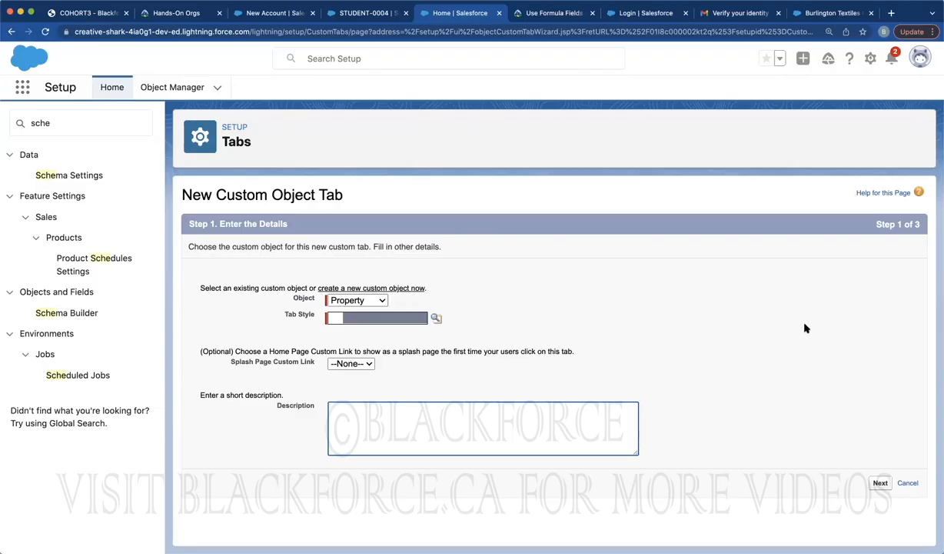
left_click(109, 117)
double_click(108, 117)
type("Field Acc")
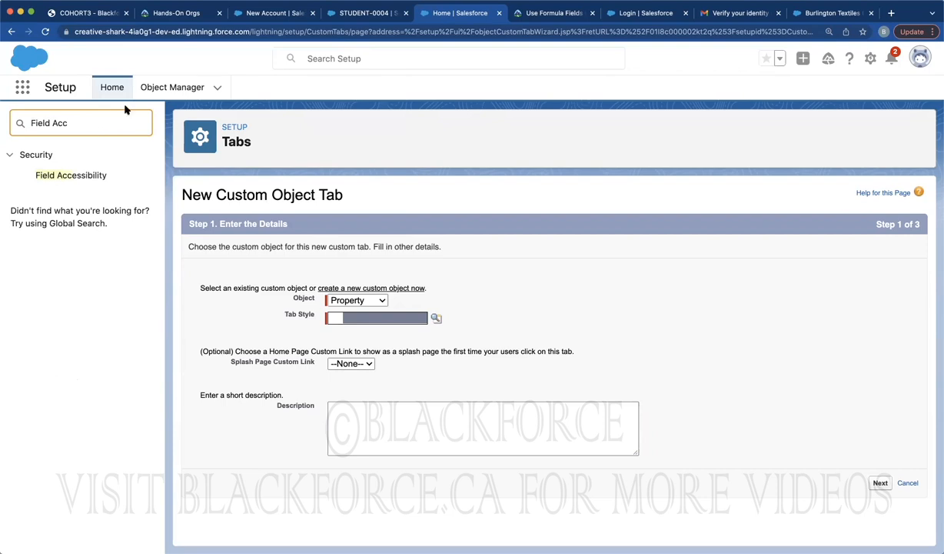
left_click(154, 89)
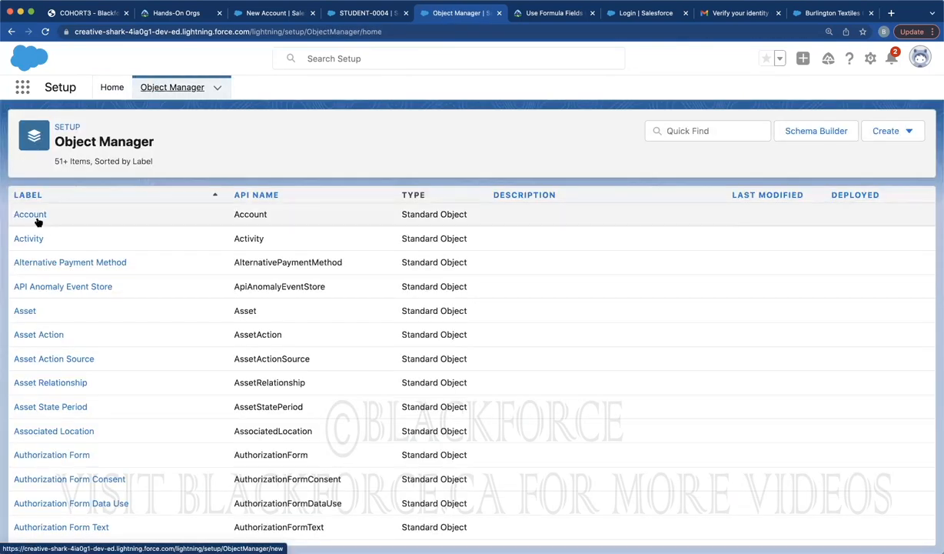
View field accessibility for Account's Account Email field, then return to Setup Home's search box
left_click(37, 215)
left_click(96, 219)
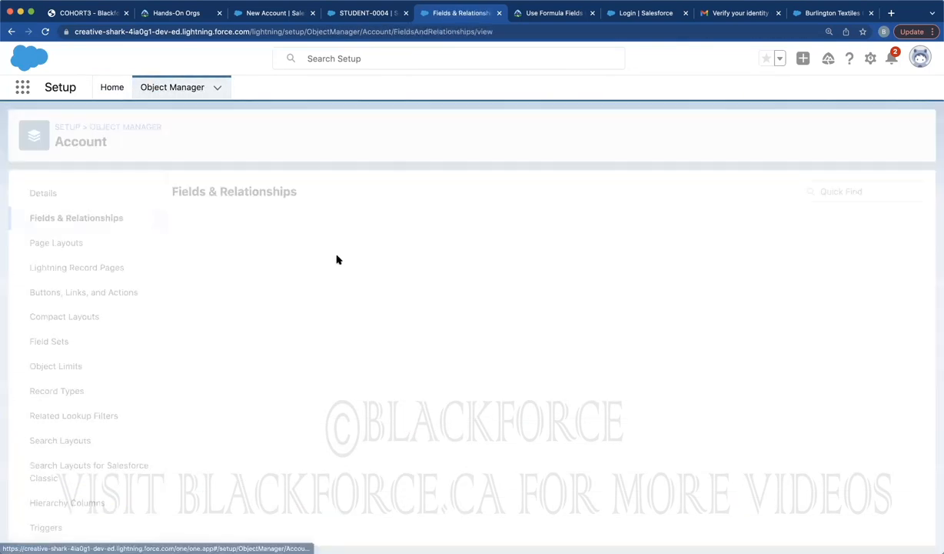
left_click(200, 249)
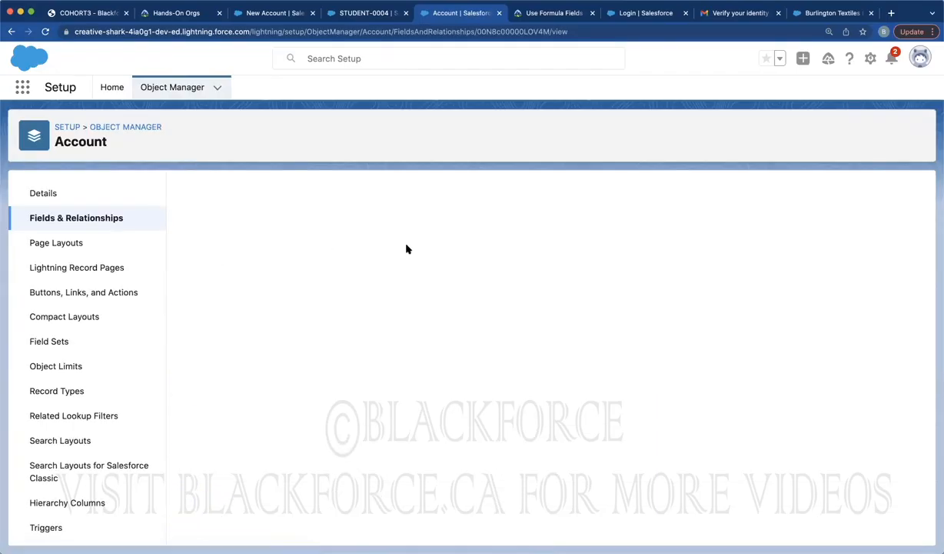
left_click(550, 250)
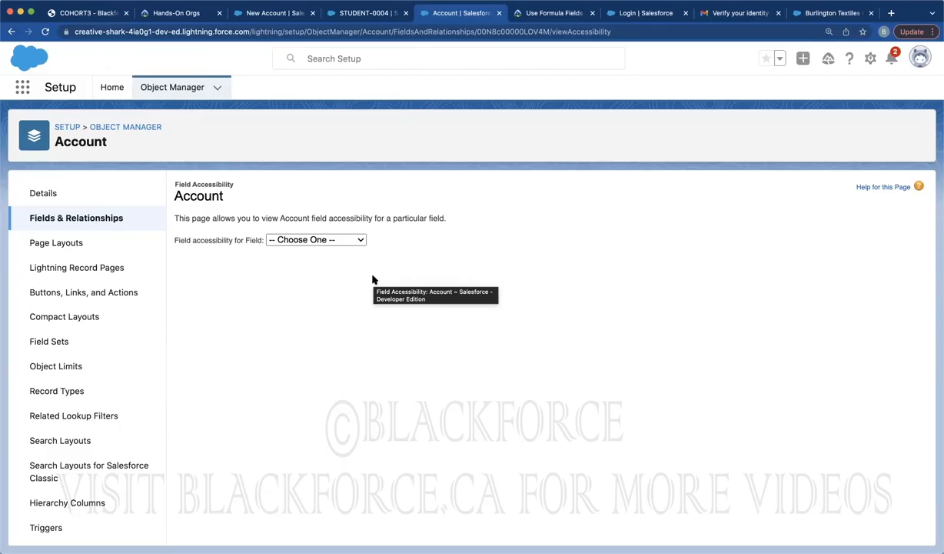
left_click(116, 88)
triple_click(84, 124)
Search 'prof', edit the Basic User profile, and scroll down to its Tab Settings
type("prof")
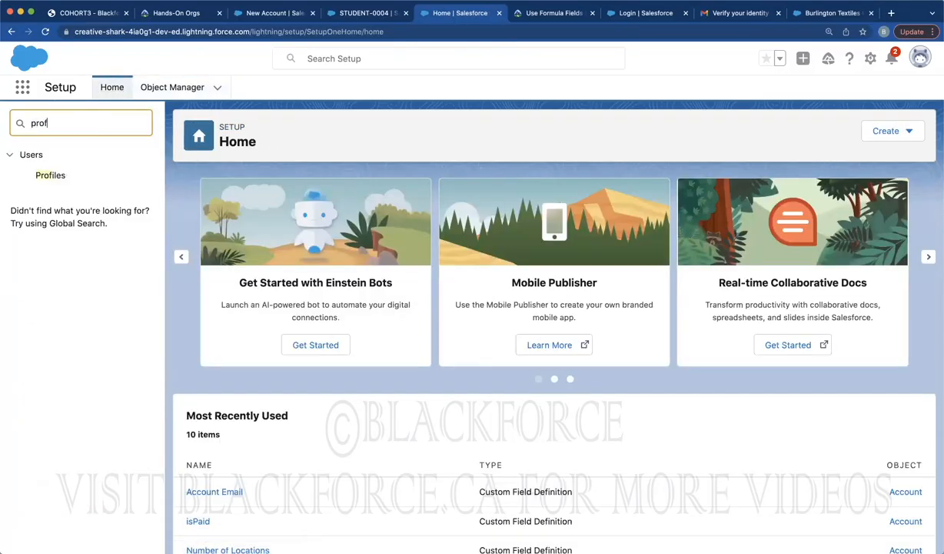
left_click(56, 175)
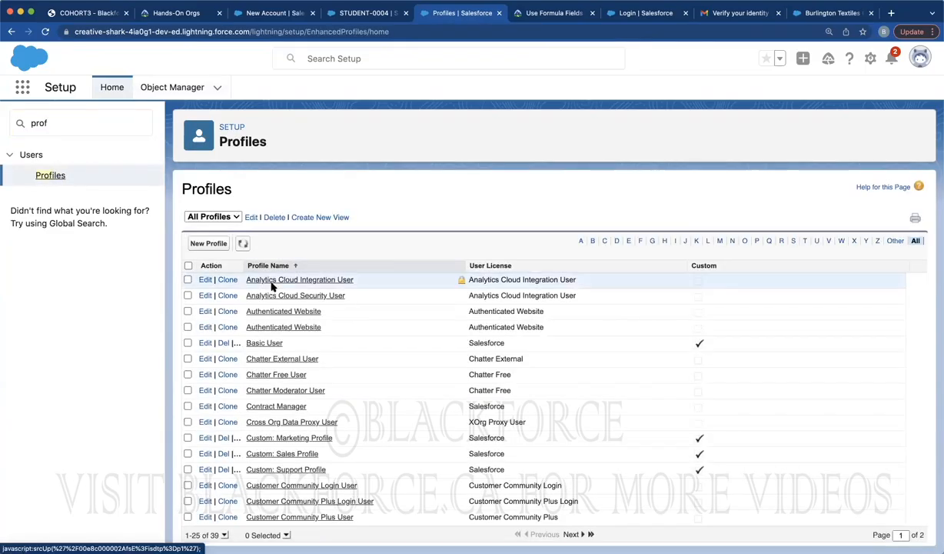
left_click(205, 343)
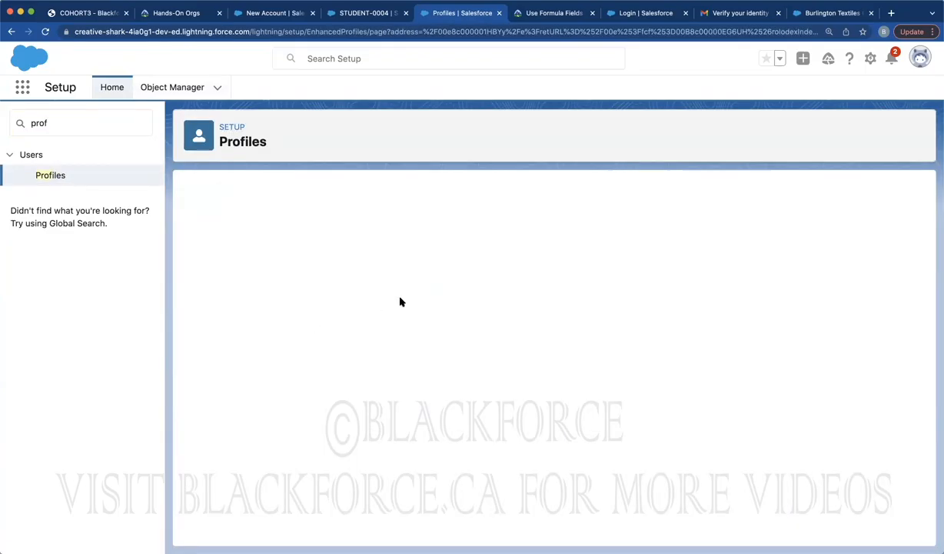
scroll(399, 302, "down", 10)
scroll(400, 300, "up", 6)
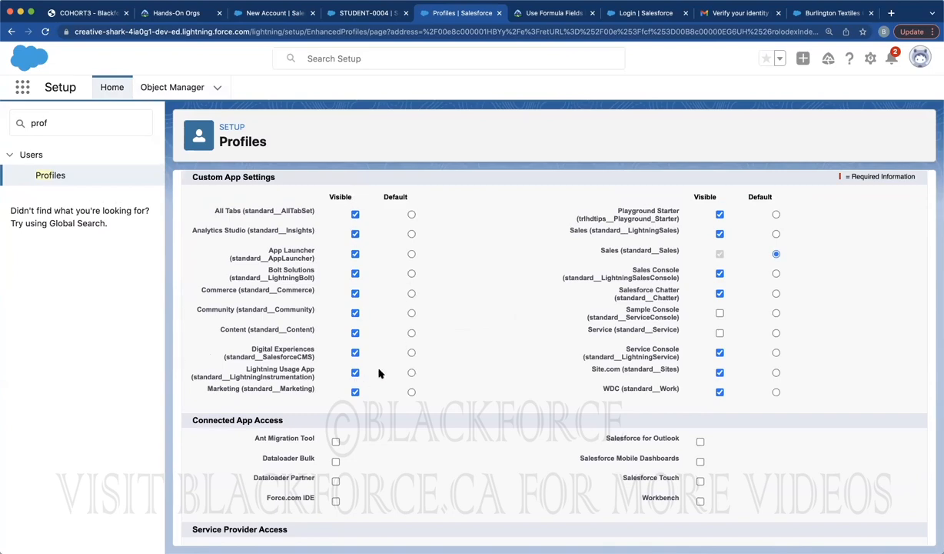
scroll(379, 373, "down", 5)
scroll(379, 373, "down", 4)
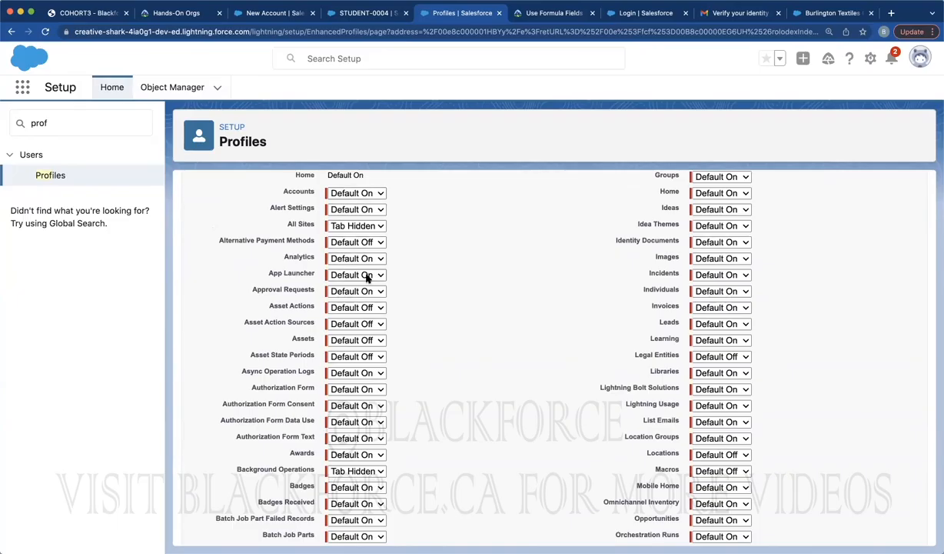
scroll(365, 277, "down", 8)
scroll(366, 276, "down", 20)
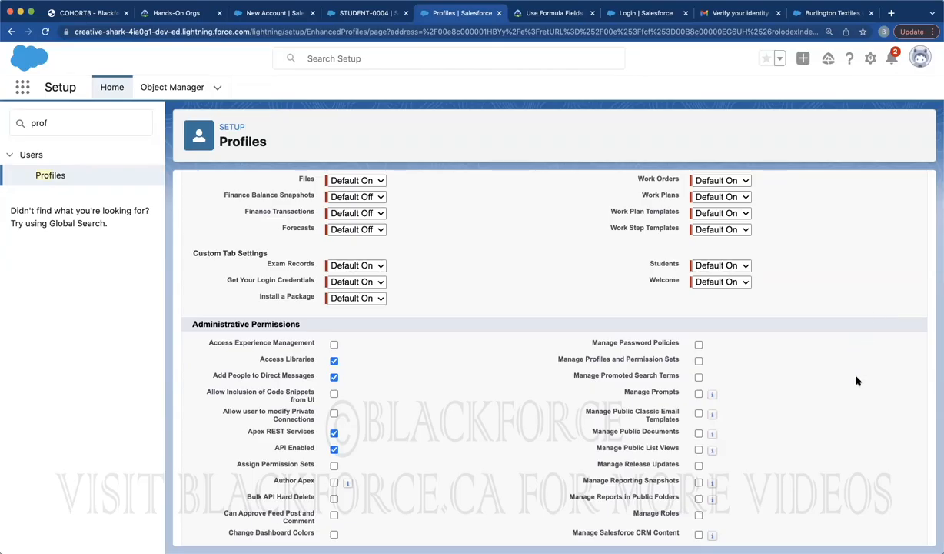
Visit the Sales home page on the STUDENT-0004 tab, then return to Setup Home on the Profiles tab
left_click(344, 14)
left_click(111, 89)
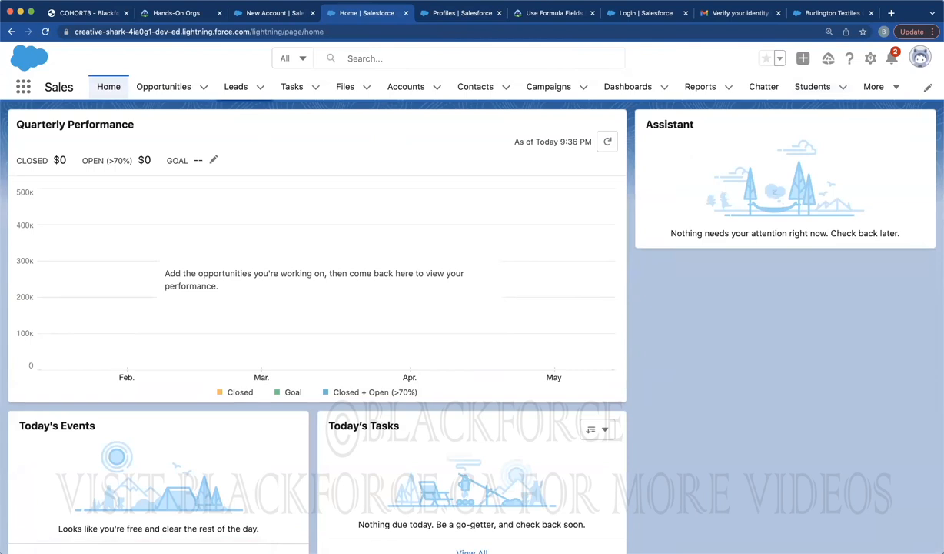
left_click(421, 16)
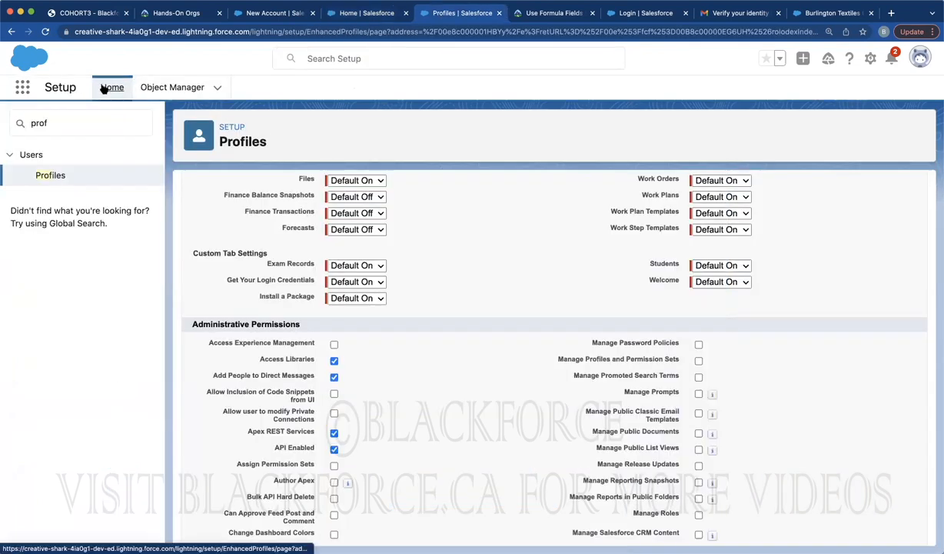
left_click(105, 88)
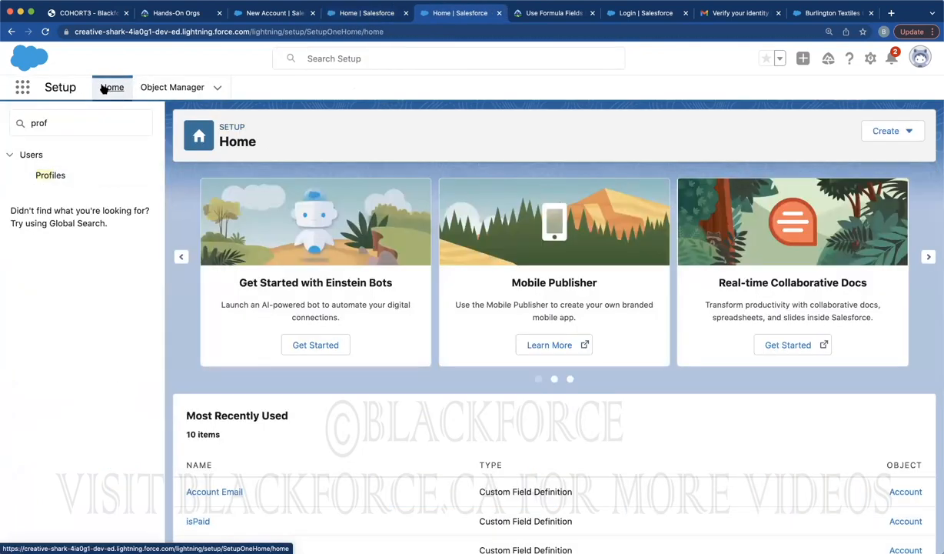
Clear the 'prof' text and stray characters from Quick Find and close its suggestion list
left_click(72, 121)
key("BackSpace")
key("BackSpace")
key("BackSpace")
key("BackSpace")
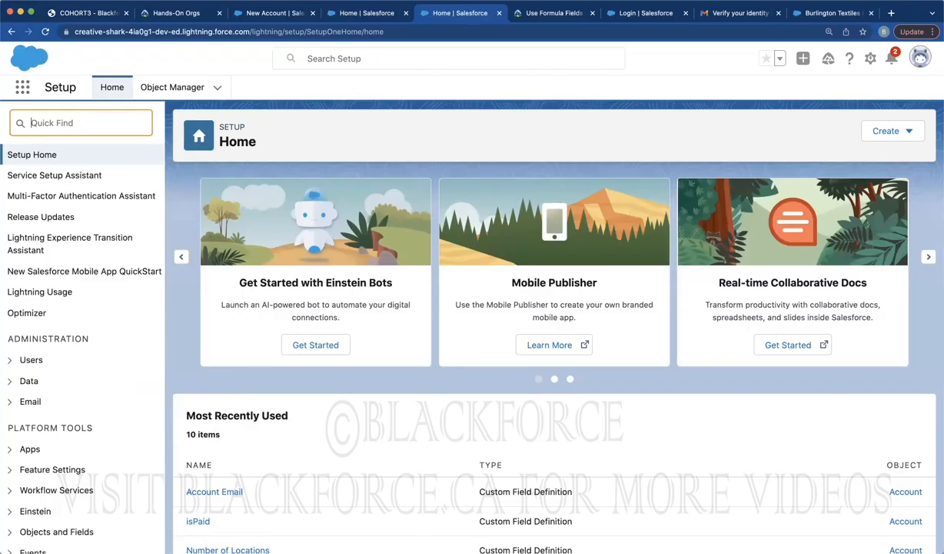
type("dfdf")
key("BackSpace")
key("BackSpace")
key("BackSpace")
key("BackSpace")
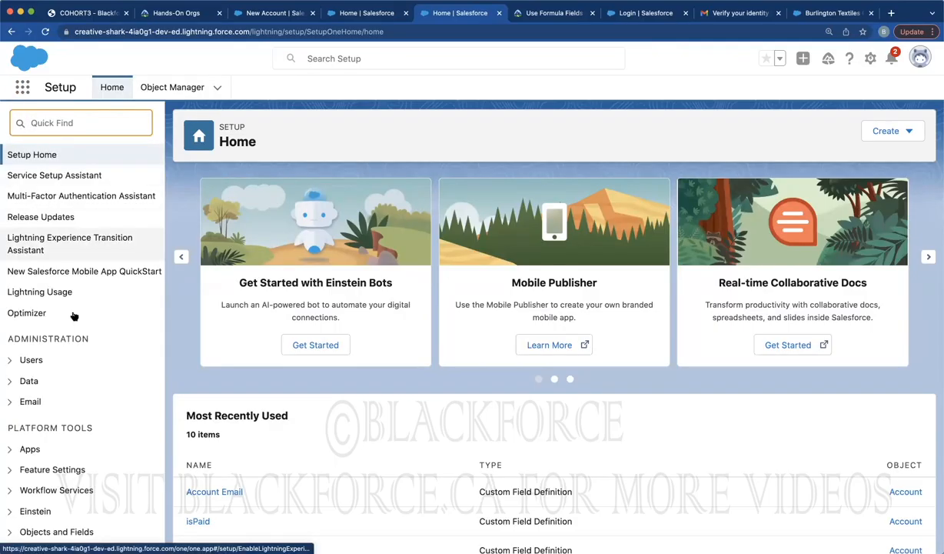
scroll(59, 404, "down", 3)
scroll(59, 405, "down", 3)
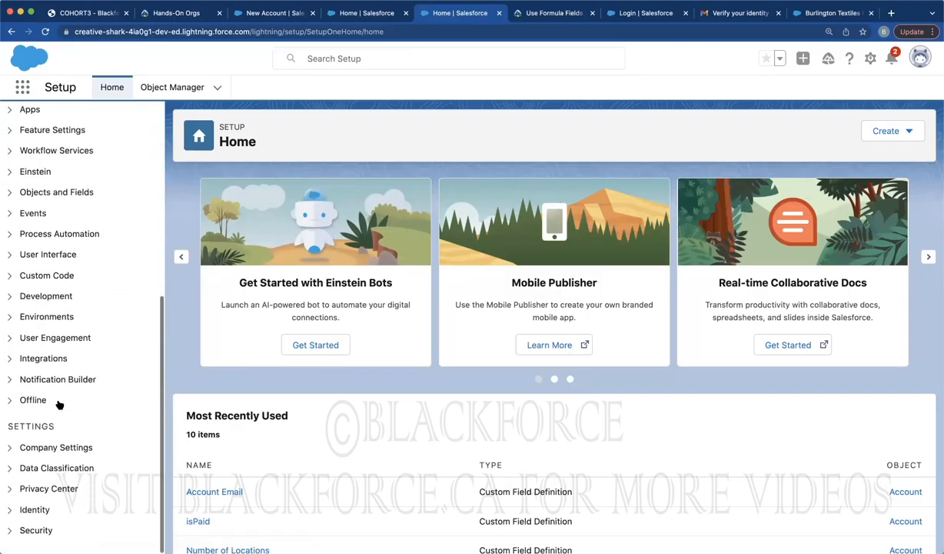
scroll(59, 402, "up", 10)
left_click(79, 125)
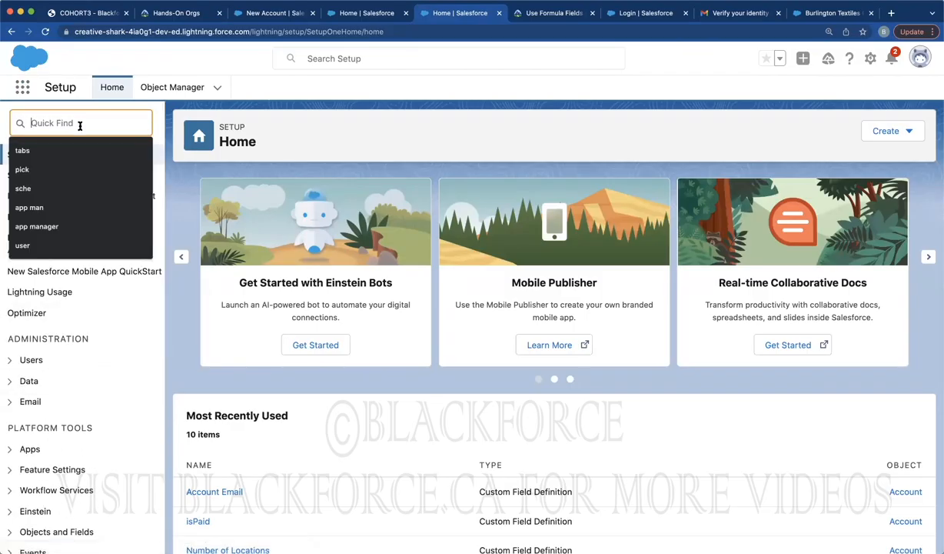
left_click(272, 116)
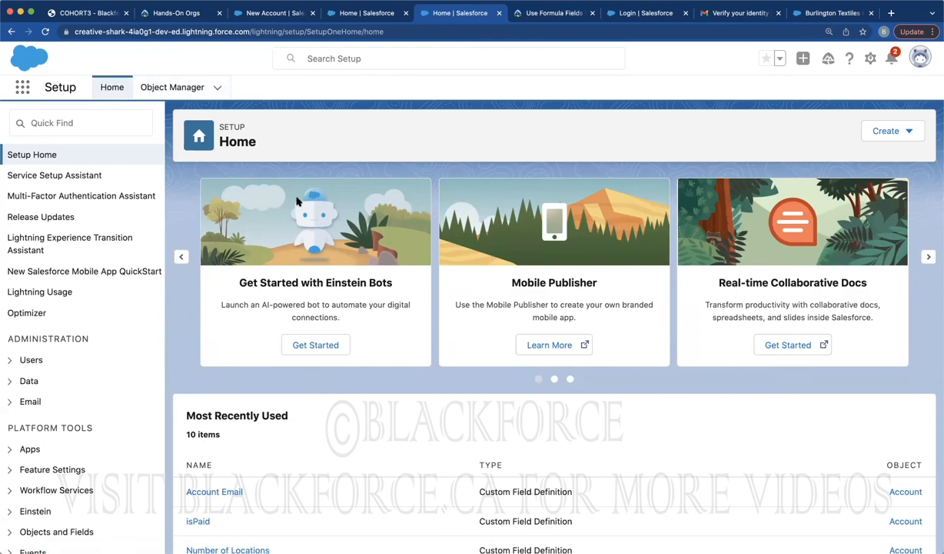
Start a new student from the Students list, close it unsaved, and open the More tabs menu
left_click(337, 13)
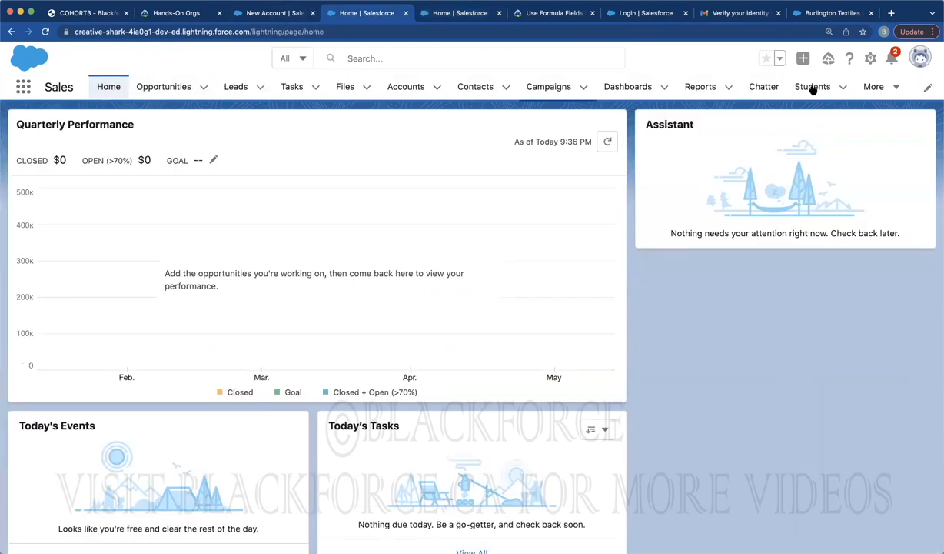
left_click(876, 87)
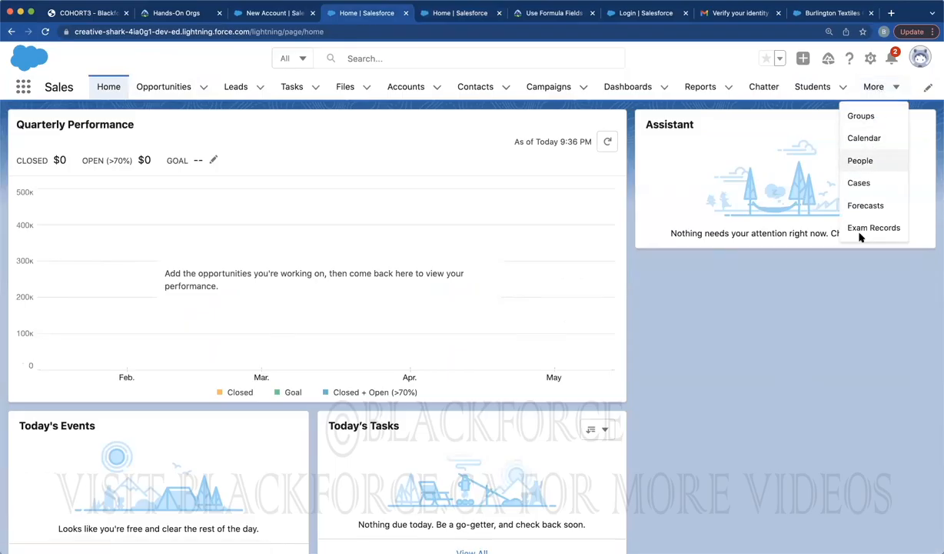
left_click(810, 91)
left_click(773, 131)
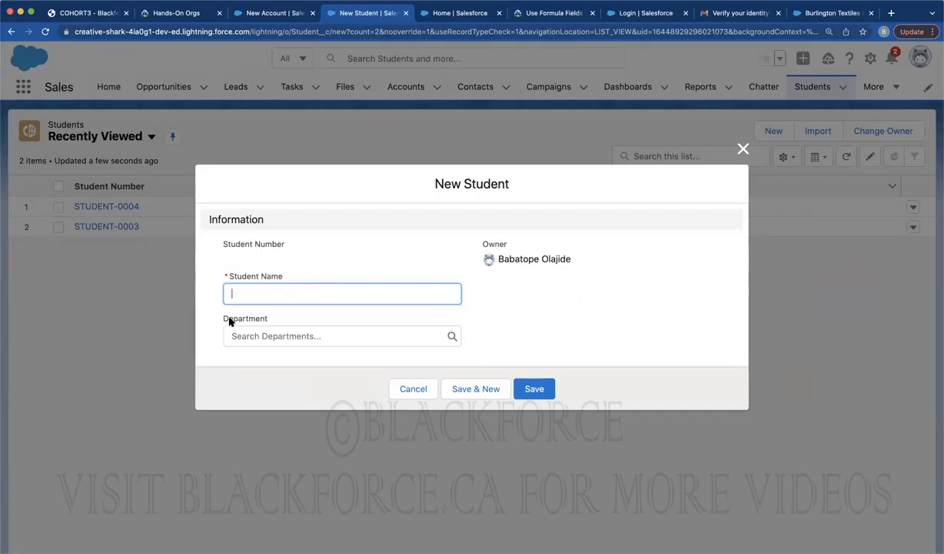
left_click(836, 90)
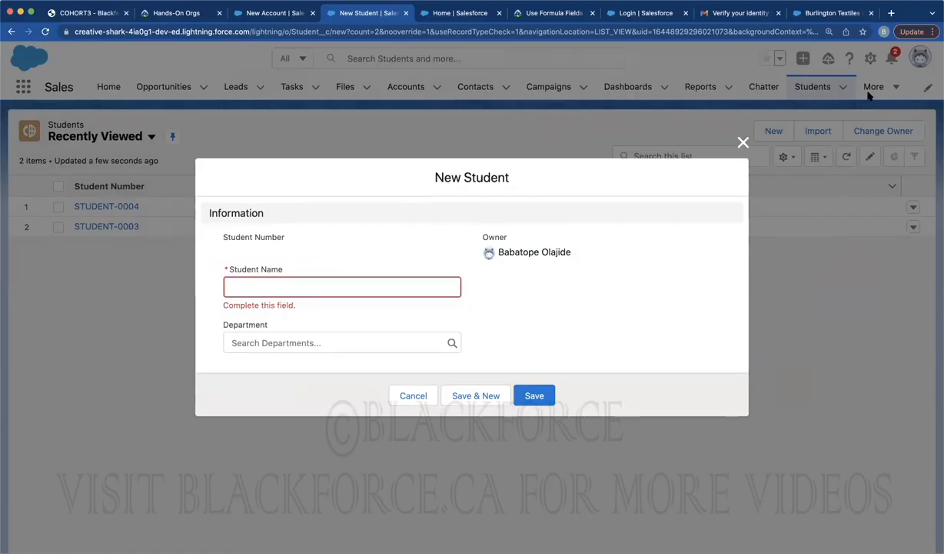
left_click(743, 145)
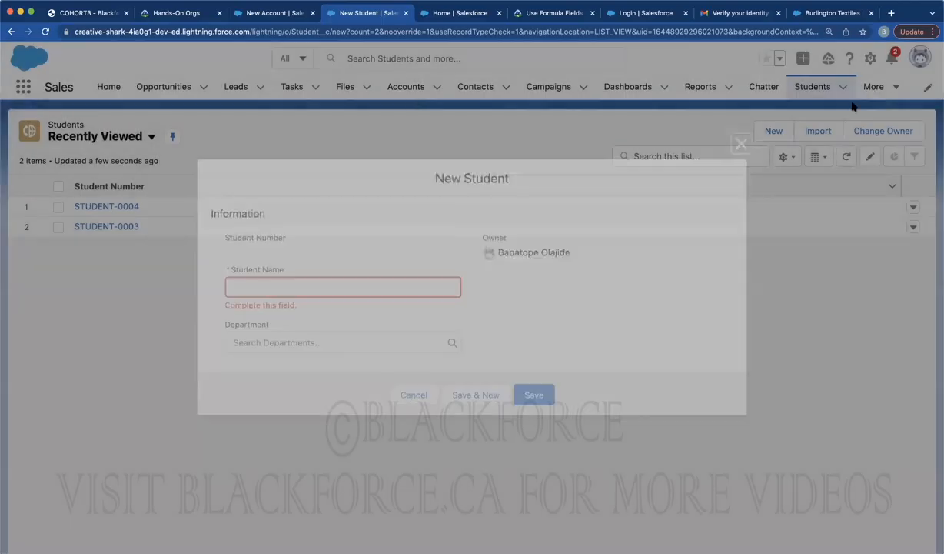
left_click(871, 95)
left_click(858, 228)
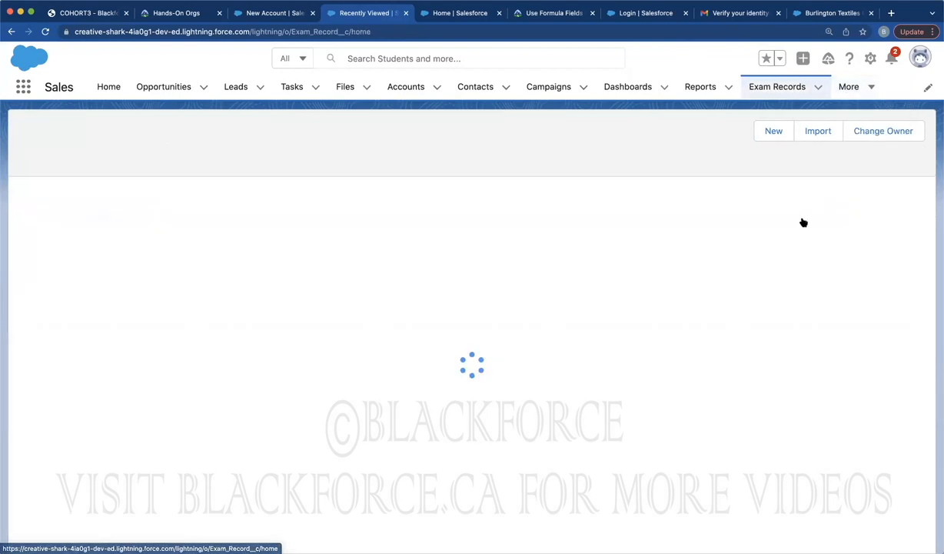
left_click(840, 135)
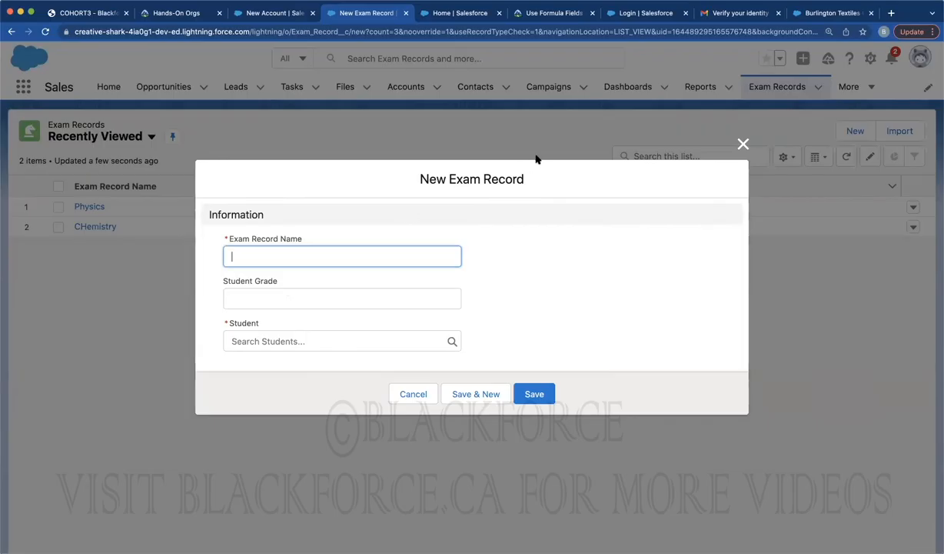
left_click(742, 145)
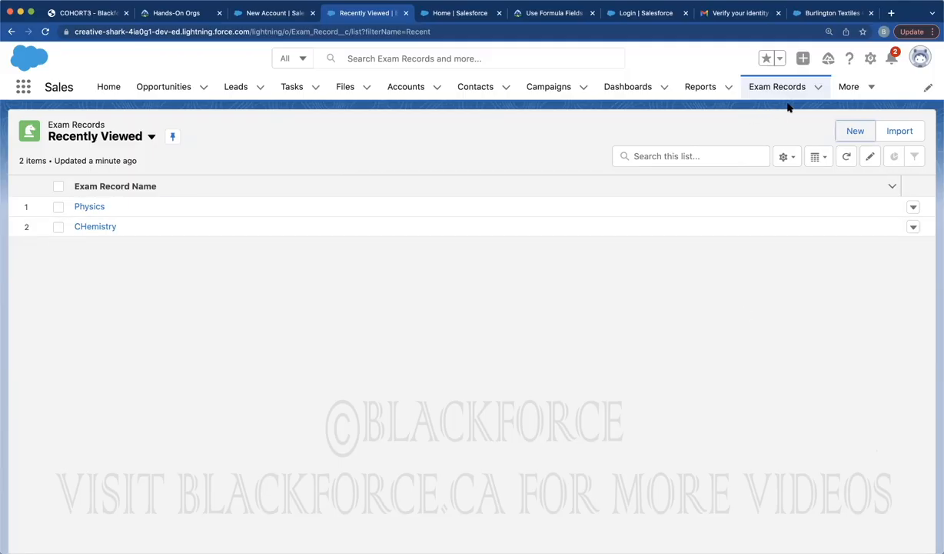
left_click(848, 89)
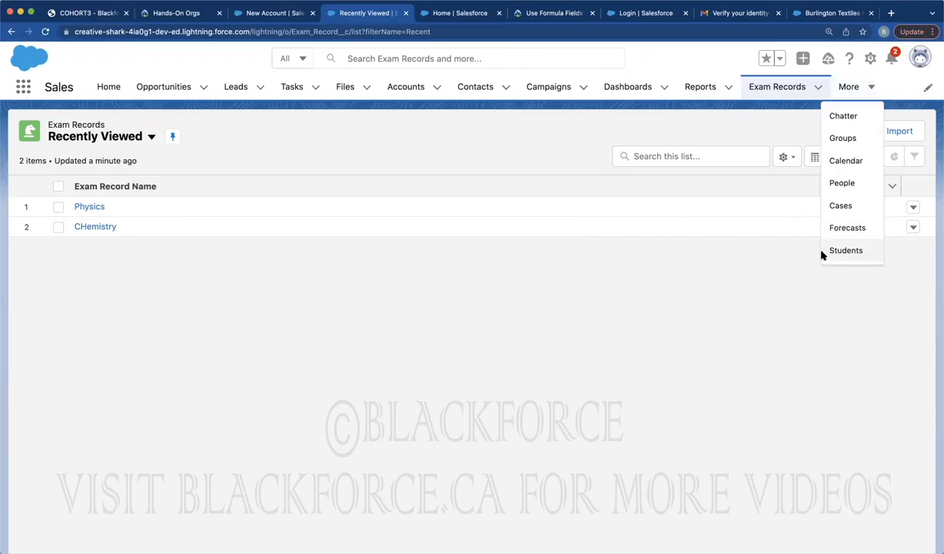
Reload the Students list and open a New Student form with its department lookup
left_click(844, 250)
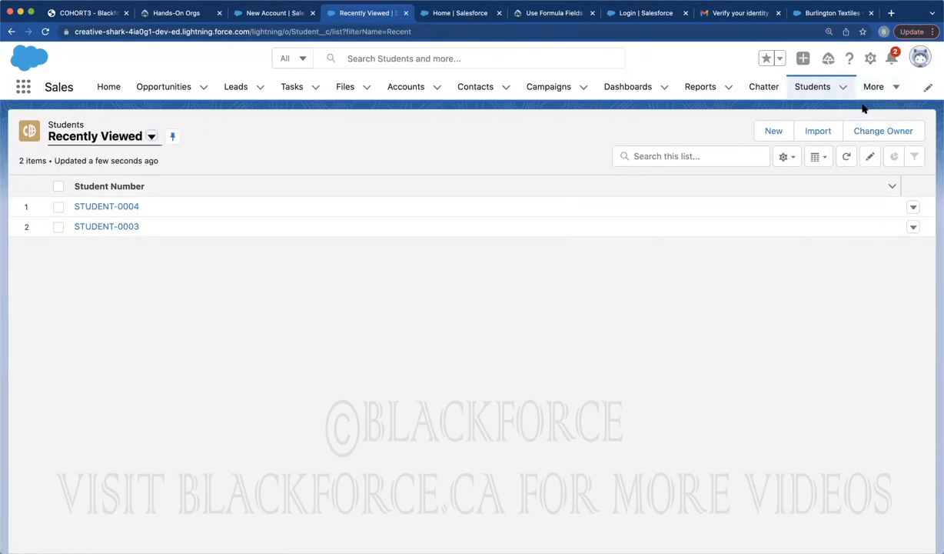
left_click(886, 88)
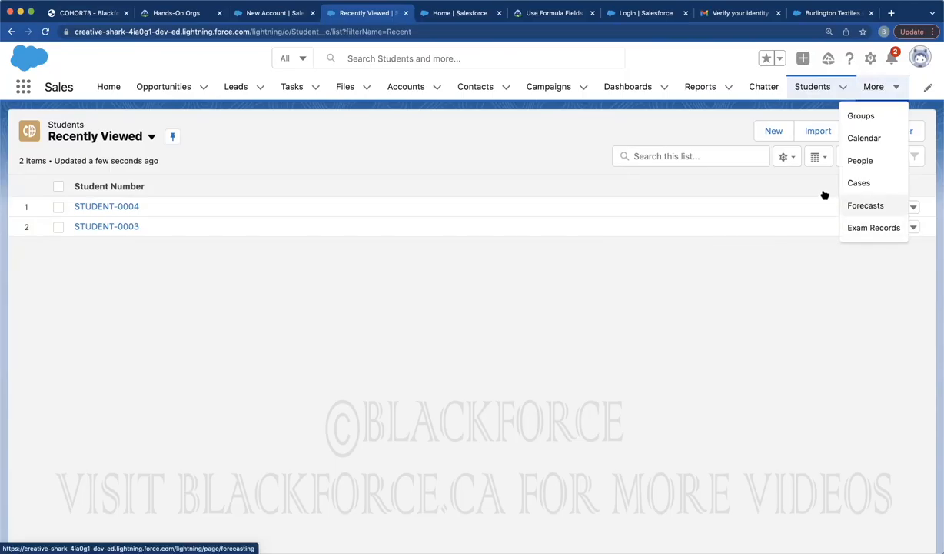
left_click(45, 32)
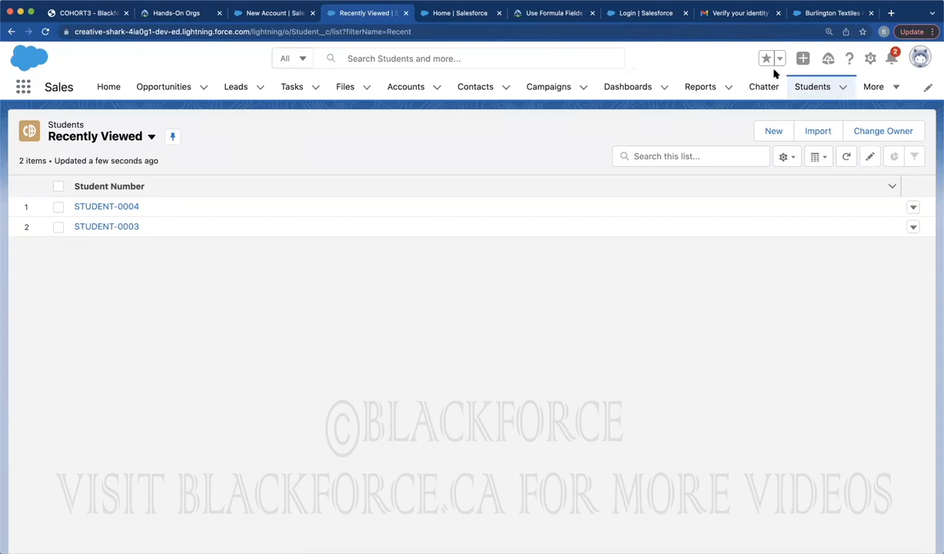
left_click(771, 132)
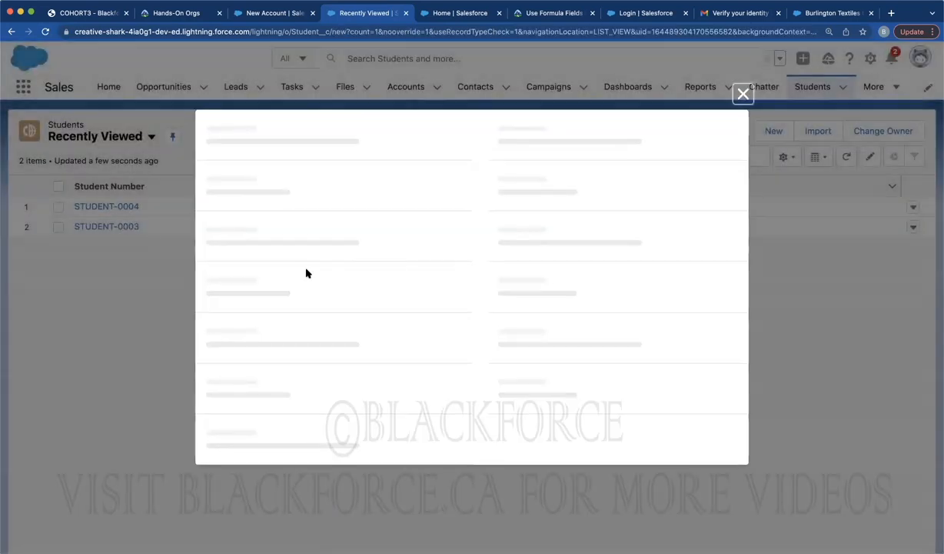
left_click(245, 335)
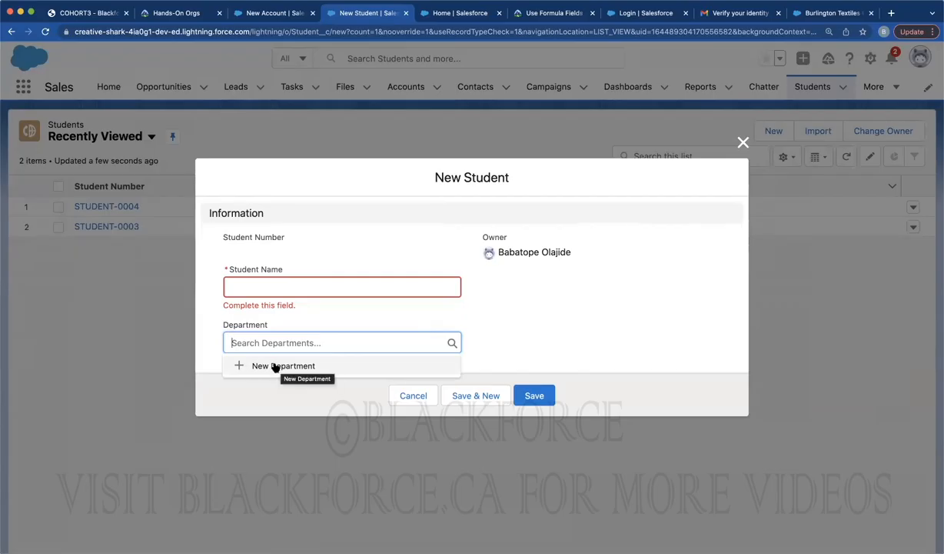
left_click(275, 366)
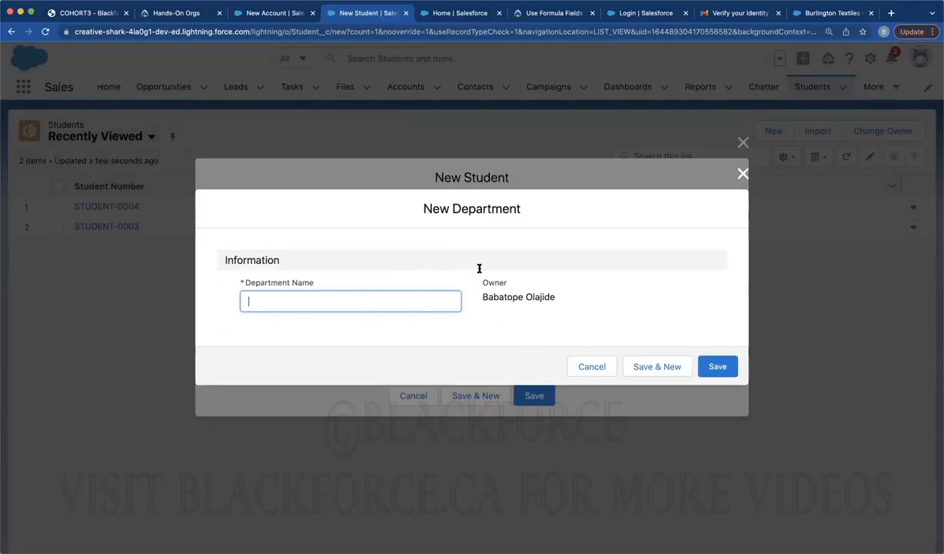
left_click(741, 173)
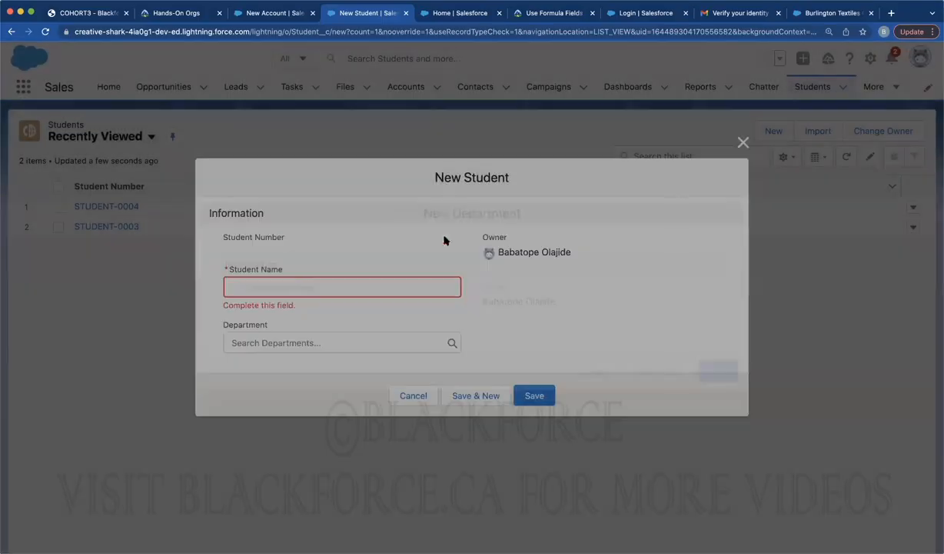
Create department 'Agriculture' from the lookup, enter the student's name, and save the student
left_click(253, 346)
left_click(258, 365)
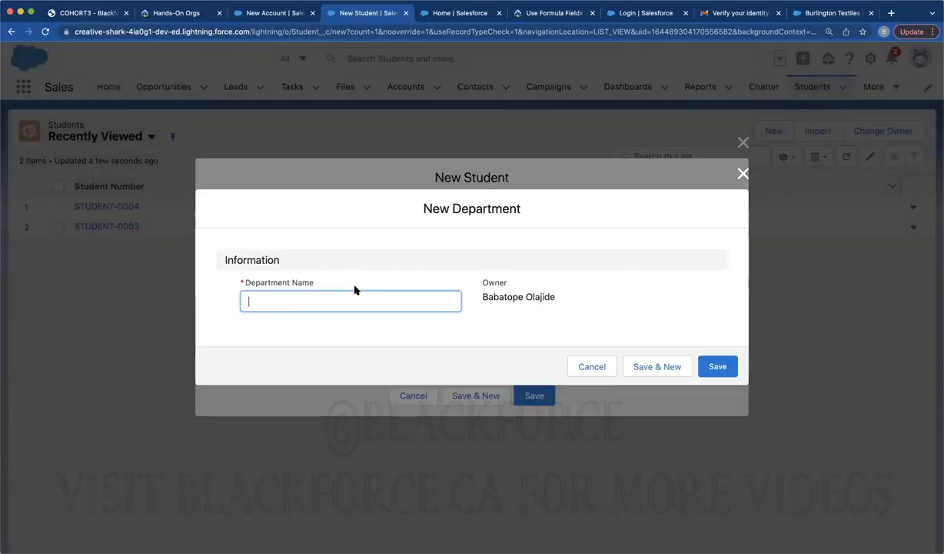
type("Agriculture")
left_click(734, 368)
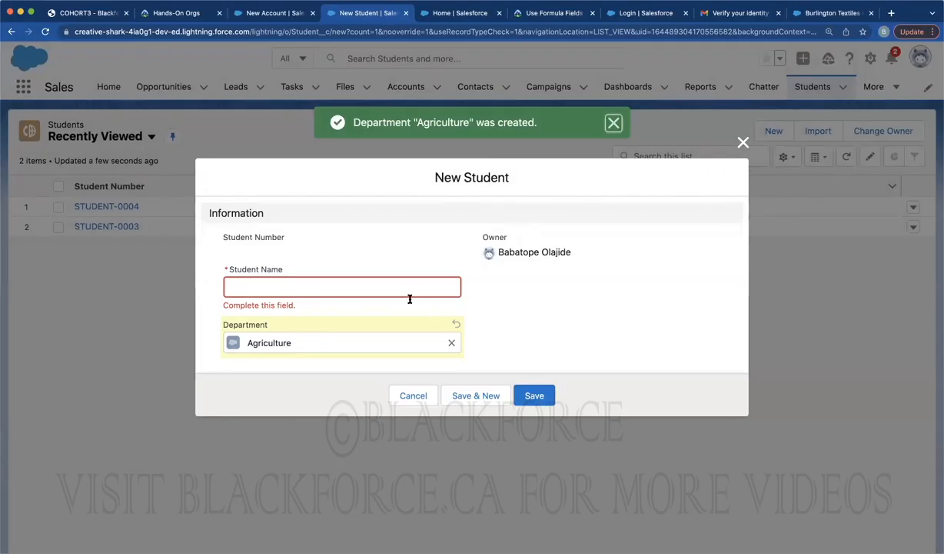
type("Ola")
left_click(532, 394)
left_click(881, 86)
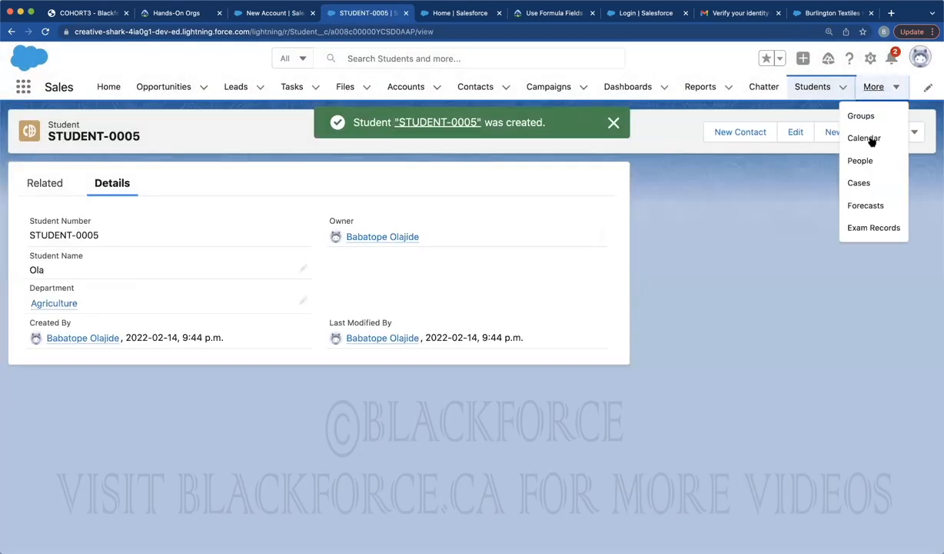
left_click(45, 31)
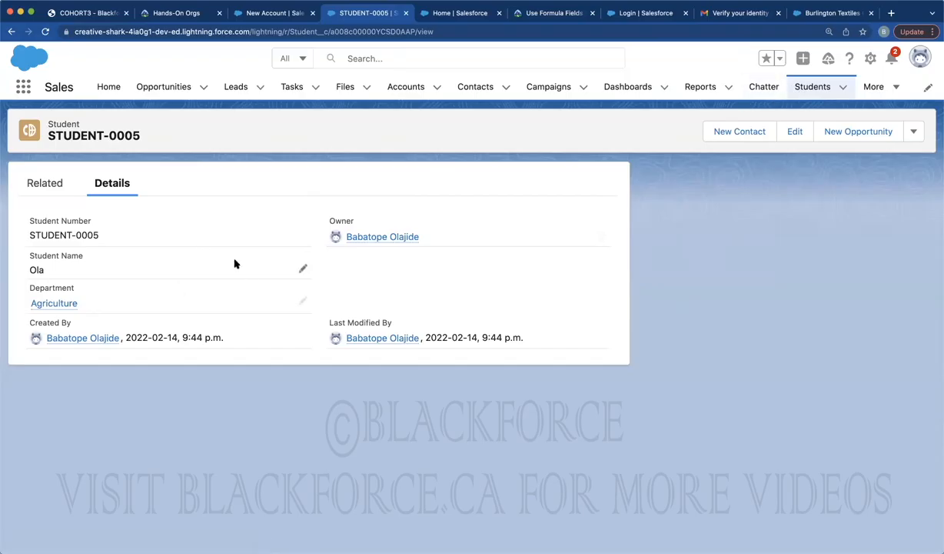
Open STUDENT-0003, compare its Chemistry and Physics exam records with its Details, then switch to Setup
left_click(50, 183)
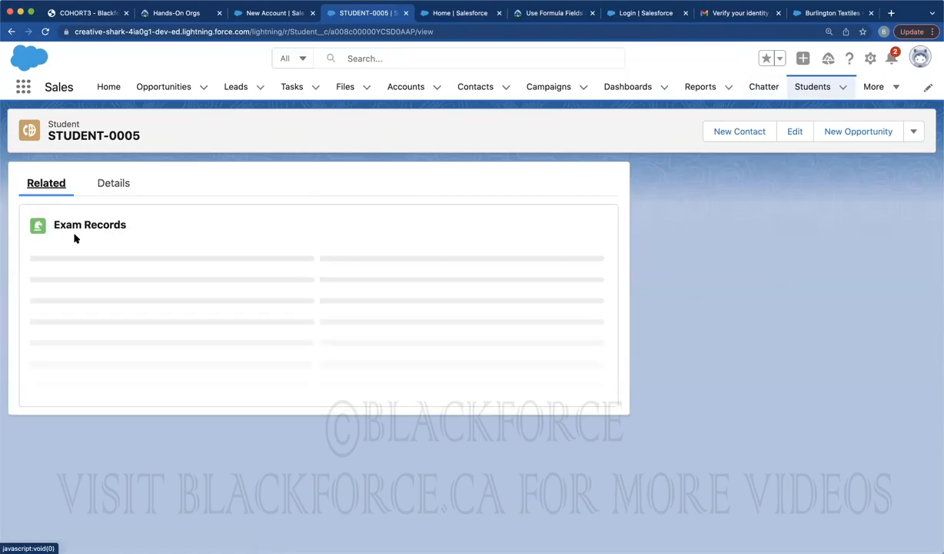
left_click(819, 86)
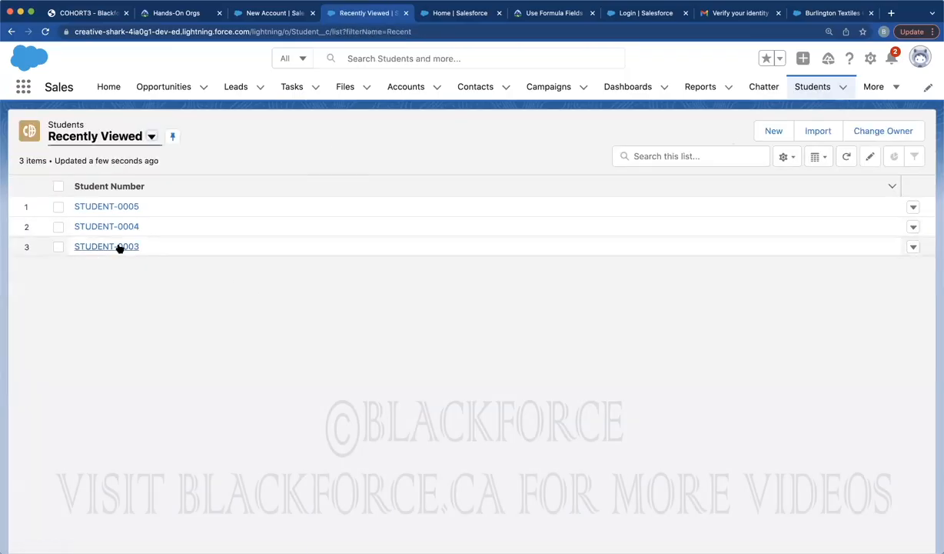
left_click(120, 247)
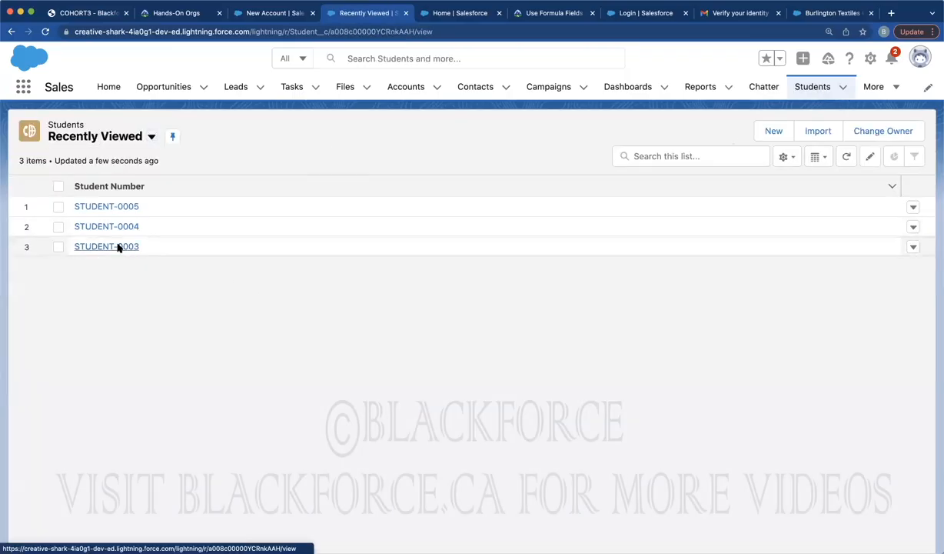
left_click(55, 192)
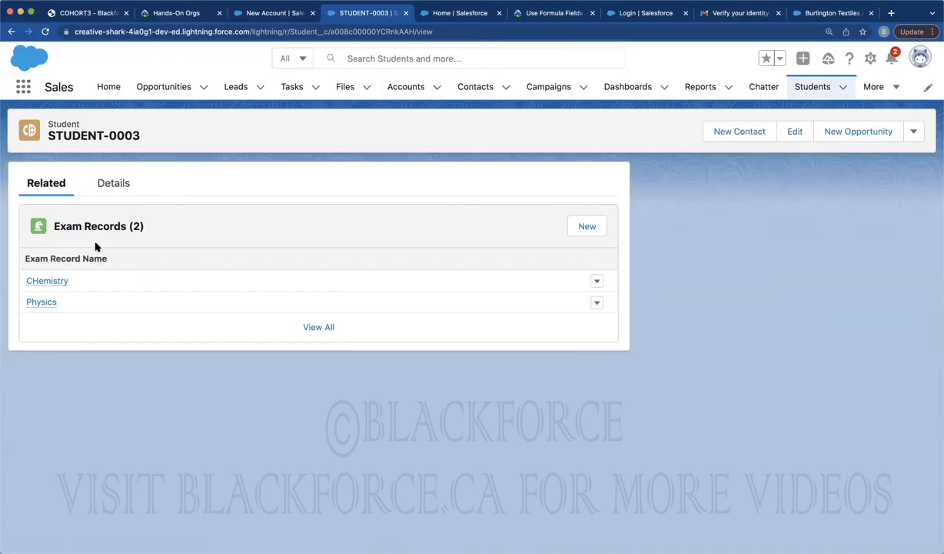
left_click(112, 183)
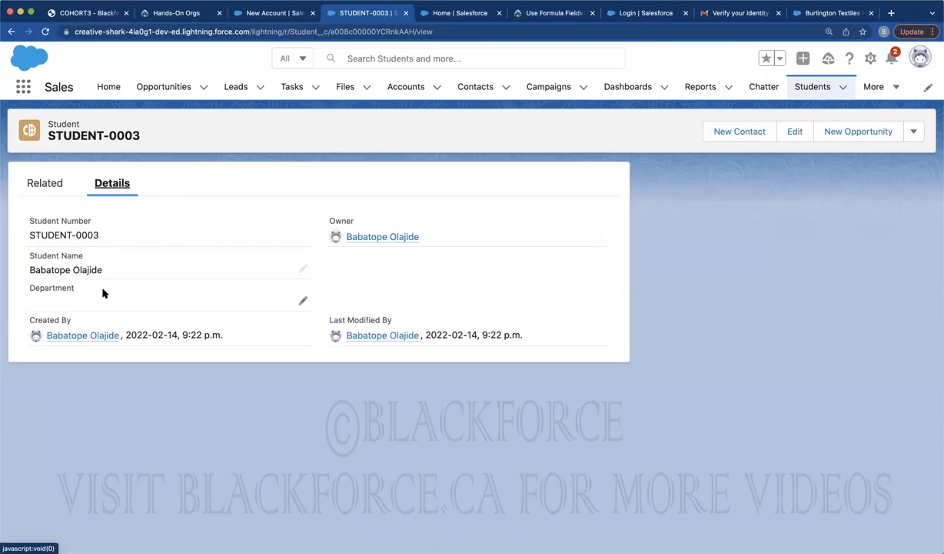
left_click(56, 183)
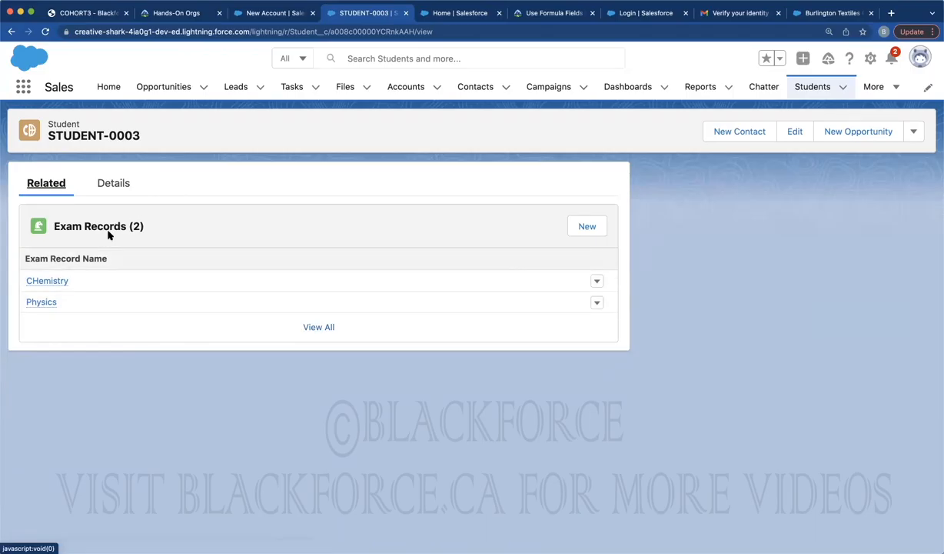
left_click(109, 184)
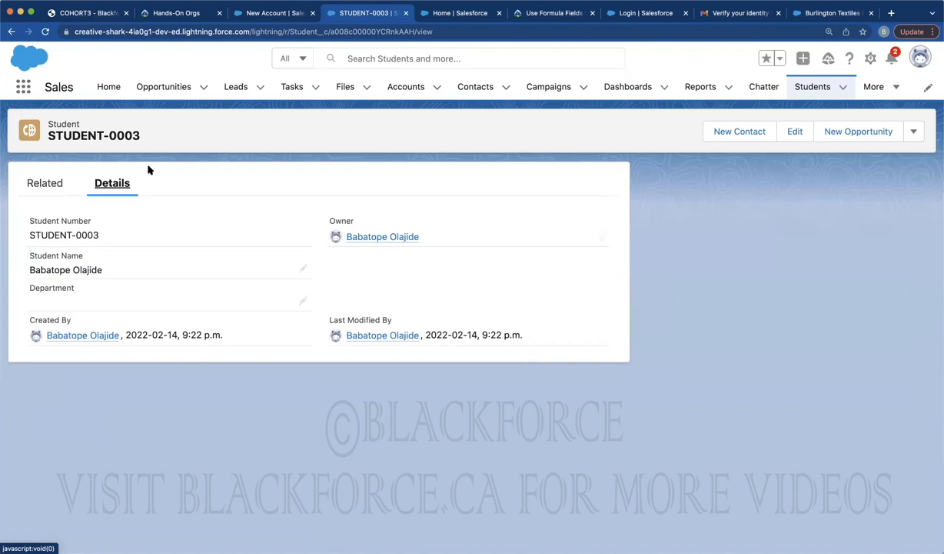
left_click(454, 16)
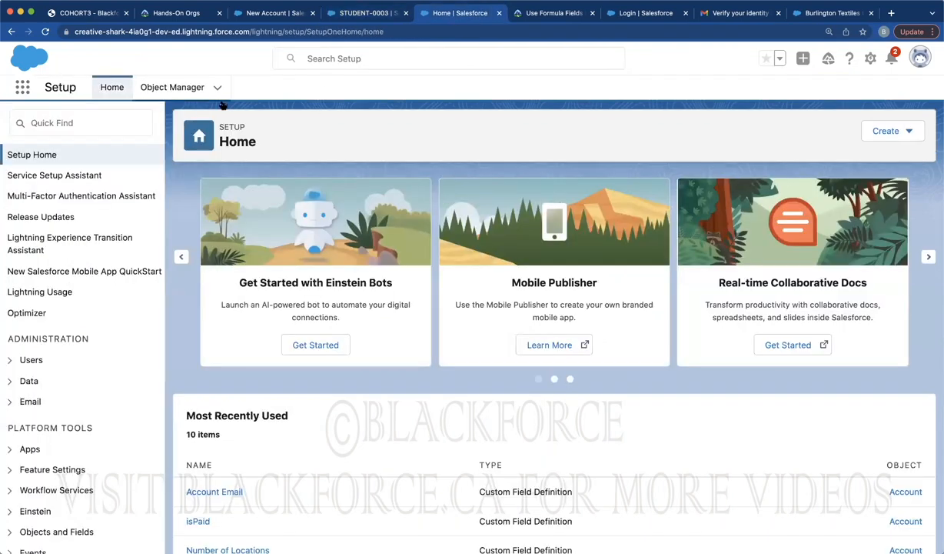
Find the Student object in Object Manager and start a new Roll-Up Summary field under Fields & Relationships
left_click(177, 86)
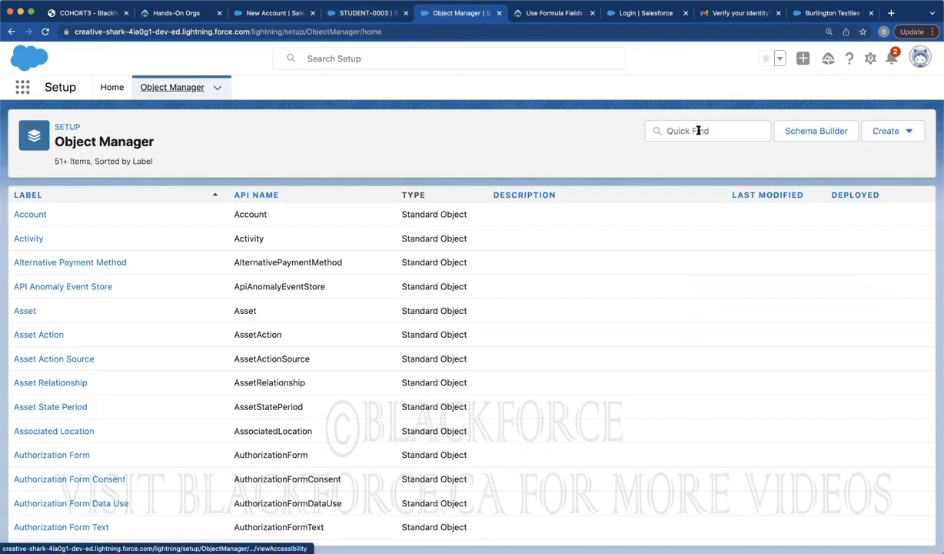
left_click(696, 131)
type("student")
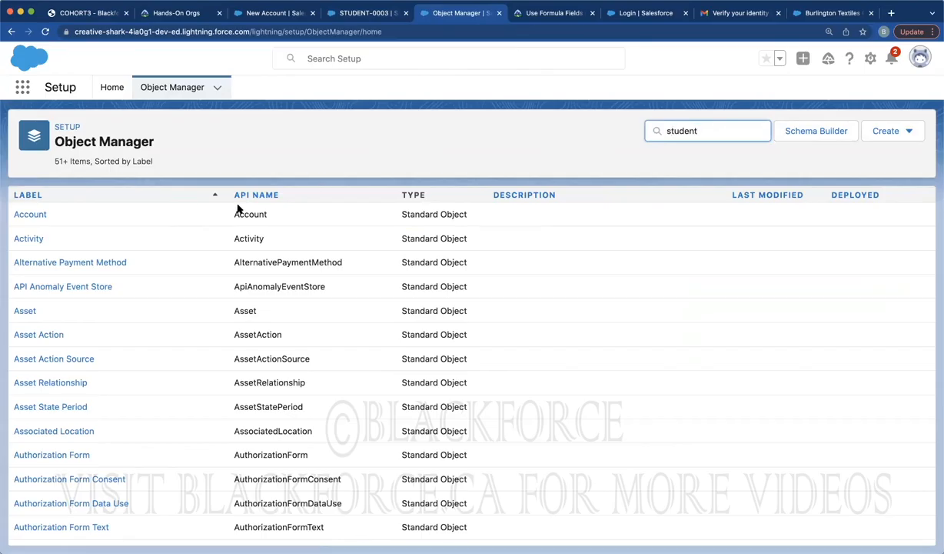
left_click(32, 220)
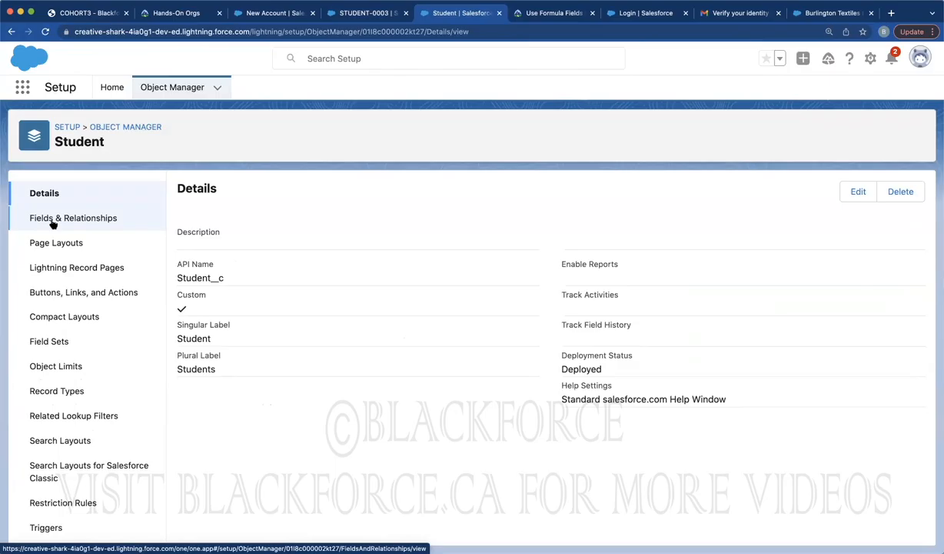
left_click(53, 222)
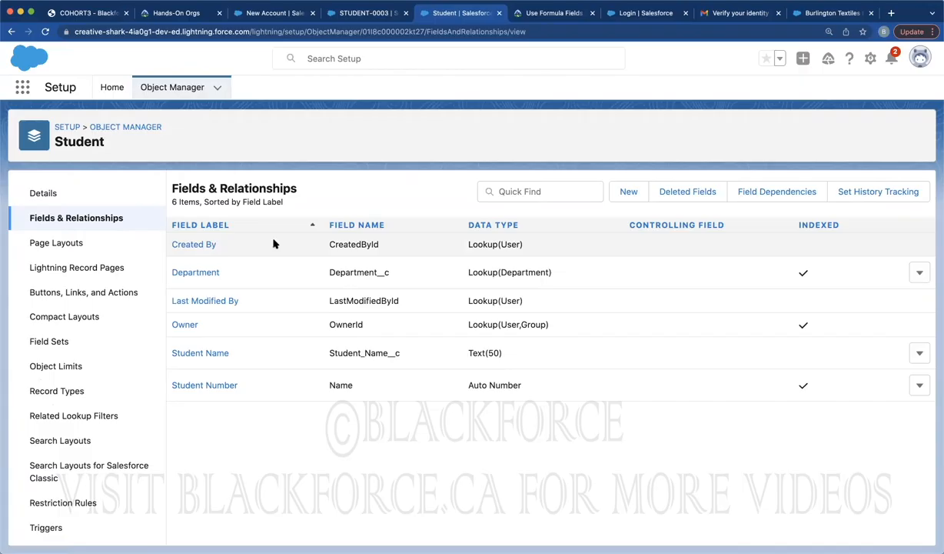
double_click(85, 142)
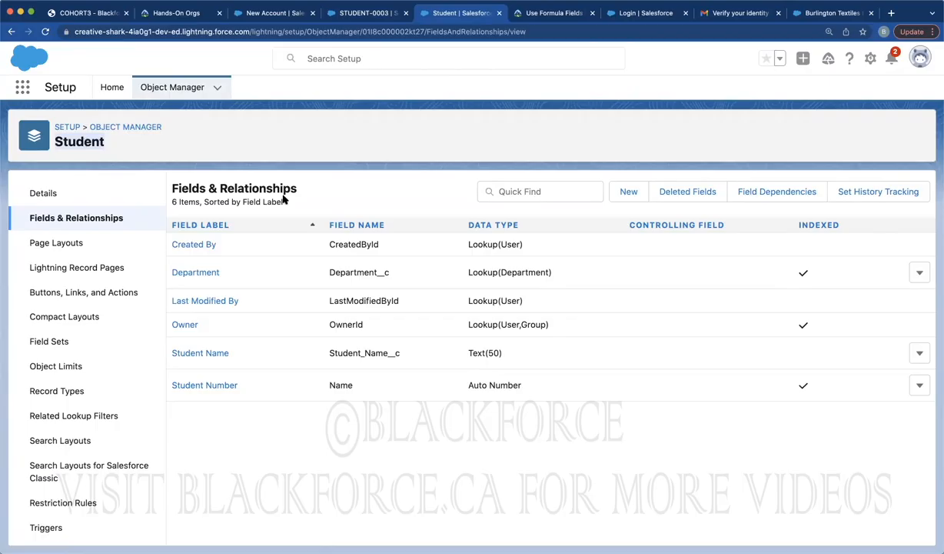
left_click(624, 192)
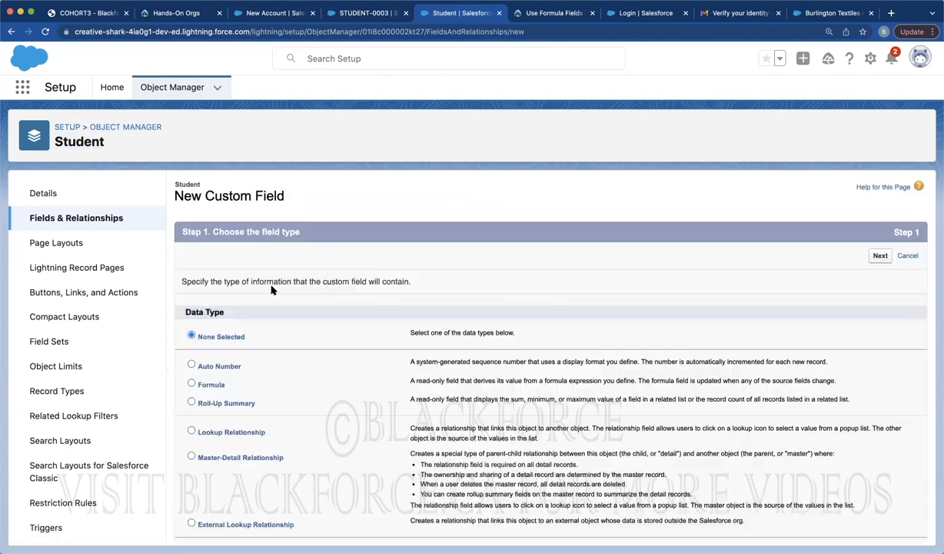
left_click(201, 404)
Open the CHemistry exam record from STUDENT-0003's related list to check its 95% grade
left_click(372, 13)
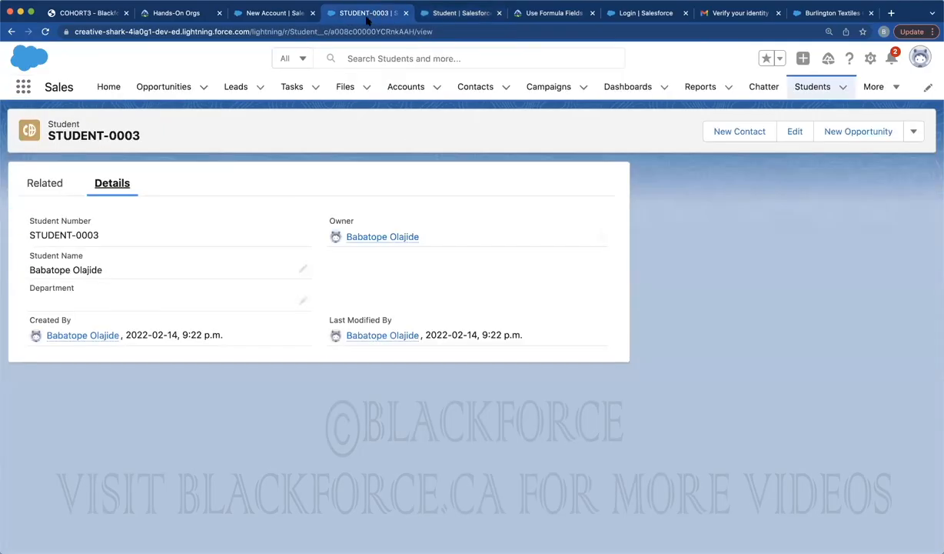
left_click(44, 184)
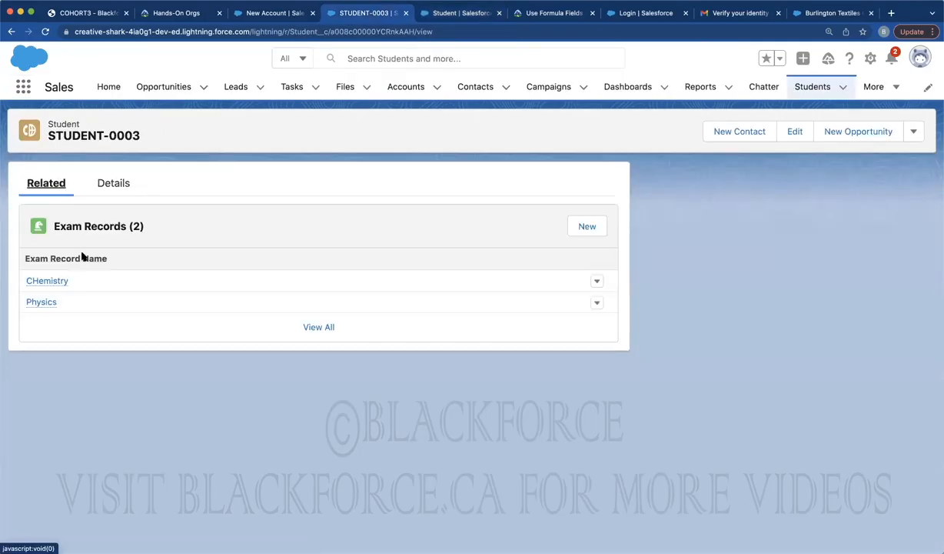
left_click(48, 281)
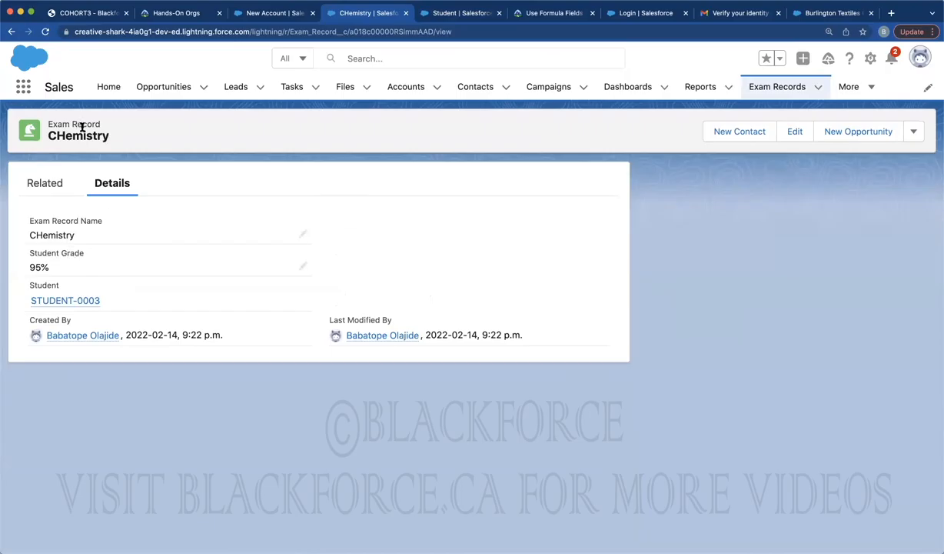
Go through the Students list back to STUDENT-0003 and show its two related exam records
left_click(850, 87)
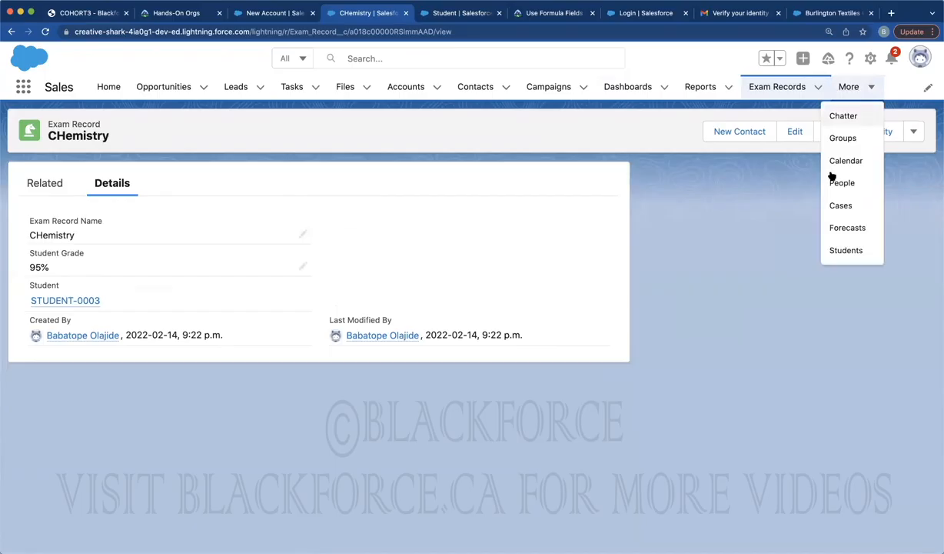
left_click(844, 251)
left_click(110, 206)
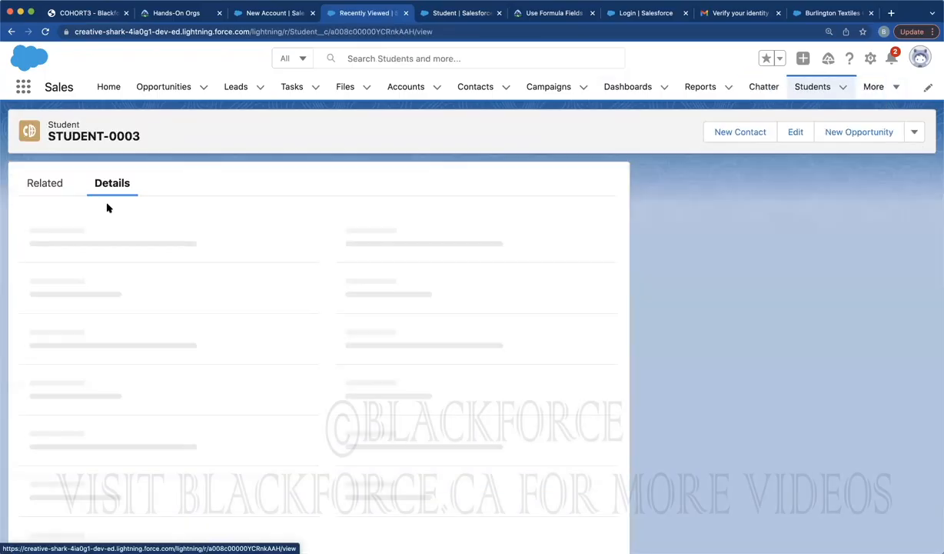
left_click(57, 185)
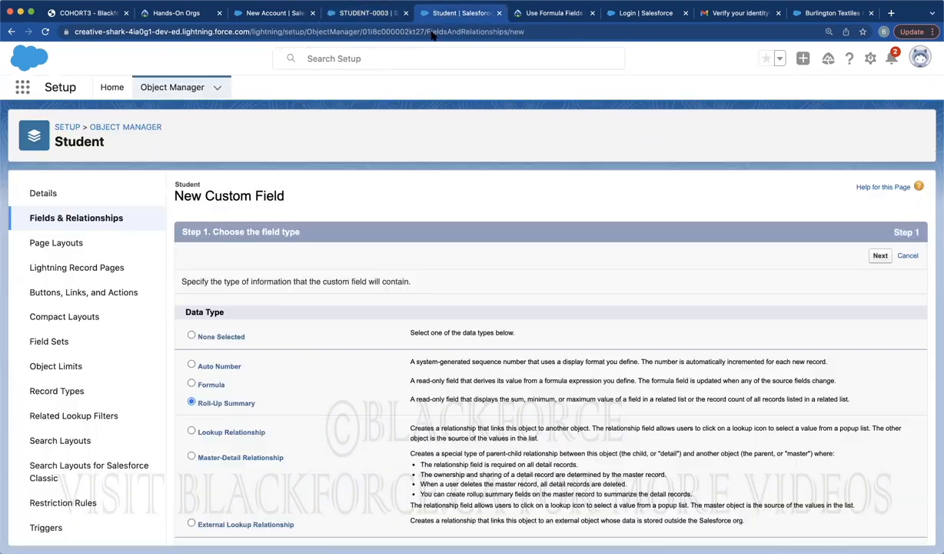
Start a Roll-Up Summary field on Student labelled Total Student Grade
left_click(427, 12)
left_click(192, 401)
scroll(461, 344, "down", 1)
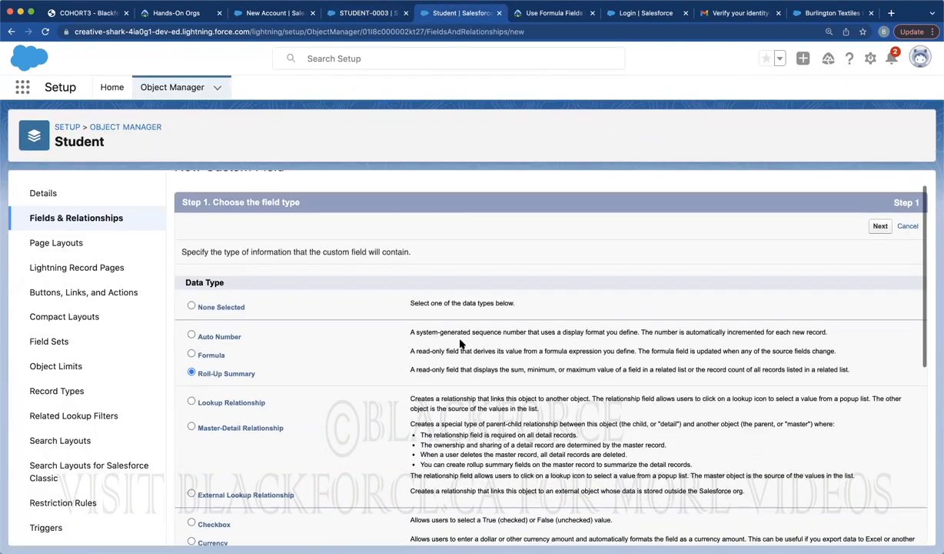
left_click(881, 225)
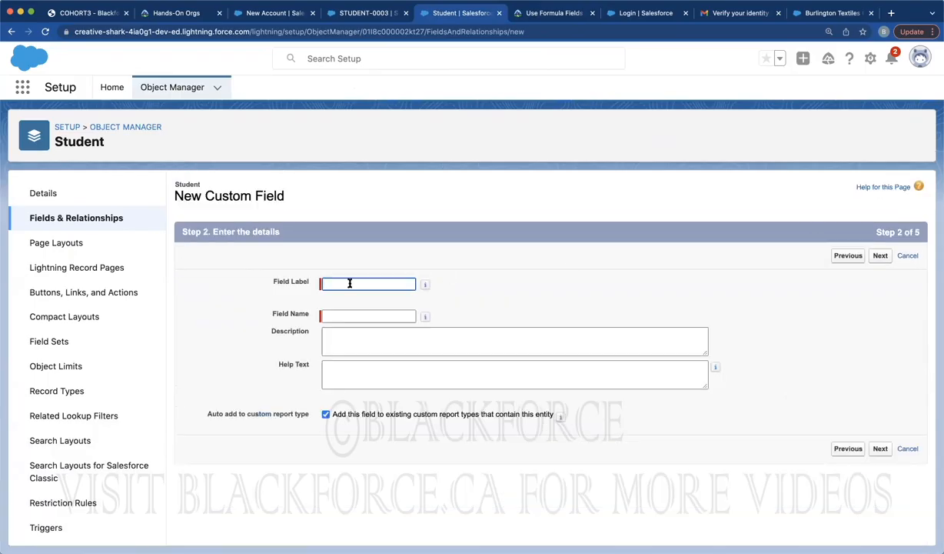
left_click(346, 286)
type("Total")
left_click(356, 306)
left_click(490, 270)
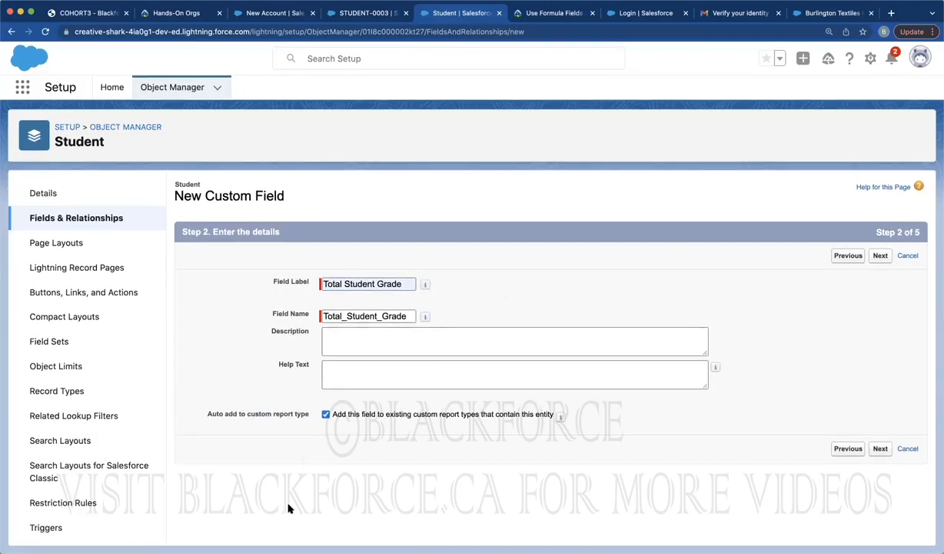
Summarize Exam Records as a SUM of Student Grade and save the field
left_click(879, 256)
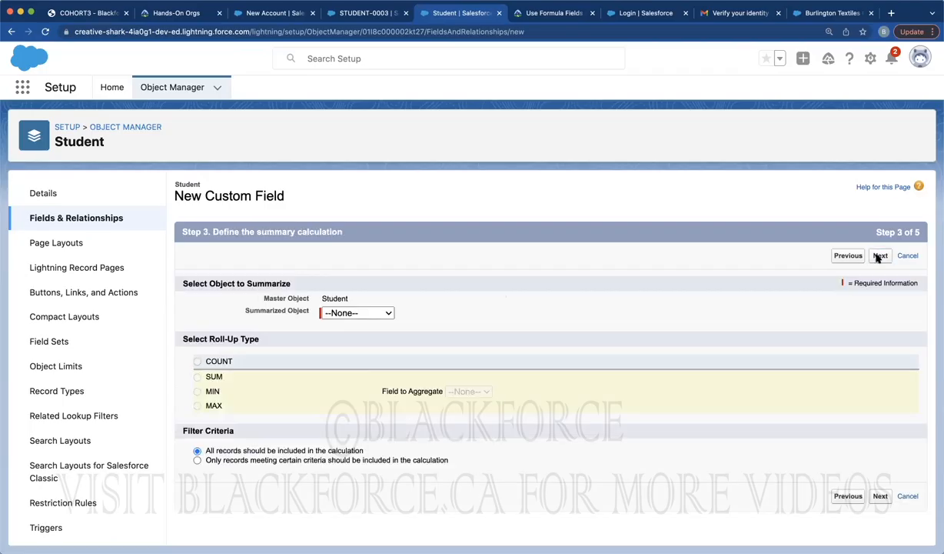
left_click(352, 311)
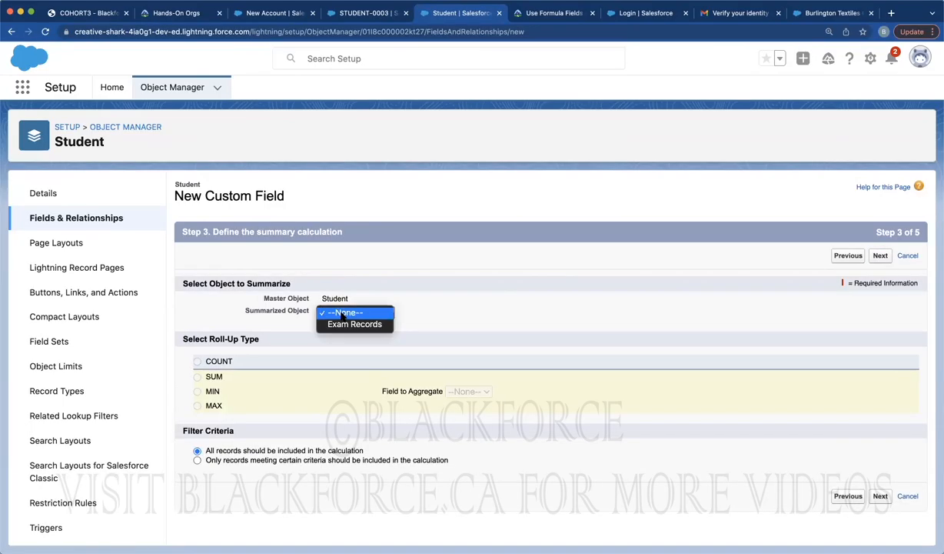
left_click(342, 325)
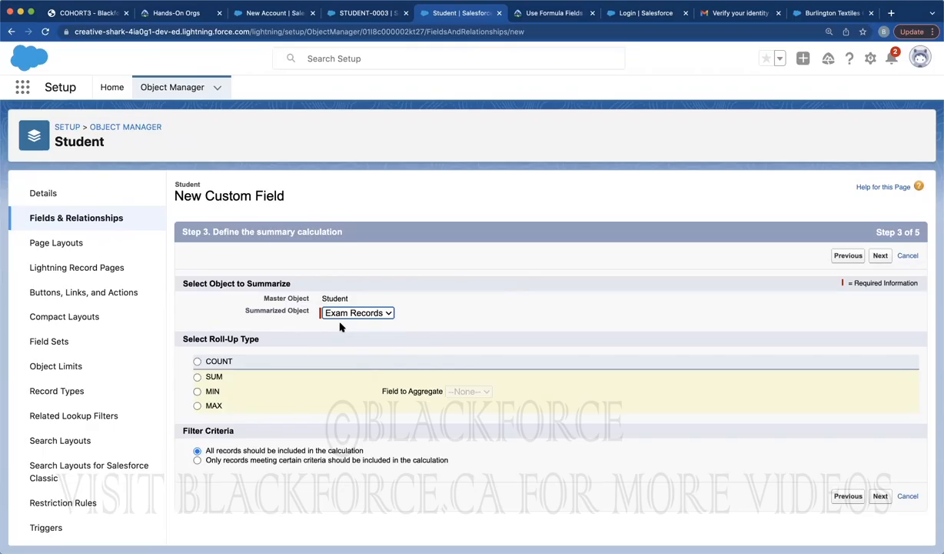
left_click(197, 377)
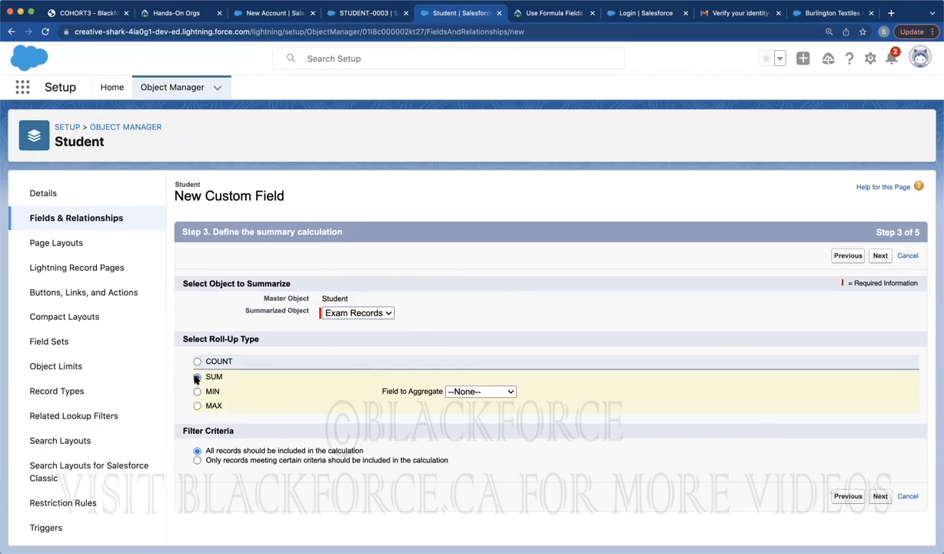
left_click(470, 392)
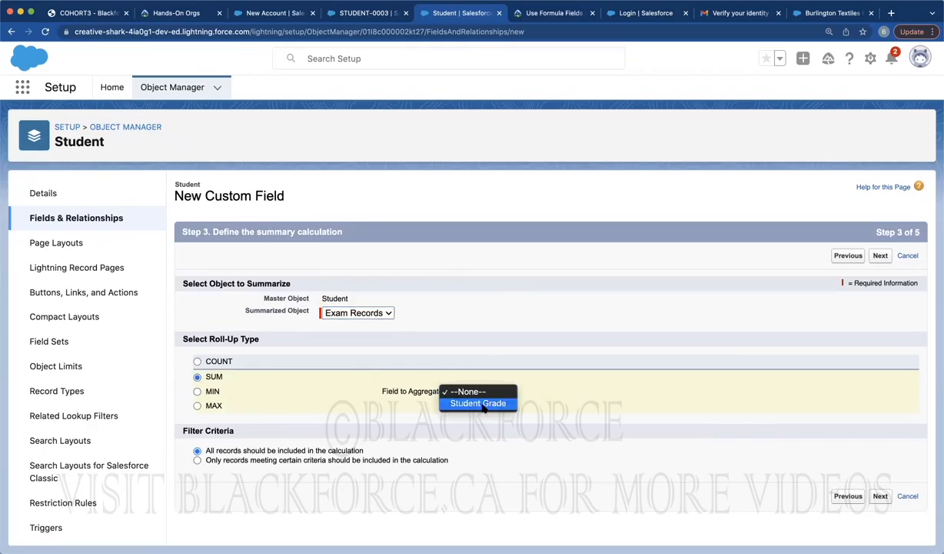
left_click(483, 404)
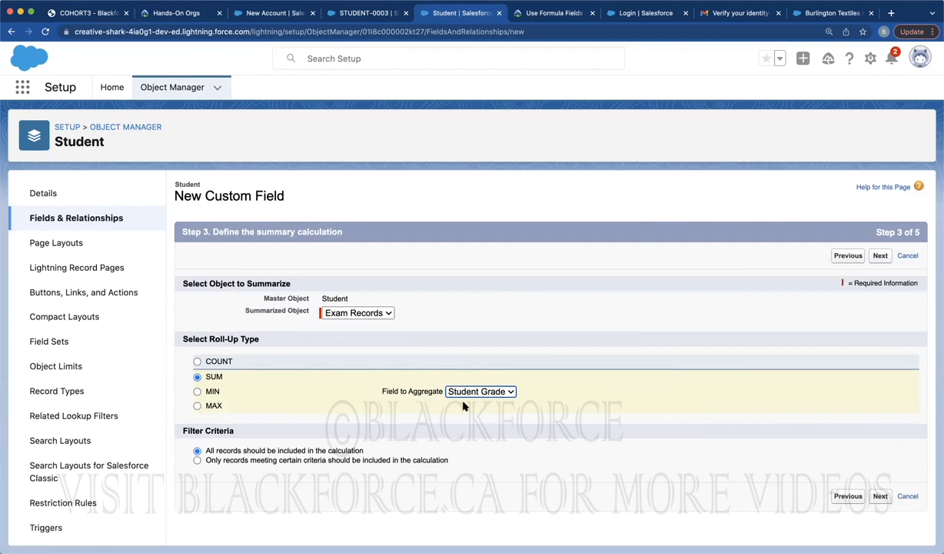
left_click(881, 255)
left_click(881, 256)
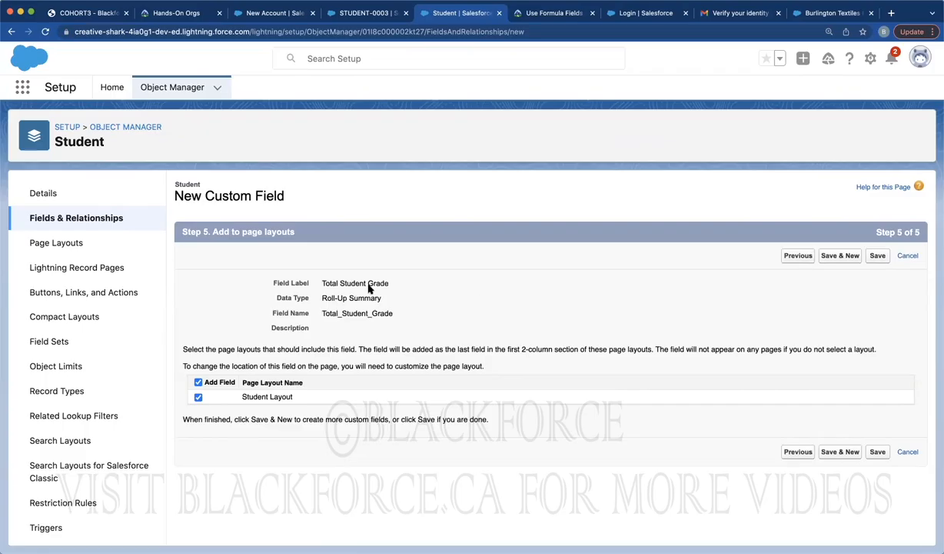
left_click(879, 256)
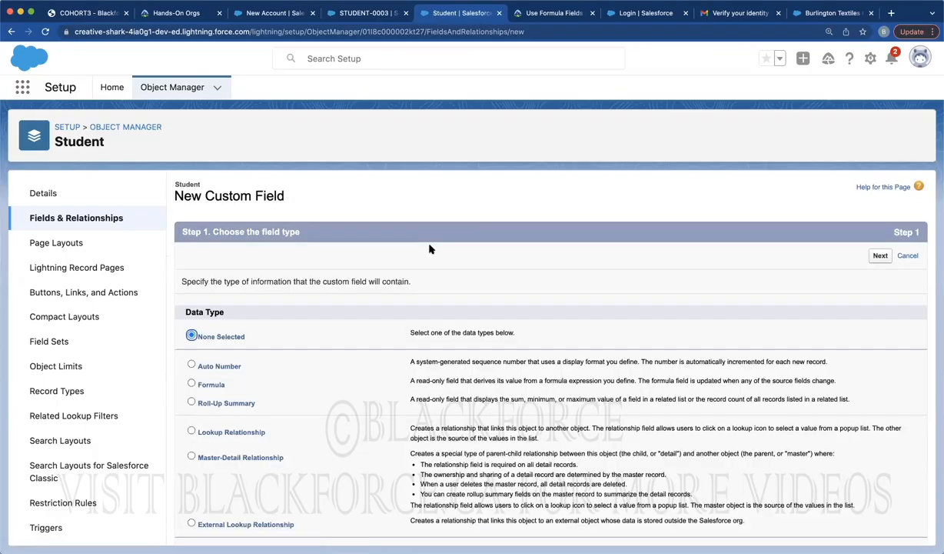
Begin a Roll-Up Summary field labelled Number Of Exam Records
scroll(203, 332, "down", 3)
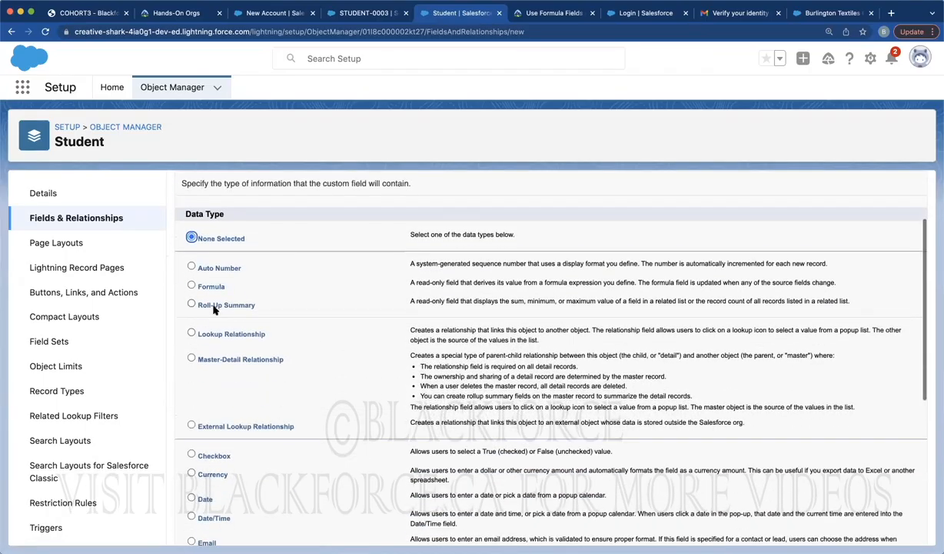
left_click(201, 304)
scroll(834, 263, "down", 1)
scroll(834, 264, "down", 4)
scroll(835, 264, "up", 5)
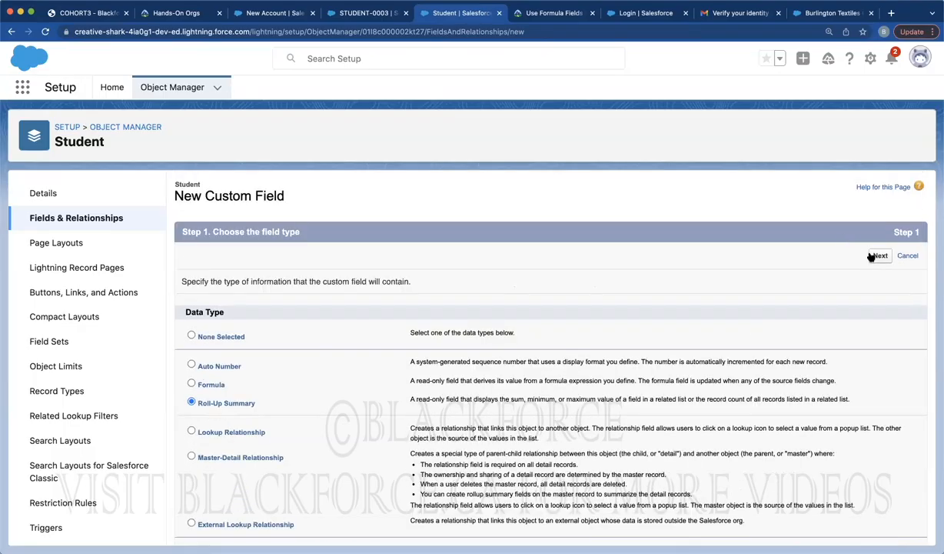
left_click(879, 256)
left_click(361, 283)
type("N")
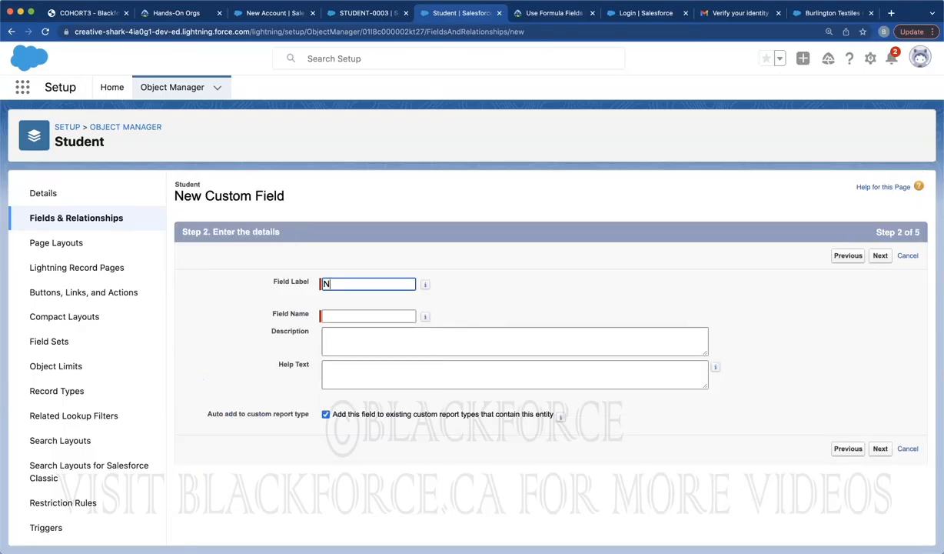
type("umber Of Exam Records")
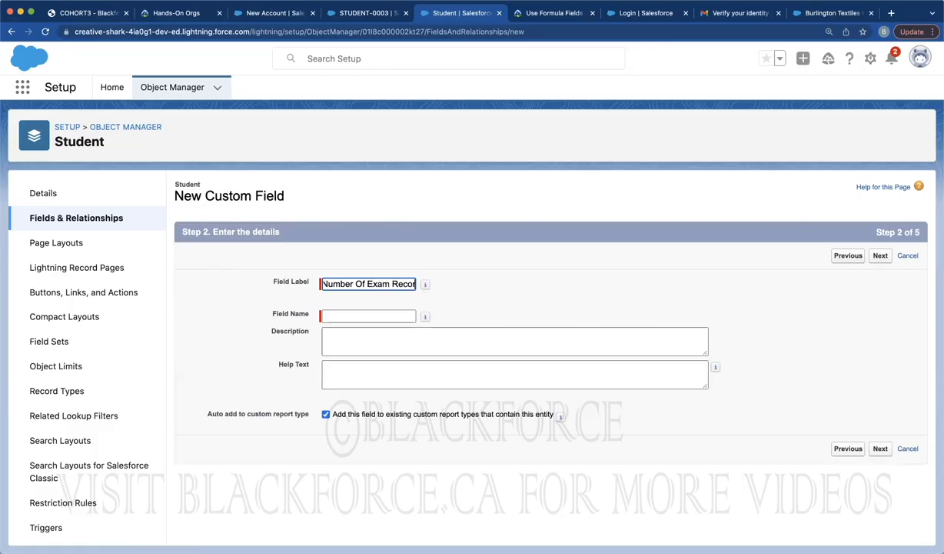
left_click(495, 265)
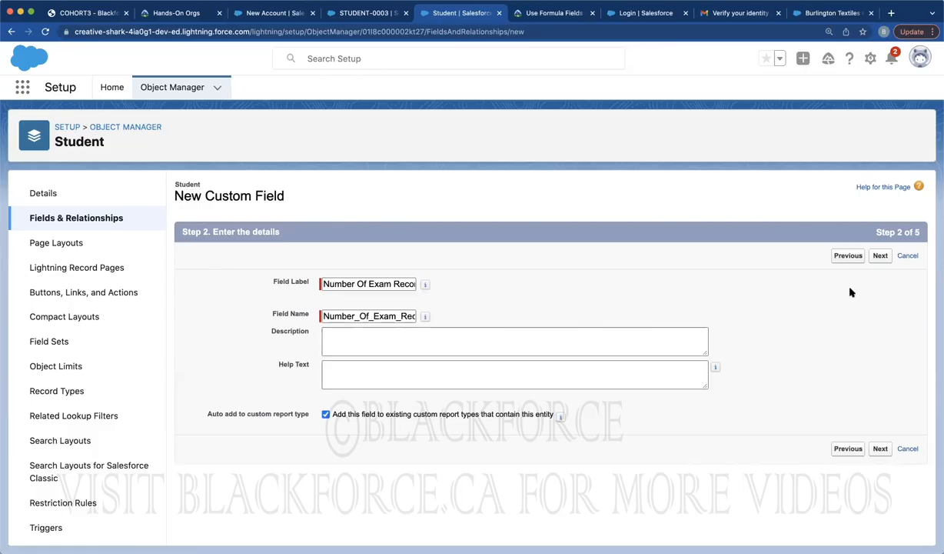
Set the roll-up to COUNT Exam Records and save the field
left_click(881, 255)
left_click(381, 313)
left_click(375, 324)
left_click(222, 361)
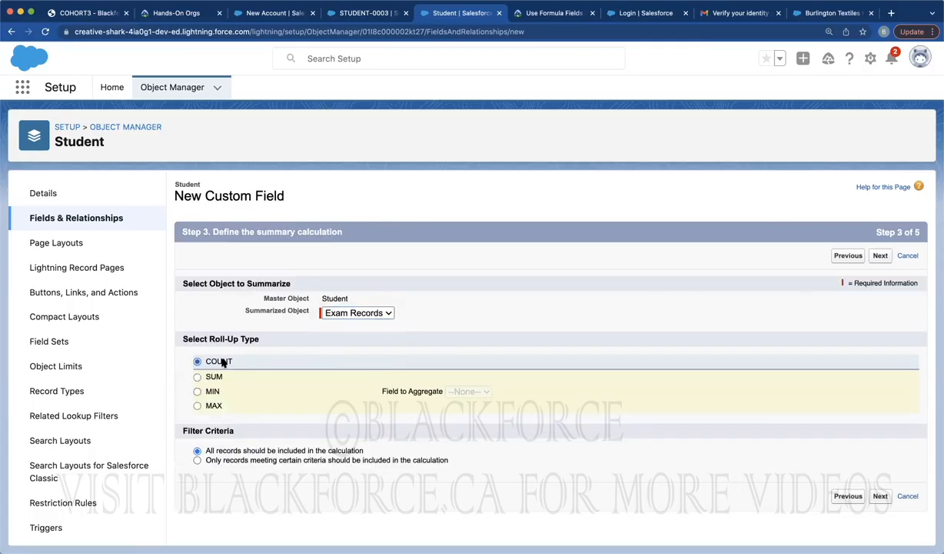
left_click(881, 256)
left_click(881, 256)
left_click(884, 257)
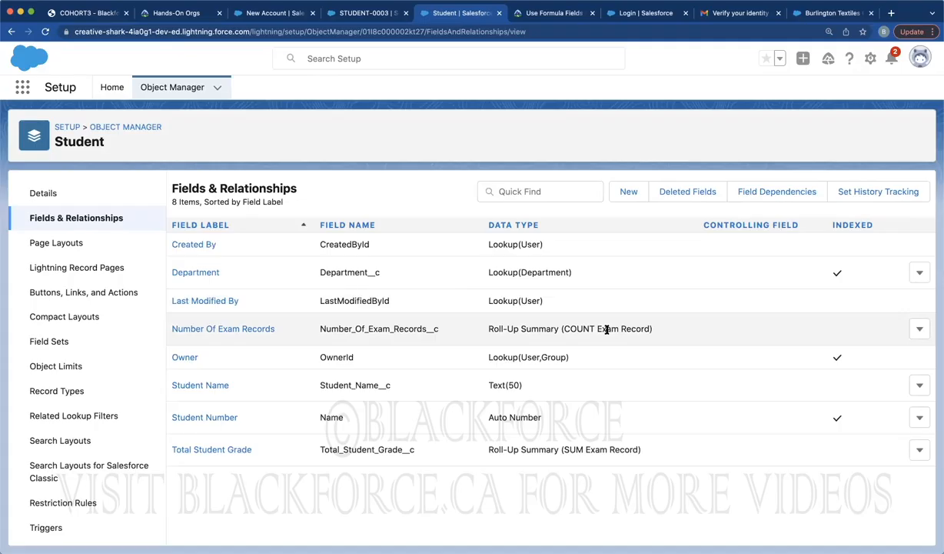
left_click(626, 192)
Choose the Roll-Up Summary type and label the new field Best Grade
left_click(208, 405)
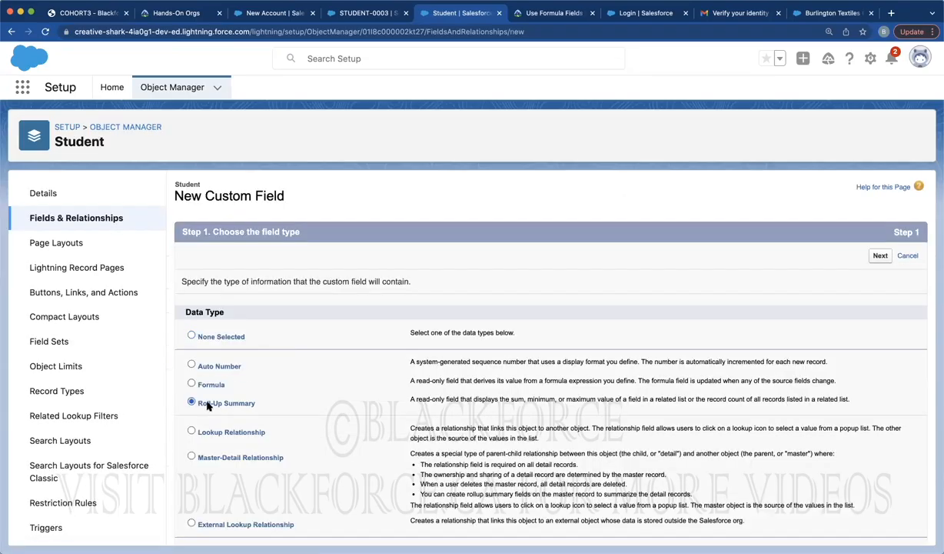
left_click(881, 256)
left_click(375, 282)
type("Best Grad")
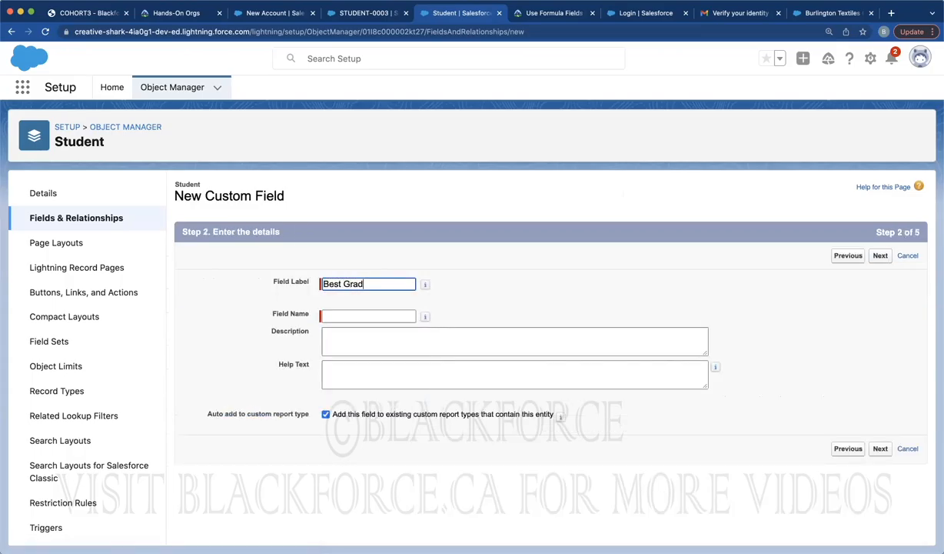
type("e")
left_click(454, 274)
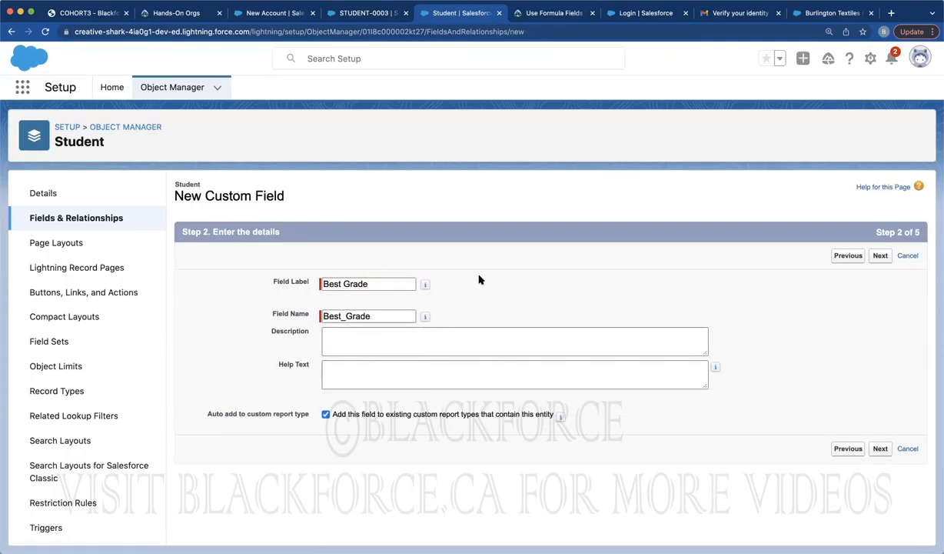
Set Best Grade to the MAX of Exam Records' Student Grade and save it
left_click(881, 256)
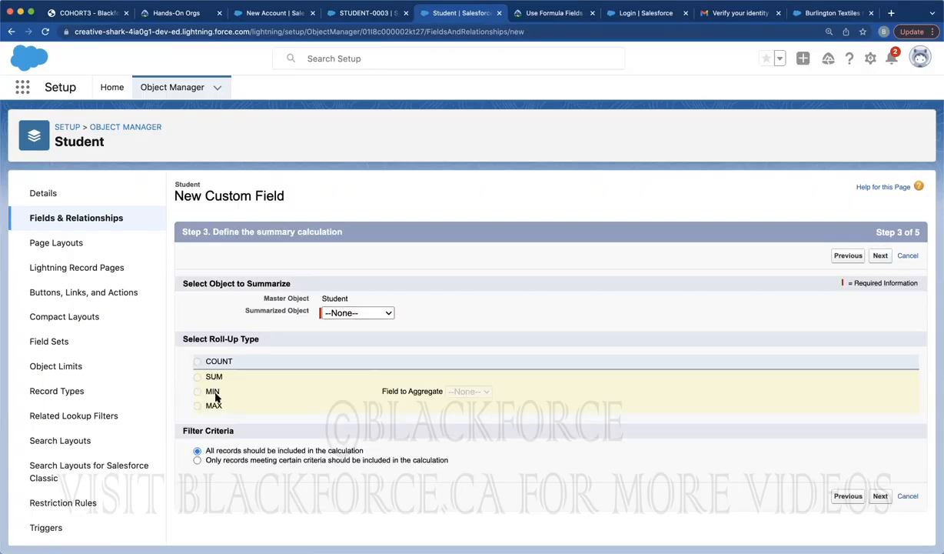
left_click(338, 312)
left_click(338, 323)
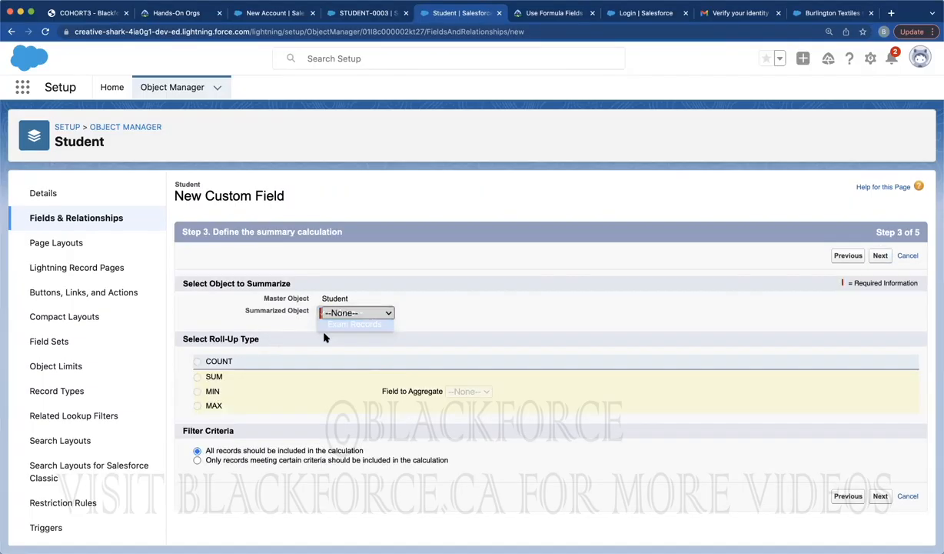
left_click(215, 405)
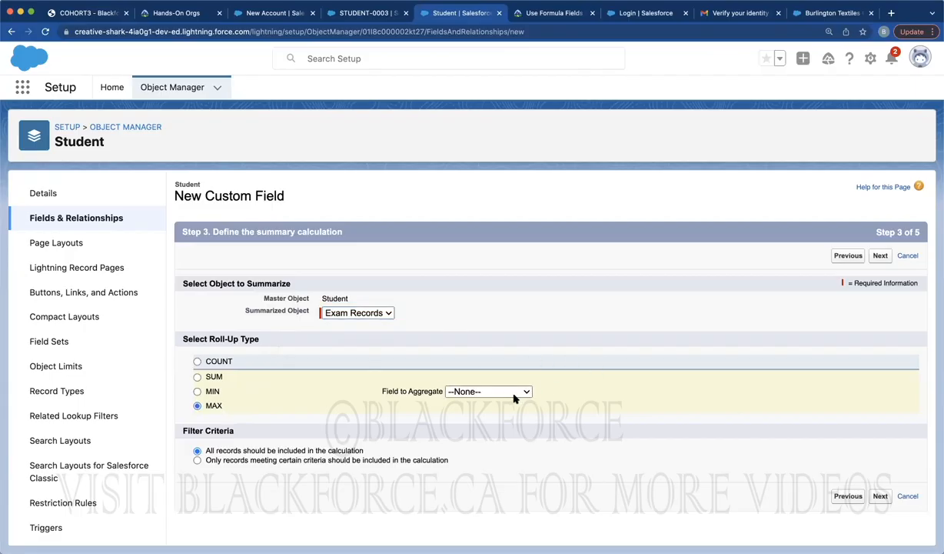
left_click(492, 391)
left_click(476, 425)
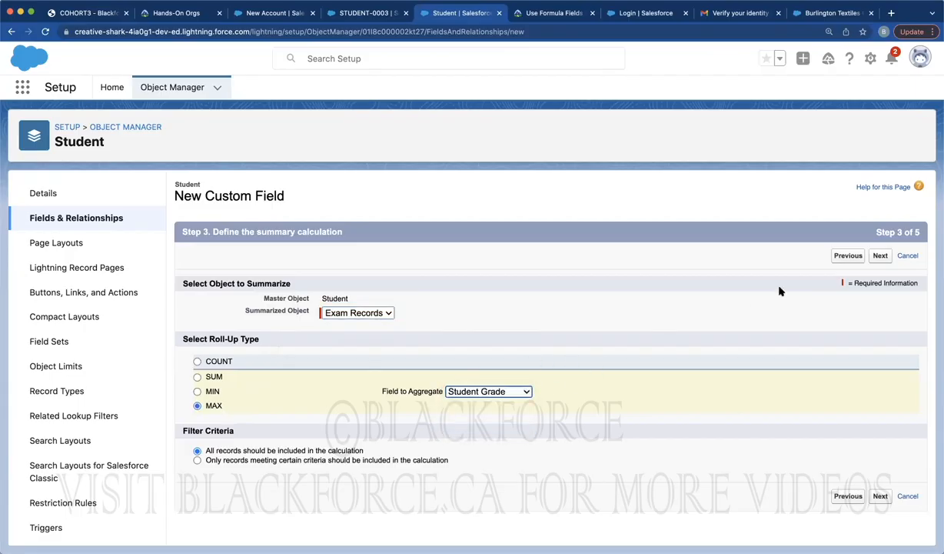
left_click(881, 256)
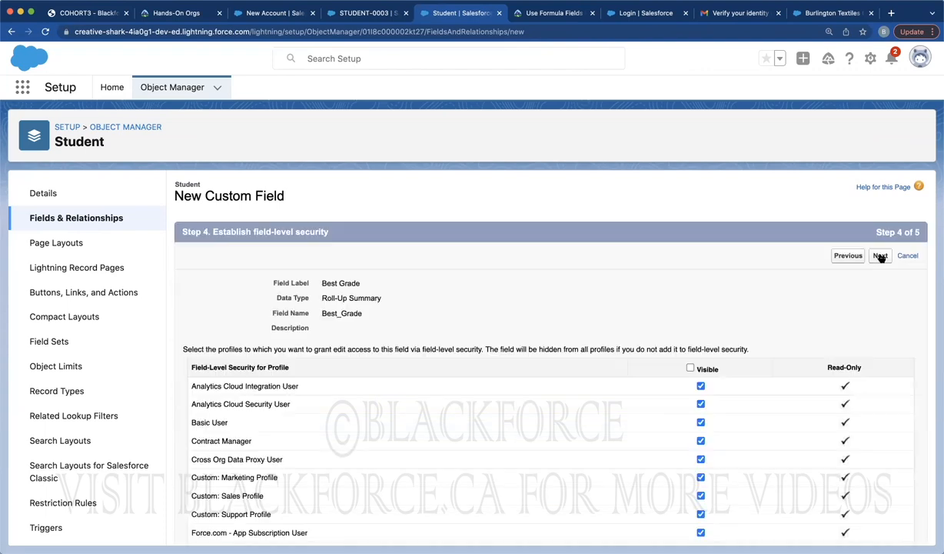
left_click(881, 256)
left_click(880, 256)
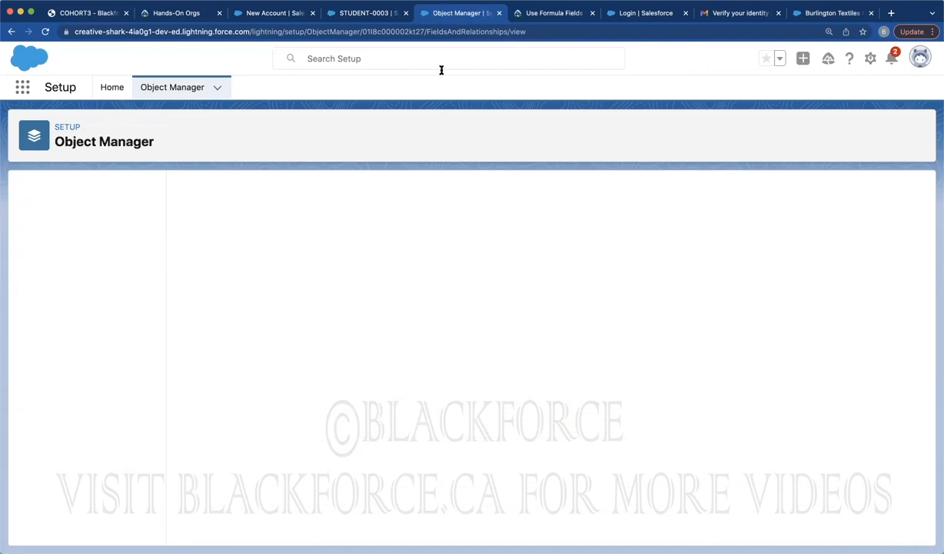
Reload STUDENT-0003, glance at CHemistry, and view details showing Total 180%, 2 records, Best 95%
left_click(353, 14)
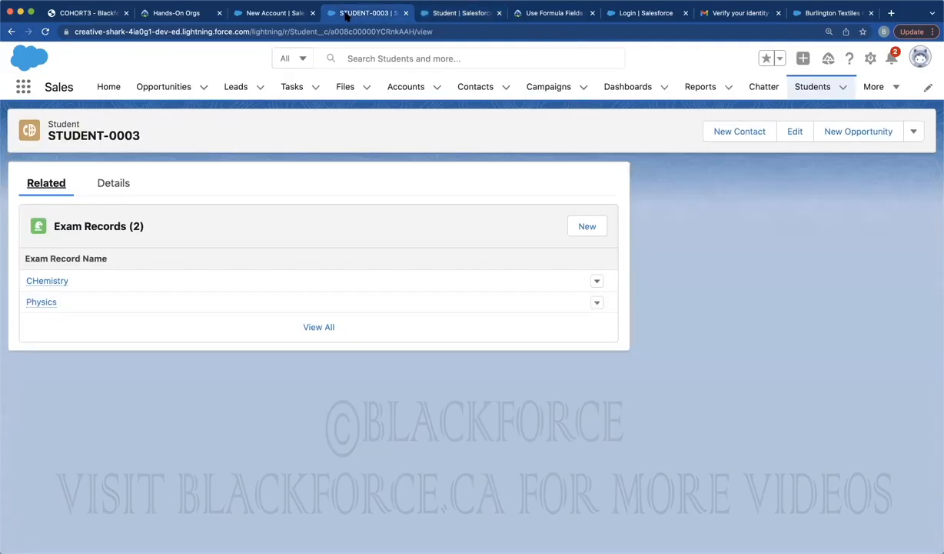
left_click(45, 31)
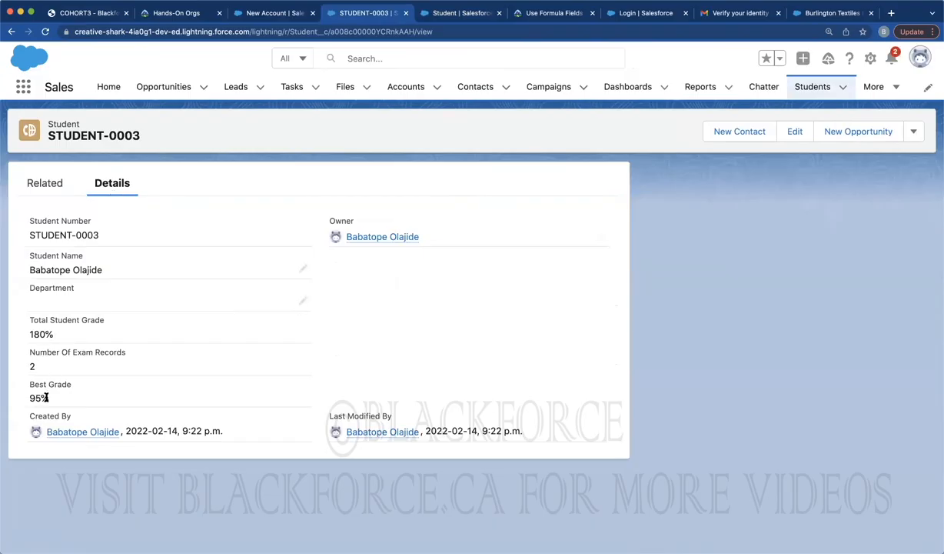
left_click(46, 183)
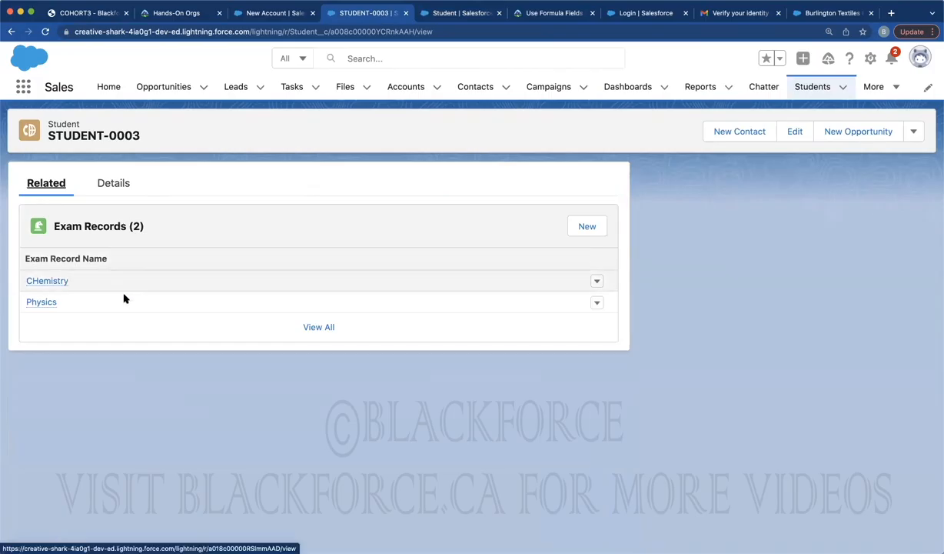
left_click(50, 284)
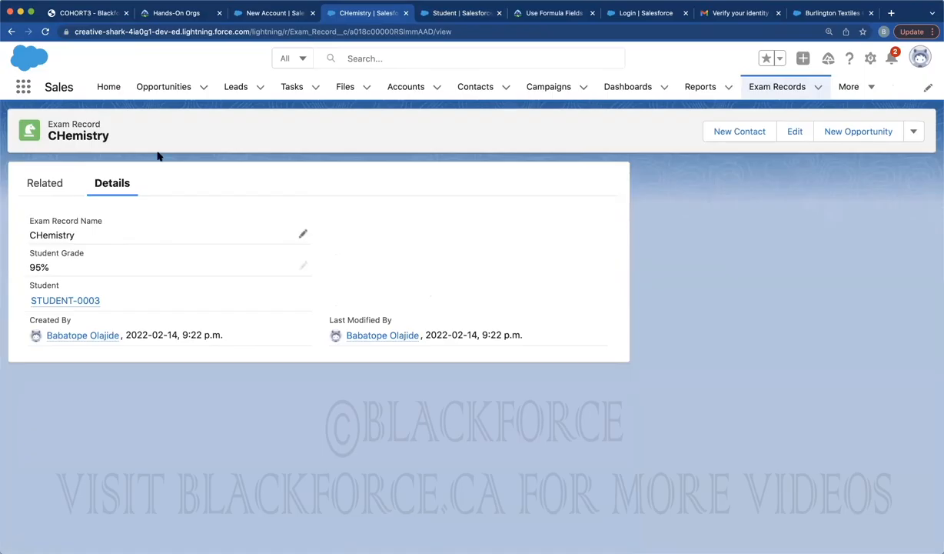
left_click(12, 31)
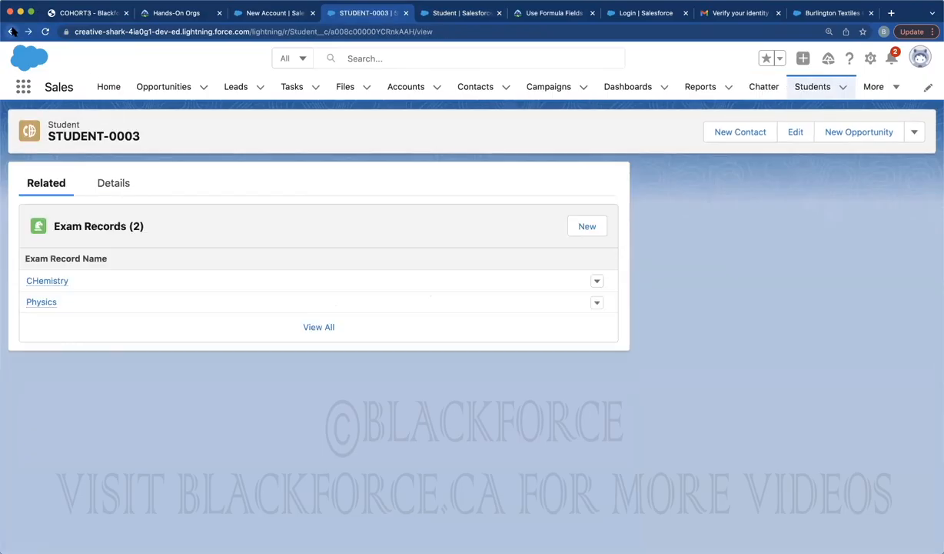
left_click(117, 181)
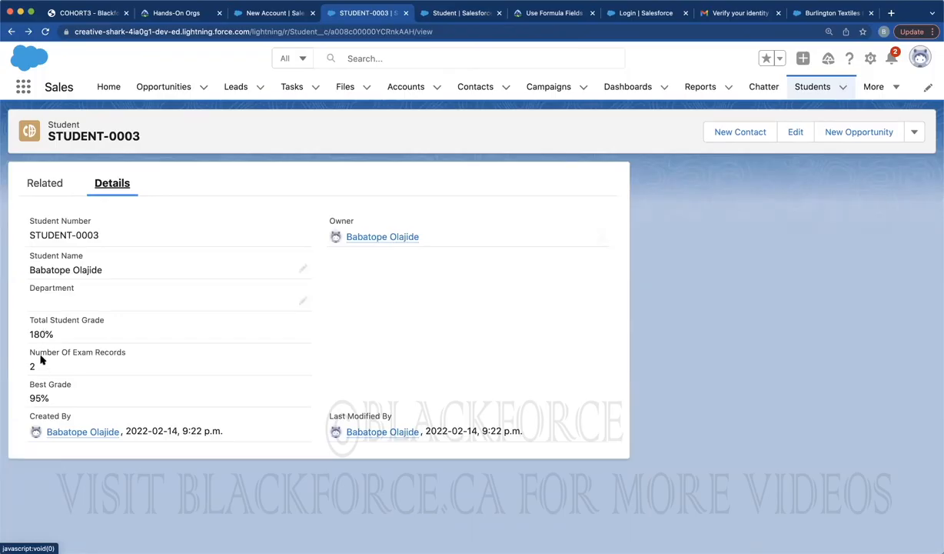
Add a Mathematics exam record with Student Grade 100 to STUDENT-0003's Exam Records
left_click(46, 184)
left_click(582, 226)
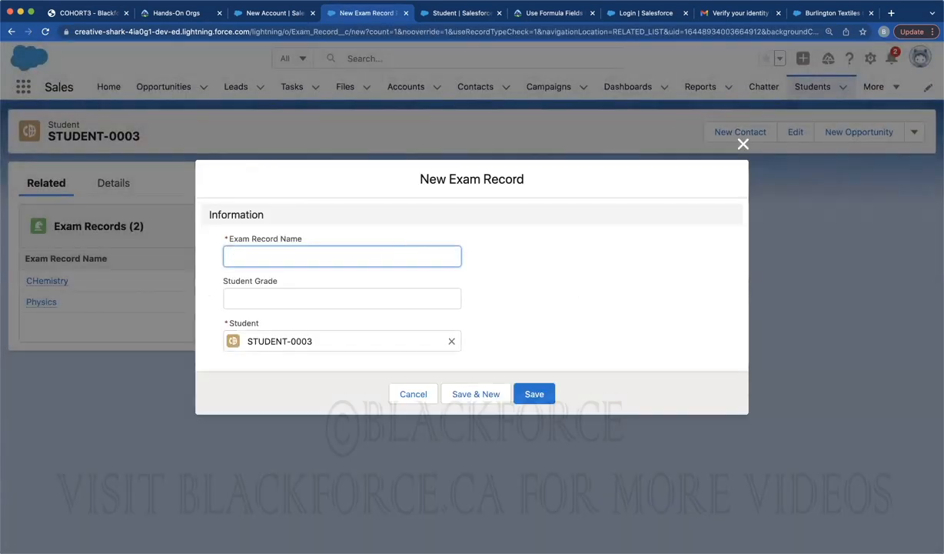
type("Mathematics")
left_click(250, 297)
type("100")
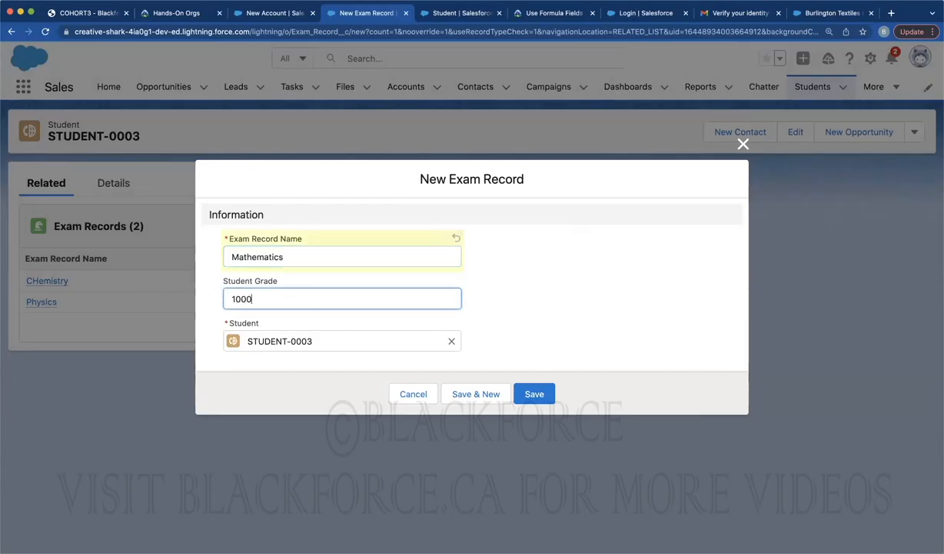
left_click(532, 392)
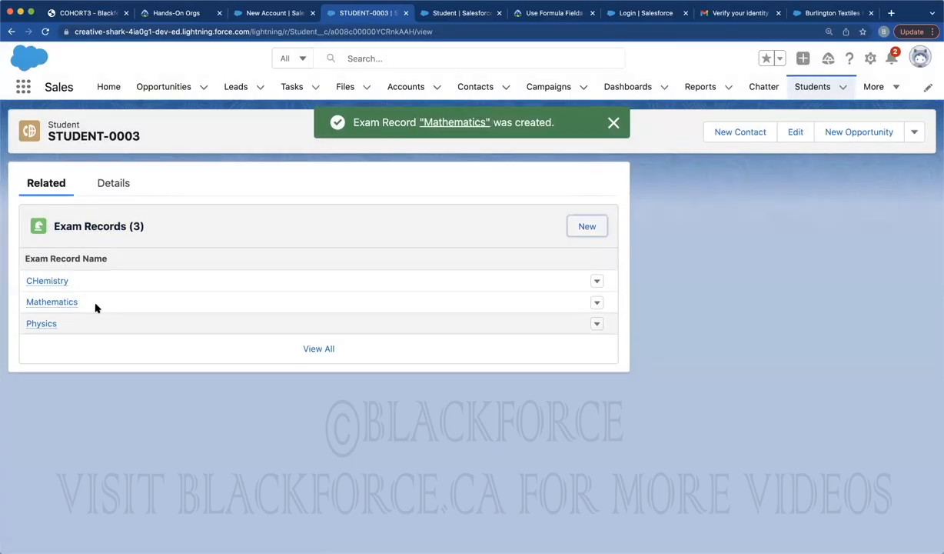
Review STUDENT-0003's roll-ups (280% total, 3 records, 100% best), then return to Student fields
left_click(106, 184)
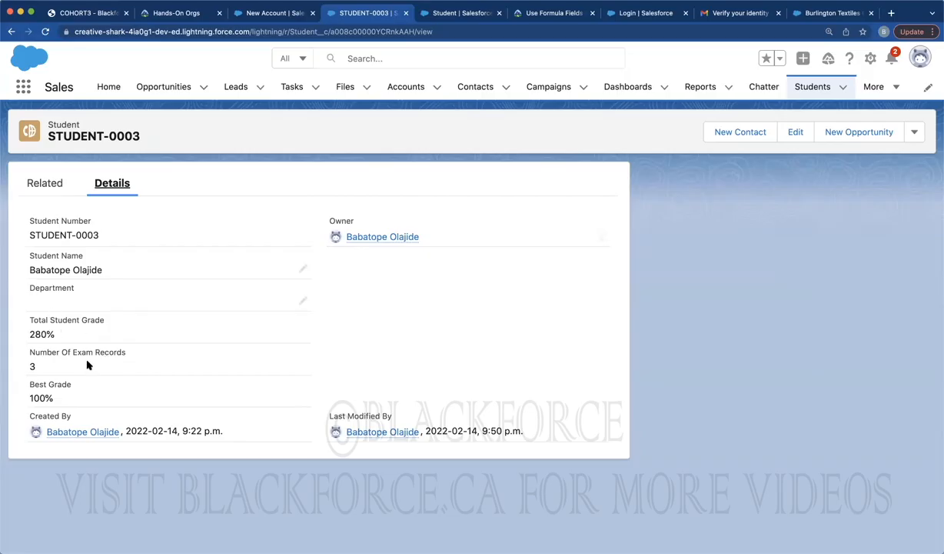
left_click(452, 13)
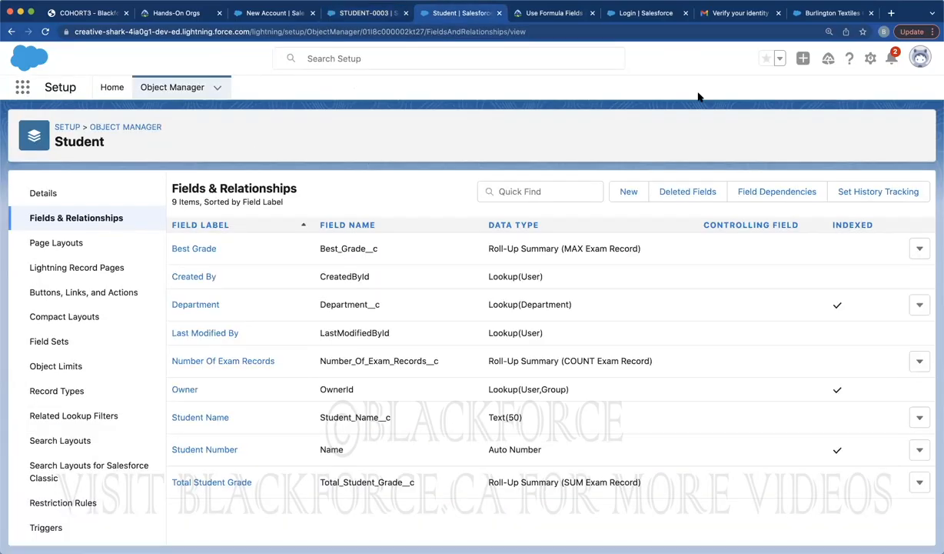
Start a Formula field labelled Average Grade with a Percent return type
left_click(621, 194)
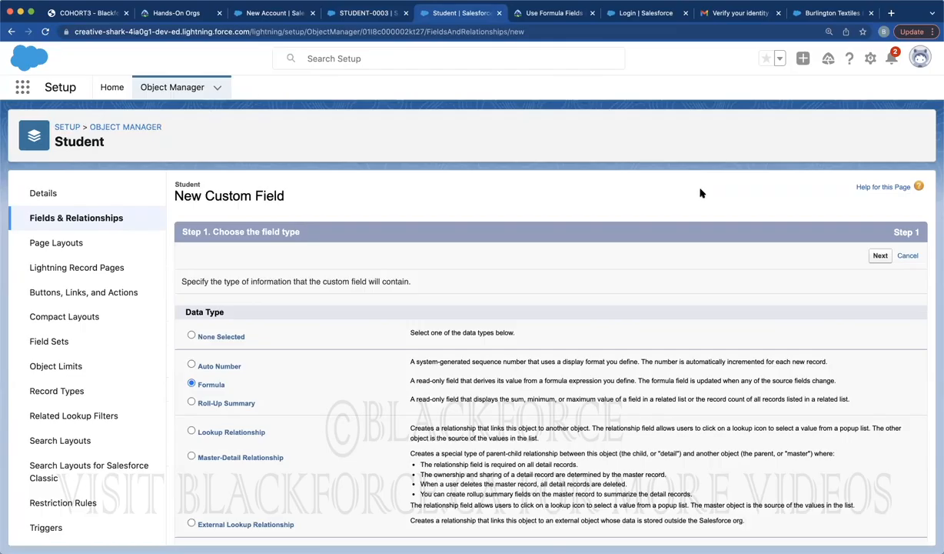
left_click(880, 255)
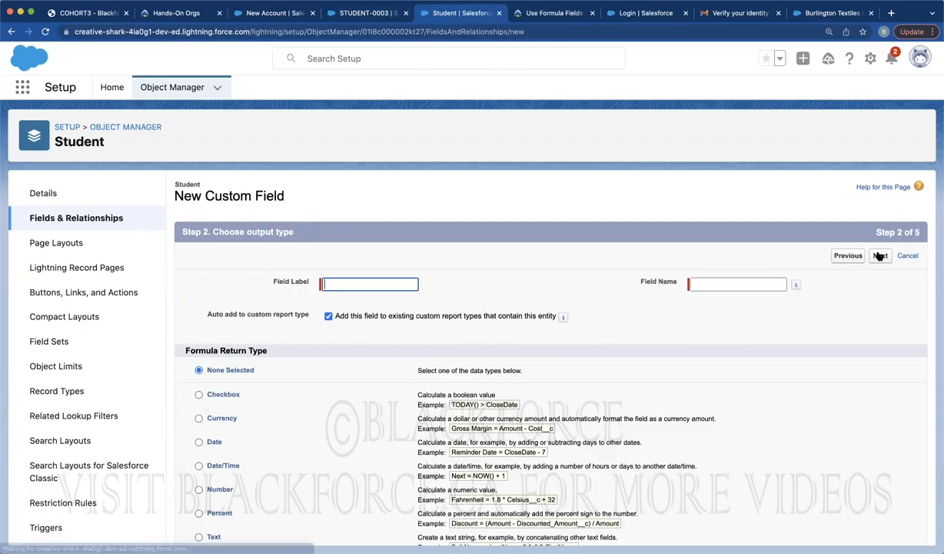
left_click(354, 284)
type("Avegr")
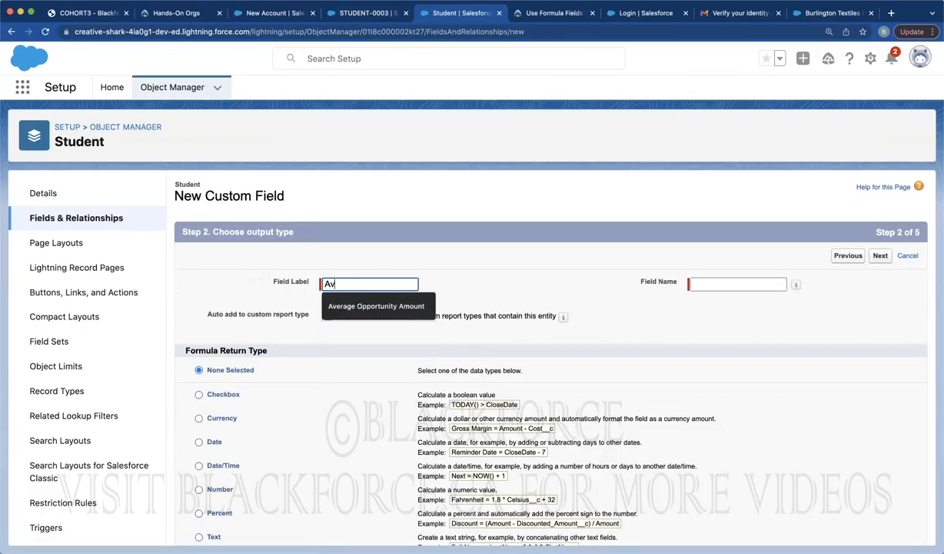
key("BackSpace")
key("BackSpace")
type("rage Grade")
left_click(414, 261)
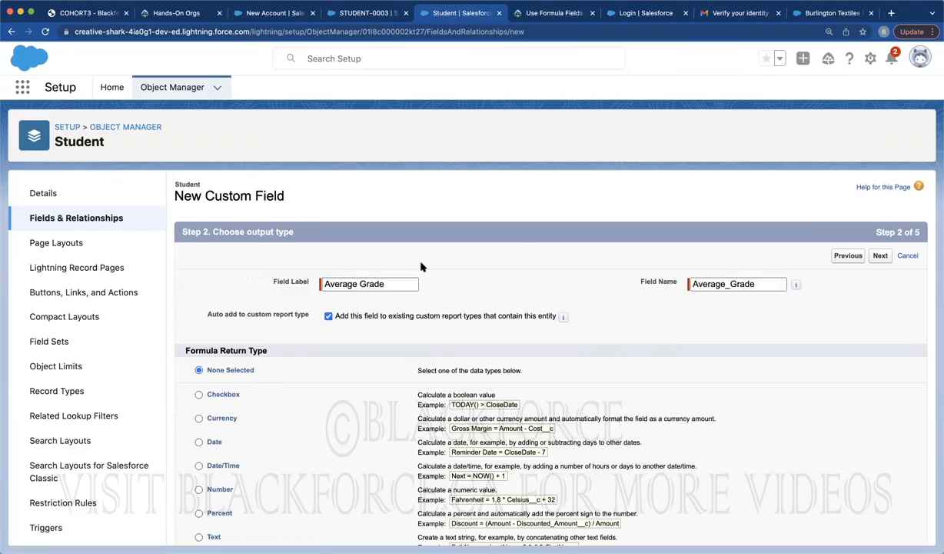
scroll(223, 419, "down", 3)
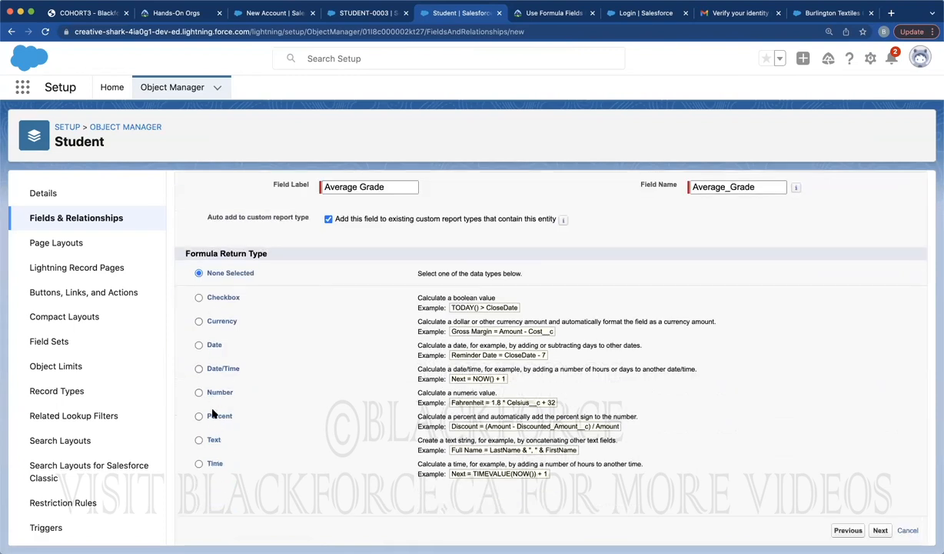
left_click(212, 417)
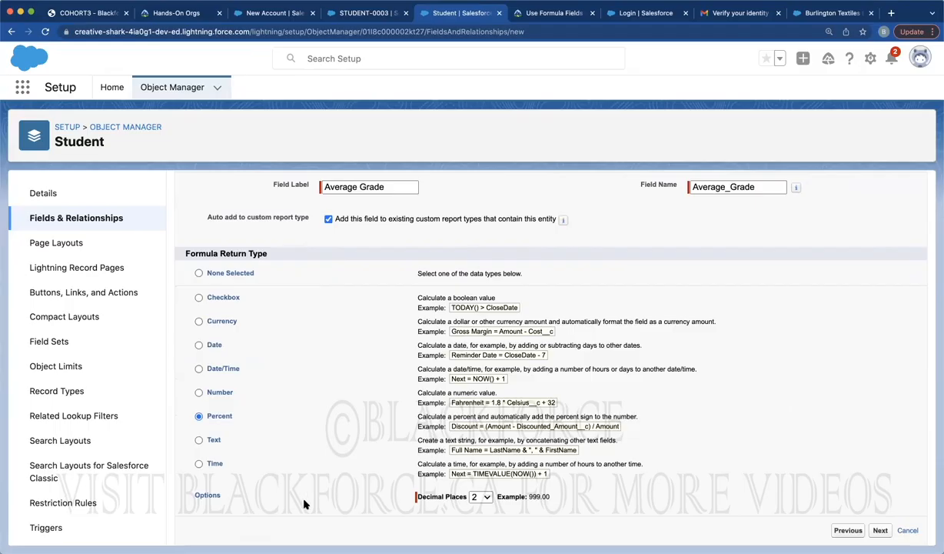
Enter the formula Total_Student_Grade__c / Number_Of_Exam_Records__c and continue
left_click(881, 530)
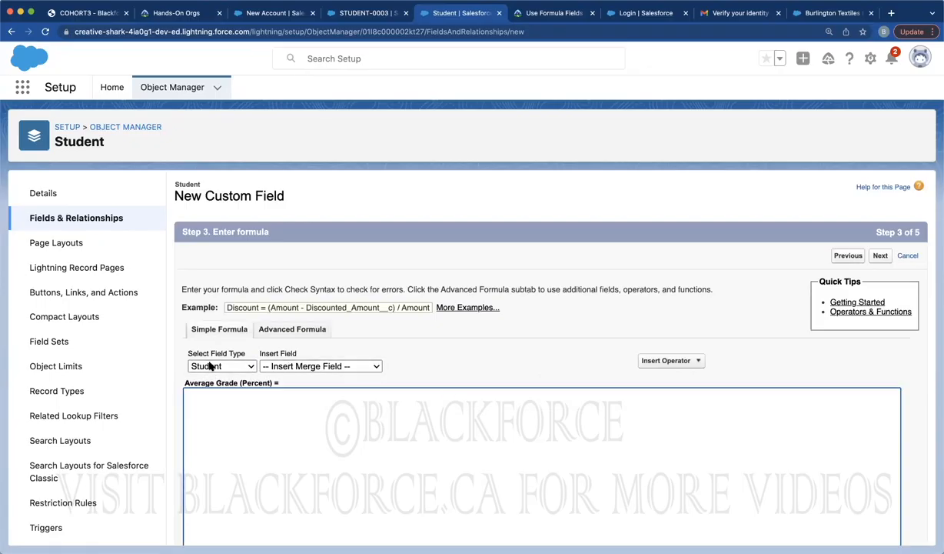
left_click(276, 366)
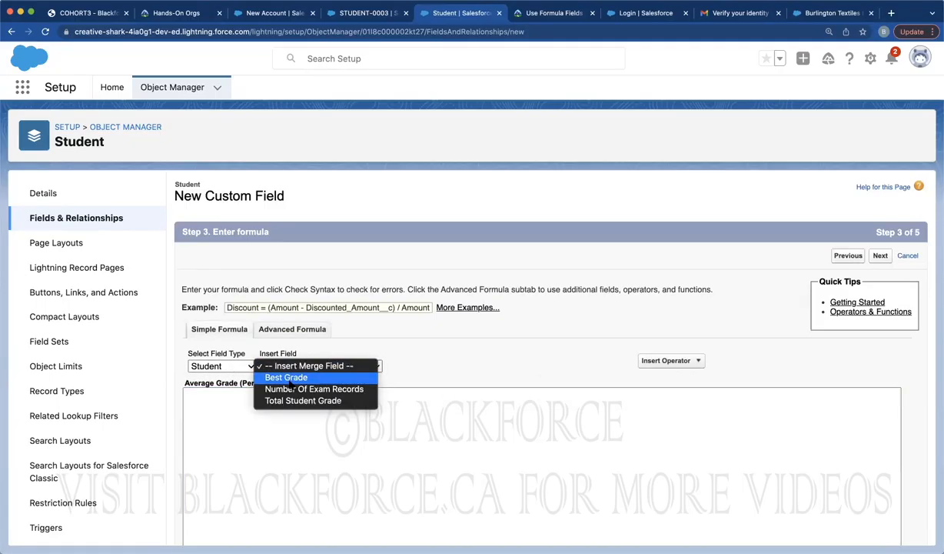
left_click(294, 401)
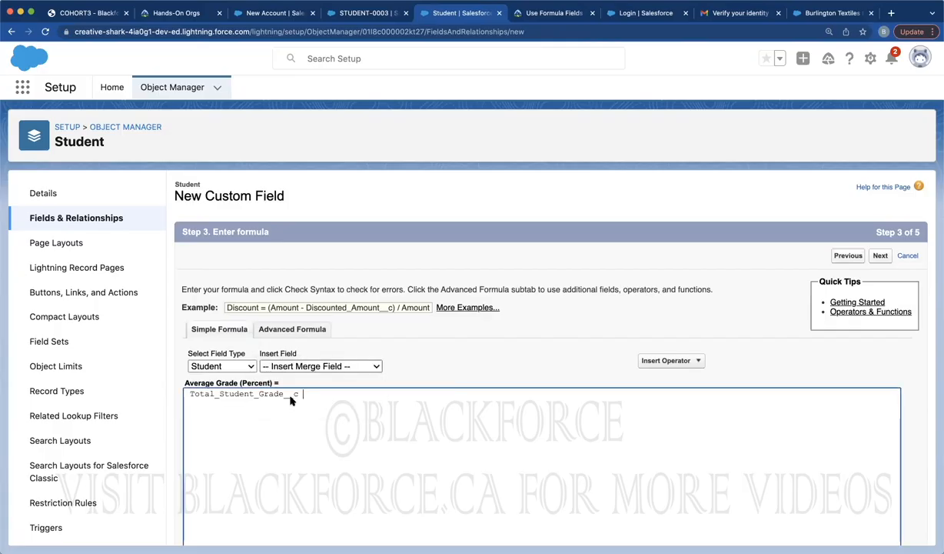
left_click(678, 359)
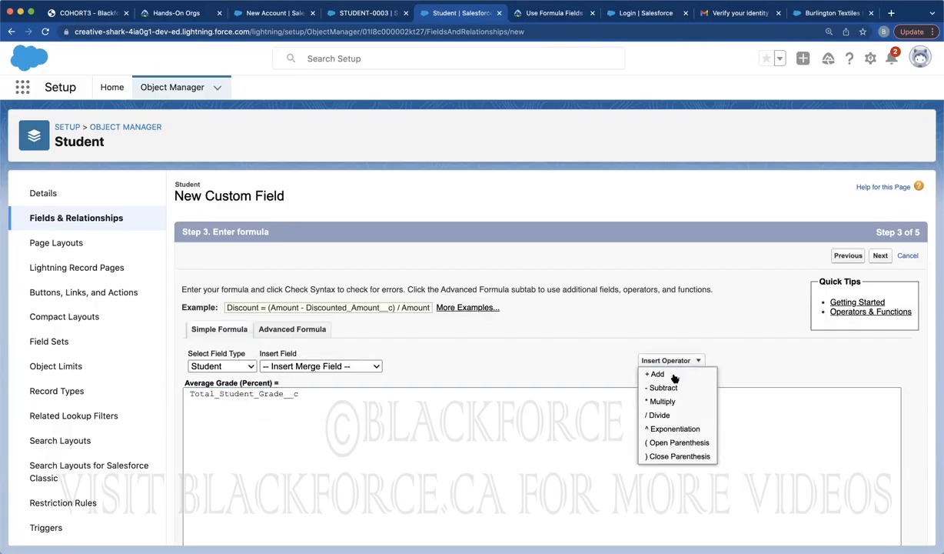
left_click(659, 414)
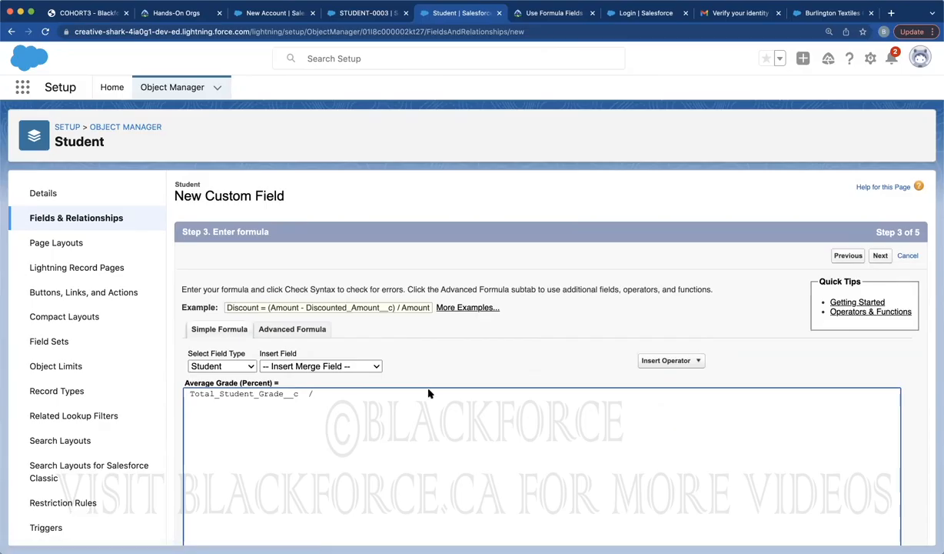
left_click(289, 367)
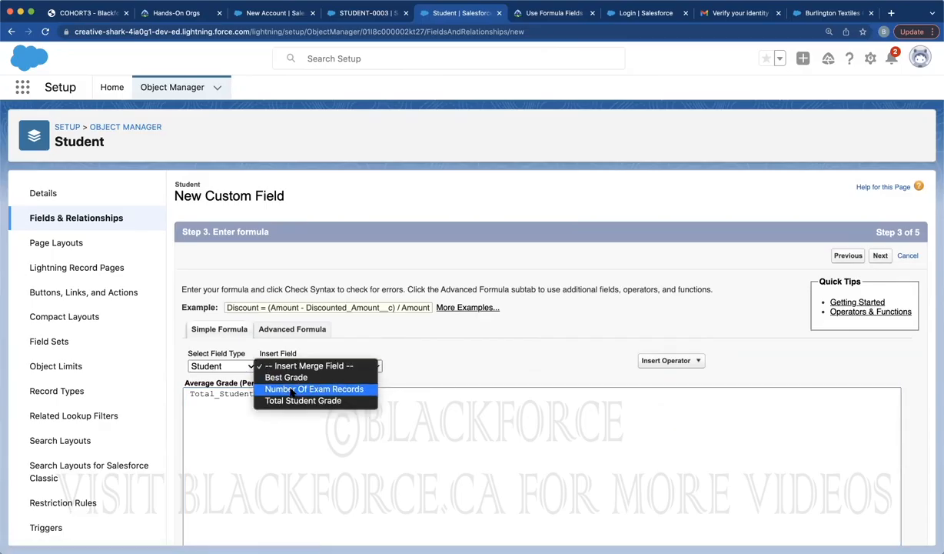
left_click(292, 390)
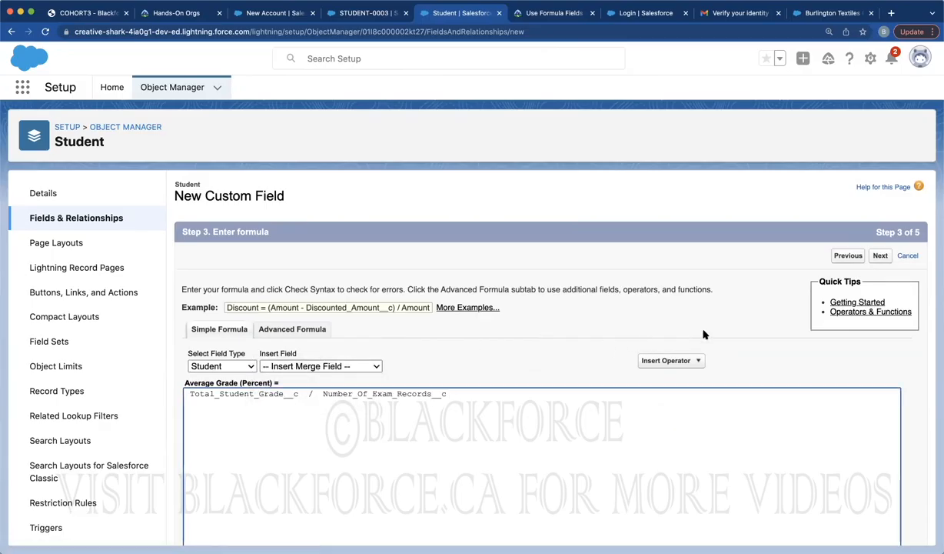
scroll(703, 334, "down", 1)
scroll(703, 334, "down", 5)
left_click(880, 530)
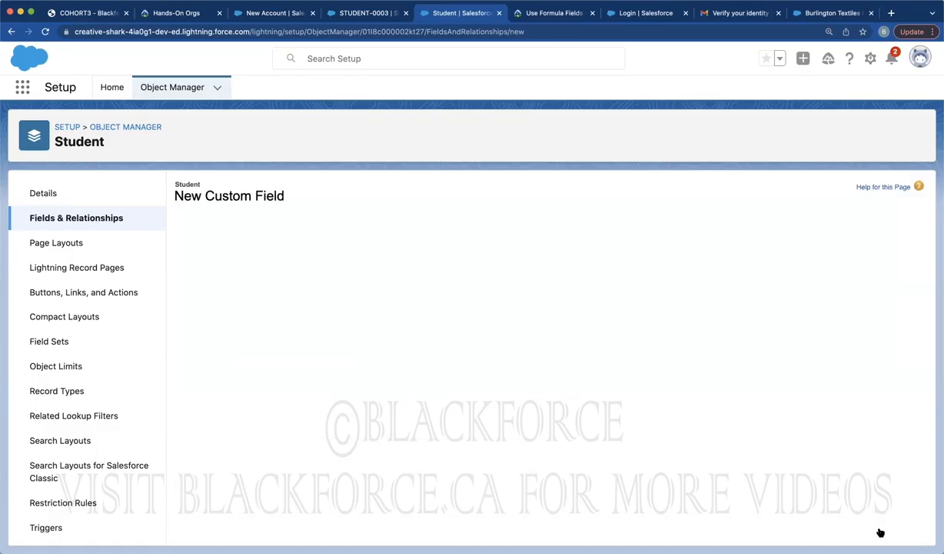
Keep Student Layout selected and save the Average Grade formula field
left_click(878, 256)
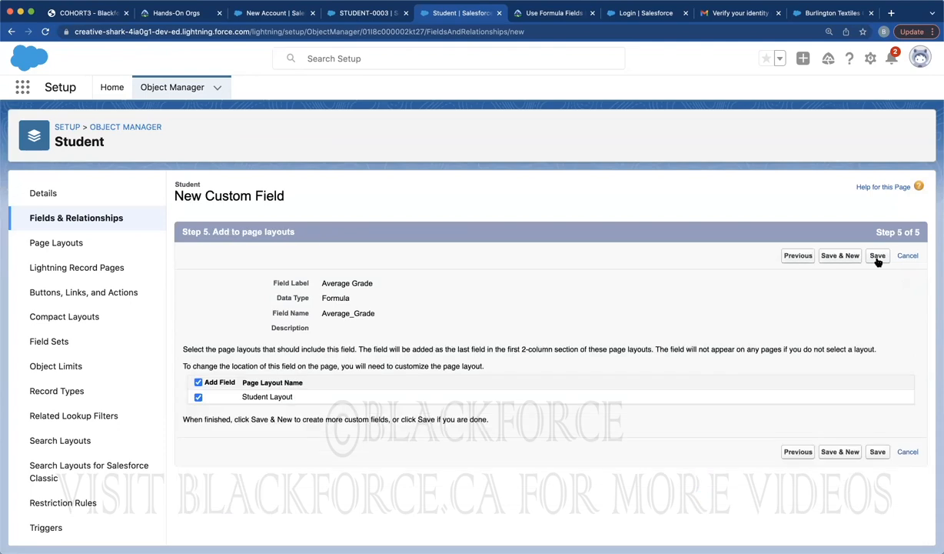
left_click(877, 453)
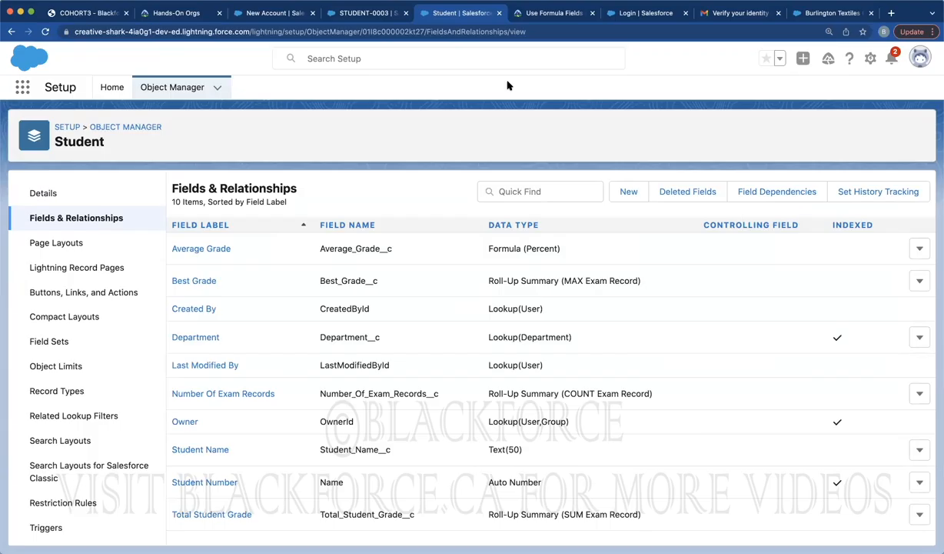
left_click(365, 13)
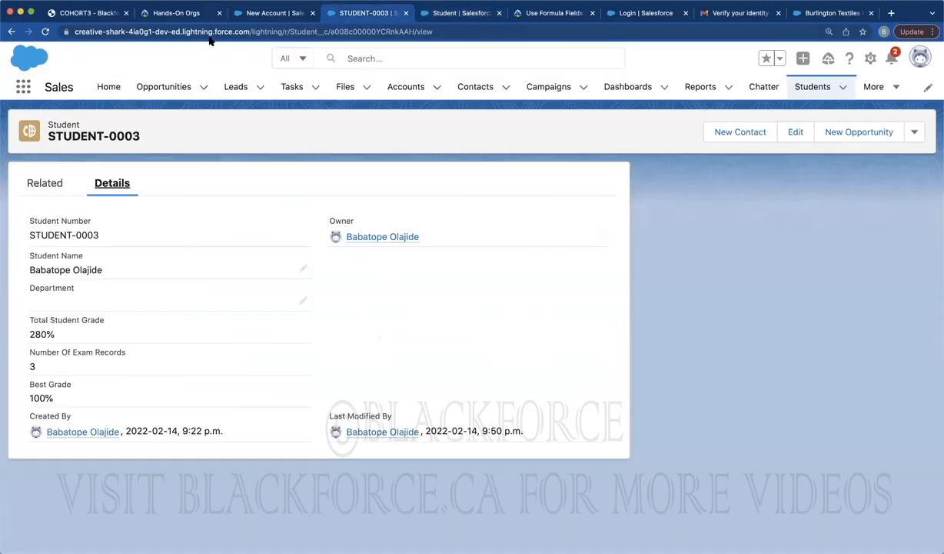
left_click(46, 31)
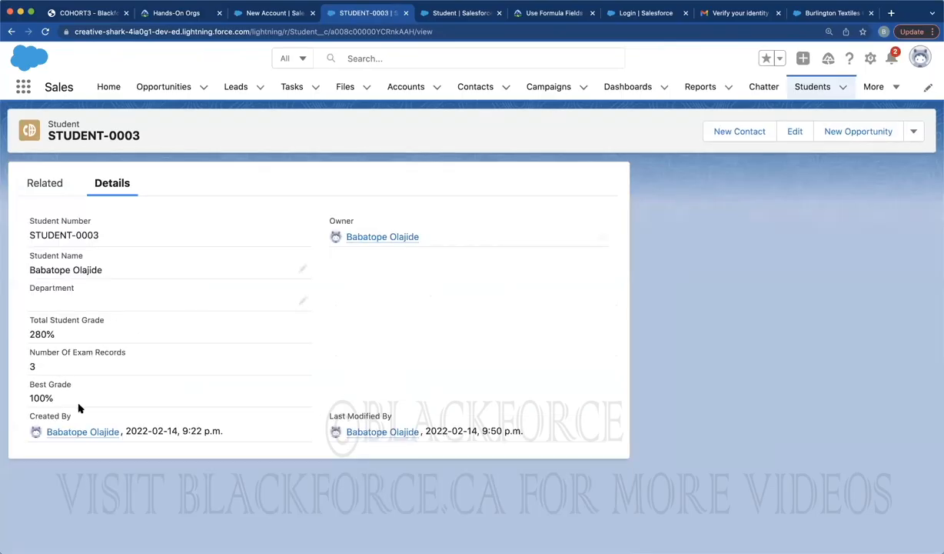
left_click(44, 32)
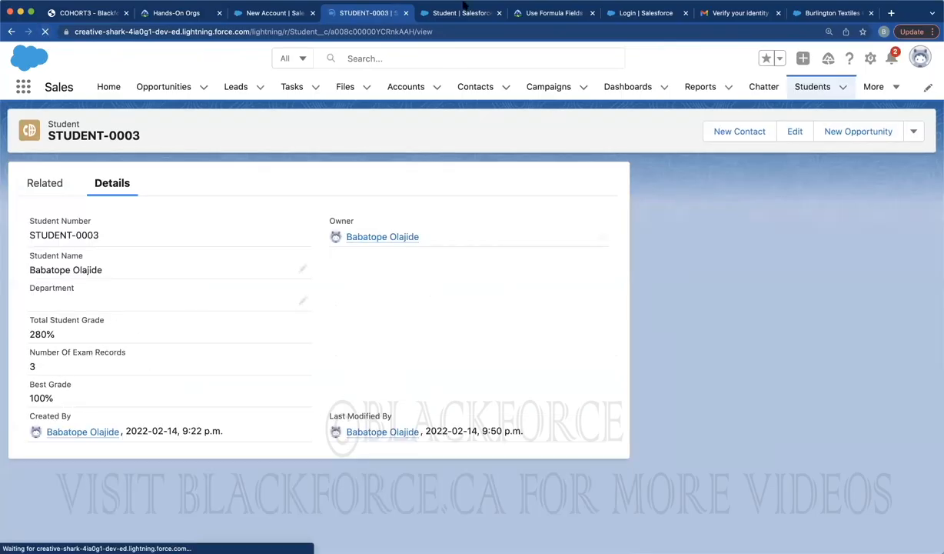
left_click(456, 14)
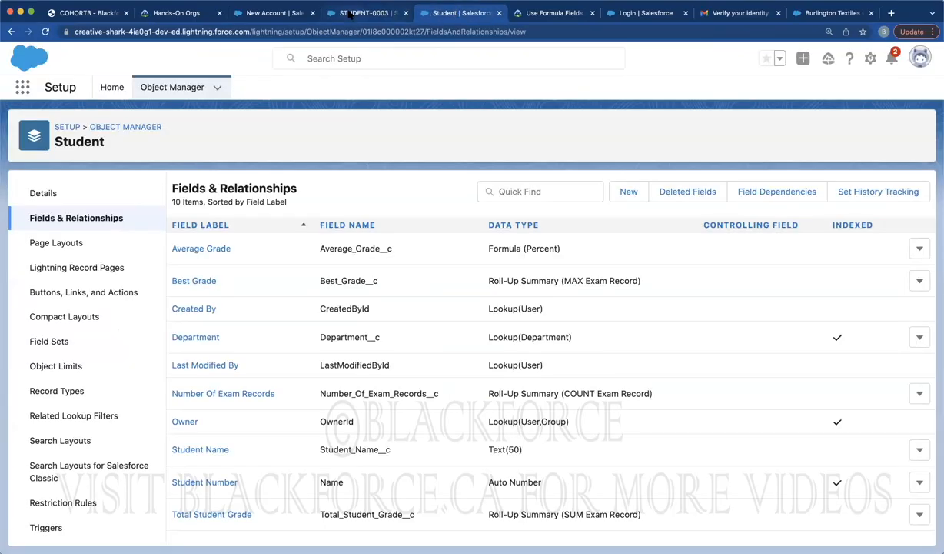
left_click(389, 13)
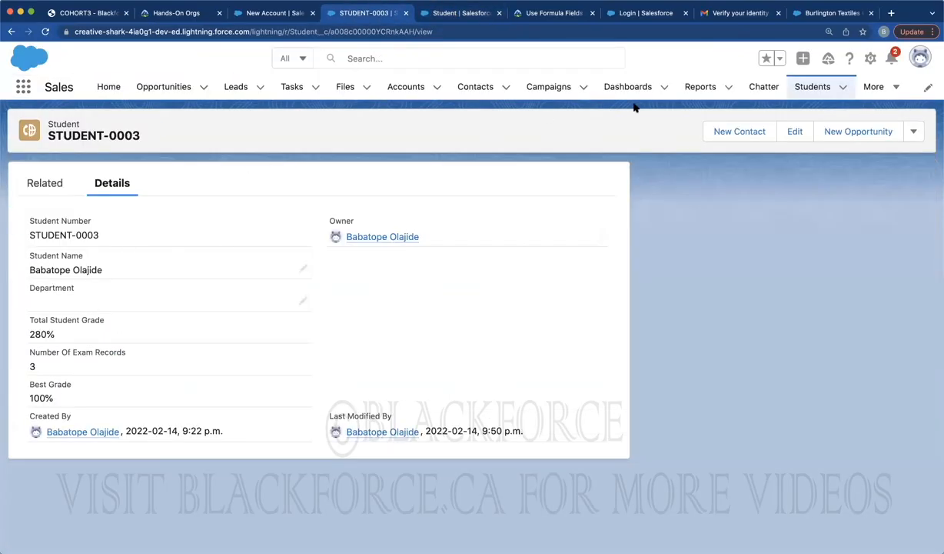
left_click(813, 88)
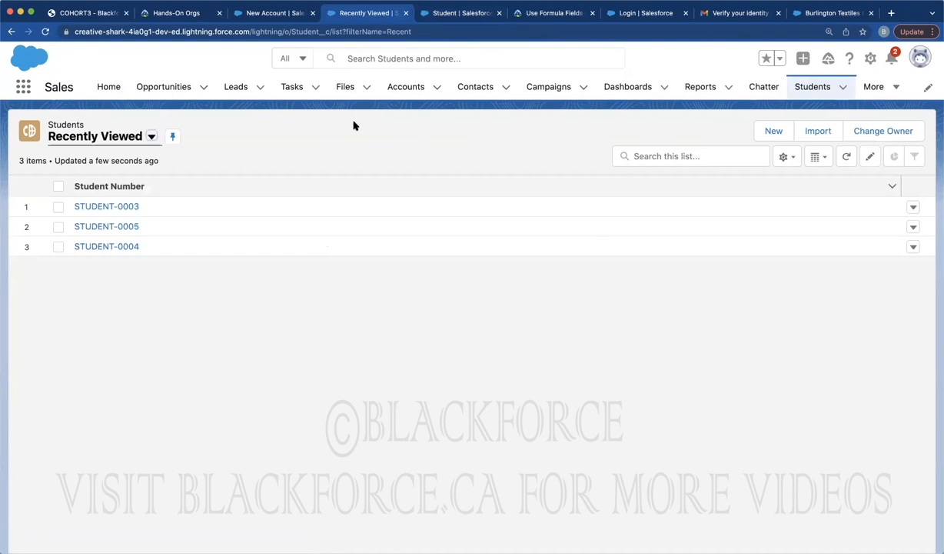
left_click(98, 207)
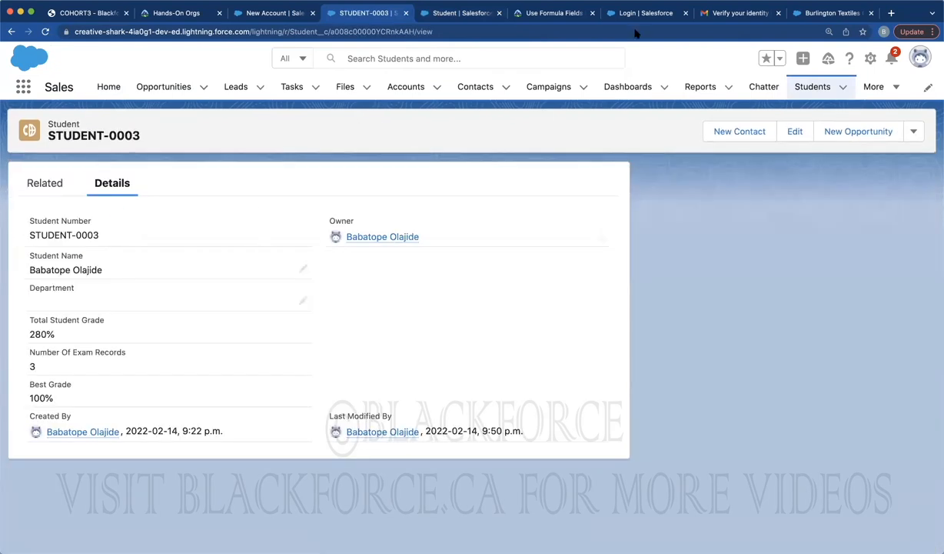
left_click(450, 17)
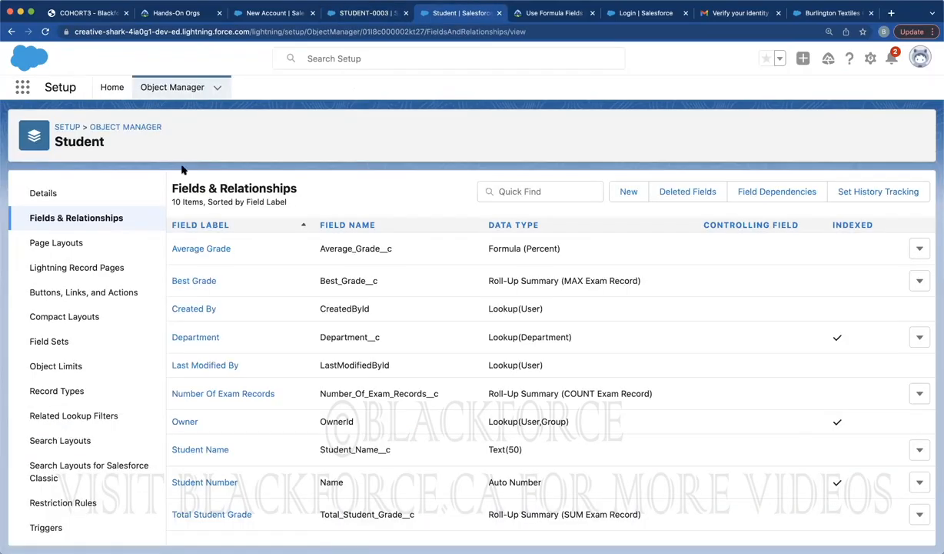
Open the Student Layout editor, confirm Average Grade under Student Detail, and try the Preview As list
left_click(68, 244)
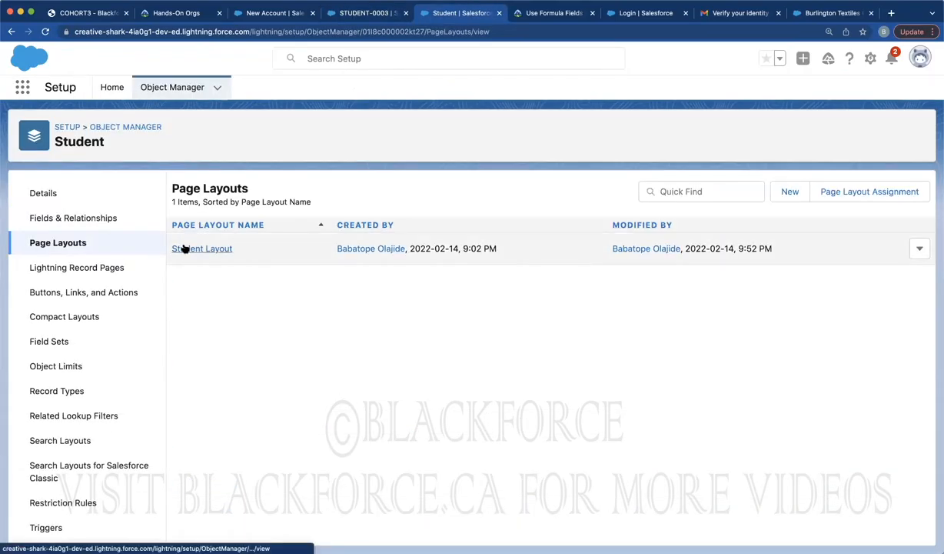
left_click(184, 248)
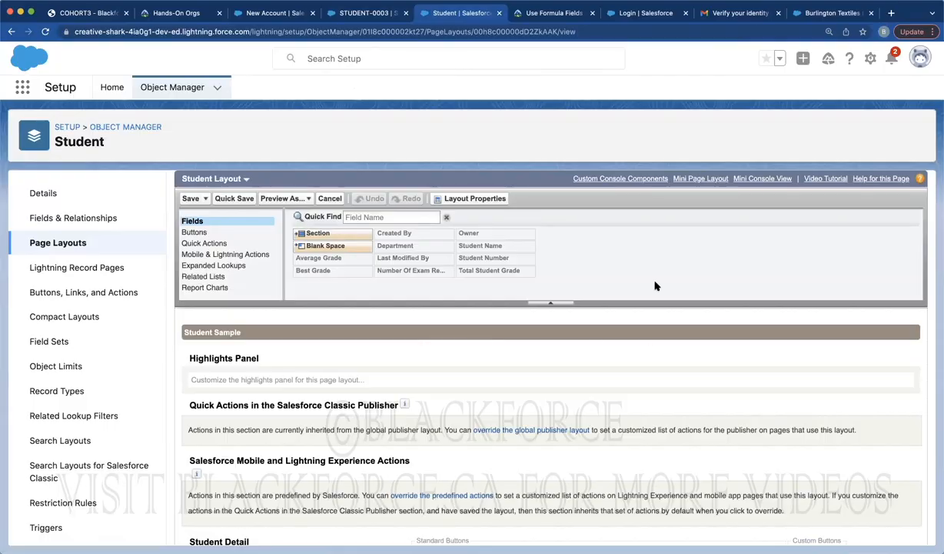
scroll(439, 345, "down", 3)
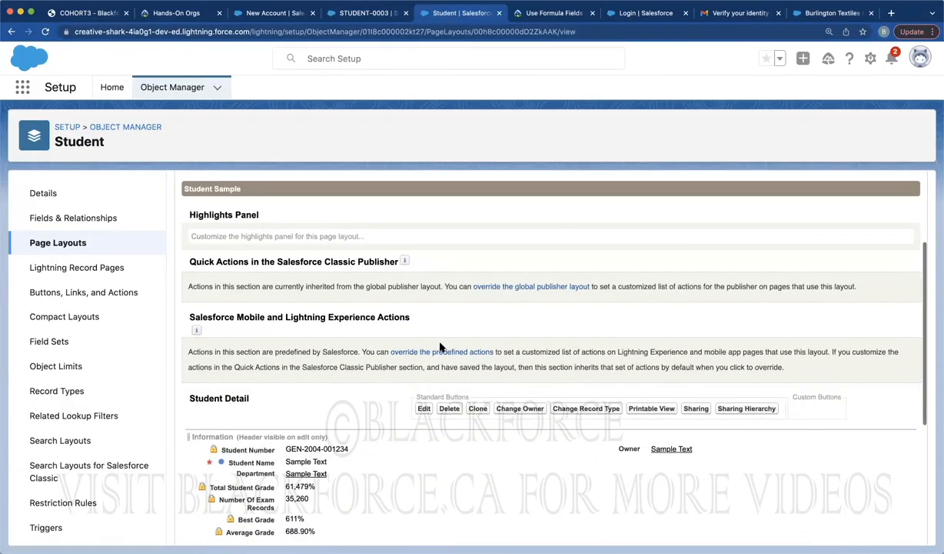
scroll(441, 348, "down", 2)
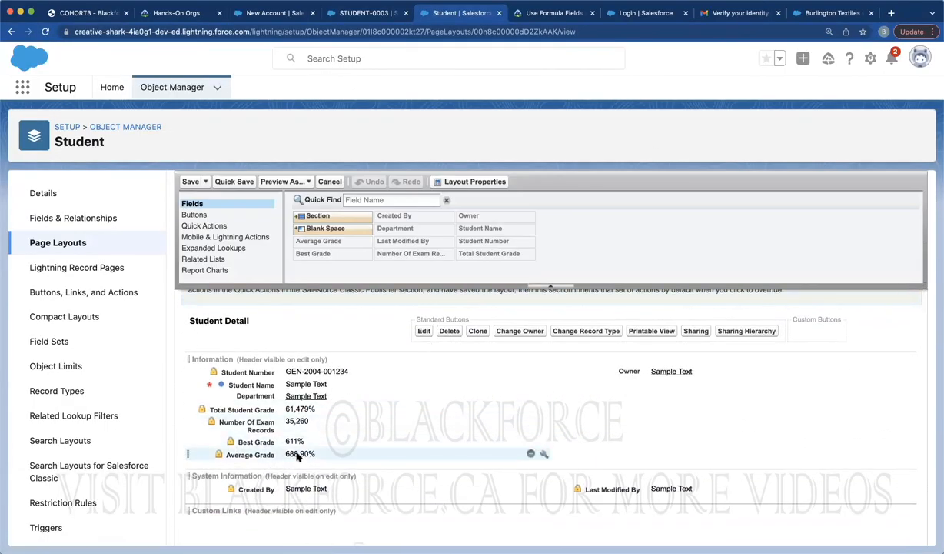
left_click(270, 185)
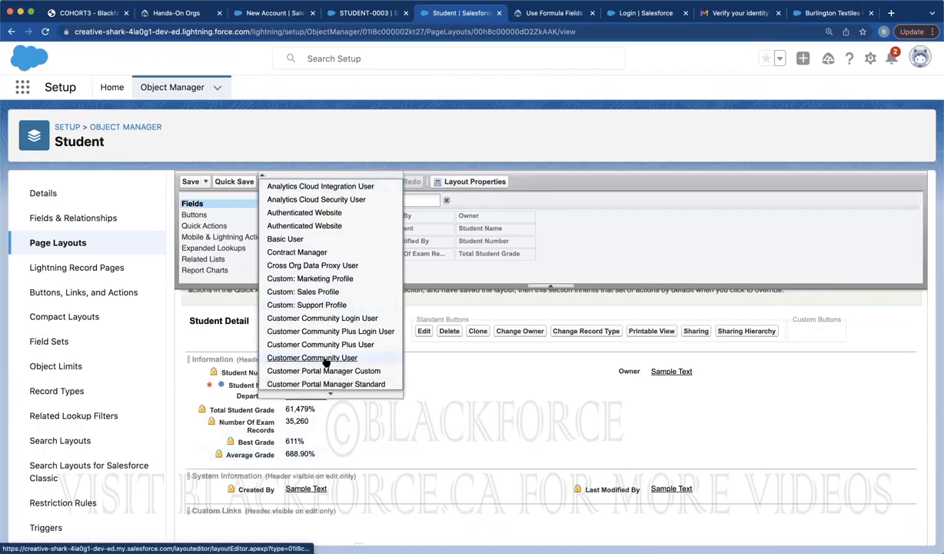
mouse_move(331, 395)
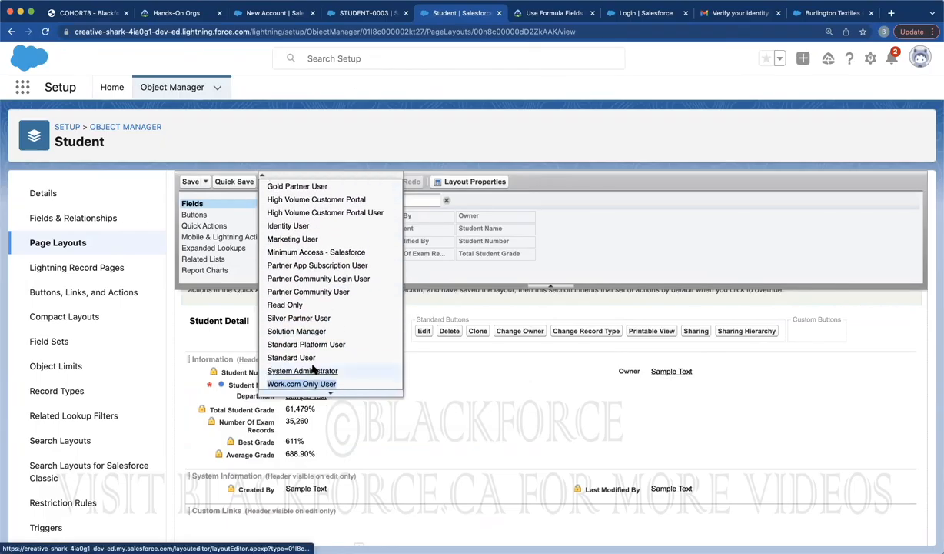
left_click(314, 370)
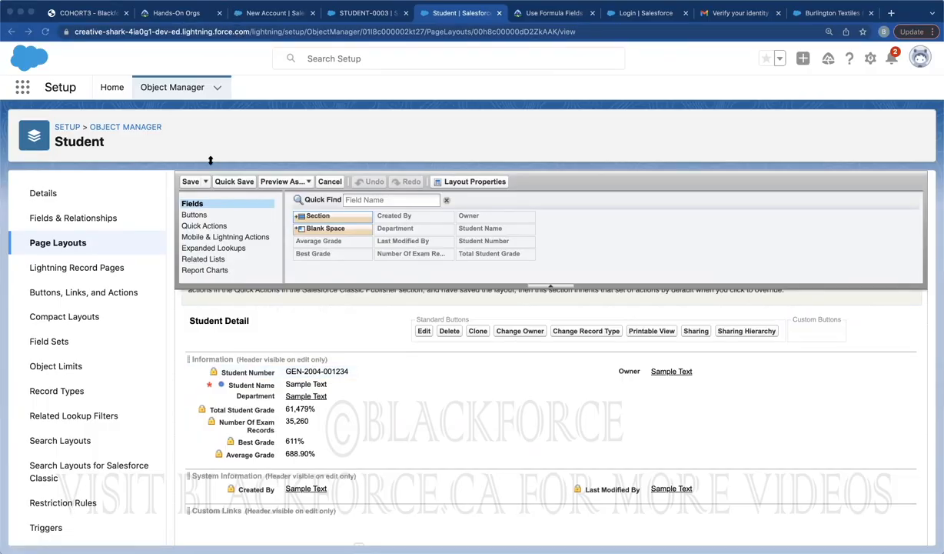
Reload the STUDENT-0003 record and start a new exam record from its Related list
left_click(343, 15)
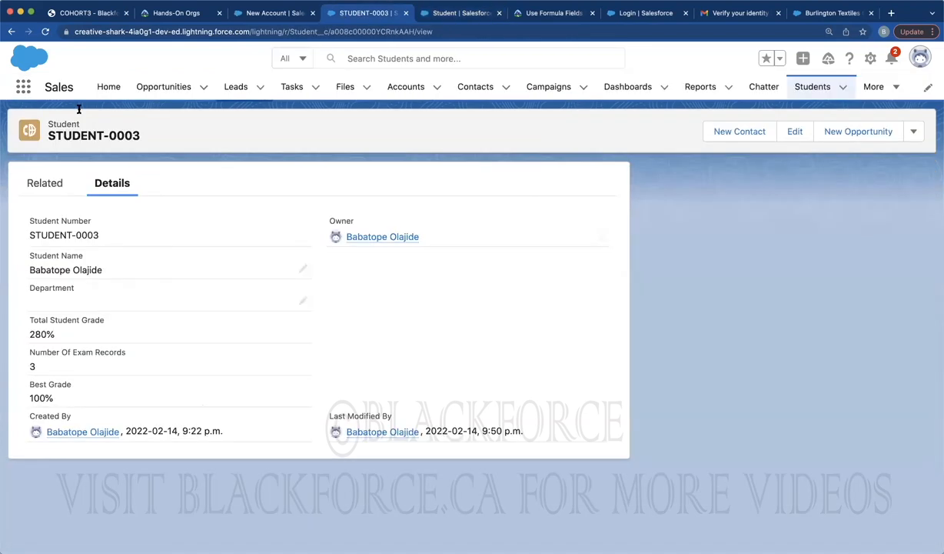
left_click(45, 31)
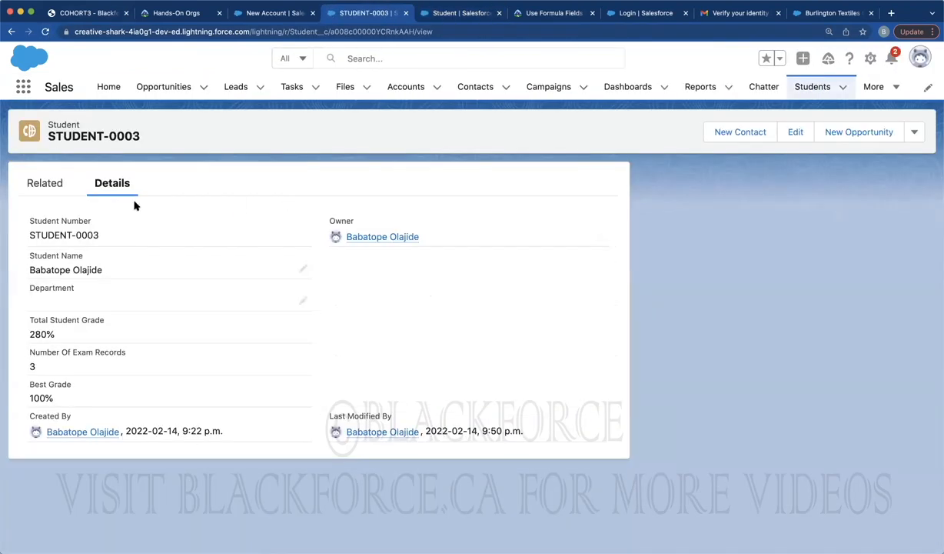
left_click(51, 184)
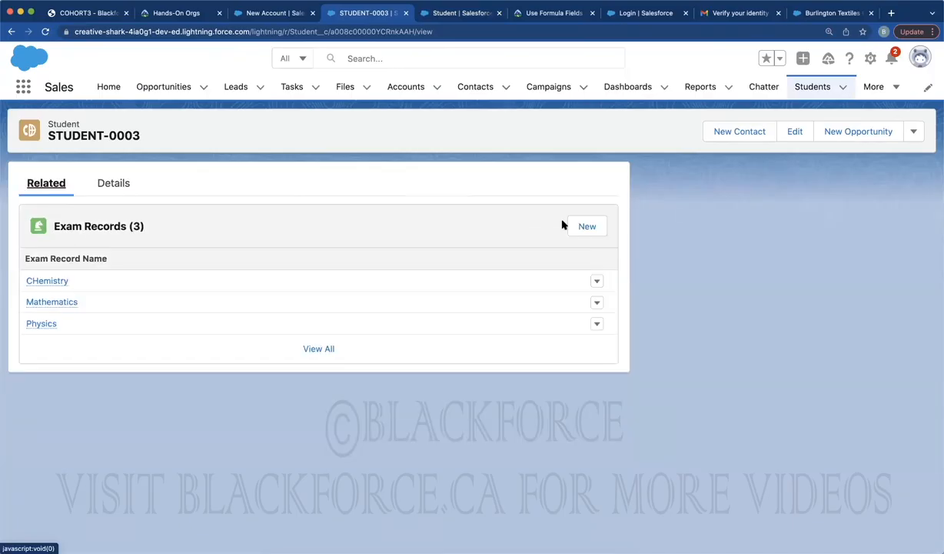
left_click(573, 223)
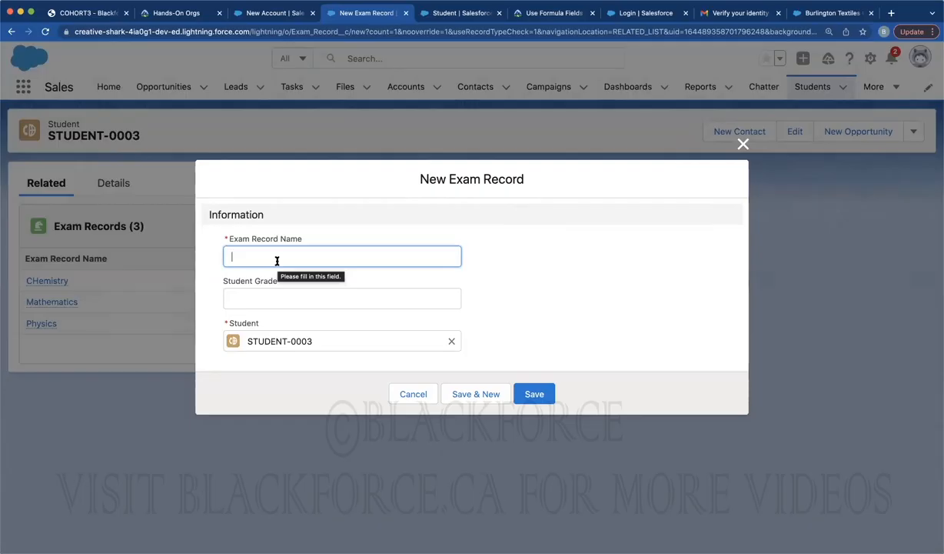
Save a Biology exam record with grade 89 and view the student's updated details
type("Biolog")
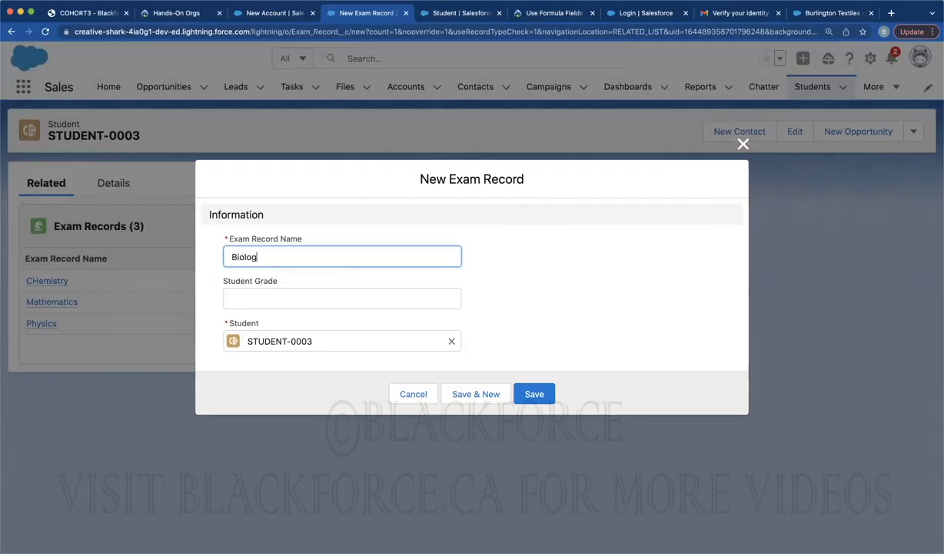
type("y")
left_click(275, 296)
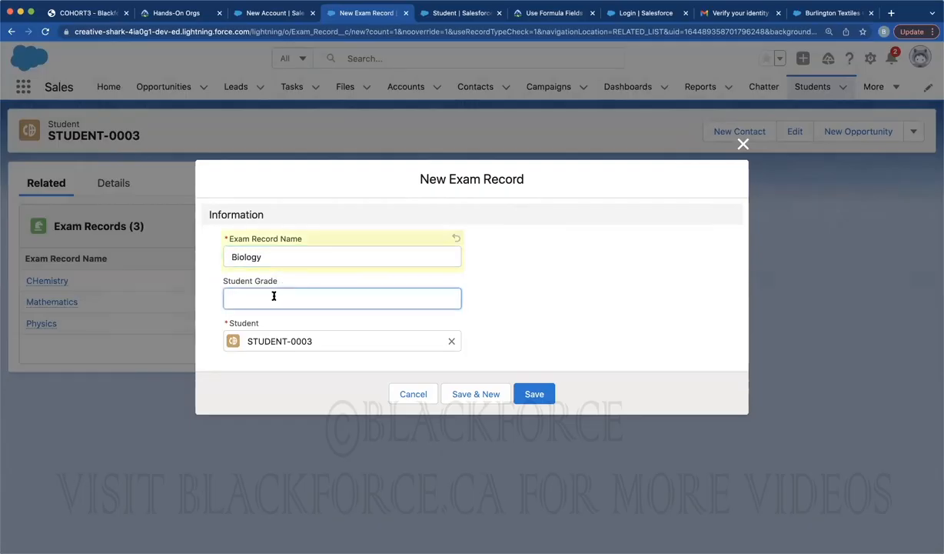
left_click(535, 392)
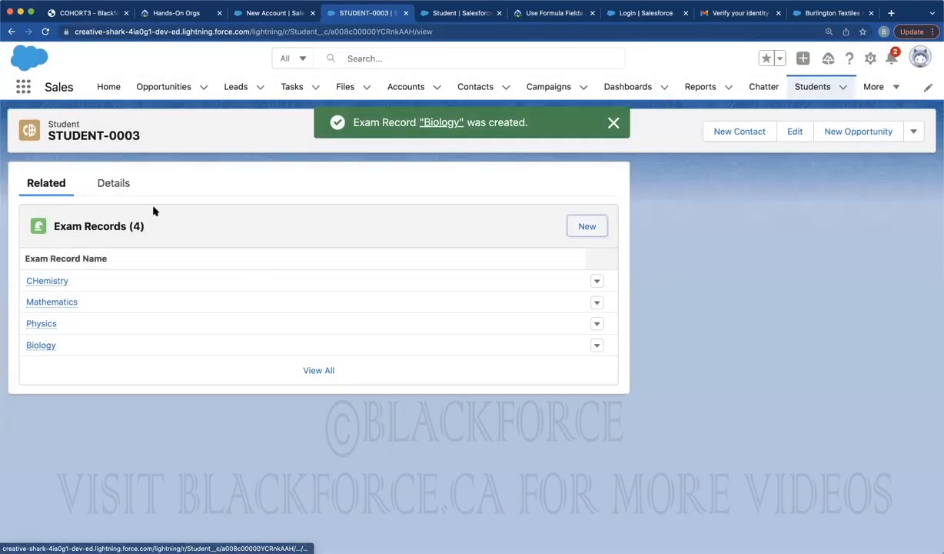
left_click(112, 183)
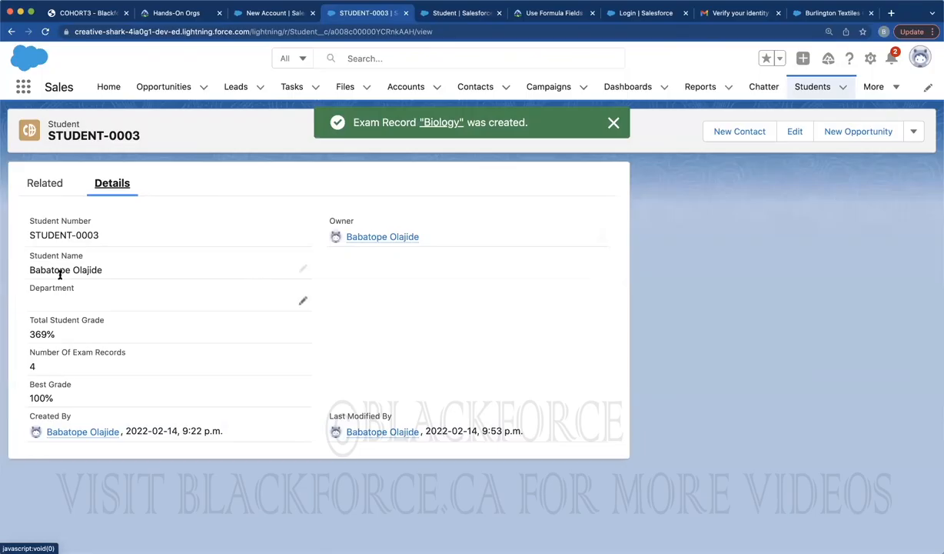
Reload STUDENT-0003 so its details show Total Student Grade 369% and 4 exam records
left_click(45, 32)
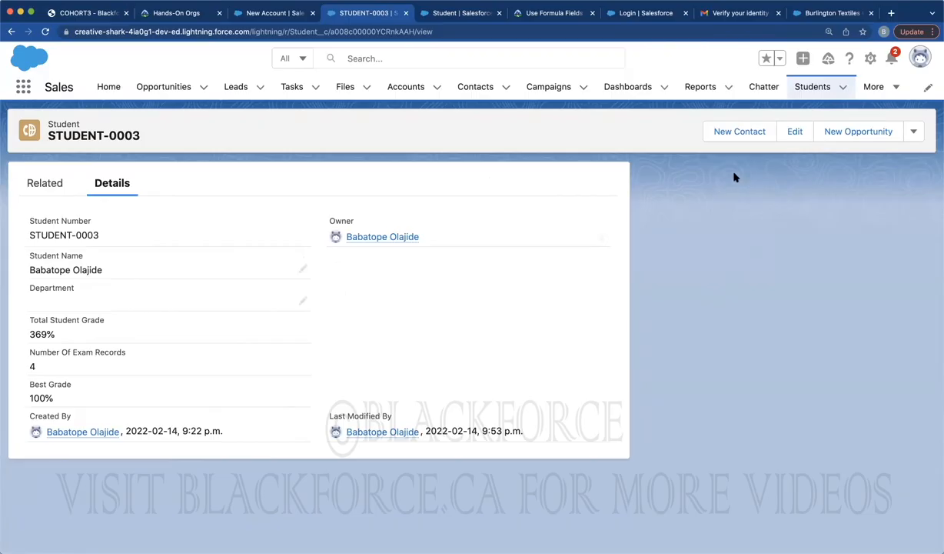
Go from the Student Layout editor to Object Manager, then scroll the Day 8 training PDF to page 5
left_click(455, 14)
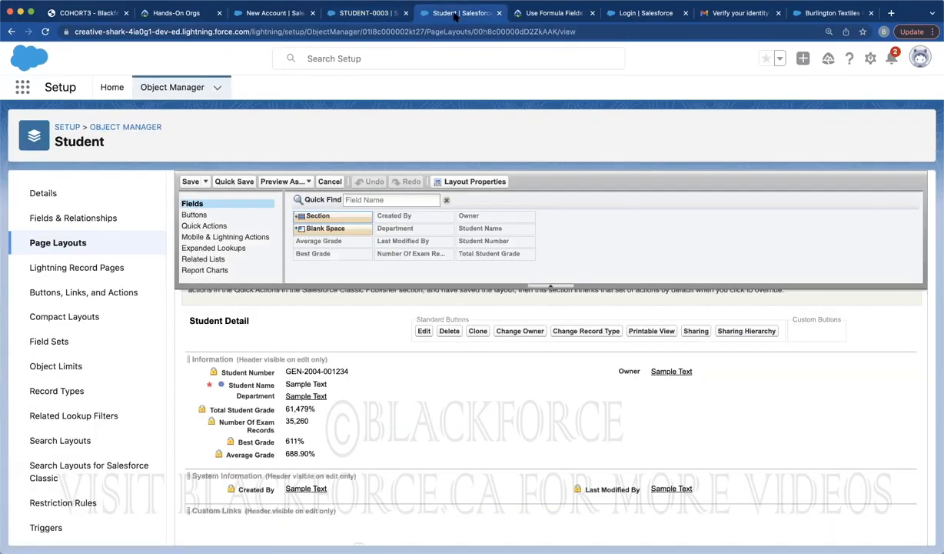
left_click(136, 128)
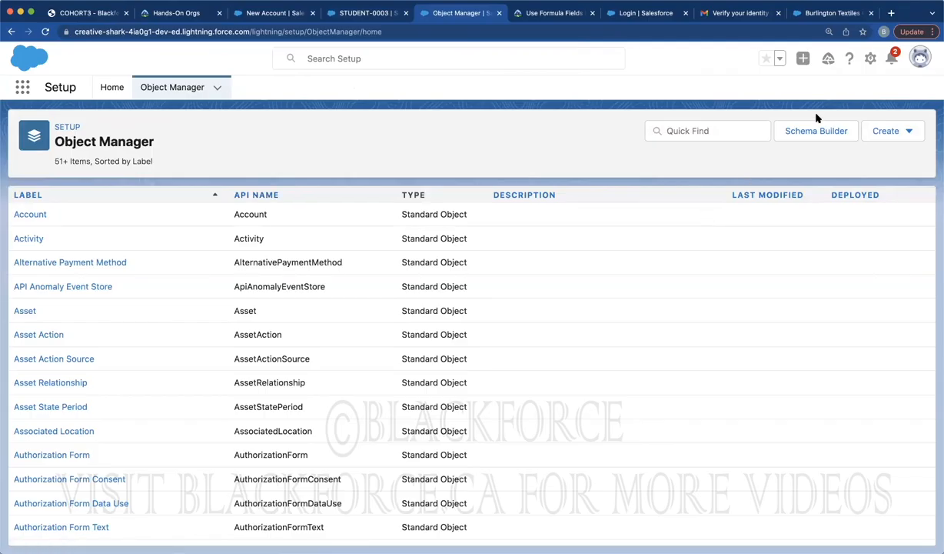
left_click(89, 14)
scroll(331, 240, "down", 10)
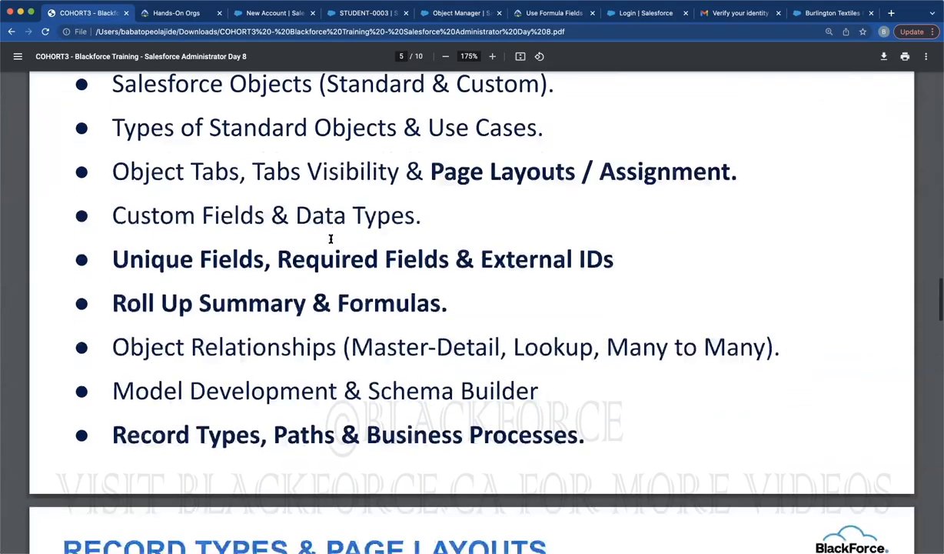
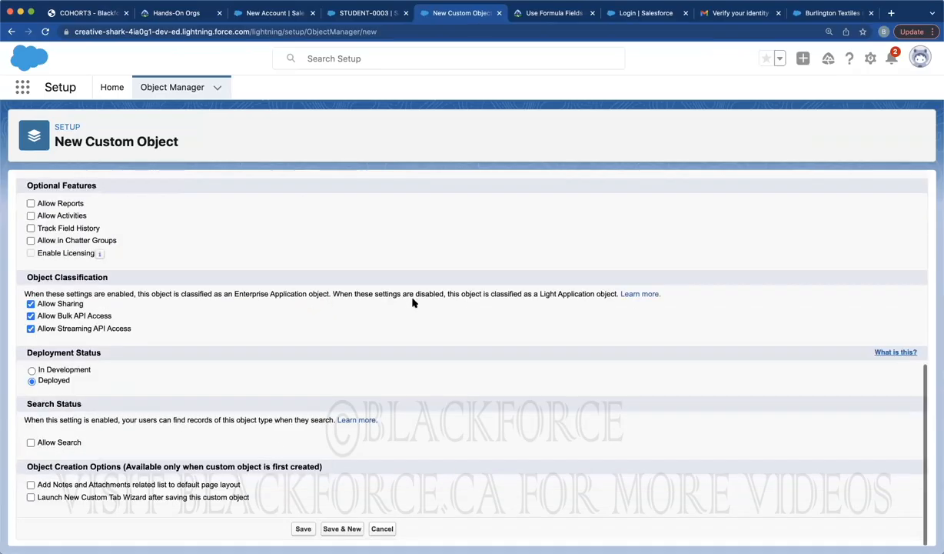
Save the new Monthly Expenditure object and open its Fields & Relationships list
left_click(303, 528)
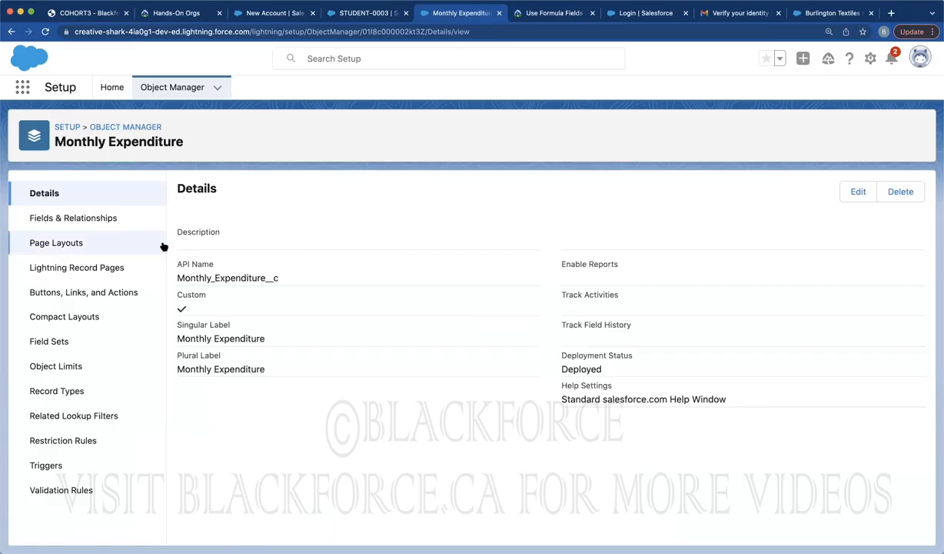
left_click(106, 217)
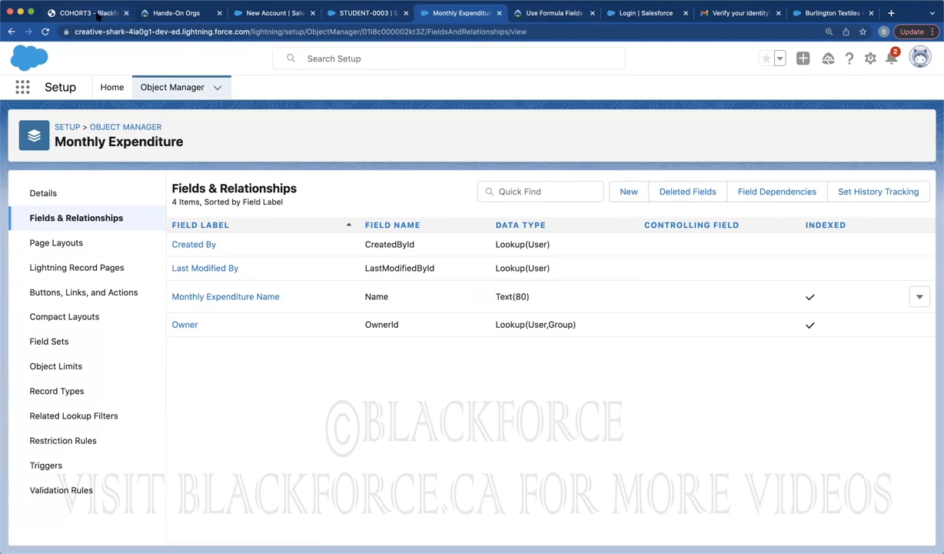
left_click(94, 13)
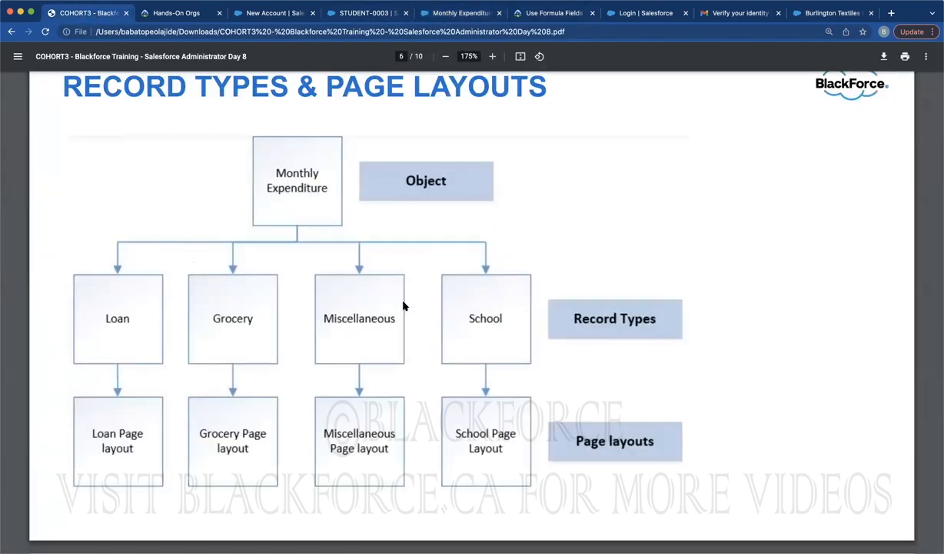
left_click(457, 15)
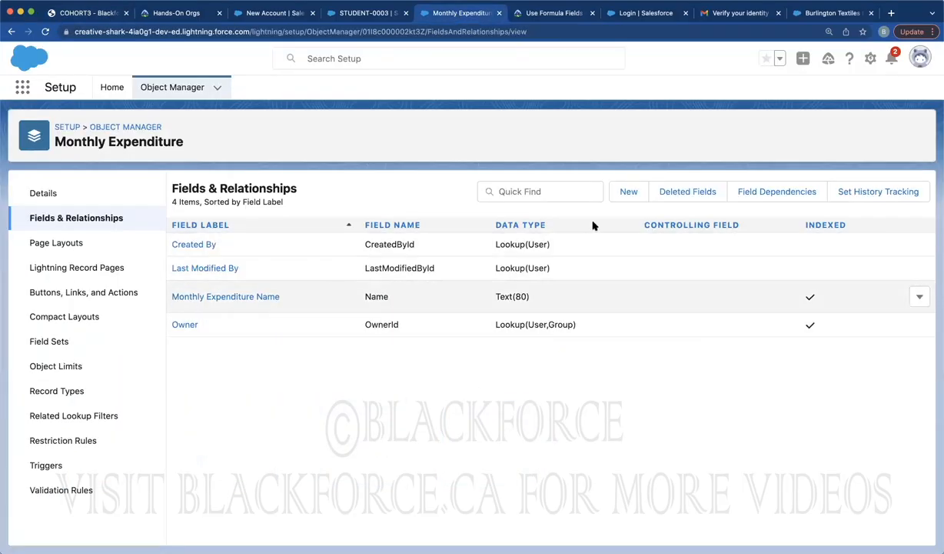
Start a new custom field on Monthly Expenditure and choose the Picklist data type
left_click(624, 194)
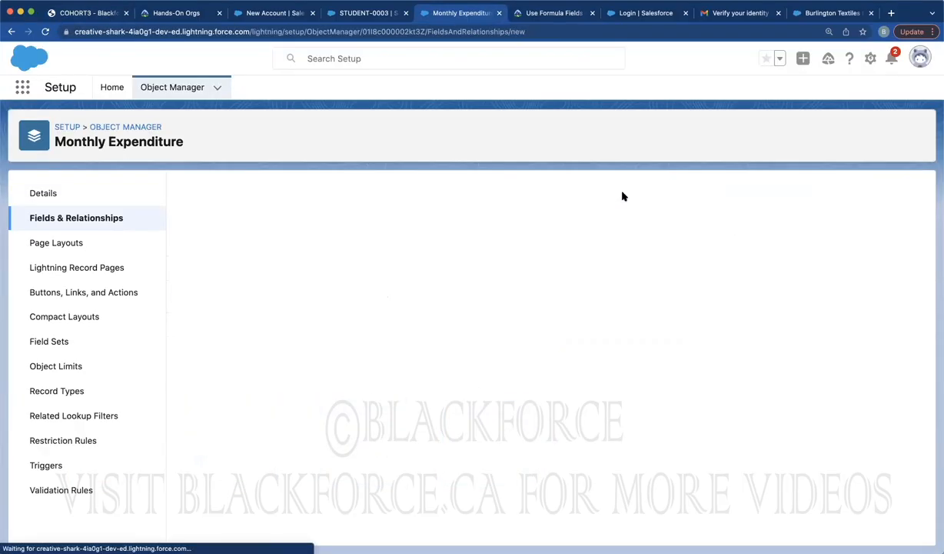
scroll(349, 360, "down", 3)
scroll(349, 361, "down", 4)
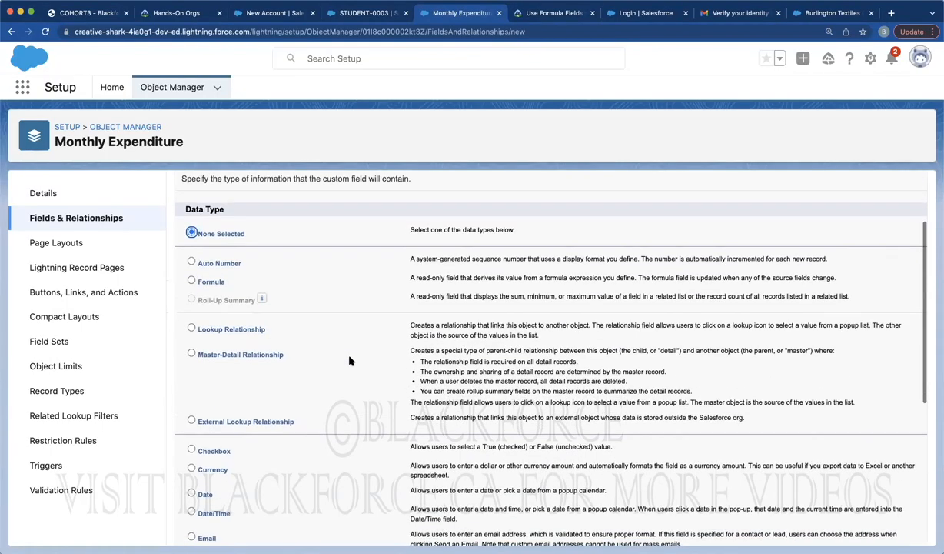
scroll(316, 399, "down", 5)
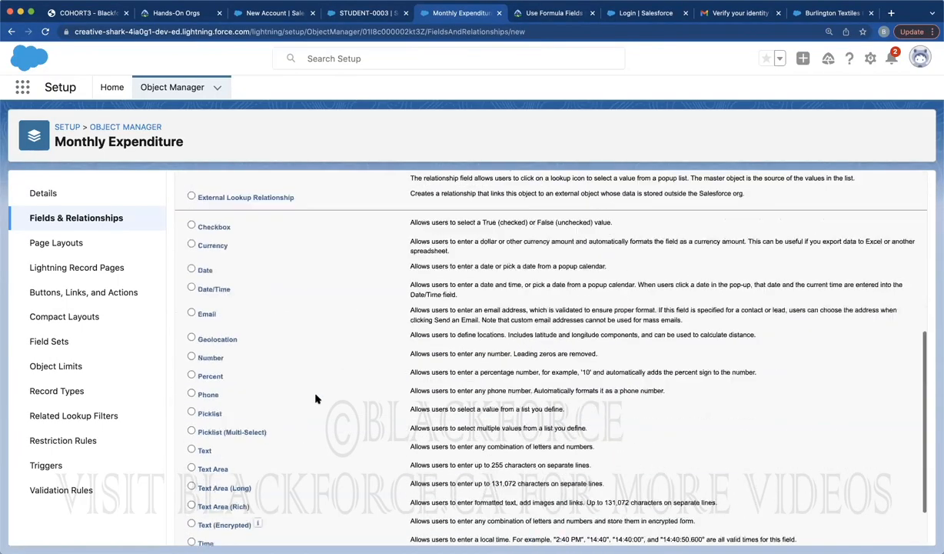
left_click(209, 350)
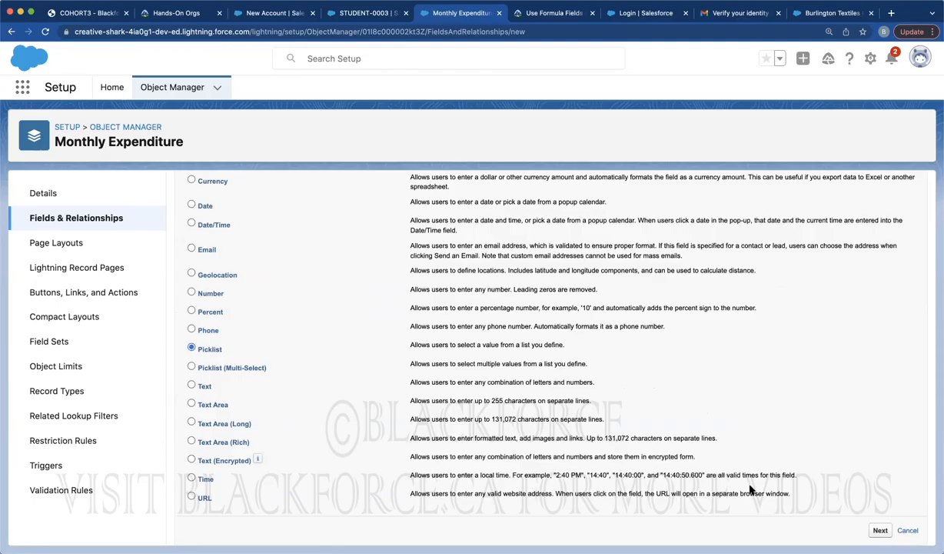
left_click(881, 530)
Label the picklist Loan Options, enter Student Loan, Mortgage Loan and Credit Card Loan, and save
type("Loa")
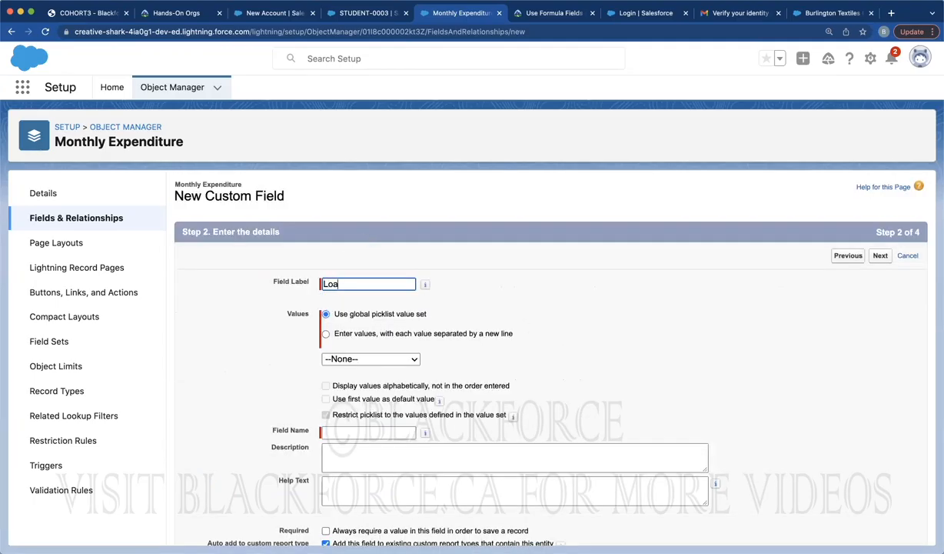
type("n Options")
left_click(358, 330)
left_click(352, 372)
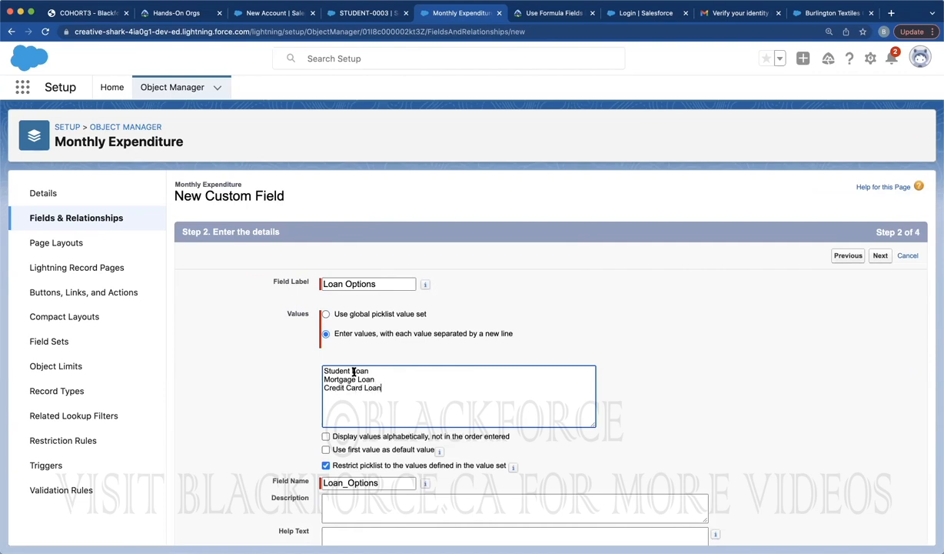
left_click(880, 256)
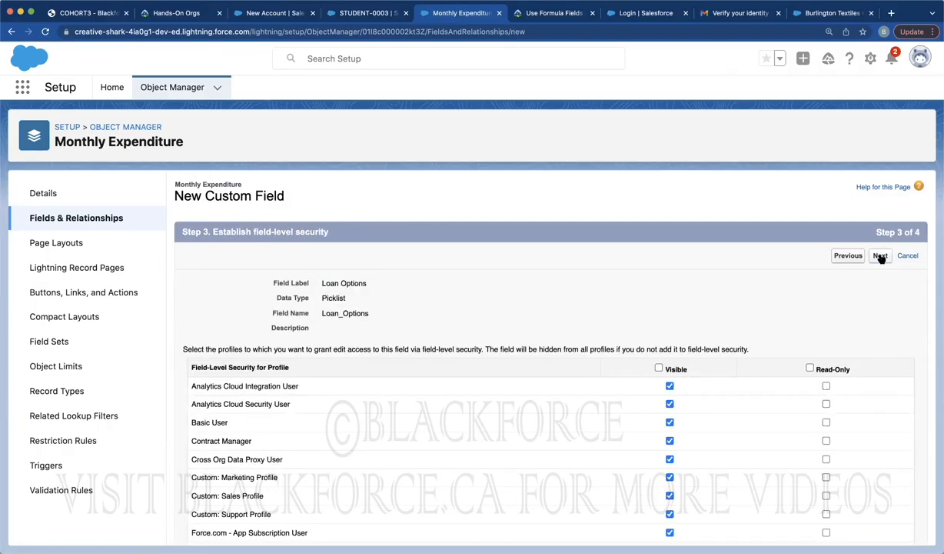
left_click(880, 256)
left_click(881, 256)
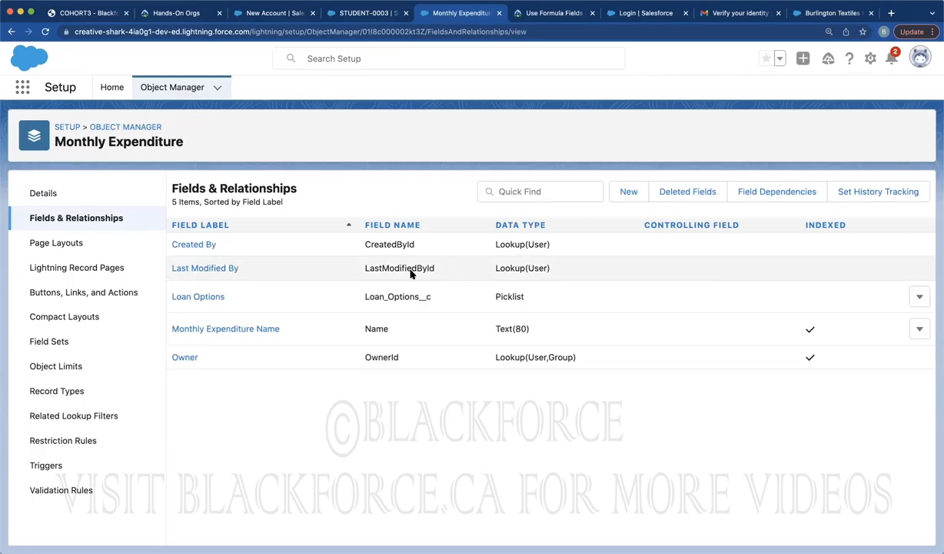
Rename the Loan Options field to Monthly Expenditure Options with field name Monthly_Options, and save
left_click(919, 298)
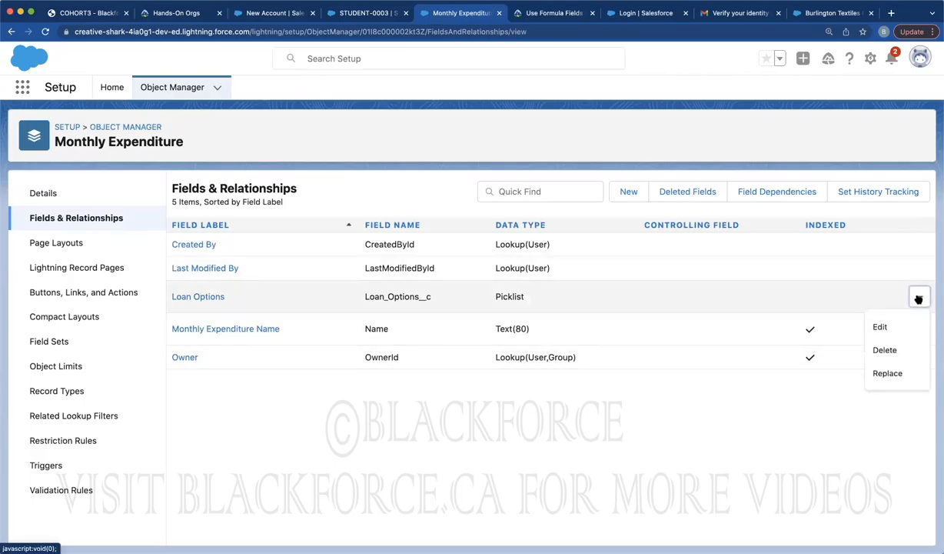
left_click(879, 326)
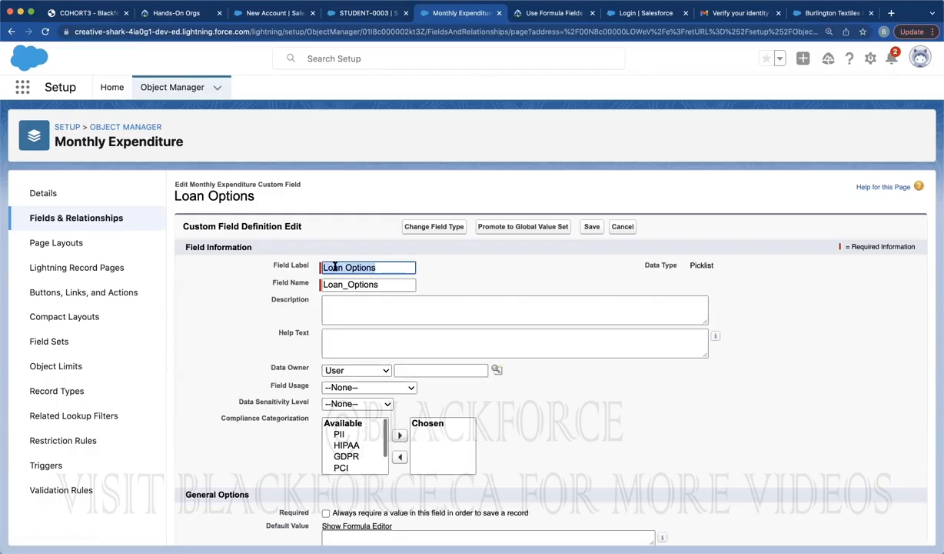
double_click(333, 267)
type("Monthly")
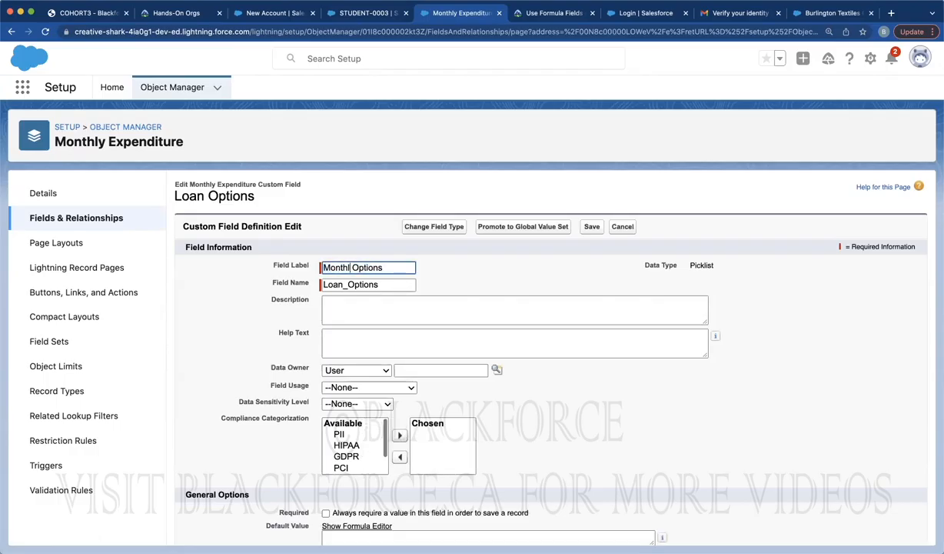
type(" Expenditure")
key("Tab")
left_click(352, 266)
double_click(352, 266)
key("ctrl+c")
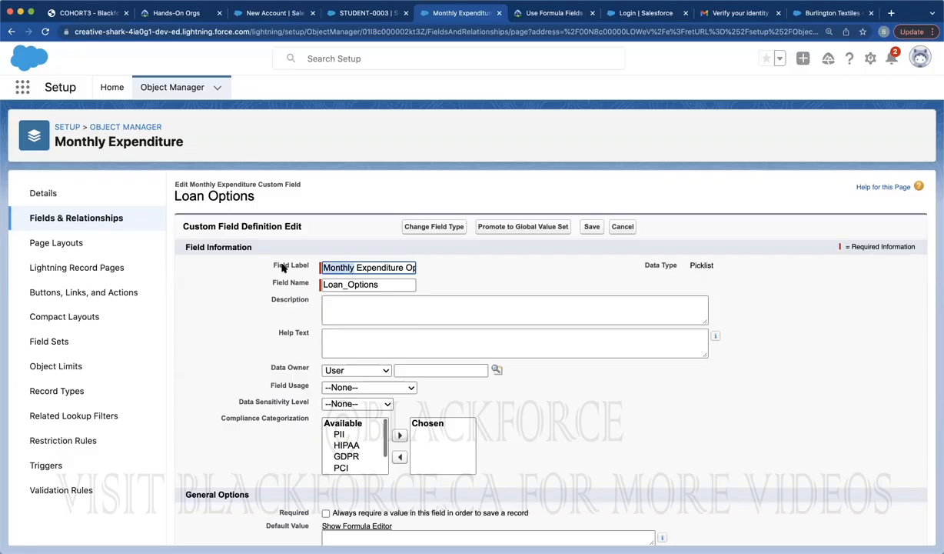
double_click(340, 284)
key("ctrl+v")
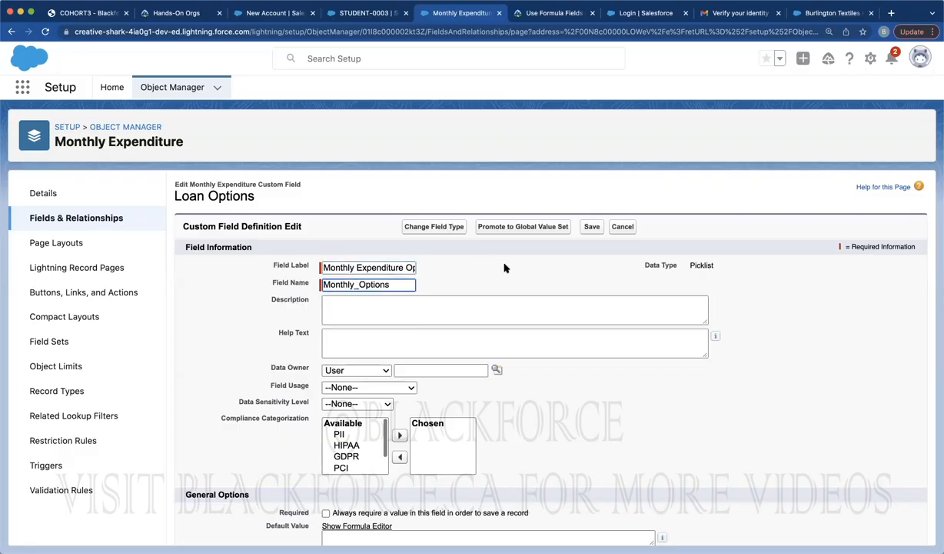
scroll(558, 346, "down", 3)
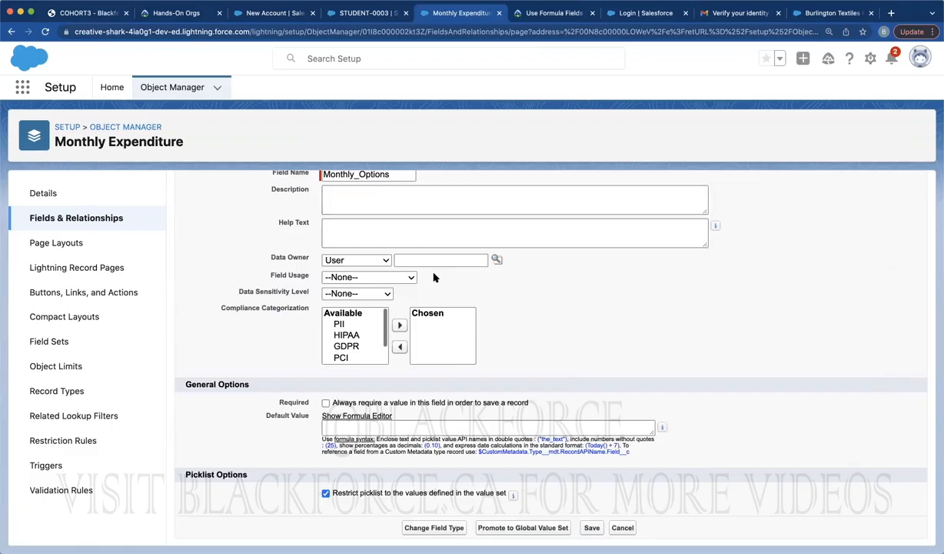
left_click(592, 528)
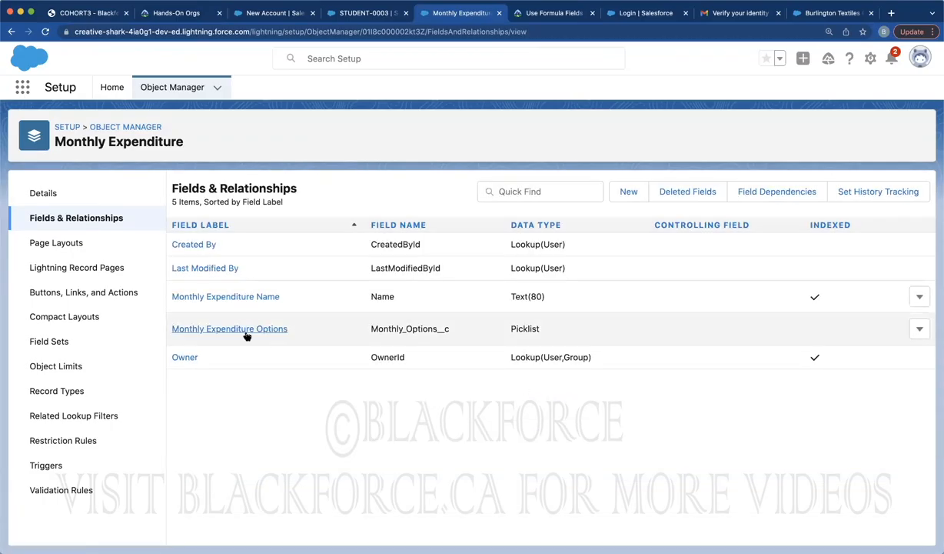
Open the Monthly Expenditure Options field and begin adding new values such as Milk and Sugar
left_click(246, 330)
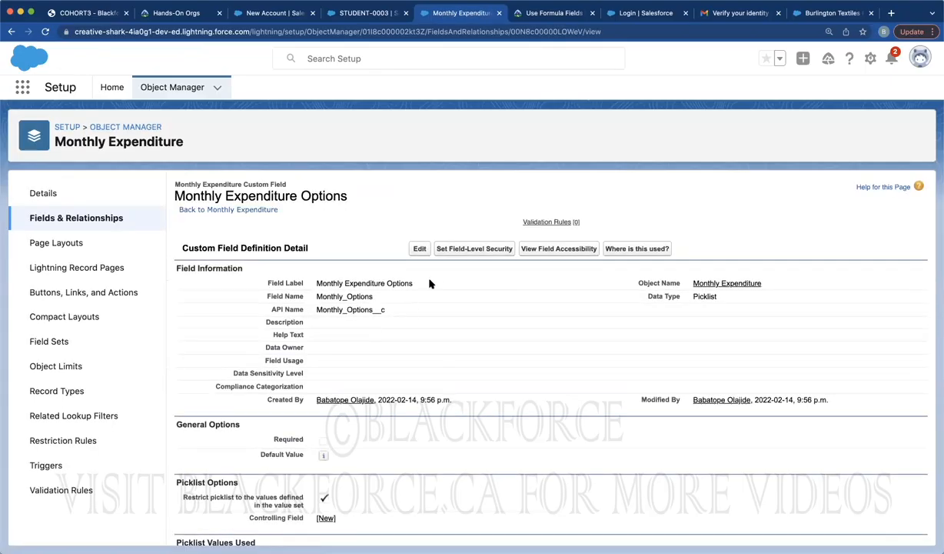
scroll(417, 454, "down", 5)
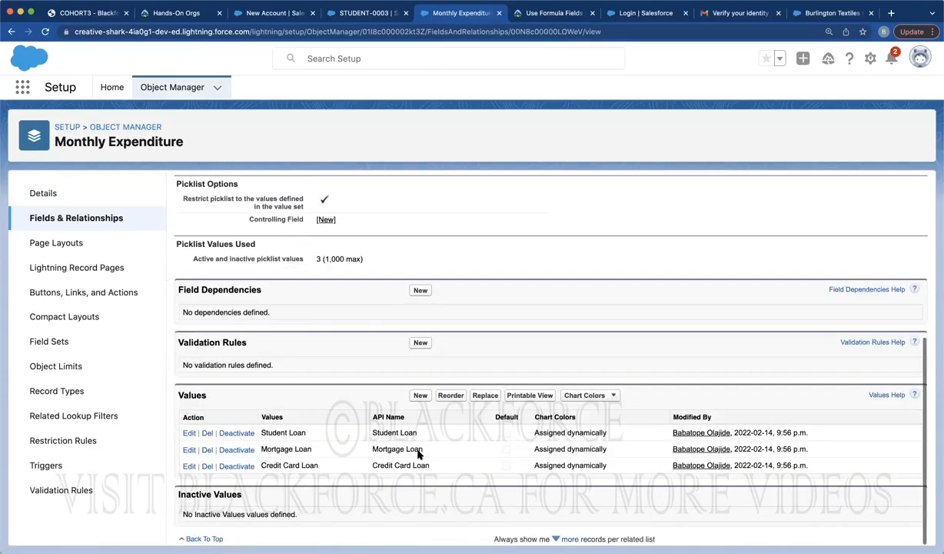
left_click(421, 395)
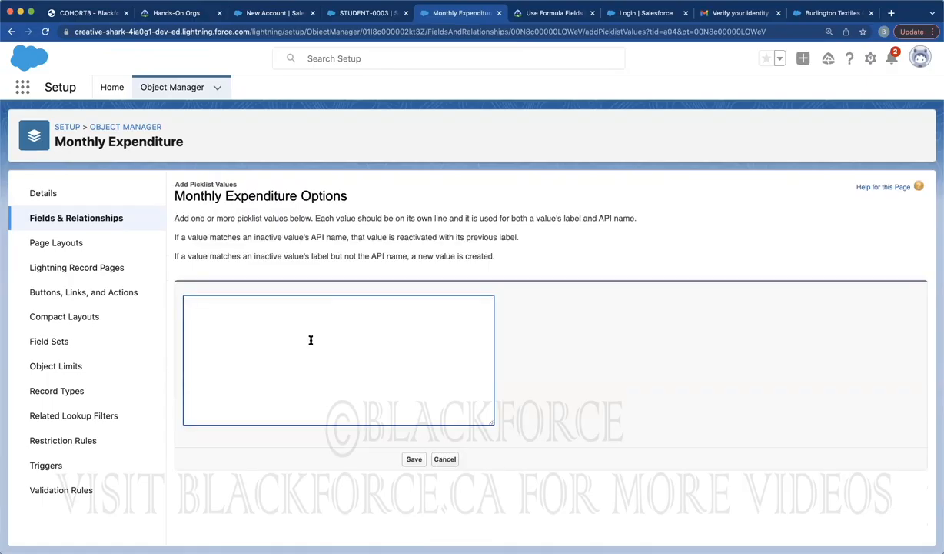
left_click(86, 13)
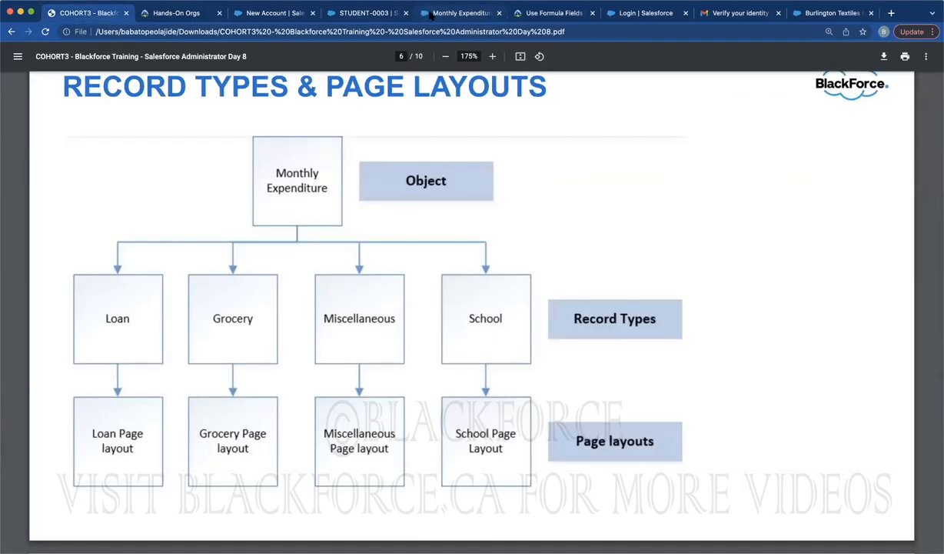
left_click(459, 13)
type("Milk Sugar")
key("Return")
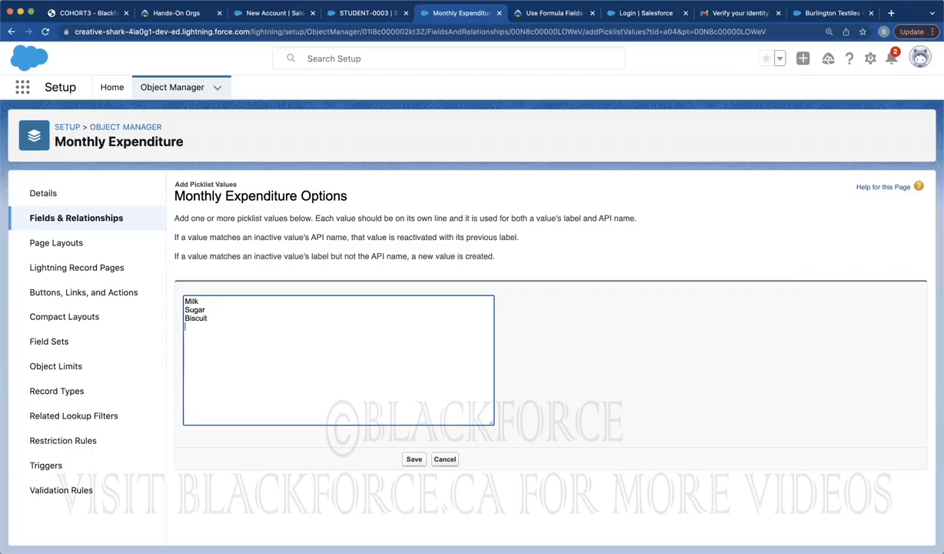
Add Cinema, Transportation, Bus Pass and School Travel Card, save, and review the ten values
left_click(90, 13)
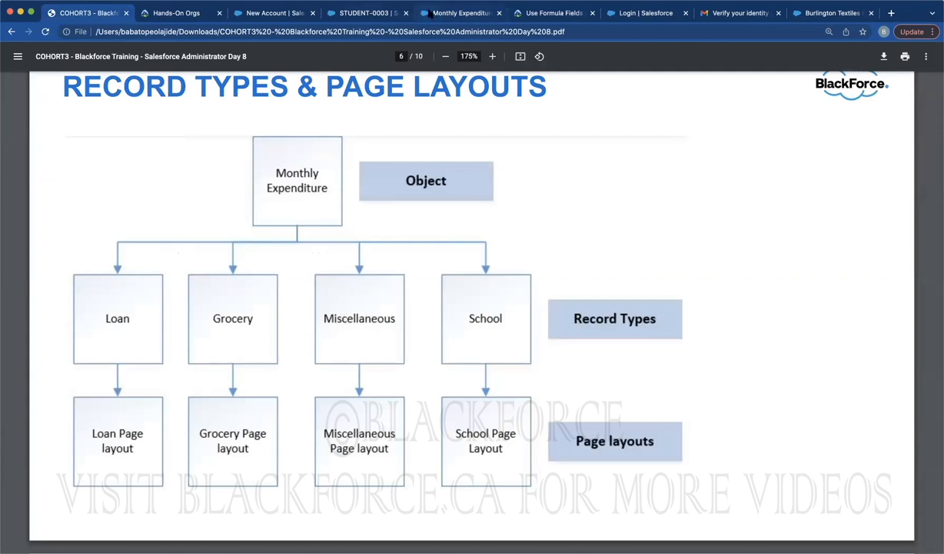
left_click(421, 13)
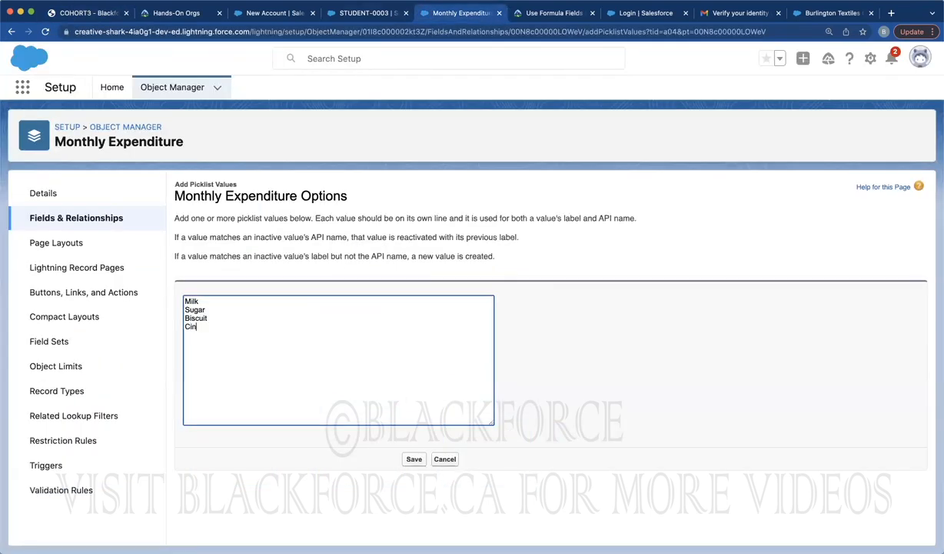
type("ma")
key("Return")
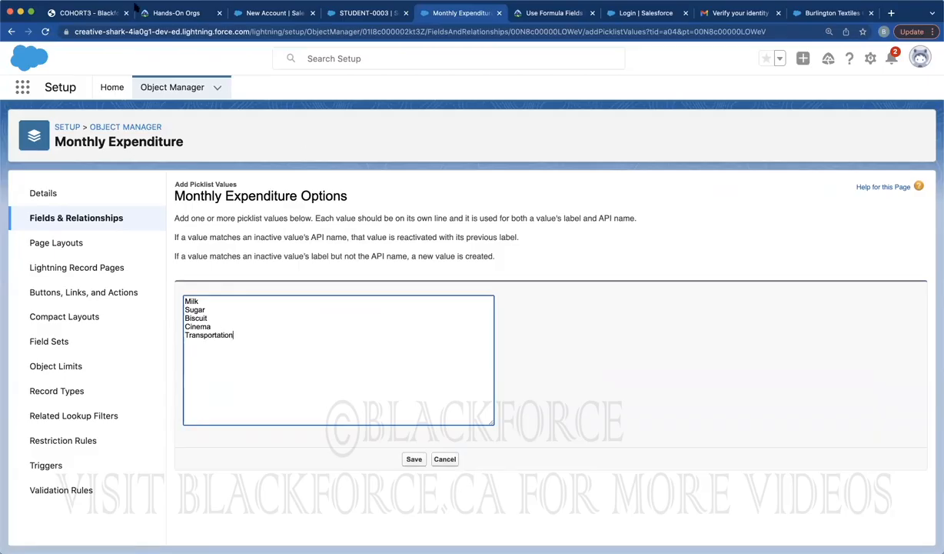
left_click(89, 13)
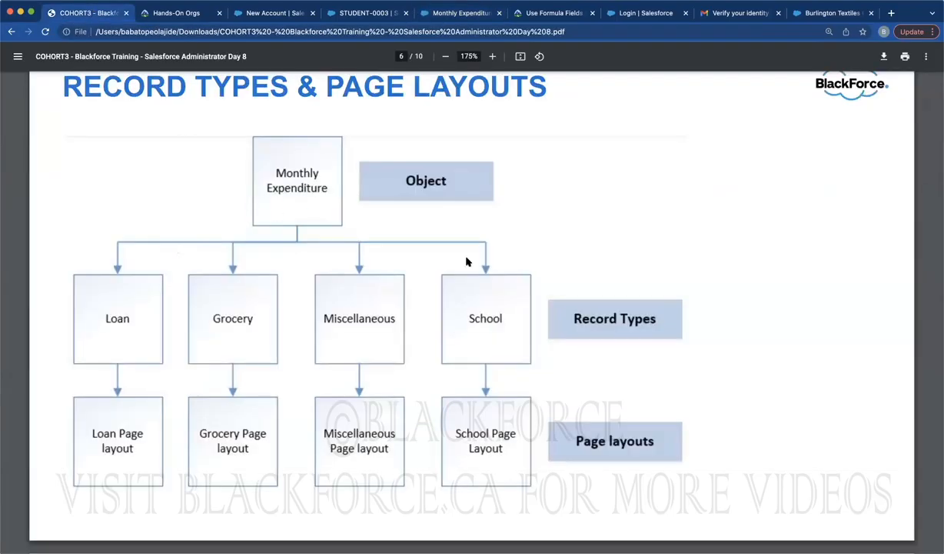
left_click(443, 13)
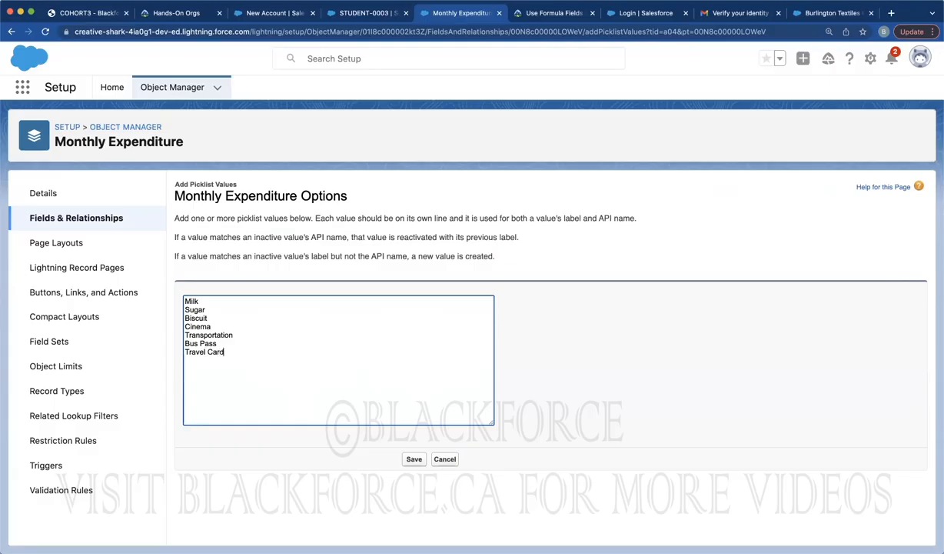
type("School")
left_click(410, 458)
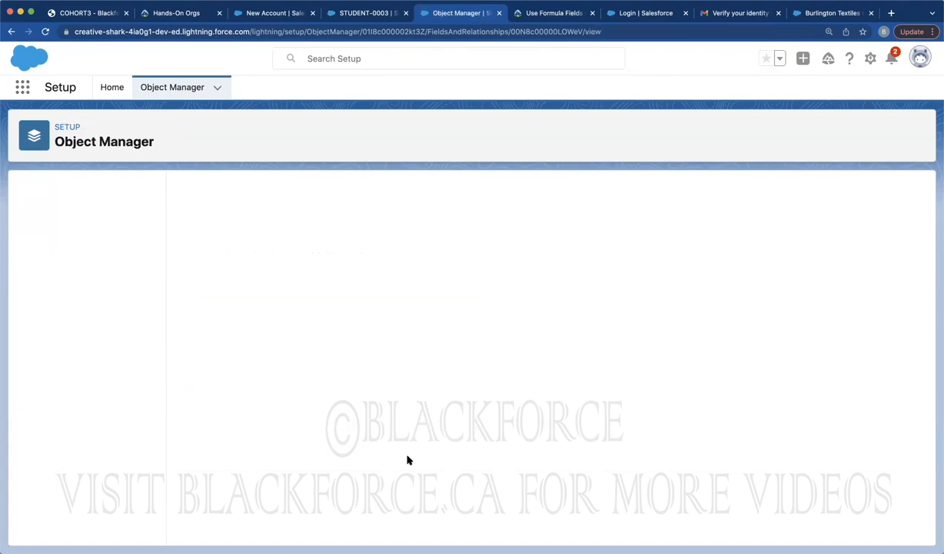
scroll(413, 424, "down", 3)
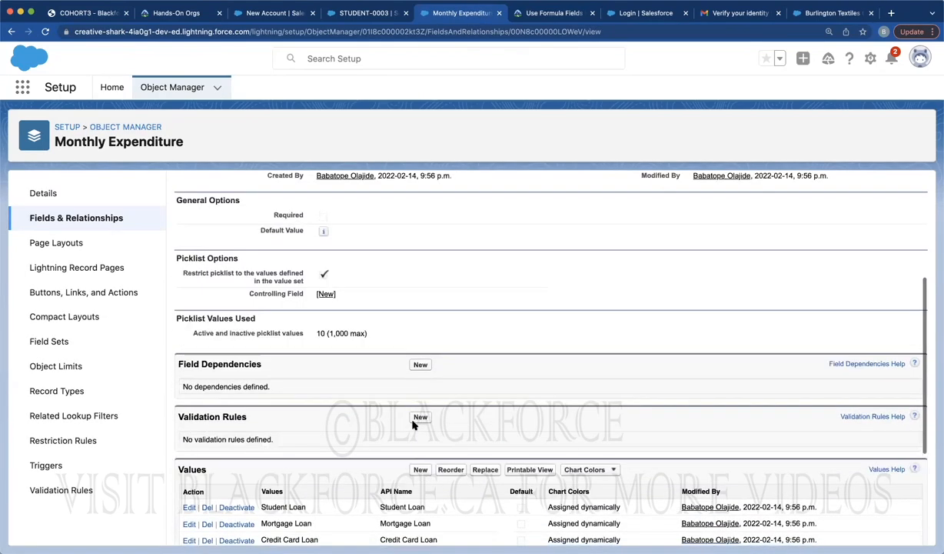
scroll(413, 444, "down", 5)
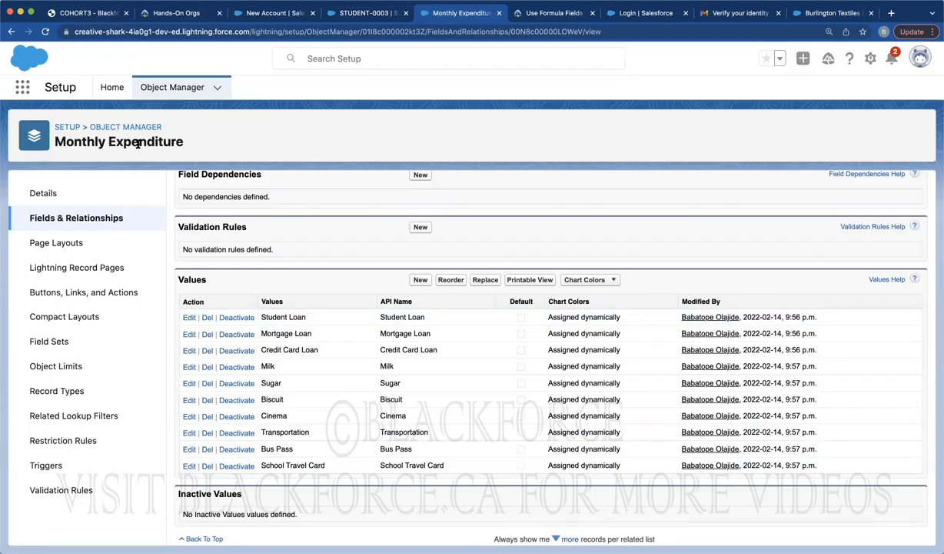
left_click(111, 87)
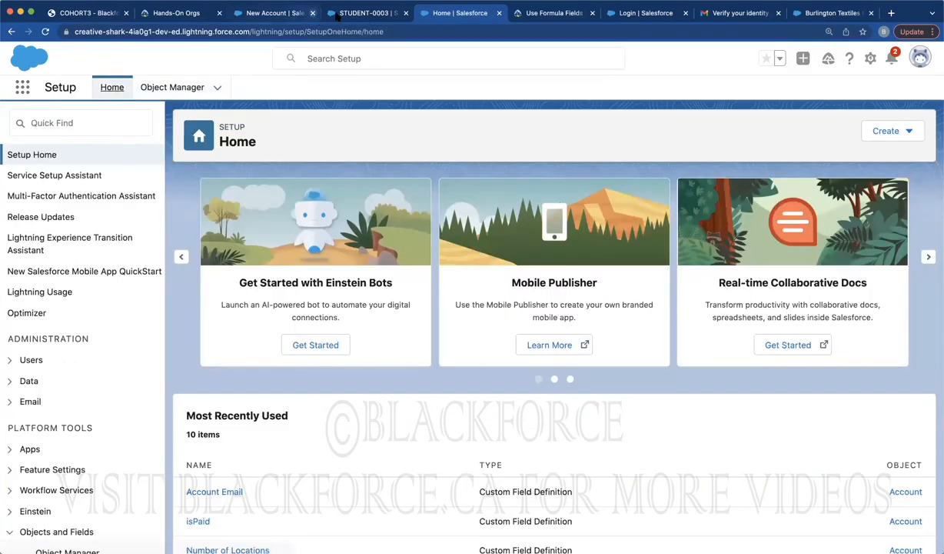
Search Setup for 'tabs' and open the Tabs page
left_click(337, 15)
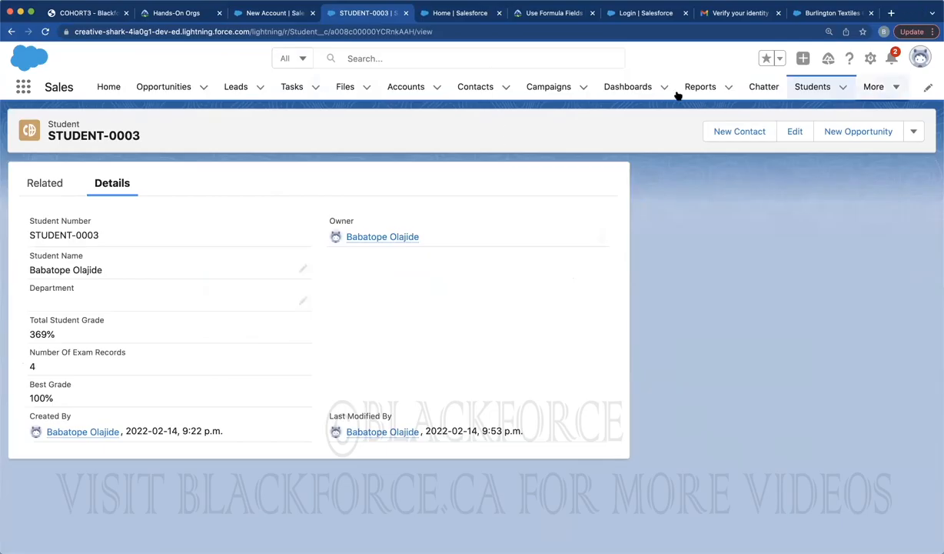
left_click(434, 20)
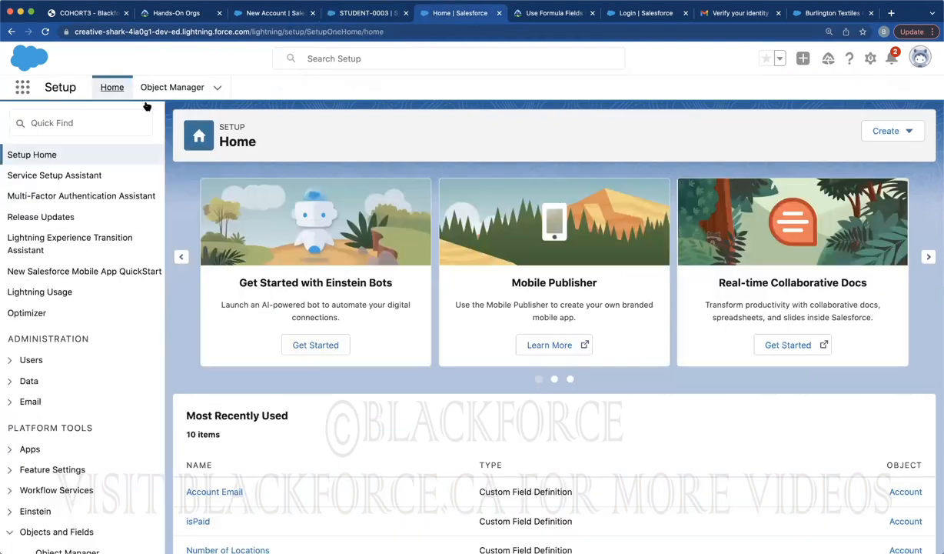
left_click(63, 125)
type("tabs")
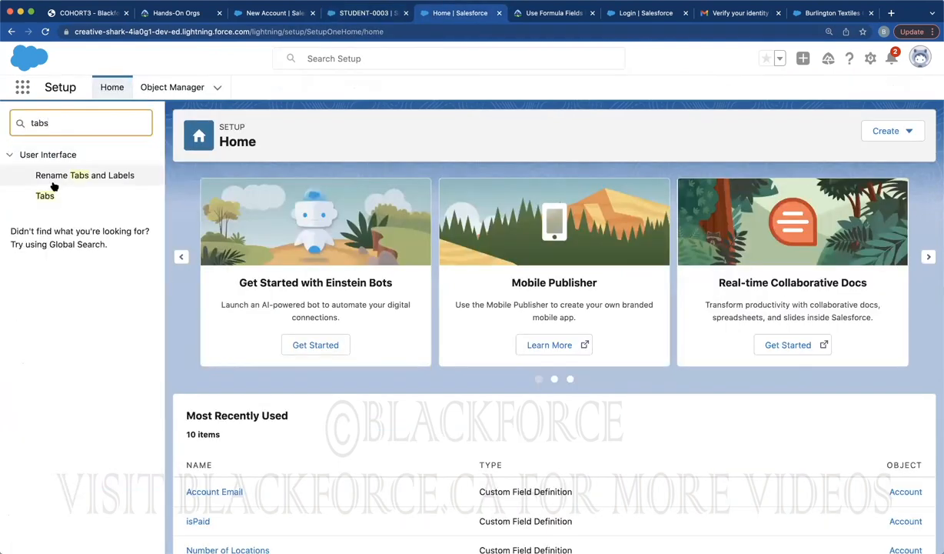
left_click(45, 195)
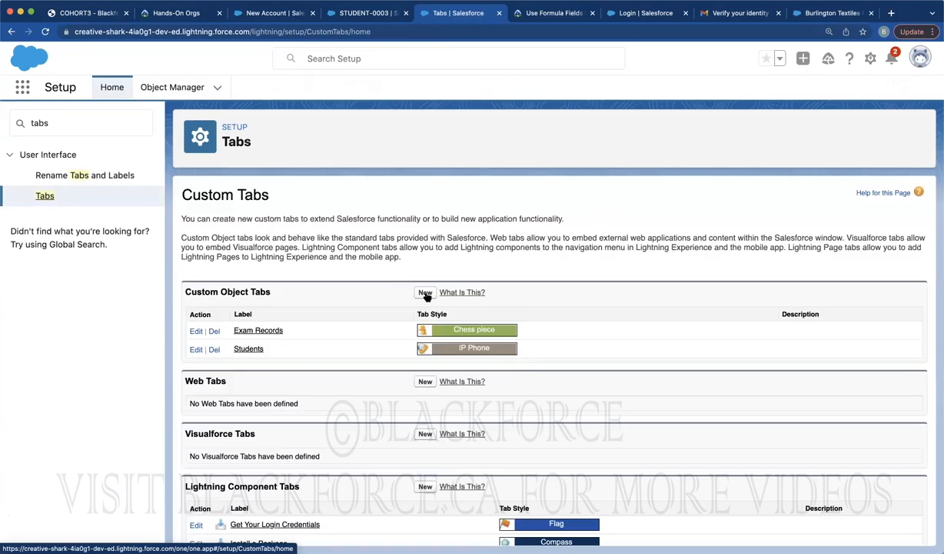
Create a Hexagon-style custom object tab for Monthly Expenditure, included in all apps, and save
left_click(423, 292)
left_click(369, 300)
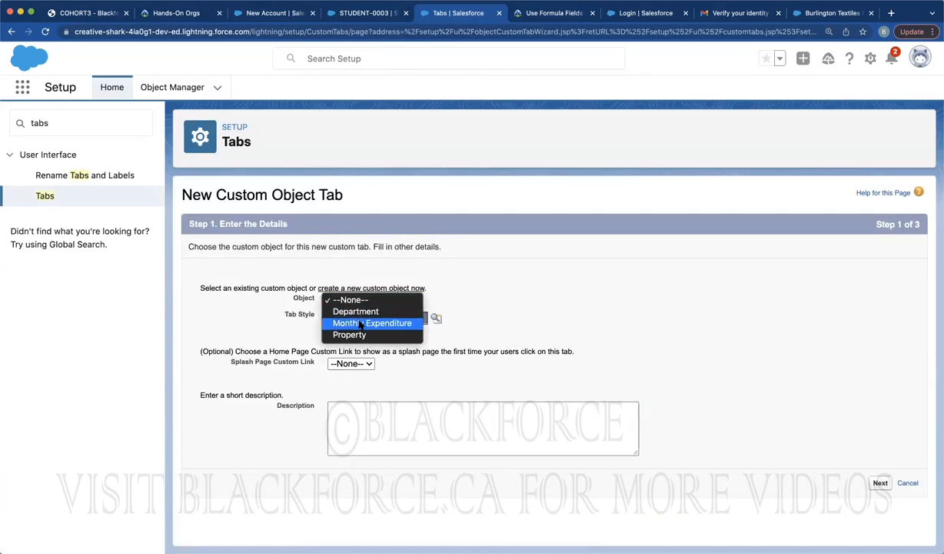
left_click(370, 322)
left_click(375, 320)
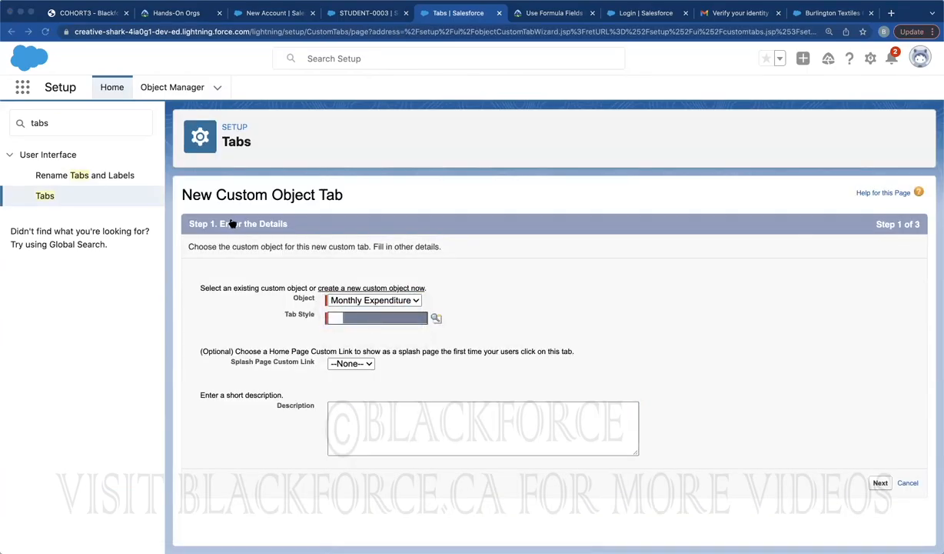
left_click(233, 222)
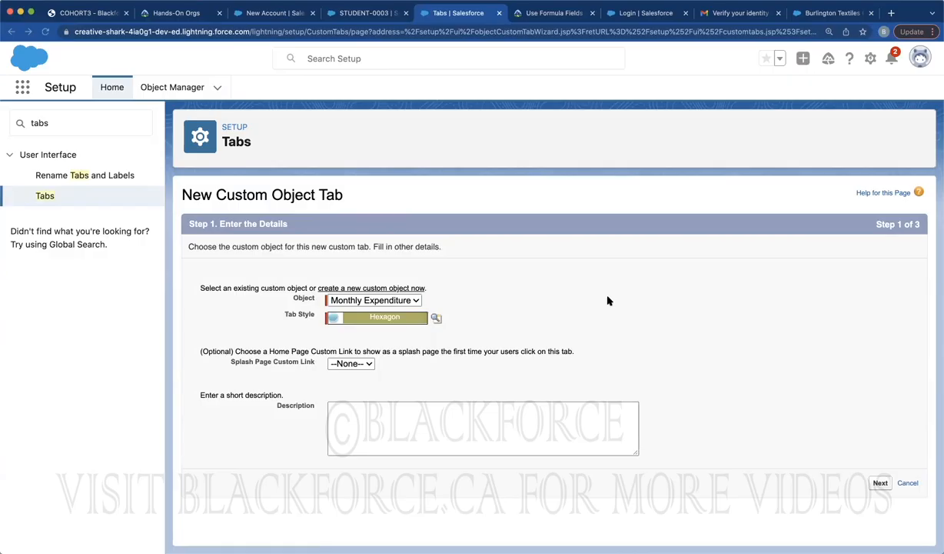
left_click(880, 483)
scroll(849, 436, "down", 10)
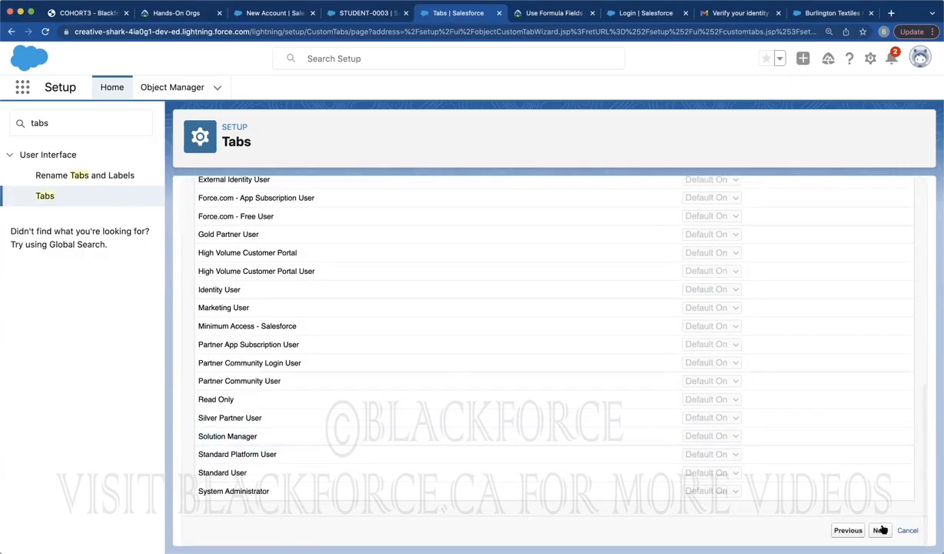
left_click(880, 530)
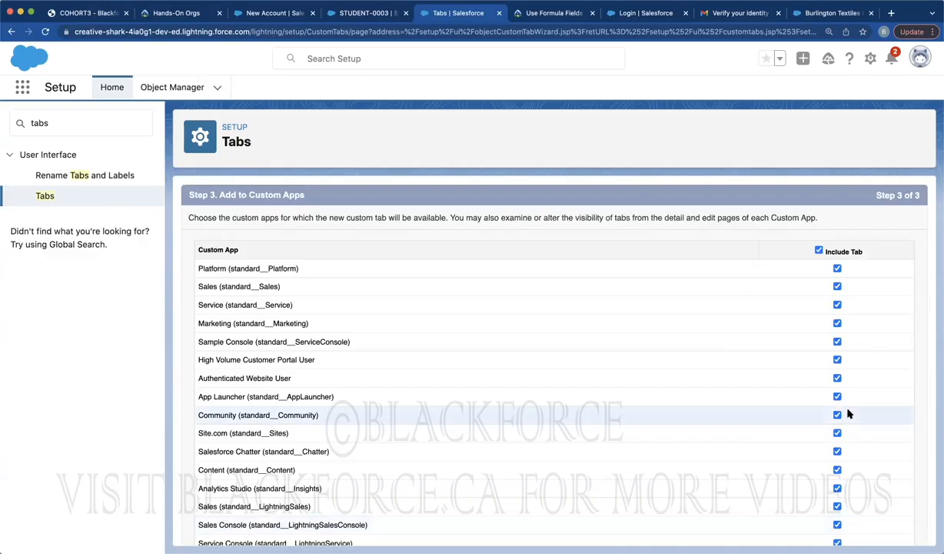
scroll(848, 413, "down", 5)
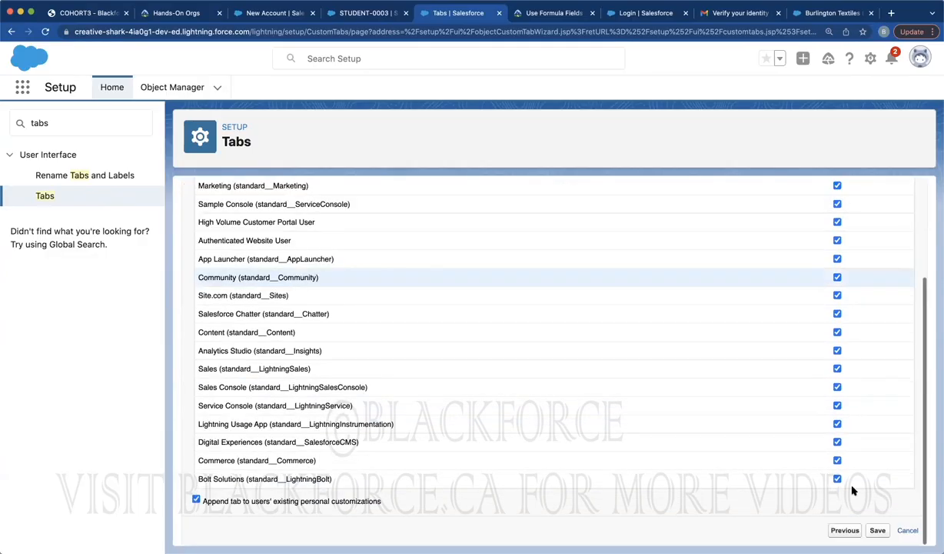
left_click(875, 530)
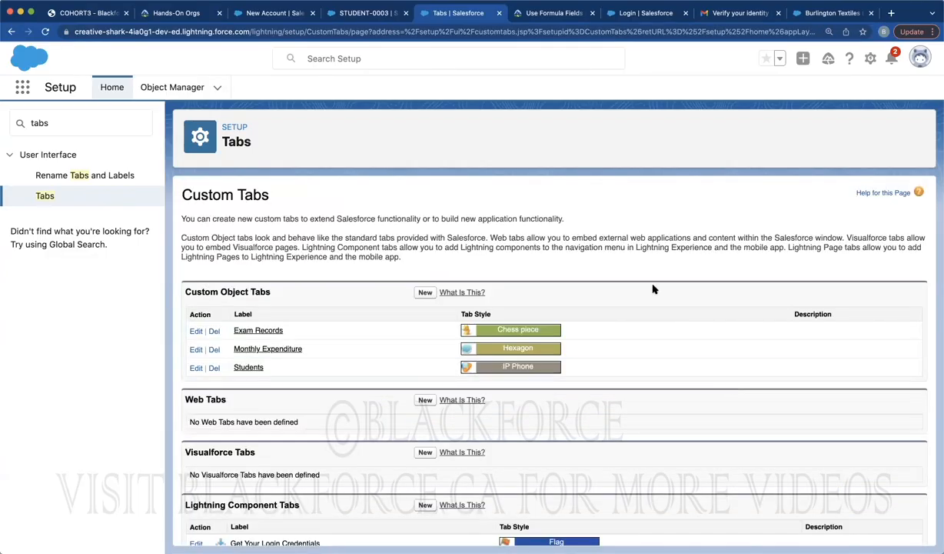
Reload the STUDENT-0003 page and open the Monthly Expenditure list from the More menu
left_click(336, 14)
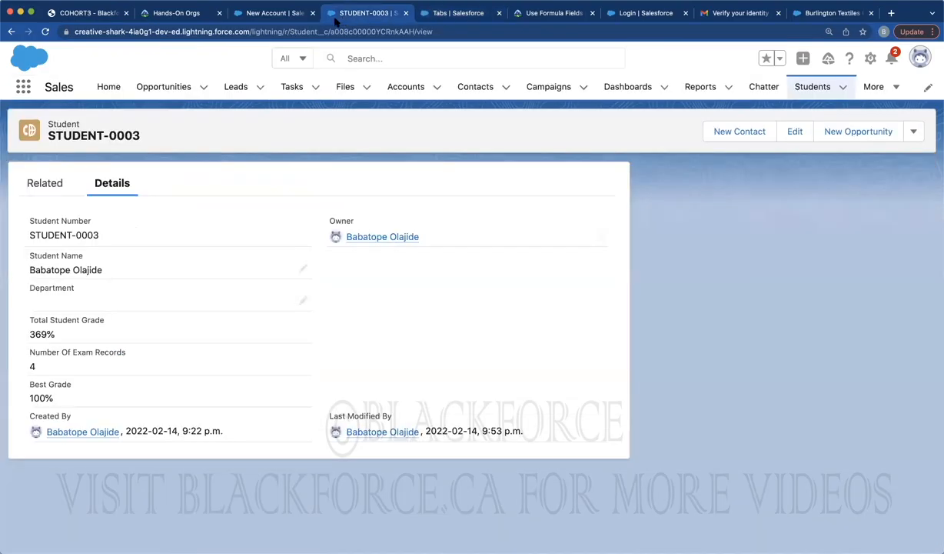
left_click(46, 31)
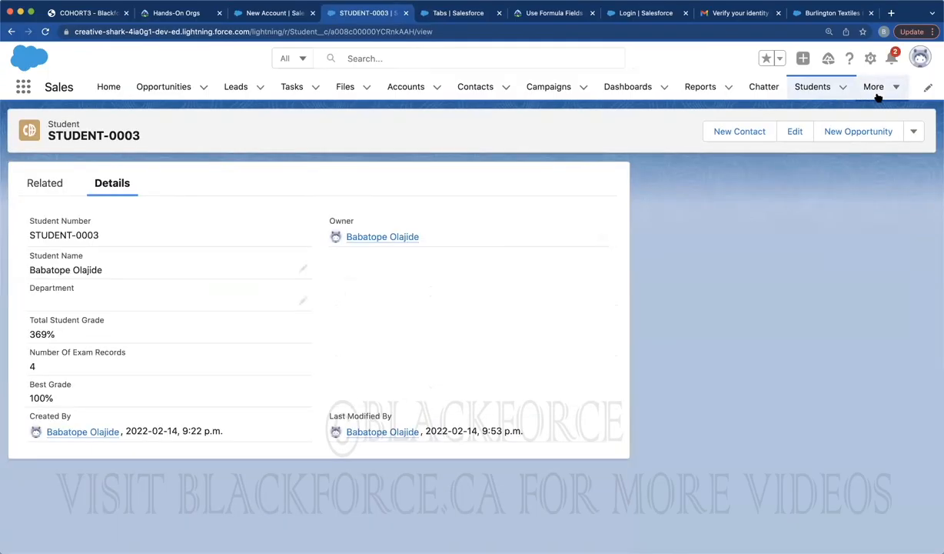
left_click(896, 87)
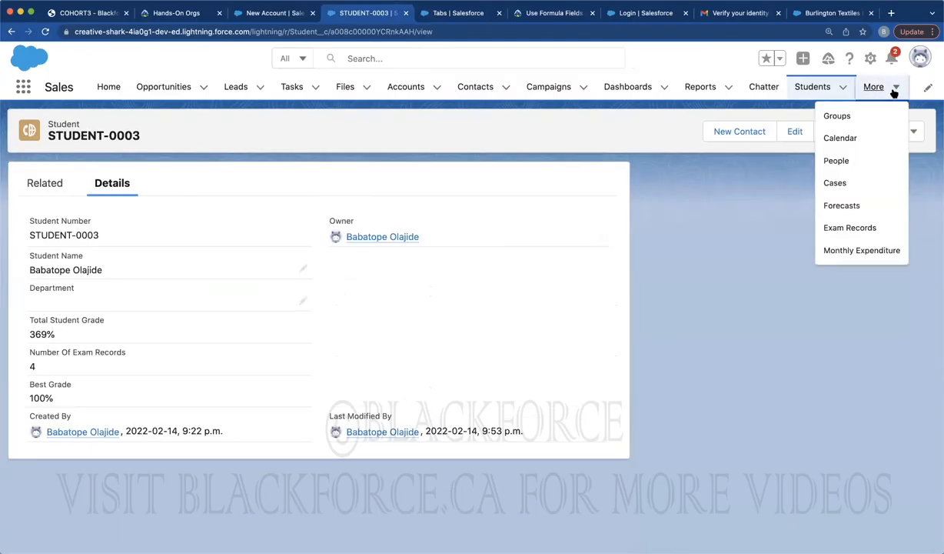
left_click(836, 248)
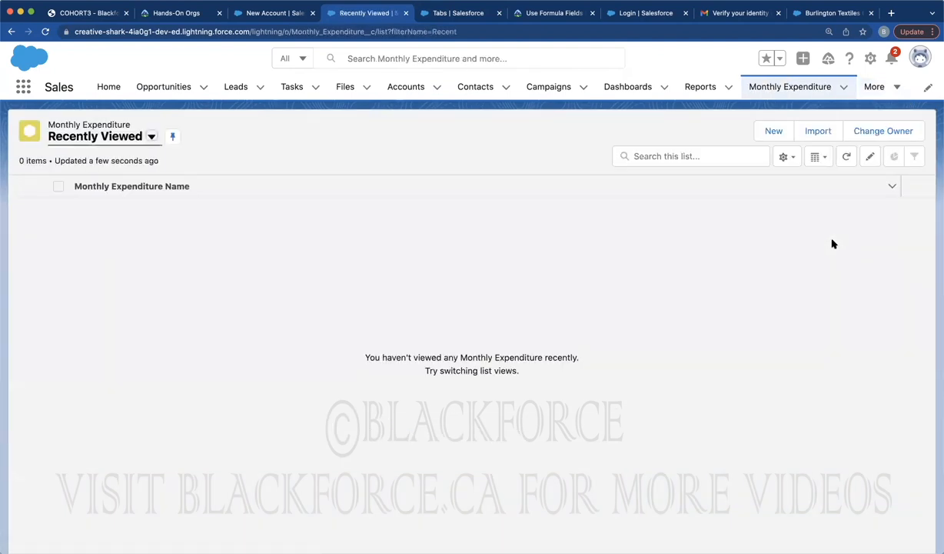
Start a new Monthly Expenditure record, inspect the Options picklist values, and close it unsaved
left_click(771, 132)
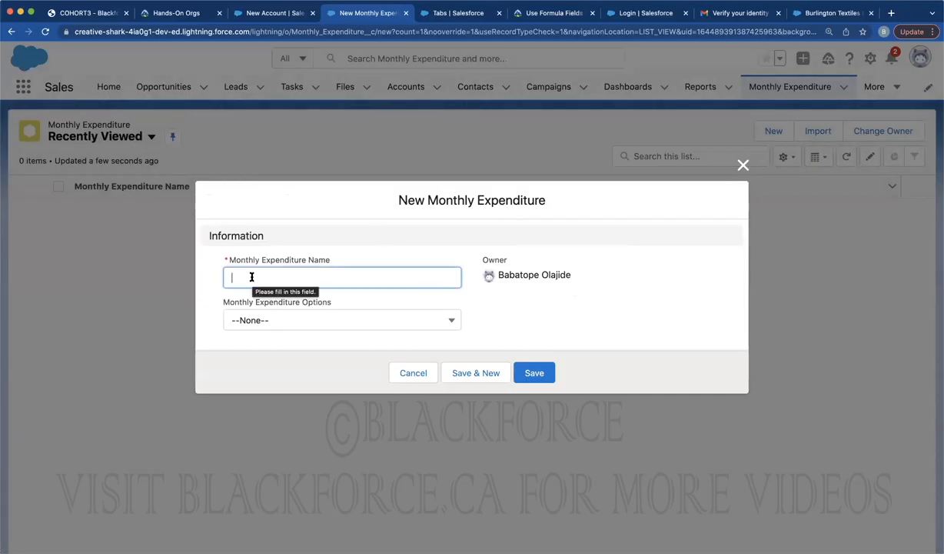
type("January")
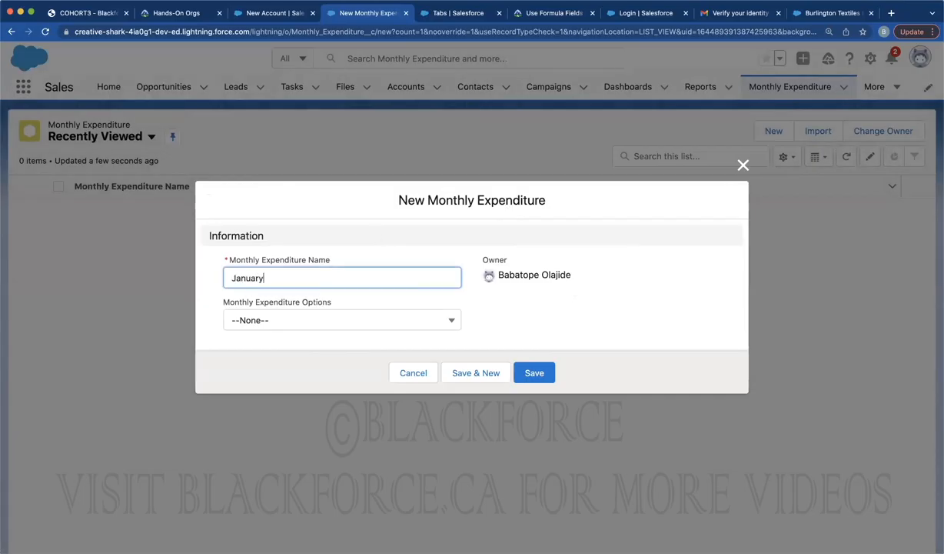
left_click(256, 320)
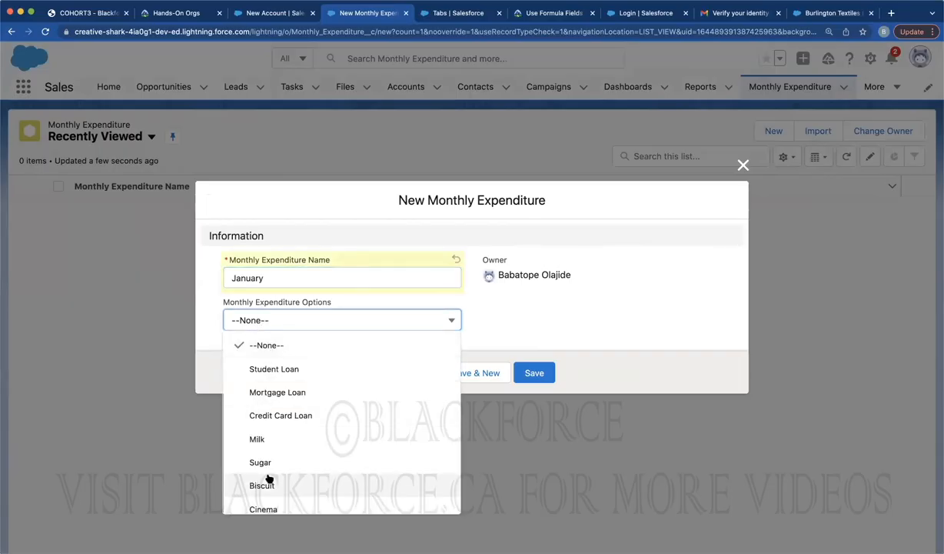
scroll(267, 478, "down", 3)
scroll(267, 479, "up", 3)
scroll(268, 478, "down", 3)
scroll(268, 478, "up", 3)
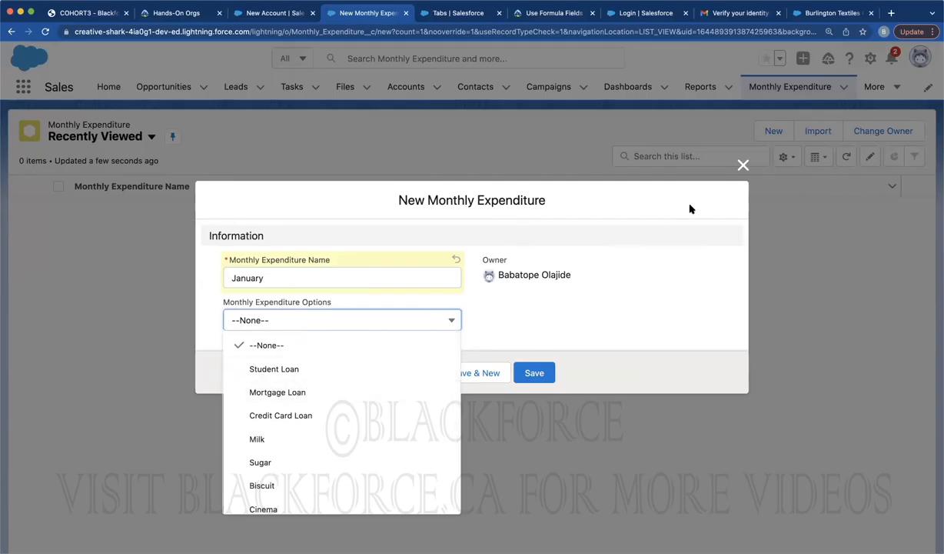
left_click(743, 166)
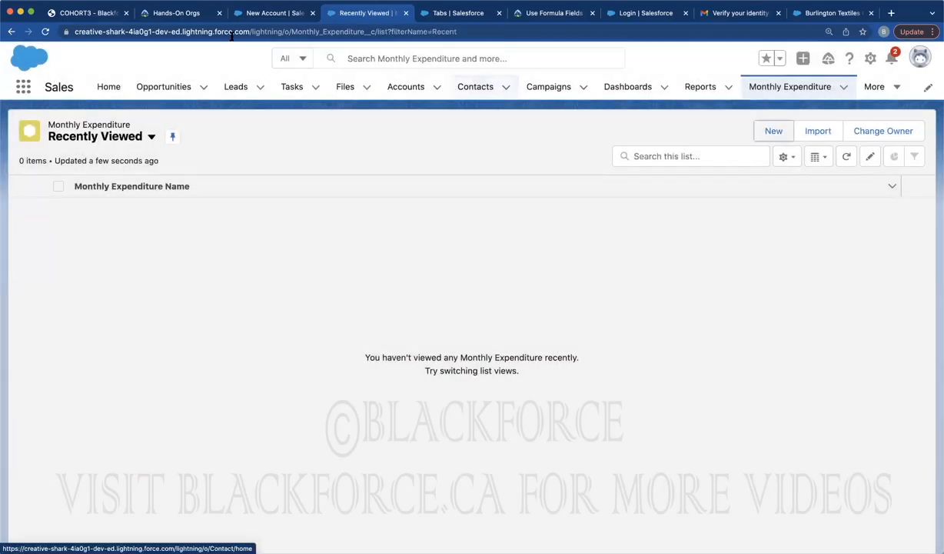
Review the Record Types & Page Layouts slide, close the New Account dialog, and start a new Monthly Expenditure record
left_click(89, 13)
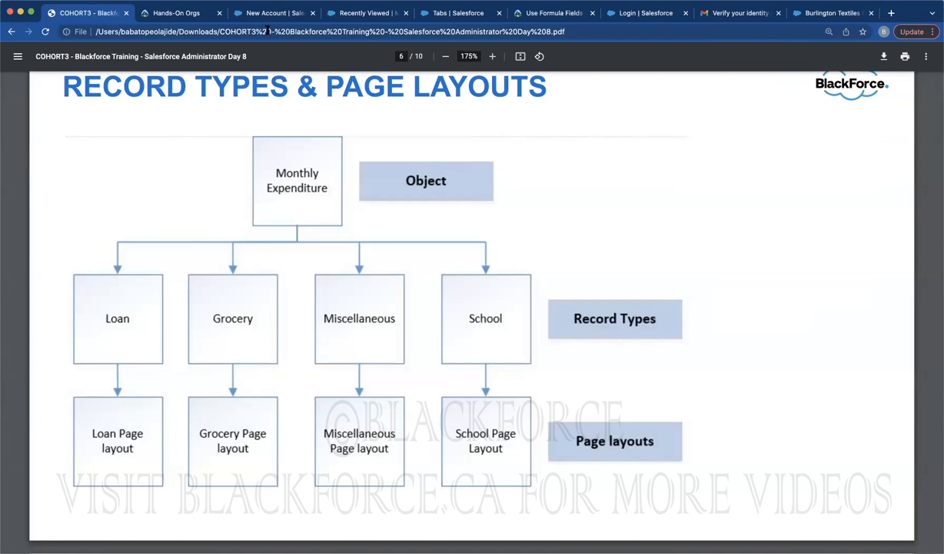
left_click(332, 13)
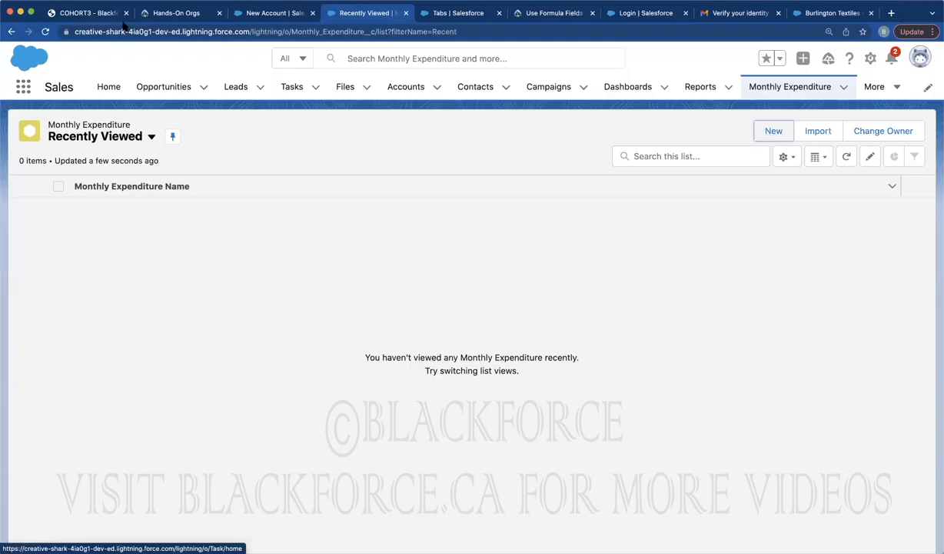
left_click(100, 13)
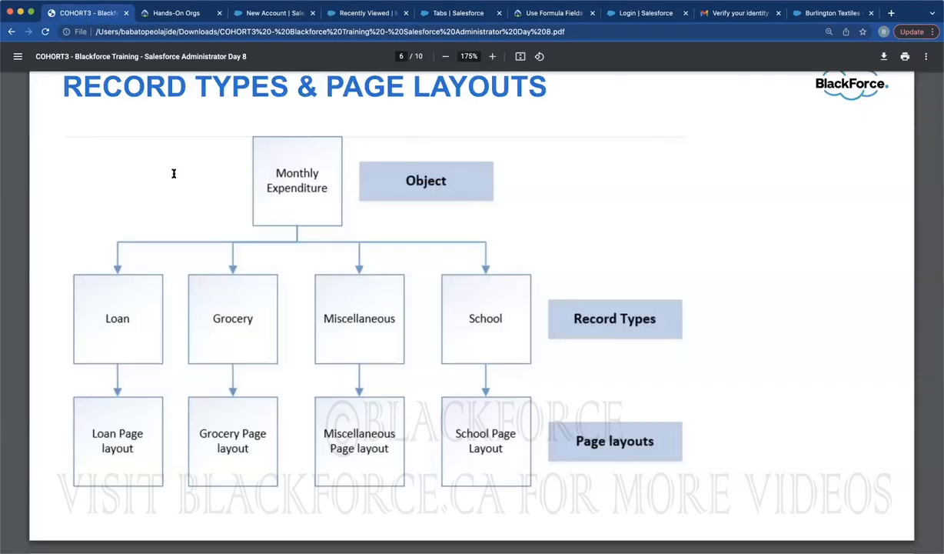
left_click(269, 14)
left_click(743, 58)
left_click(363, 13)
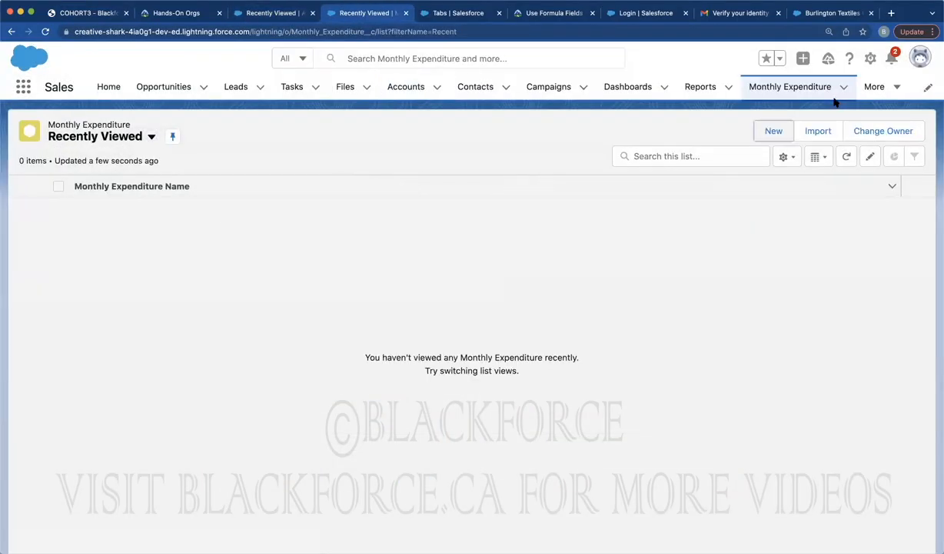
left_click(774, 131)
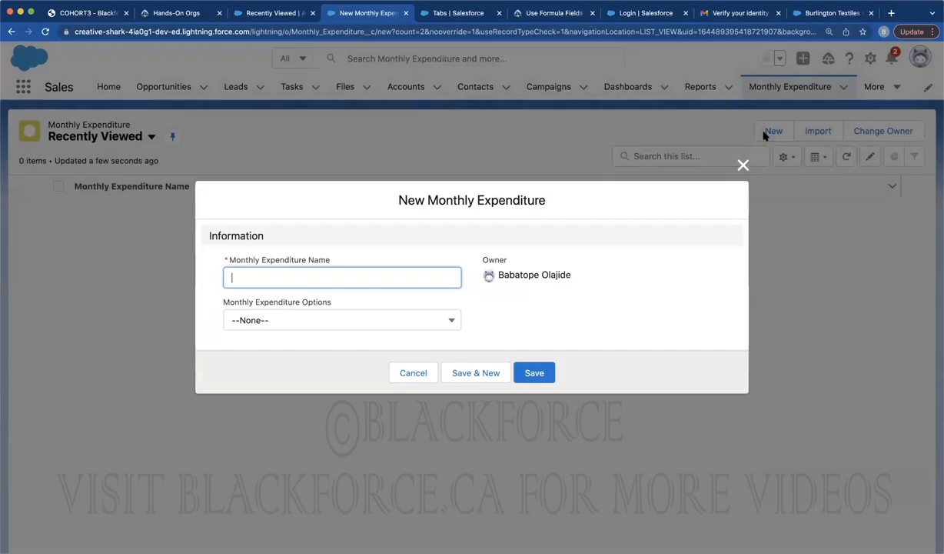
Name the record January Loan Expenditure, browse the Options picklist values, then discard the form
left_click(328, 278)
type("January Loan Expenditure")
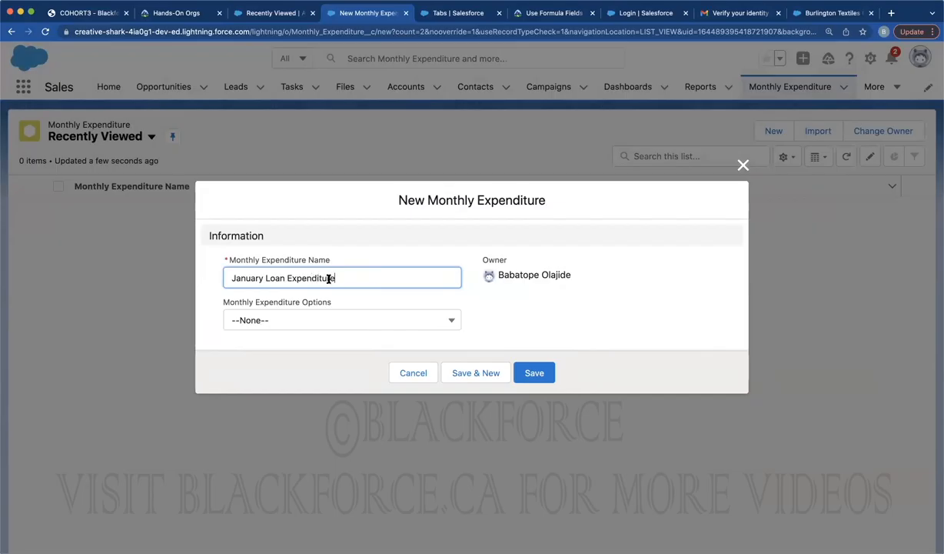
left_click(352, 322)
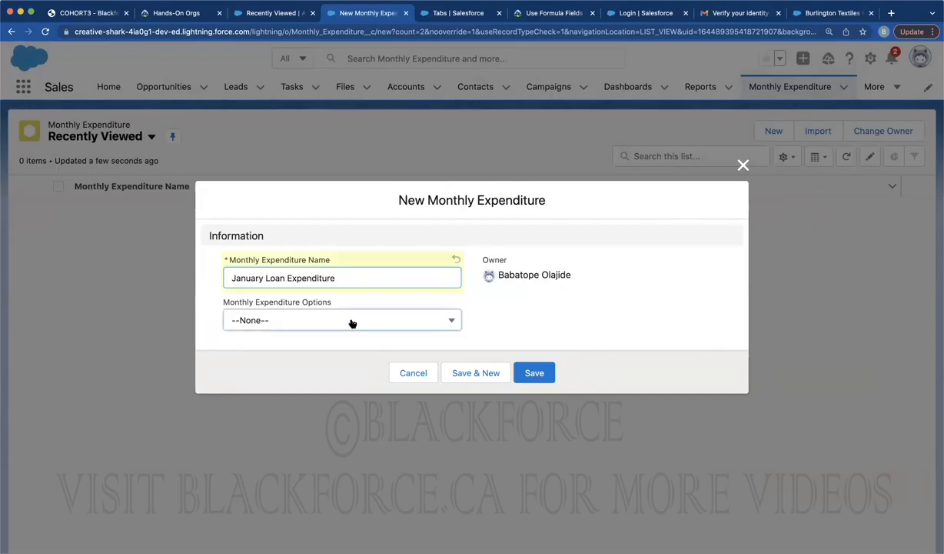
left_click(352, 322)
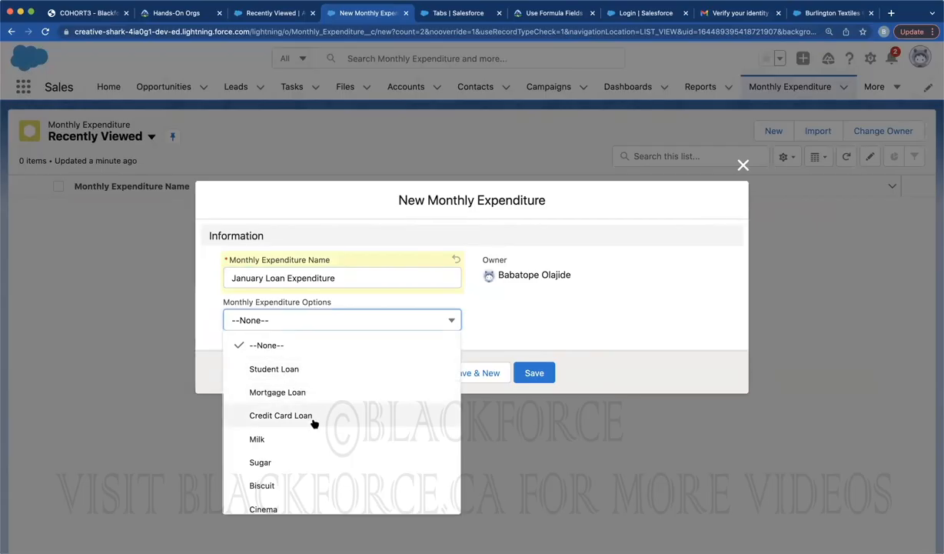
scroll(279, 454, "down", 1)
scroll(280, 454, "down", 1)
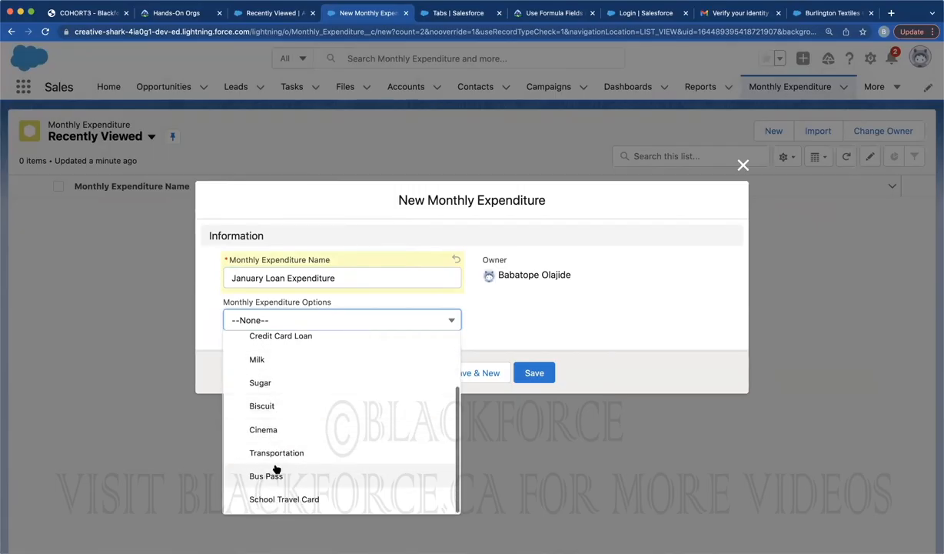
scroll(260, 377, "up", 2)
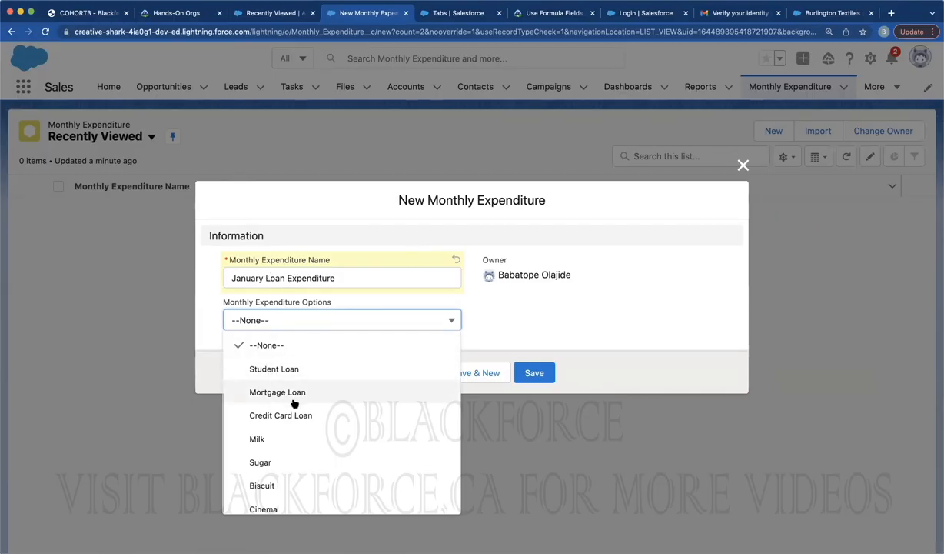
scroll(286, 420, "down", 2)
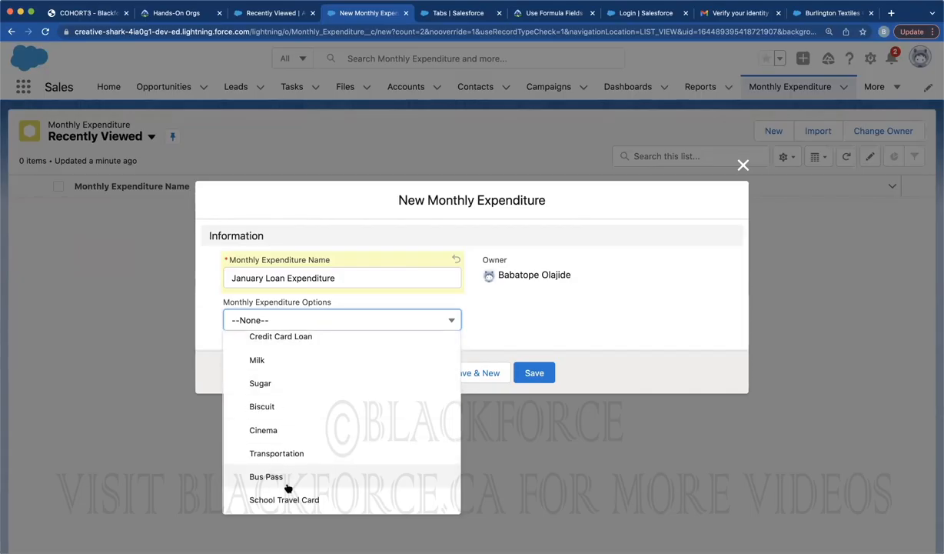
scroll(312, 425, "up", 2)
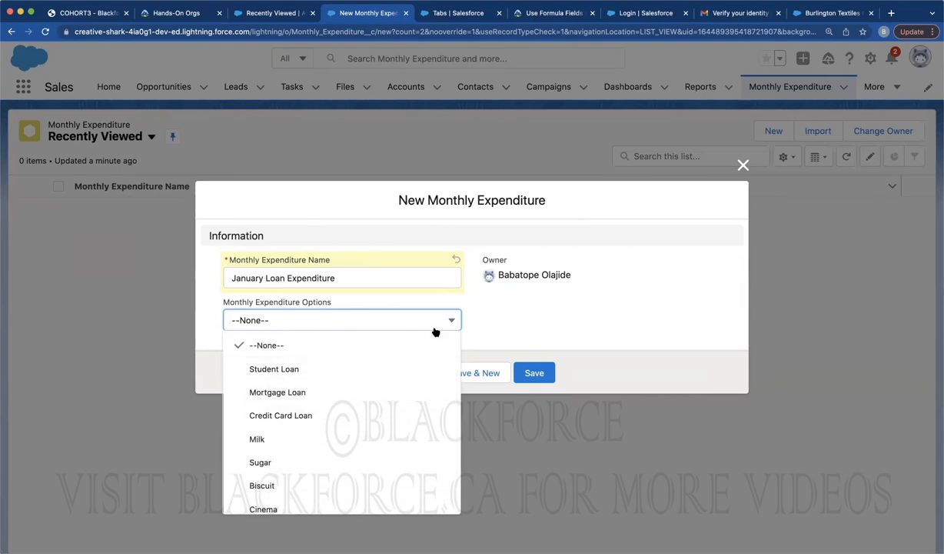
left_click(742, 165)
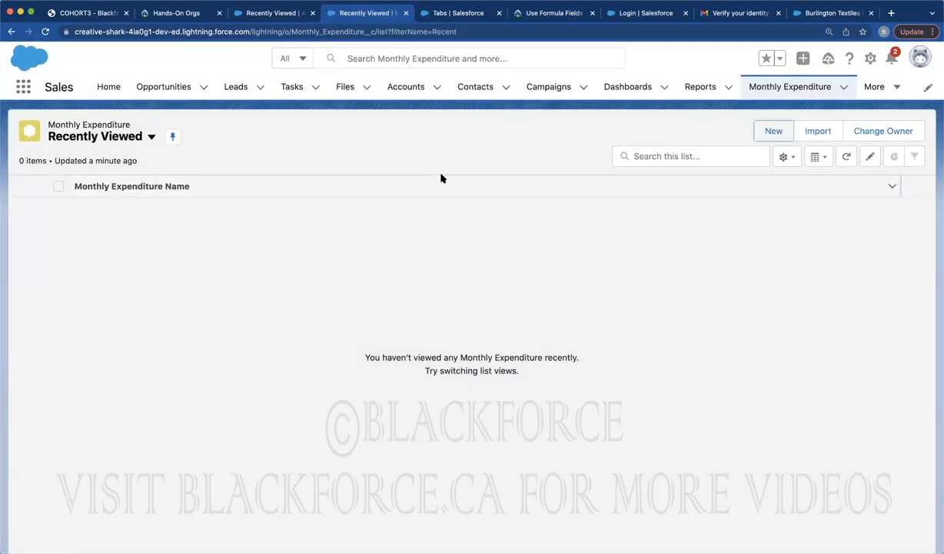
Start another record named Loan Monthly Expenditure and view its Options picklist values
left_click(773, 131)
left_click(388, 320)
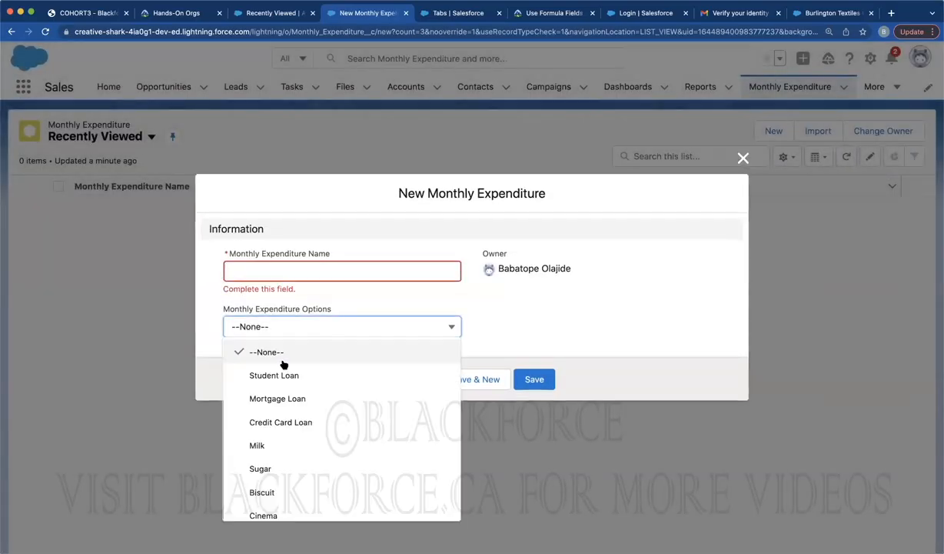
left_click(283, 271)
type("Loan M")
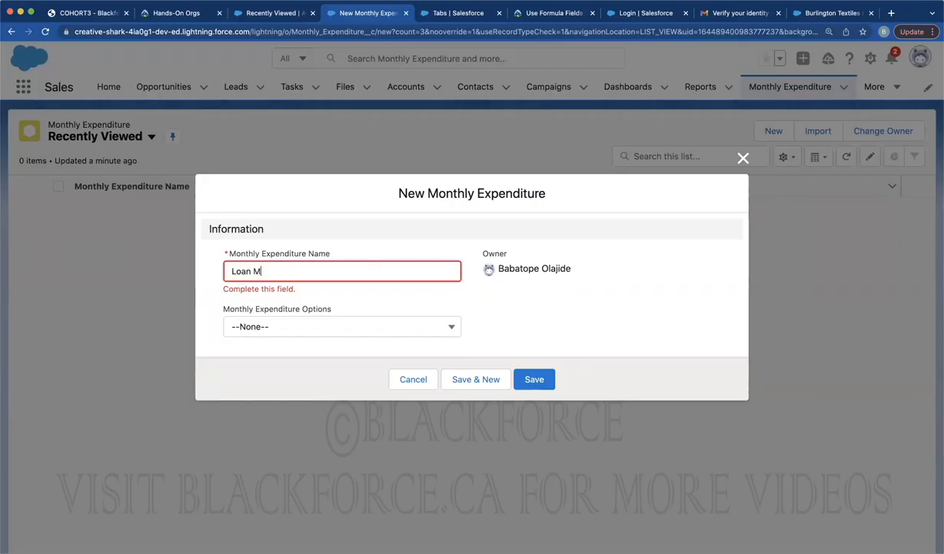
type("onthly Expenditure")
left_click(266, 324)
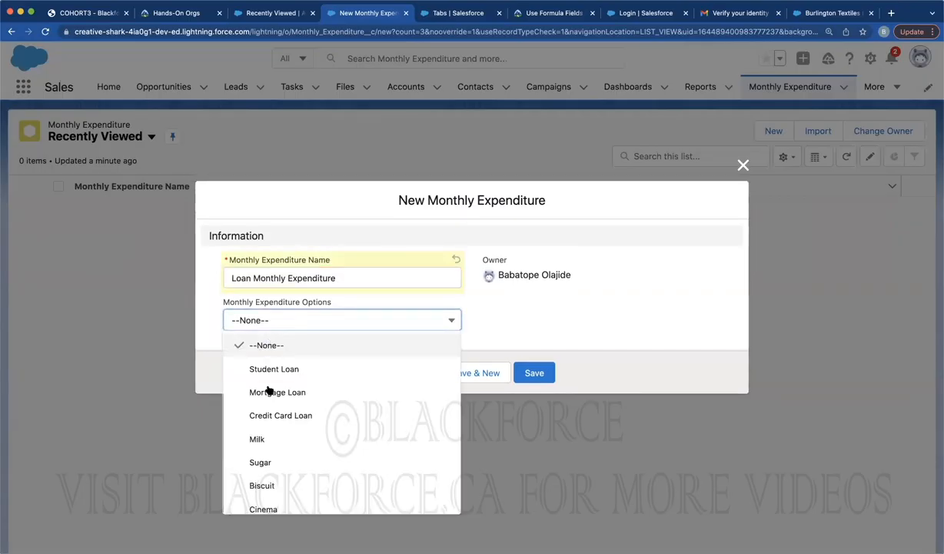
scroll(282, 452, "down", 2)
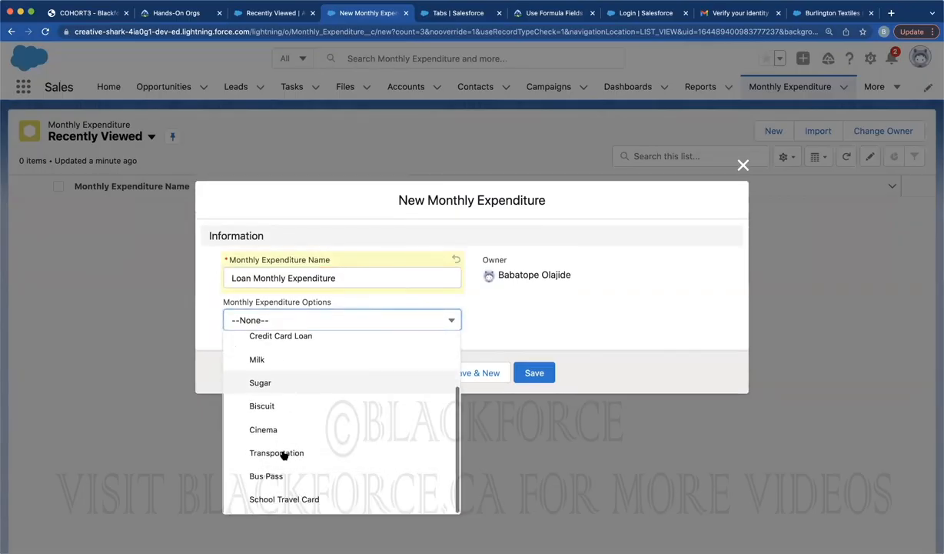
scroll(297, 424, "up", 3)
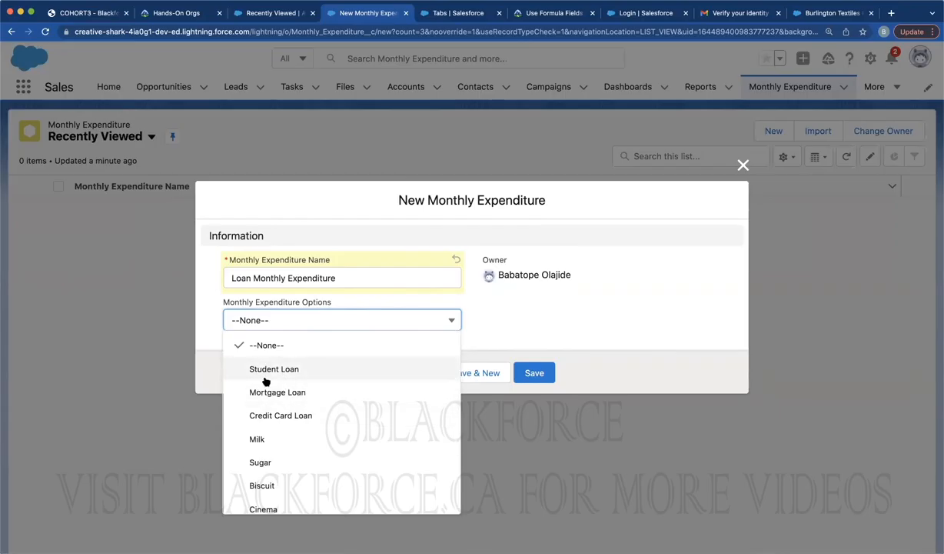
Compare the Options picklist values against the Record Types & Page Layouts slide
left_click(110, 13)
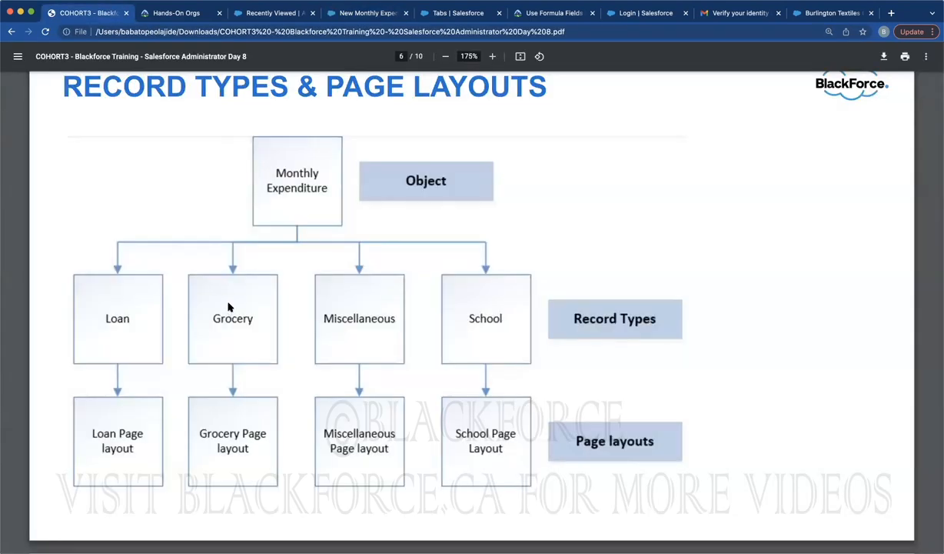
left_click(368, 14)
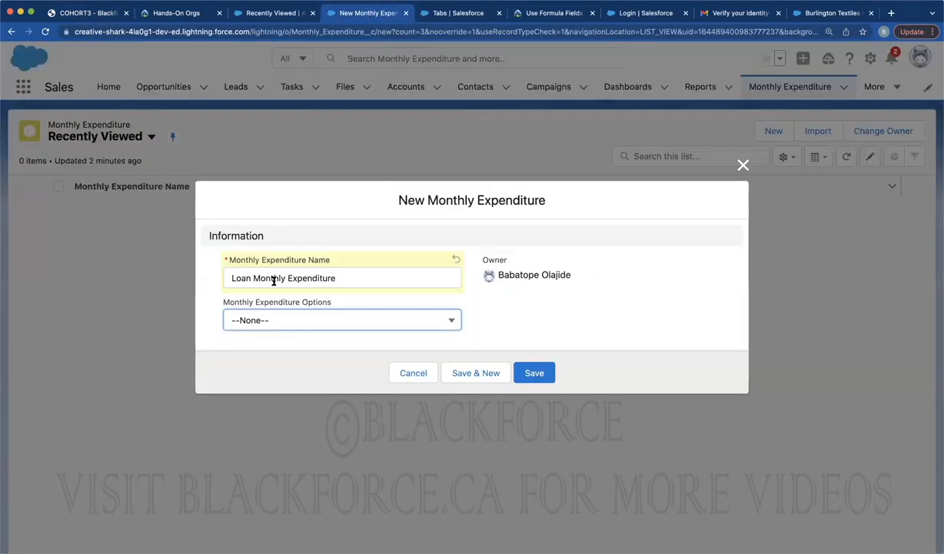
left_click(248, 325)
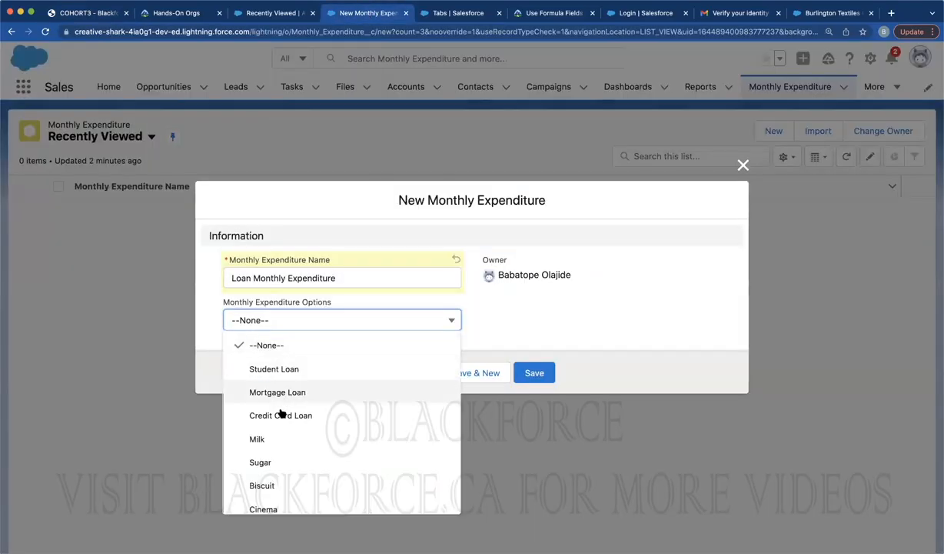
scroll(280, 419, "down", 1)
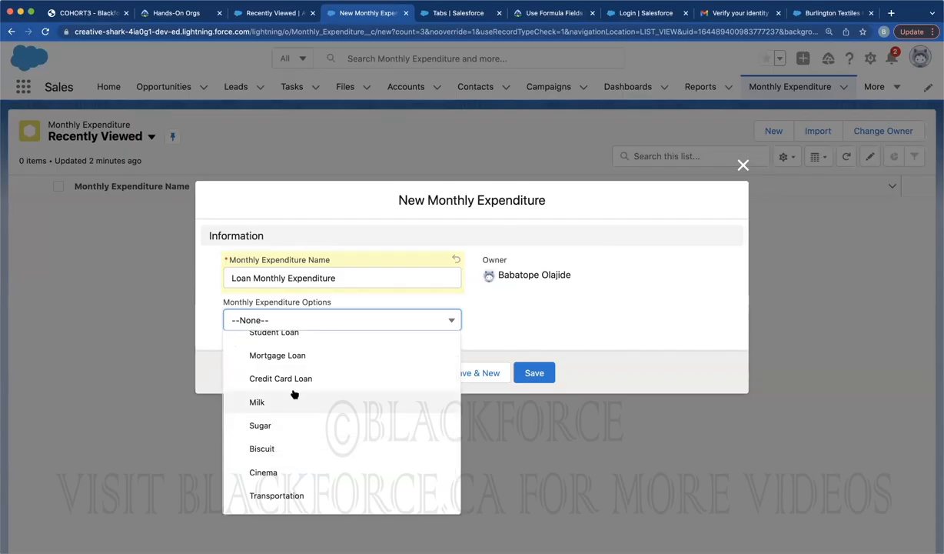
scroll(294, 391, "up", 1)
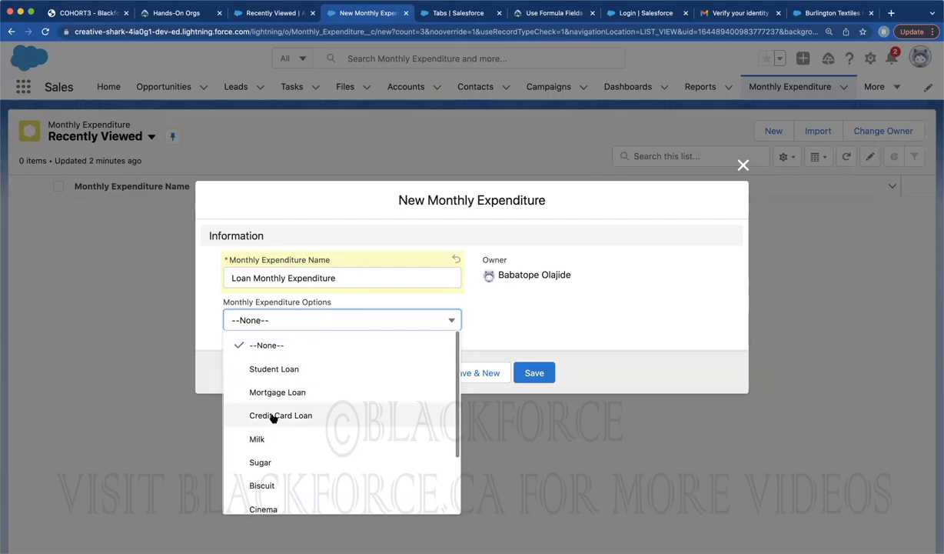
scroll(265, 417, "down", 2)
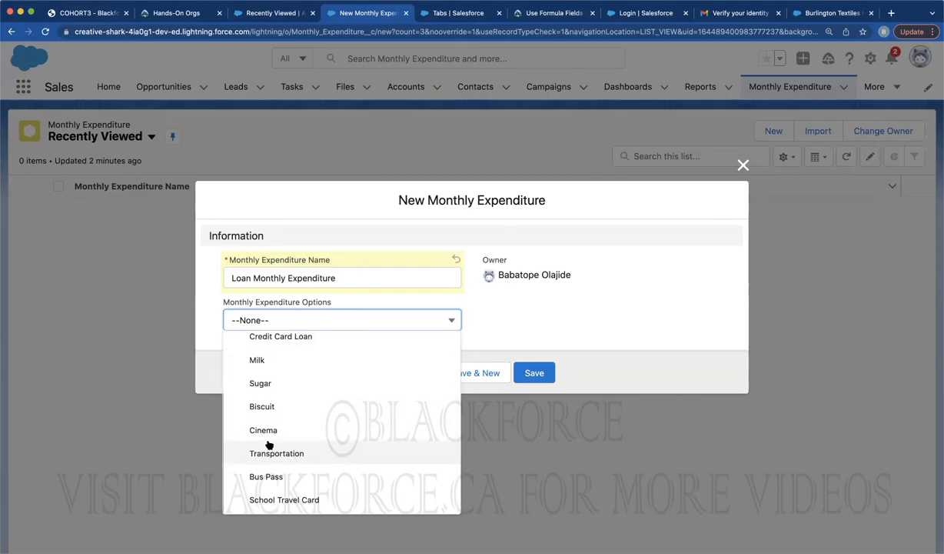
left_click(91, 13)
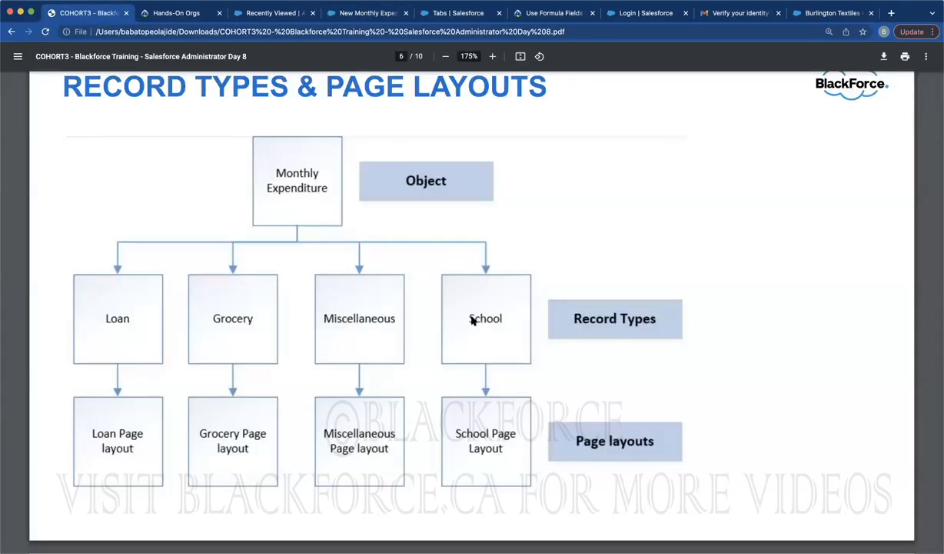
left_click(366, 13)
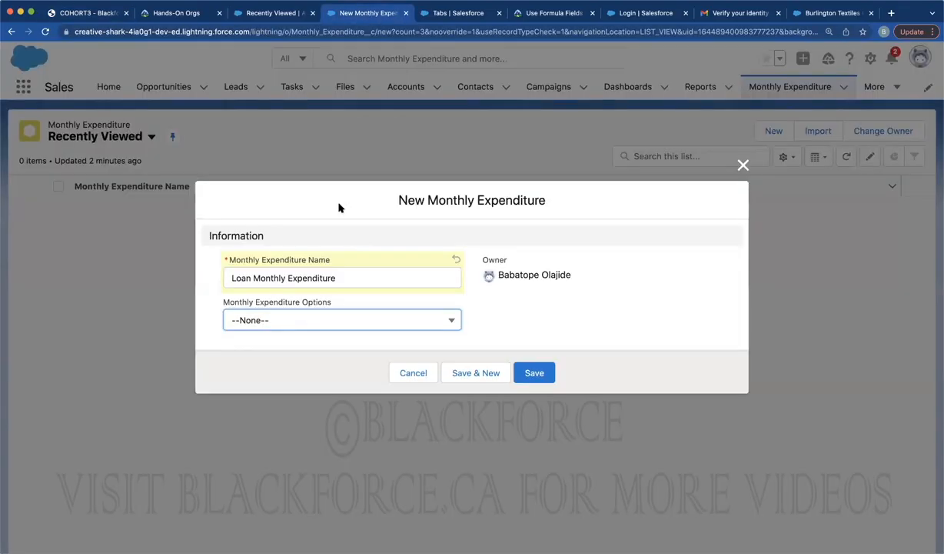
left_click(253, 321)
scroll(282, 419, "down", 2)
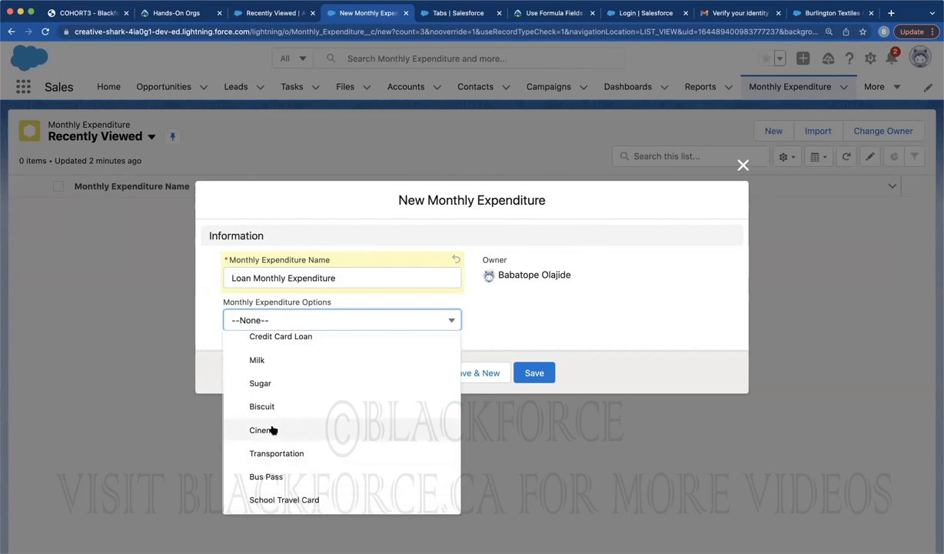
scroll(278, 398, "up", 2)
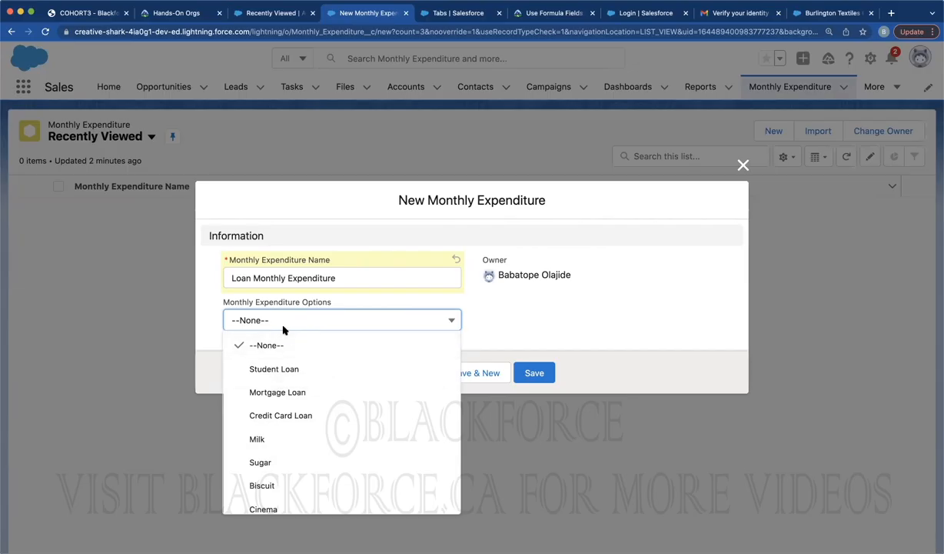
left_click(96, 12)
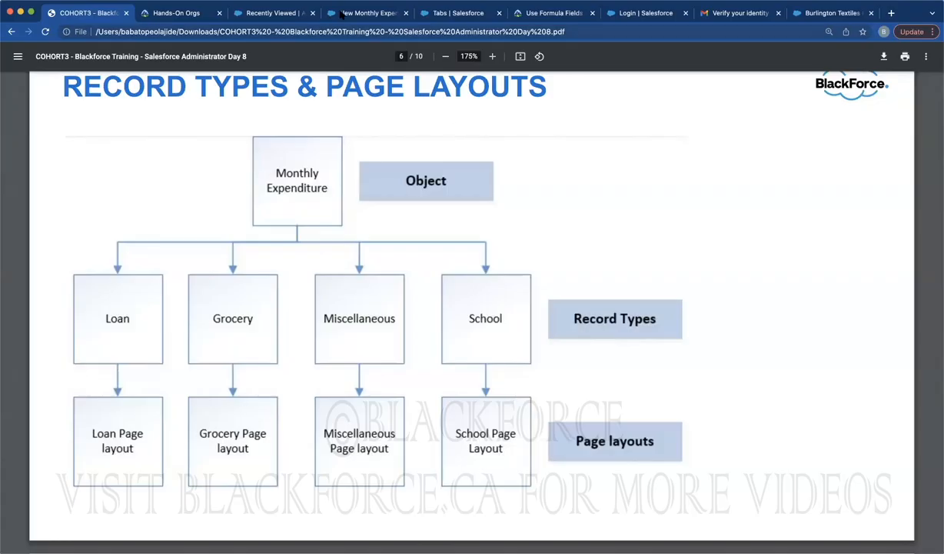
Find Monthly Expenditure in Object Manager, go to its Record Types, and start a new one
left_click(366, 13)
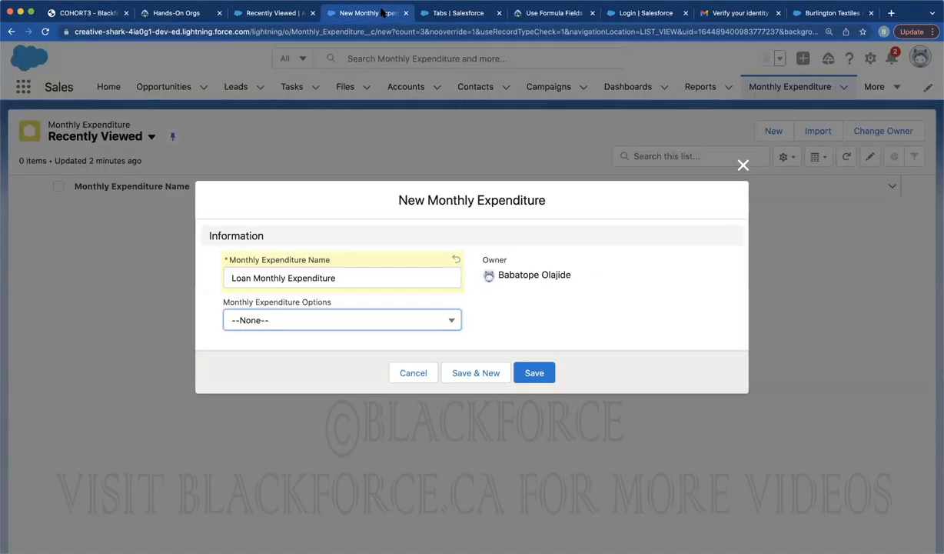
left_click(425, 13)
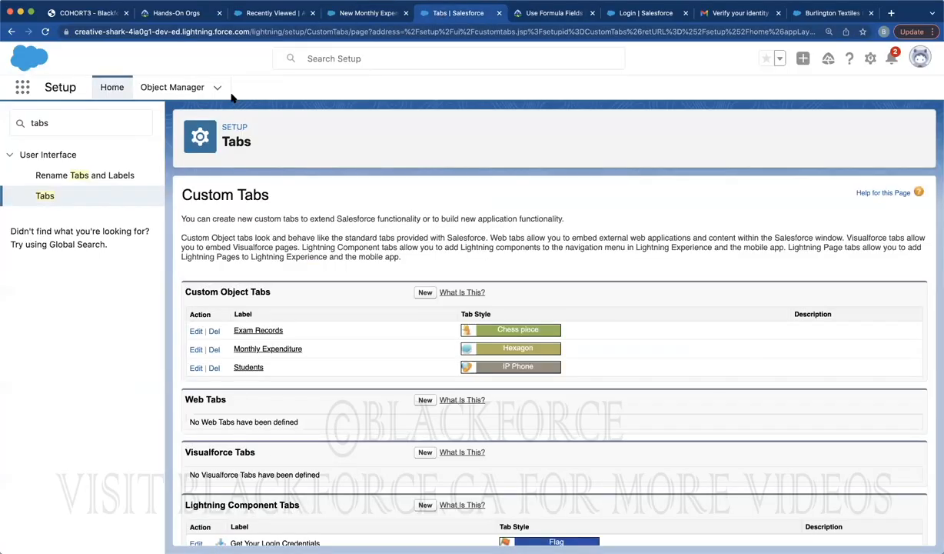
left_click(173, 86)
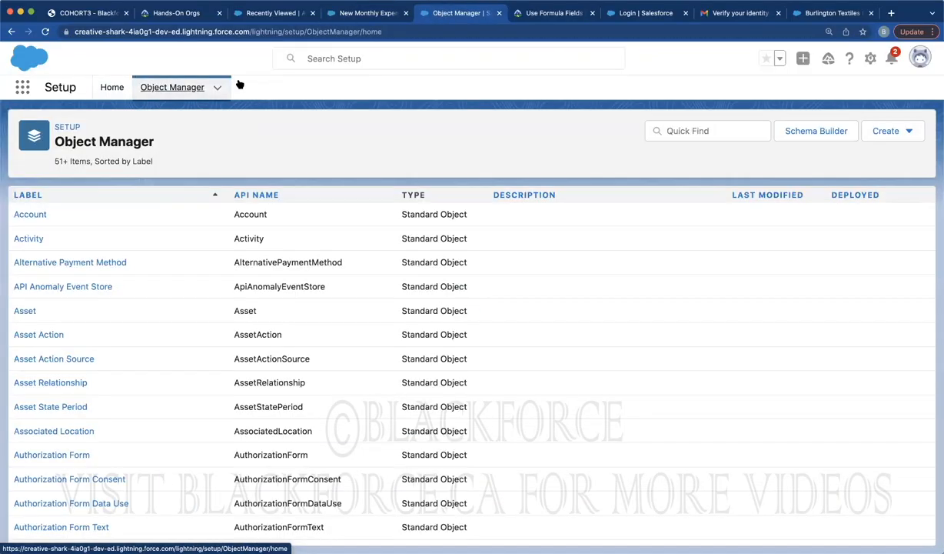
left_click(696, 126)
type("Mo")
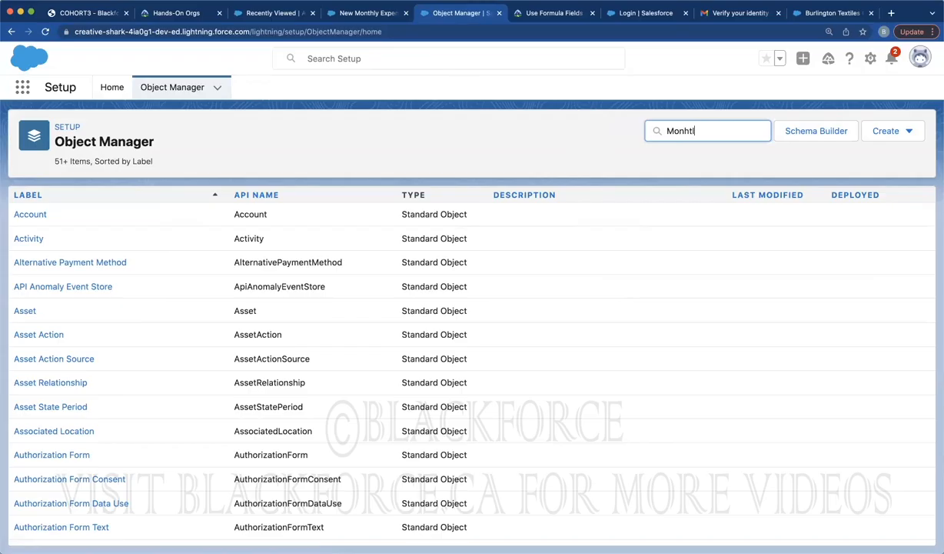
type("nhtl")
key("BackSpace")
key("BackSpace")
type("th")
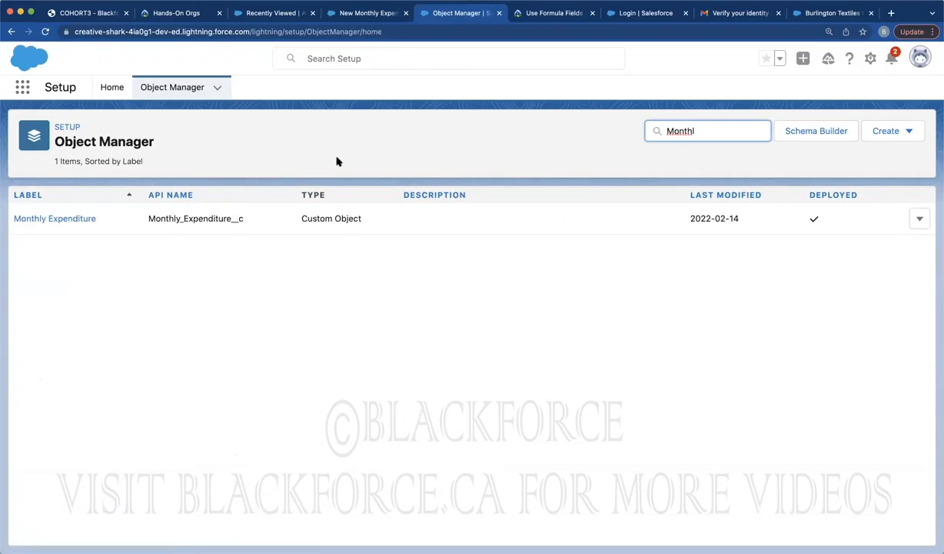
left_click(69, 218)
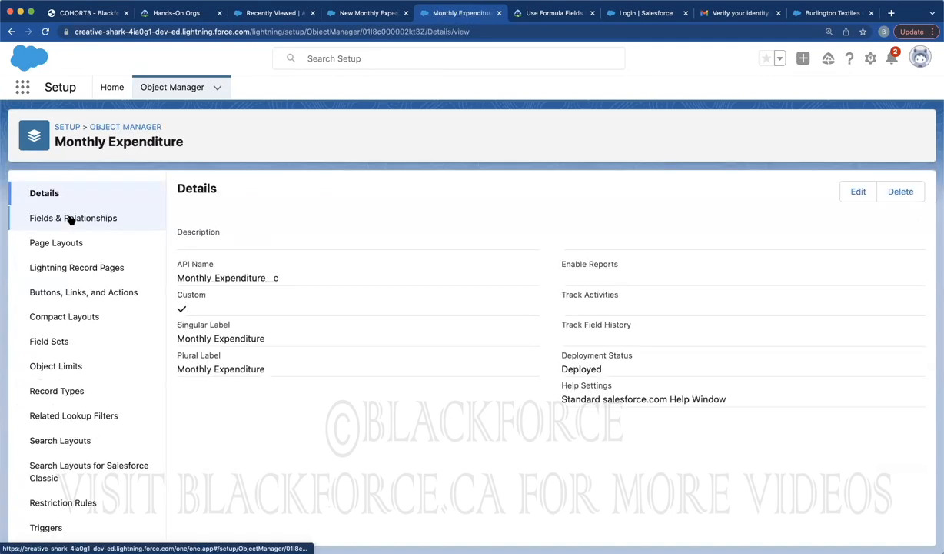
left_click(56, 391)
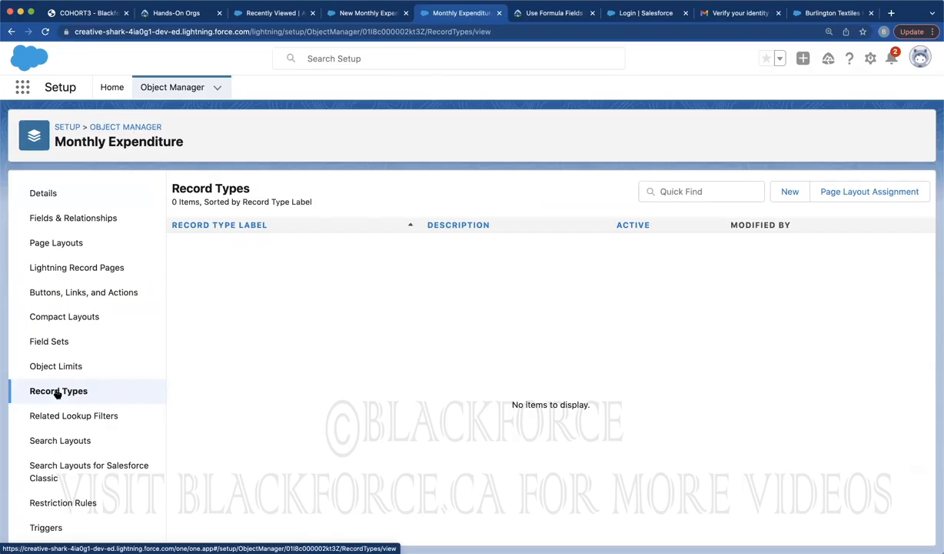
left_click(788, 193)
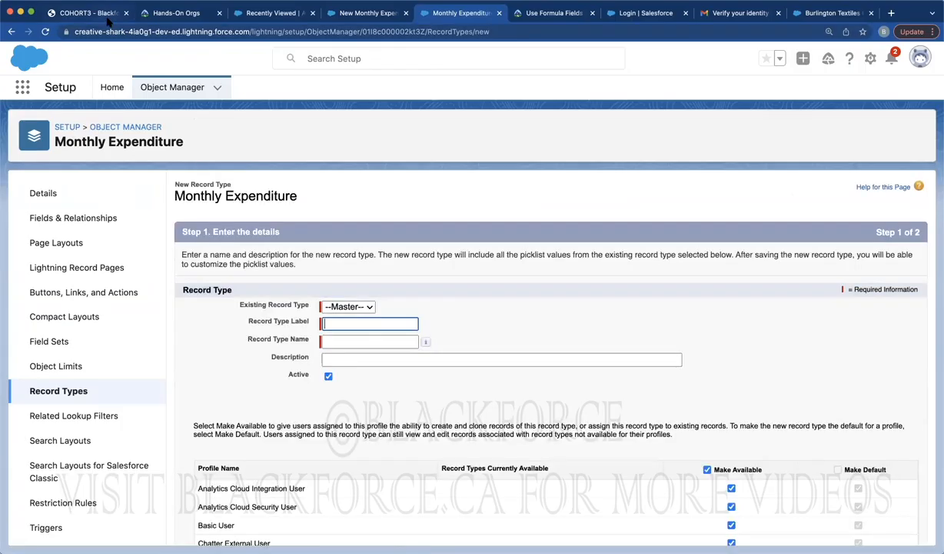
Create the active Loan record type for all profiles using Monthly Expenditure Layout, then Save & New
left_click(104, 13)
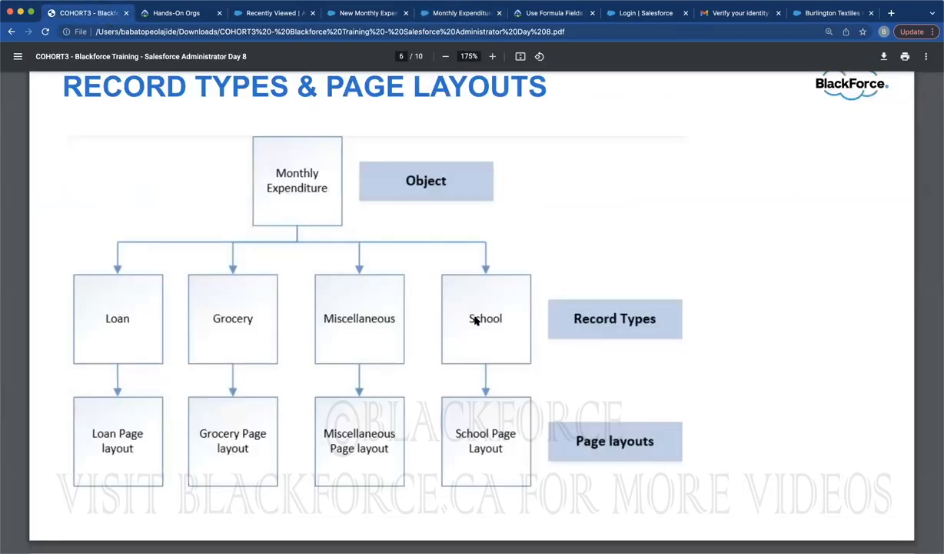
left_click(432, 14)
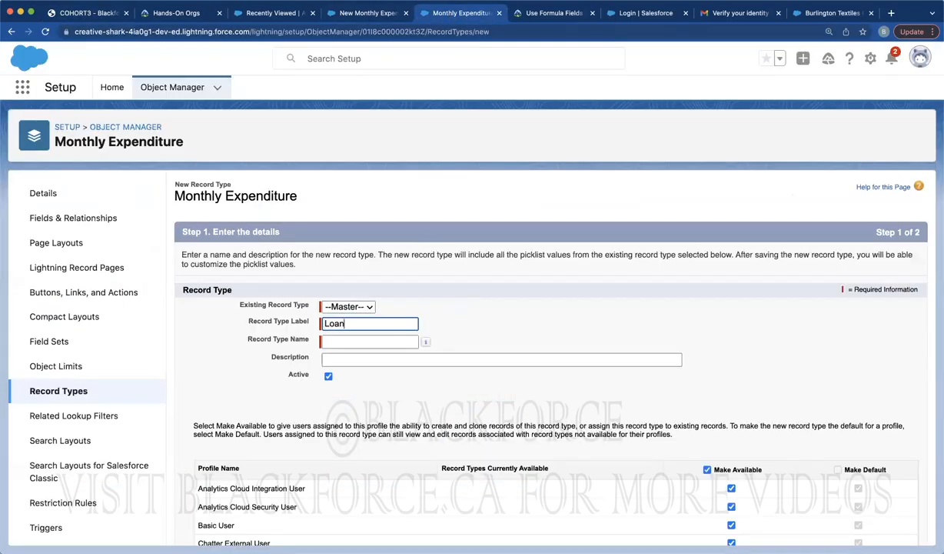
left_click(529, 315)
scroll(819, 372, "down", 15)
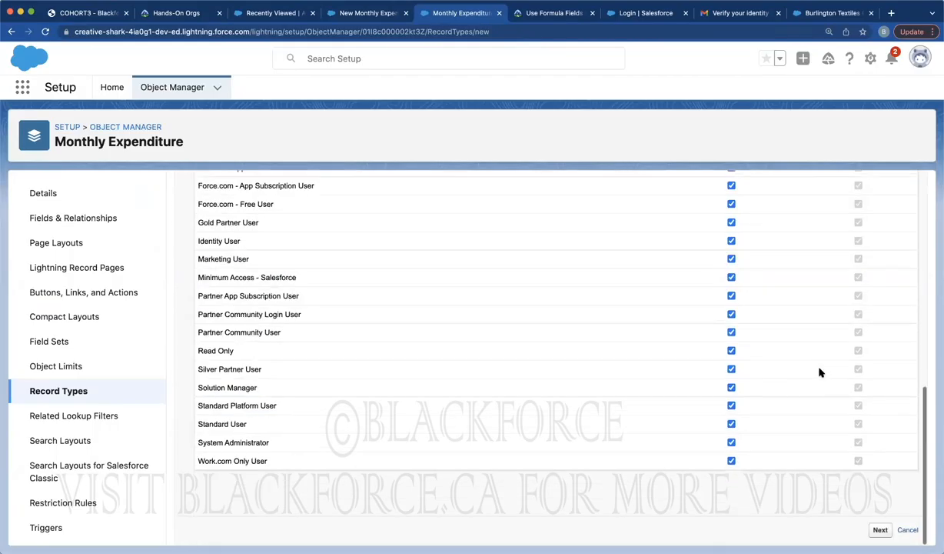
scroll(822, 361, "up", 15)
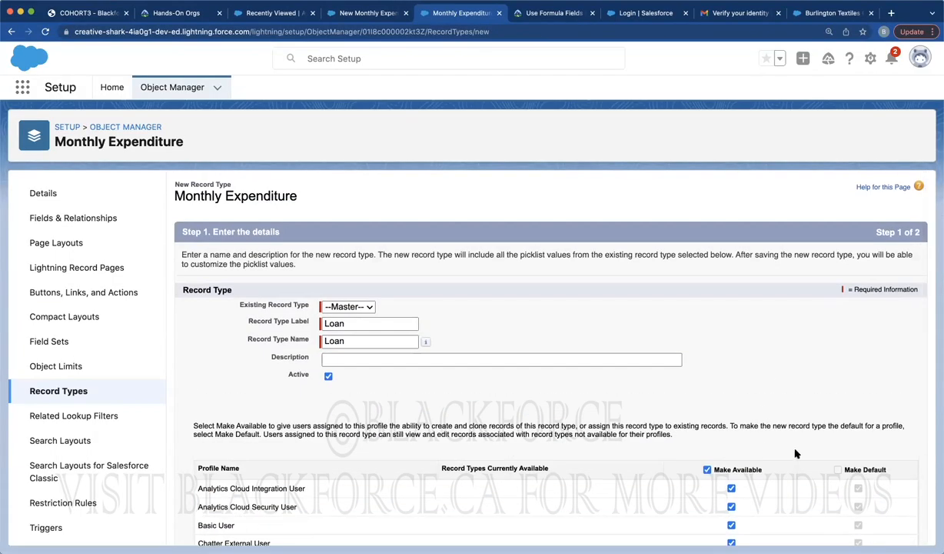
scroll(820, 461, "down", 10)
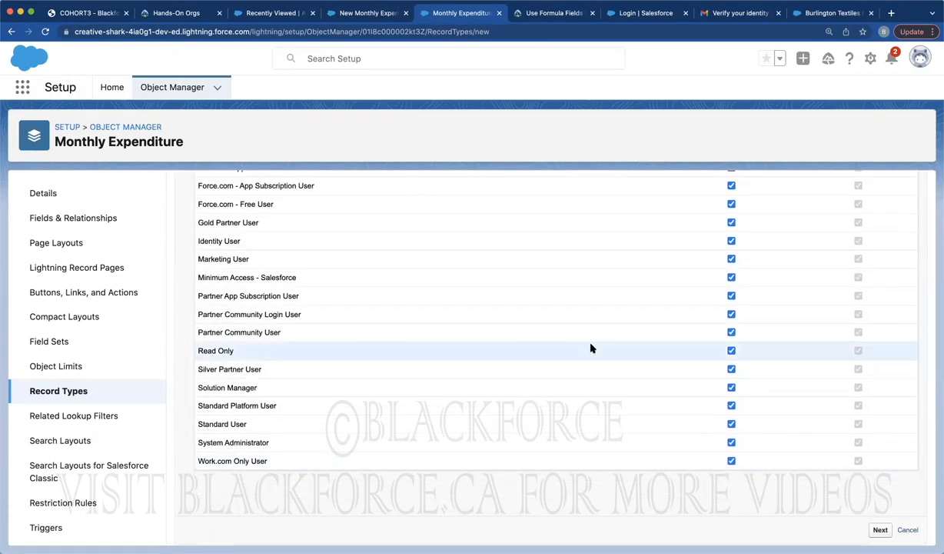
scroll(590, 348, "up", 10)
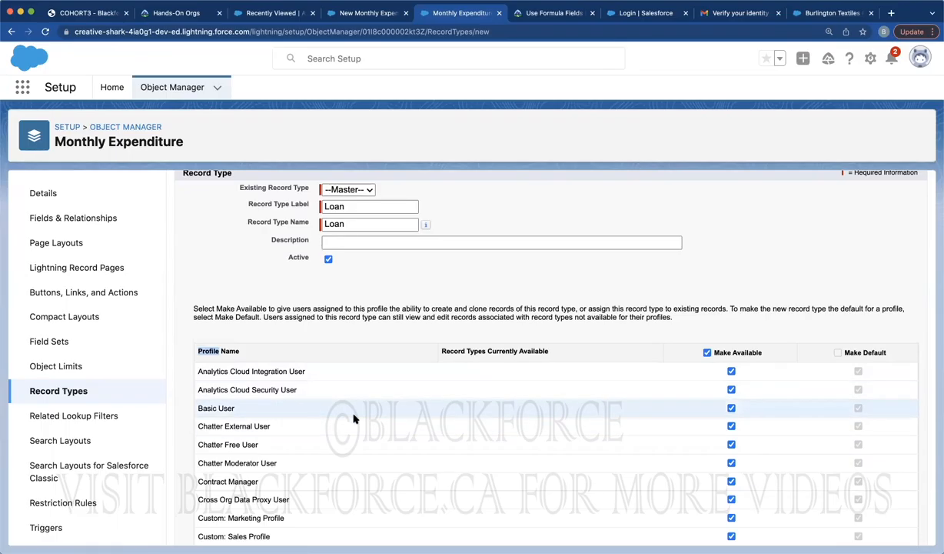
scroll(354, 418, "down", 10)
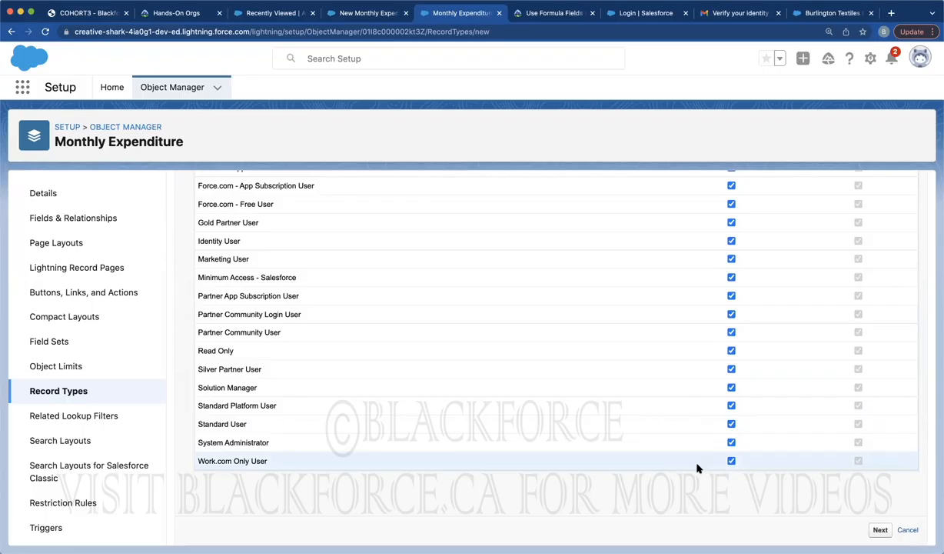
left_click(880, 531)
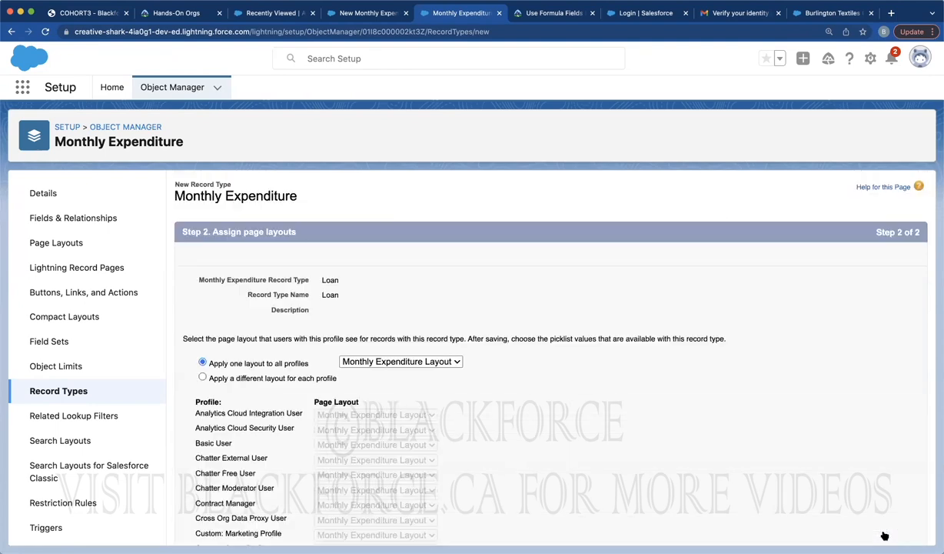
scroll(884, 535, "down", 5)
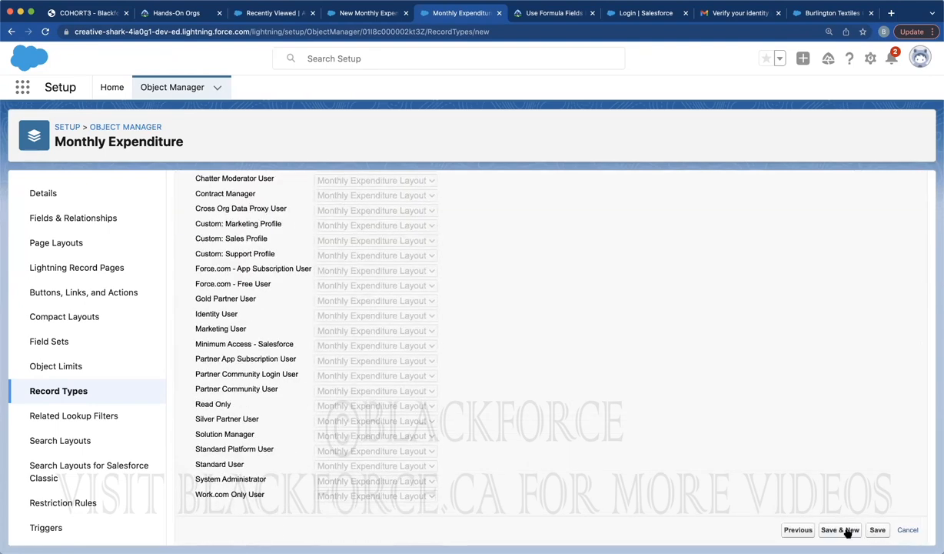
left_click(846, 530)
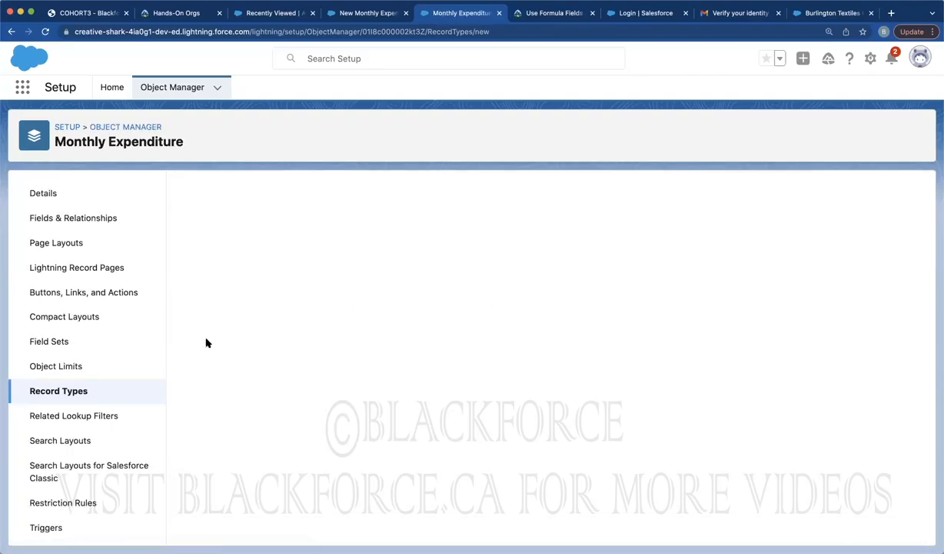
Label the new record type Grocery, make it active for every profile, and continue to layout assignment
left_click(102, 16)
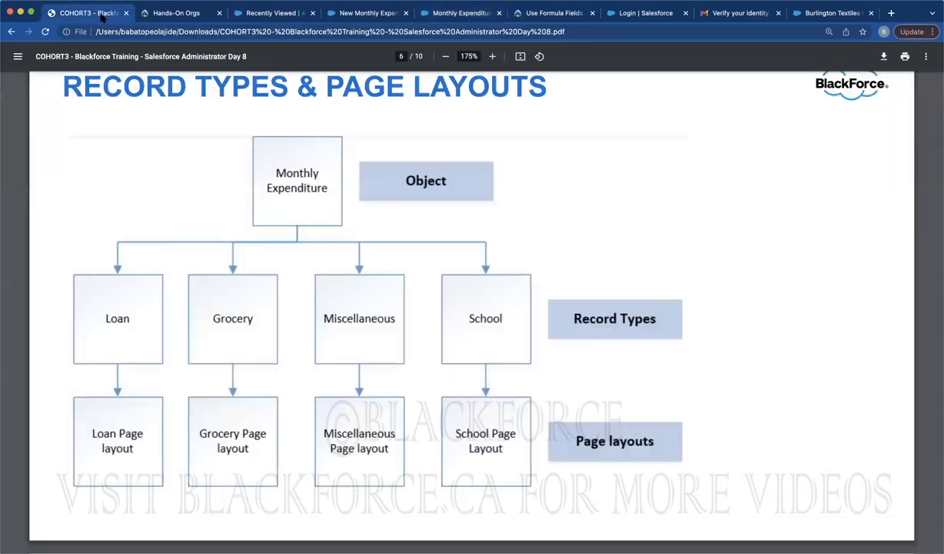
left_click(344, 15)
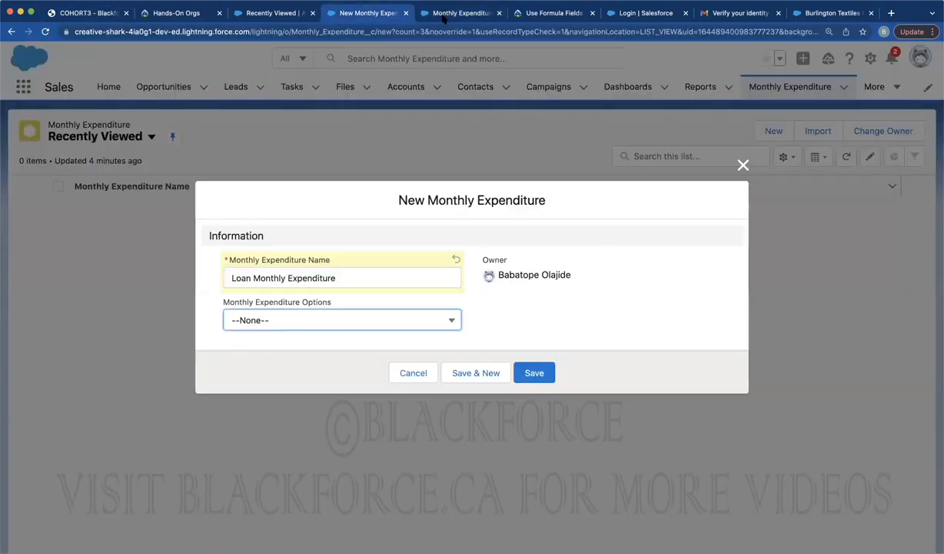
left_click(425, 16)
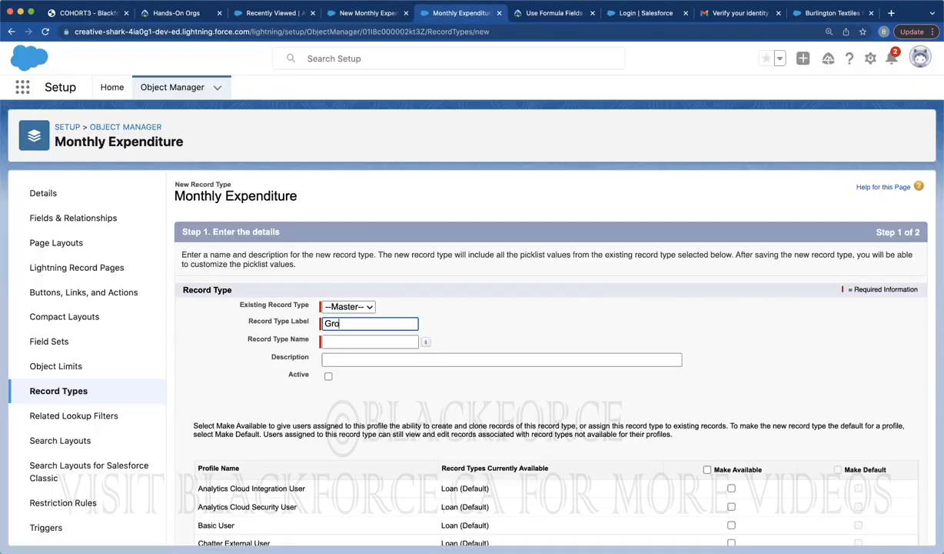
left_click(571, 310)
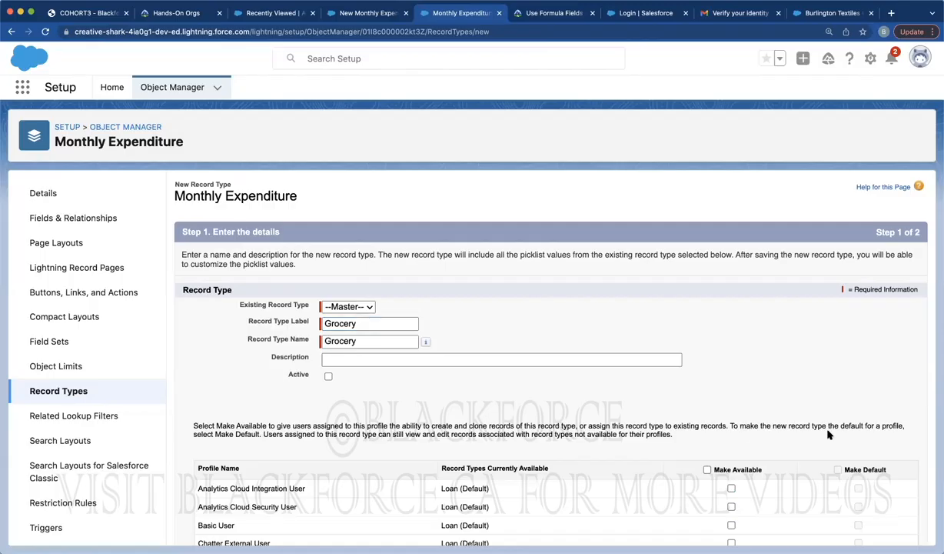
left_click(707, 469)
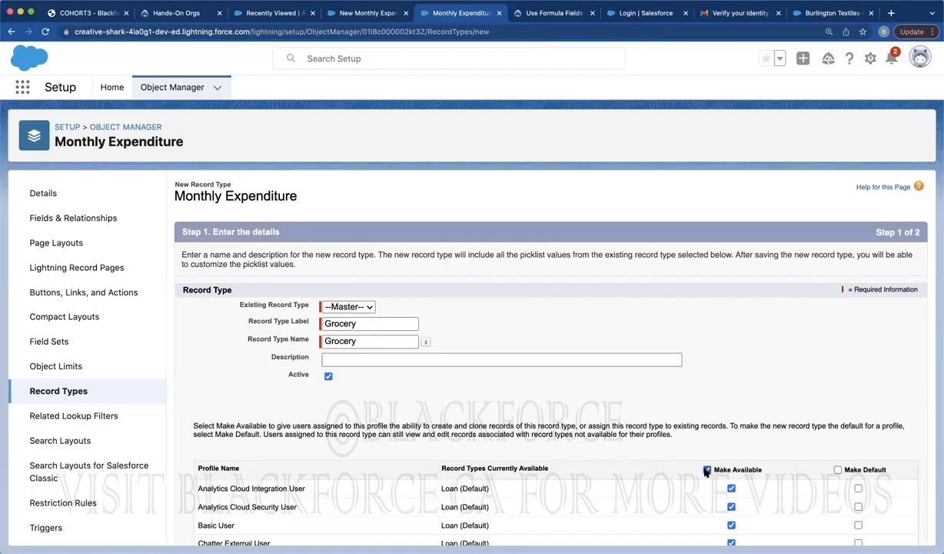
scroll(738, 461, "down", 10)
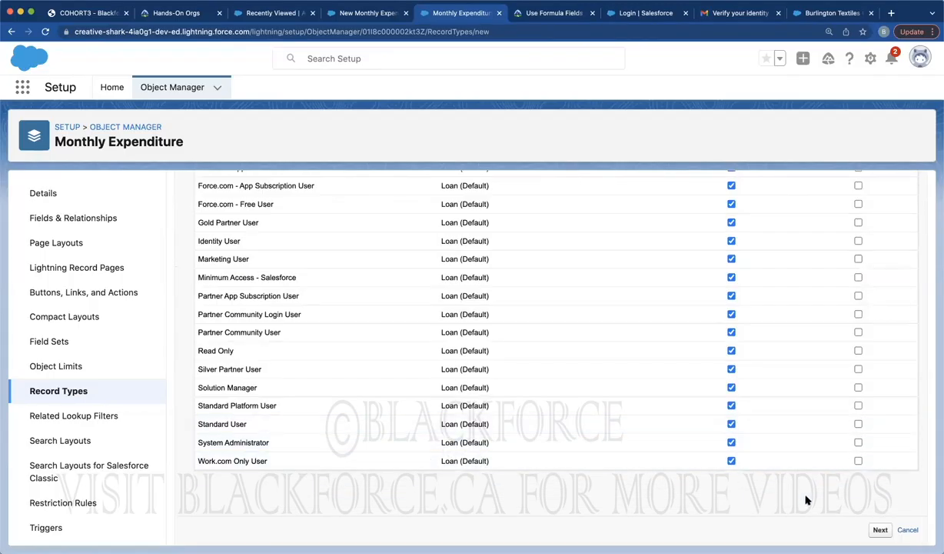
left_click(880, 530)
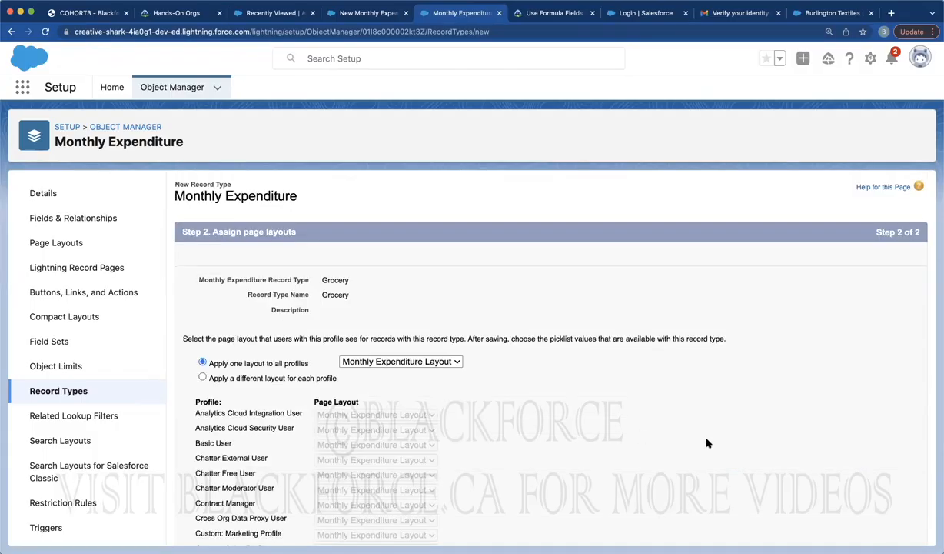
scroll(707, 442, "down", 5)
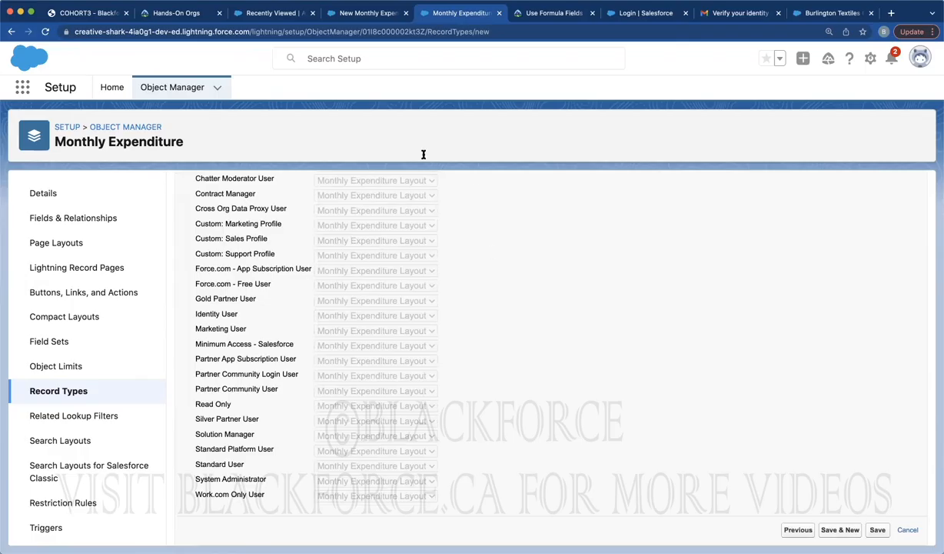
left_click(91, 14)
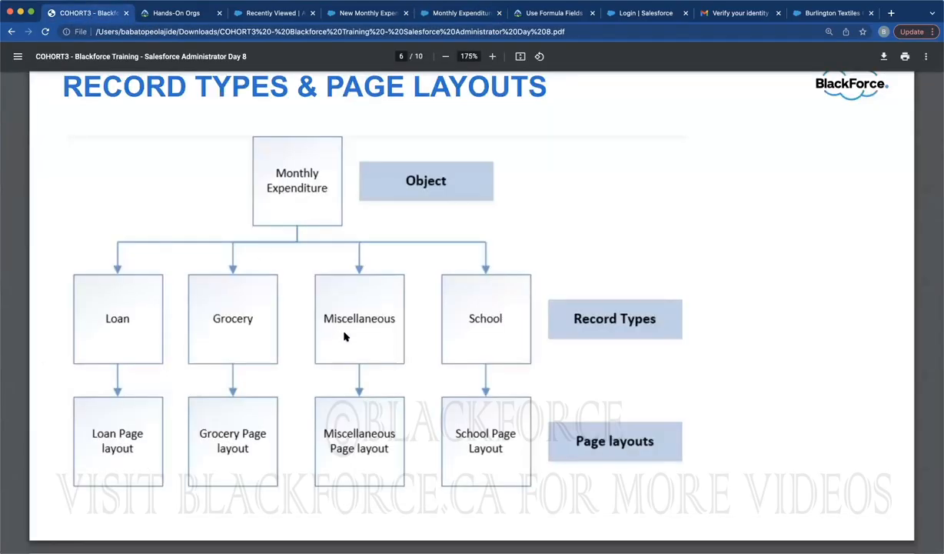
Create the Miscellaneous record type, active and available to all profiles with Monthly Expenditure Layout
left_click(446, 13)
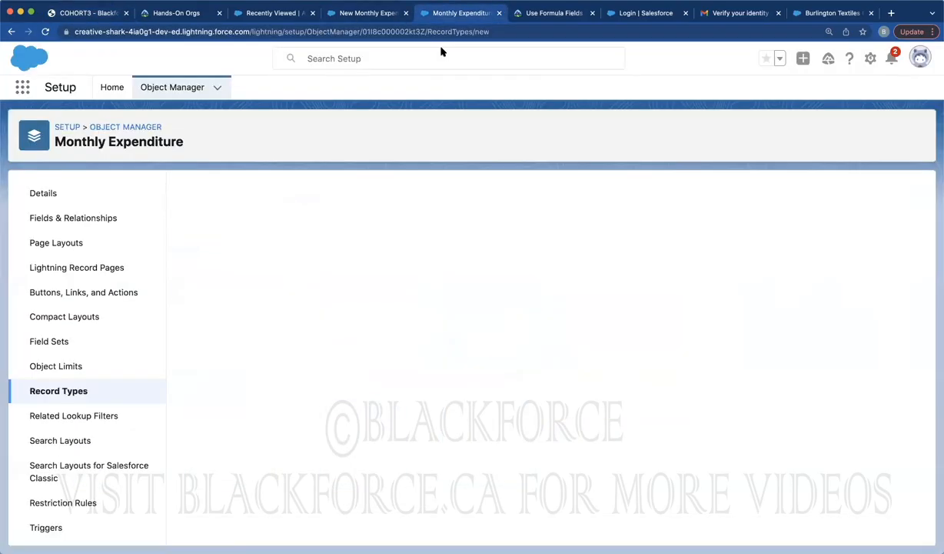
type("Miscellaneous")
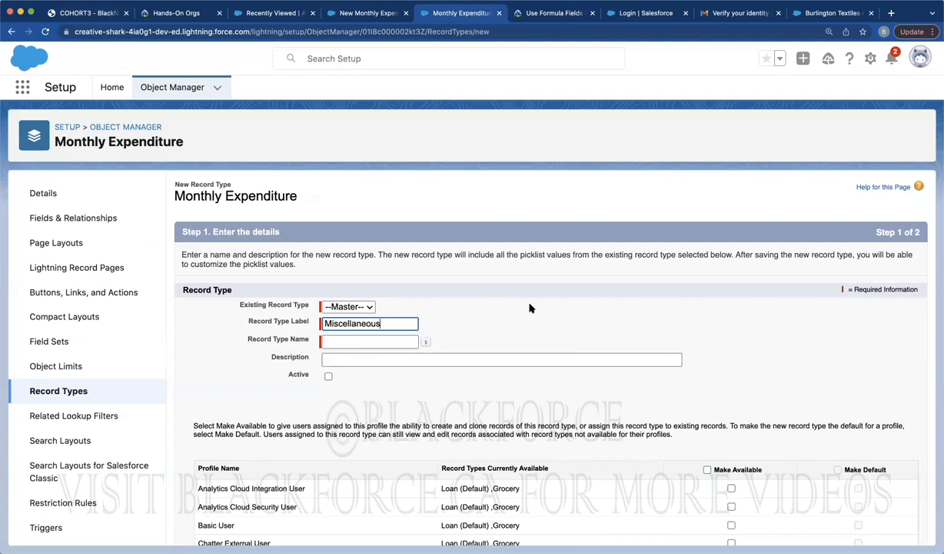
left_click(577, 309)
scroll(810, 321, "down", 10)
scroll(809, 321, "up", 10)
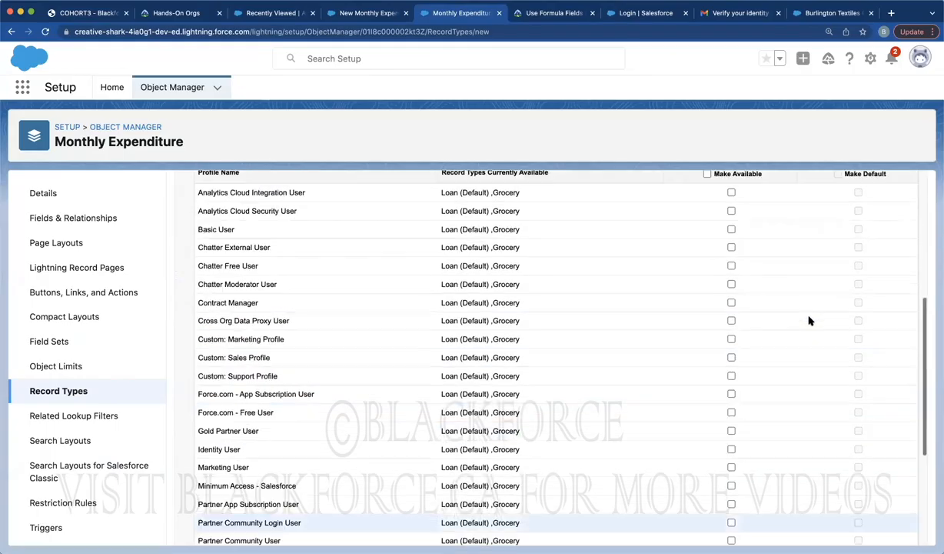
left_click(706, 469)
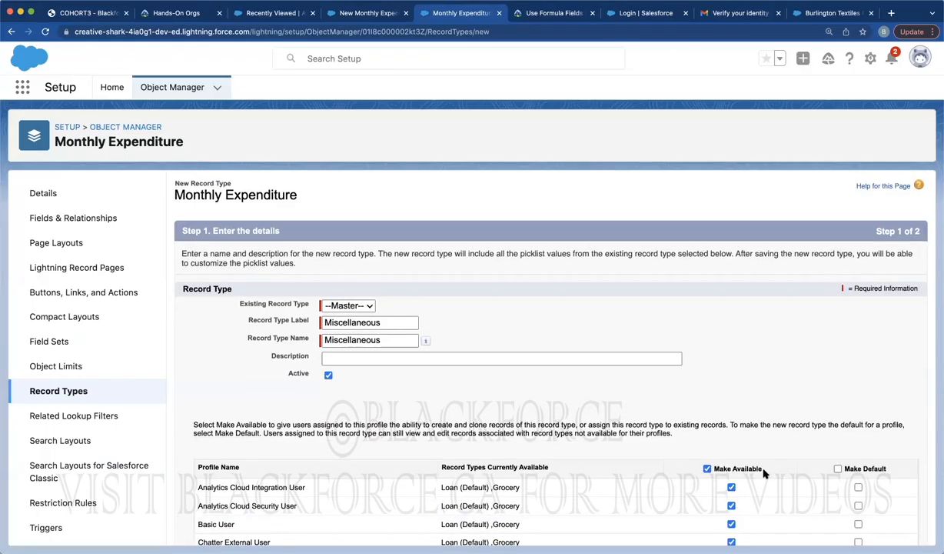
scroll(769, 430, "down", 10)
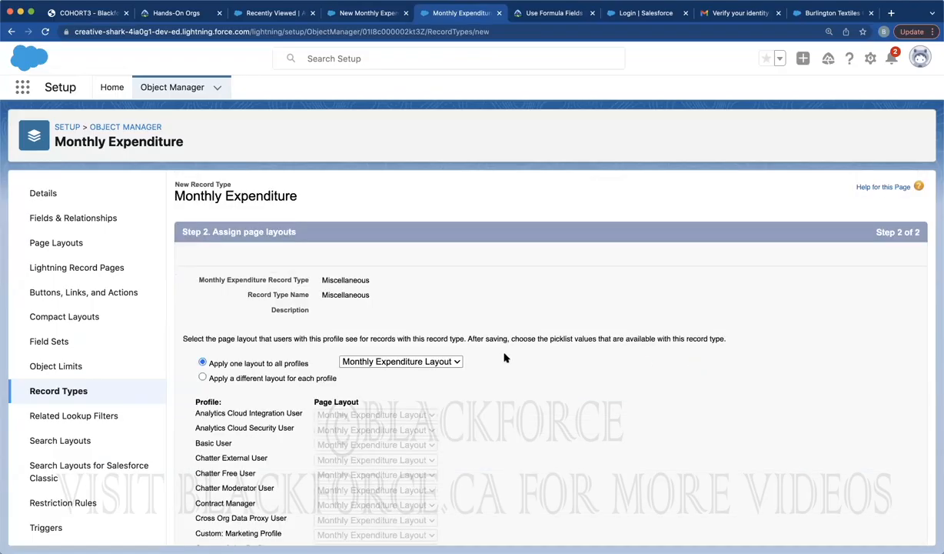
scroll(504, 358, "down", 5)
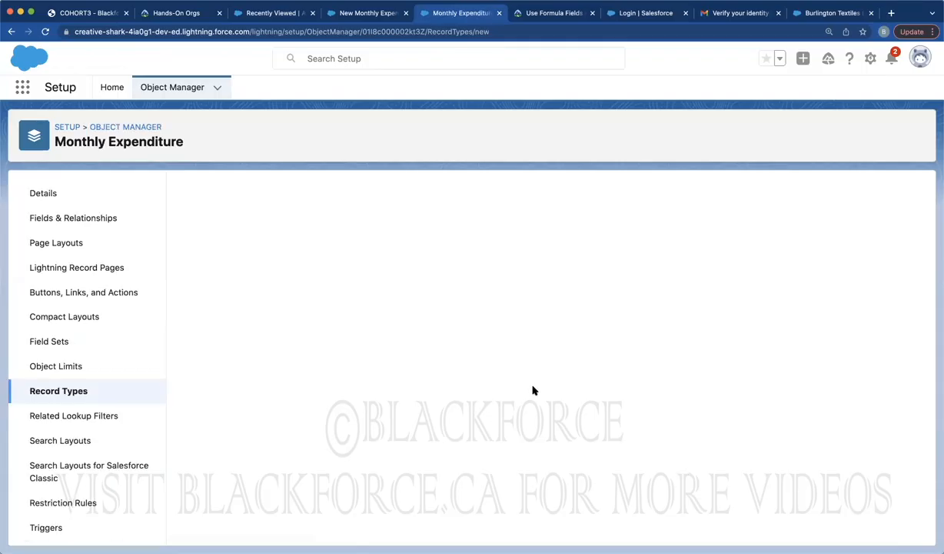
left_click(87, 13)
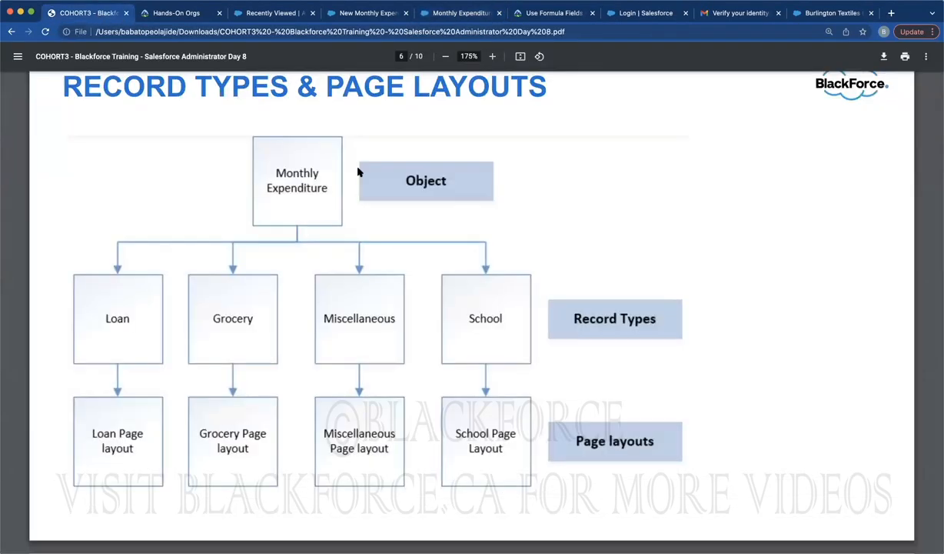
Save an active School record type for all profiles, then list the New Monthly Expenditure form's options
left_click(436, 13)
left_click(361, 323)
type("School")
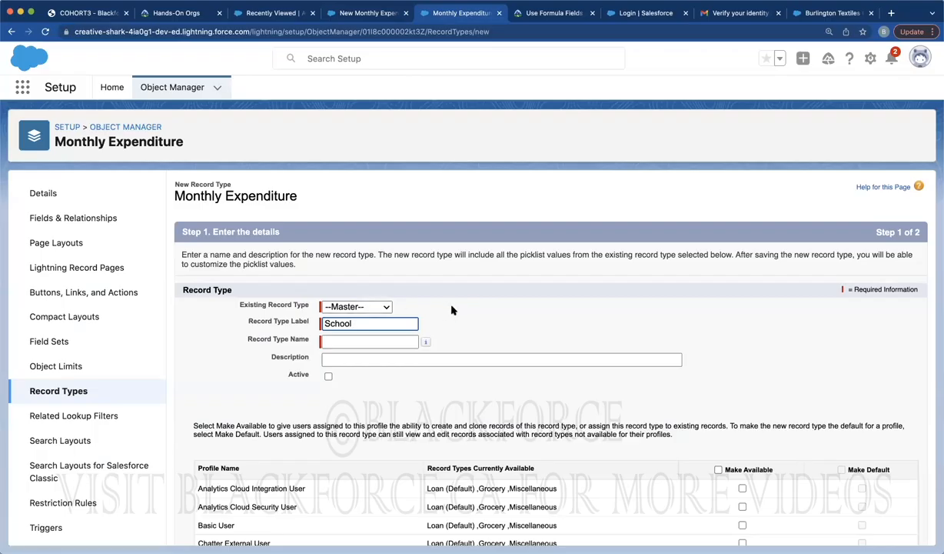
left_click(798, 379)
left_click(718, 470)
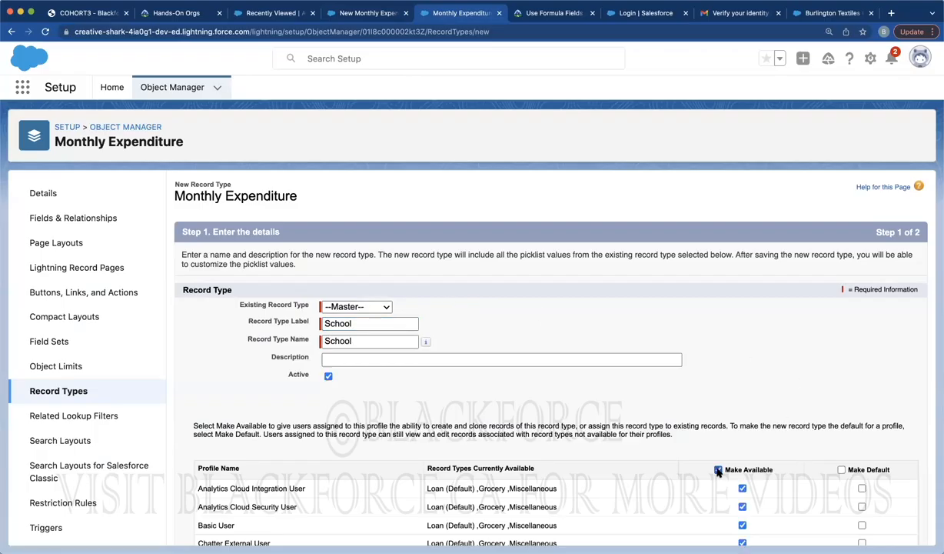
scroll(768, 407, "down", 10)
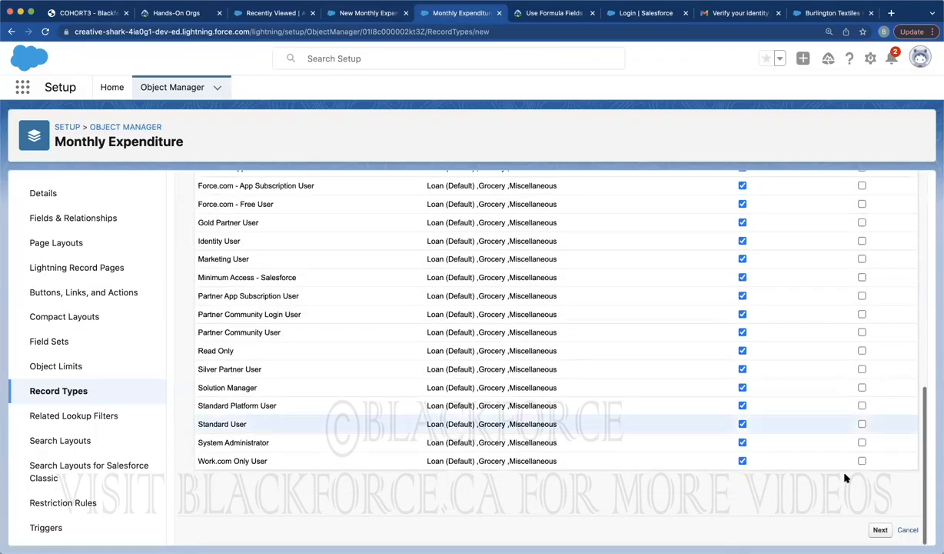
left_click(878, 529)
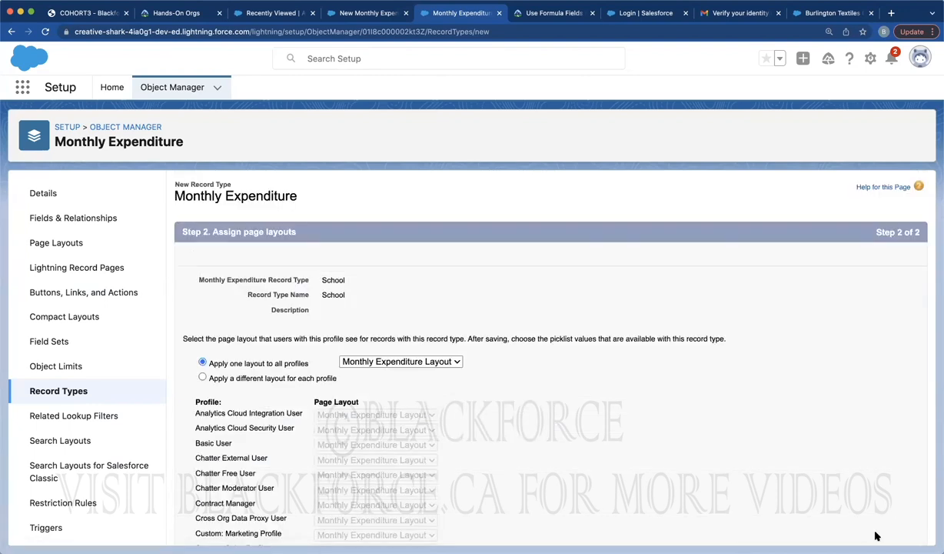
scroll(875, 508, "down", 10)
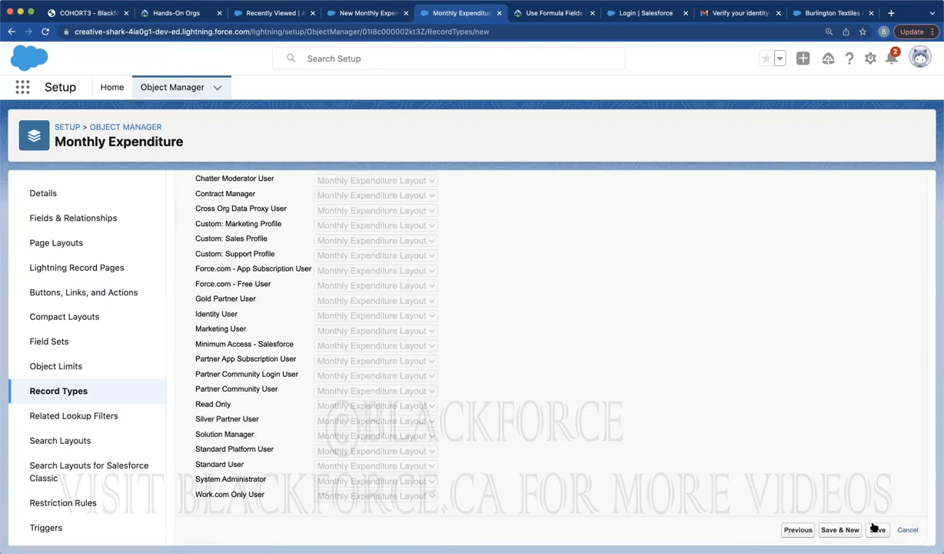
left_click(876, 529)
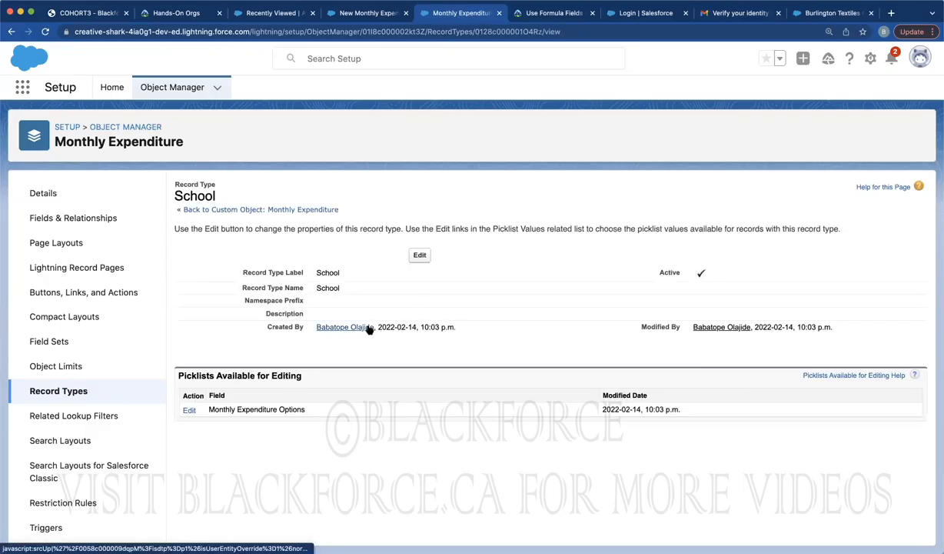
left_click(338, 14)
left_click(294, 317)
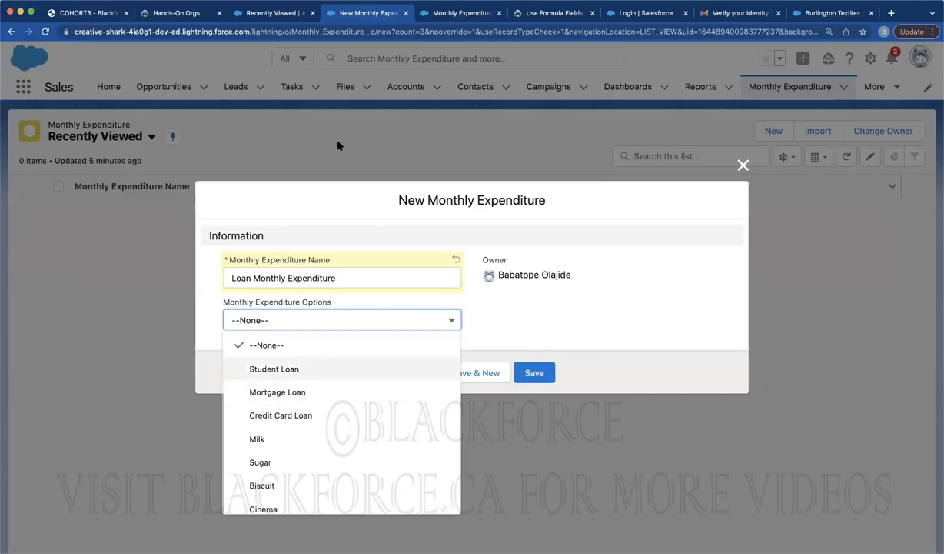
Open the Grocery record type's Monthly Expenditure Options for editing
left_click(431, 13)
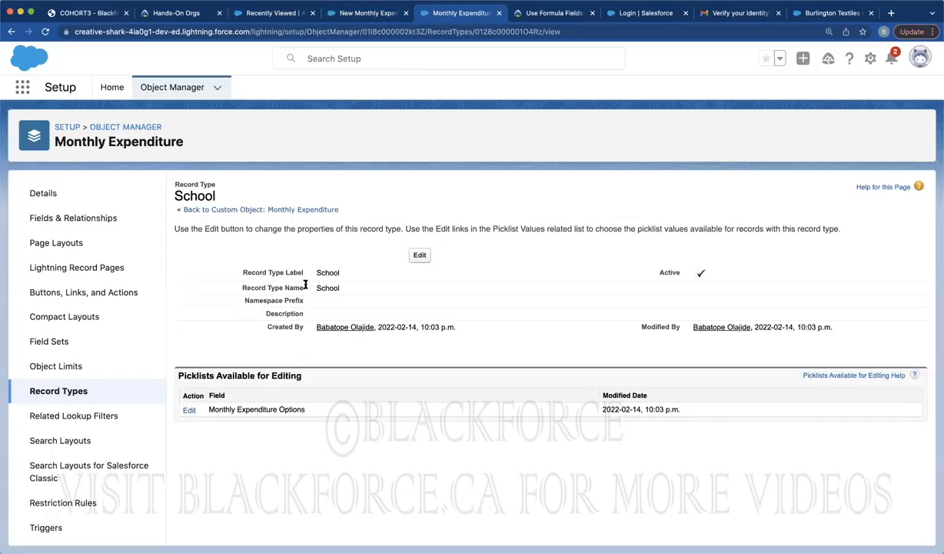
left_click(190, 411)
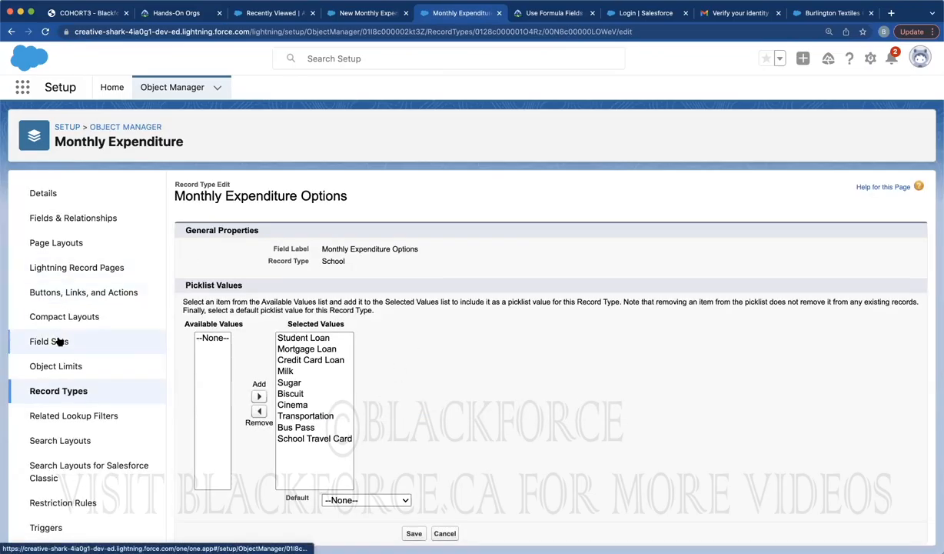
left_click(56, 393)
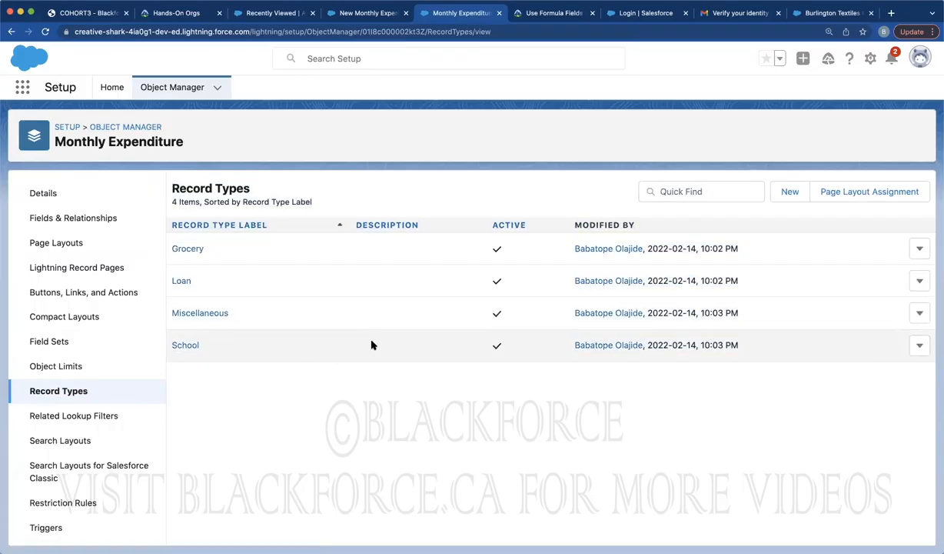
left_click(194, 251)
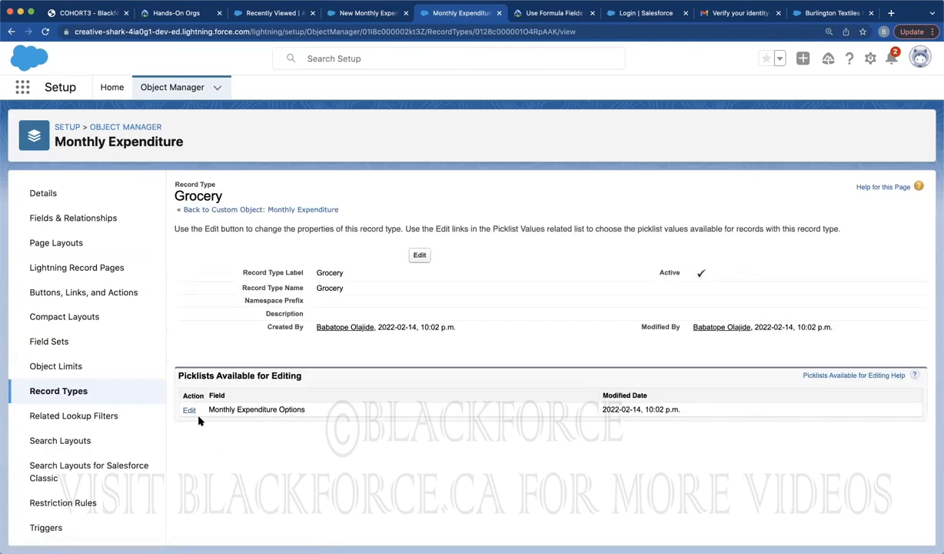
left_click(190, 410)
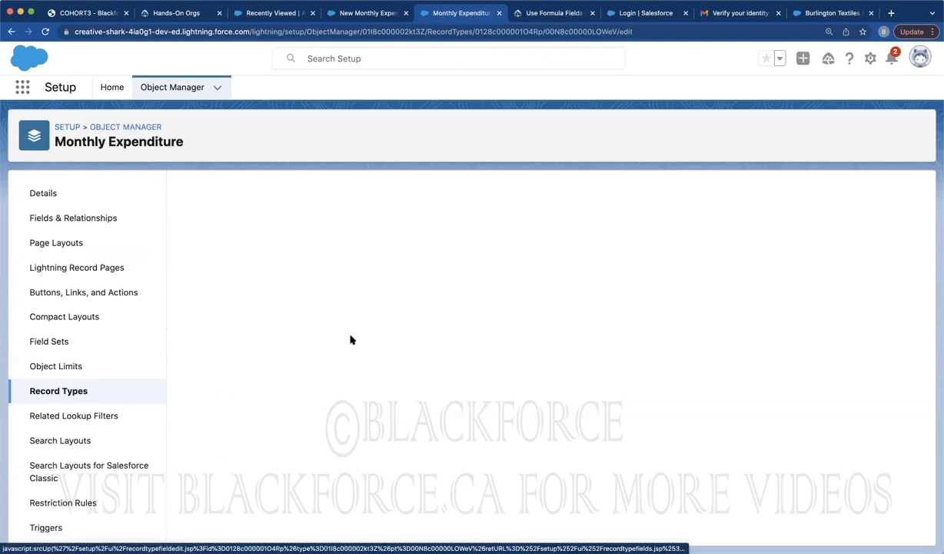
Remove the loan values and Cinema through School Travel Card, keeping Milk, Sugar and Biscuit, and save
left_click_drag(304, 338, 306, 359)
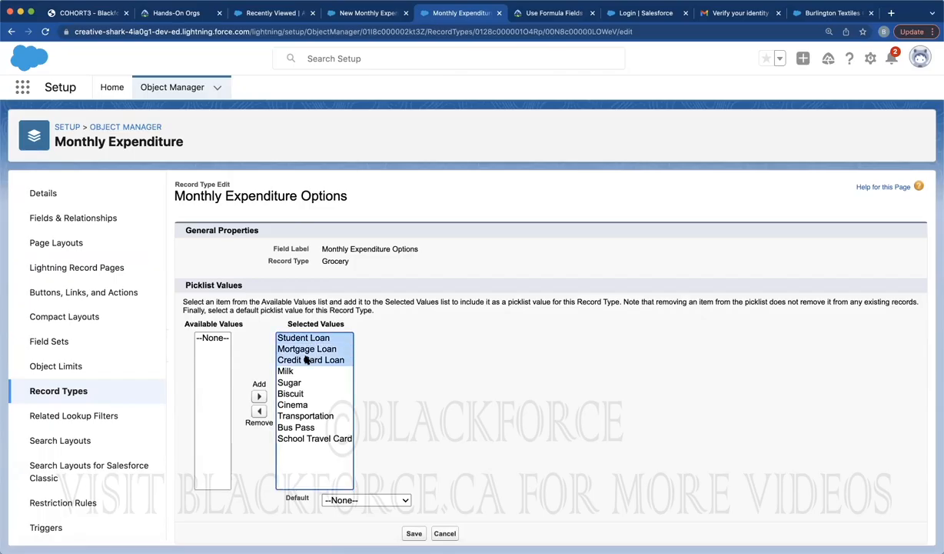
left_click(259, 411)
left_click(307, 372)
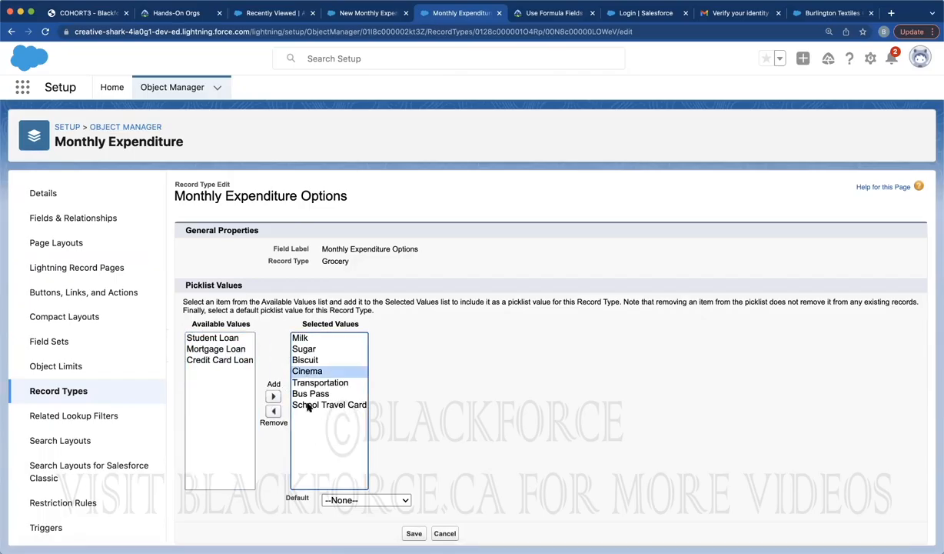
left_click(307, 405, "shift")
left_click(273, 411)
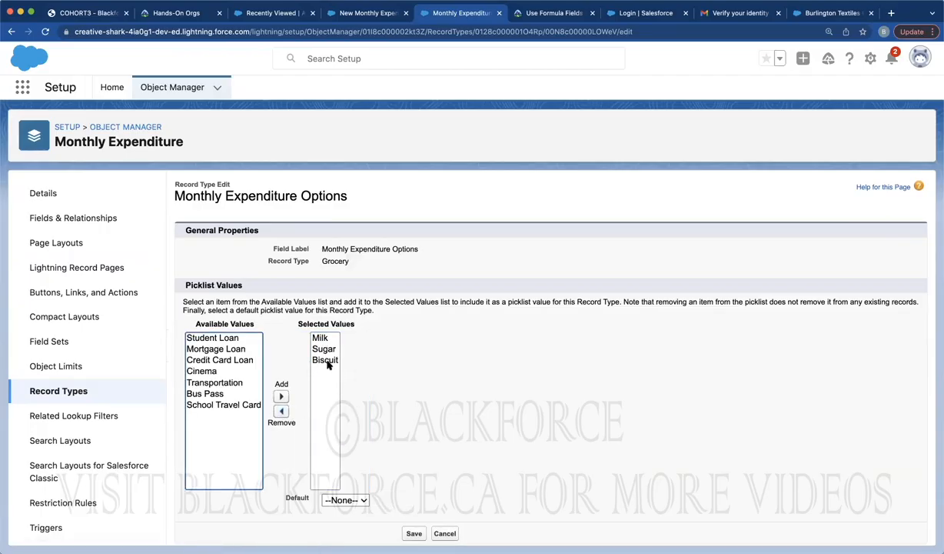
left_click(413, 533)
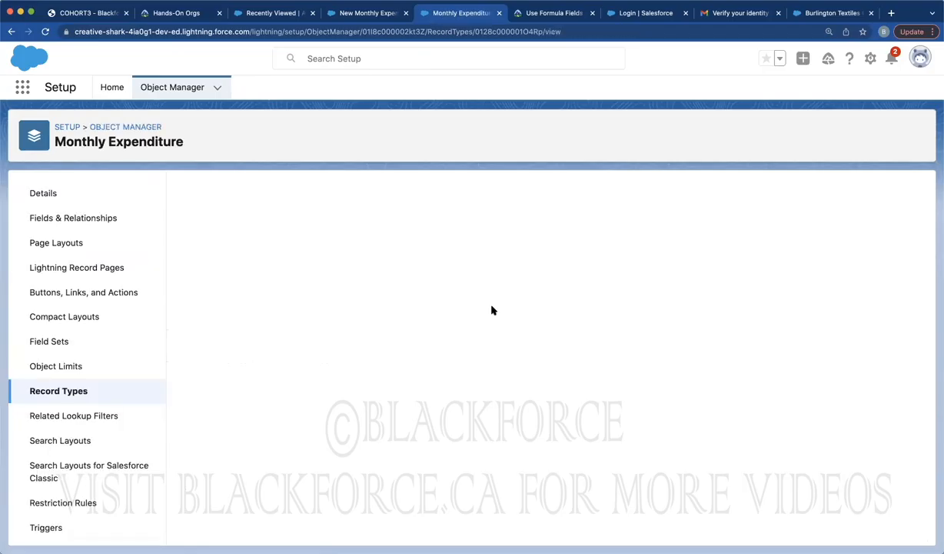
left_click(68, 391)
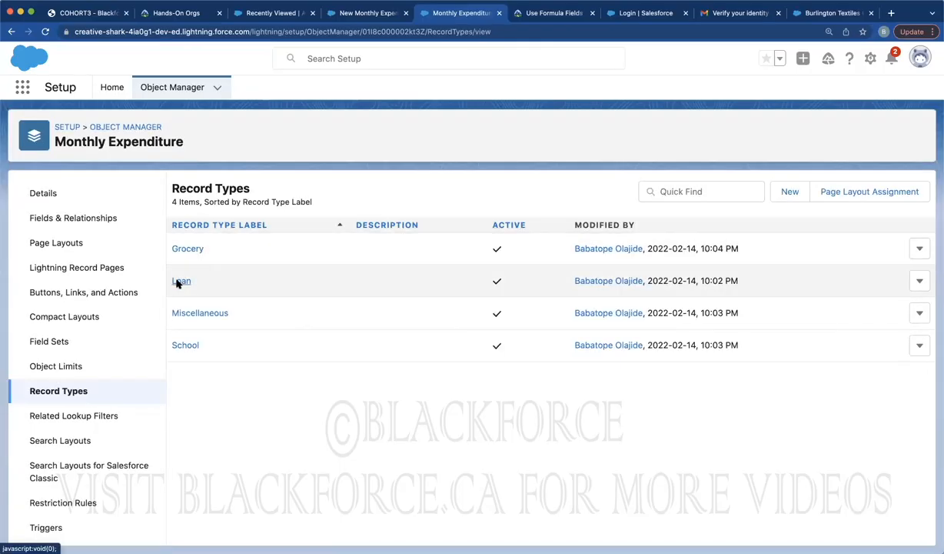
Remove Milk through School Travel Card from Loan's options, keeping the three loan values, and save
left_click(176, 280)
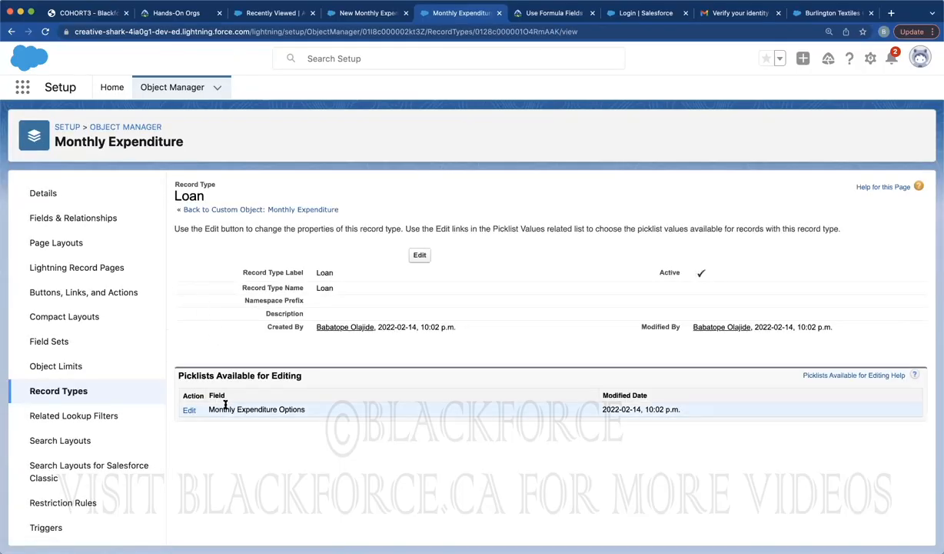
left_click(189, 409)
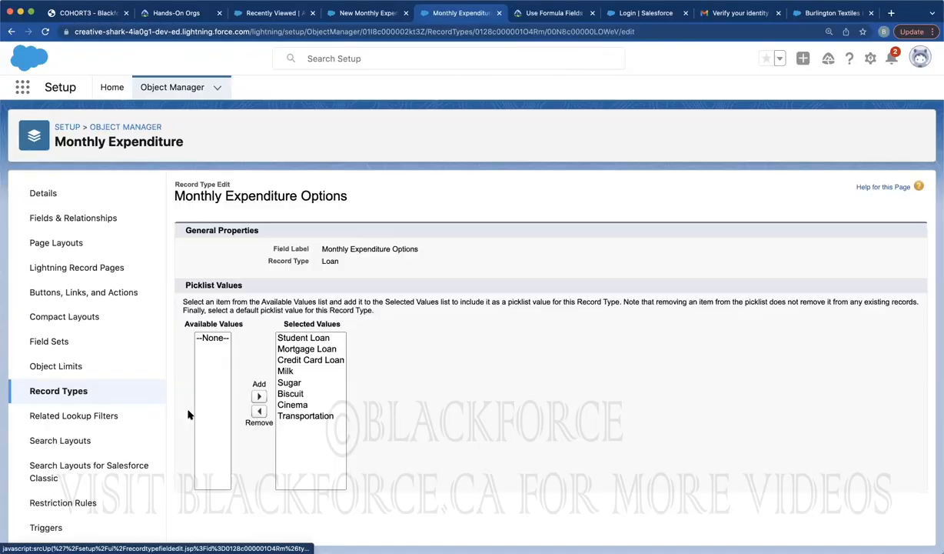
left_click(287, 372)
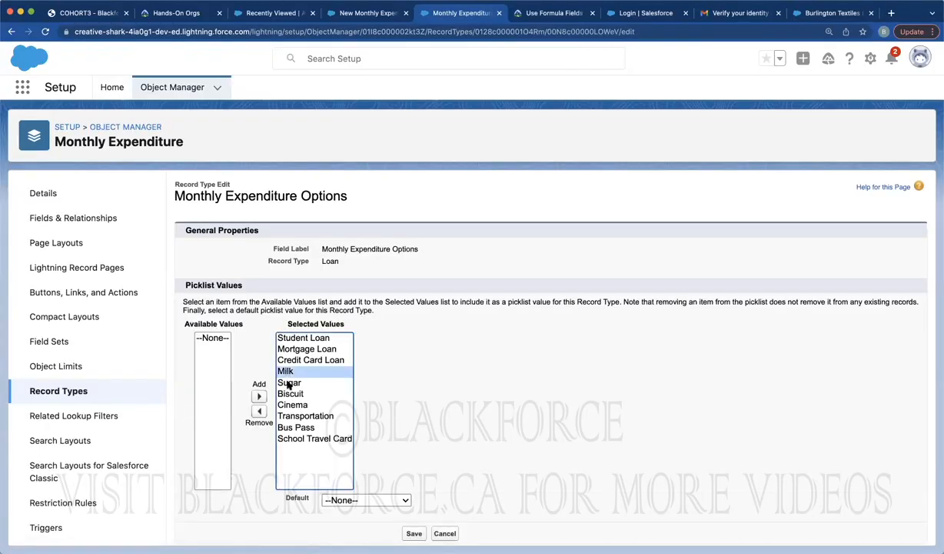
left_click(294, 429, "shift")
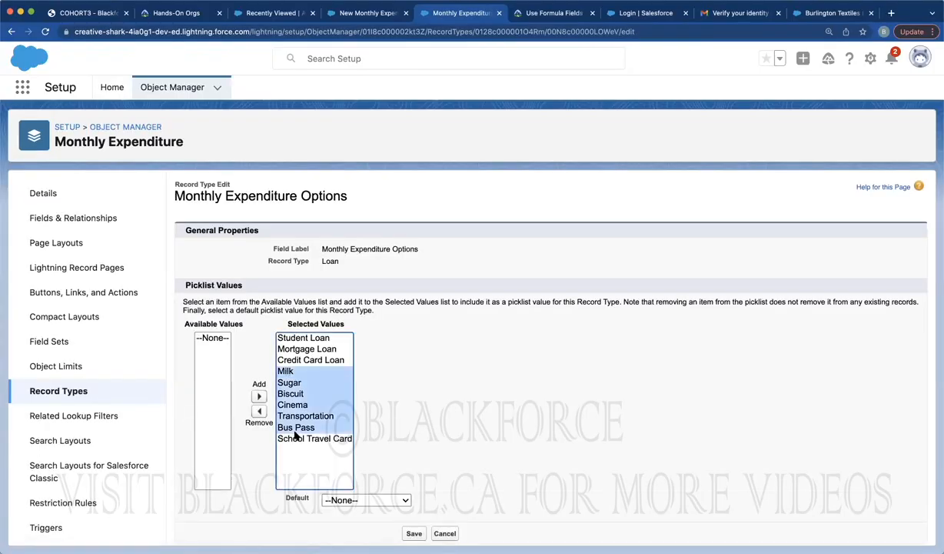
left_click(258, 410)
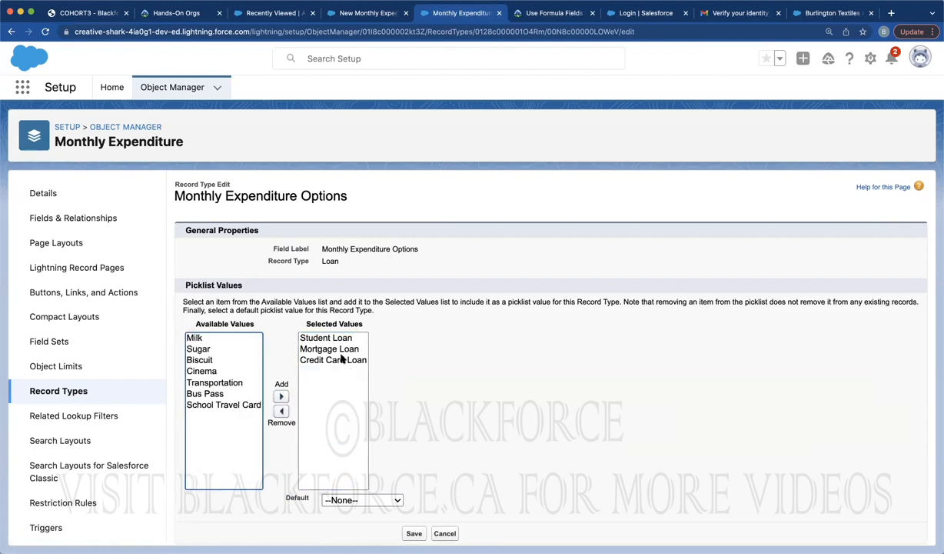
left_click(414, 533)
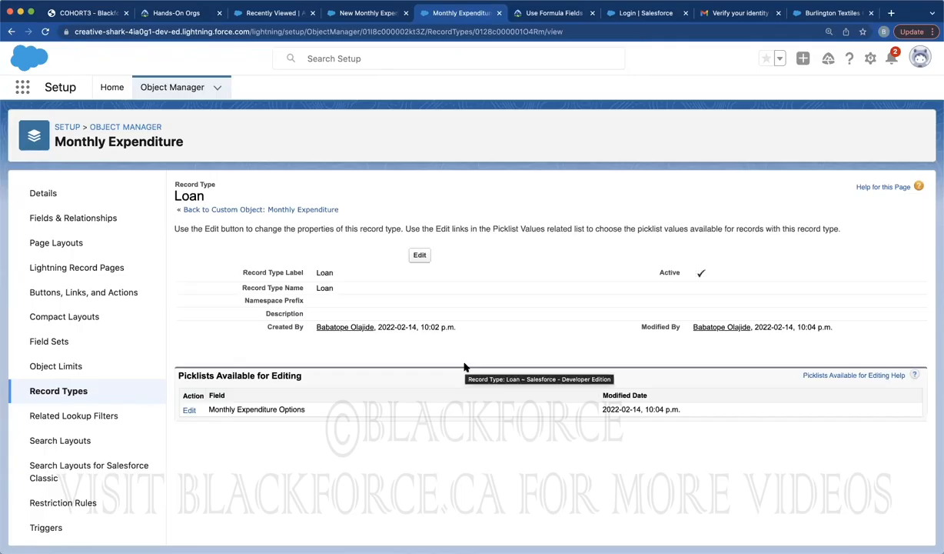
left_click(67, 392)
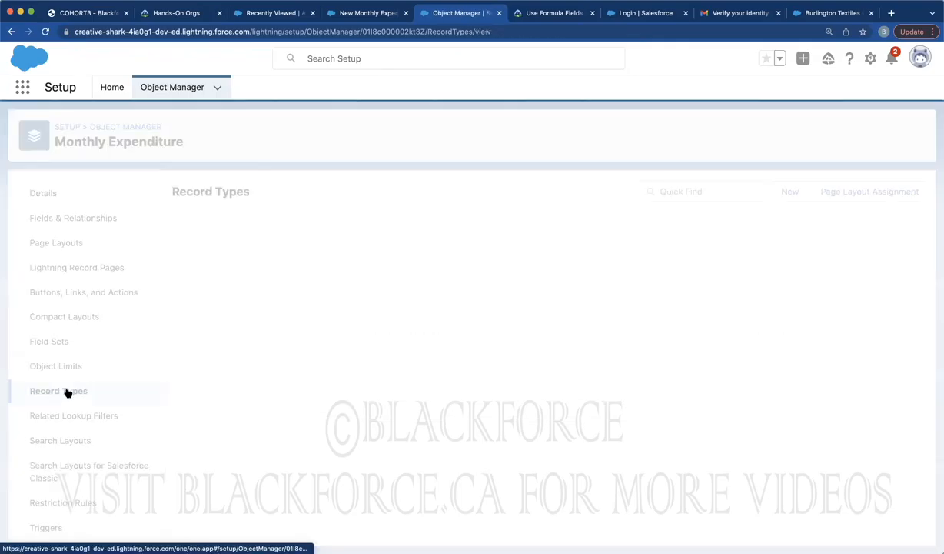
Limit Miscellaneous to Transportation by removing Student Loan through Cinema, Bus Pass and School Travel Card
left_click(213, 315)
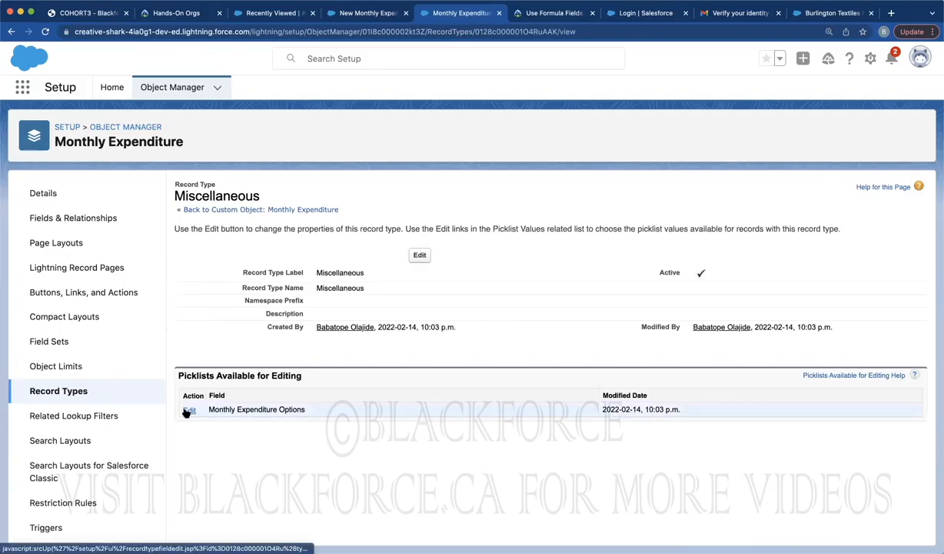
left_click(188, 410)
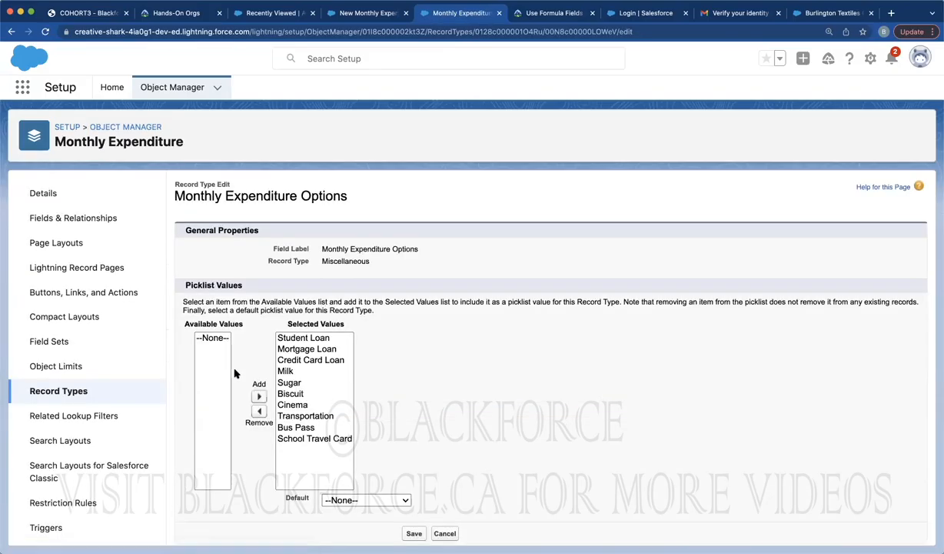
left_click(291, 339)
left_click(286, 404, "shift")
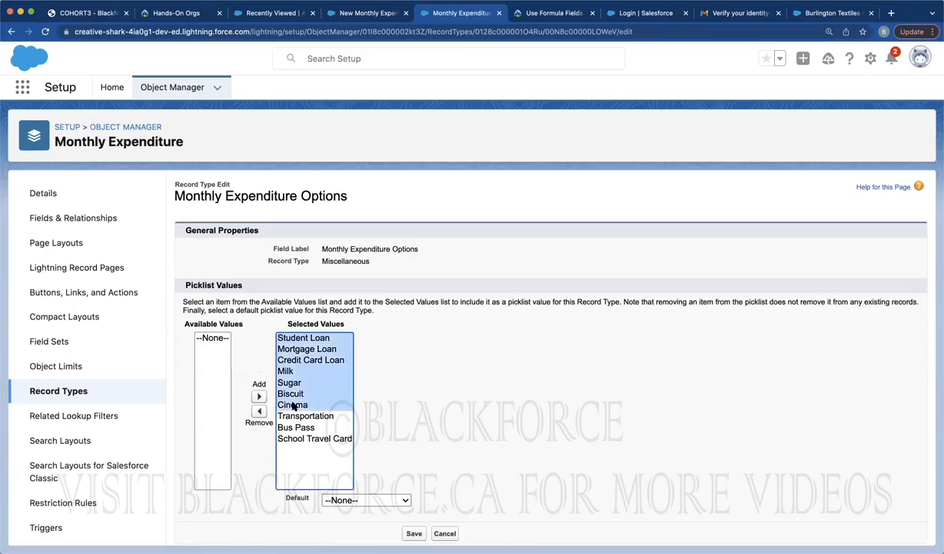
left_click(259, 411)
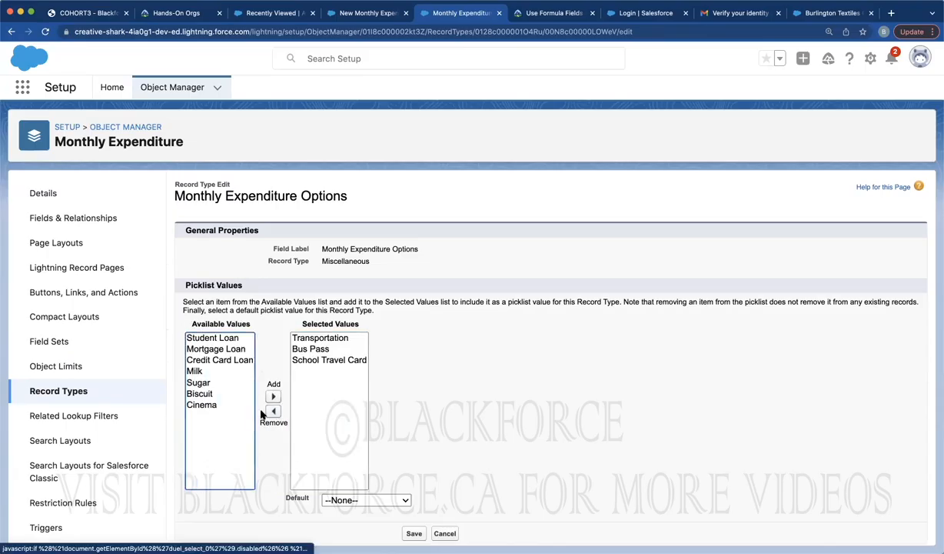
left_click(314, 348)
left_click(293, 359, "shift")
left_click(273, 410)
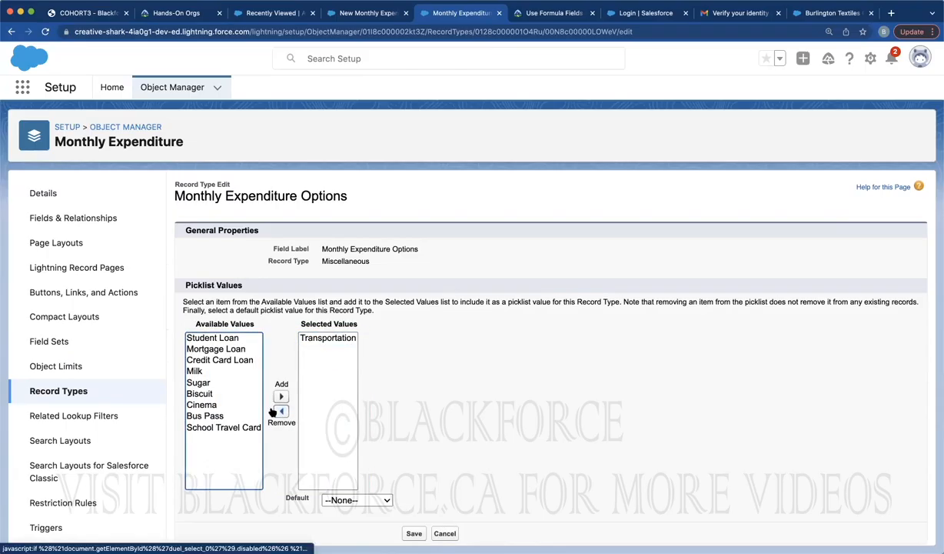
left_click(412, 534)
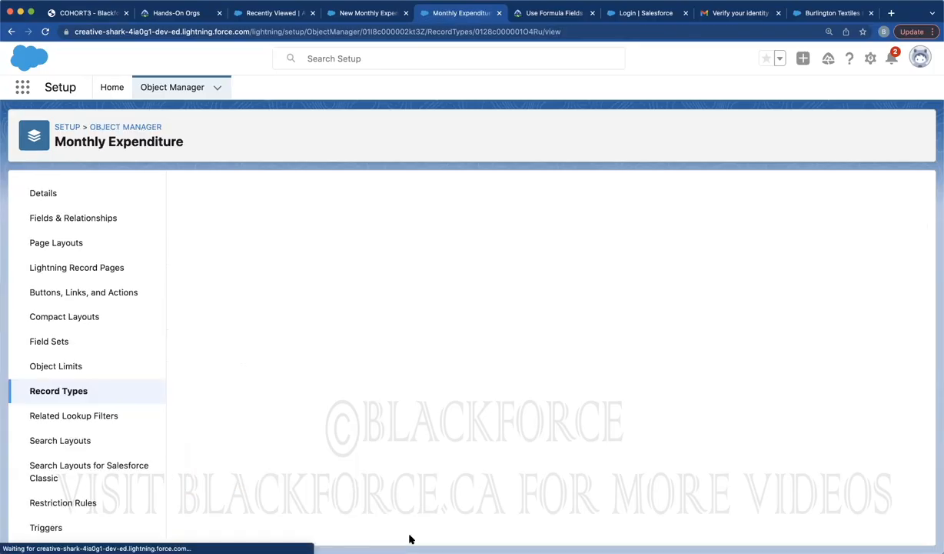
left_click(67, 393)
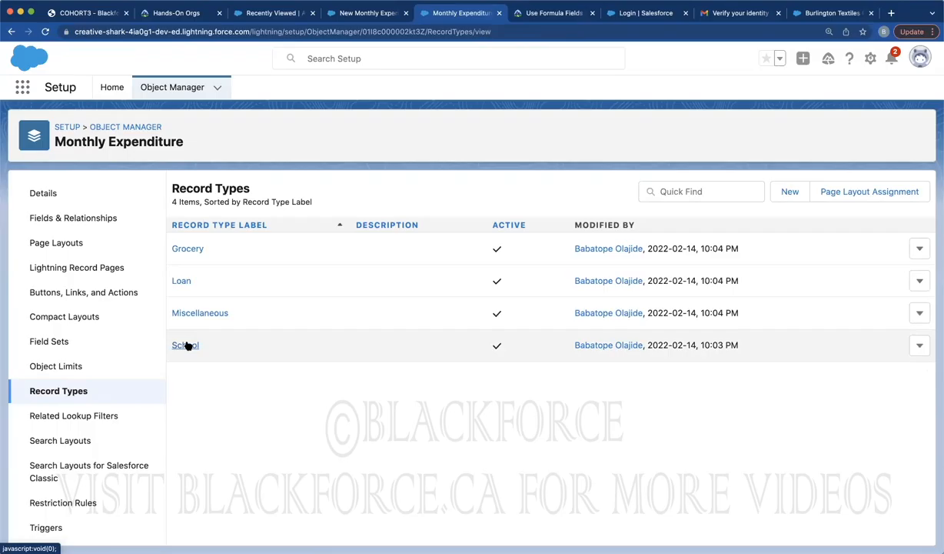
Remove Student Loan through Biscuit from School, keeping Transportation, Bus Pass and School Travel Card, and save
left_click(185, 345)
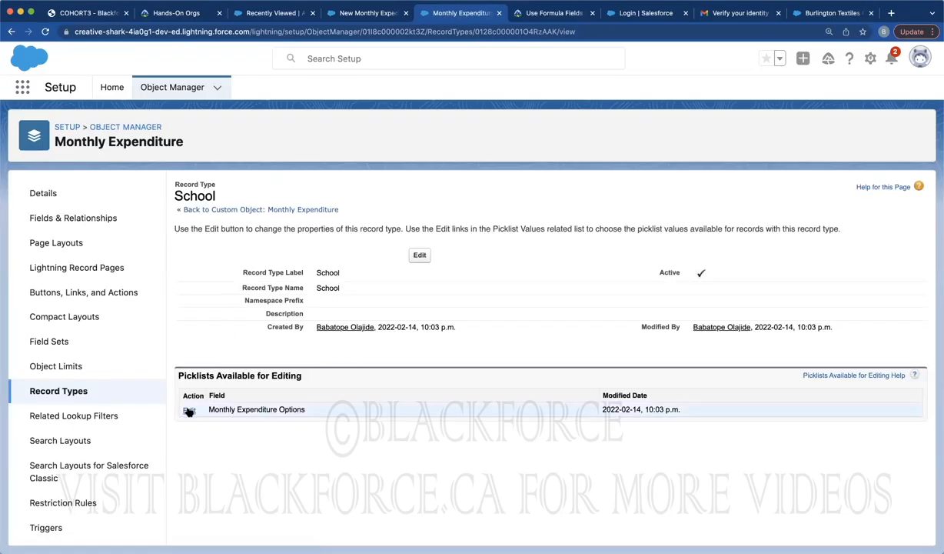
left_click(189, 409)
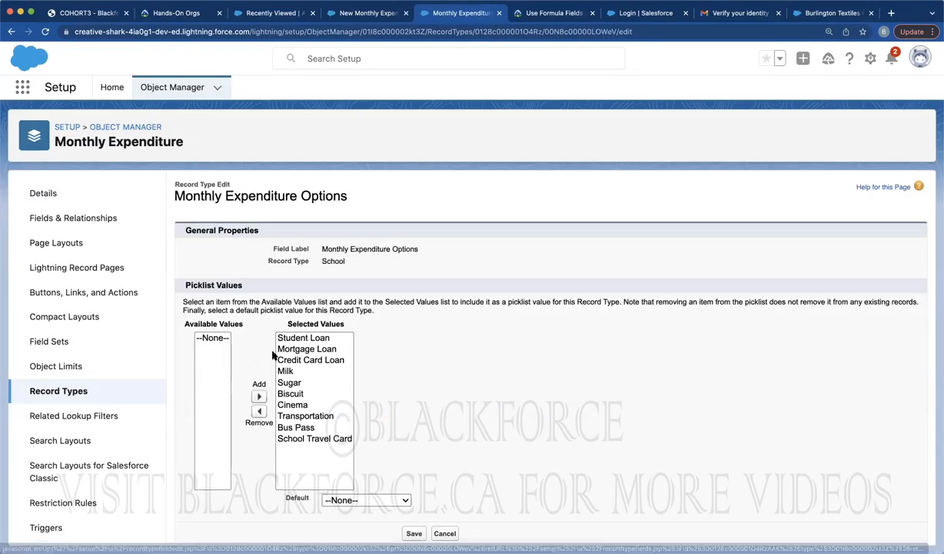
left_click(283, 338)
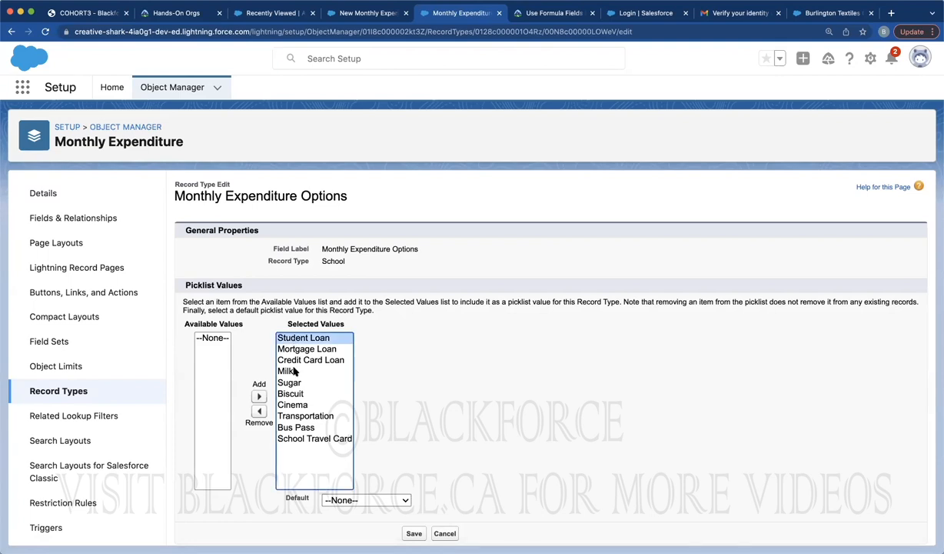
left_click(295, 393, "shift")
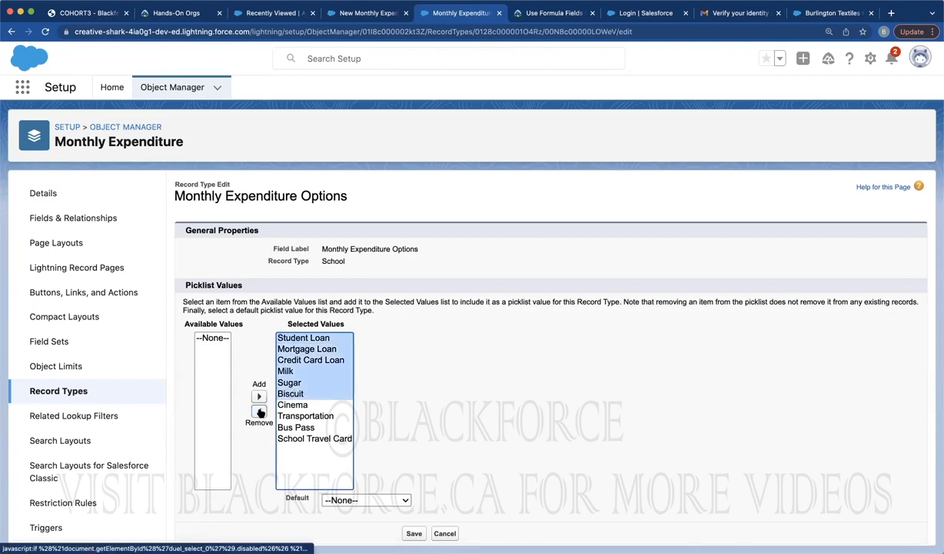
left_click(259, 411)
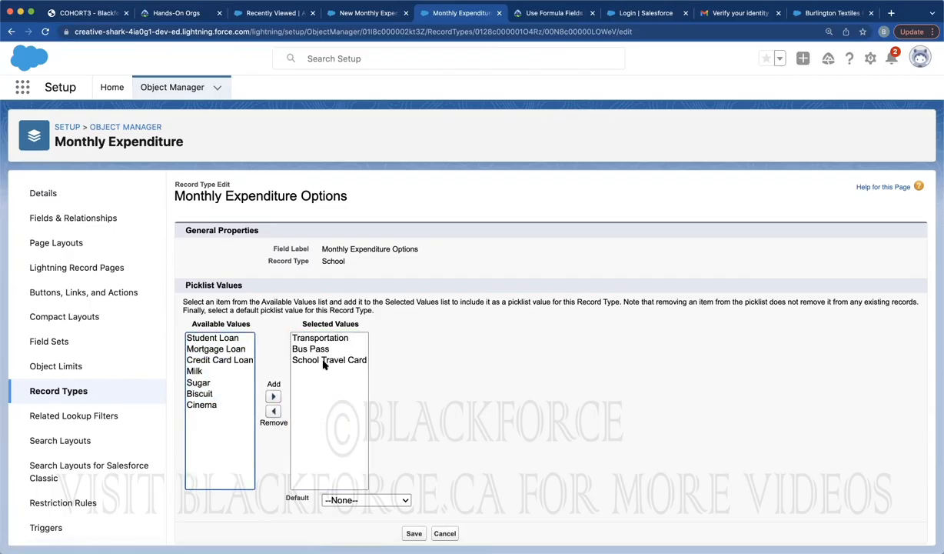
left_click(413, 533)
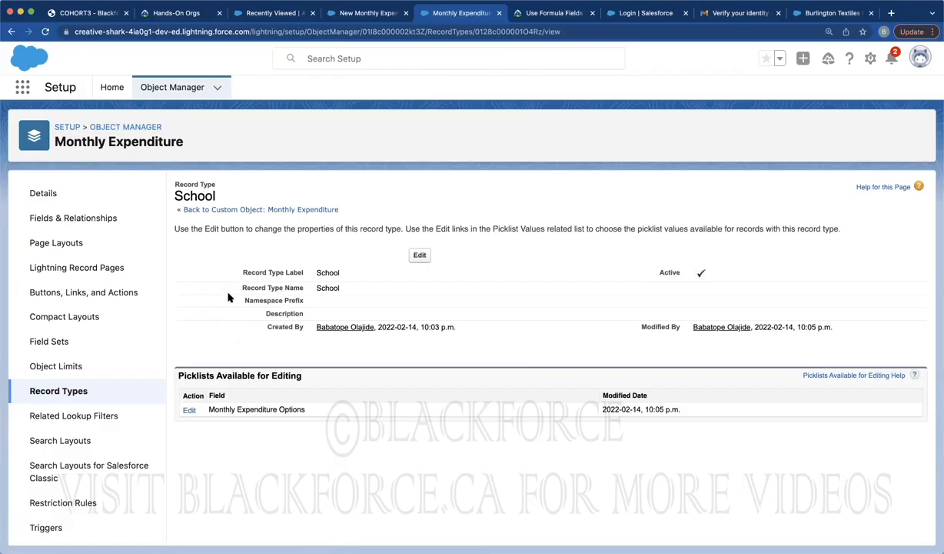
double_click(197, 375)
Reload the New Monthly Expenditure page to pick up the new record type settings
left_click(345, 13)
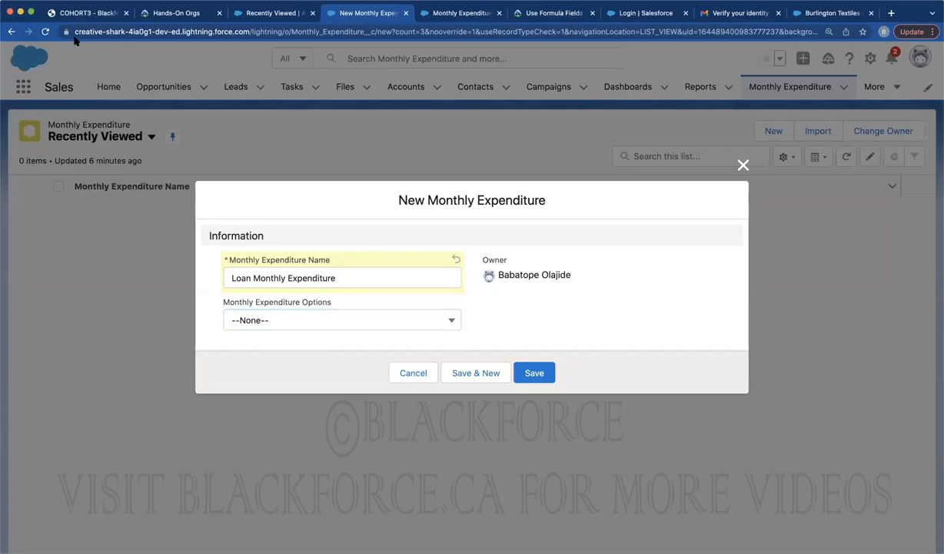
left_click(46, 32)
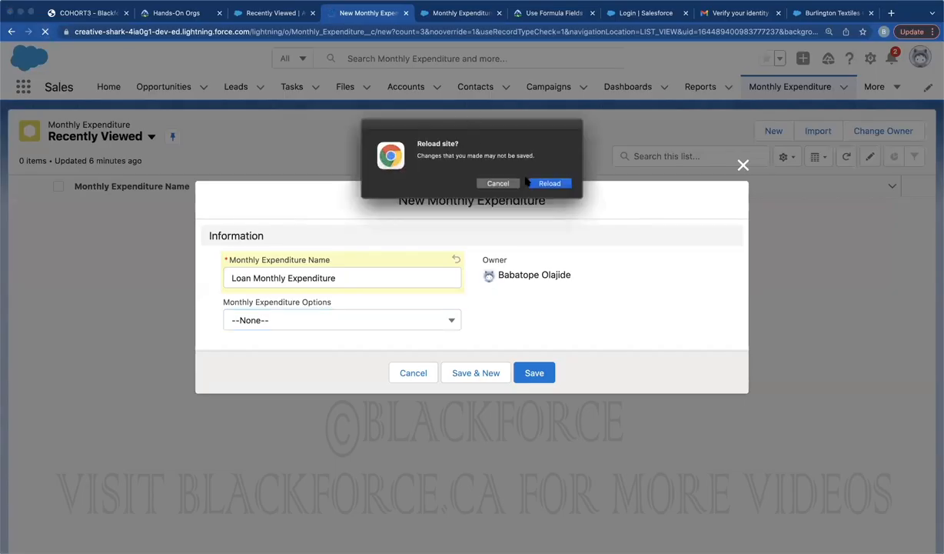
left_click(536, 183)
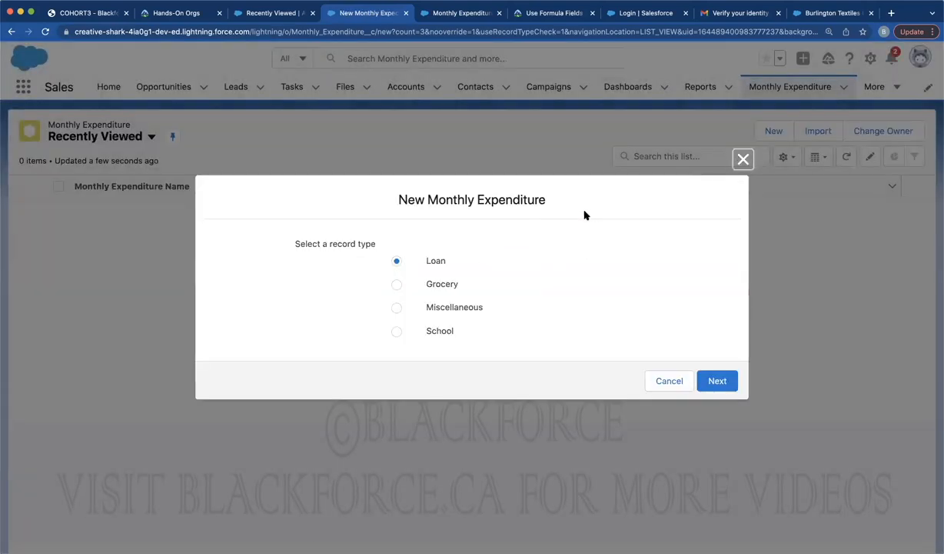
left_click(742, 159)
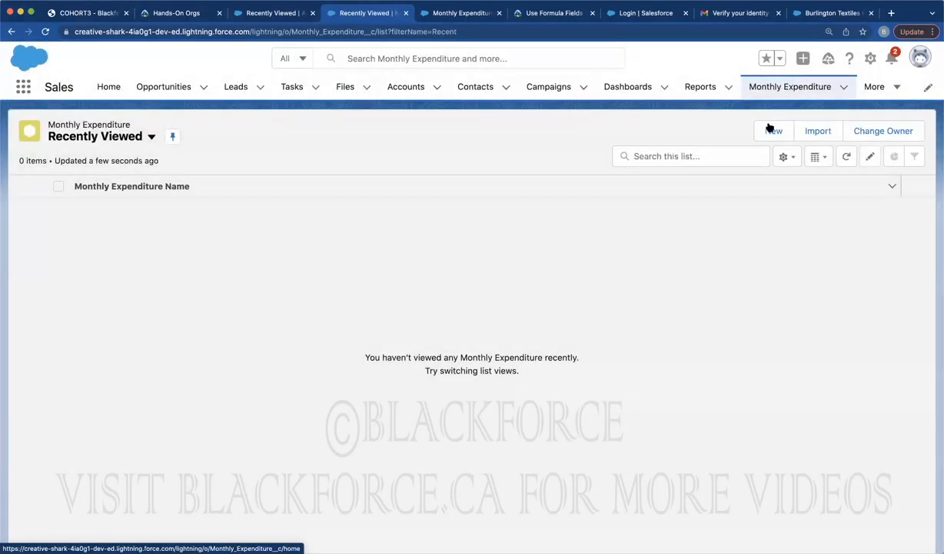
Start a new Loan Monthly Expenditure and check which options its dropdown offers
left_click(770, 130)
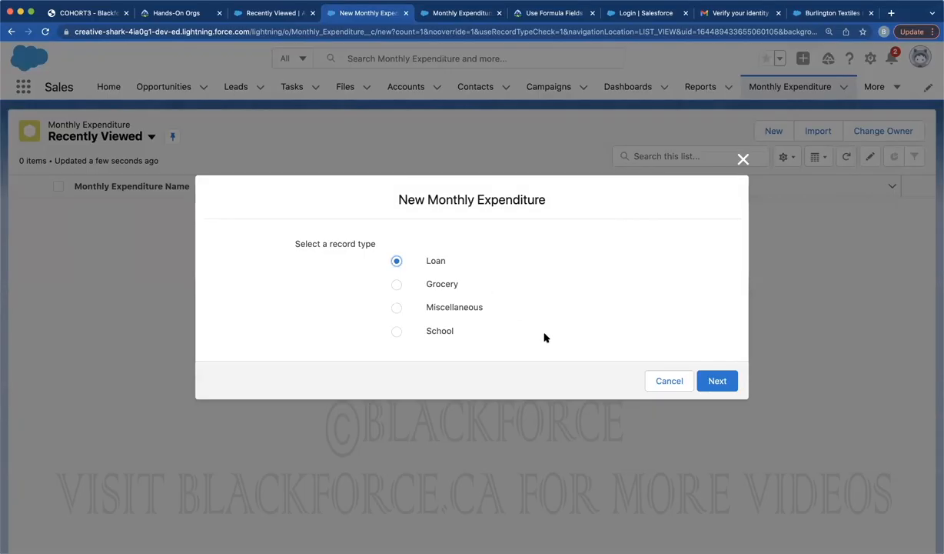
left_click(717, 380)
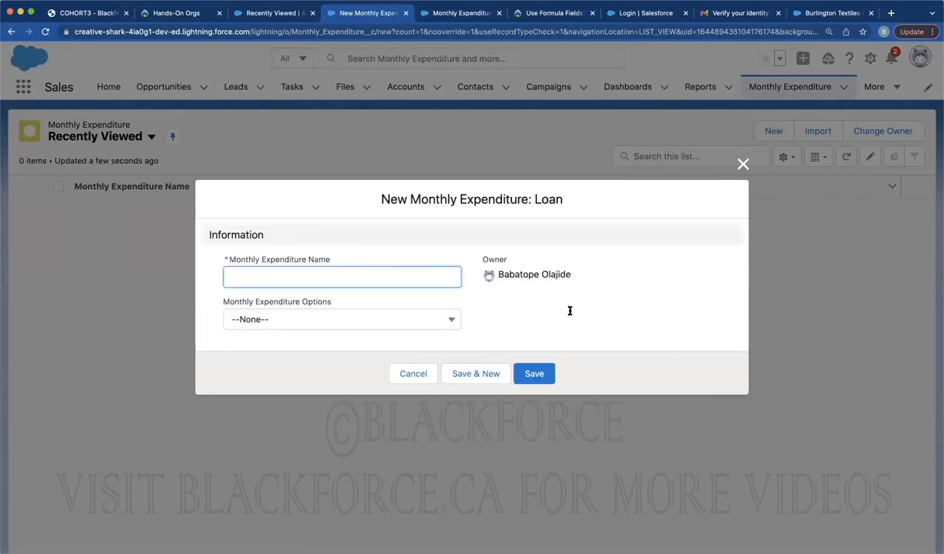
left_click(363, 318)
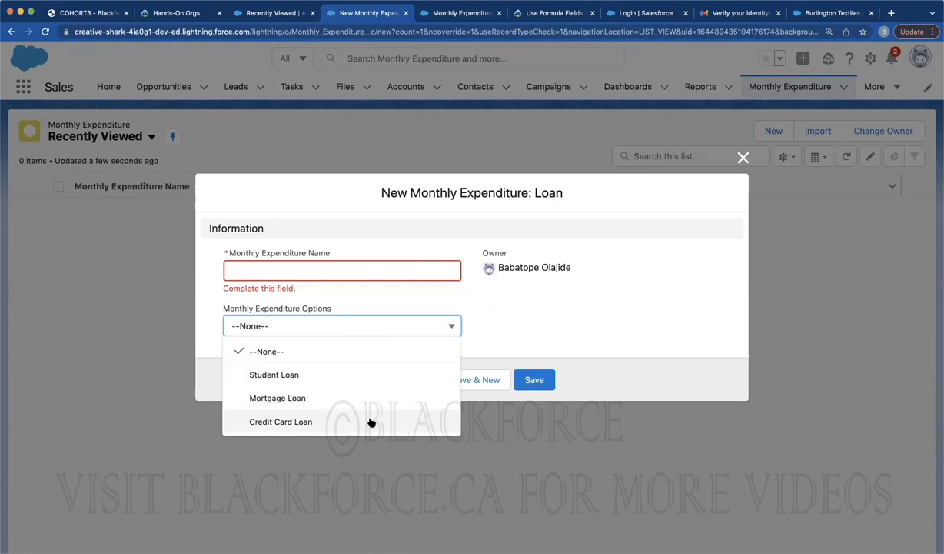
left_click(743, 158)
Start a new Grocery Monthly Expenditure and check its options dropdown
left_click(773, 131)
left_click(442, 284)
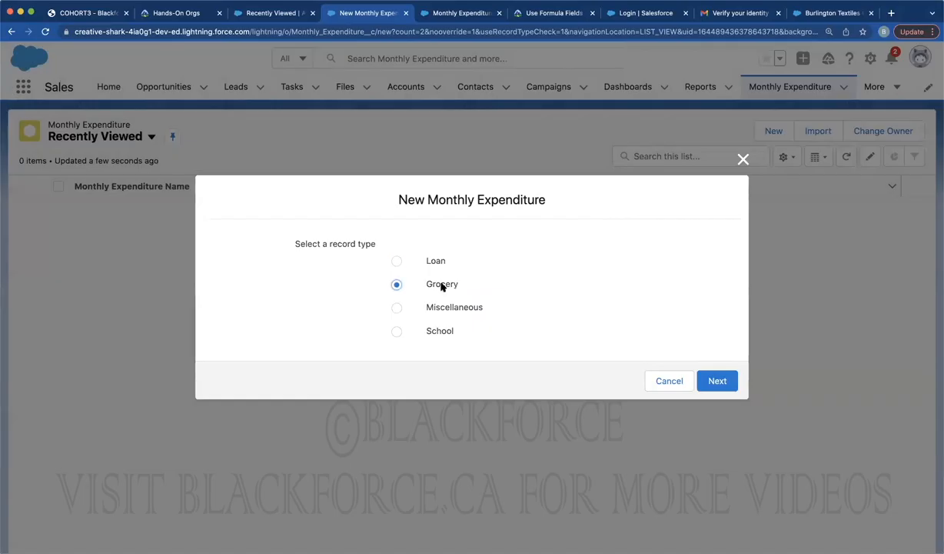
left_click(716, 381)
left_click(346, 330)
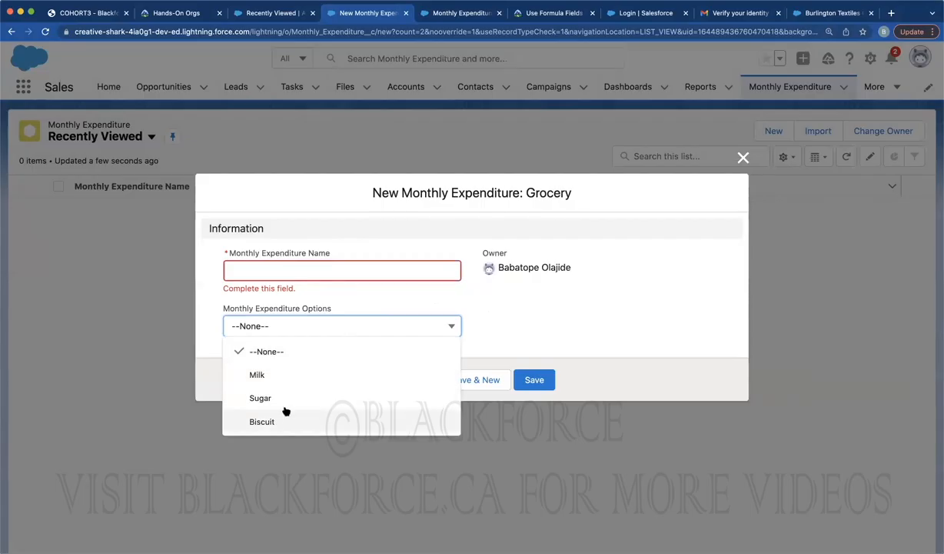
left_click(743, 157)
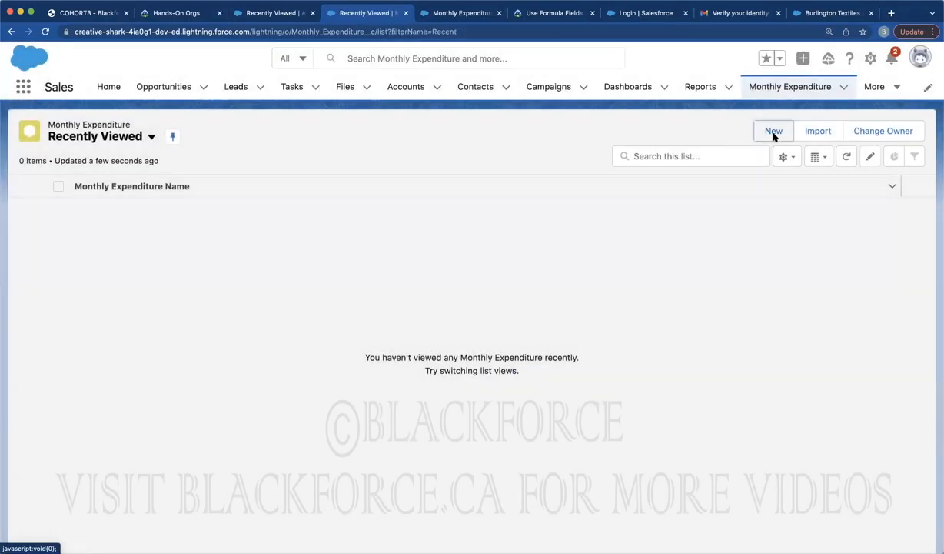
Start a new School Monthly Expenditure and check its options dropdown
left_click(773, 133)
left_click(436, 332)
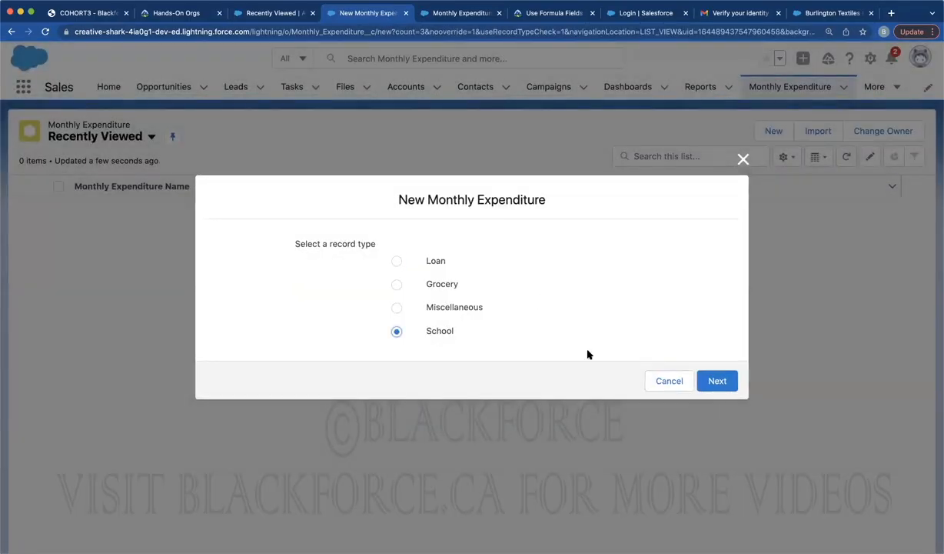
left_click(715, 381)
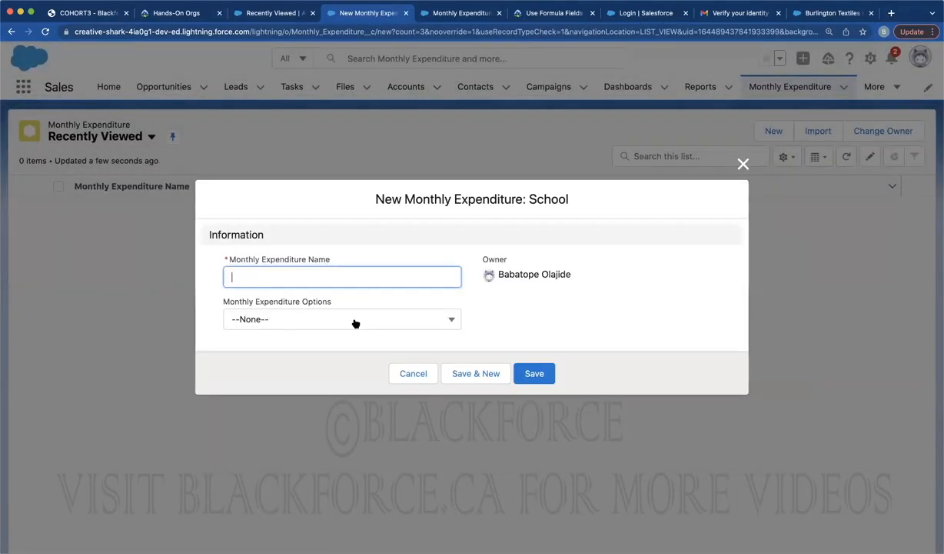
left_click(383, 326)
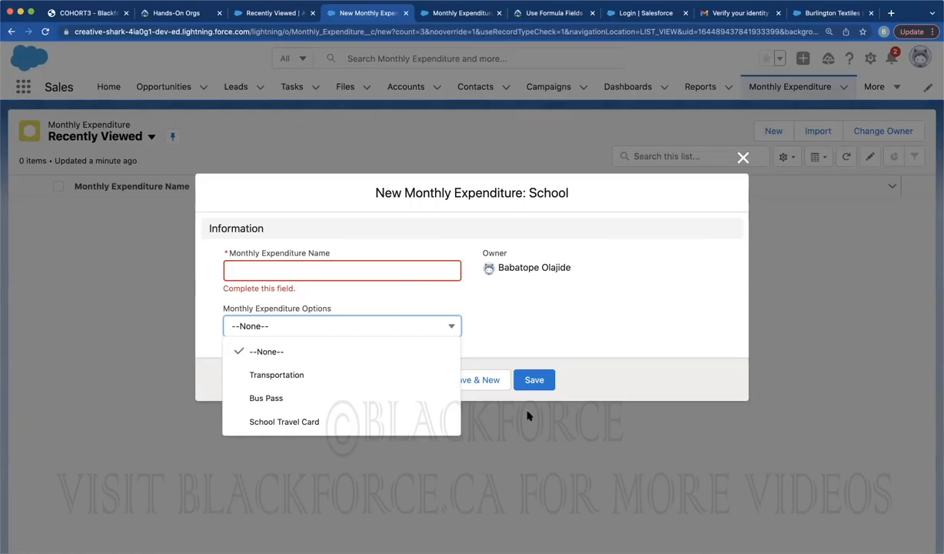
key("super+Tab")
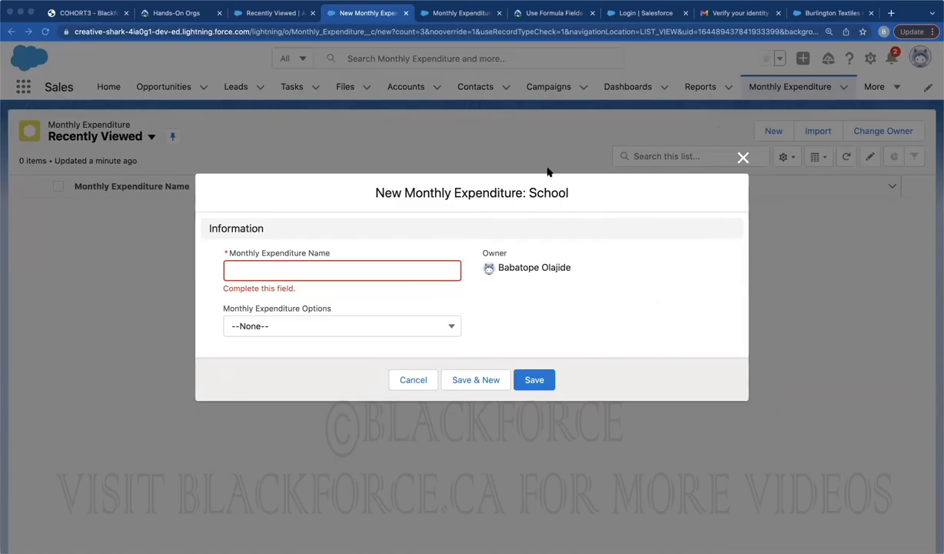
Review Monthly Expenditure's page layouts and their assignments across record types, ending on the layouts list
left_click(466, 13)
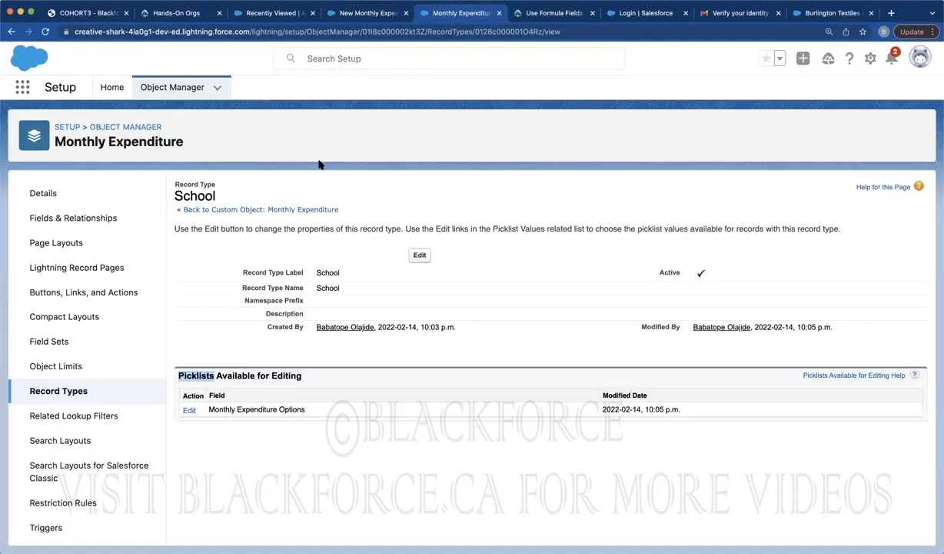
left_click(74, 244)
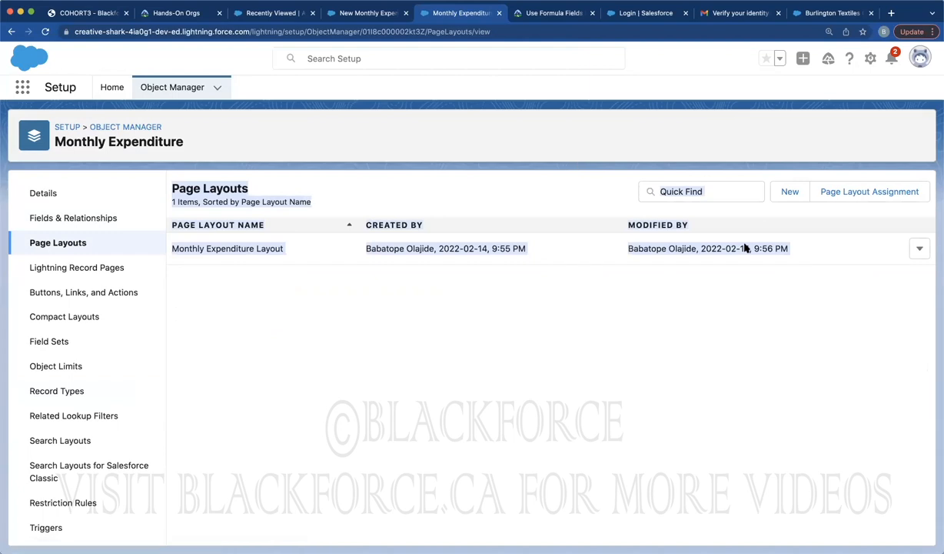
left_click(413, 327)
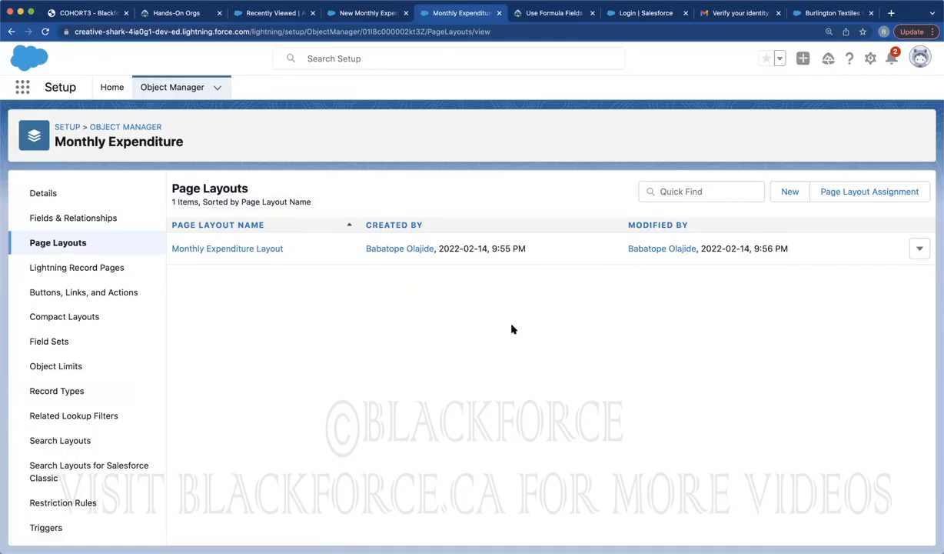
left_click(840, 195)
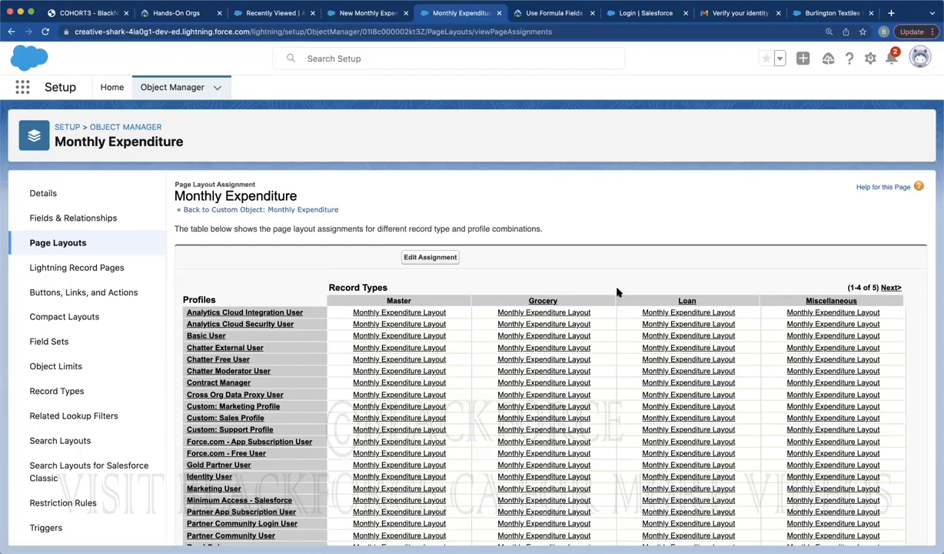
scroll(552, 354, "down", 1)
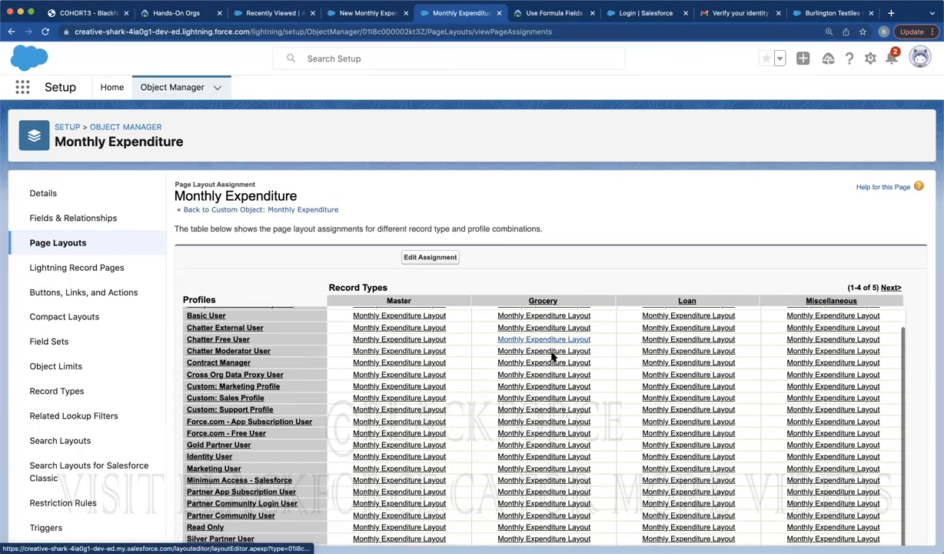
scroll(577, 329, "down", 3)
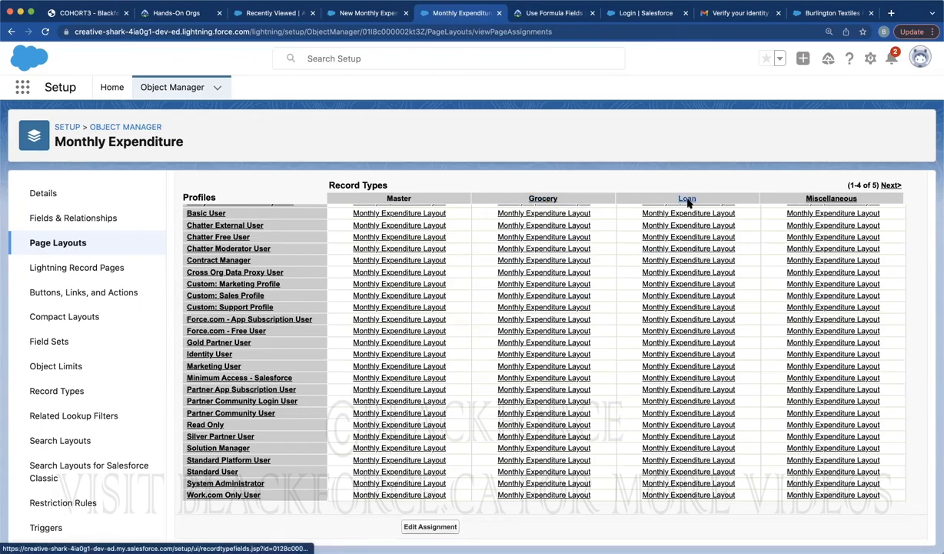
scroll(683, 276, "up", 1)
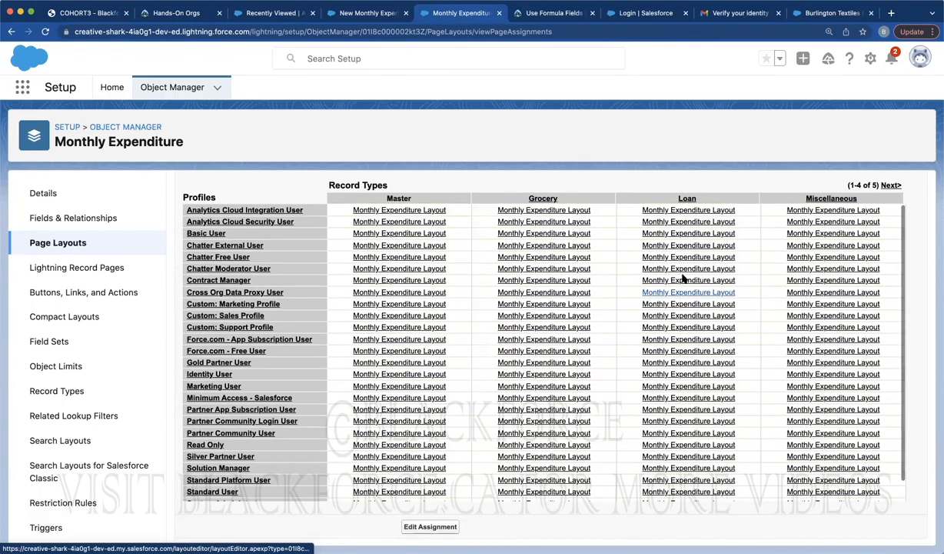
scroll(588, 222, "up", 5)
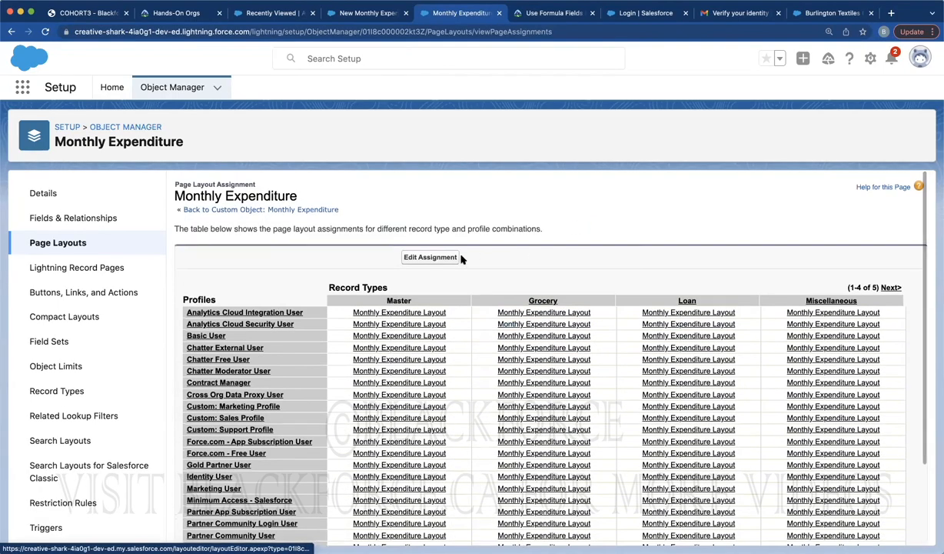
left_click(59, 245)
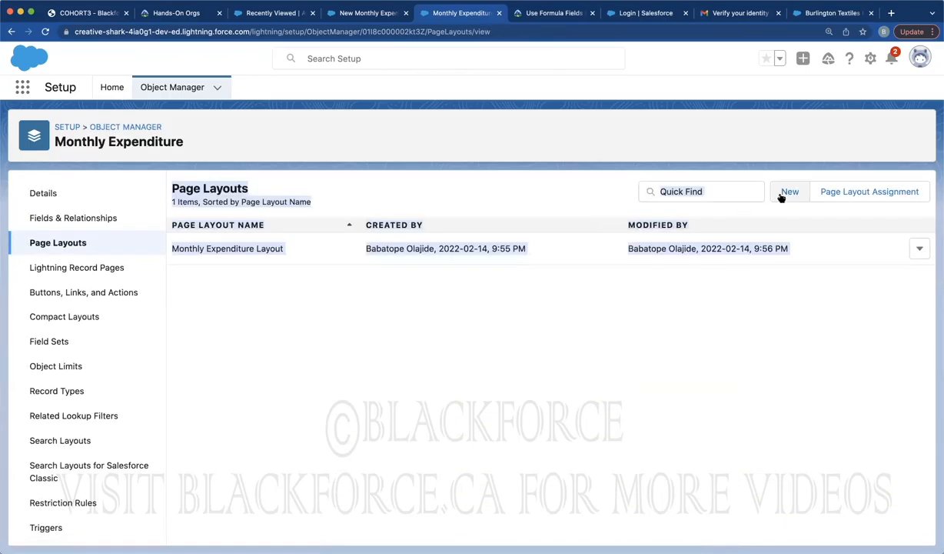
Create a new Monthly Expenditure page layout named Grocery Page Layout and review it
left_click(788, 192)
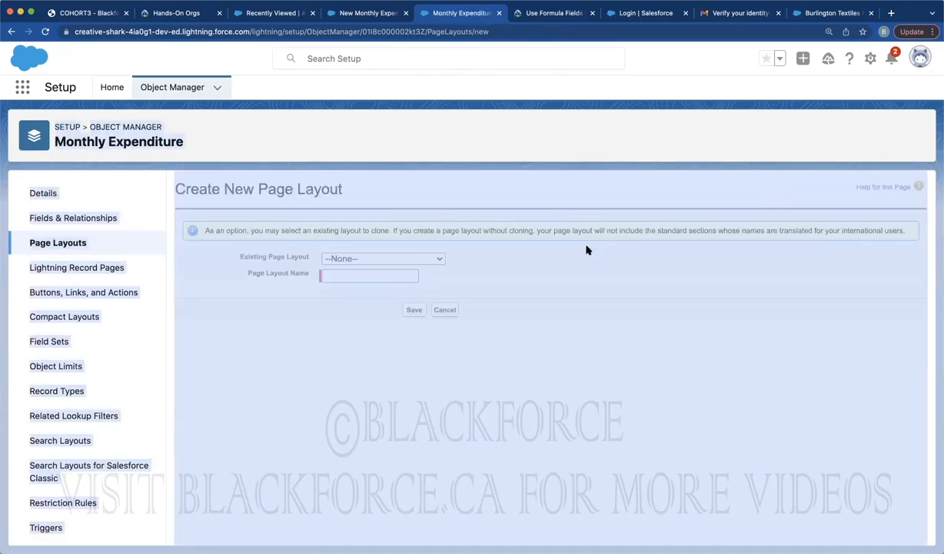
left_click(377, 276)
type("Grocery Page Layout")
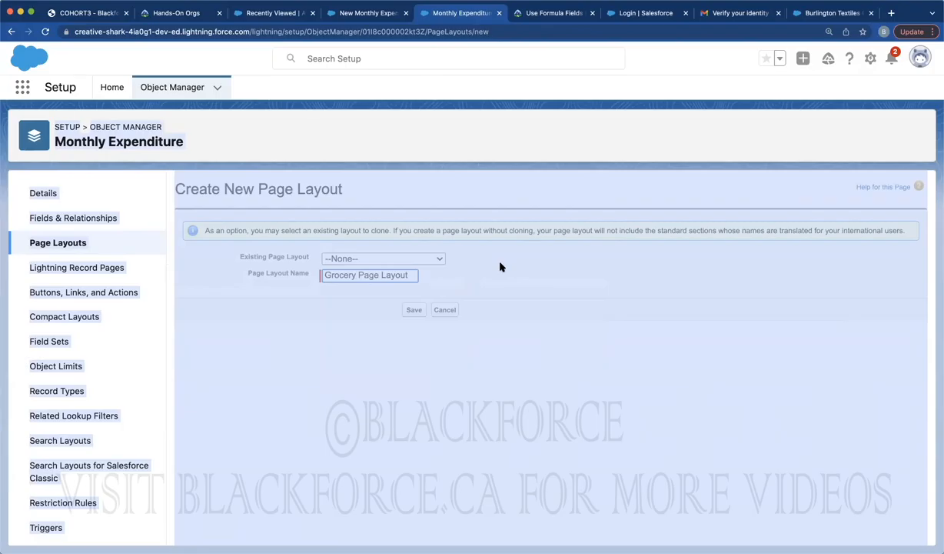
left_click(413, 310)
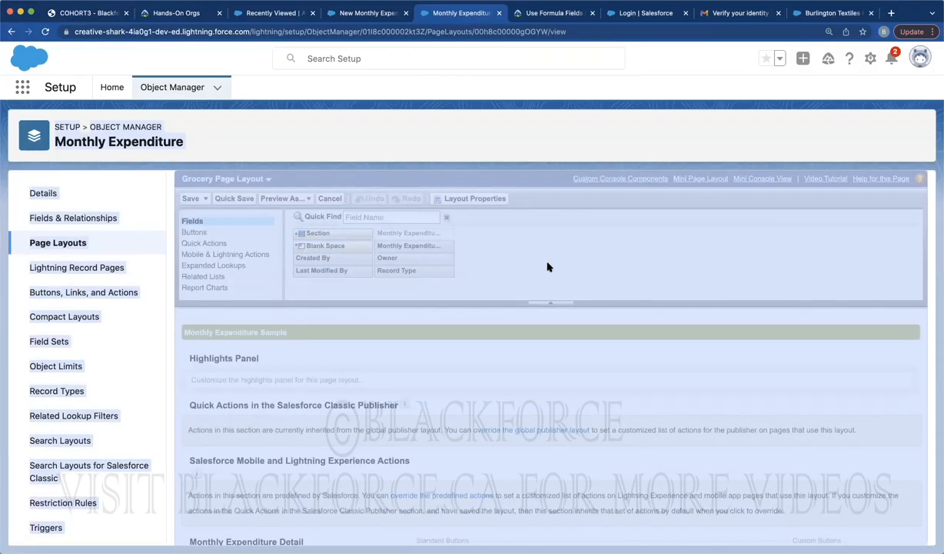
scroll(547, 267, "down", 5)
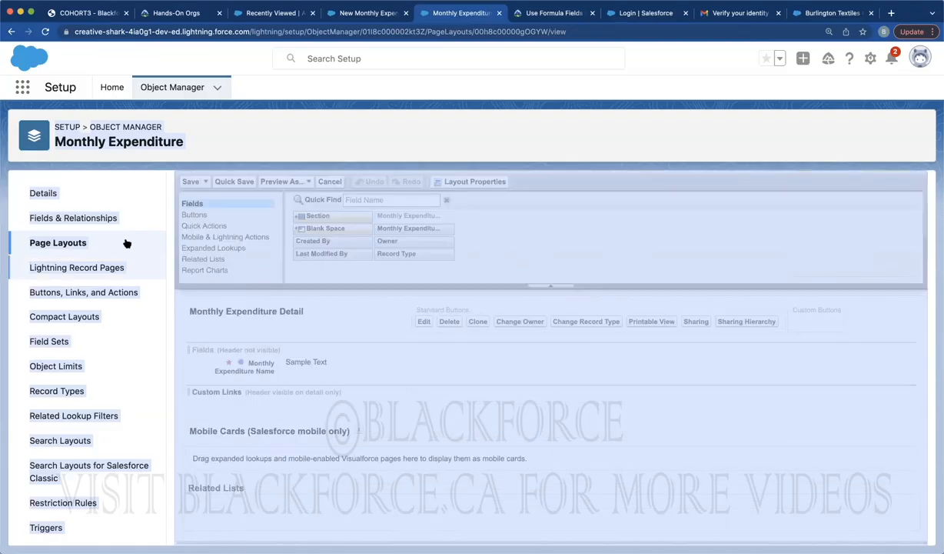
left_click(63, 243)
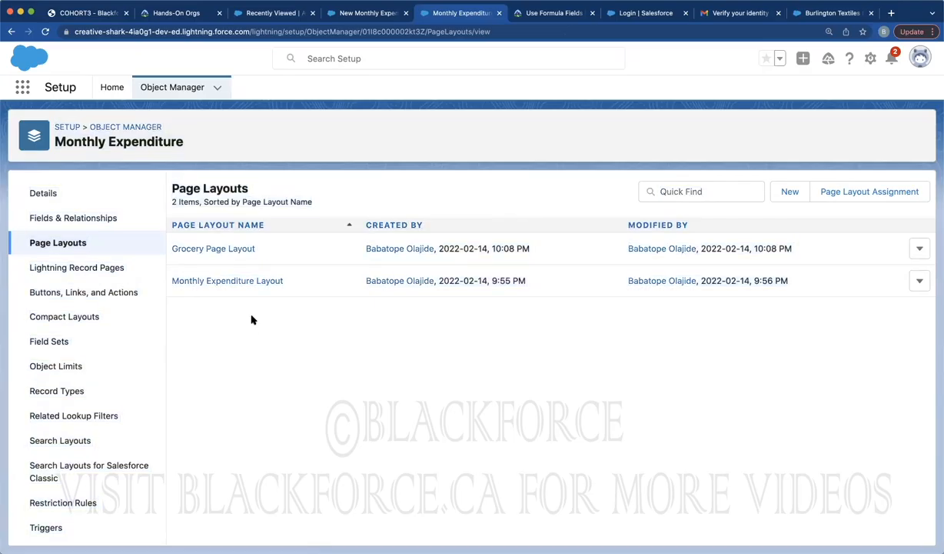
left_click(221, 249)
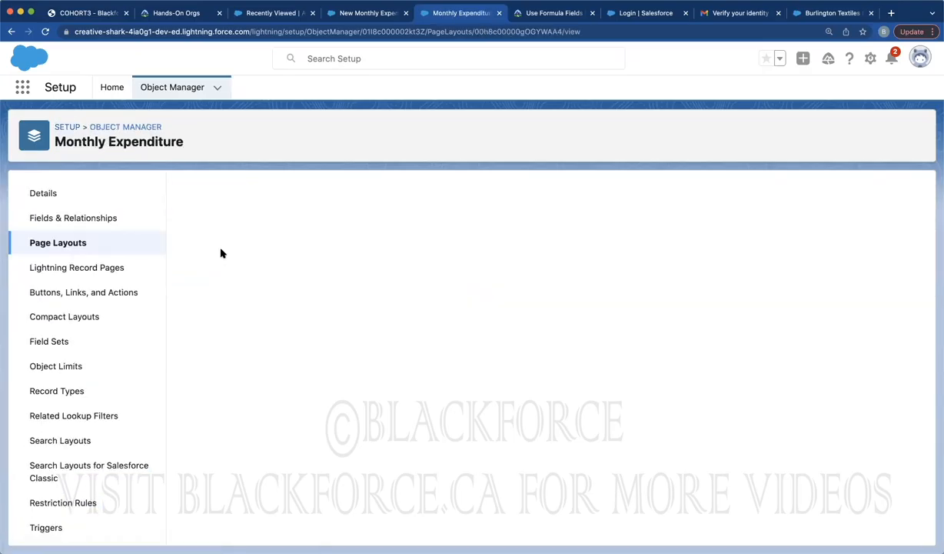
scroll(366, 338, "down", 5)
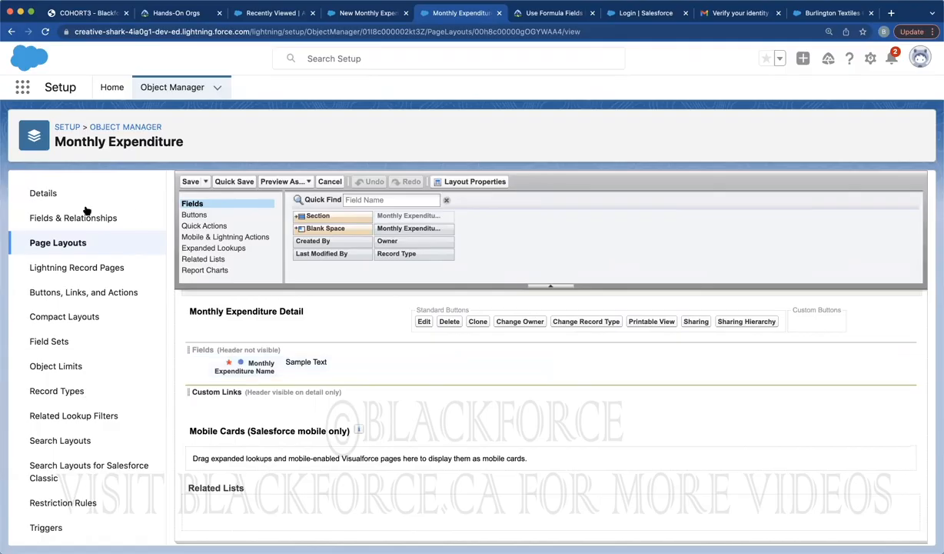
left_click(54, 234)
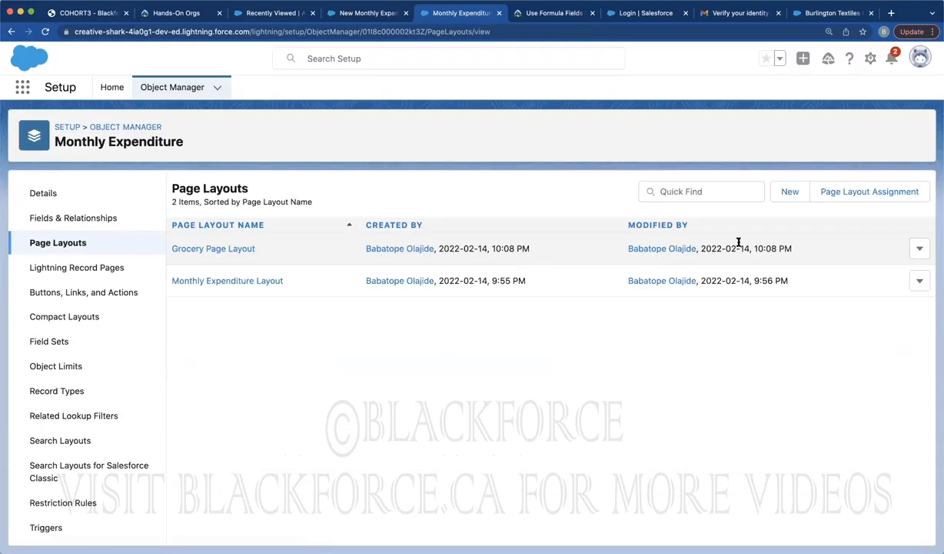
Create and save a School Page Layout for Monthly Expenditure
left_click(788, 193)
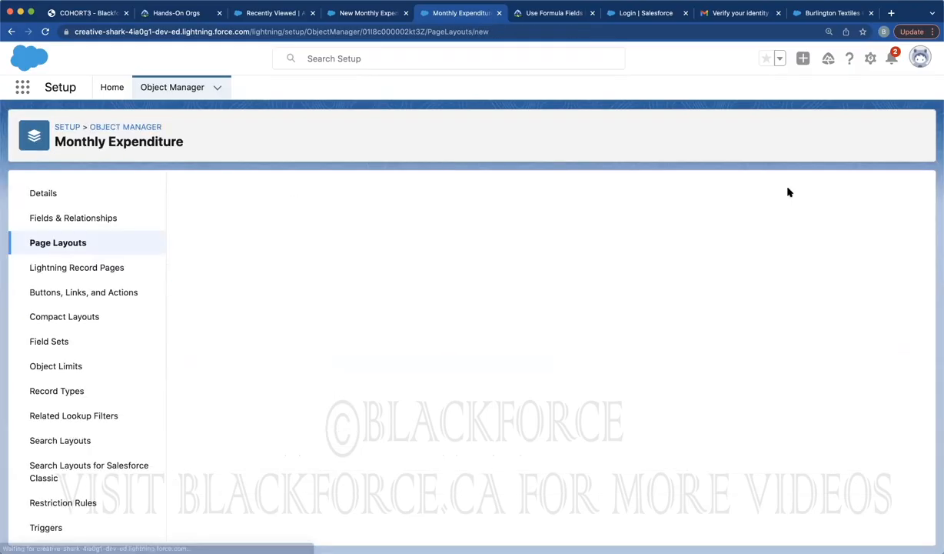
type("School Page Layout")
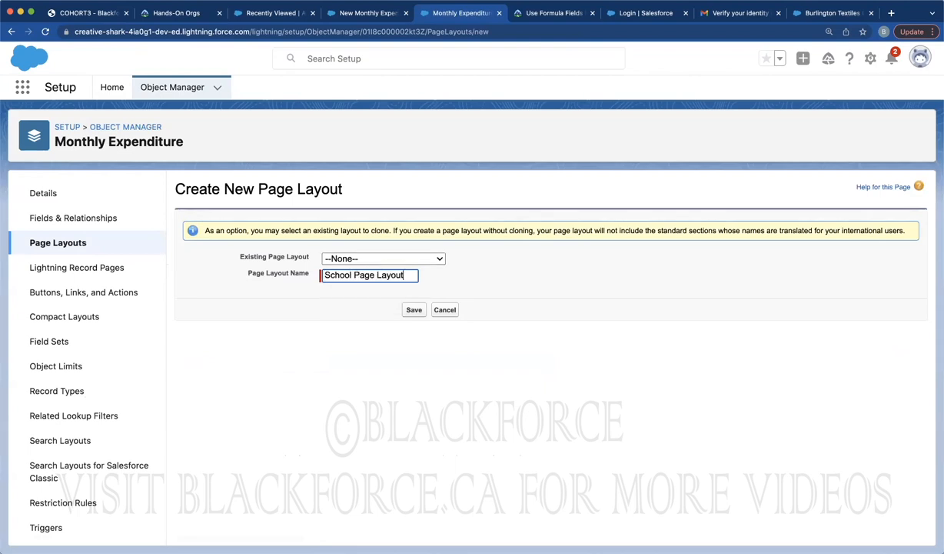
left_click(414, 309)
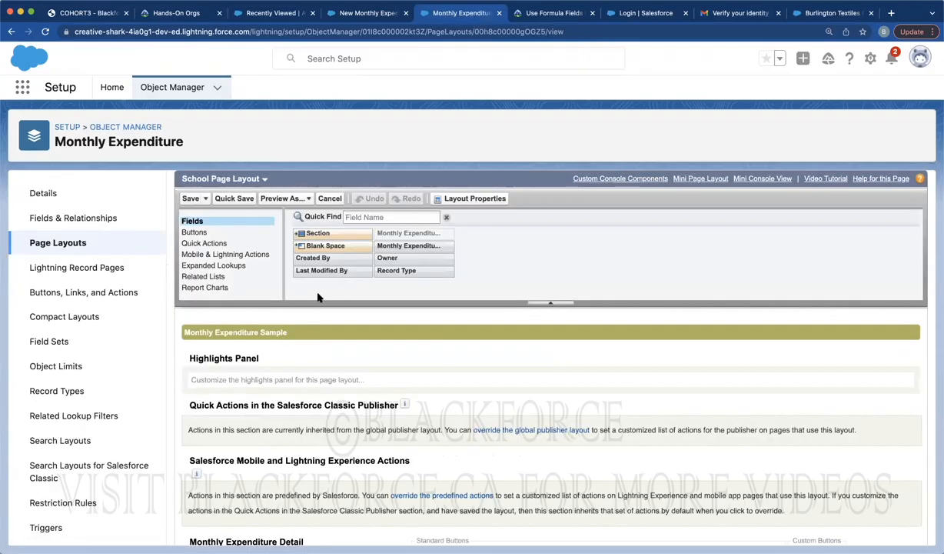
left_click(189, 199)
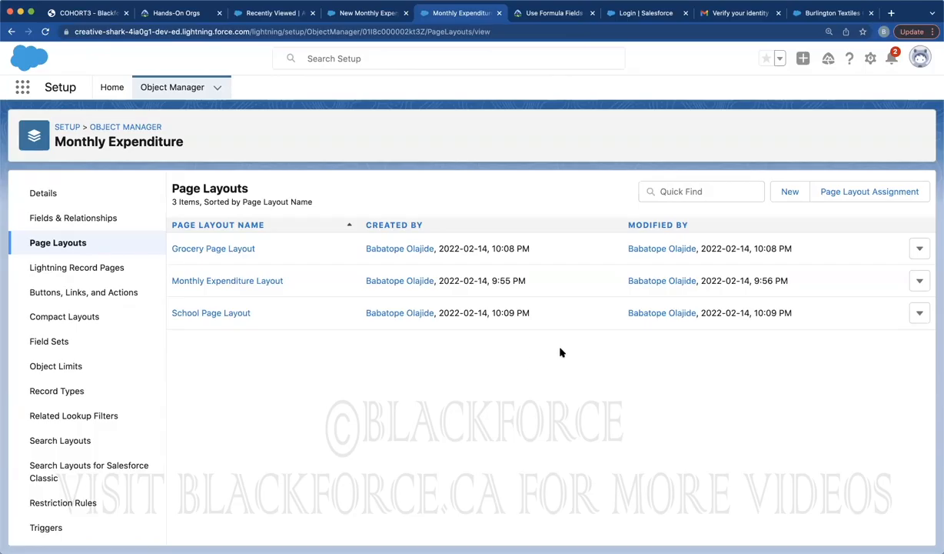
In Page Layout Assignment, give Basic User the Grocery Page Layout for the Grocery record type
left_click(859, 197)
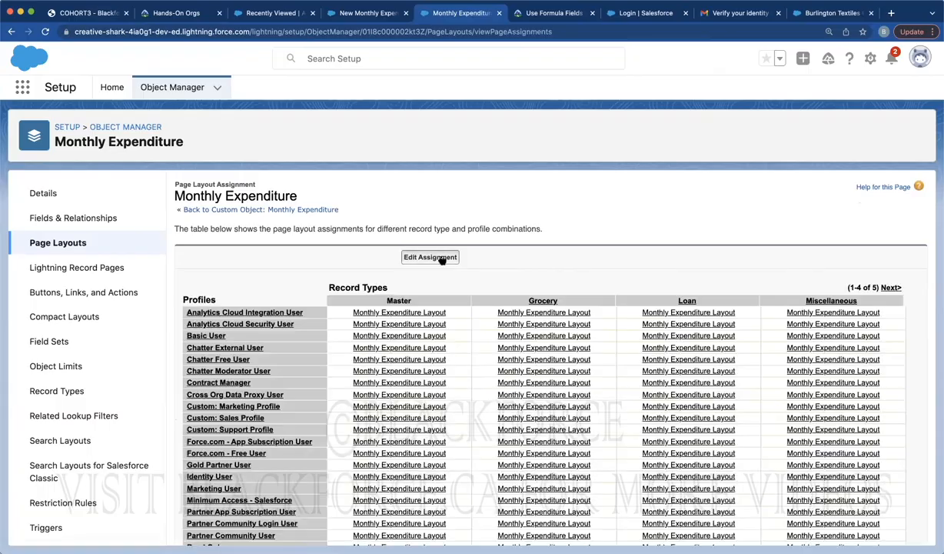
left_click(440, 259)
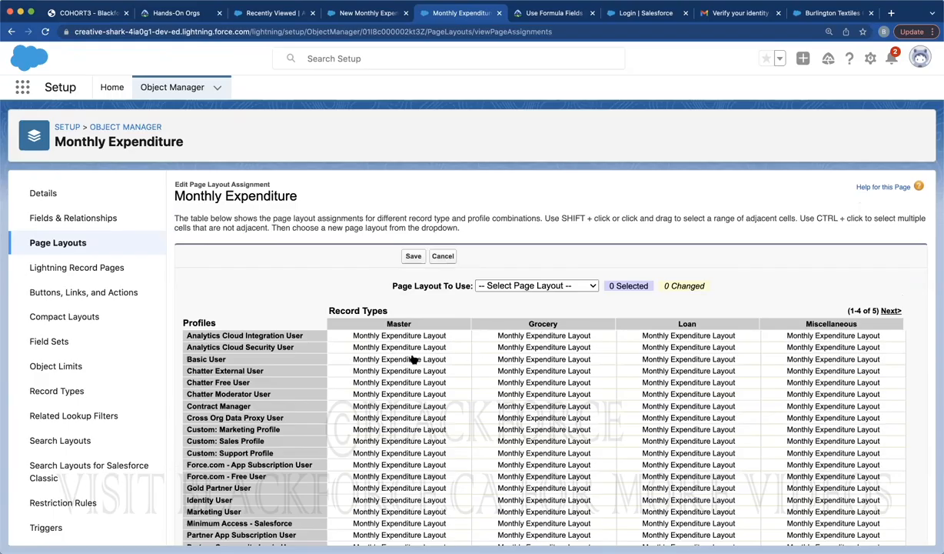
left_click(542, 359)
left_click(512, 285)
left_click(526, 298)
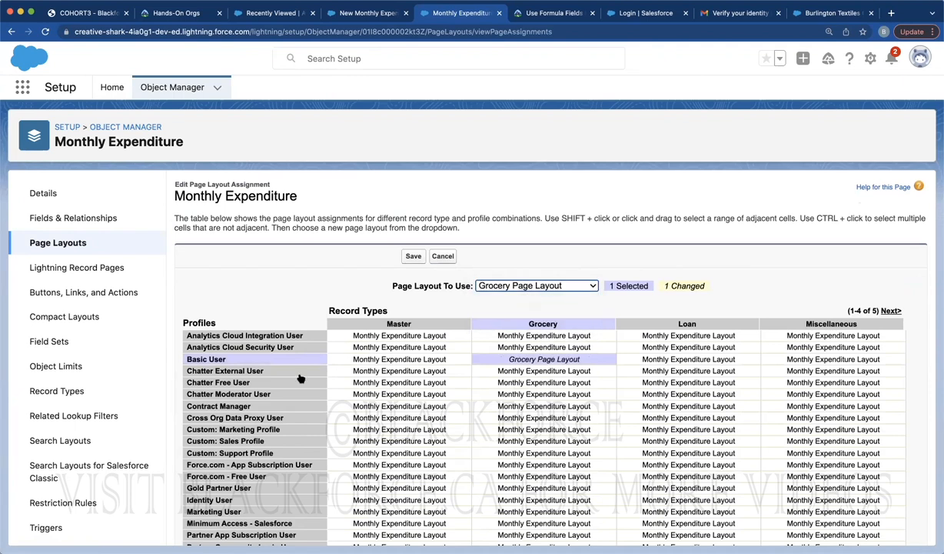
Assign School Page Layout to Basic User's School record type, save, and view the School form's Options list
left_click(696, 359)
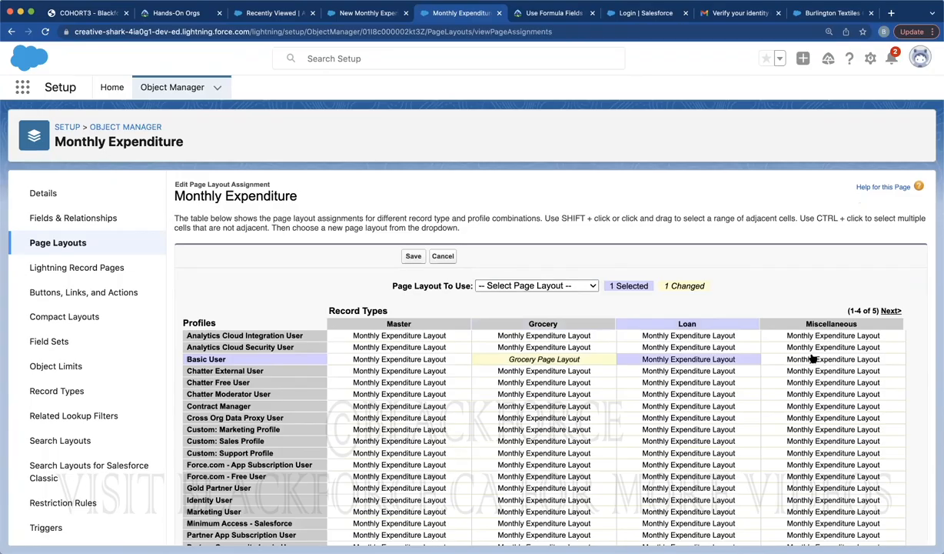
left_click(889, 312)
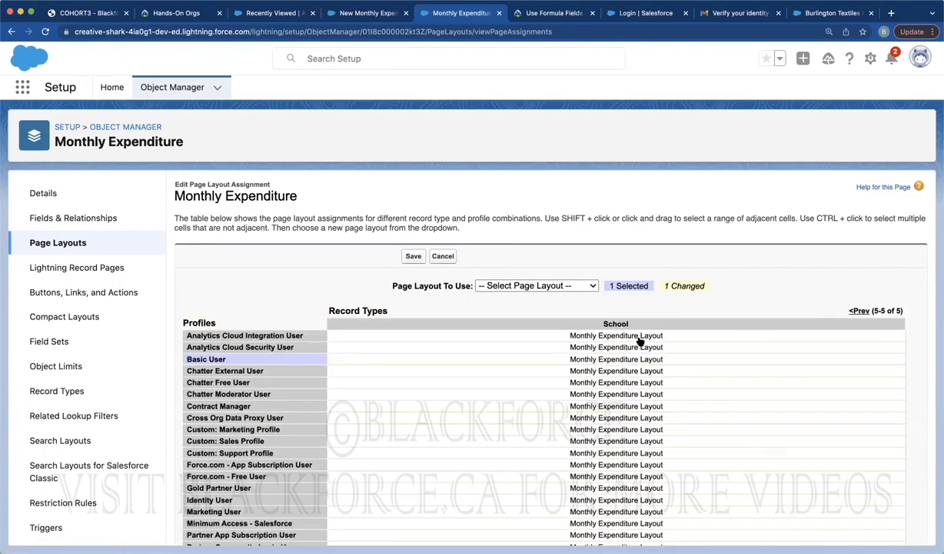
left_click(598, 359)
left_click(555, 286)
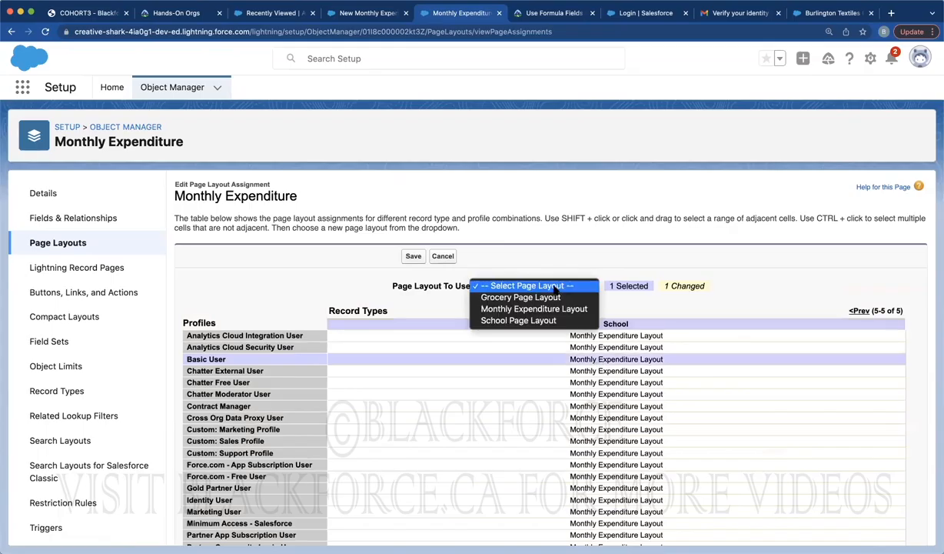
left_click(522, 320)
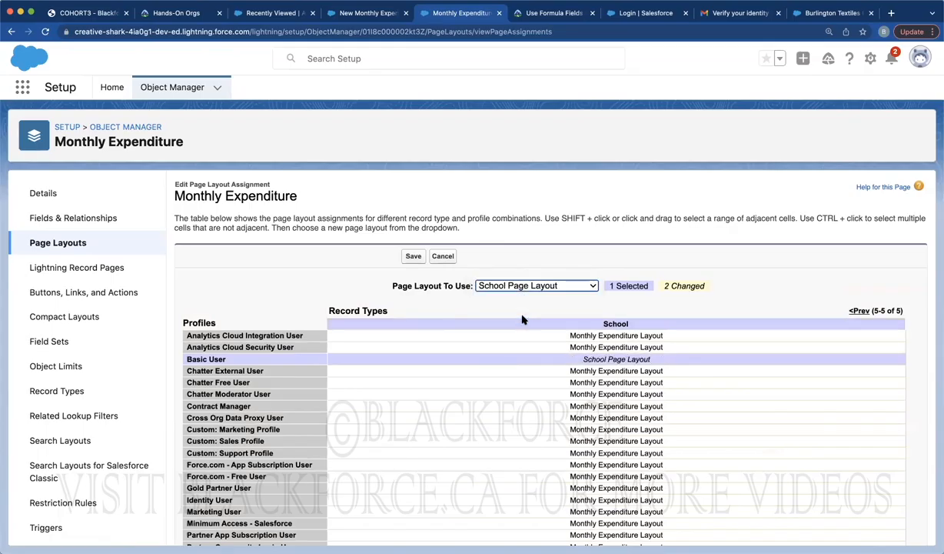
left_click(414, 260)
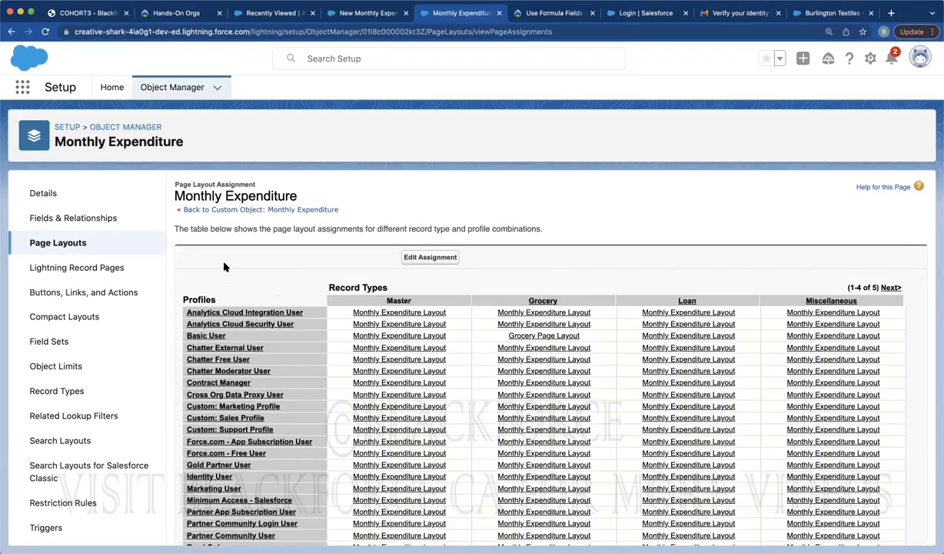
left_click(365, 16)
left_click(277, 329)
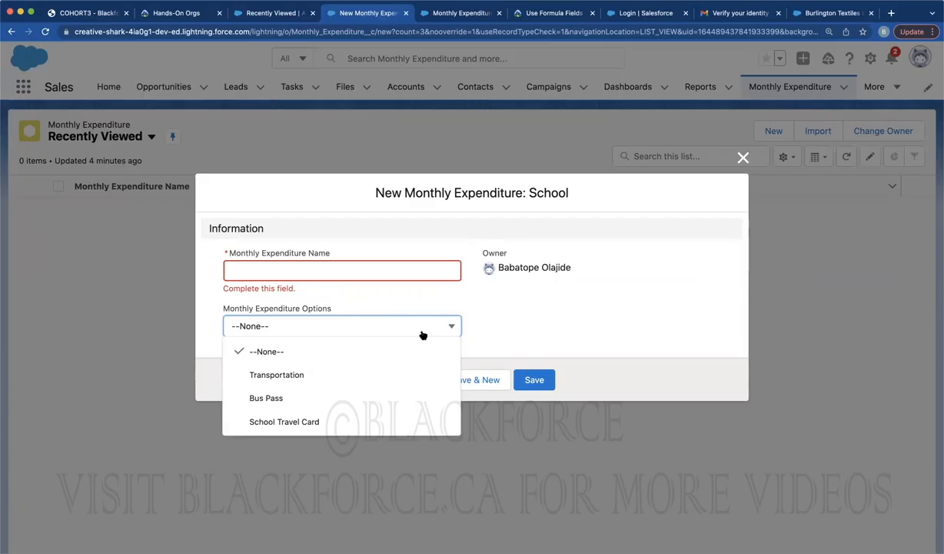
Close the School record form unsaved, view the Burlington Textiles Corp of America account, then return to the slides PDF
left_click(743, 158)
left_click(398, 89)
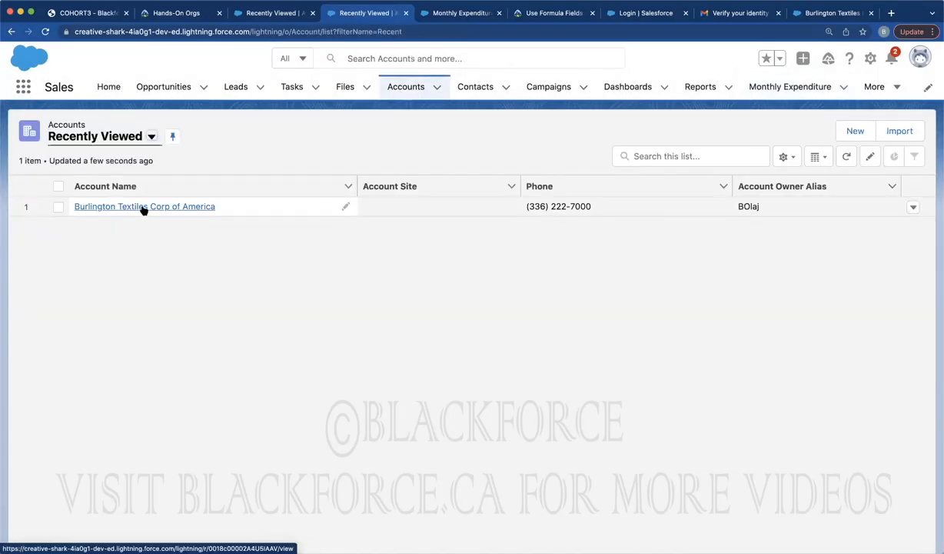
left_click(143, 207)
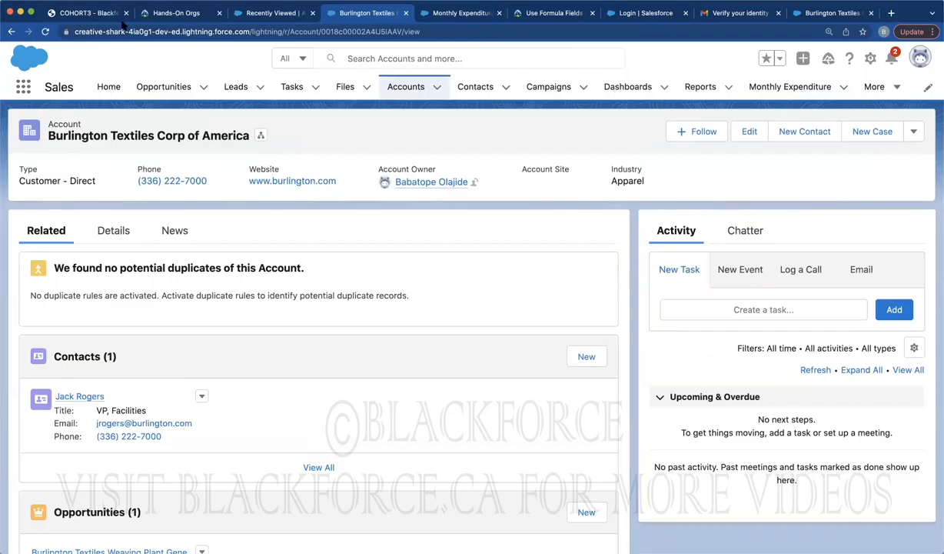
left_click(94, 13)
Return to page 1 of the Day 8 slides and highlight the title 'Getting Started With Salesforce'
scroll(237, 178, "up", 20)
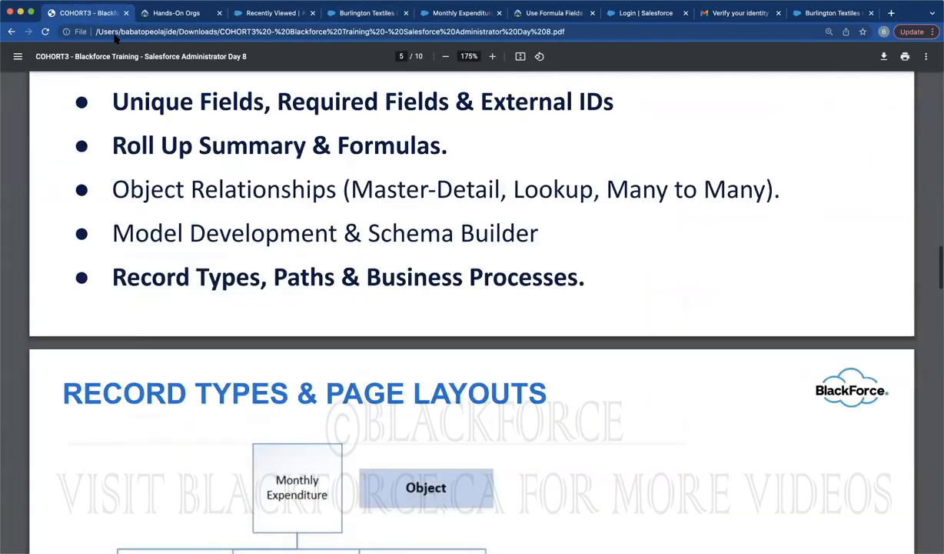
scroll(238, 181, "down", 5)
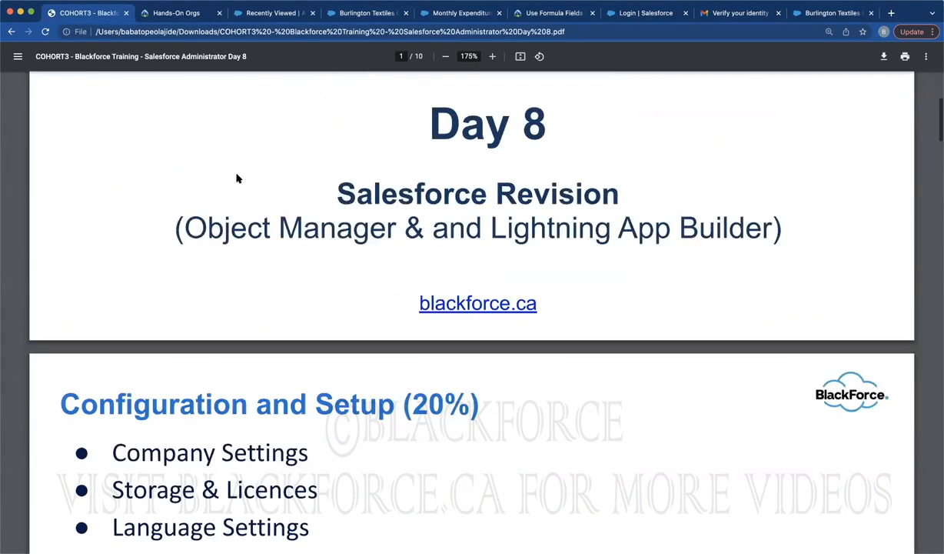
scroll(238, 179, "up", 7)
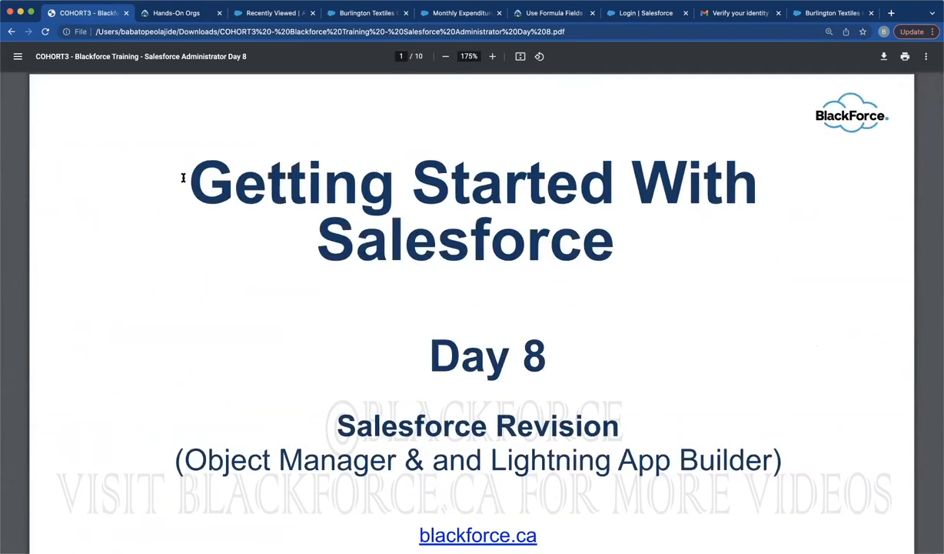
left_click_drag(188, 178, 617, 228)
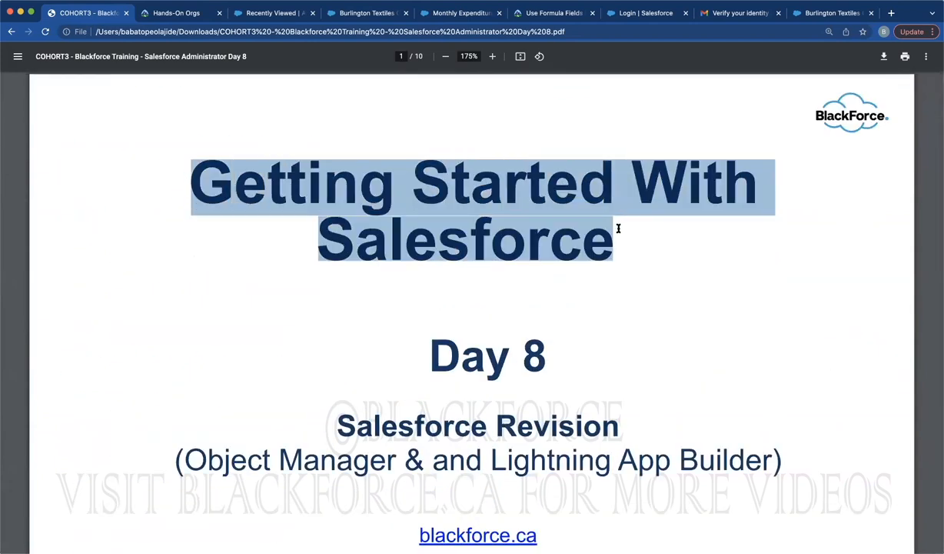
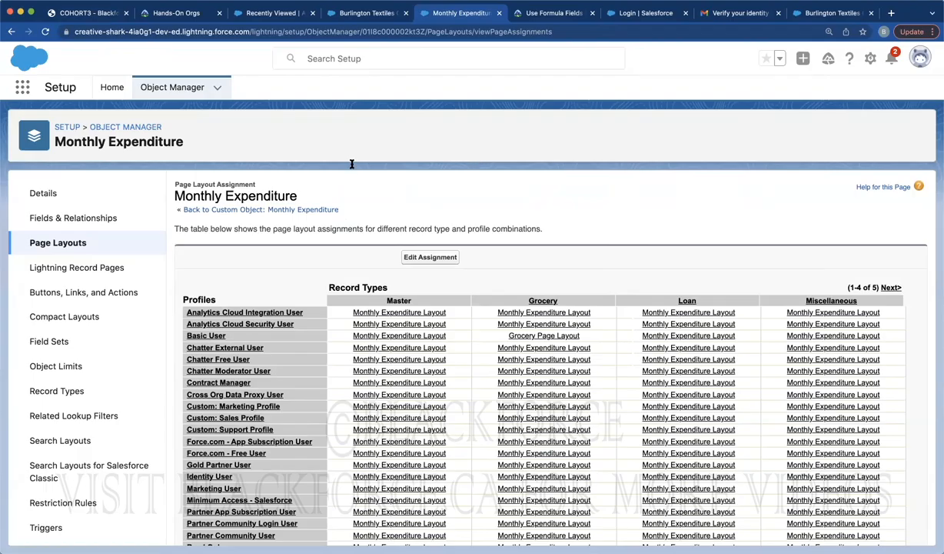
Start a new Monthly Expenditure page layout with Existing Page Layout left on --None-- and the name field focused
left_click(69, 245)
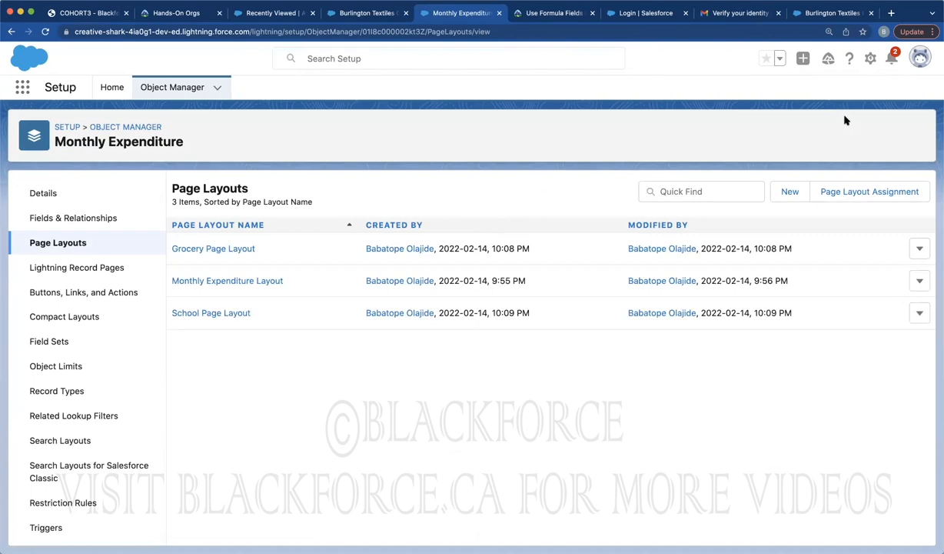
left_click(790, 191)
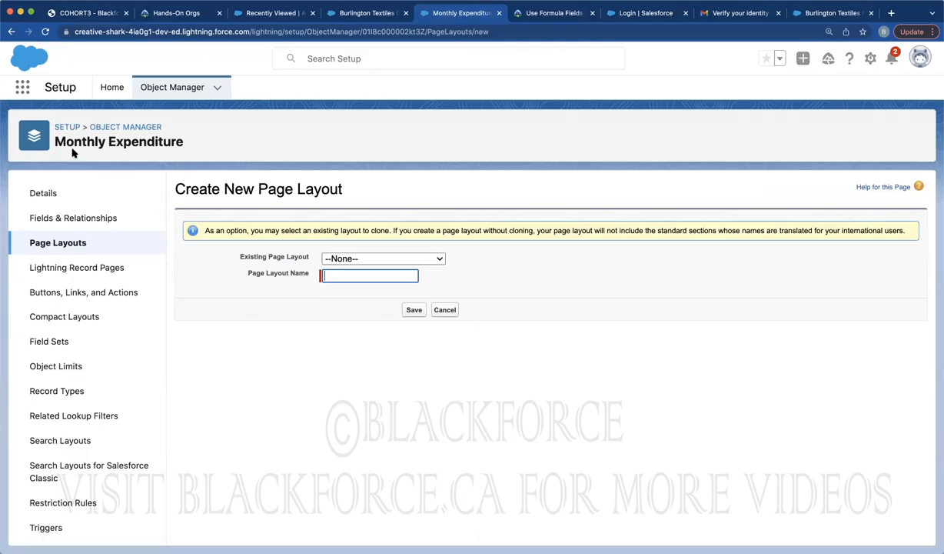
left_click(337, 259)
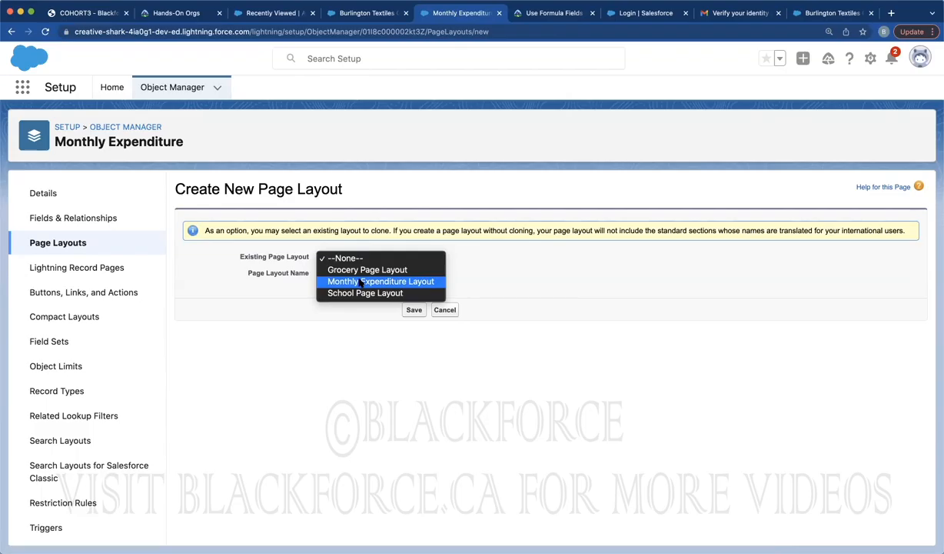
left_click(359, 204)
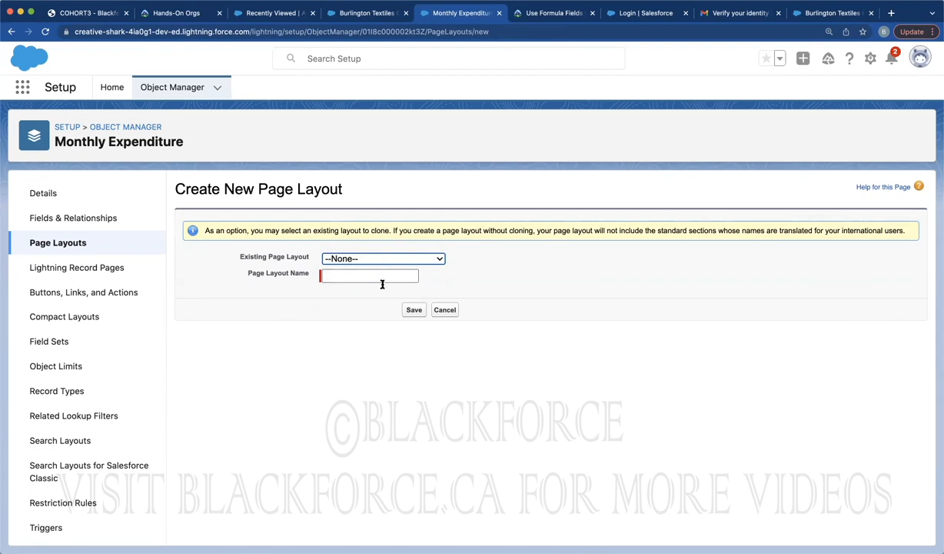
left_click(347, 258)
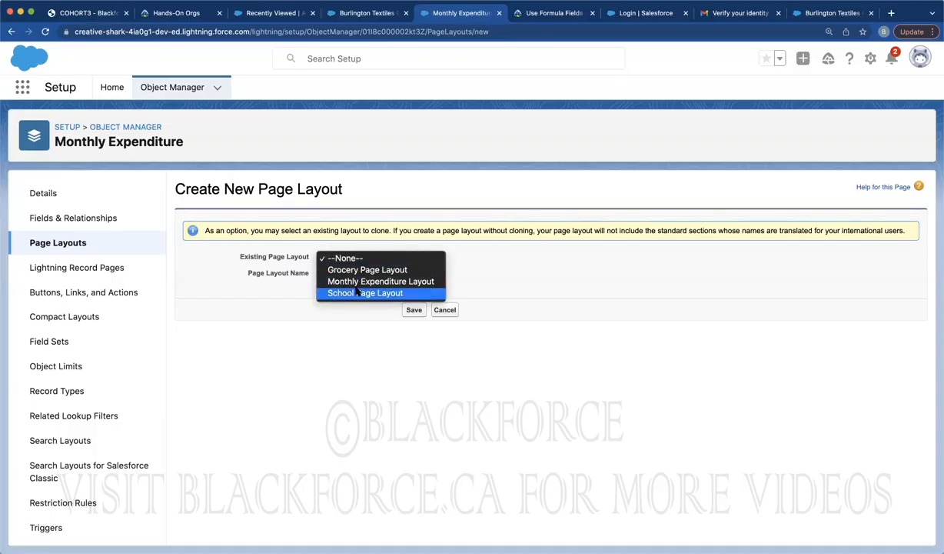
left_click(356, 202)
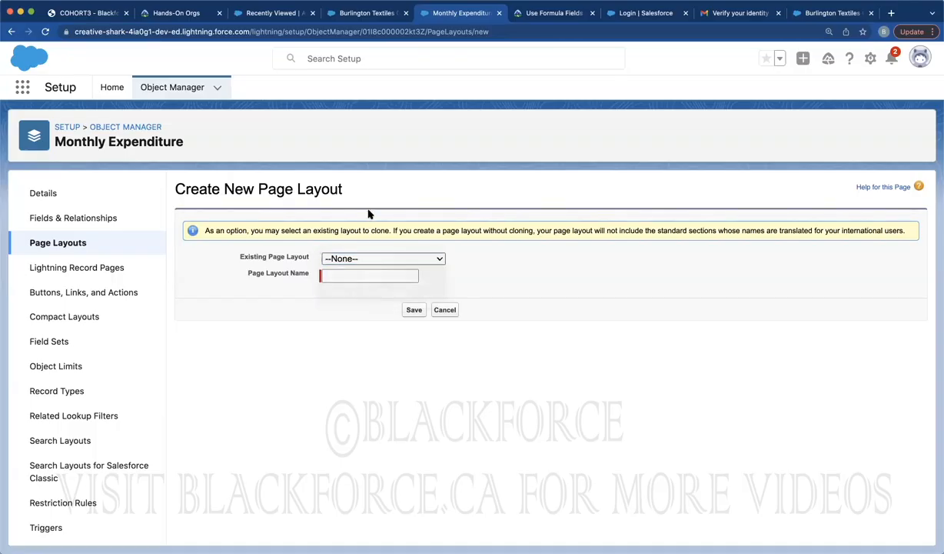
left_click(336, 274)
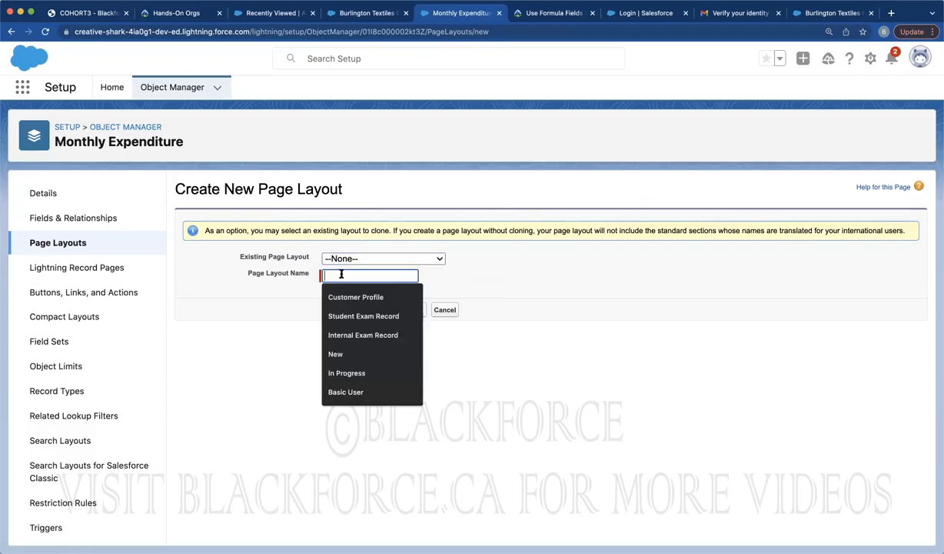
left_click(469, 287)
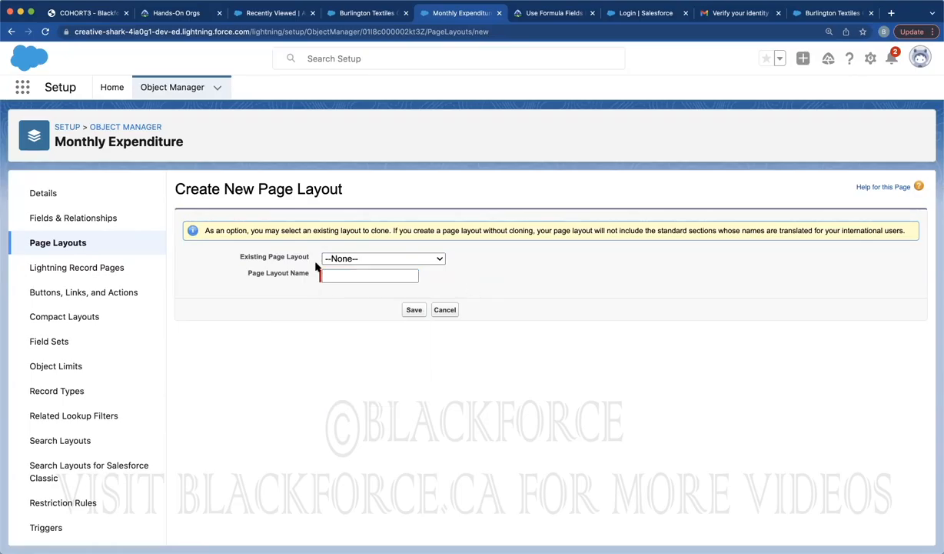